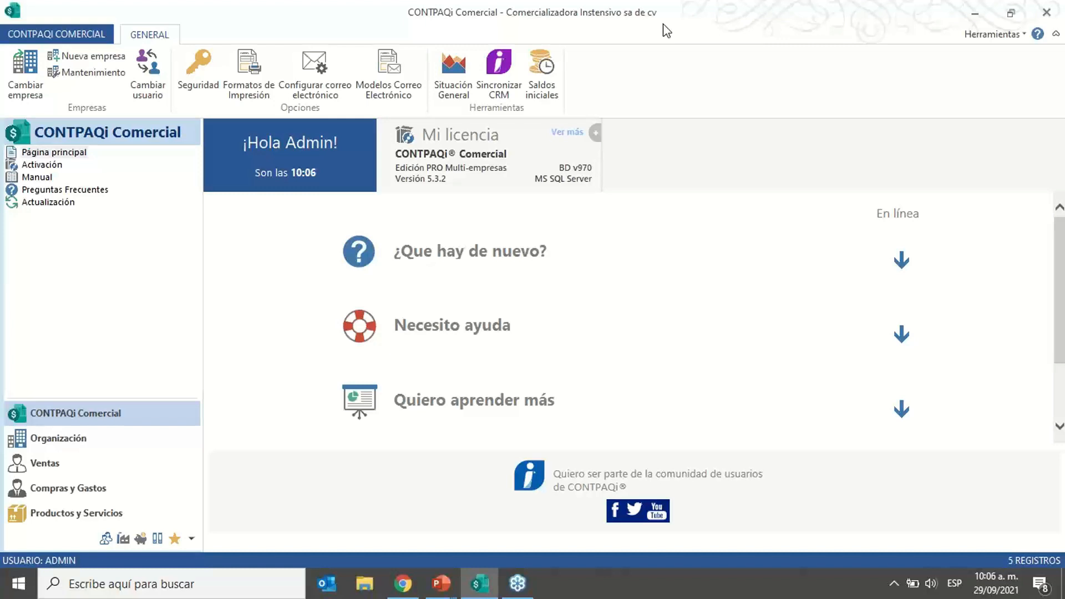
Step: Create a project named Proyecto 1 in the Organización projects catalog, assign the individual customer to it, and save it
left_click(72, 443)
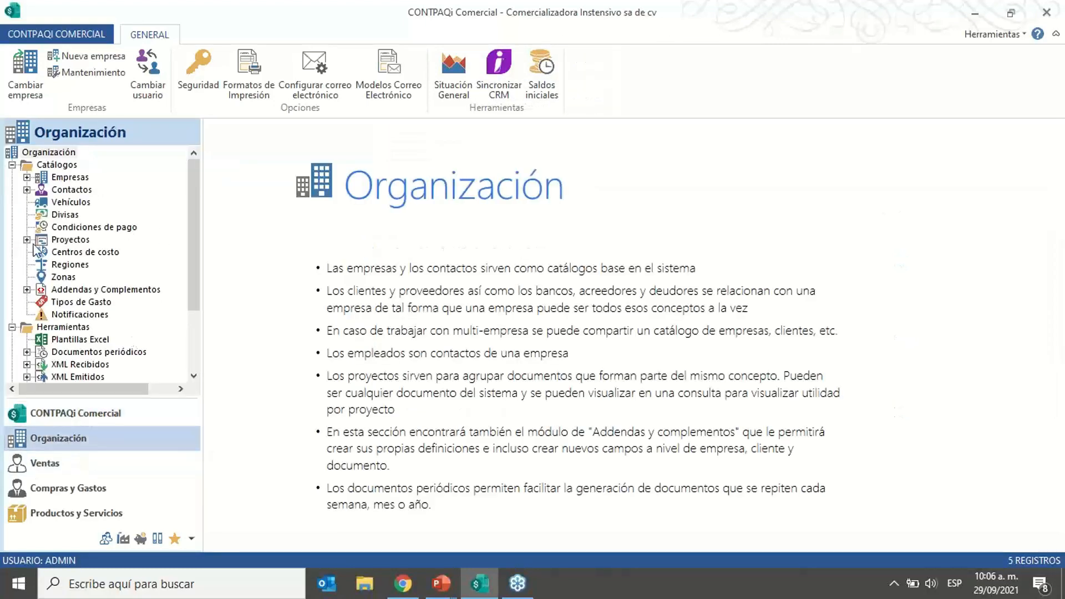
left_click(70, 240)
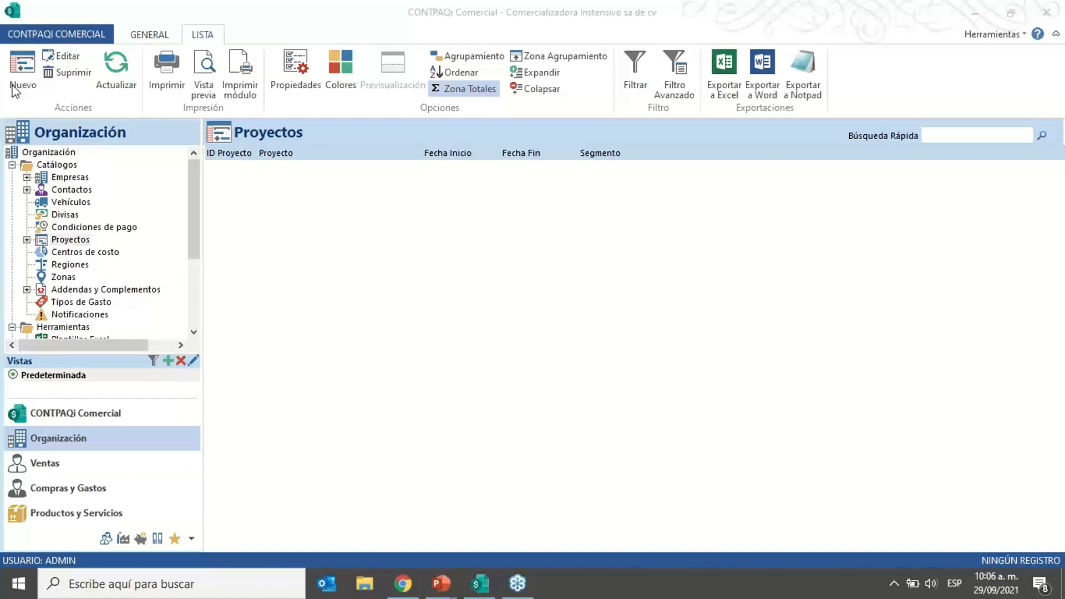
left_click(26, 65)
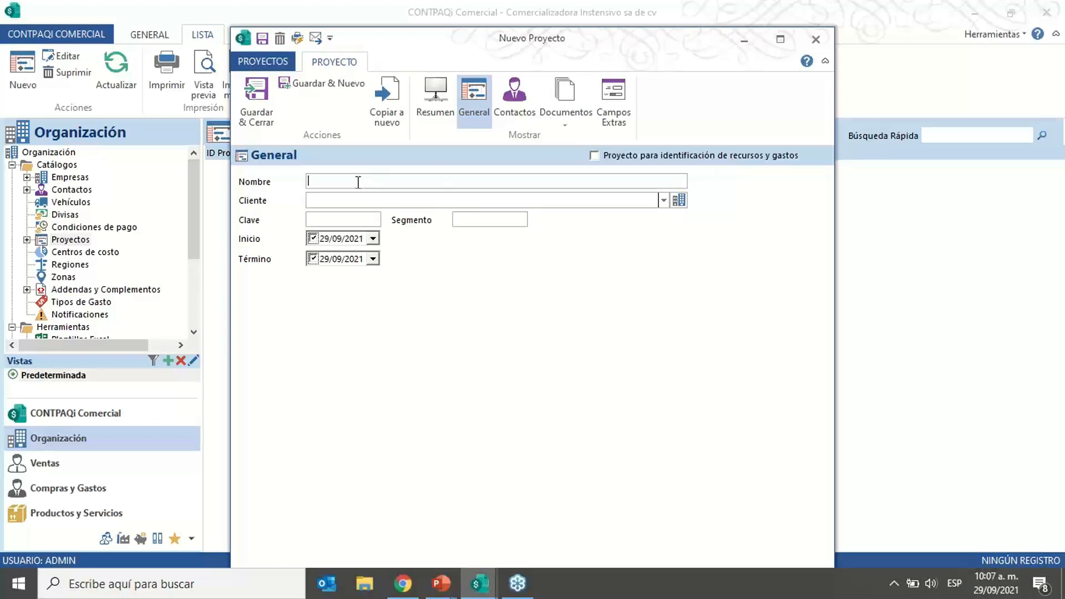
type("Proyecto 1")
left_click(662, 199)
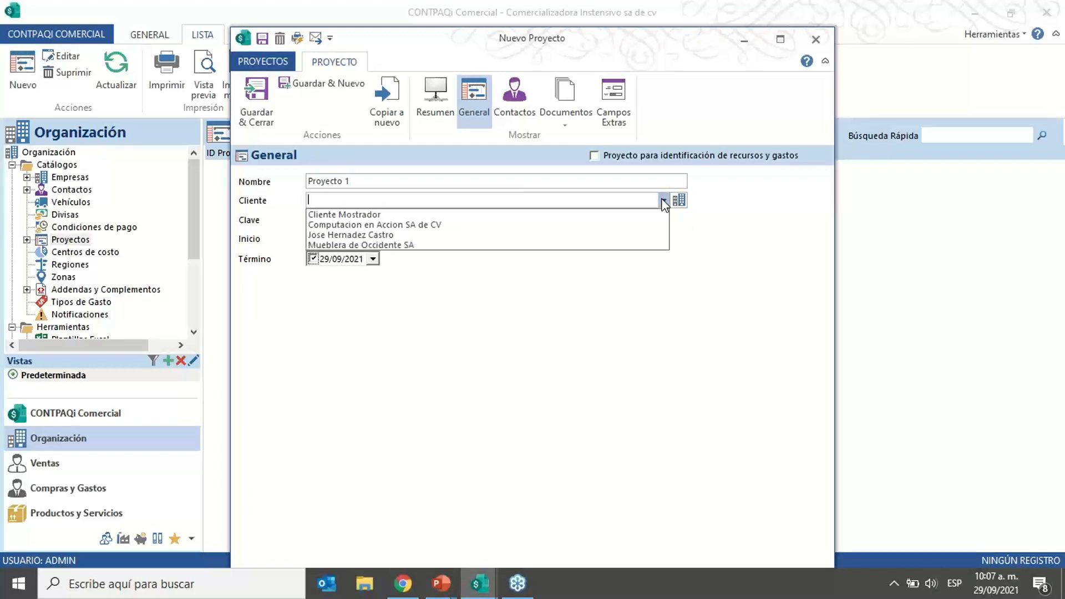
left_click(395, 235)
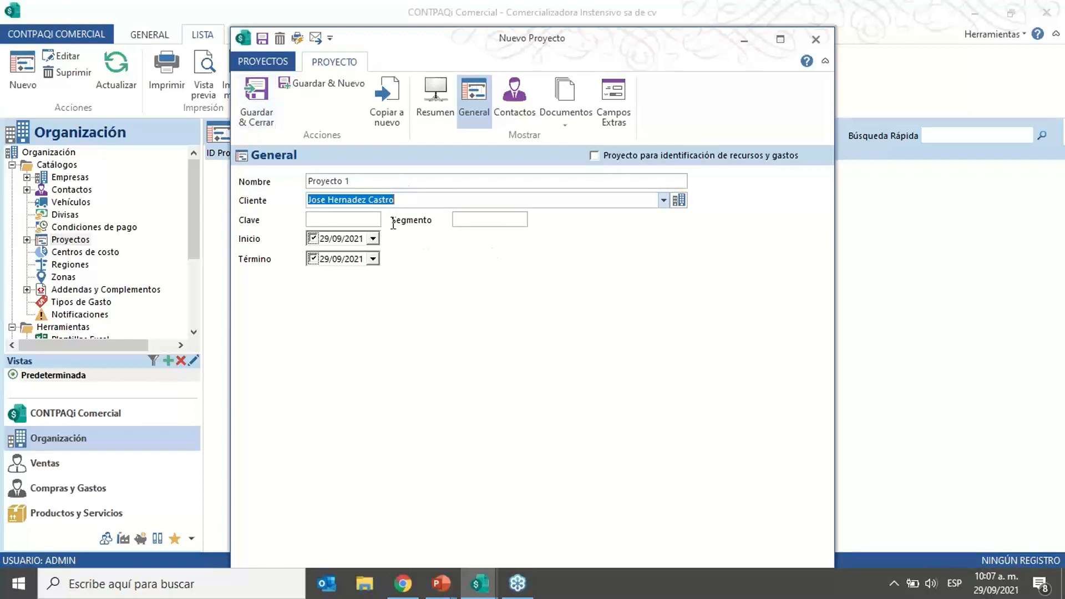
left_click(259, 98)
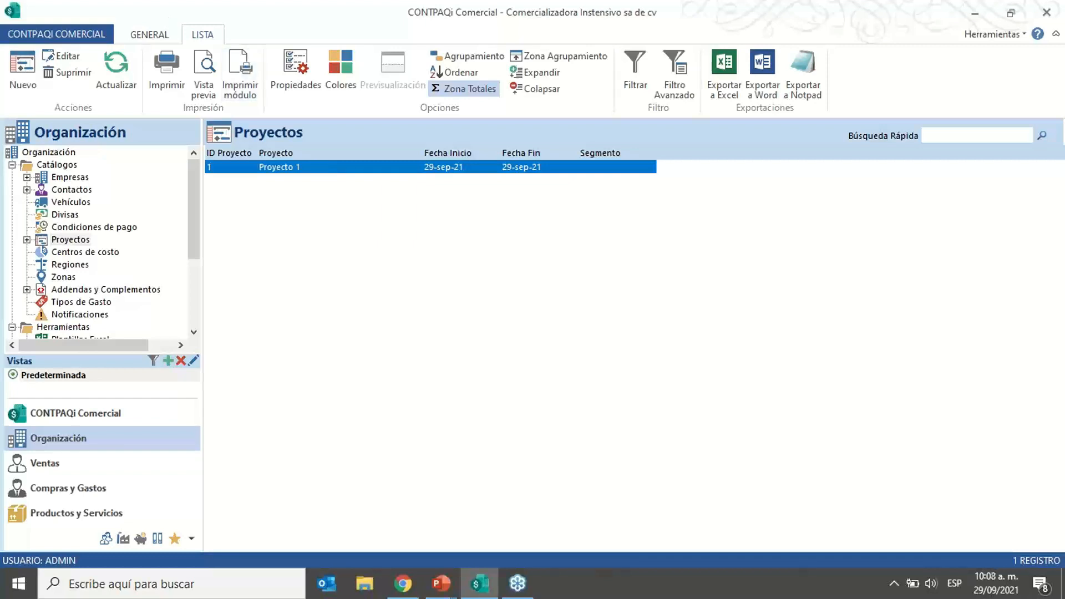
left_click(441, 586)
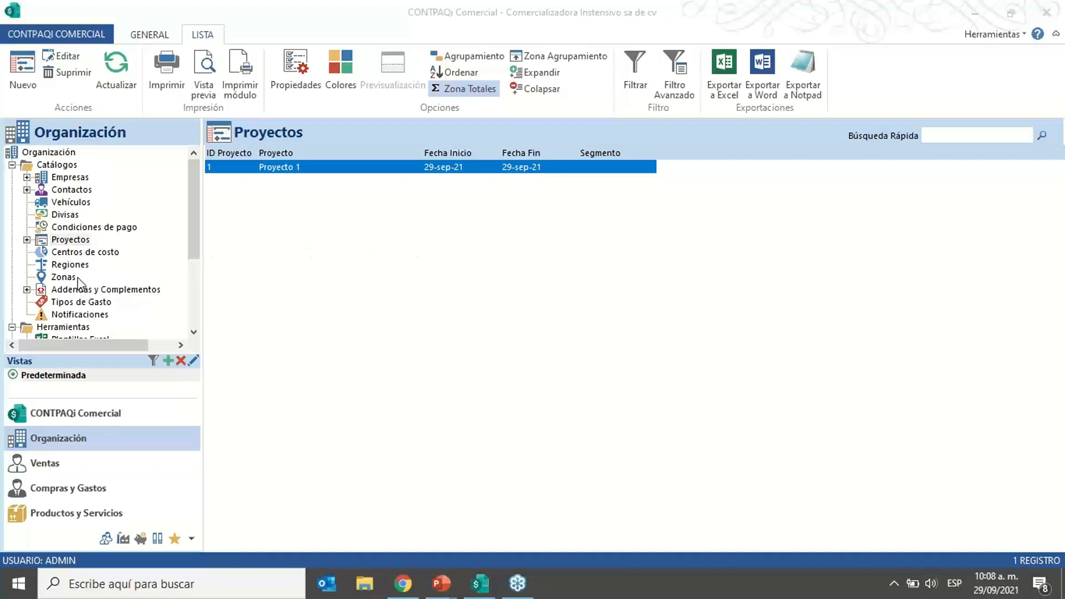
Step: Start a new sale document, check the projects offered in its Proyecto field, and close it without saving
left_click(53, 464)
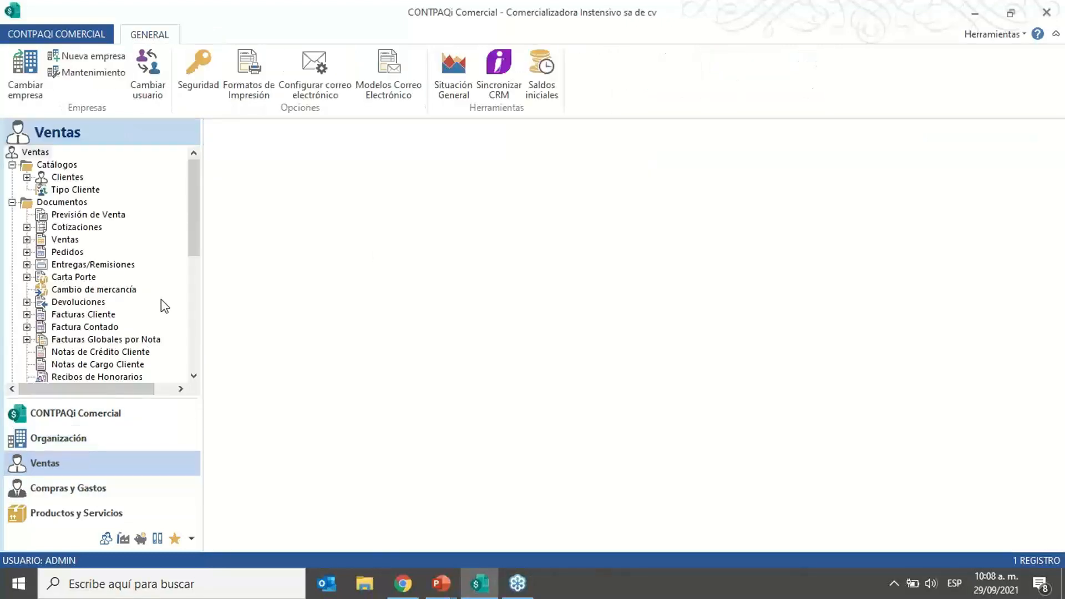
left_click(65, 239)
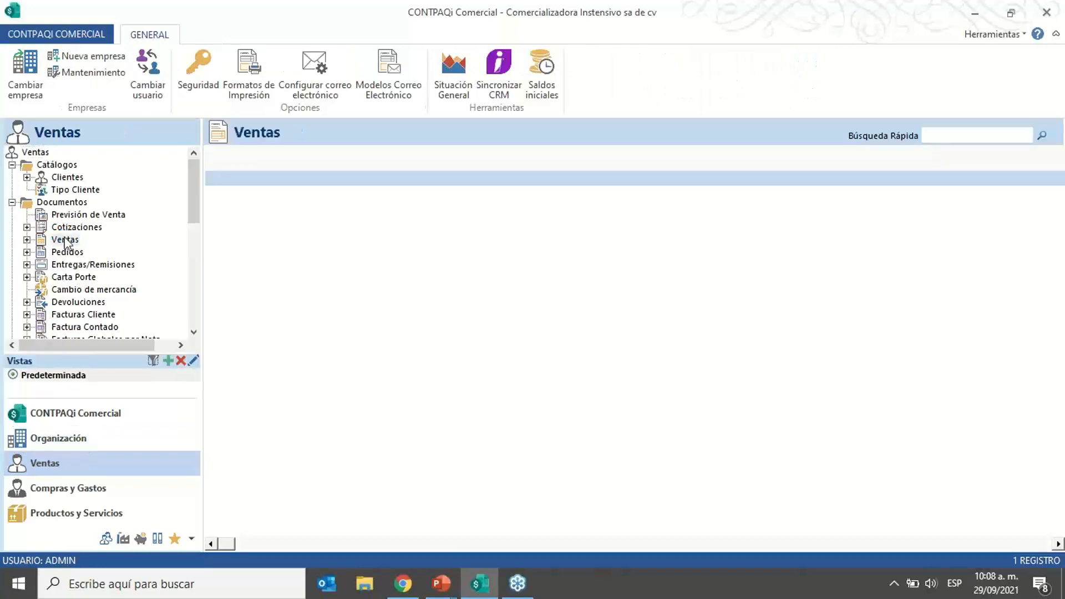
left_click(18, 65)
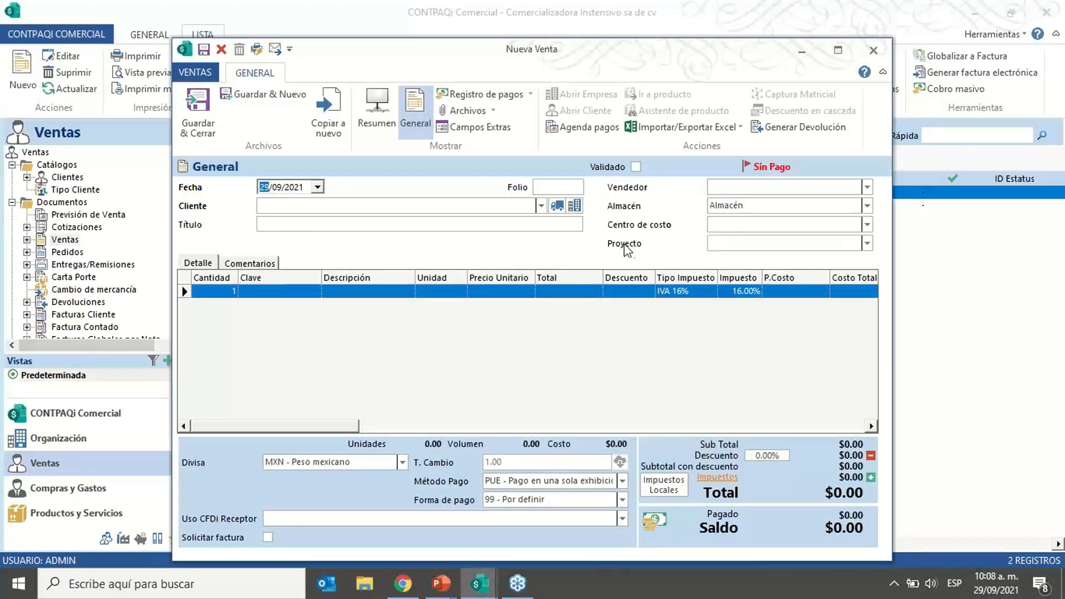
left_click(738, 244)
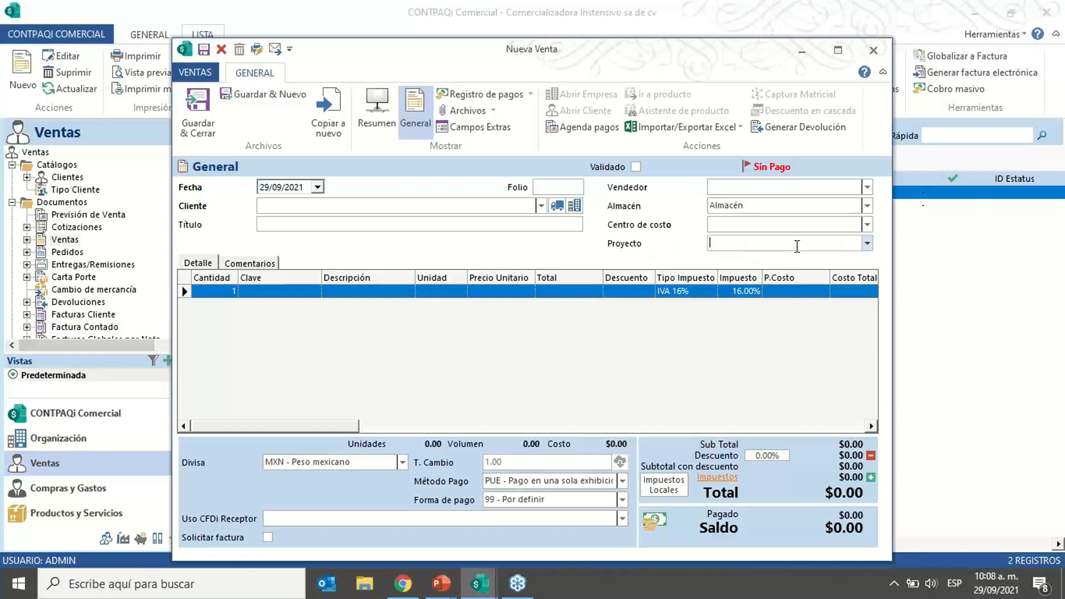
left_click(867, 243)
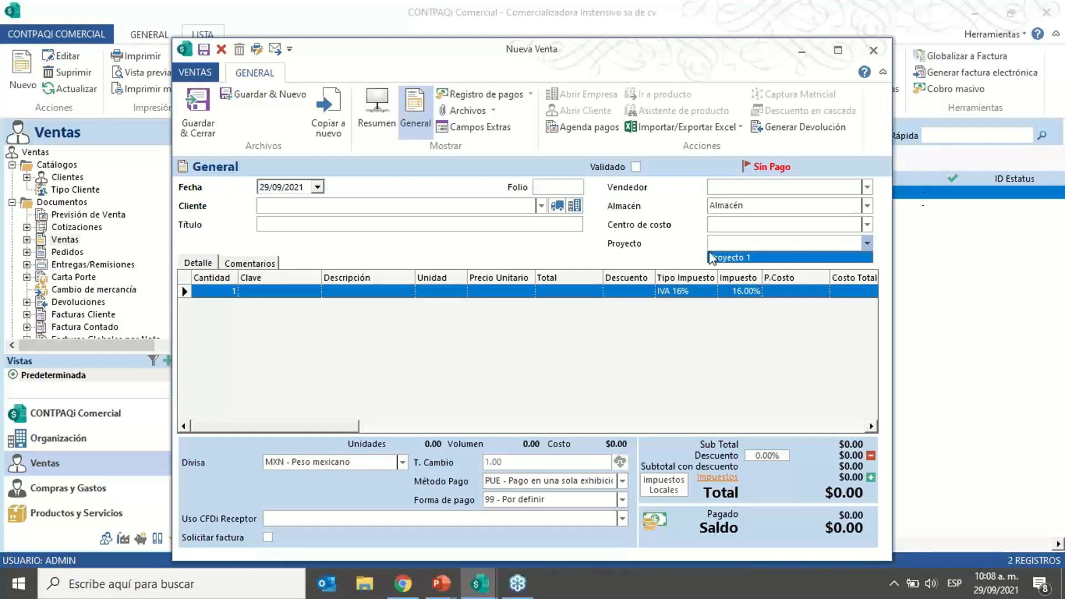
left_click(687, 249)
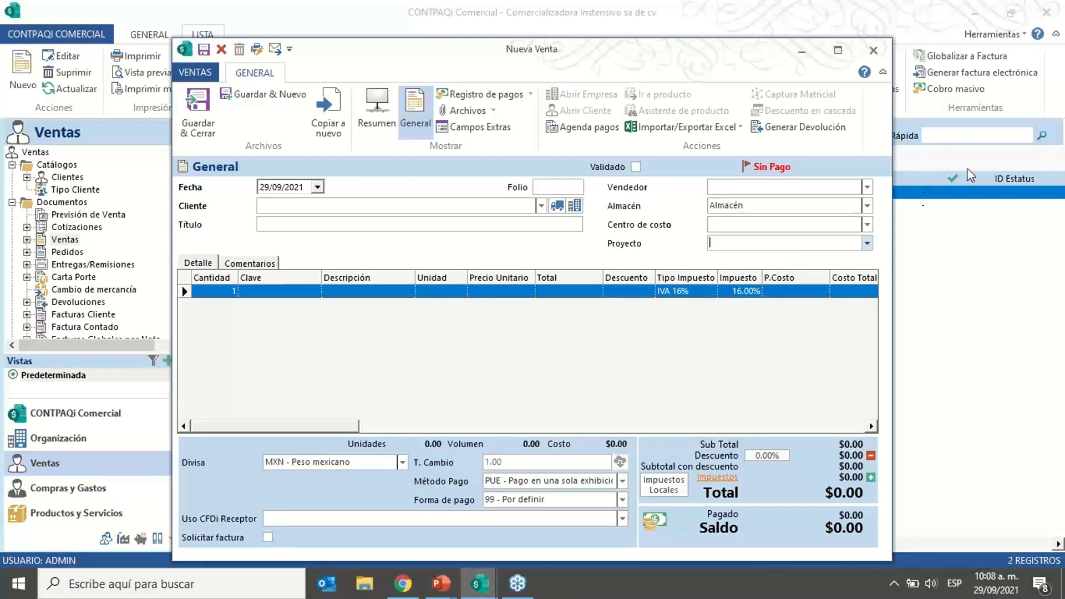
left_click(874, 51)
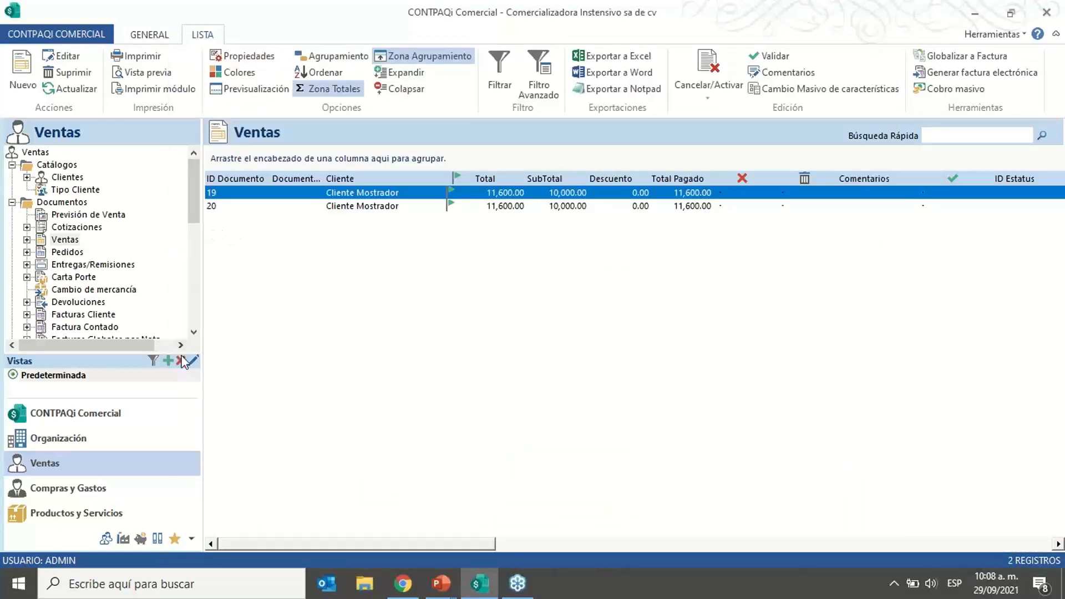
Step: Open customer invoice No. 1 from Facturas Cliente, assign it to Proyecto 1, and save and close it
left_click(194, 332)
left_click(194, 332)
left_click(193, 332)
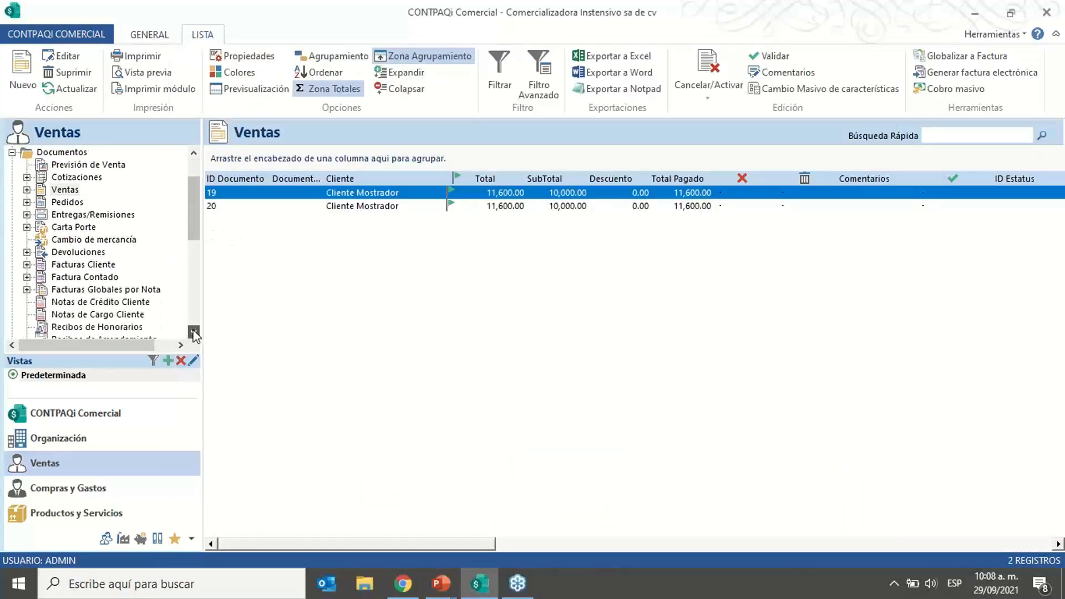
left_click(194, 332)
left_click(68, 252)
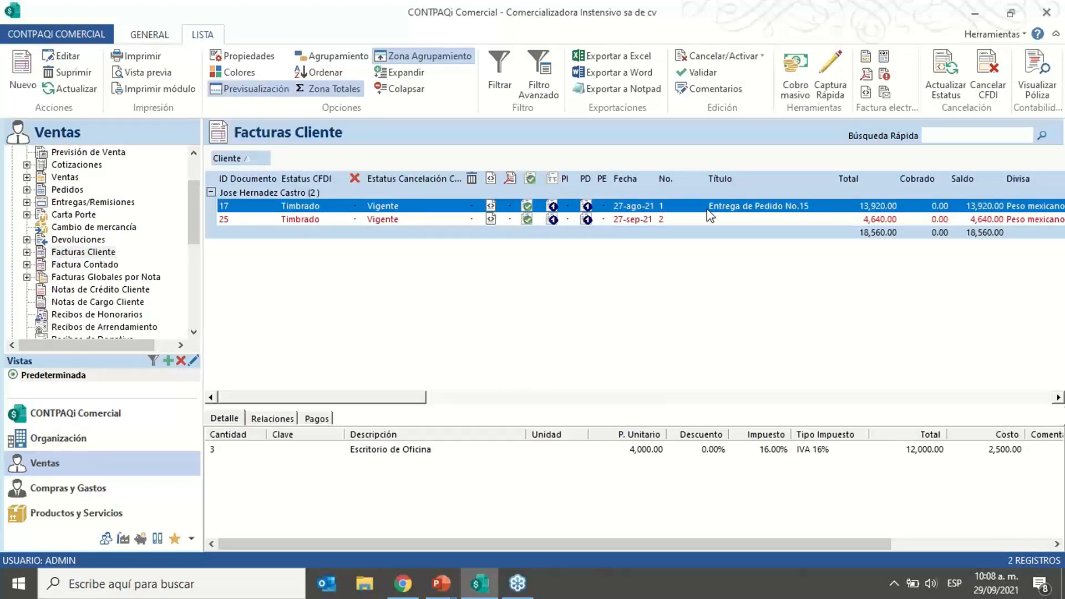
left_click(314, 205)
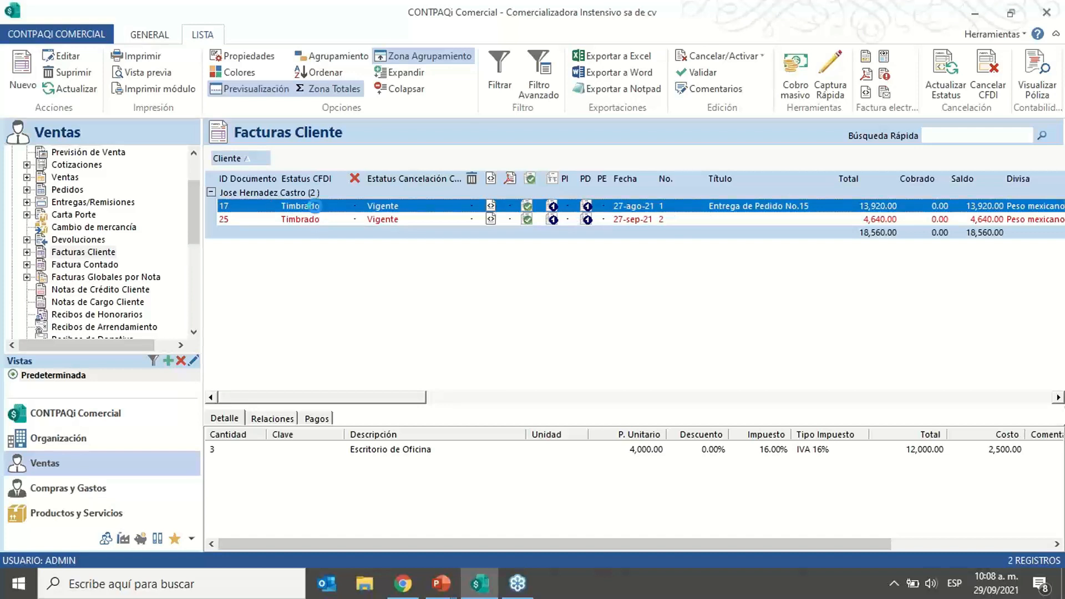
double_click(314, 205)
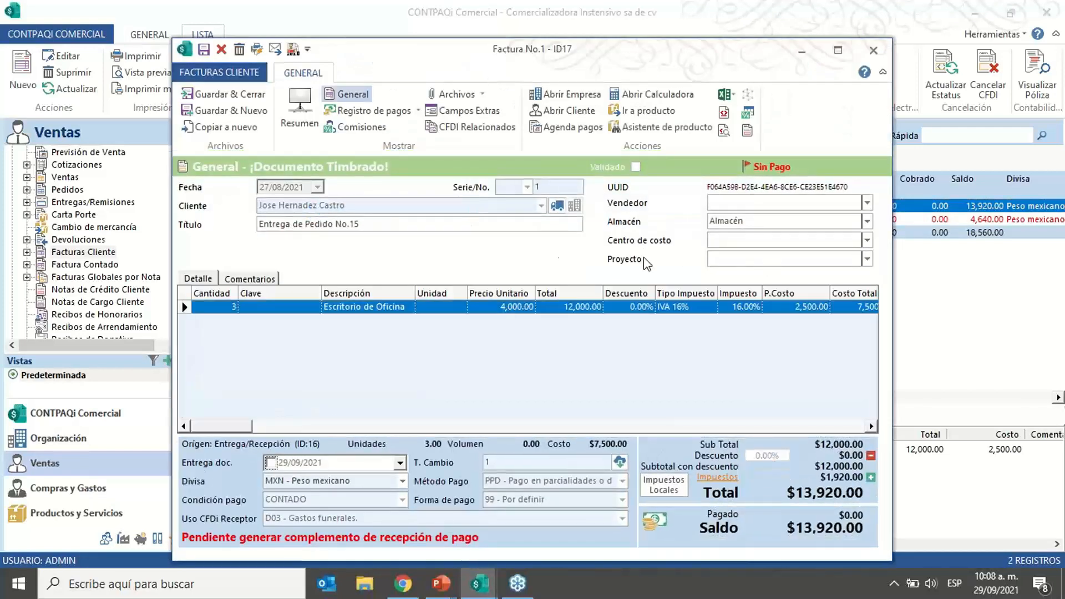
left_click(867, 259)
left_click(742, 274)
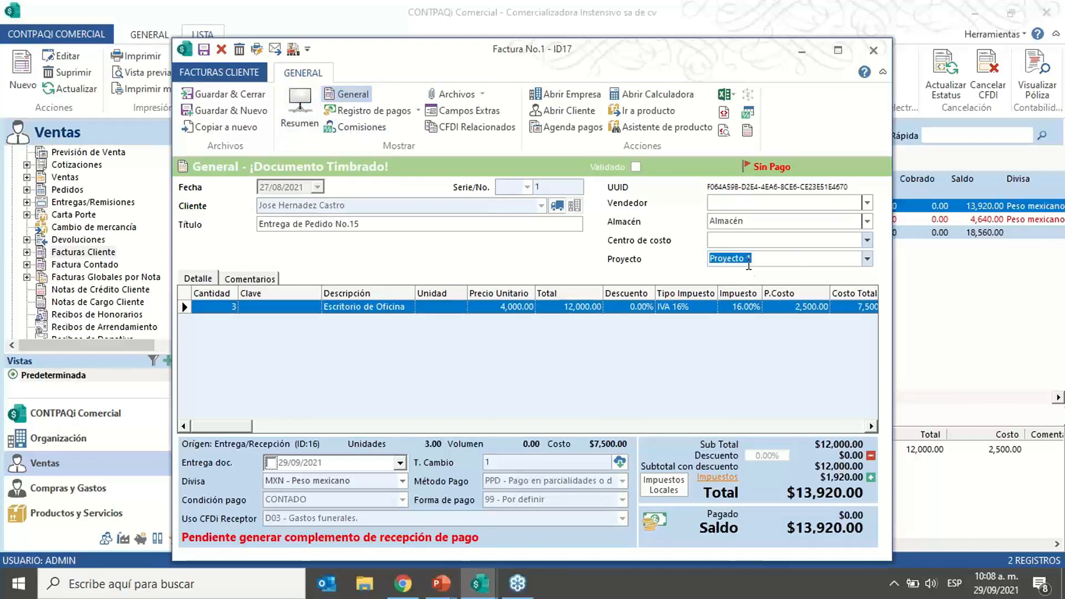
left_click(238, 98)
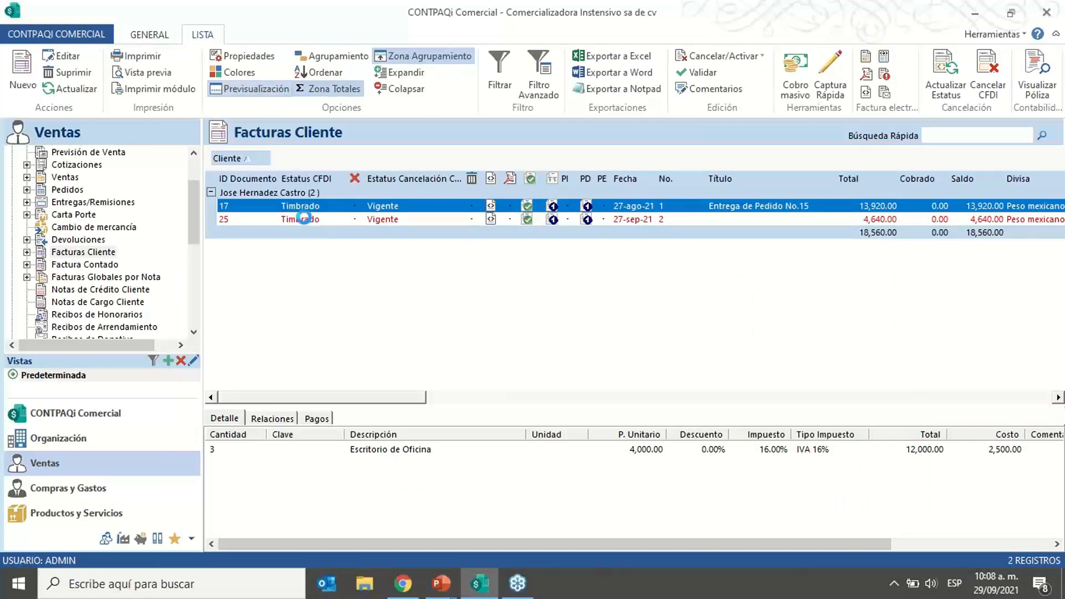
Step: Open customer invoice No. 2, assign it to Proyecto 1, and save and close it
double_click(304, 219)
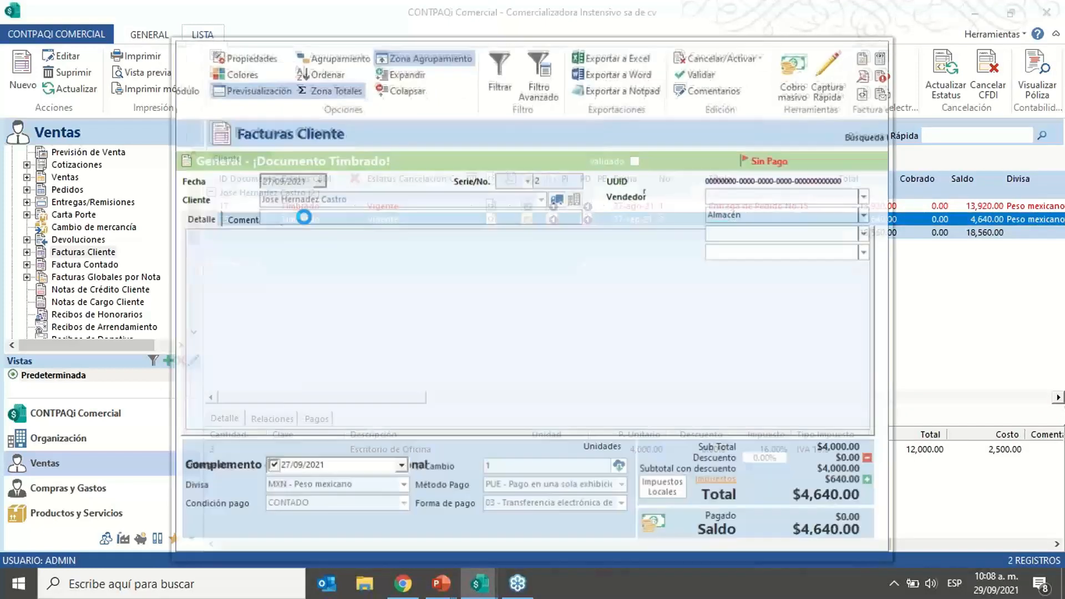
left_click(868, 260)
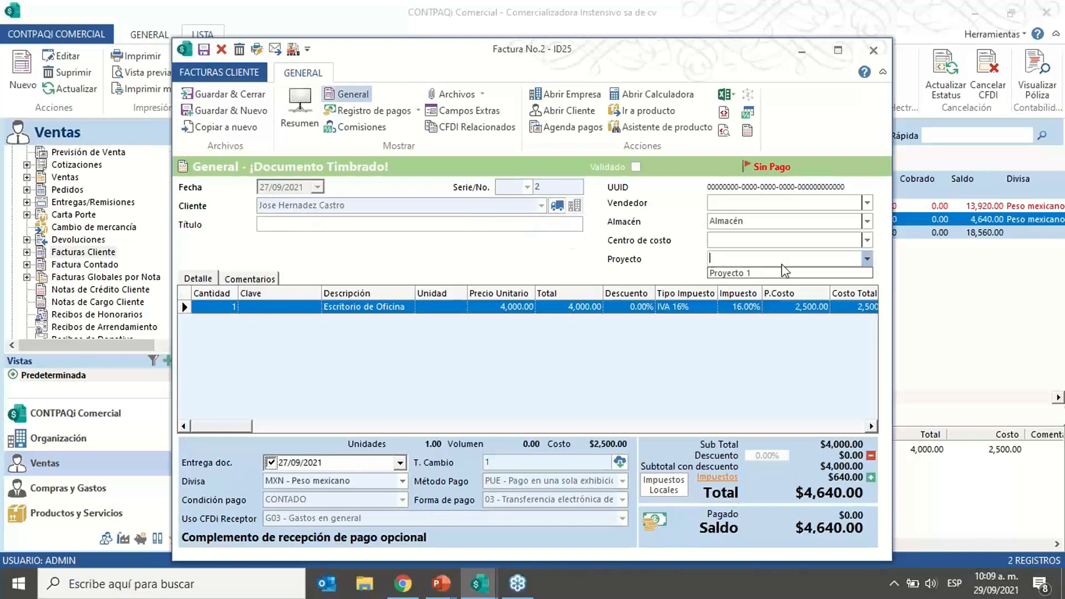
left_click(785, 272)
left_click(237, 89)
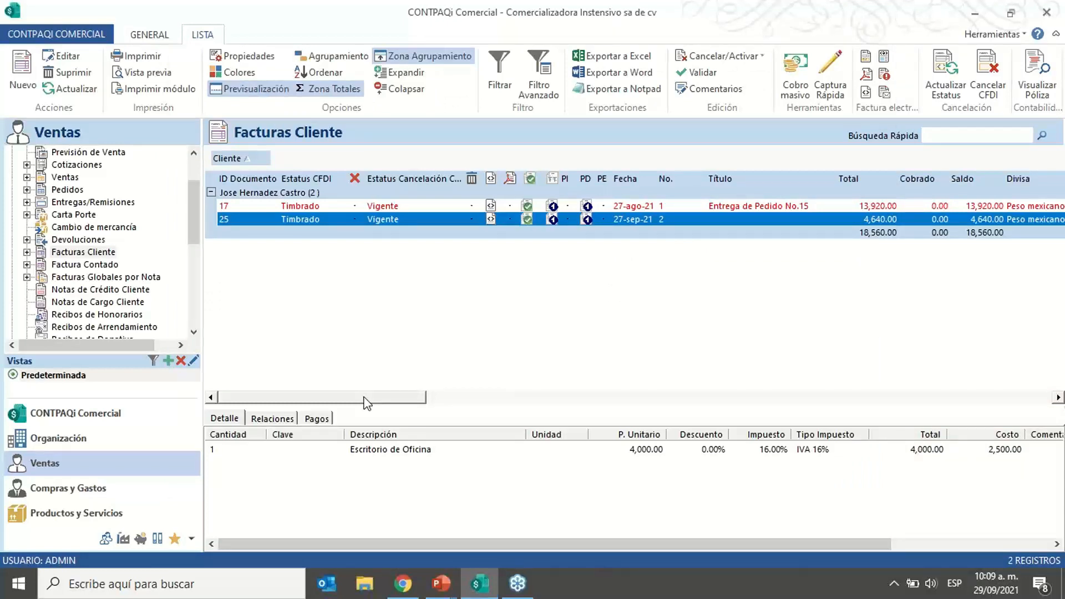
Step: Add the Proyecto field to the fields displayed in the Facturas Cliente list
left_click_drag(367, 402, 1037, 428)
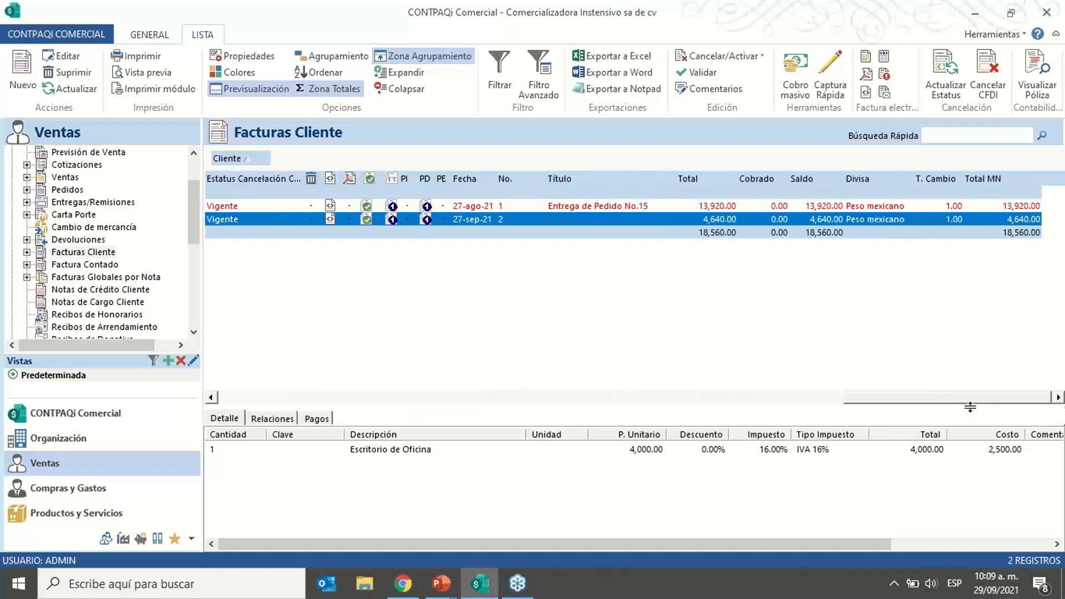
left_click_drag(934, 400, 287, 385)
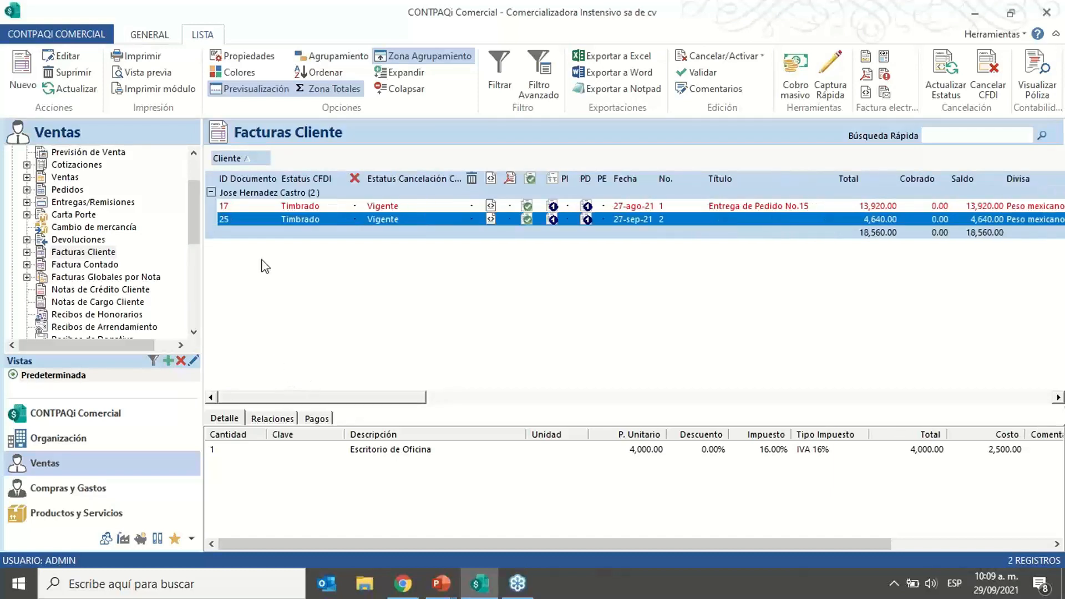
left_click(244, 56)
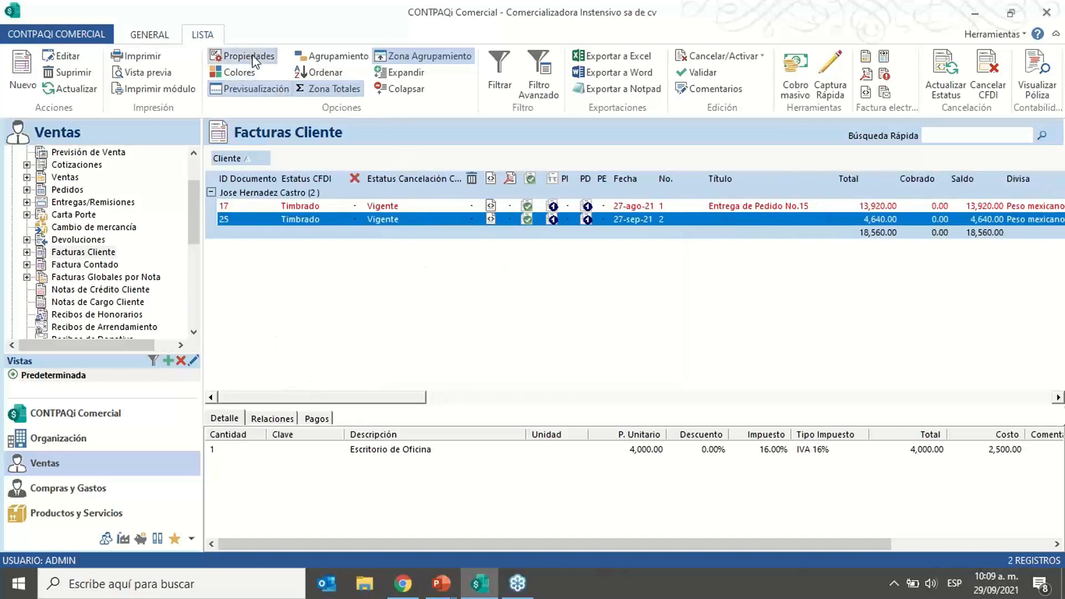
left_click(416, 252)
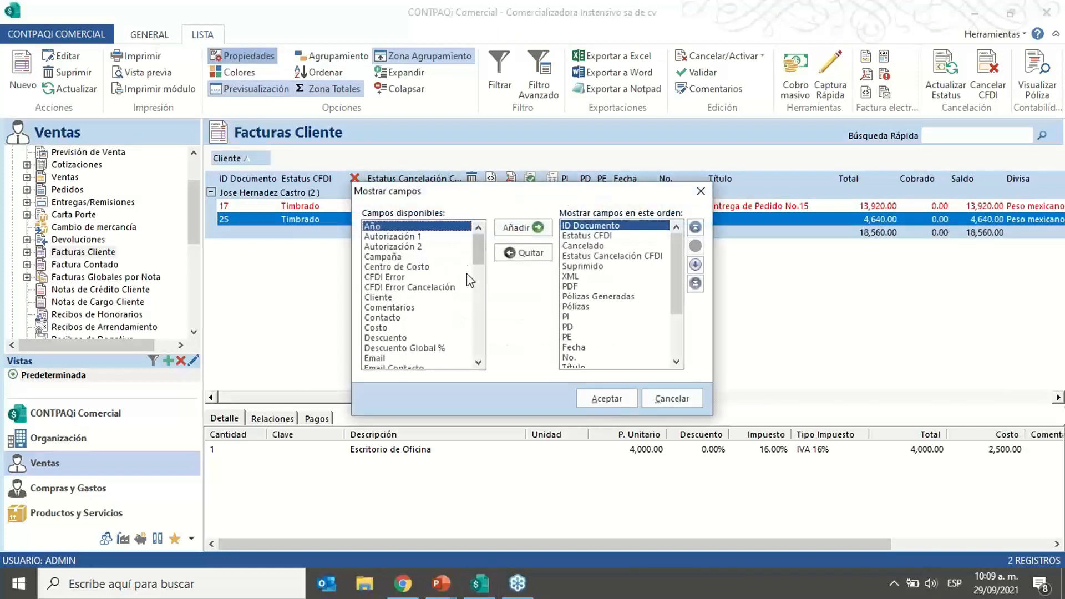
left_click_drag(484, 259, 485, 328)
mouse_move(481, 332)
left_mouse_down()
mouse_move(483, 357)
mouse_move(477, 341)
left_mouse_up()
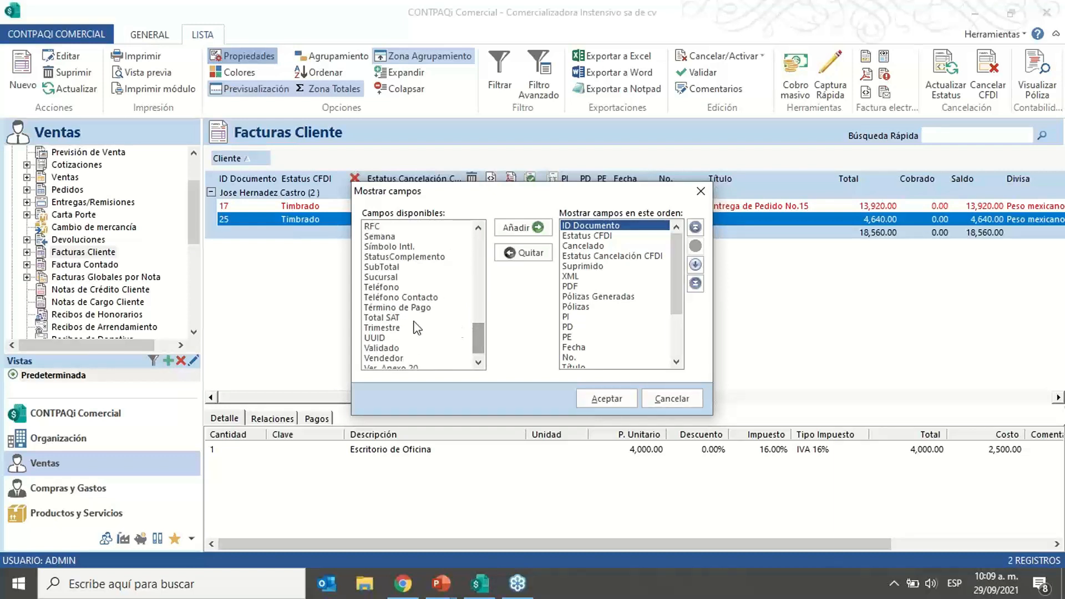
scroll(411, 284, "up", 1)
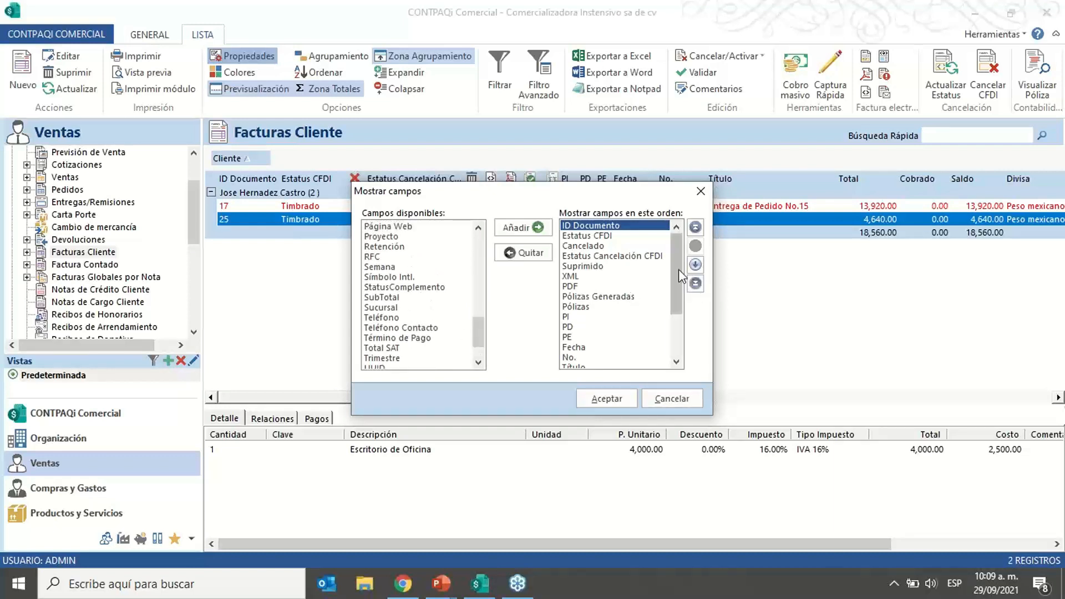
left_click_drag(678, 269, 679, 327)
scroll(414, 289, "up", 1)
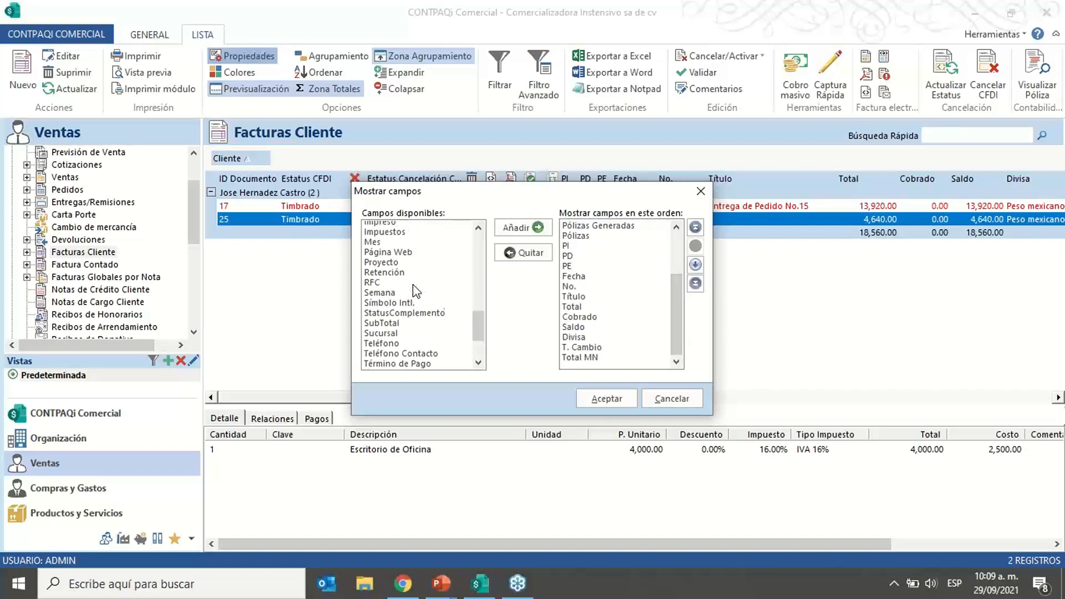
left_click(395, 267)
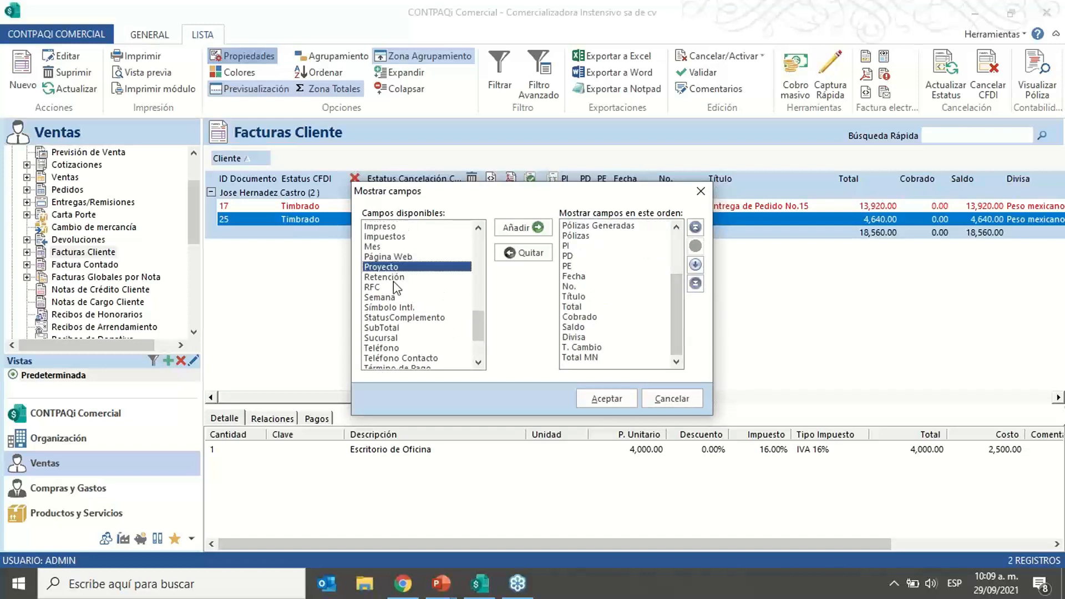
left_click(525, 230)
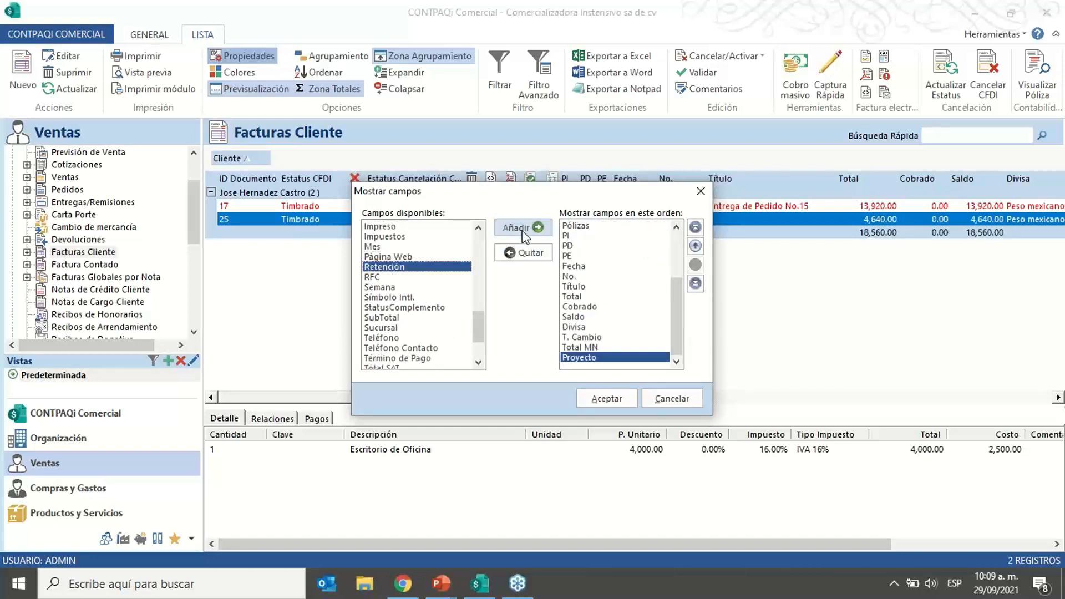
Step: Move the Proyecto field to the first place in the display order of the Facturas Cliente list
left_click(696, 246)
left_click(696, 246)
left_click(695, 245)
left_click(696, 246)
left_click(696, 246)
left_click(696, 246)
left_click(696, 246)
left_click(696, 246)
left_click(696, 246)
left_click(696, 246)
left_click(696, 246)
left_click(696, 245)
left_click(696, 245)
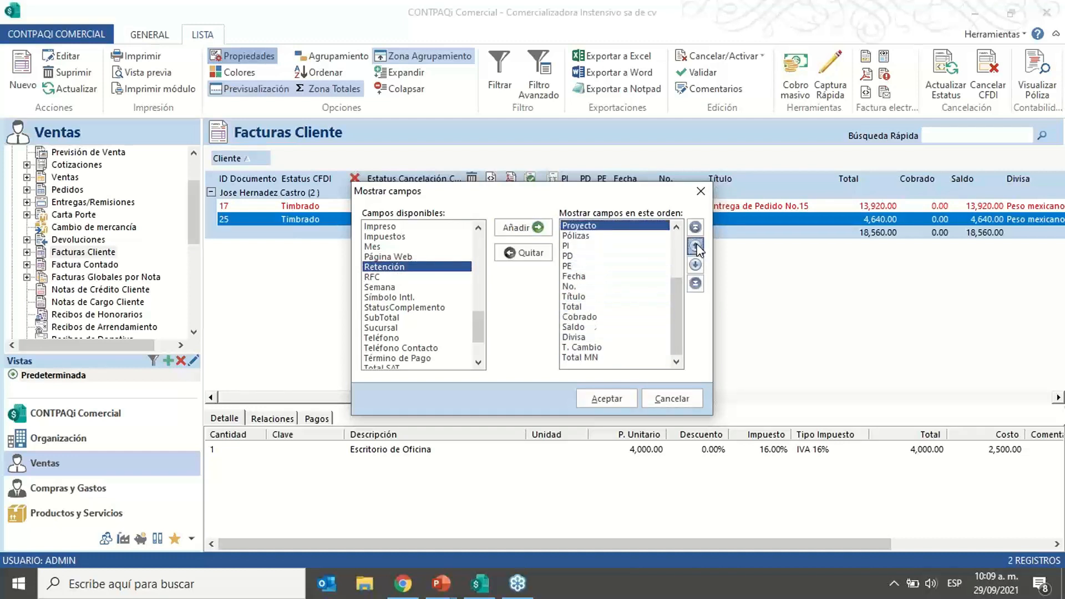
left_click(696, 246)
left_click(696, 246)
left_click(696, 246)
left_click(696, 245)
left_click(696, 246)
left_click(696, 246)
left_click(696, 246)
left_click(696, 246)
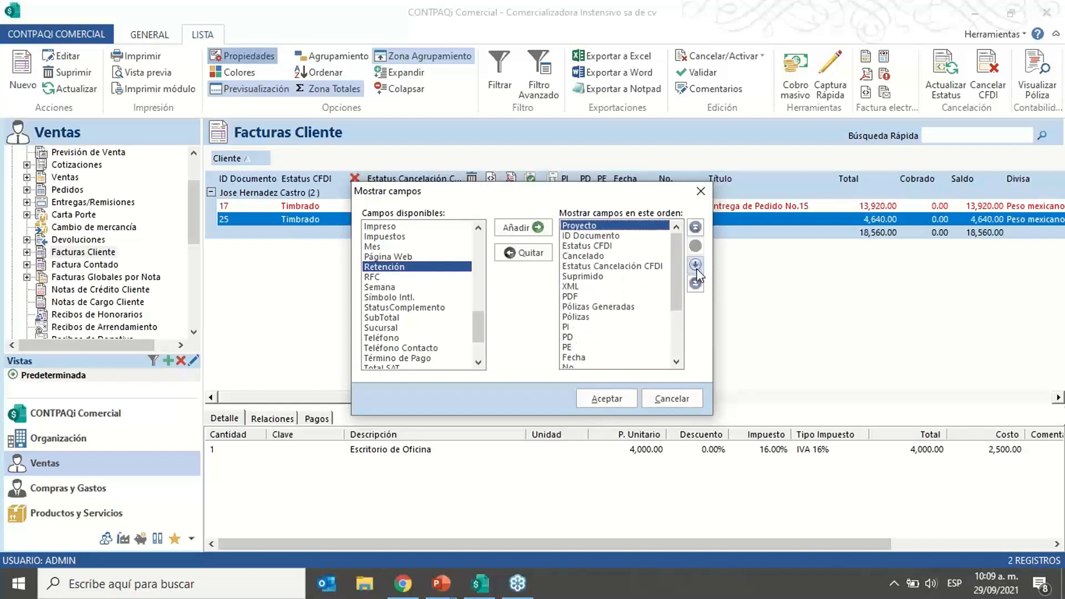
Step: Try placing the Proyecto field just after Estatus Cancelación CFDI, and return it to the first place
left_click(696, 265)
left_click(696, 265)
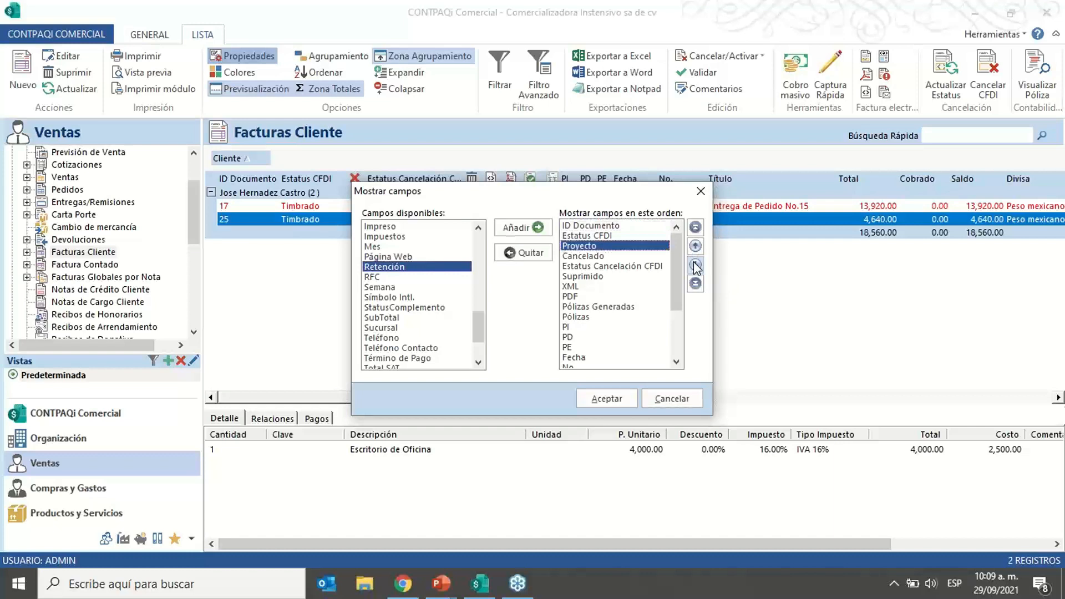
left_click(696, 266)
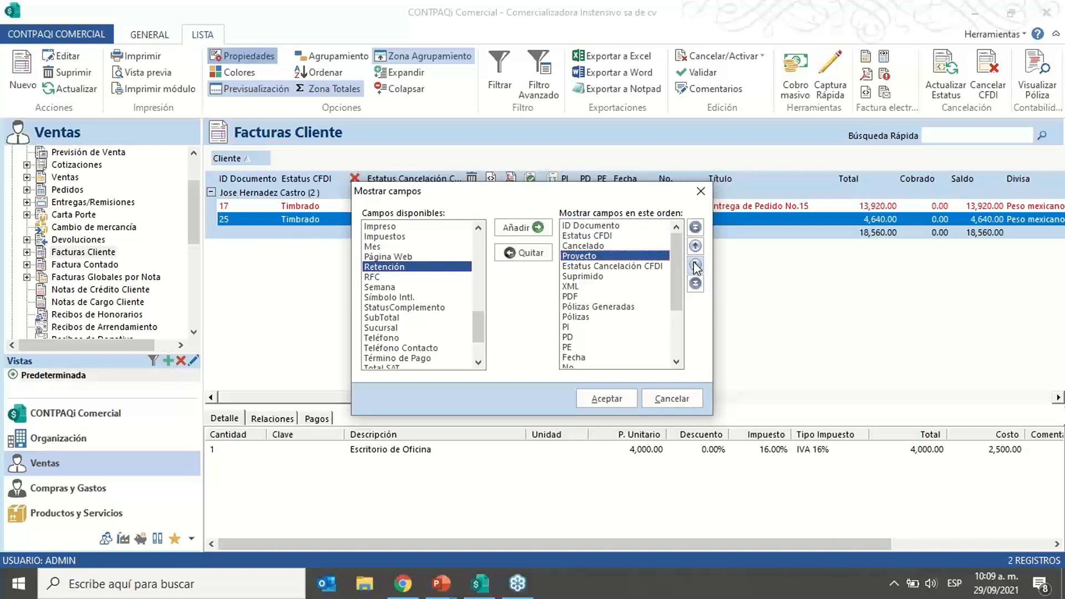
left_click(696, 266)
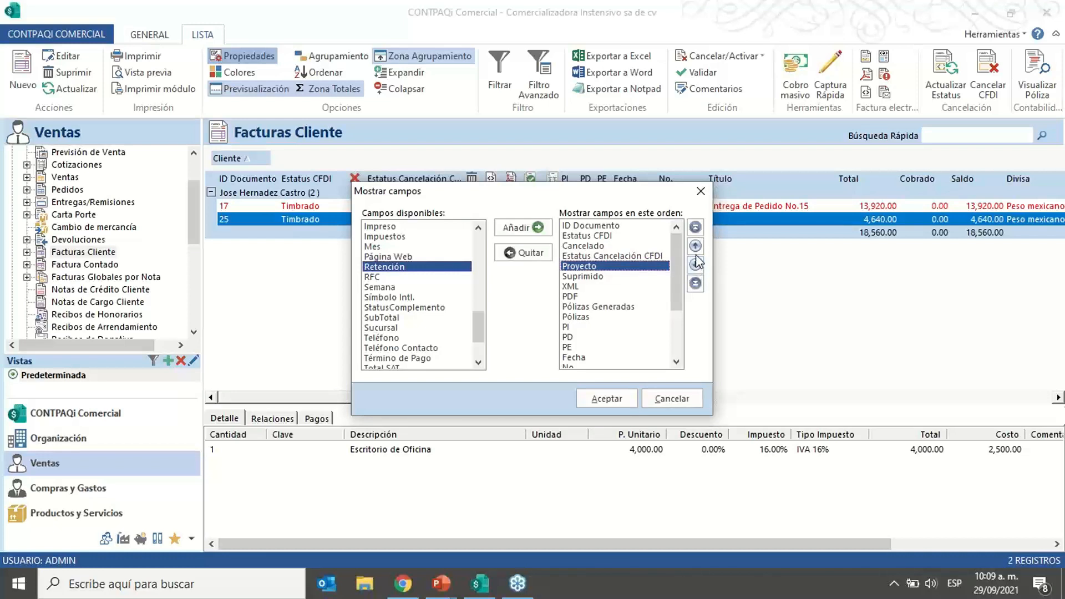
left_click(696, 246)
left_click(696, 246)
left_click(696, 246)
left_click(696, 246)
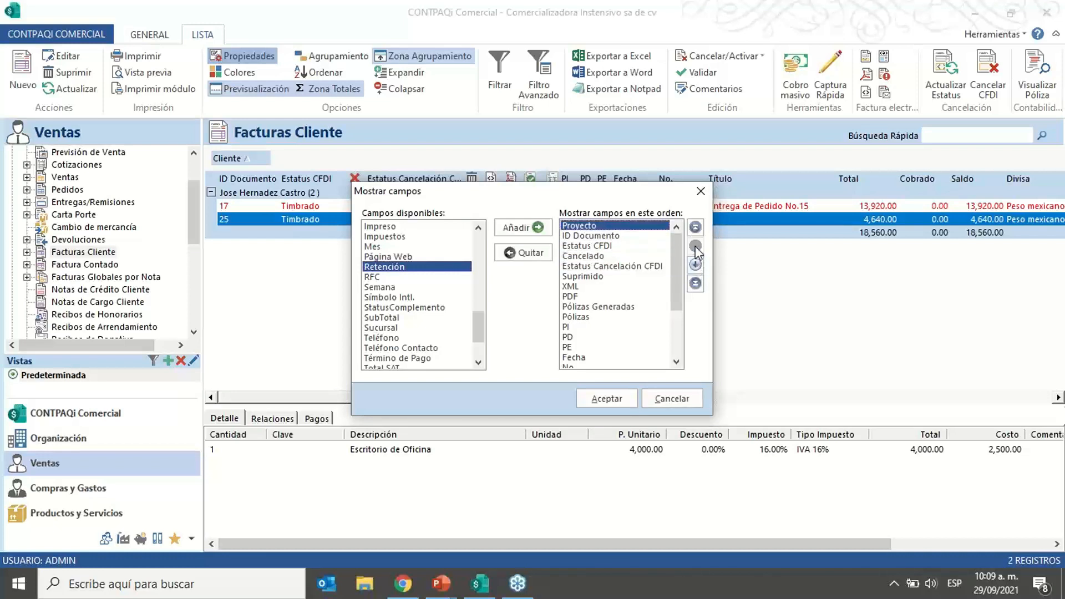
Step: Place the Proyecto field between Título and Total in the display order and accept the field arrangement
left_click(695, 265)
left_click(695, 265)
left_click(696, 266)
left_click(696, 265)
left_click(696, 265)
left_click(696, 266)
left_click(696, 265)
left_click(696, 266)
left_click(696, 265)
left_click(695, 265)
left_click(695, 265)
left_click(696, 265)
left_click(696, 265)
left_click(696, 265)
left_click(696, 265)
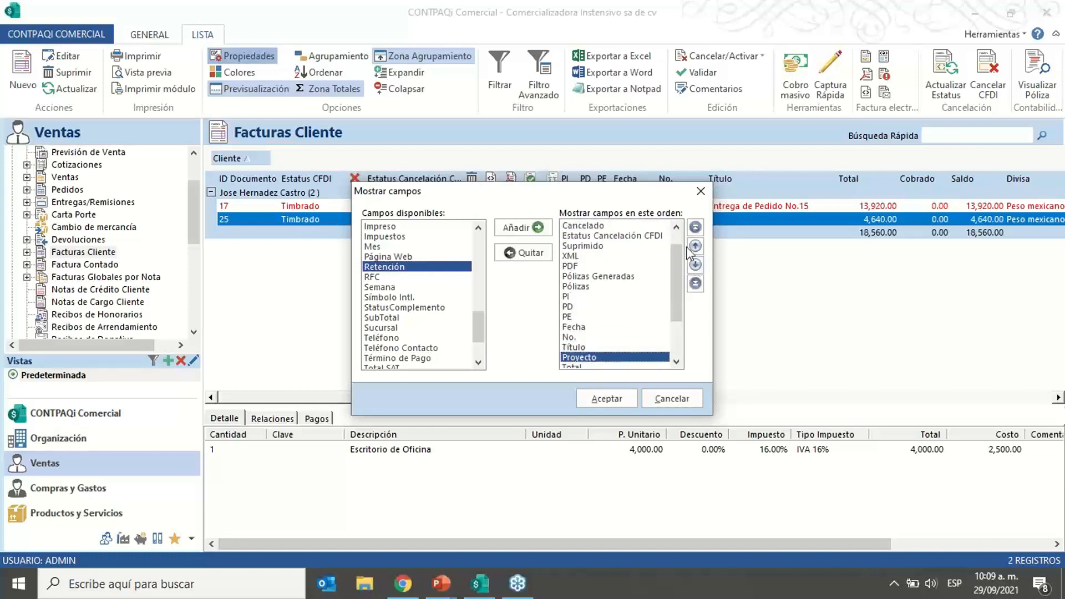
left_click(604, 397)
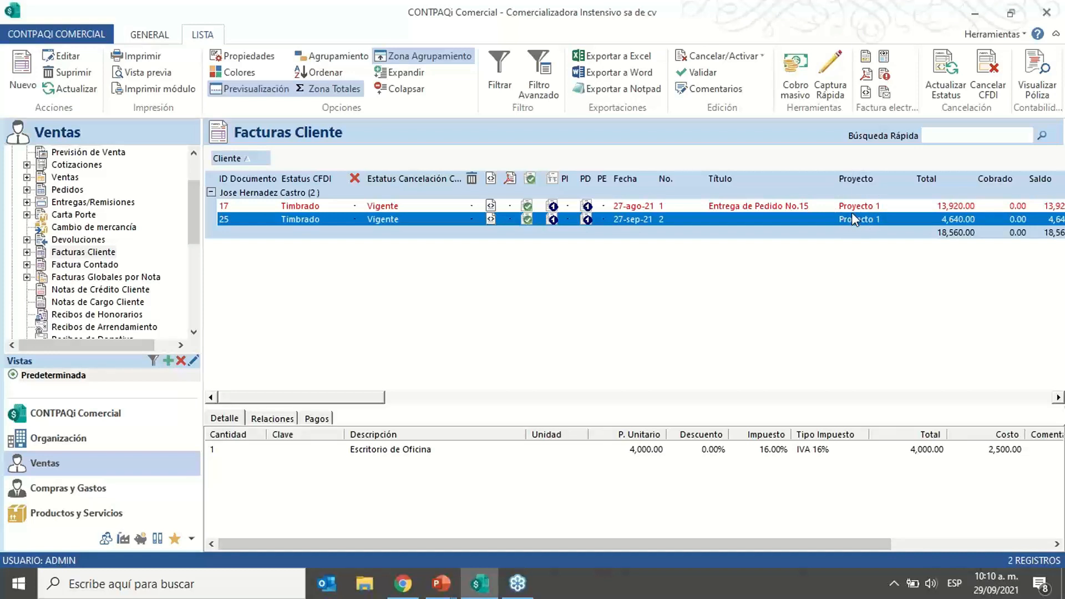
Step: Open the Utilidades por proyecto query from the Proyectos catalog in Organización
left_click(82, 441)
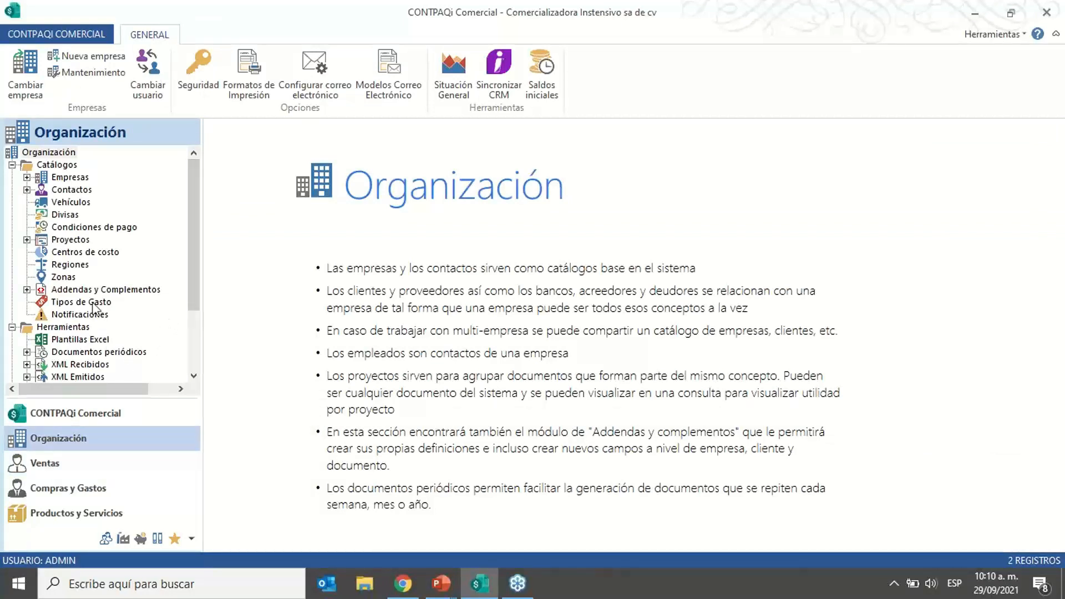
left_click(27, 240)
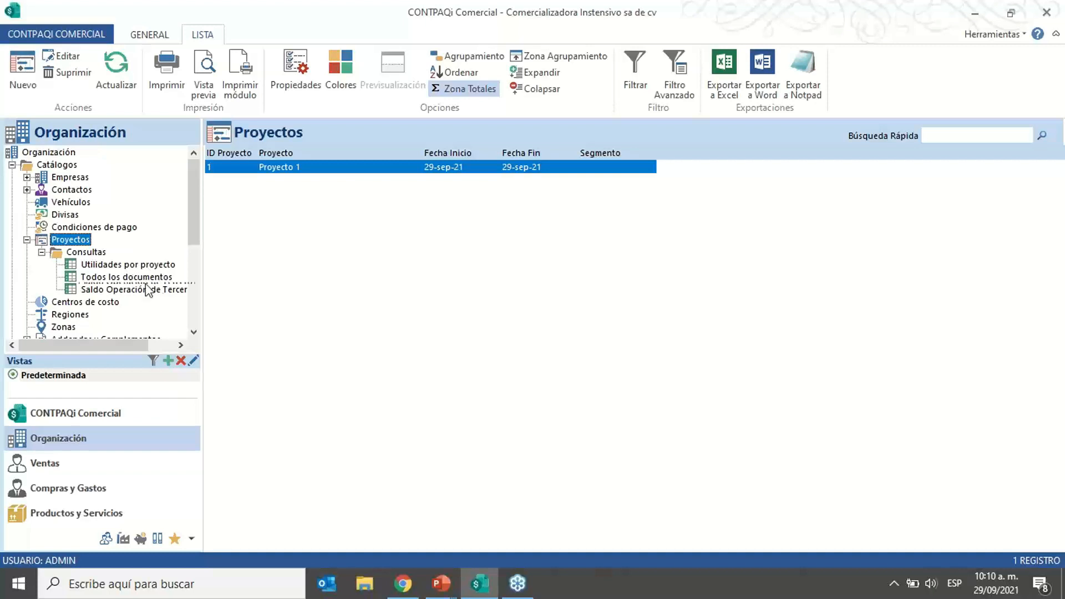
left_click(116, 267)
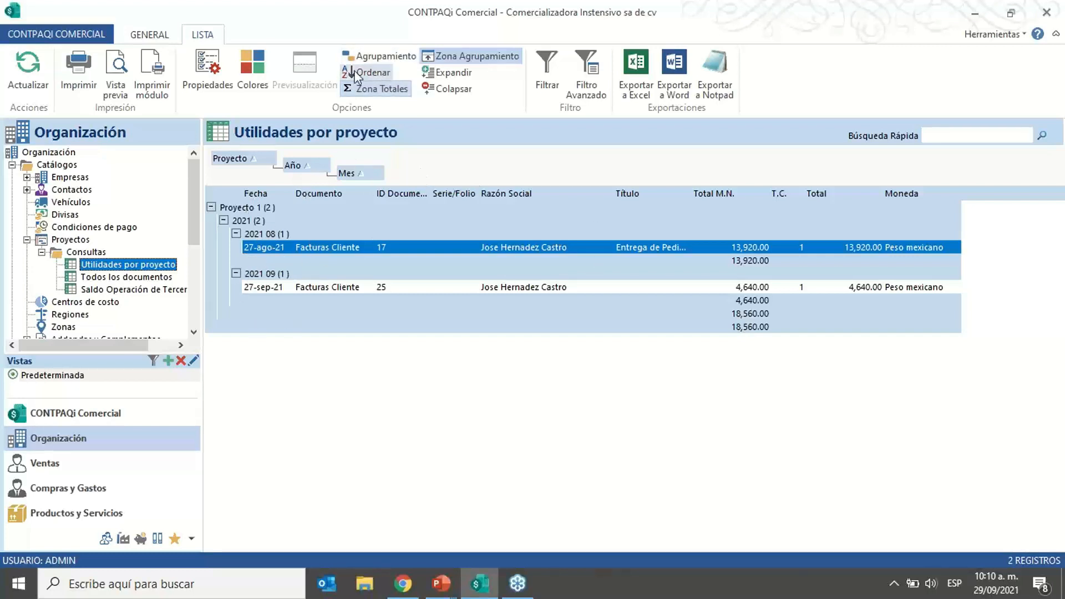
Step: Group the Utilidades por proyecto query only by Proyecto, removing the Año and Mes groupings, and check the grouping settings
left_click(377, 56)
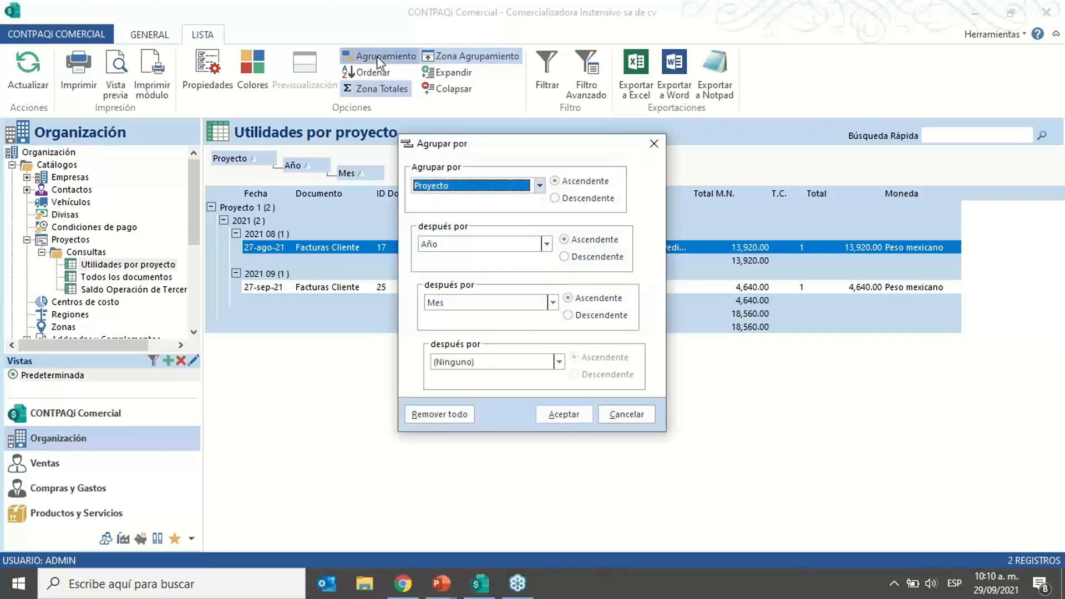
left_click(552, 303)
left_click_drag(552, 363, 556, 324)
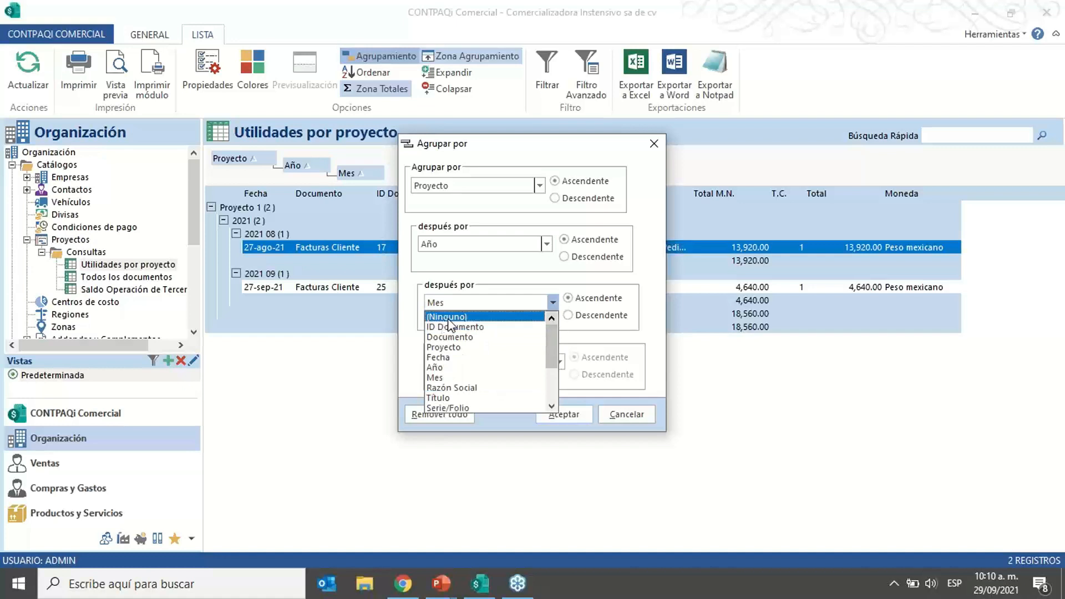
left_click(451, 318)
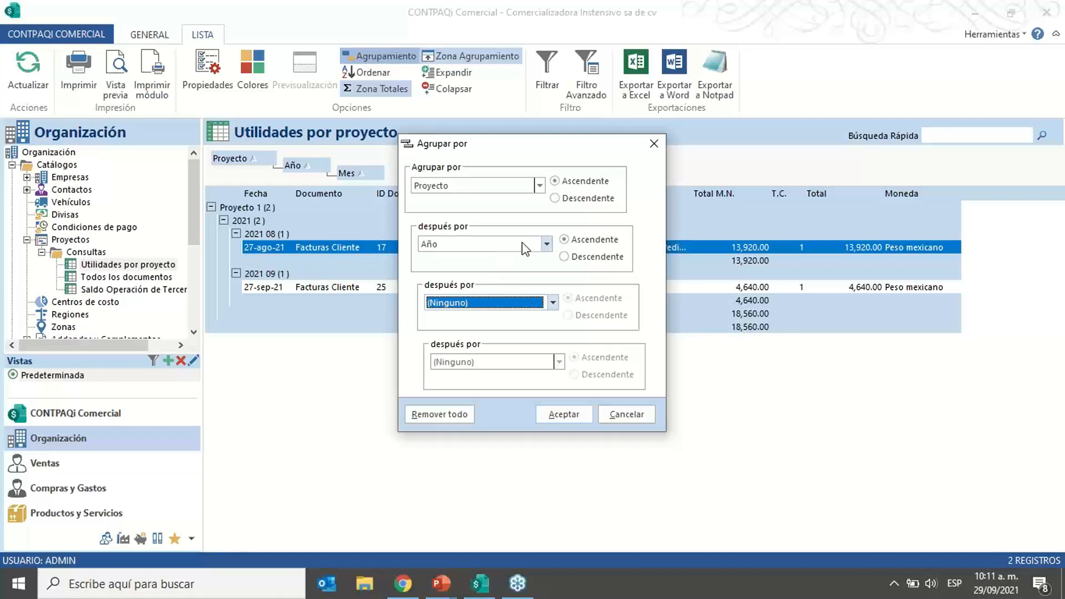
left_click(547, 245)
scroll(545, 292, "up", 2)
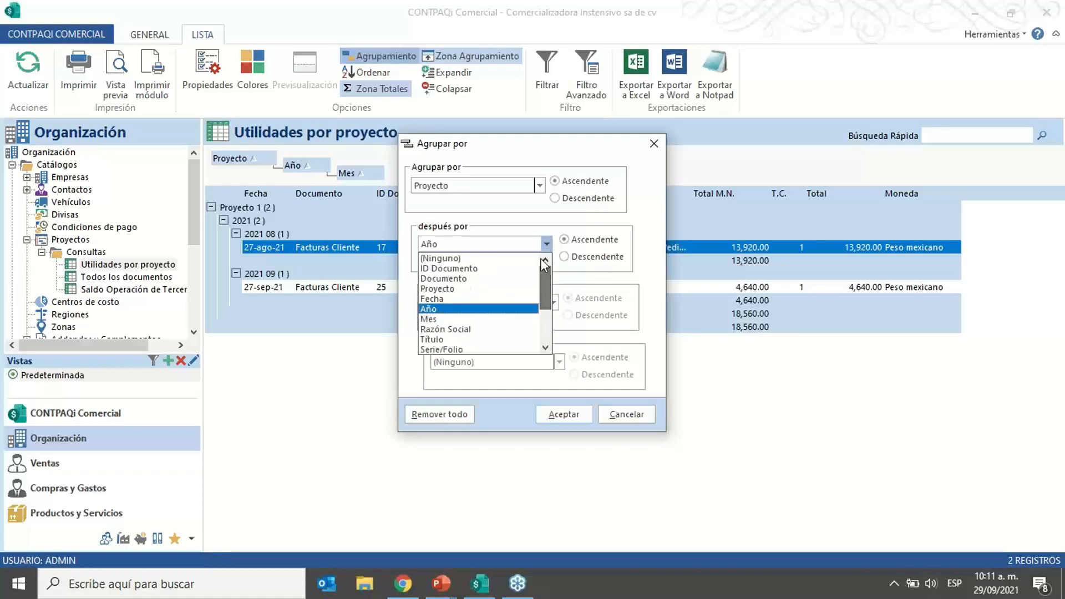
left_click(460, 259)
left_click(556, 417)
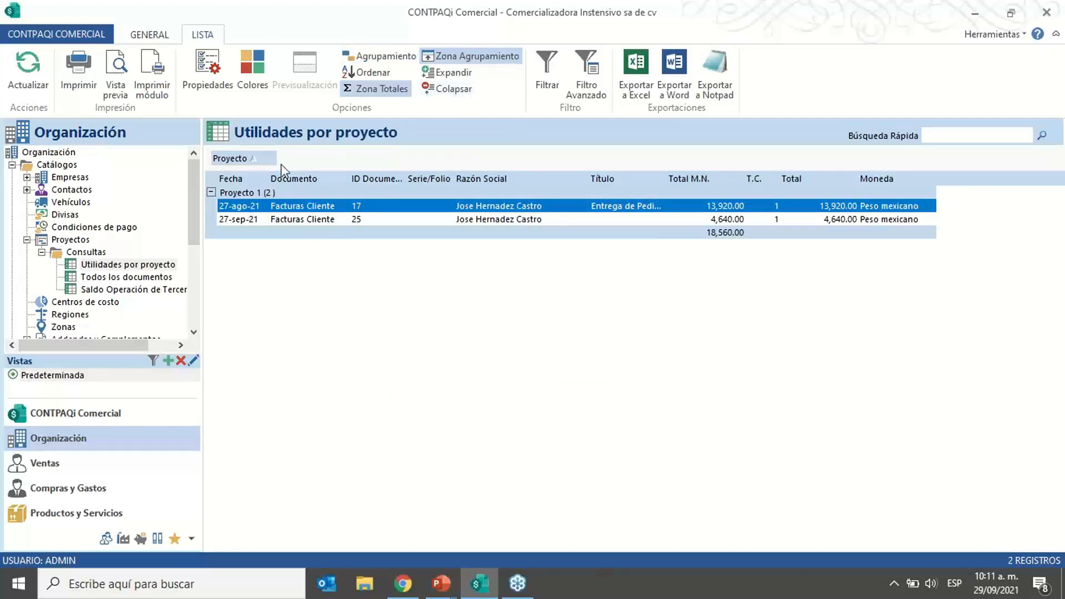
left_click(383, 56)
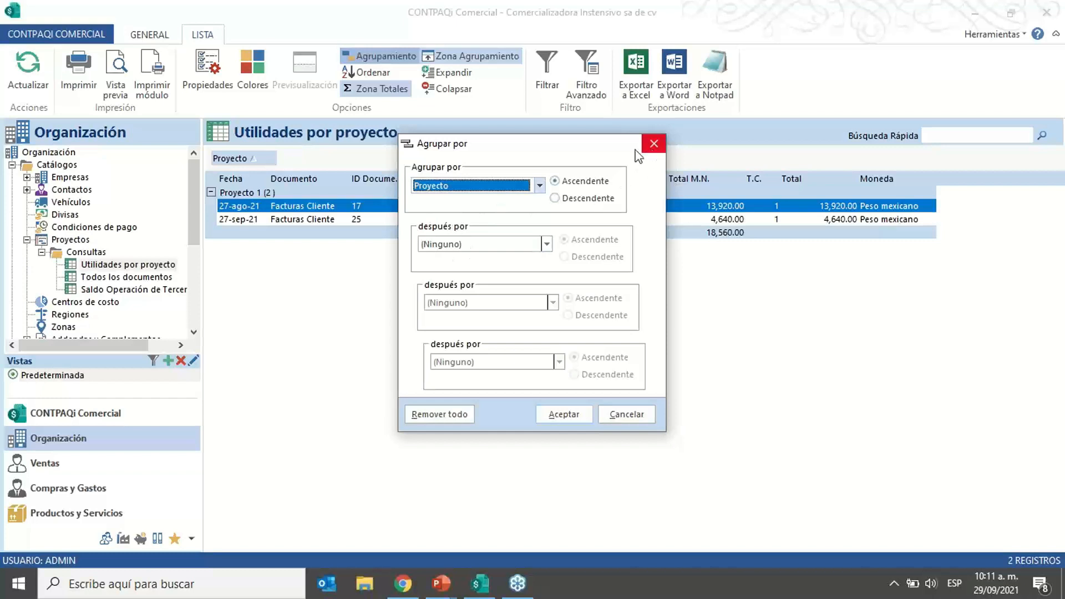
left_click(652, 145)
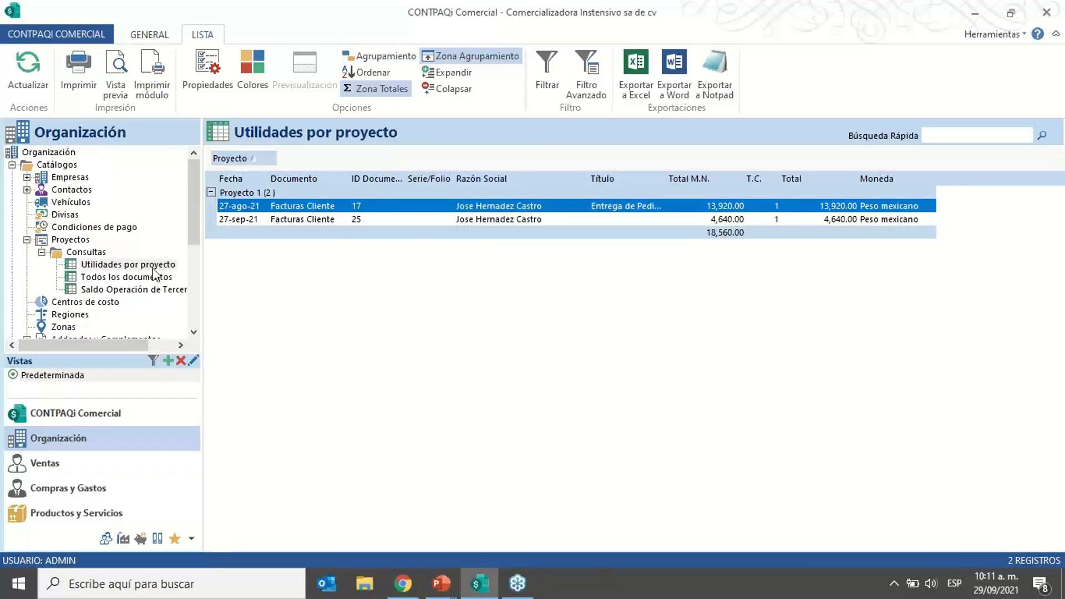
Step: View the Todos los documentos query to review the documents linked to projects
left_click(112, 280)
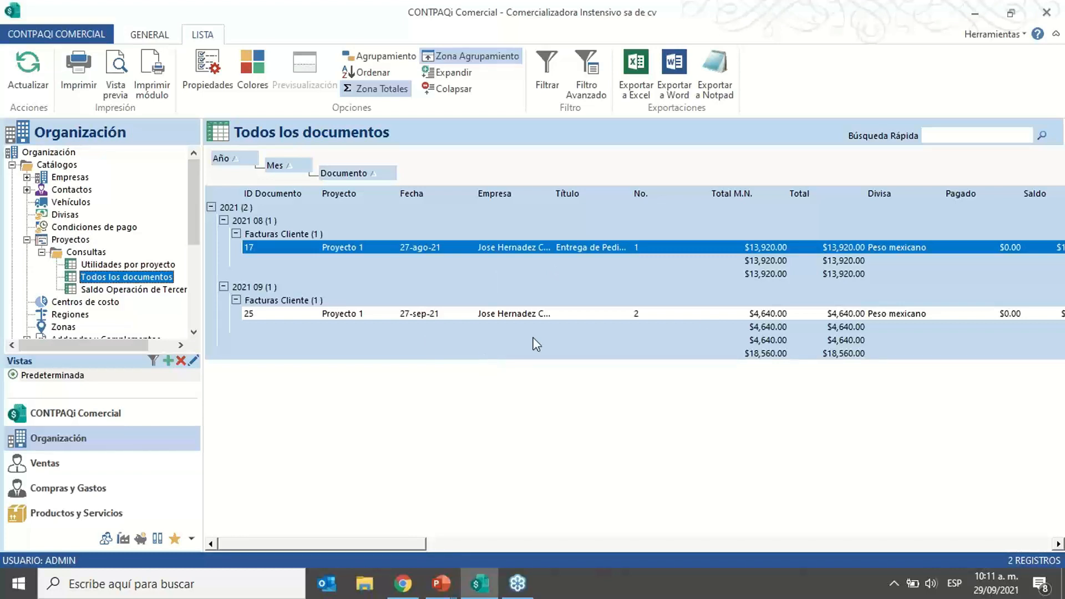
left_click(141, 264)
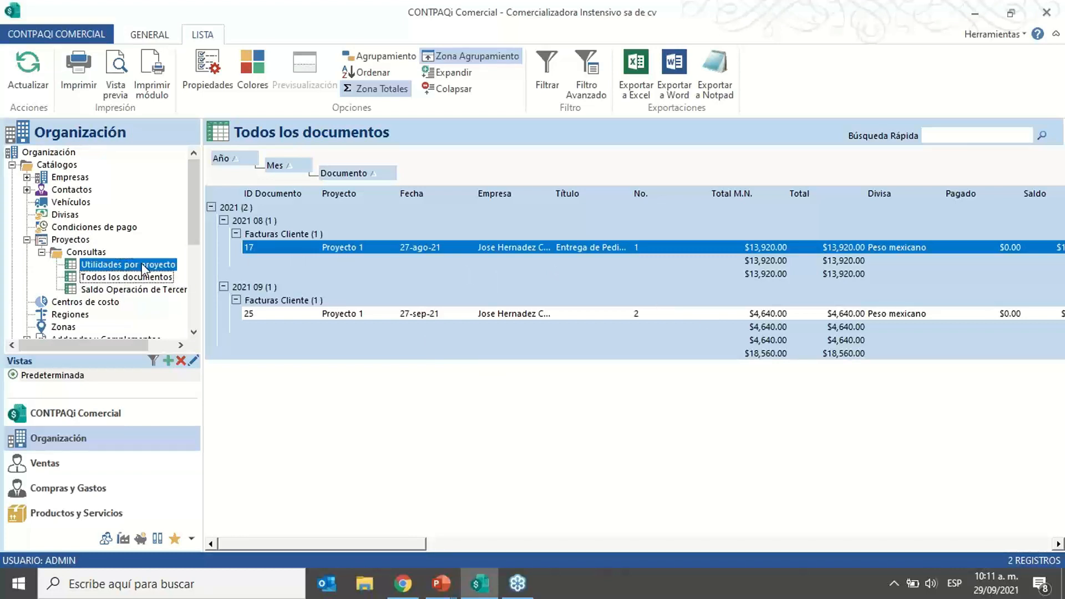
left_click(133, 278)
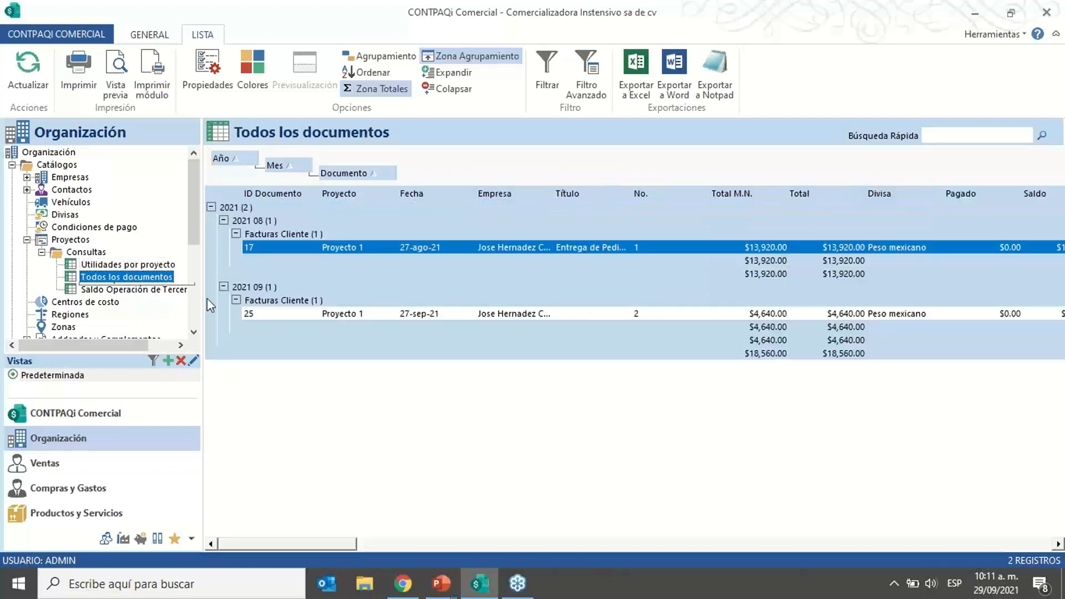
Step: Open purchase invoice ID 10 from Facturas Compra in Compras y Gastos, assign it to Proyecto 1, and save and close it
left_click(55, 493)
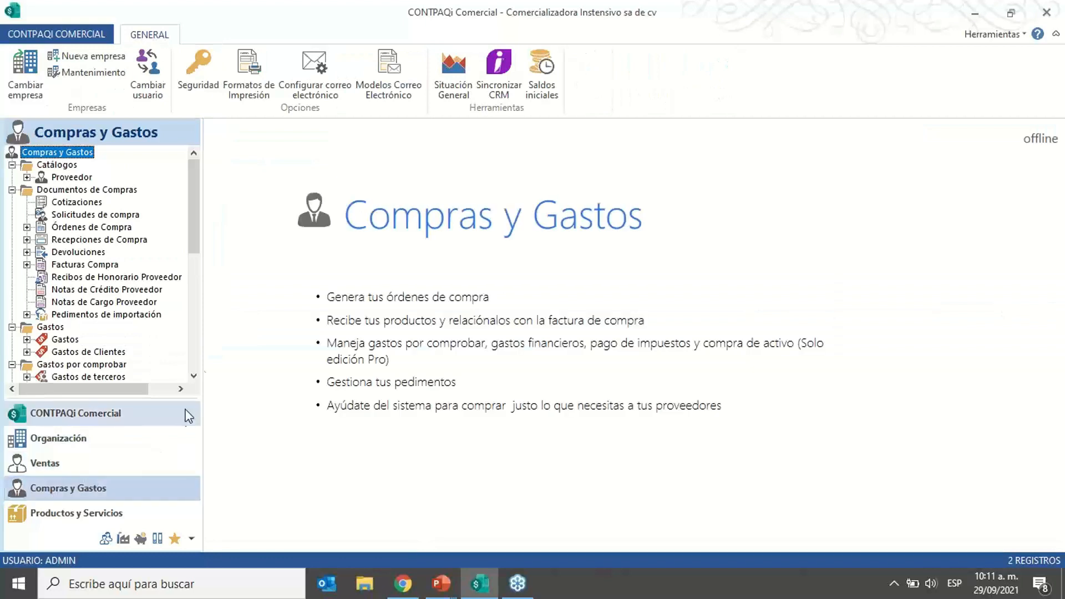
mouse_move(197, 228)
left_mouse_down()
mouse_move(191, 244)
mouse_move(195, 211)
left_mouse_up()
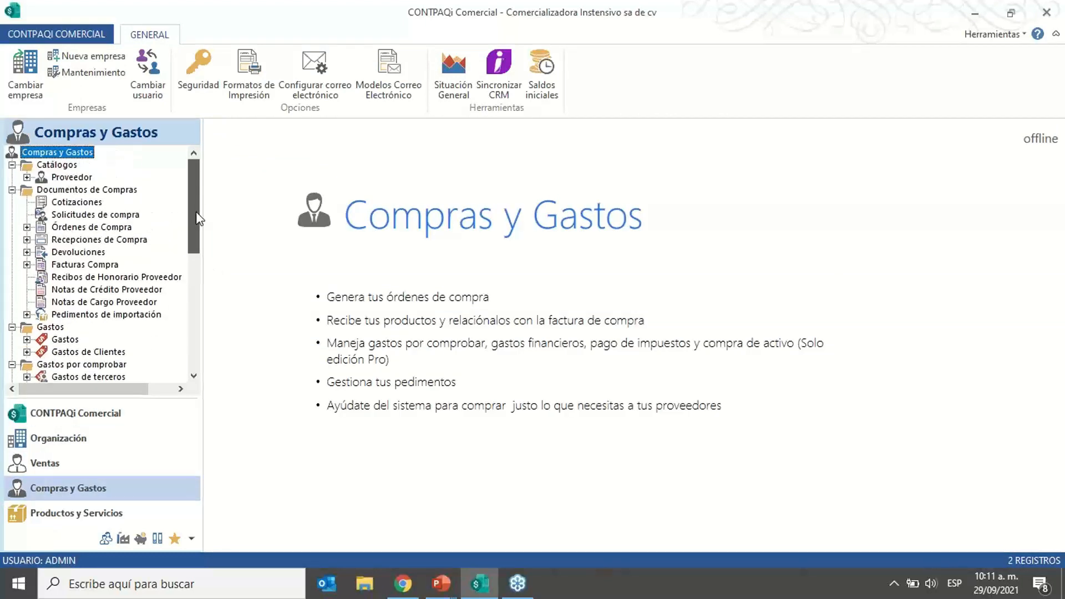
left_click(97, 266)
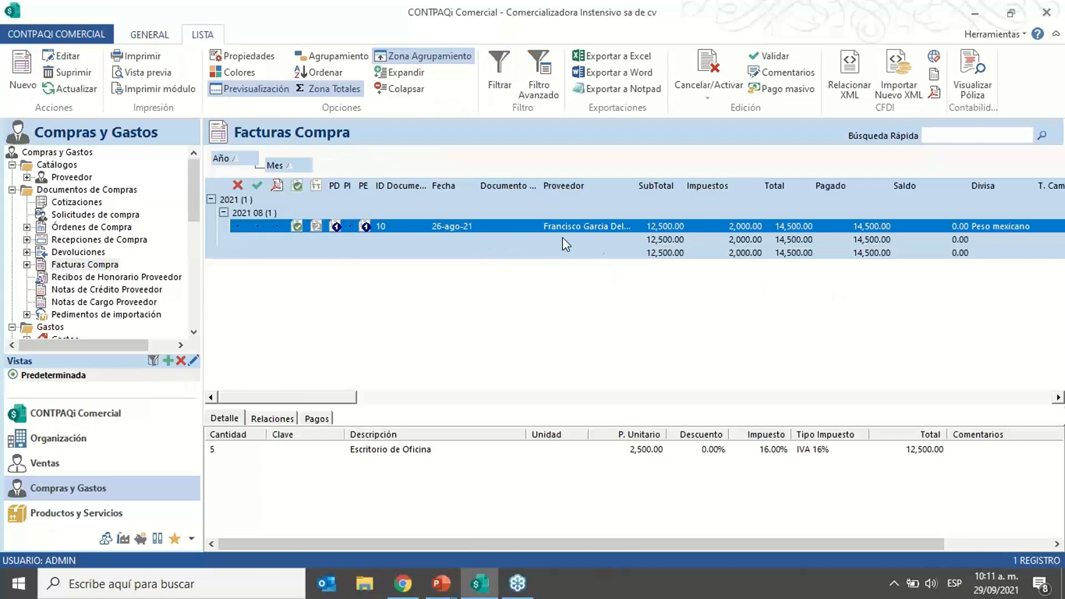
double_click(445, 225)
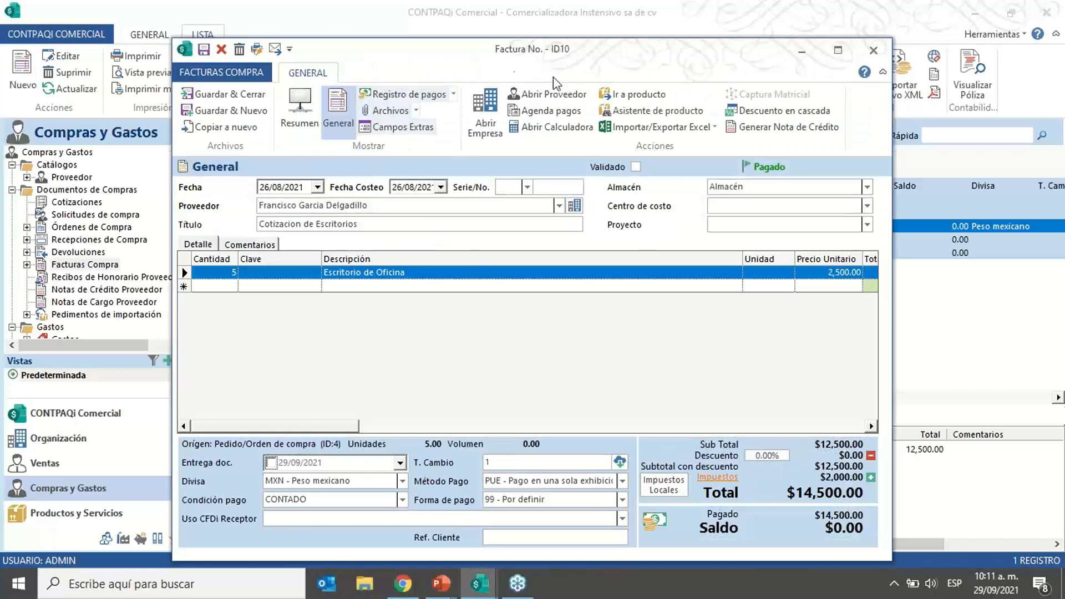
left_click_drag(598, 60, 606, 35)
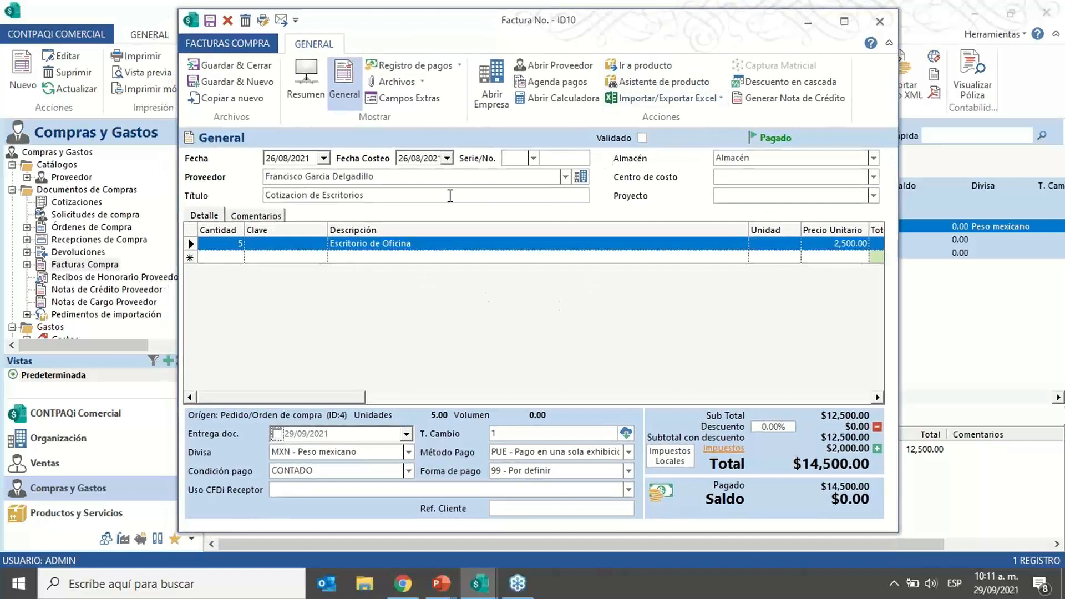
left_click(873, 198)
left_click(769, 209)
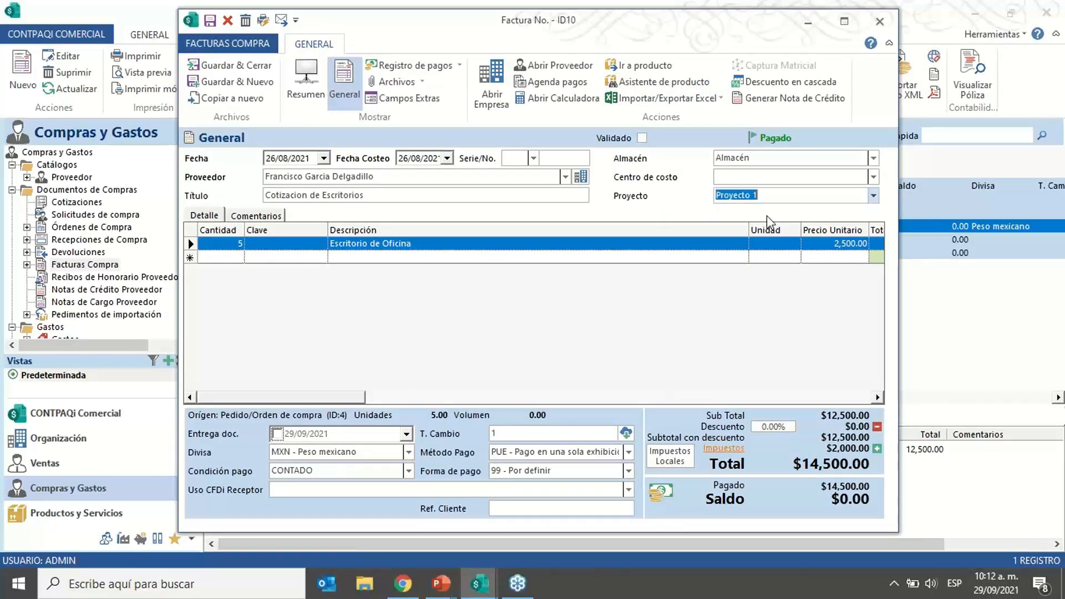
left_click(258, 64)
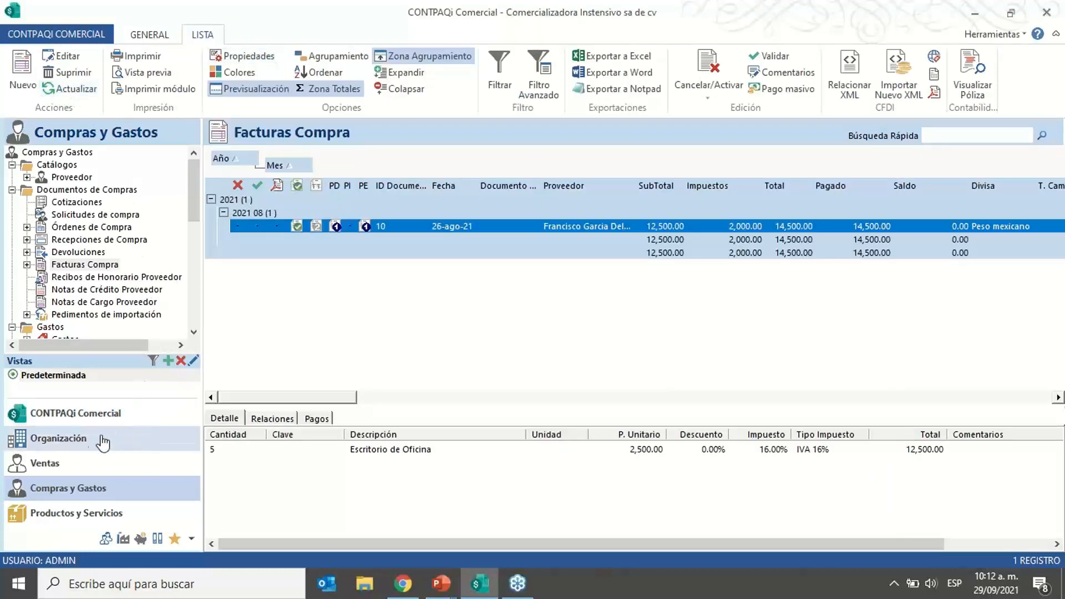
Step: Return to Organización and reopen the Todos los documentos query of the Proyectos catalog
left_click(61, 437)
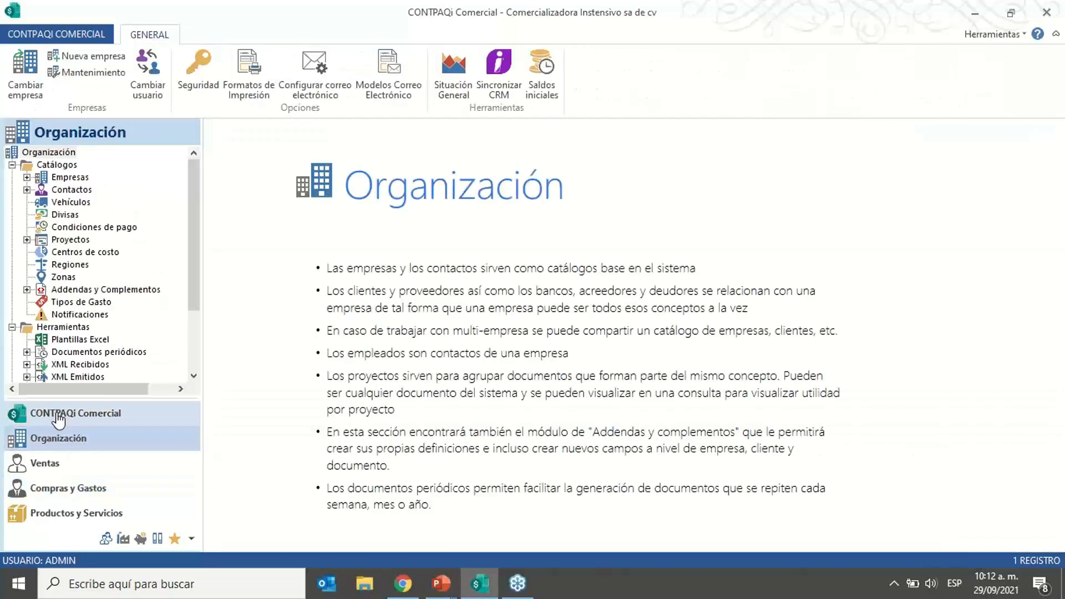
left_click(65, 242)
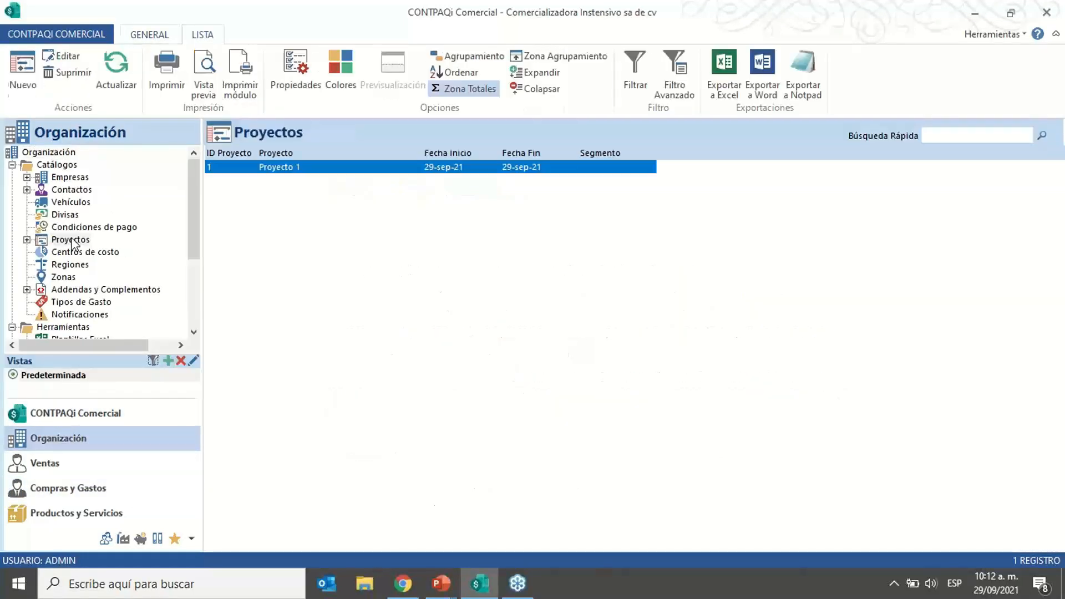
left_click(26, 240)
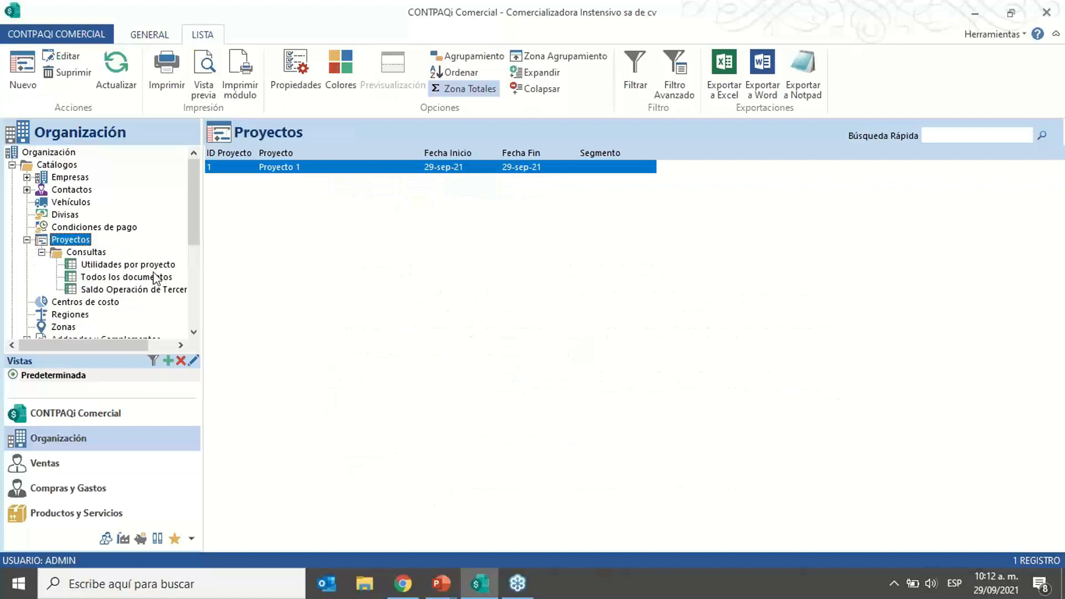
left_click(120, 277)
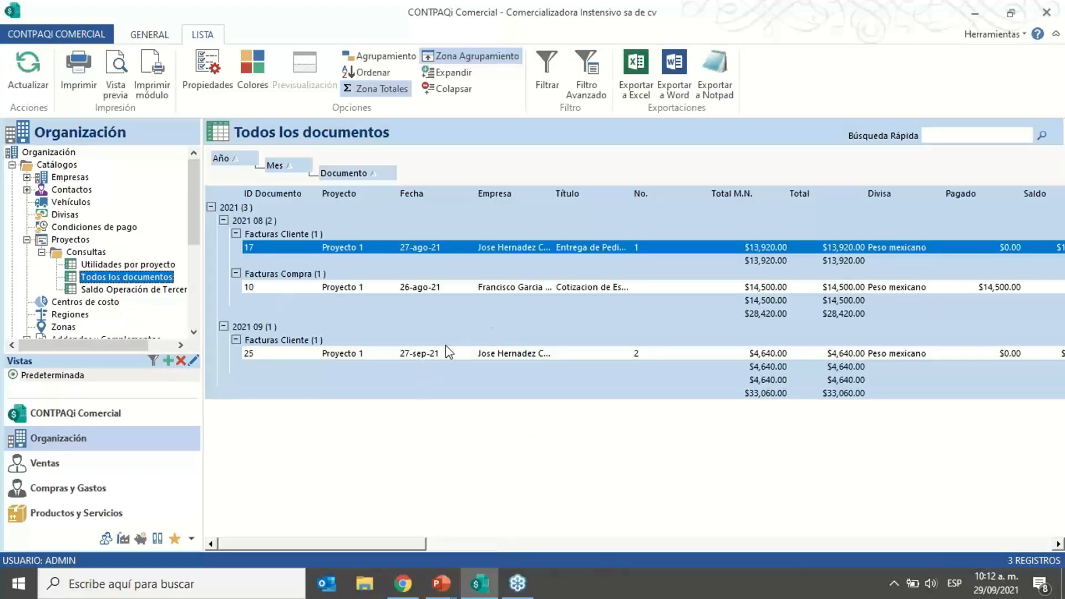
Step: Widen the Empresa column and check the customer and purchase invoices linked to Proyecto 1
left_click_drag(553, 194, 588, 194)
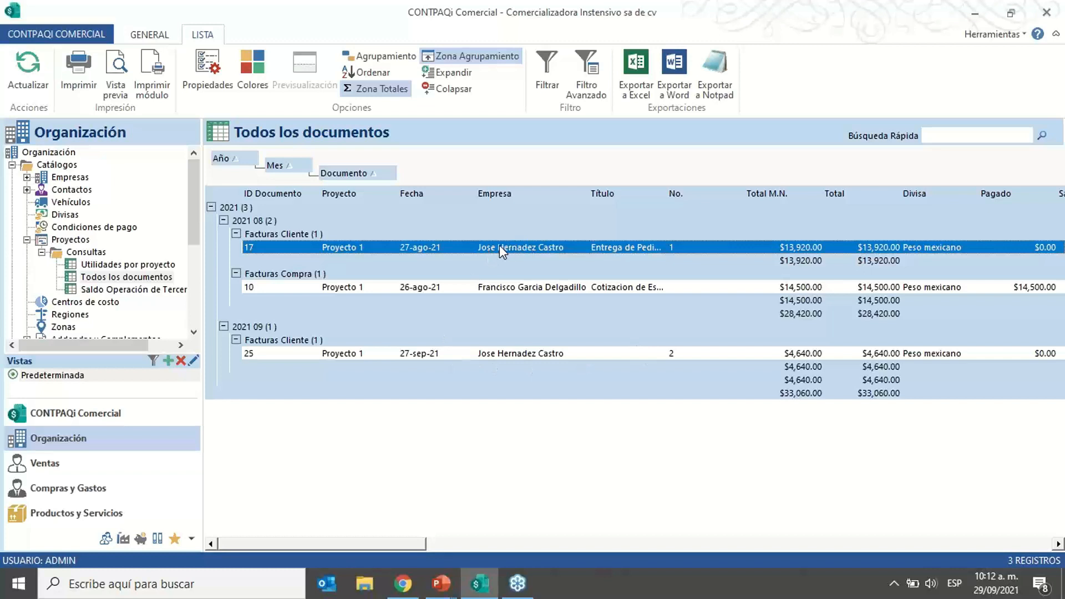
left_click(505, 353)
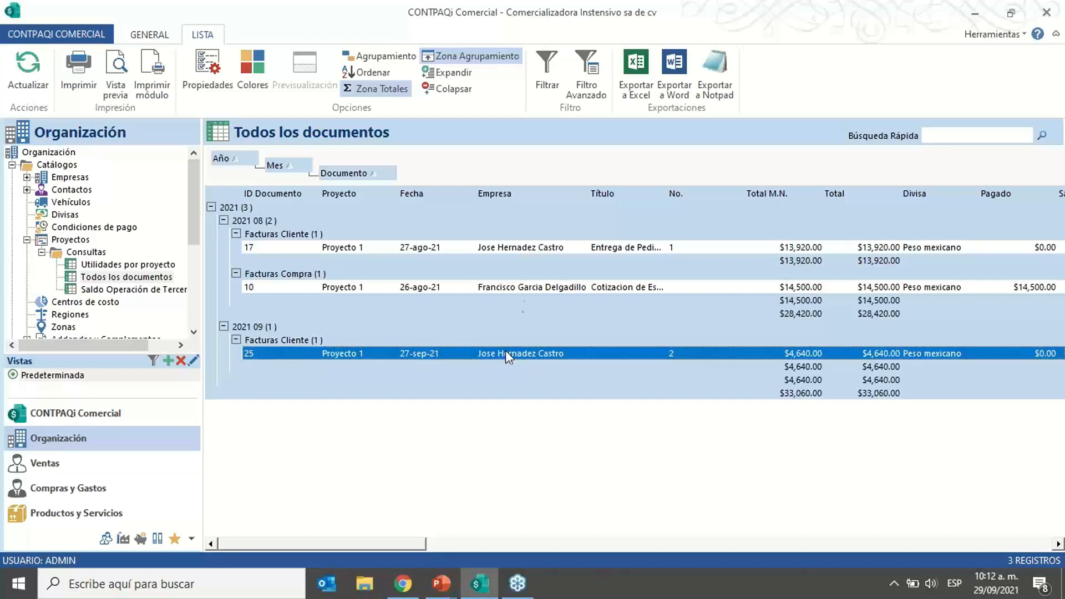
left_click(545, 288)
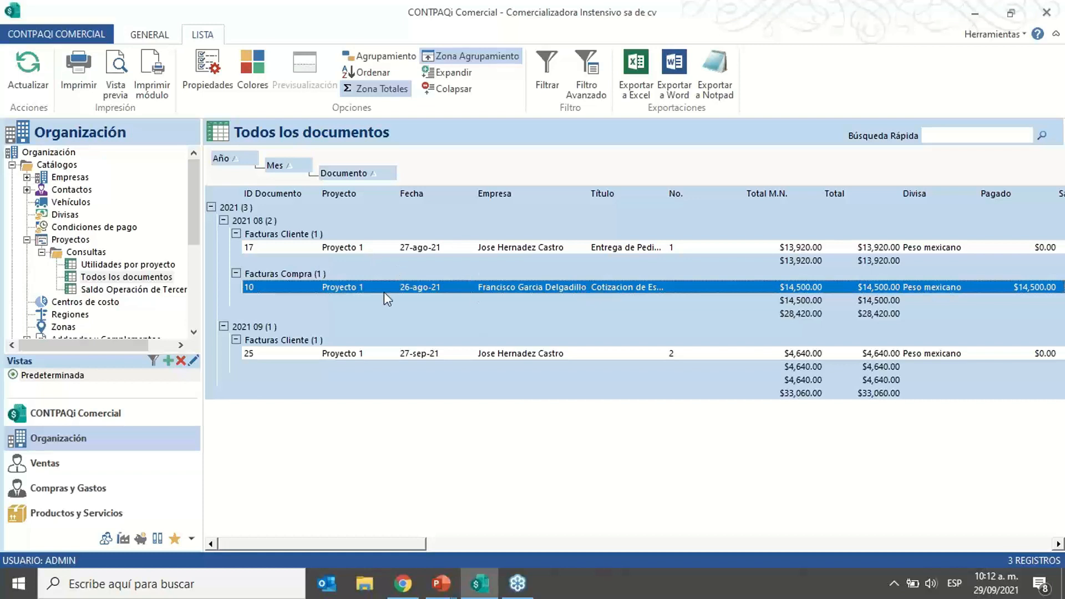
Step: Open the Utilidades por proyecto query and widen the Título column to review the invoices of Proyecto 1
left_click(113, 265)
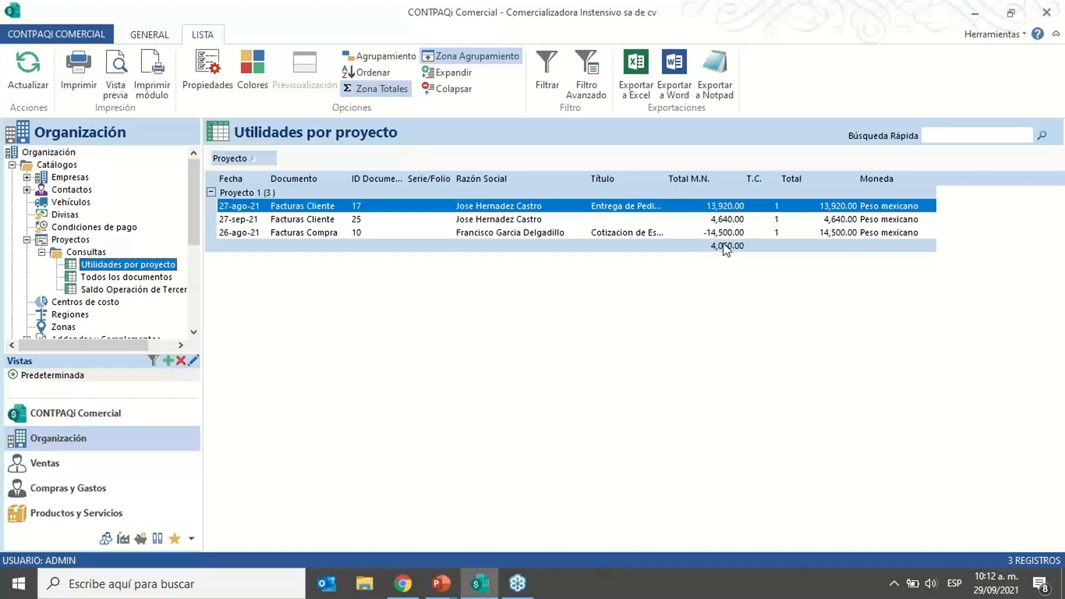
left_click_drag(715, 178, 714, 178)
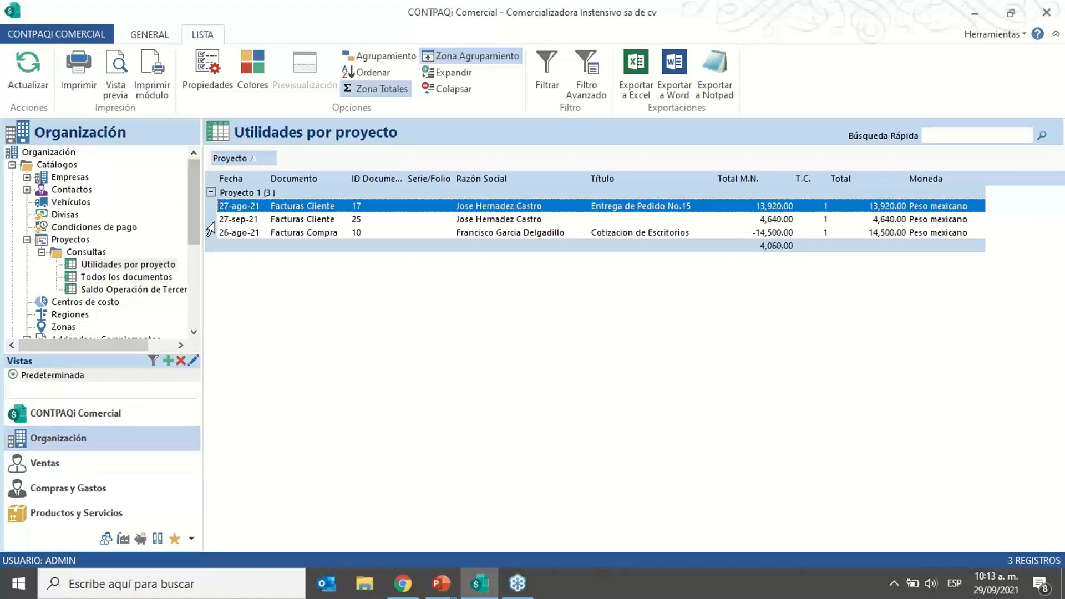
Step: Open the delivery with ID 51 from Entregas/Remisiones in Ventas, check its details, and close it
left_click(45, 465)
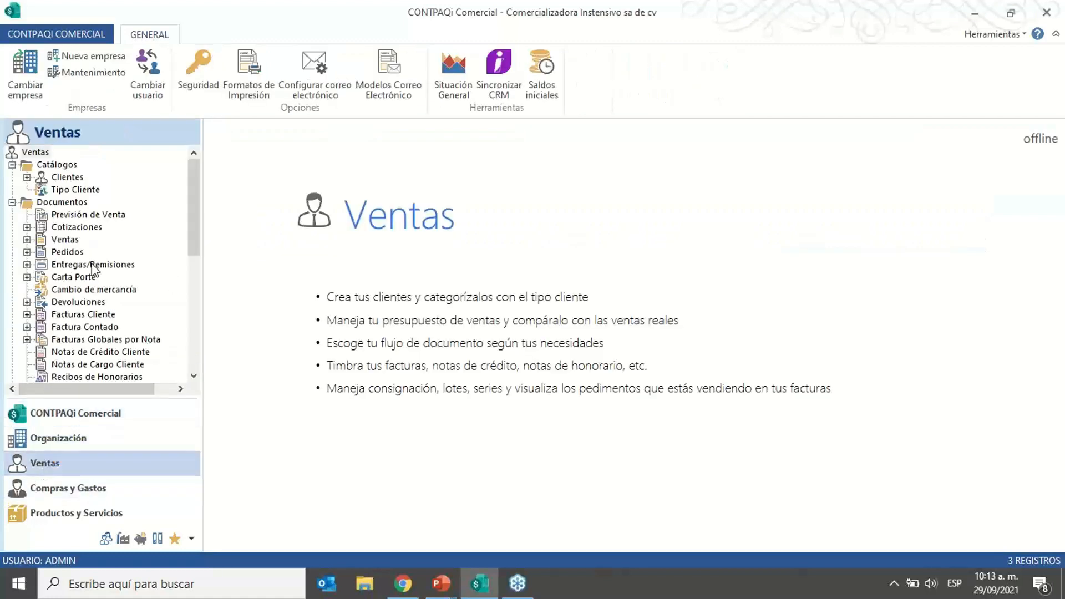
left_click(88, 265)
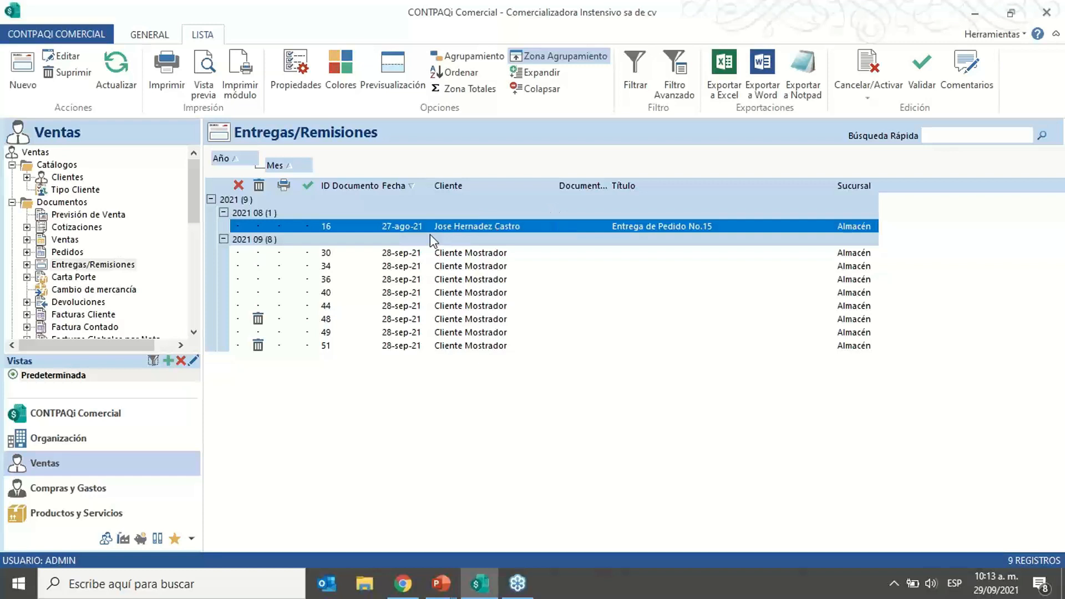
left_click(458, 346)
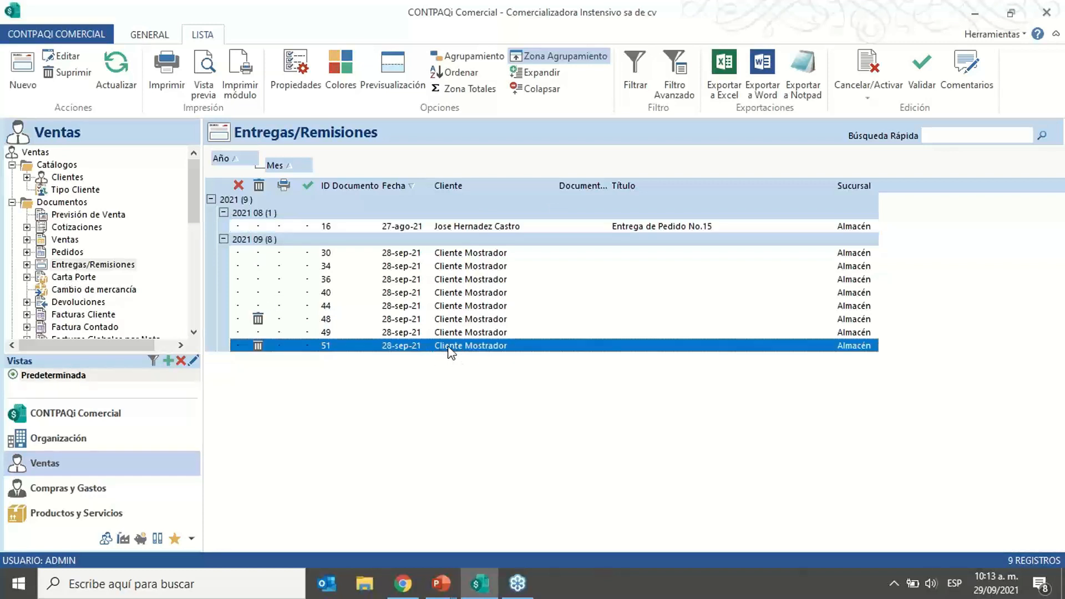
left_click(448, 345)
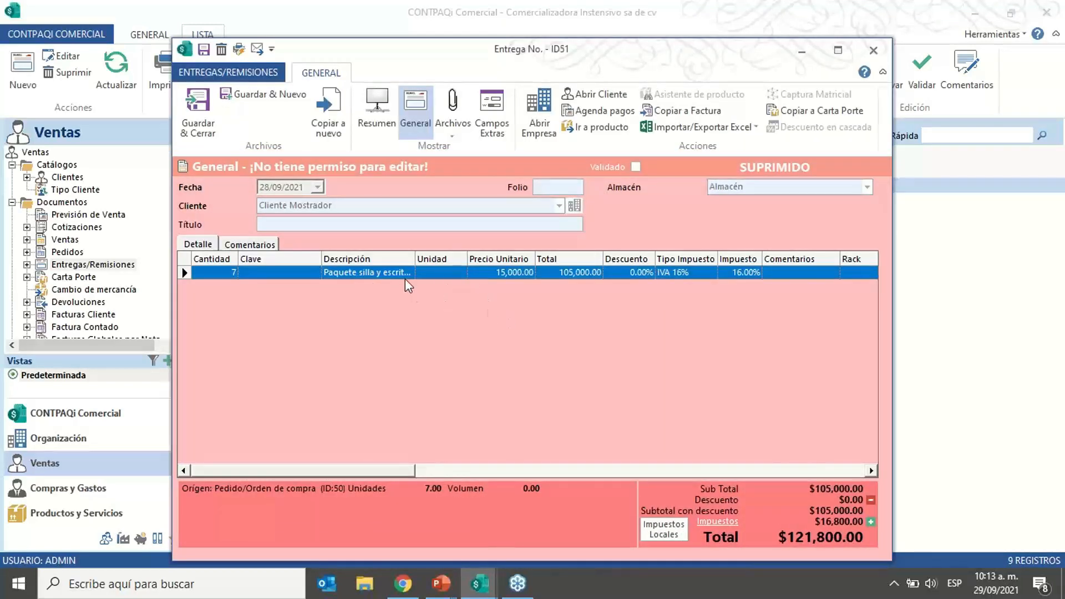
left_click_drag(579, 50, 582, 31)
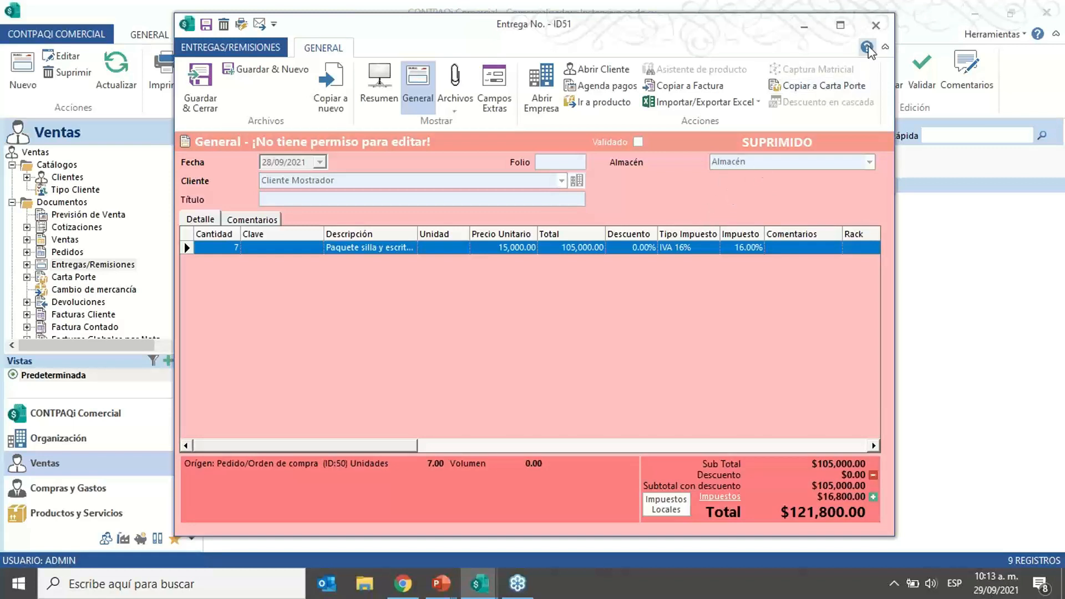
left_click(876, 25)
Step: Open order ID 50 from Pedidos in Ventas, assign it to Proyecto 1, and save and close it
left_click(71, 254)
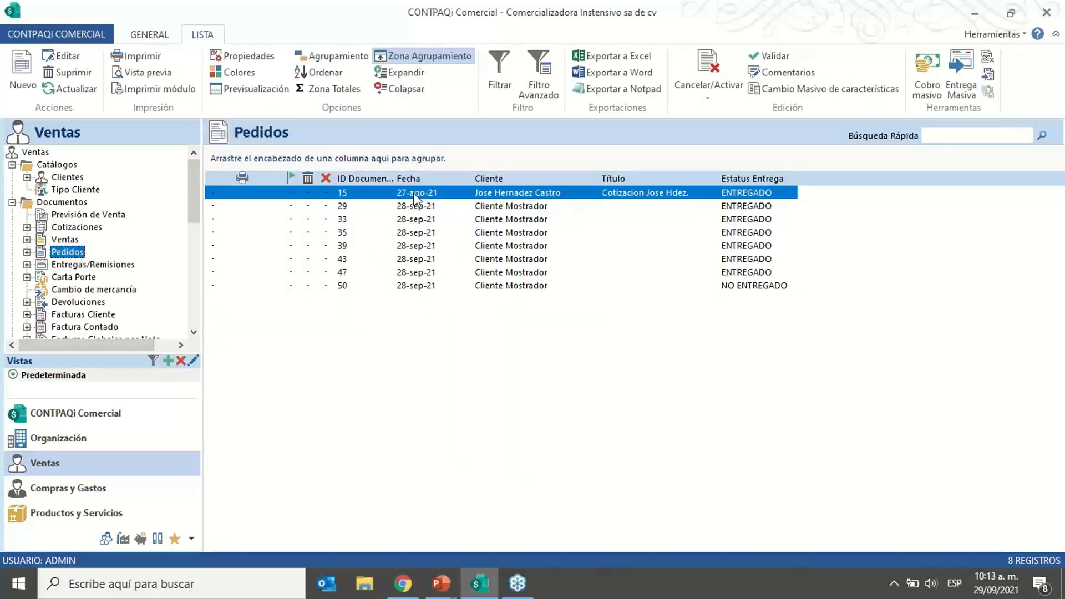
left_click(419, 287)
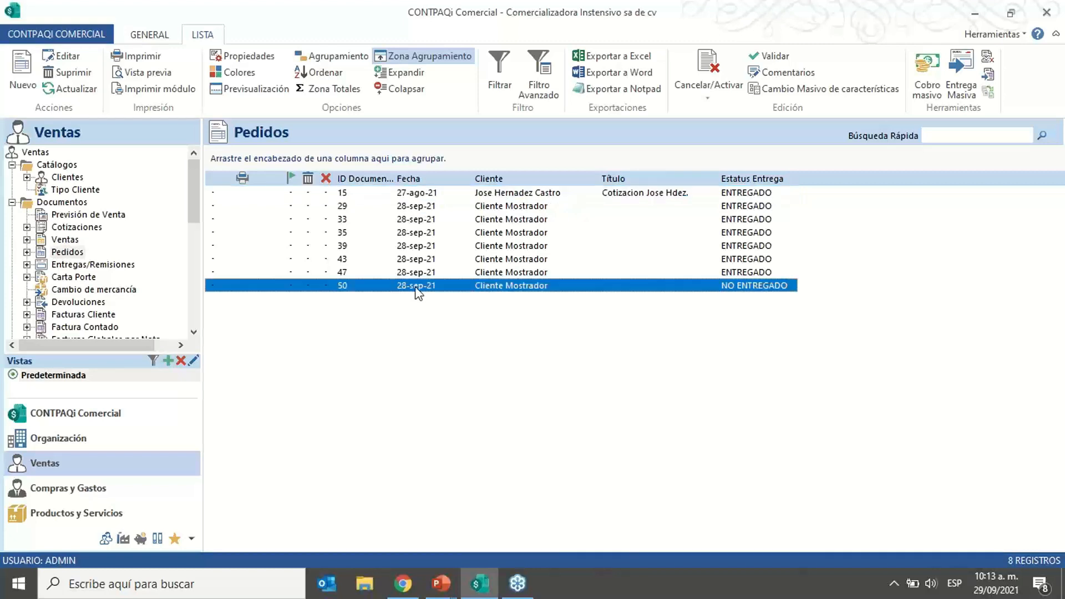
double_click(405, 286)
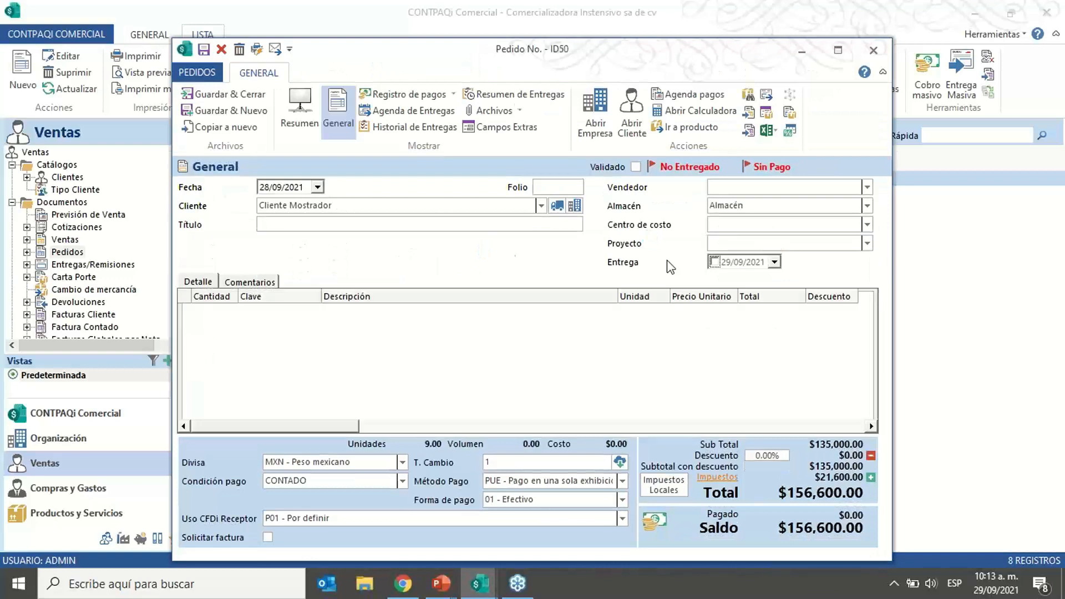
left_click(867, 243)
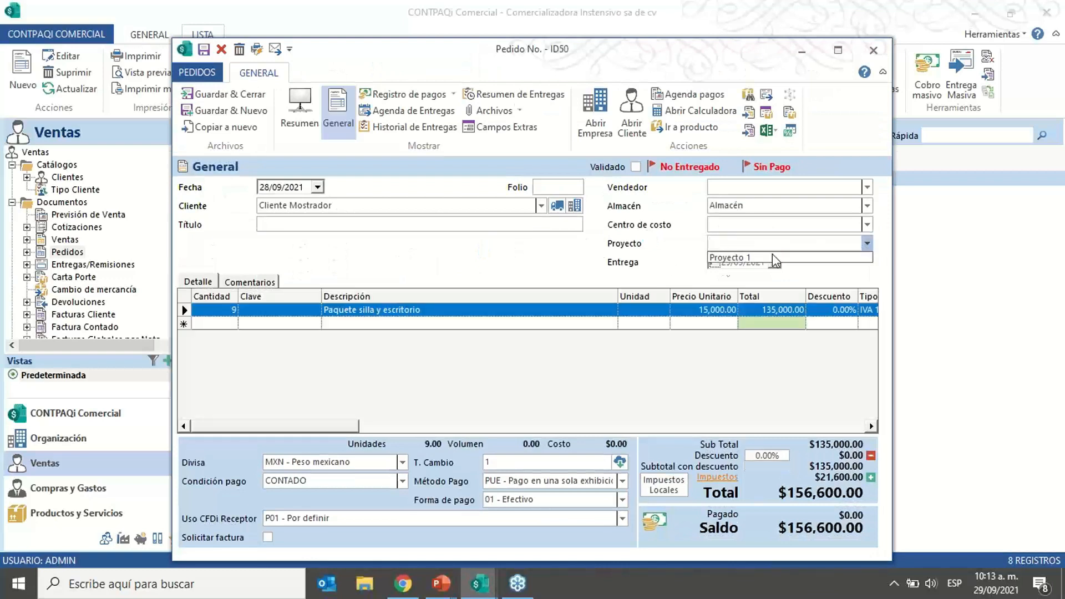
left_click(727, 258)
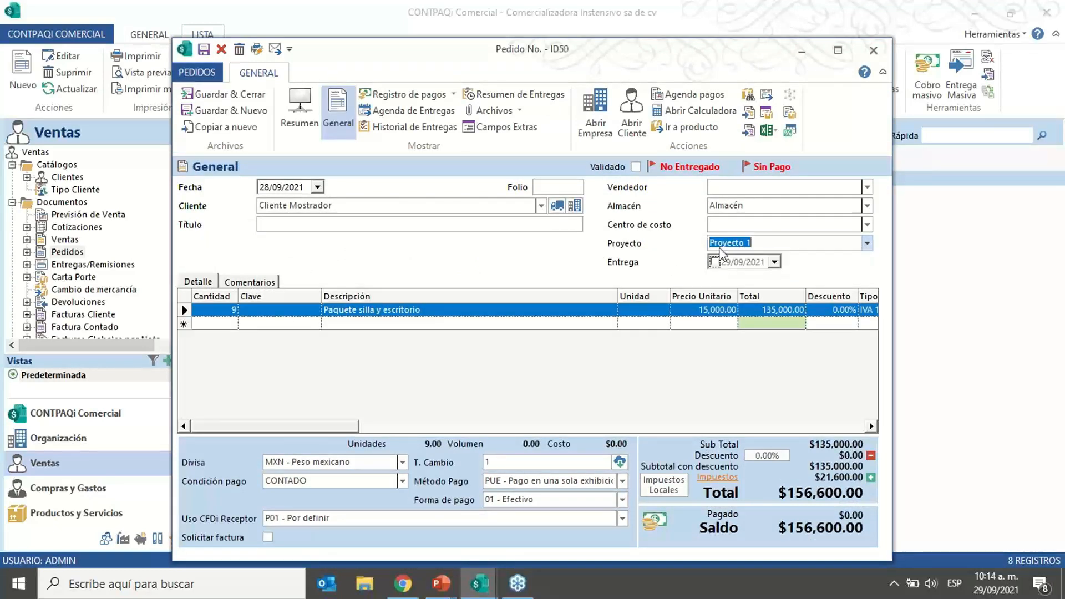
left_click(226, 96)
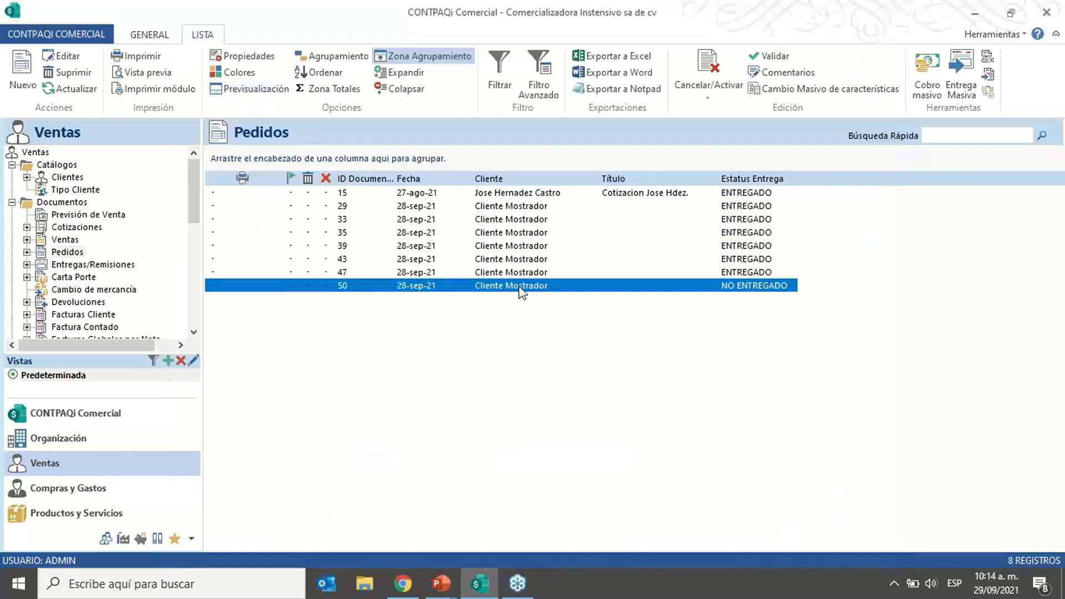
Step: Return to the Proyectos catalog in Organización and check order ID 50 in the Todos los documentos query
left_click(79, 444)
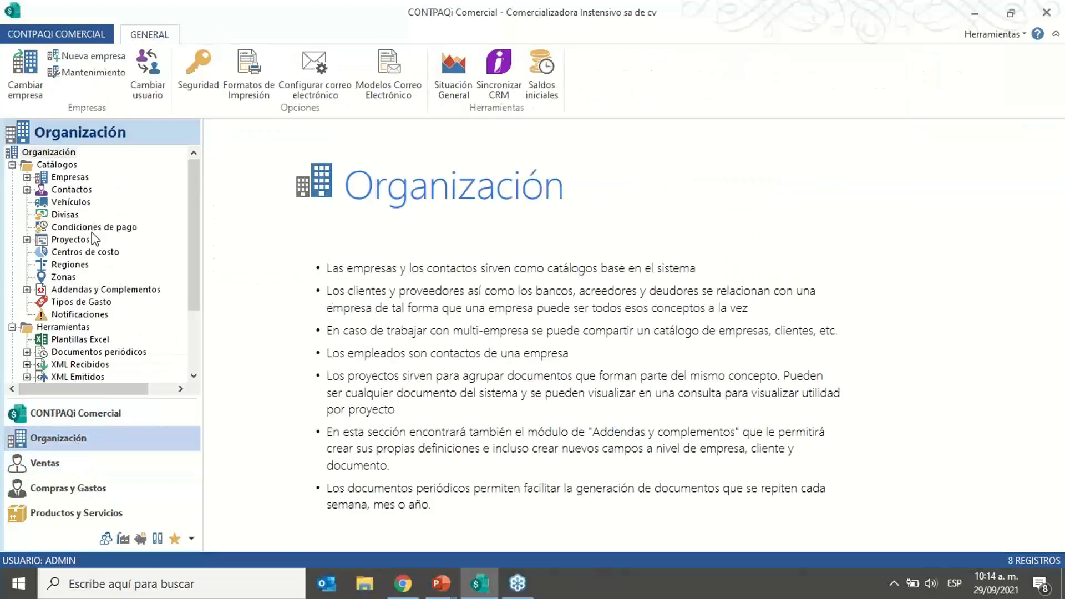
left_click(40, 241)
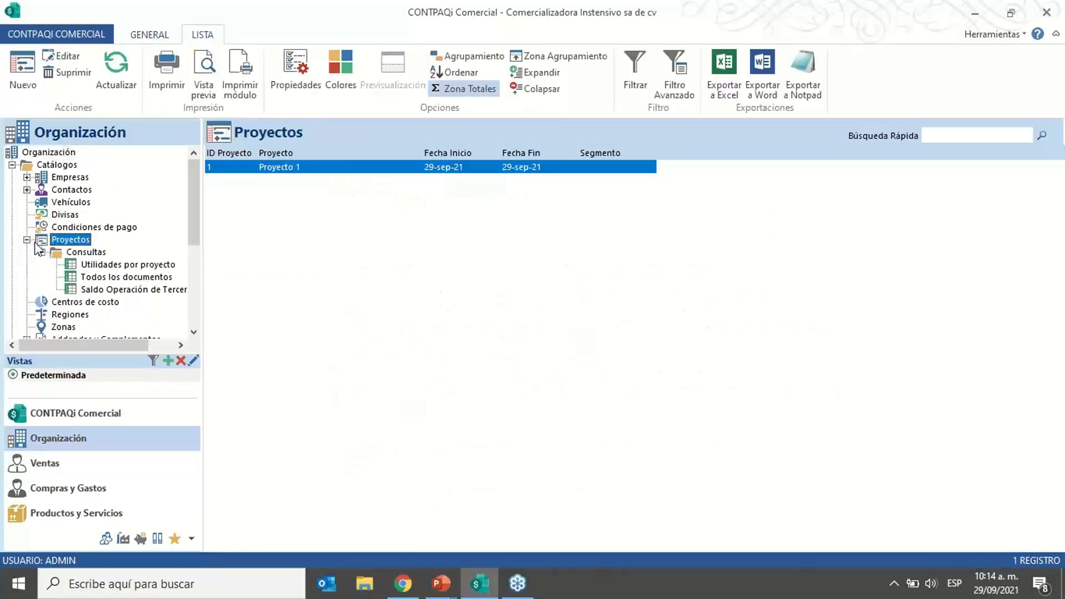
left_click(126, 277)
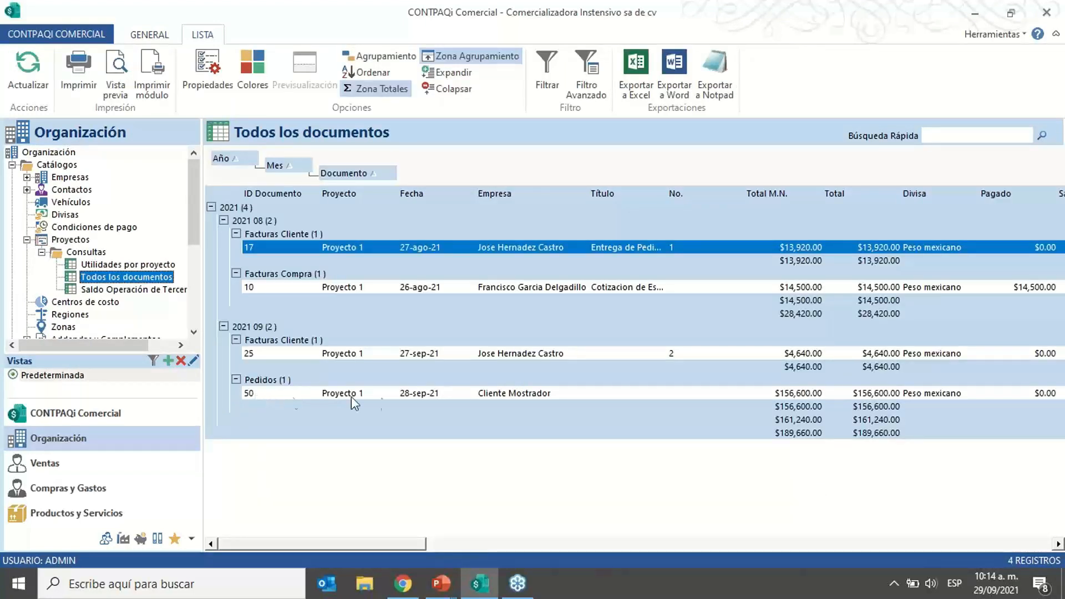
left_click(501, 394)
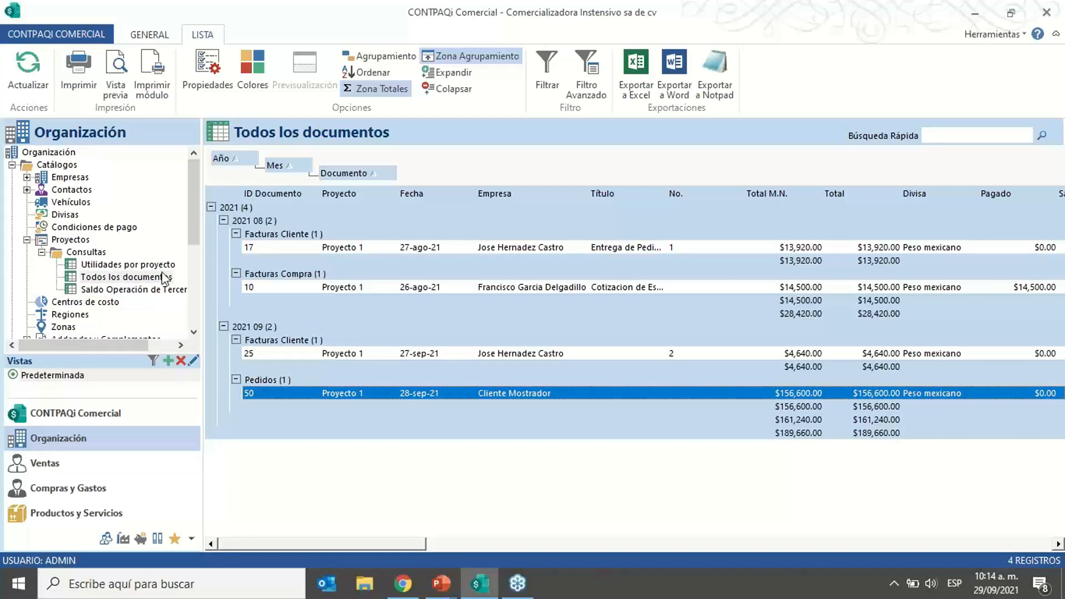
Step: Examine order ID 50 and purchase invoice ID 10 in the Utilidades por proyecto query
left_click(105, 266)
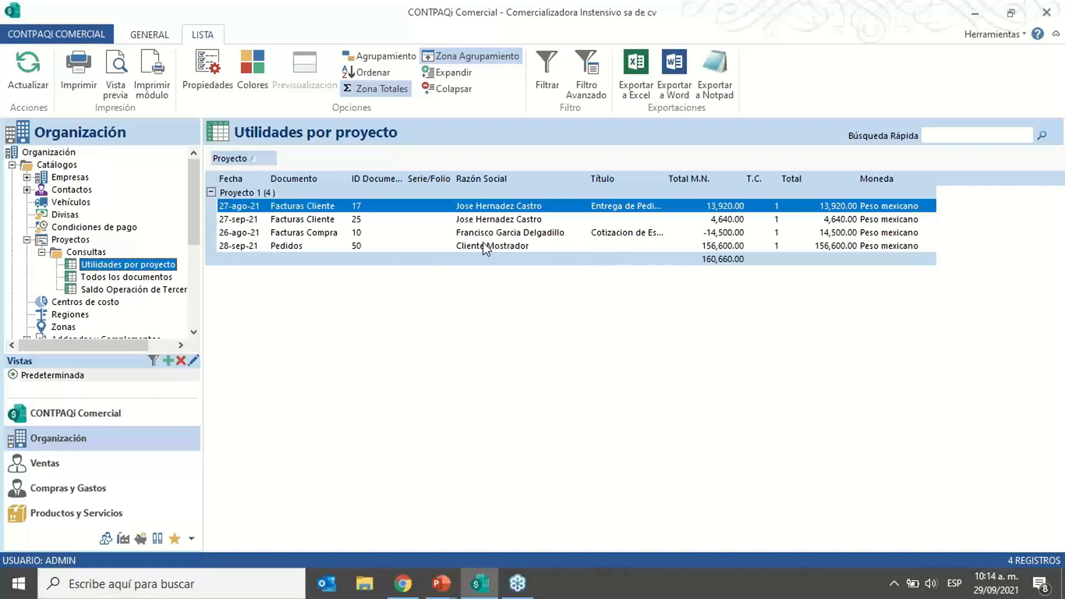
left_click(511, 245)
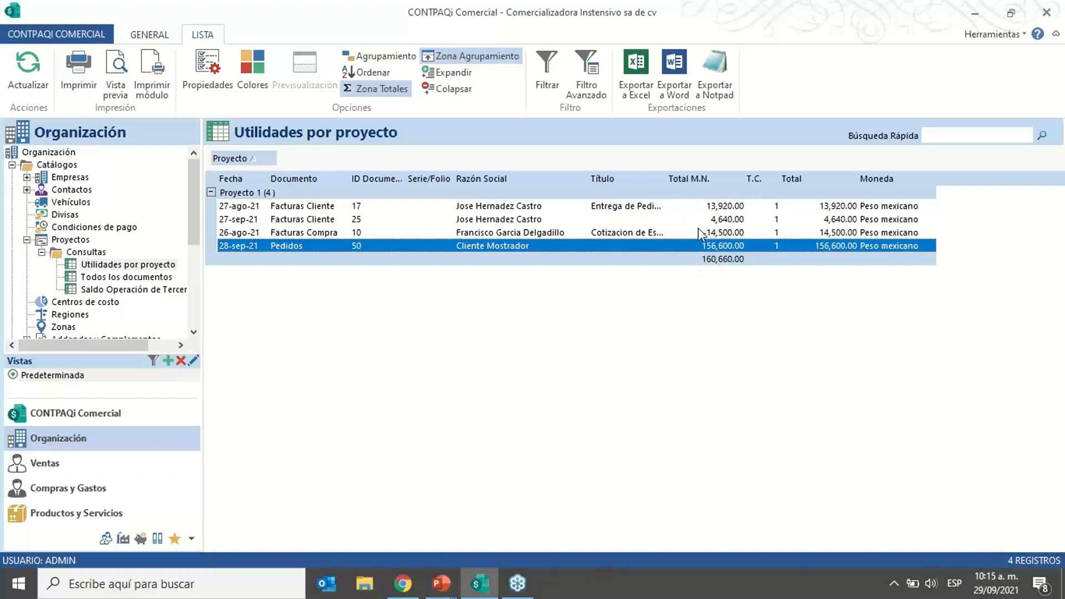
left_click(330, 234)
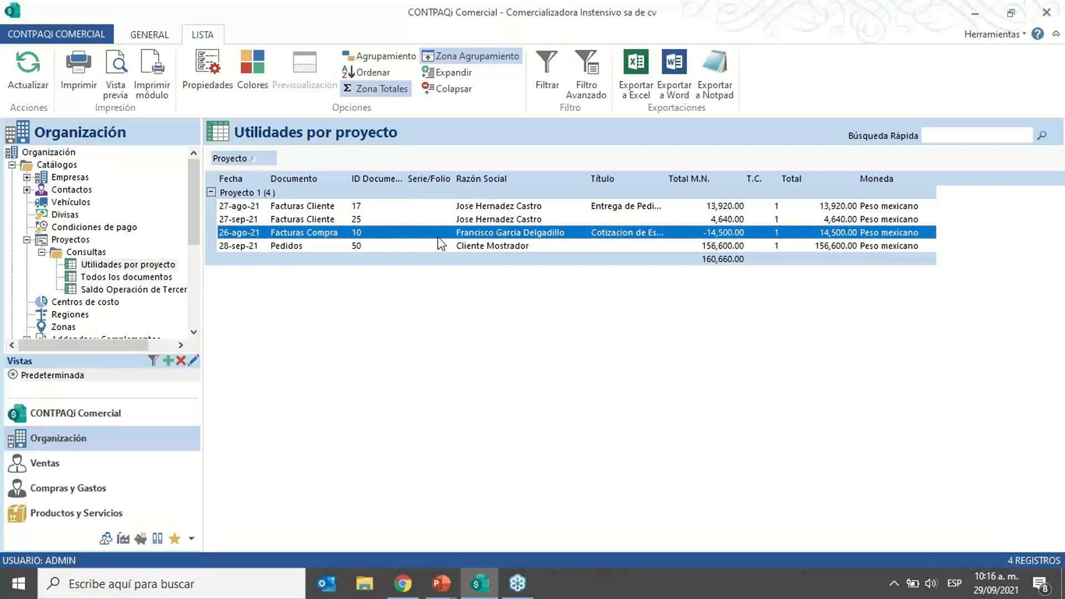
Step: Go back to the Todos los documentos query, and bring up the open PowerPoint windows
left_click(165, 278)
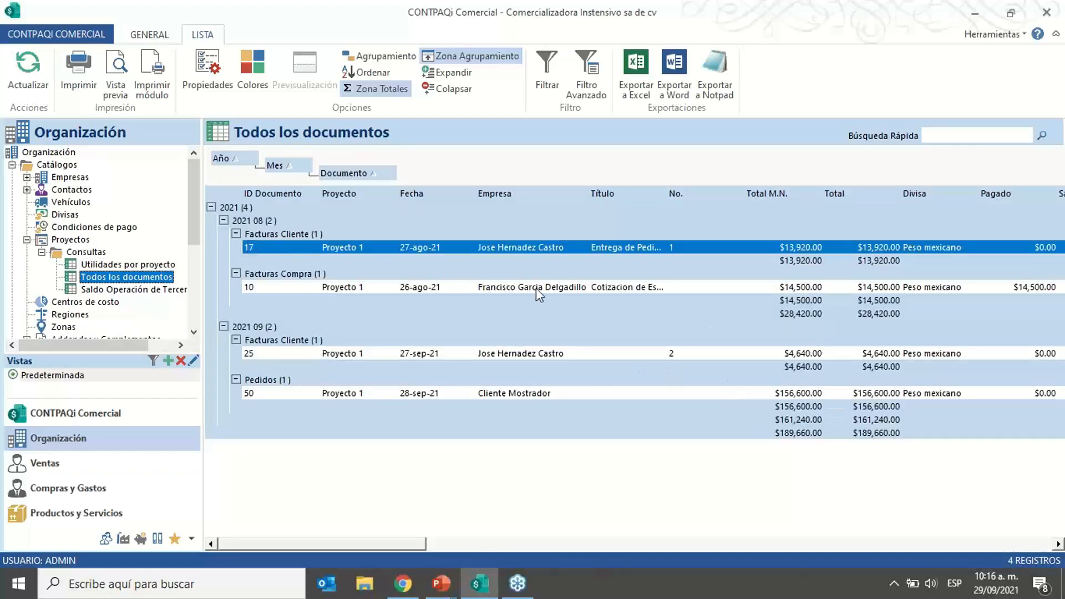
left_click(444, 587)
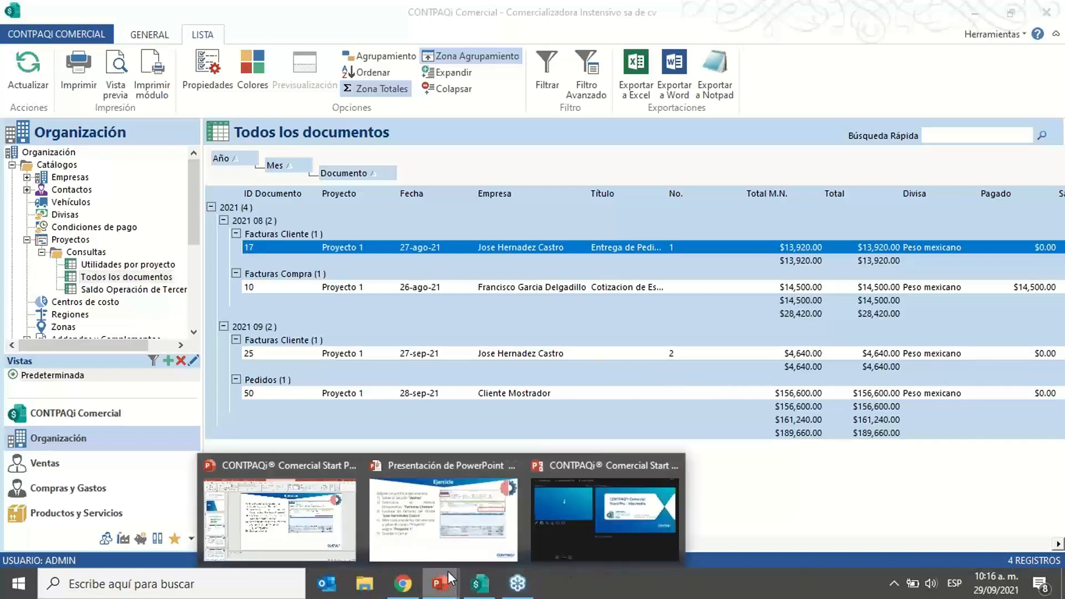
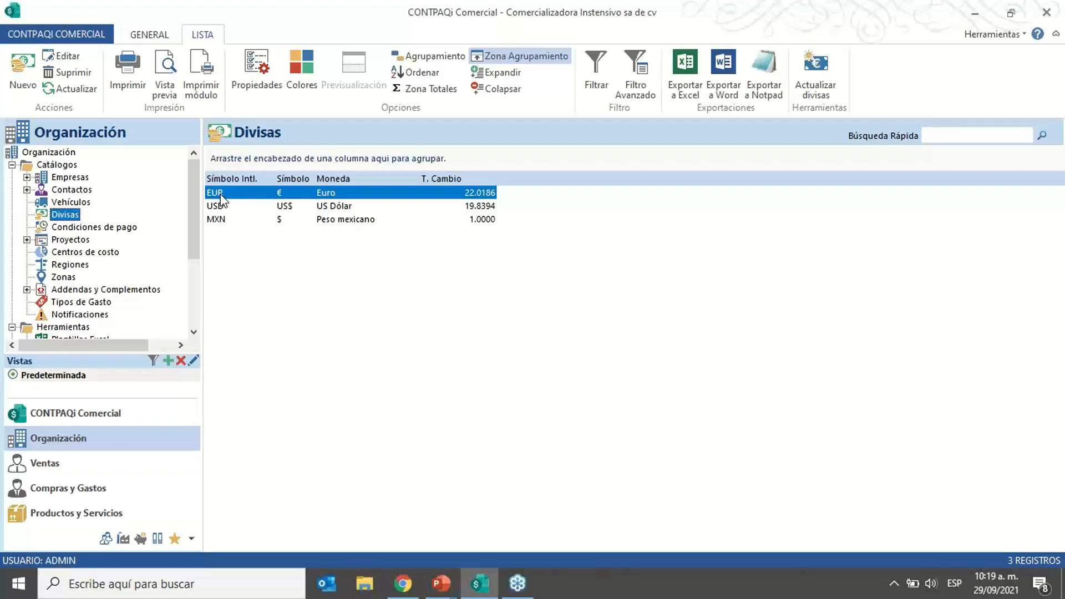
Step: Open the Peso mexicano record in the Divisas catalog, review its exchange rate and other fields, and close it
left_click(231, 222)
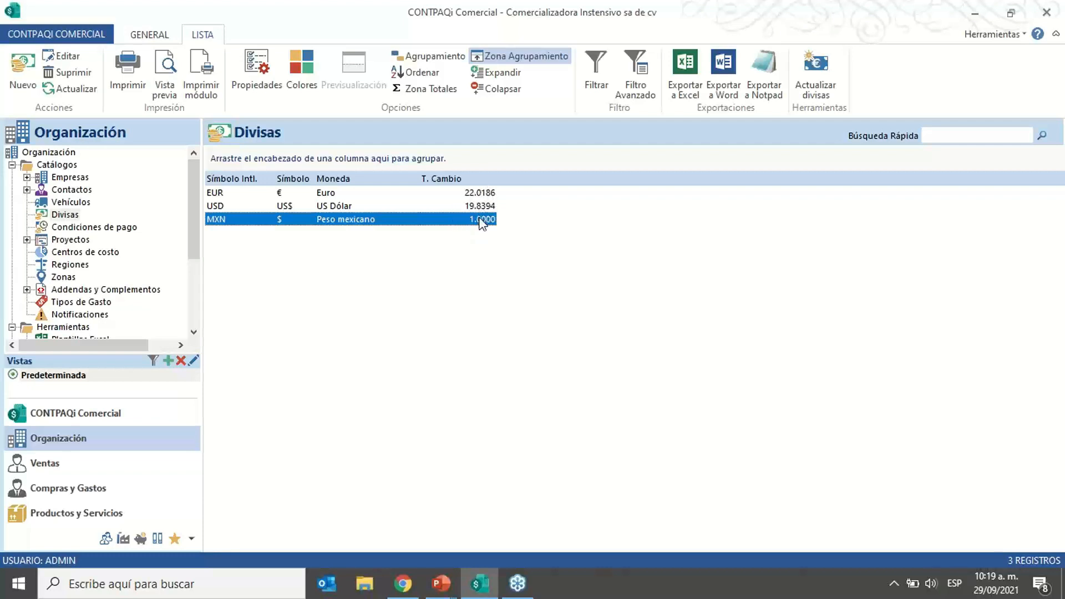
double_click(332, 220)
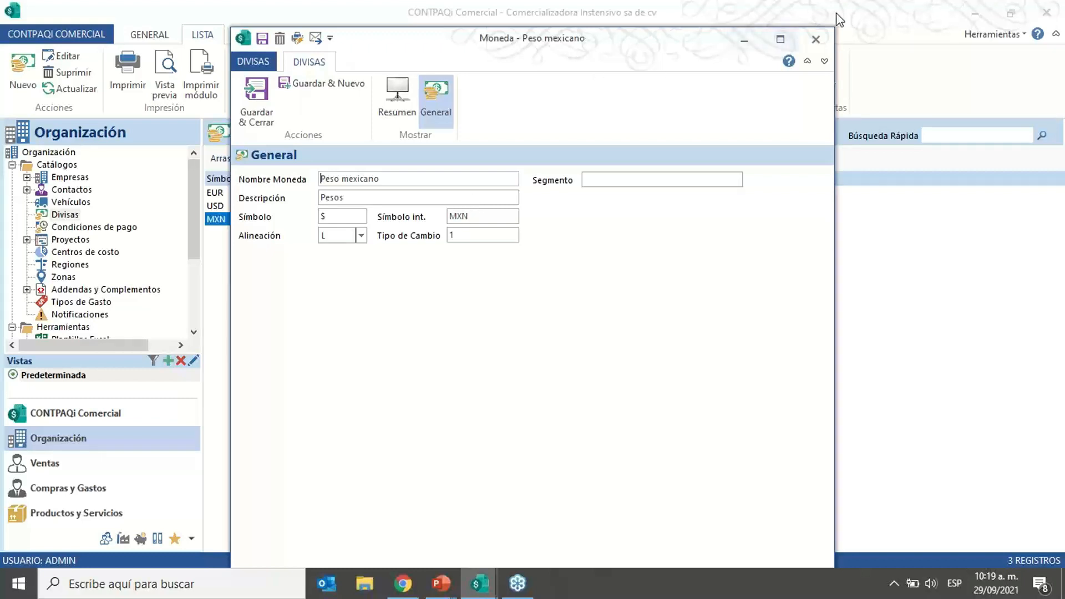
left_click(816, 39)
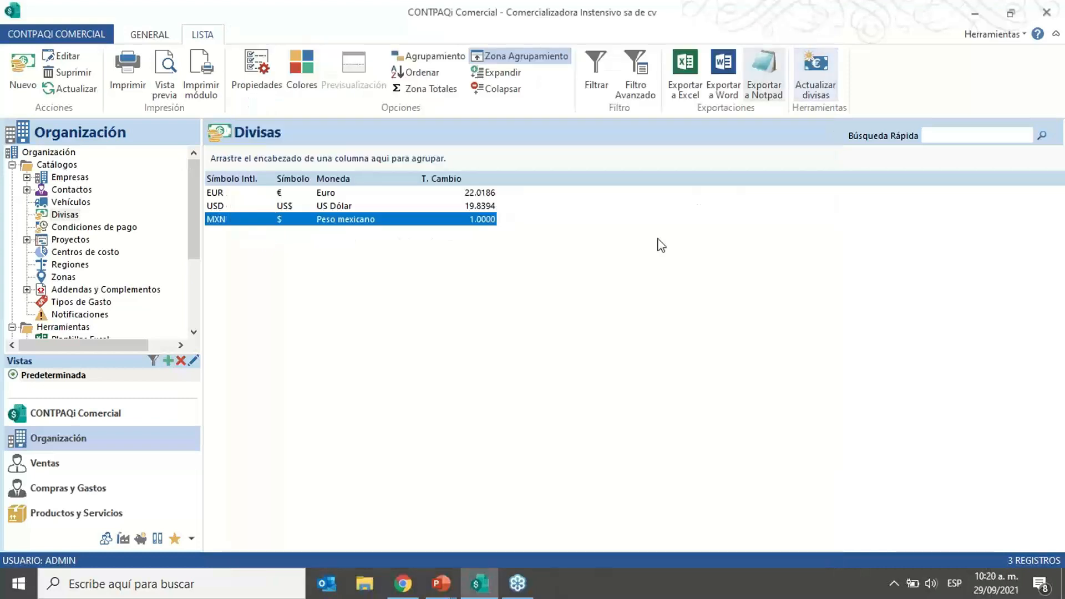
left_click(25, 75)
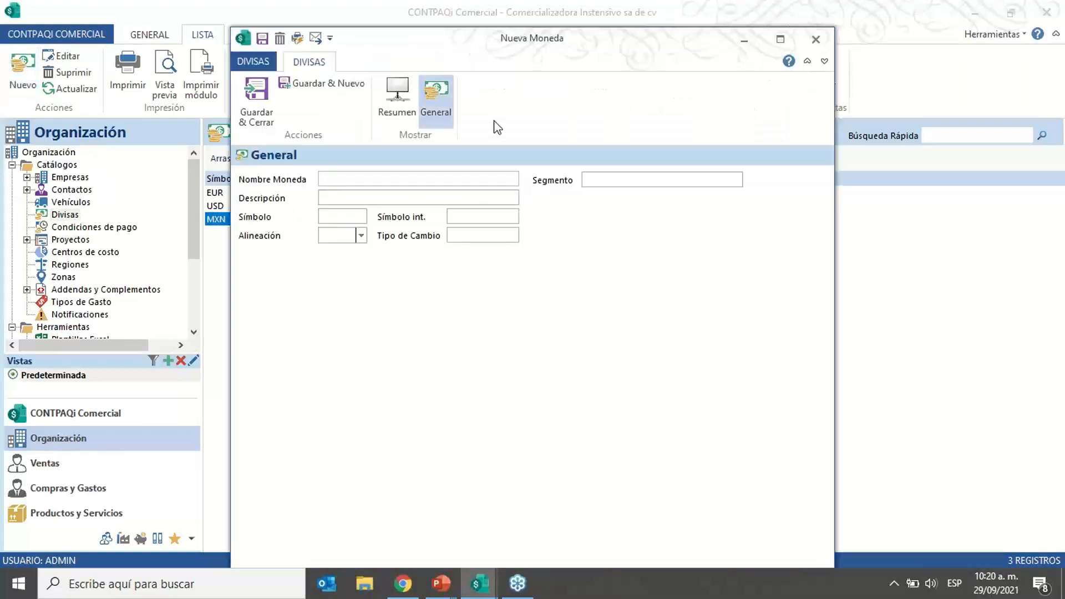
left_click_drag(470, 42, 538, 56)
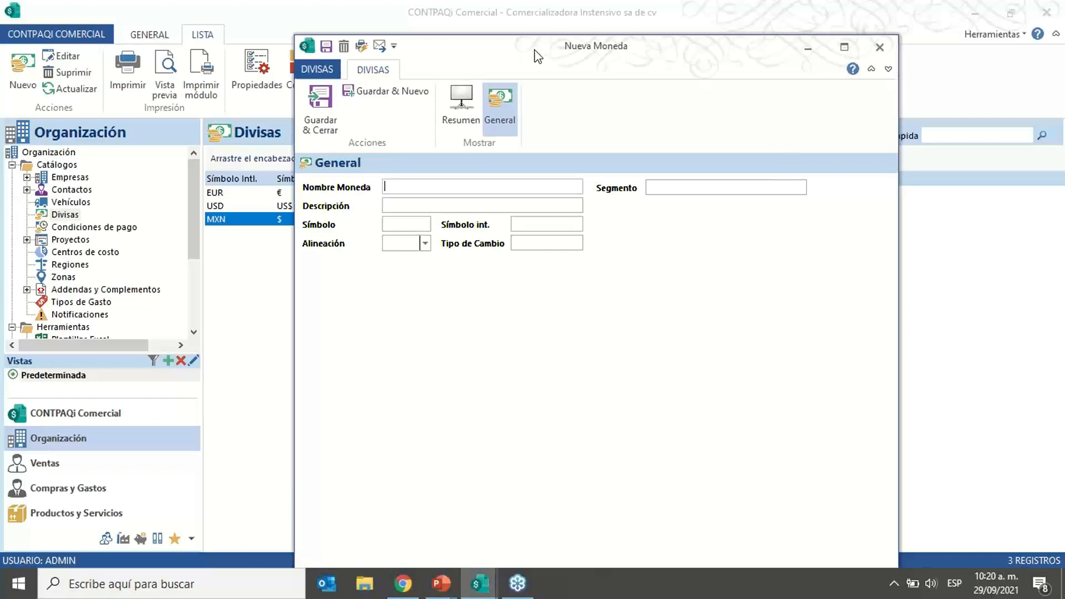
left_click(880, 47)
Step: Reopen the Peso mexicano record as a reference for filling in a currency, and close it
left_click(345, 219)
double_click(345, 219)
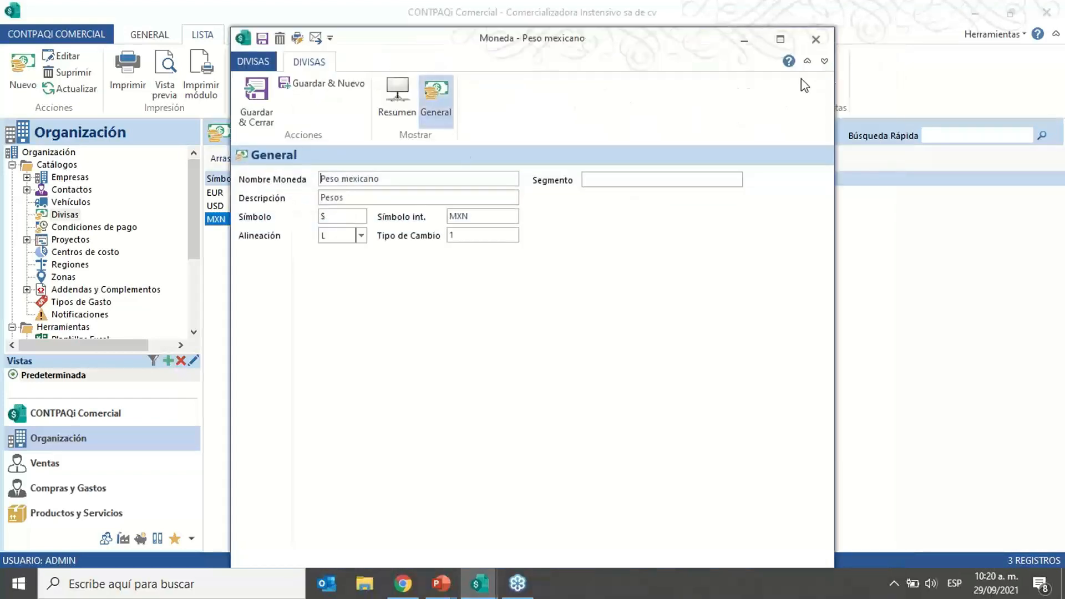
left_click(816, 49)
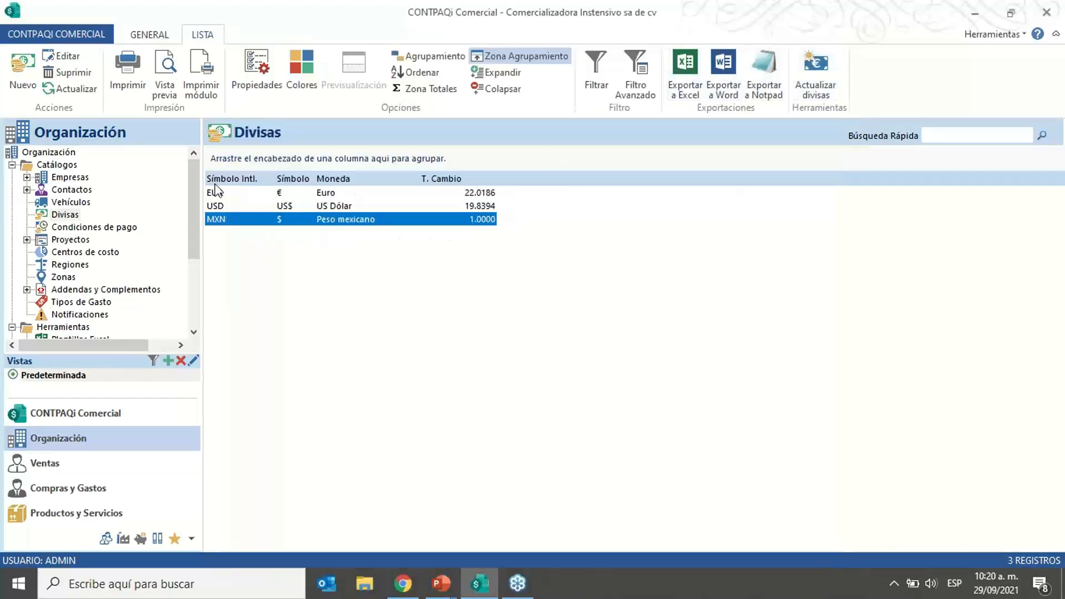
Step: Start a new currency in Divisas named Dolar Canadiense with the description Dolares Canadienses
left_click(27, 64)
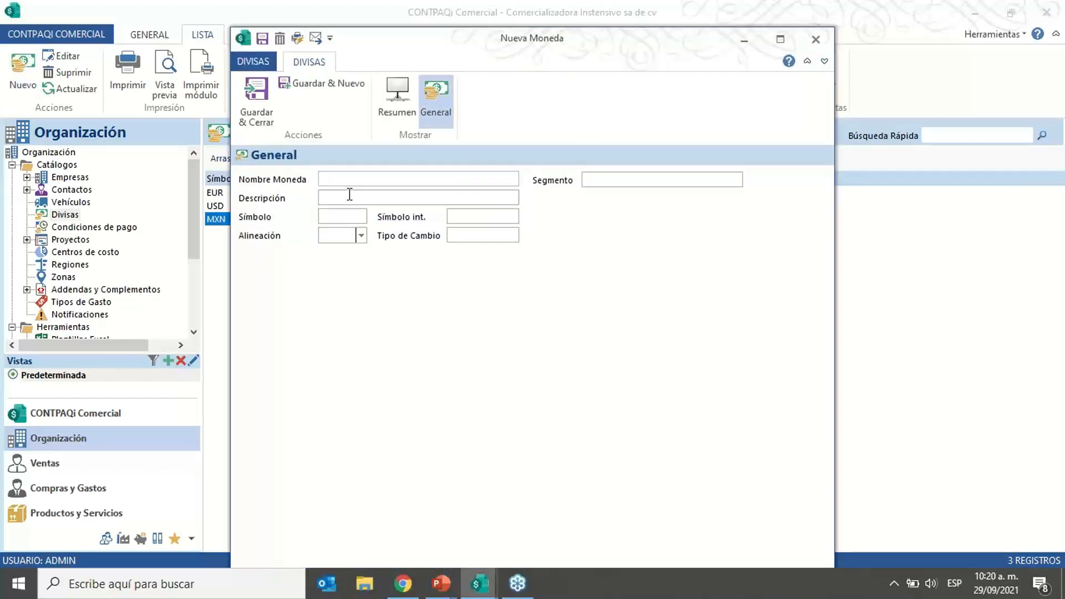
type("Dolar Can")
type("a")
type("diense")
type("Dol")
type("ares ")
type("Can")
type("adienses")
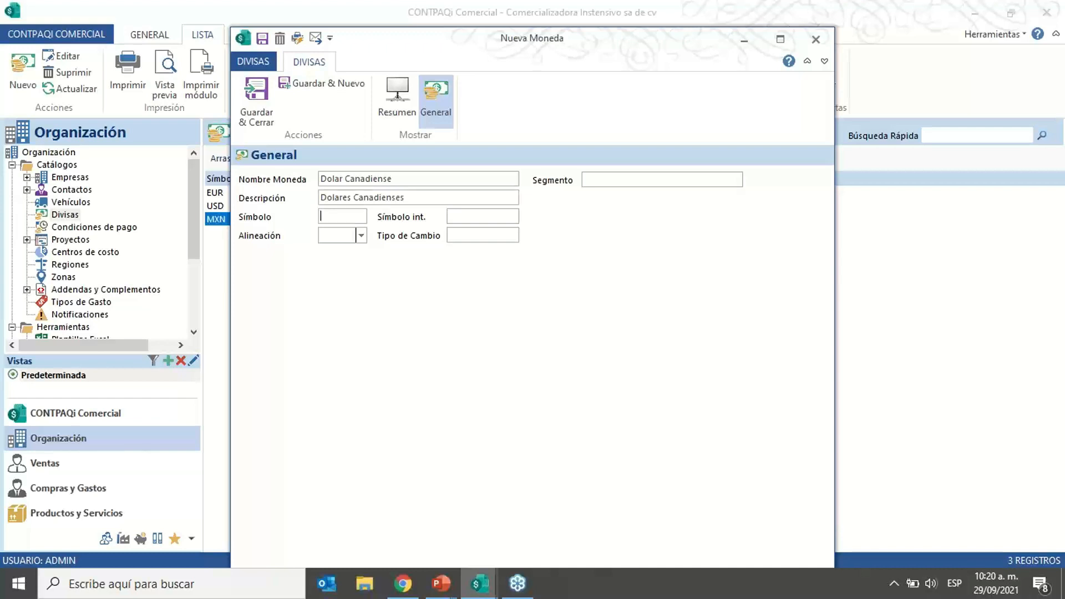
Step: Set the symbol of the Dolar Canadiense currency to $
left_click_drag(596, 45, 618, 37)
left_click(354, 212)
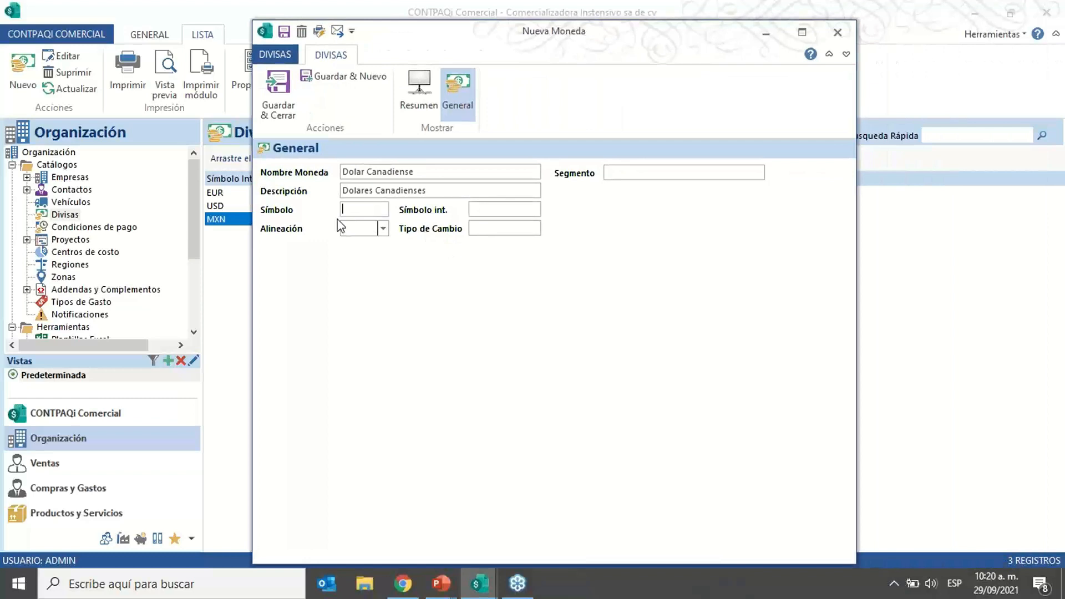
type("$")
left_click_drag(516, 55, 476, 44)
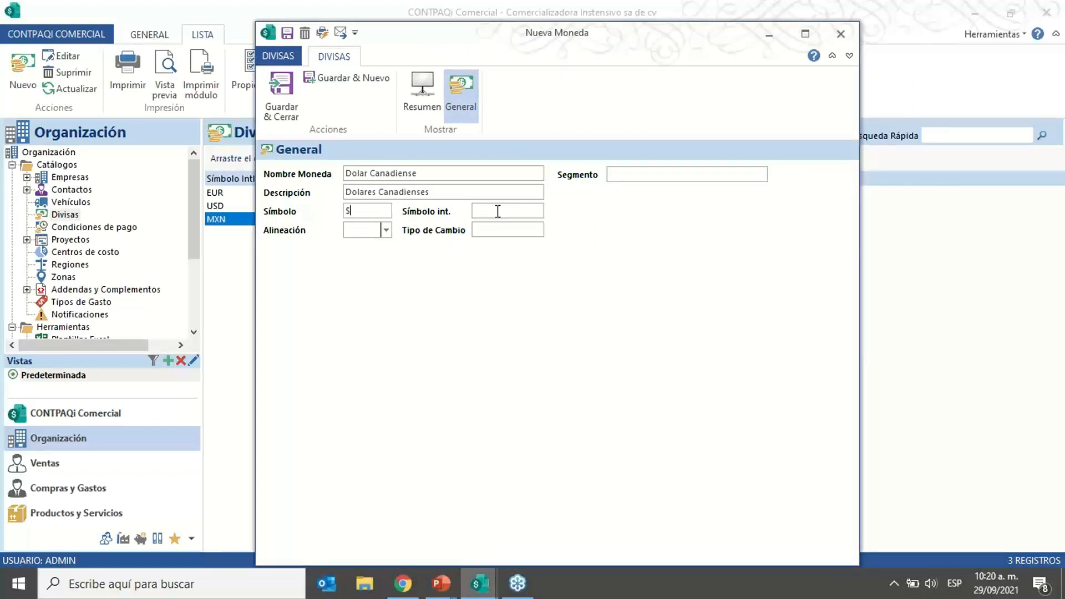
Step: Switch to Chrome, search Google for "simbolo internacional dolar canadiense" to look up the ISO code, and close the browser
left_click(400, 583)
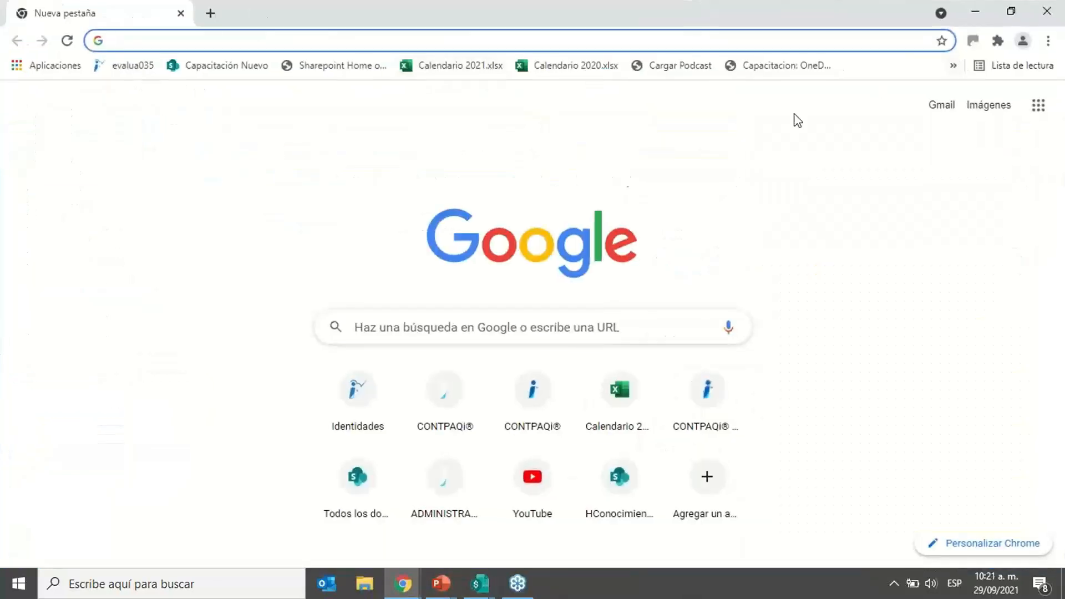
left_click(455, 331)
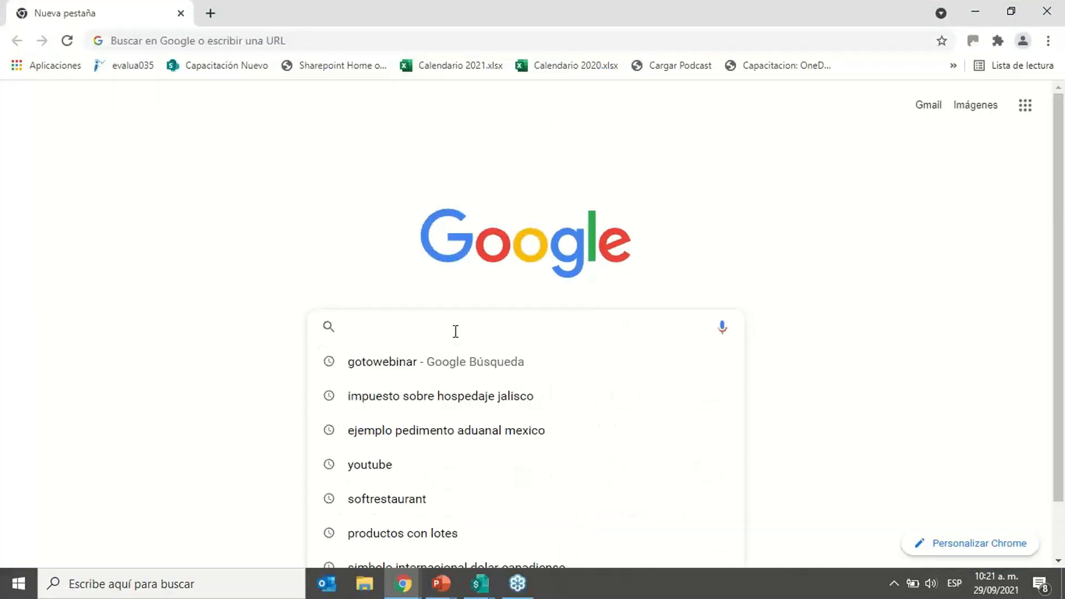
type("sim")
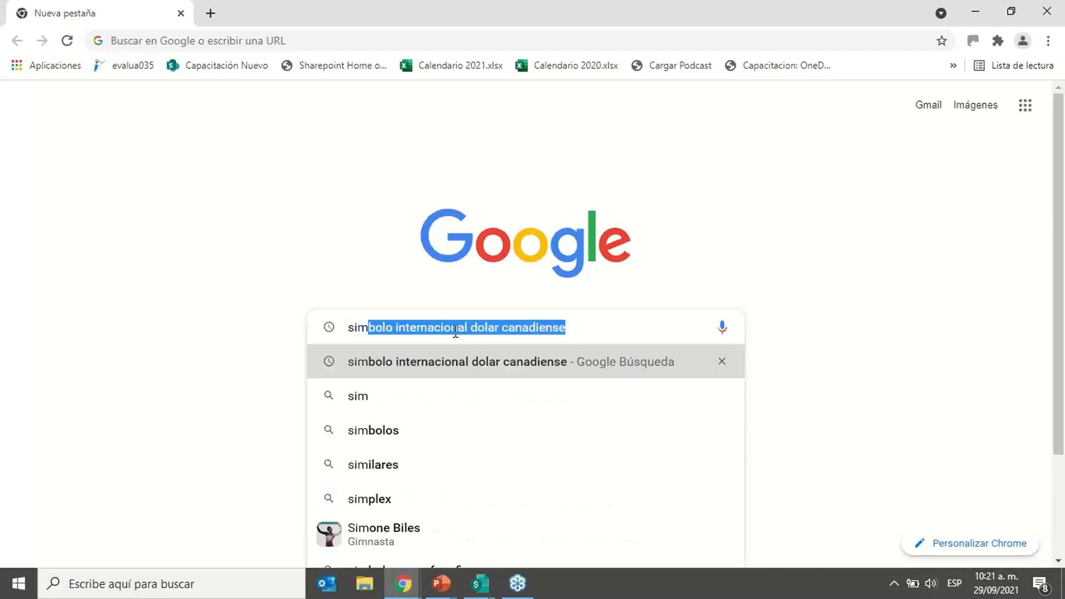
key("Return")
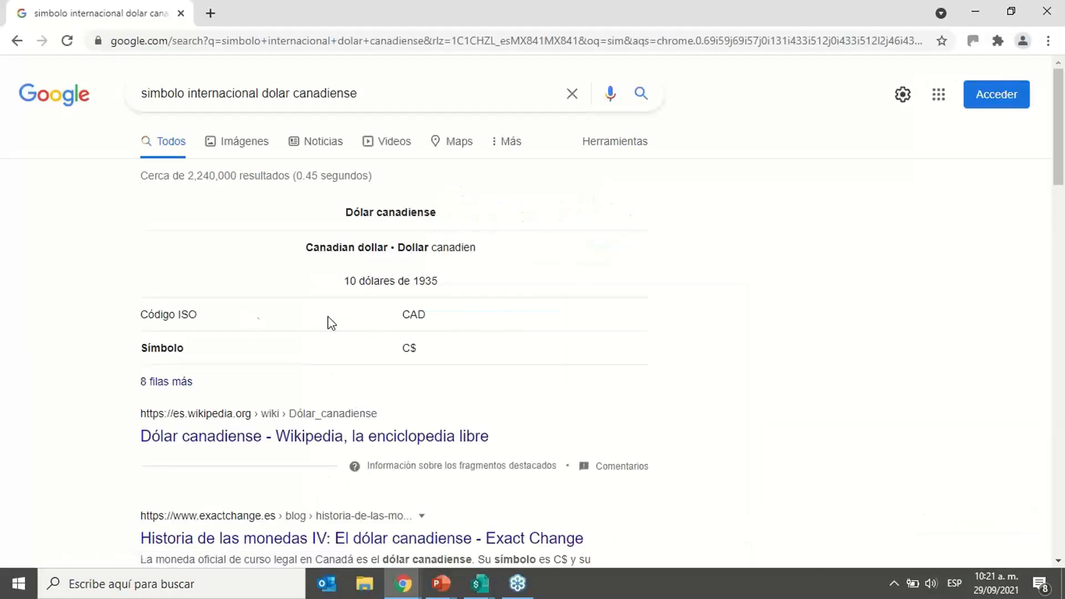
left_click_drag(402, 315, 444, 323)
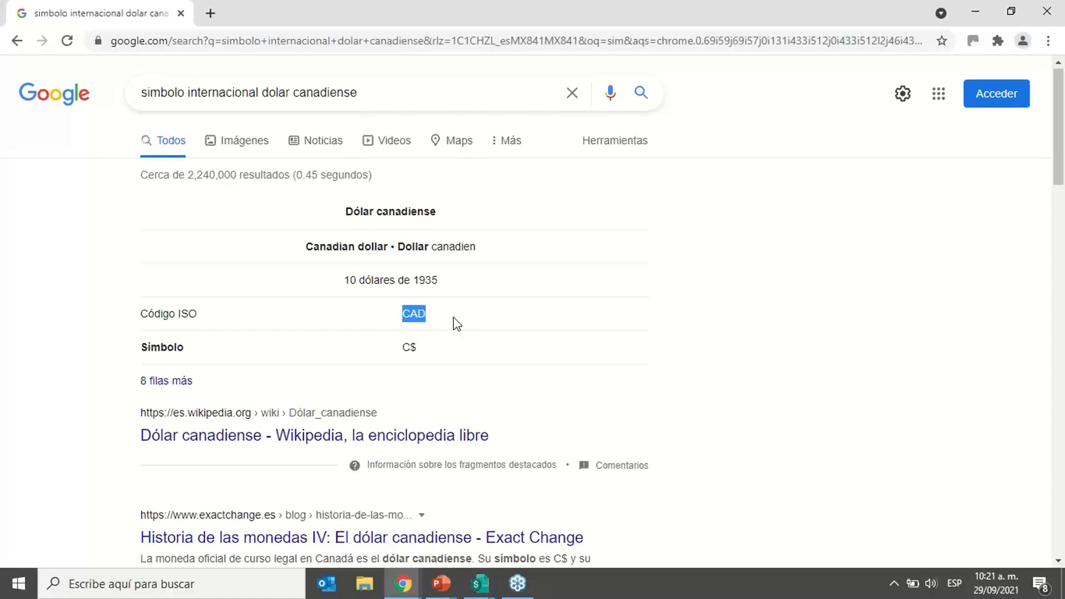
scroll(456, 322, "down", 4)
scroll(454, 317, "up", 4)
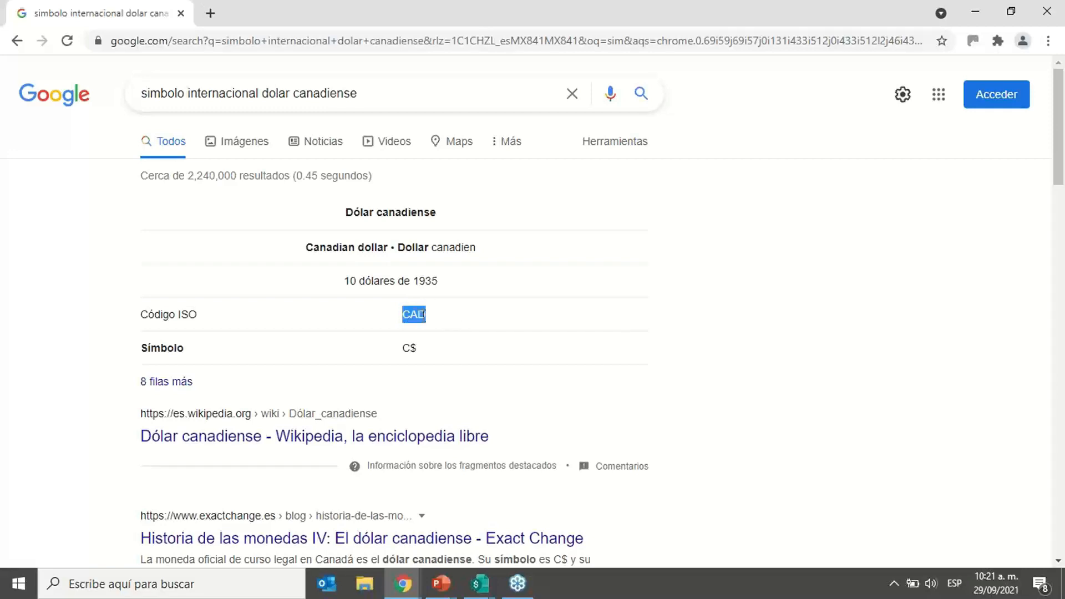
left_click(1049, 10)
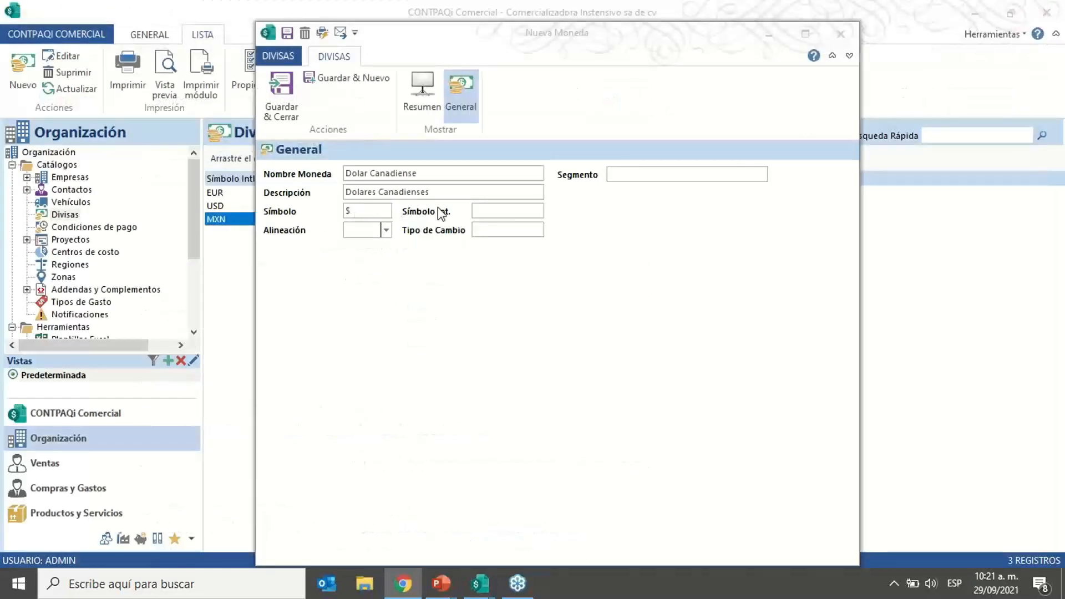
Step: Complete the Dolar Canadiense currency with international symbol CAD, alignment R and exchange rate 25.00, and save and close it
left_click(528, 210)
type("CAD")
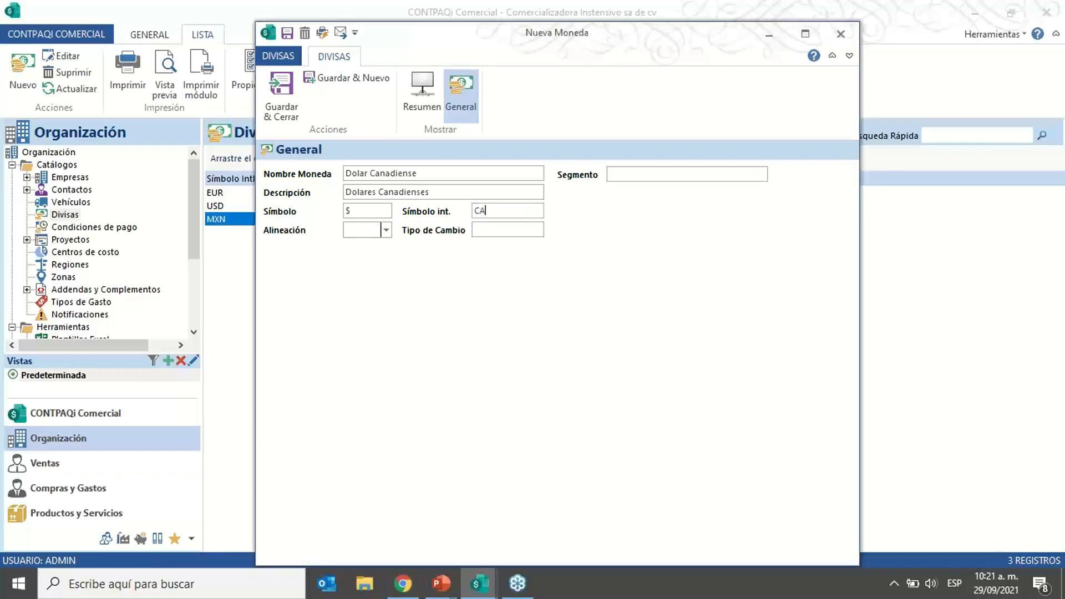
left_click(385, 230)
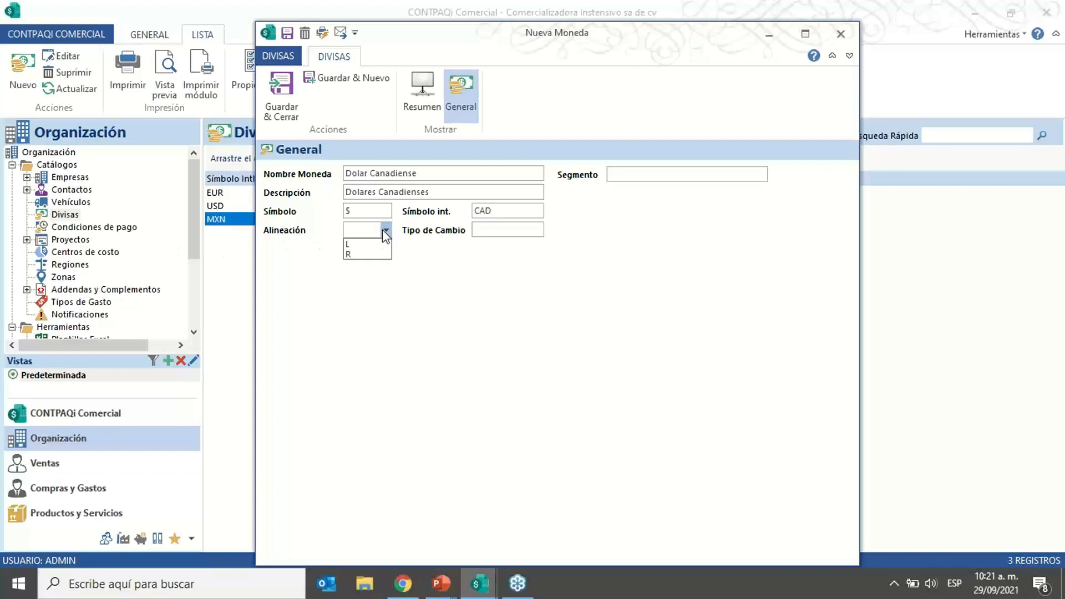
left_click(357, 255)
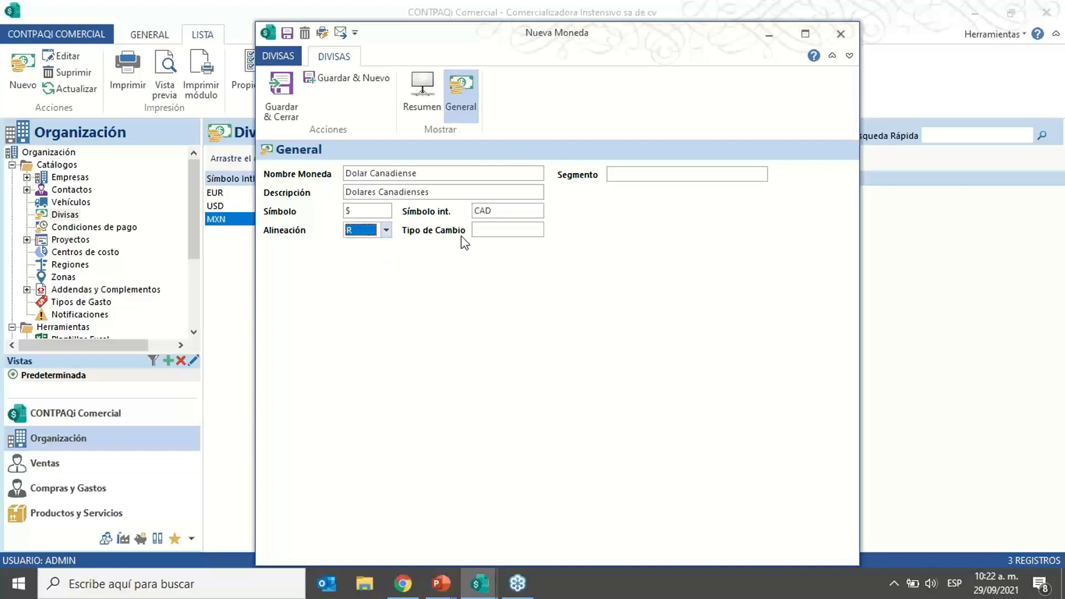
left_click(493, 229)
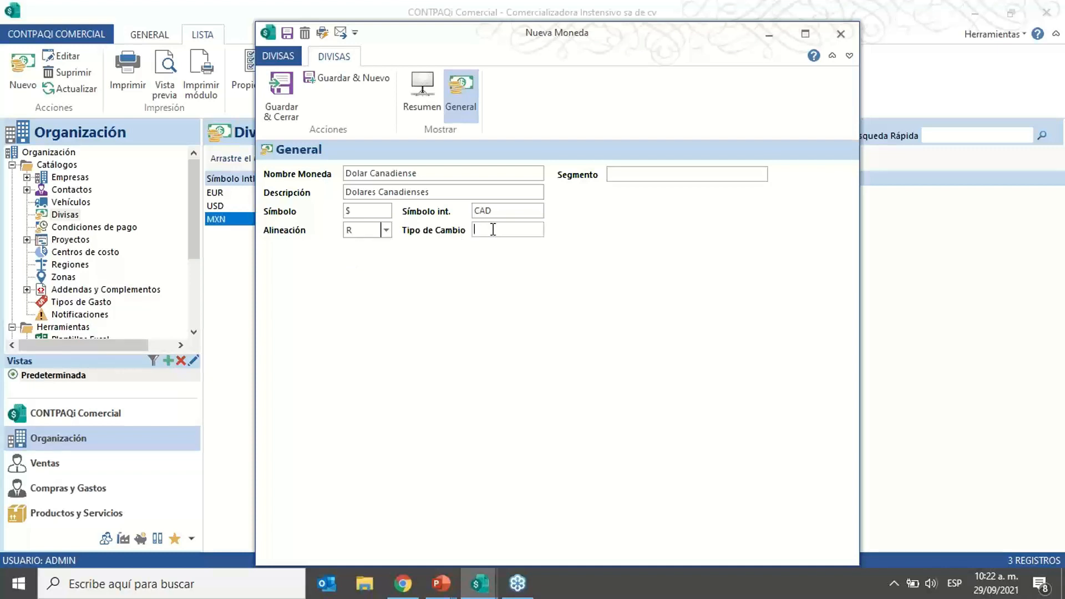
type("25.00")
left_click(282, 91)
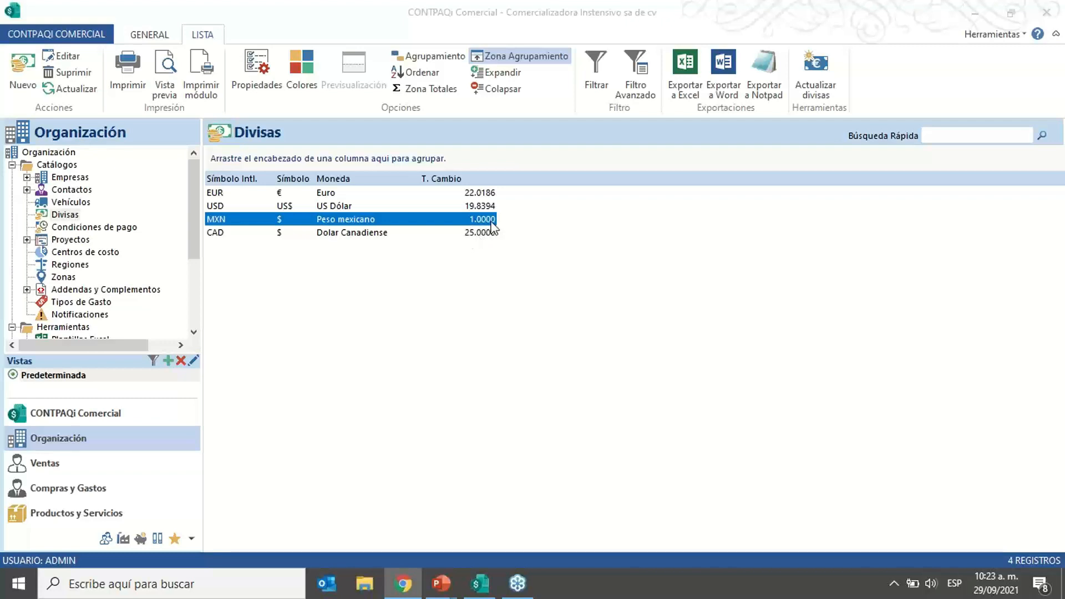
Step: Run the automatic exchange rate update for the currencies in the Divisas catalog
left_click(818, 74)
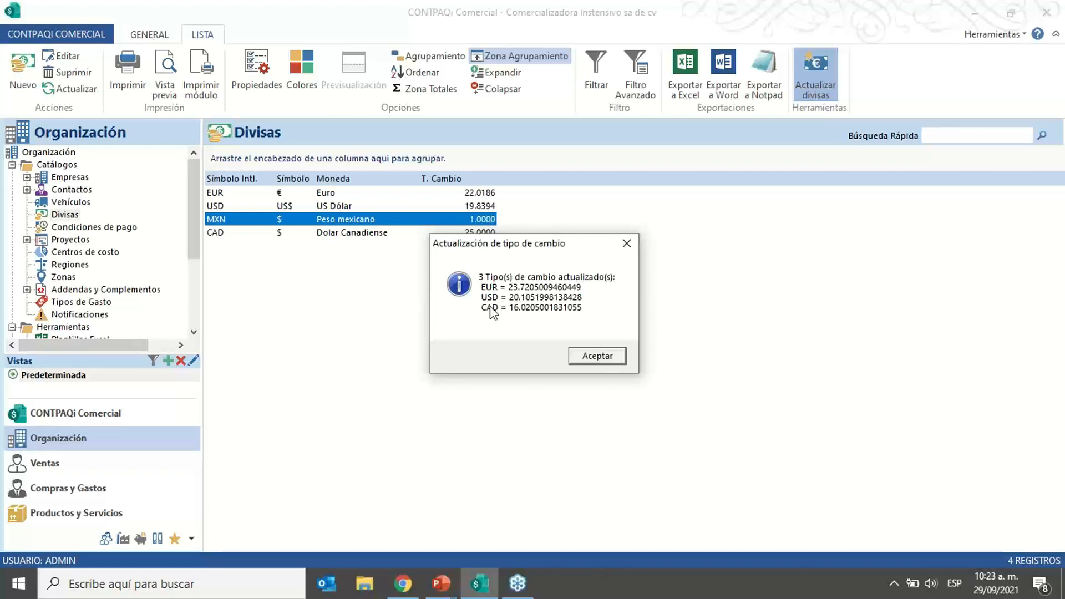
left_click(595, 358)
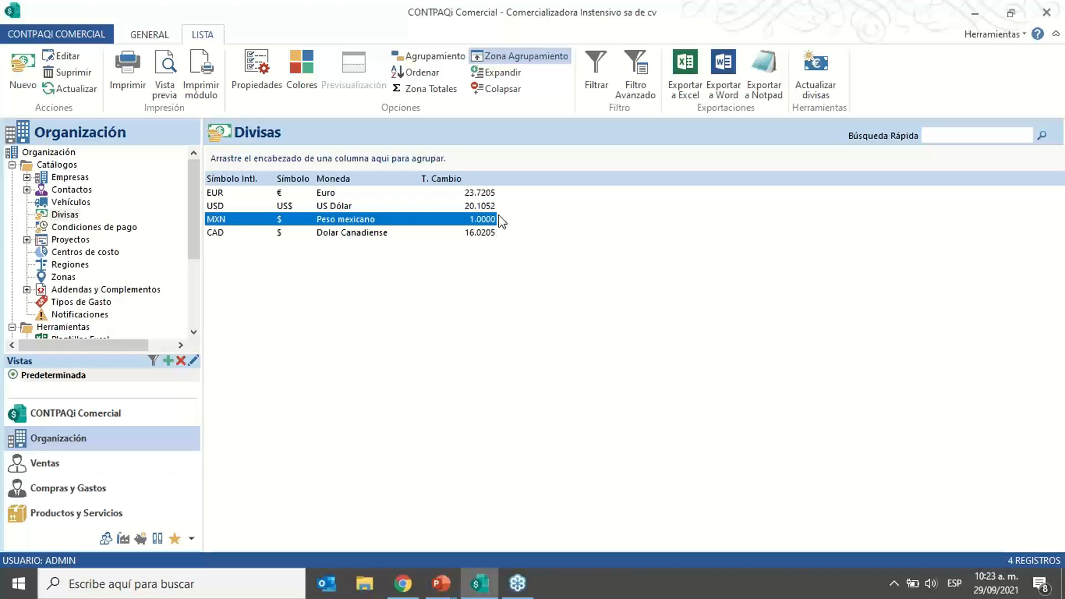
Step: Change the Dolar Canadiense's international symbol to CA0, save the record, and run the exchange rate update
left_click(335, 236)
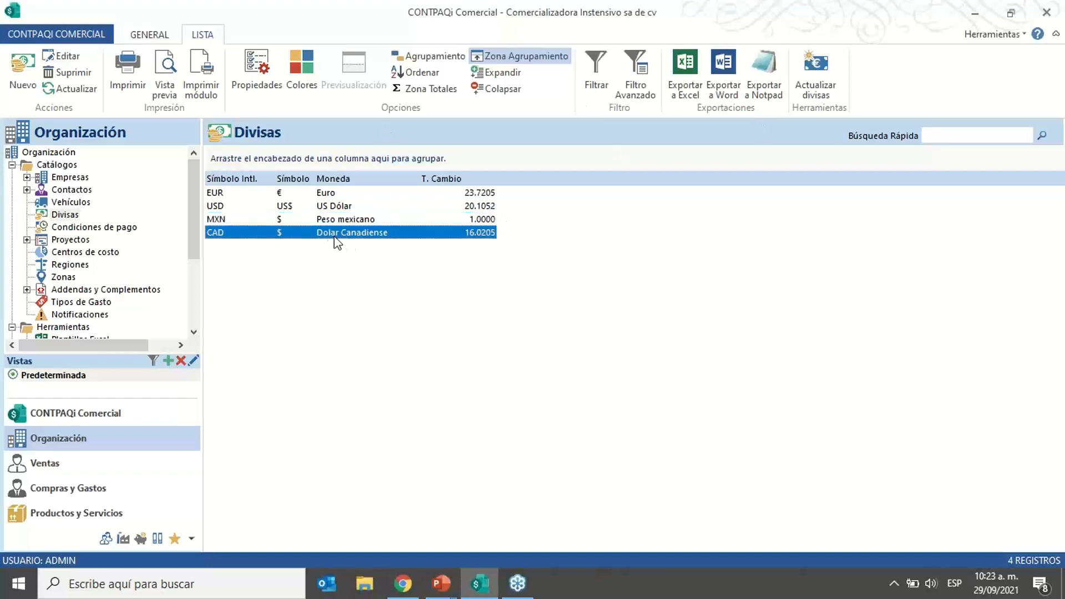
double_click(334, 238)
left_click(496, 215)
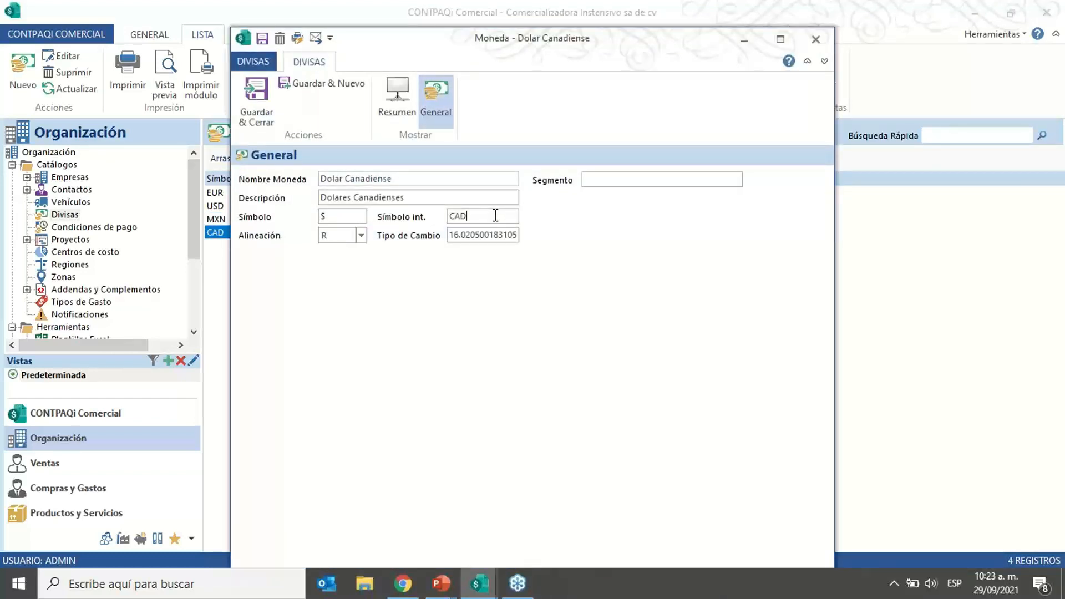
type("0")
left_click(262, 92)
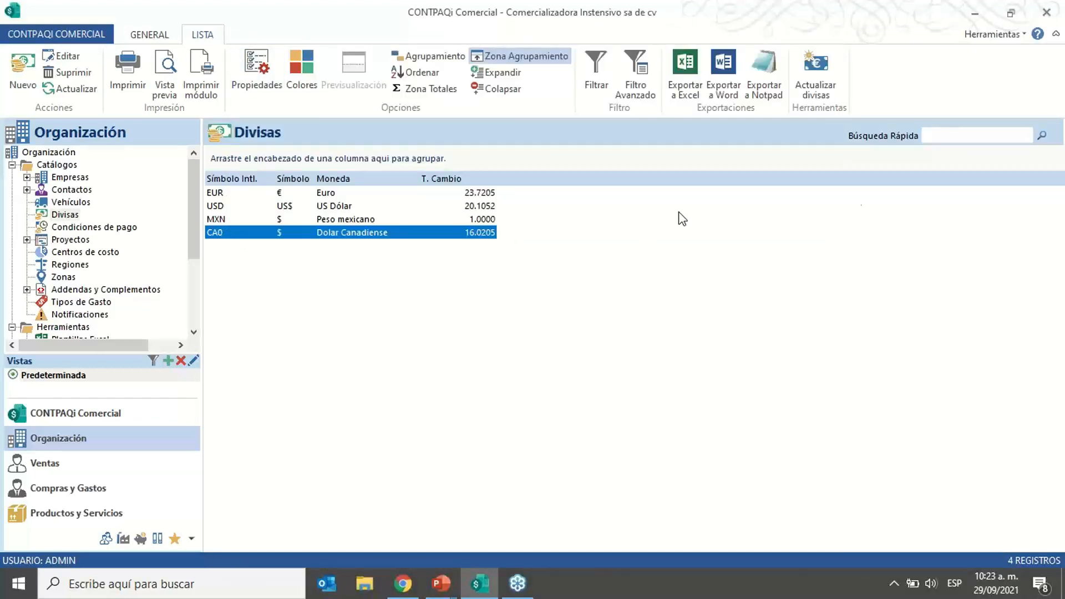
left_click(817, 65)
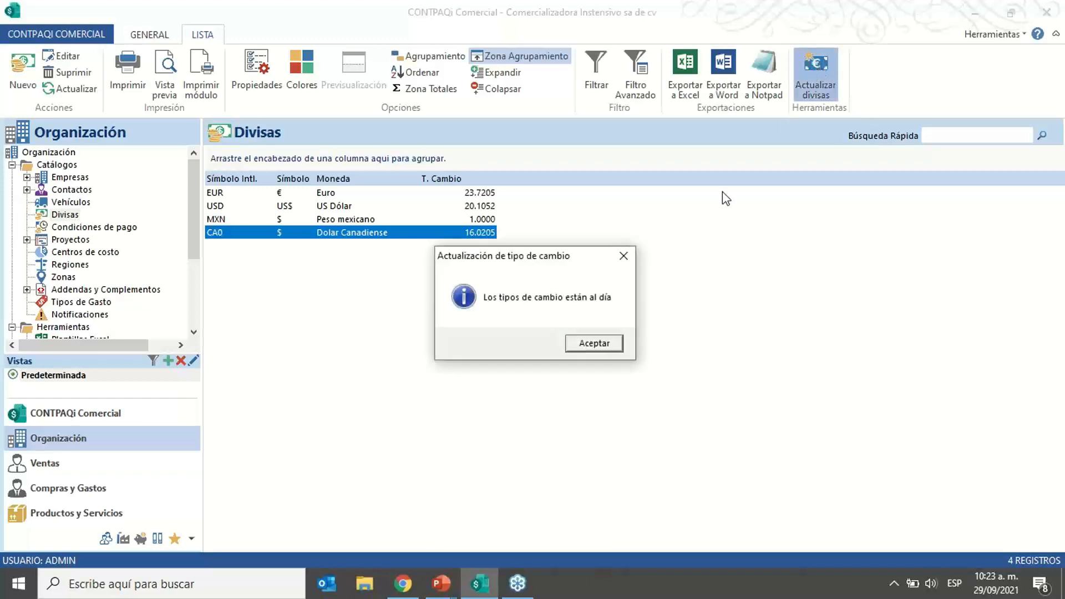
left_click(588, 344)
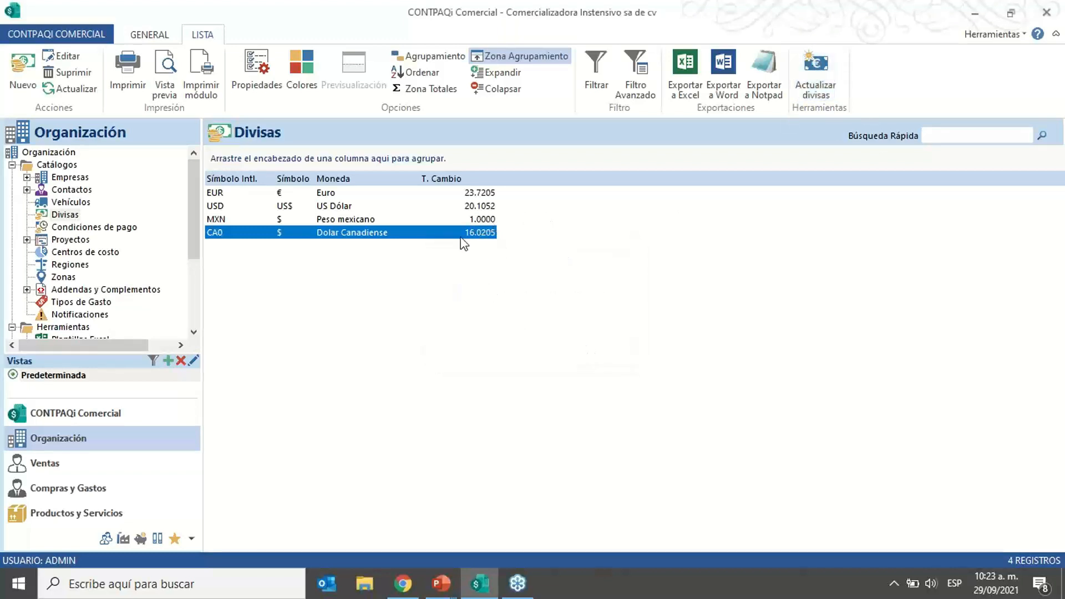
Step: Set the Dolar Canadiense's exchange rate to 20, save the record, and try updating the exchange rates
double_click(406, 234)
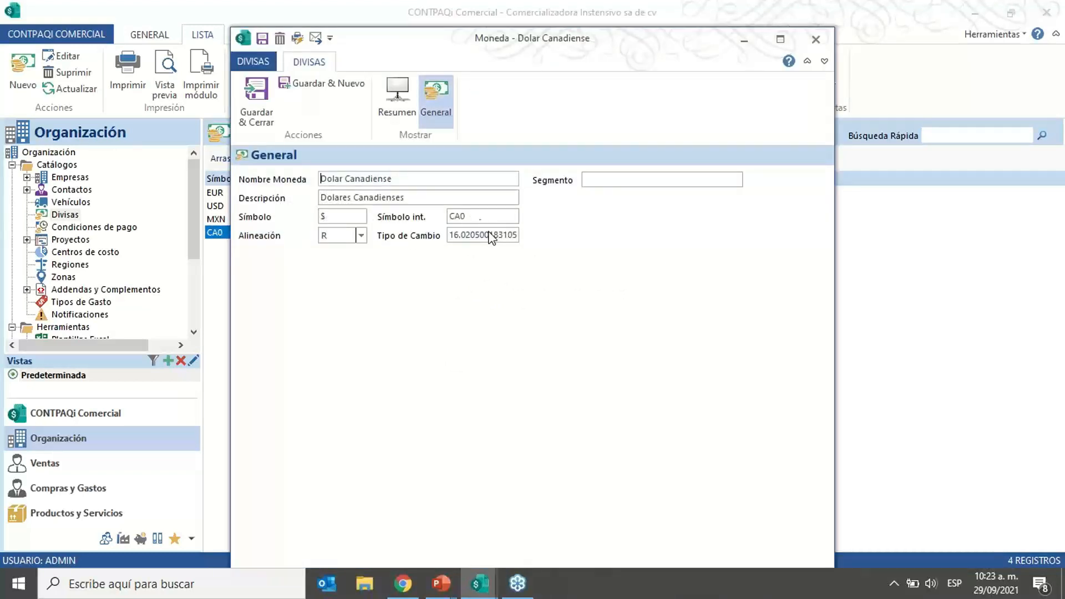
left_click_drag(447, 235, 604, 247)
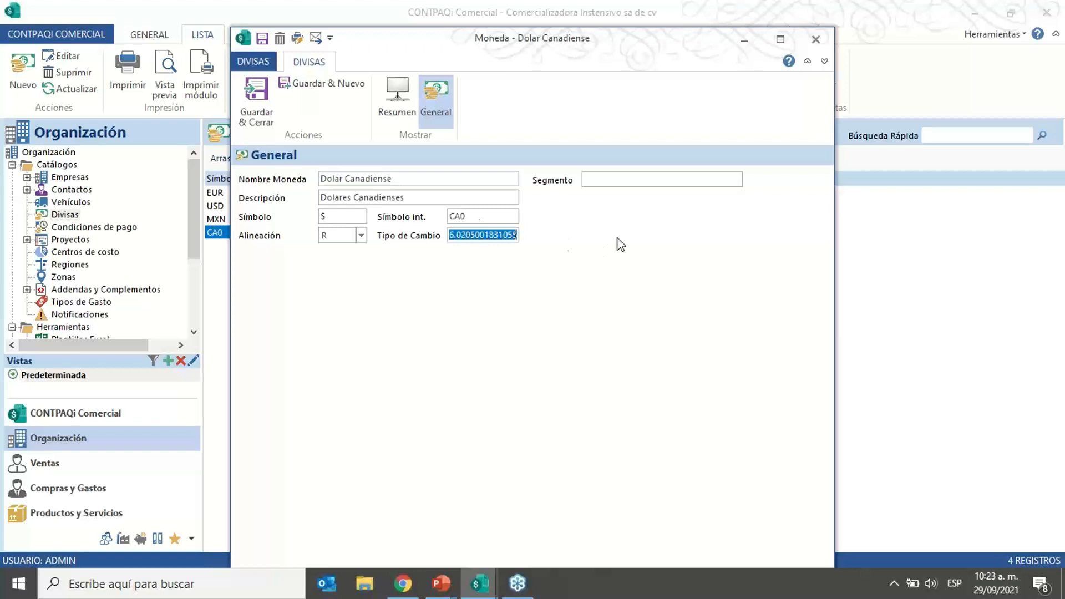
type("0")
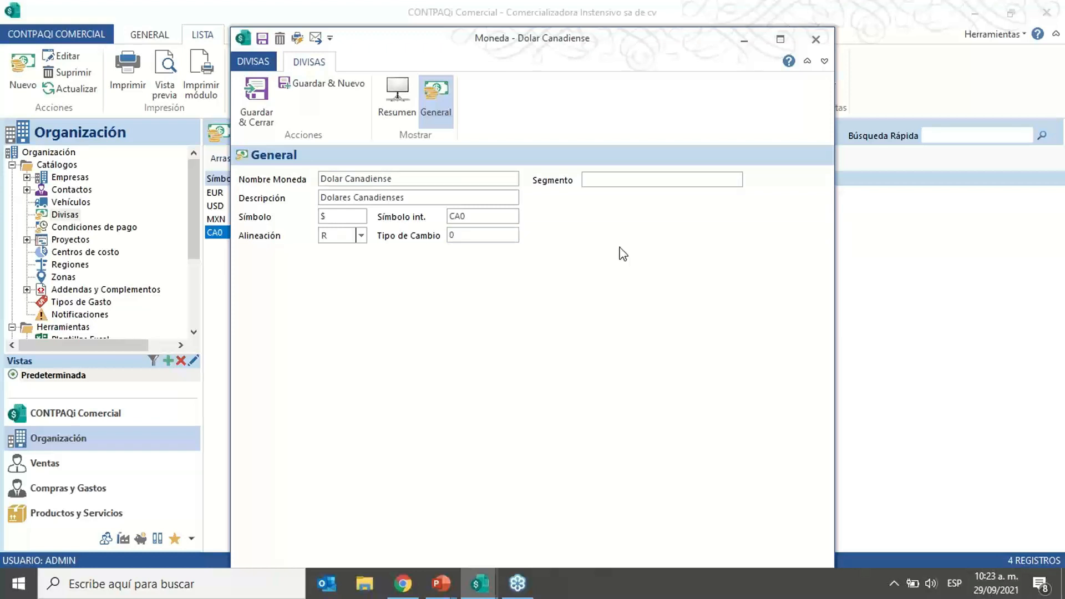
left_click_drag(469, 235, 424, 236)
left_click(256, 102)
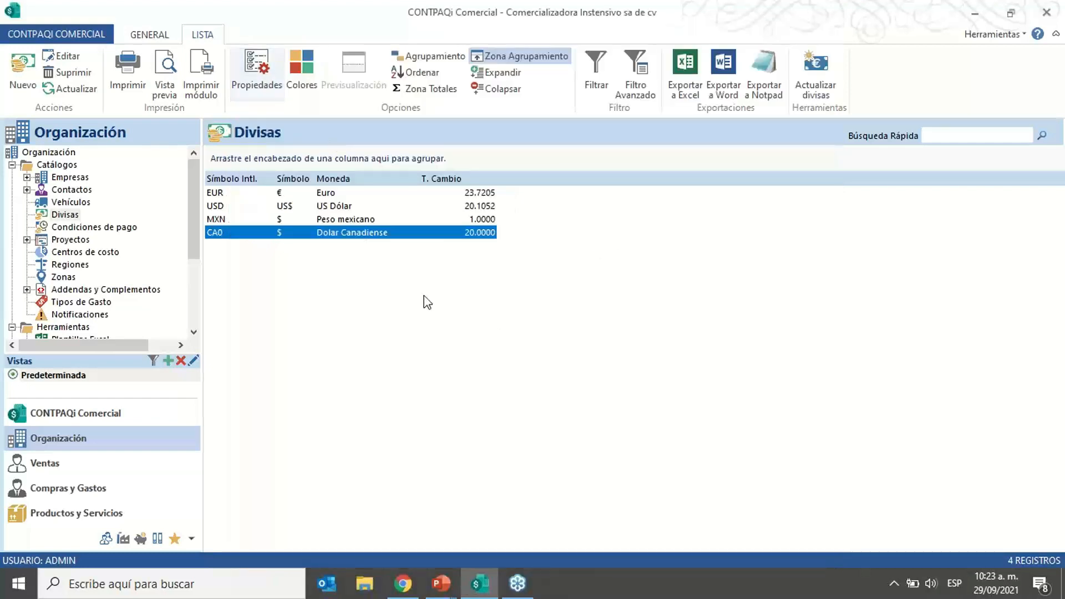
left_click(811, 68)
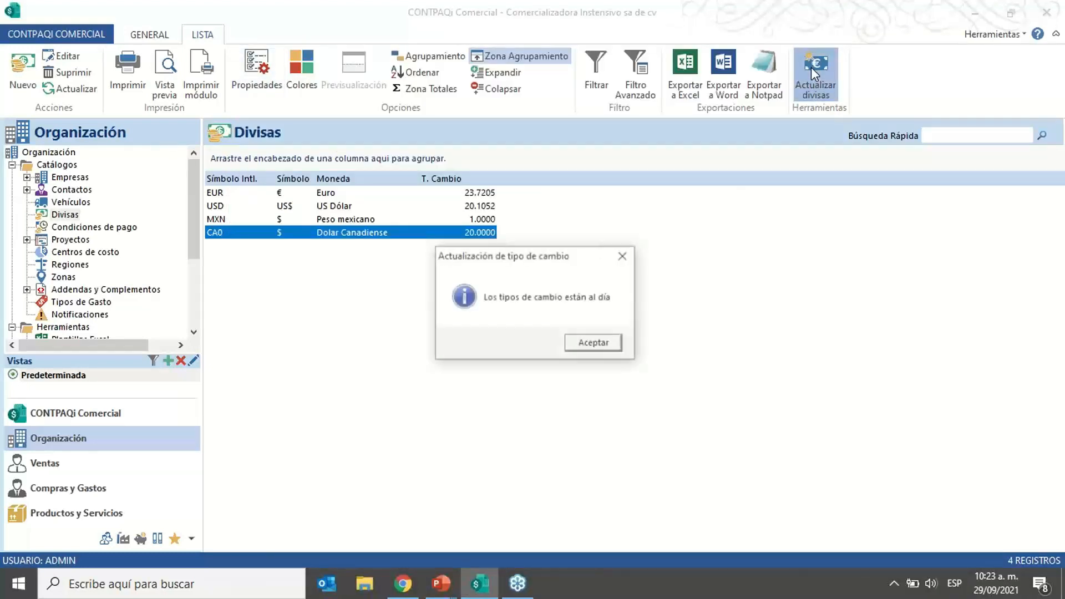
left_click(595, 345)
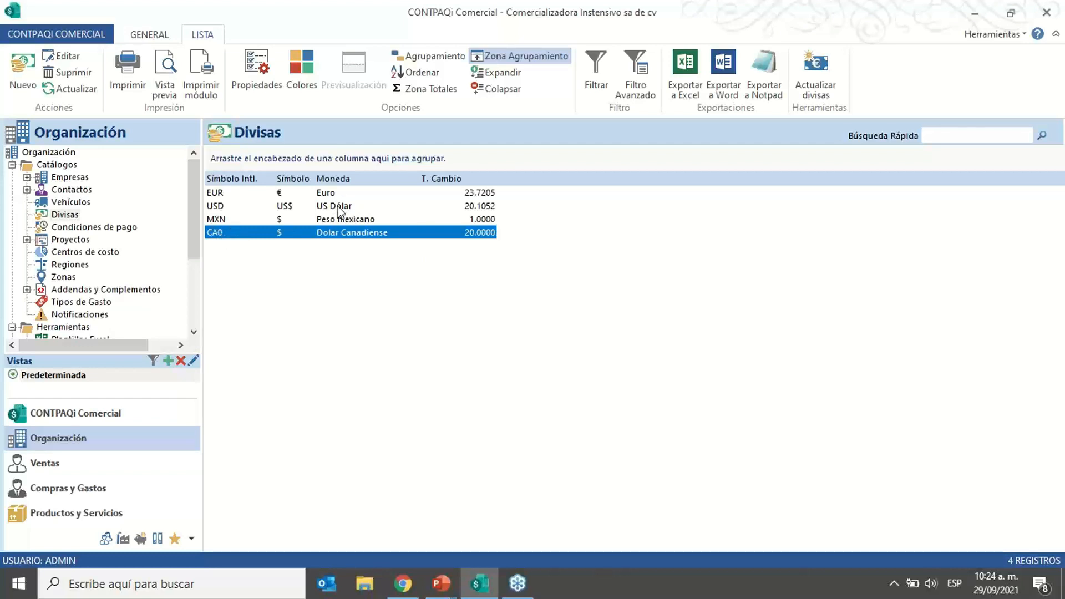
Step: Restore the Dolar Canadiense's international symbol to CAD, save the record, and update the exchange rates
double_click(354, 233)
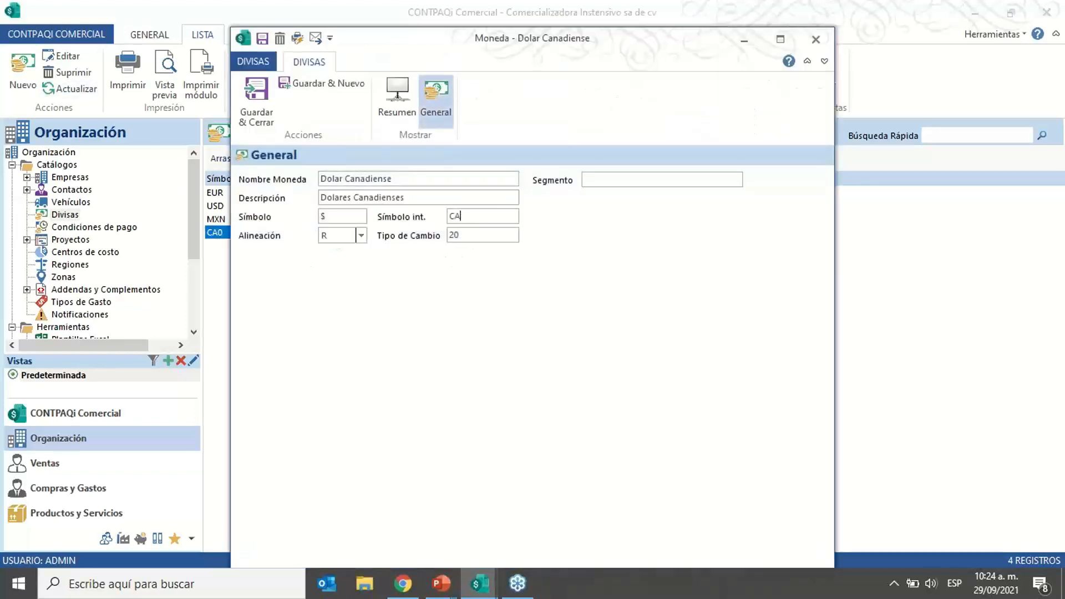
left_click(255, 105)
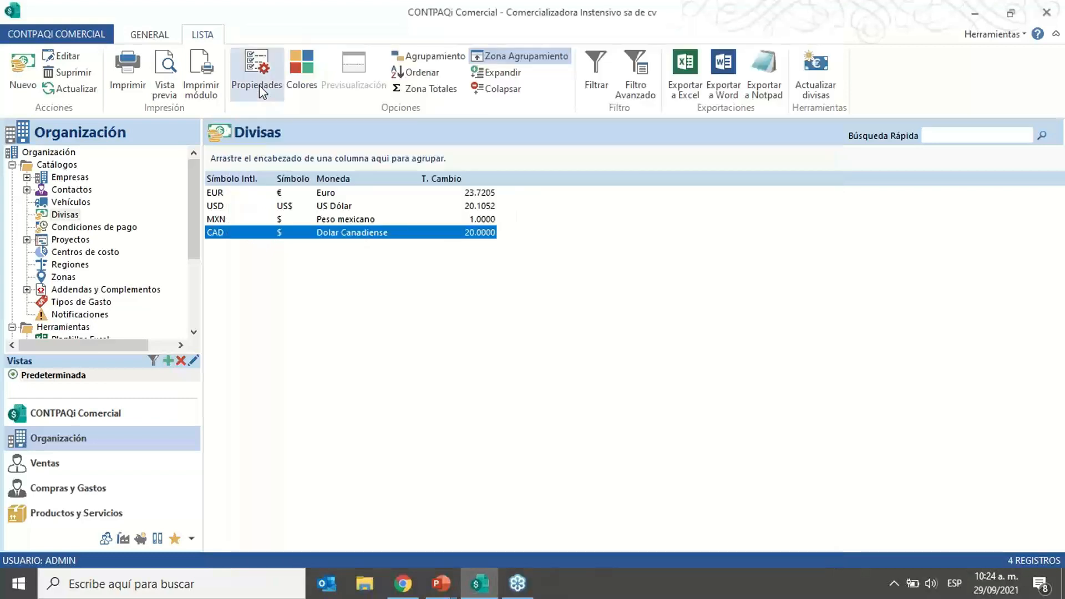
left_click(809, 68)
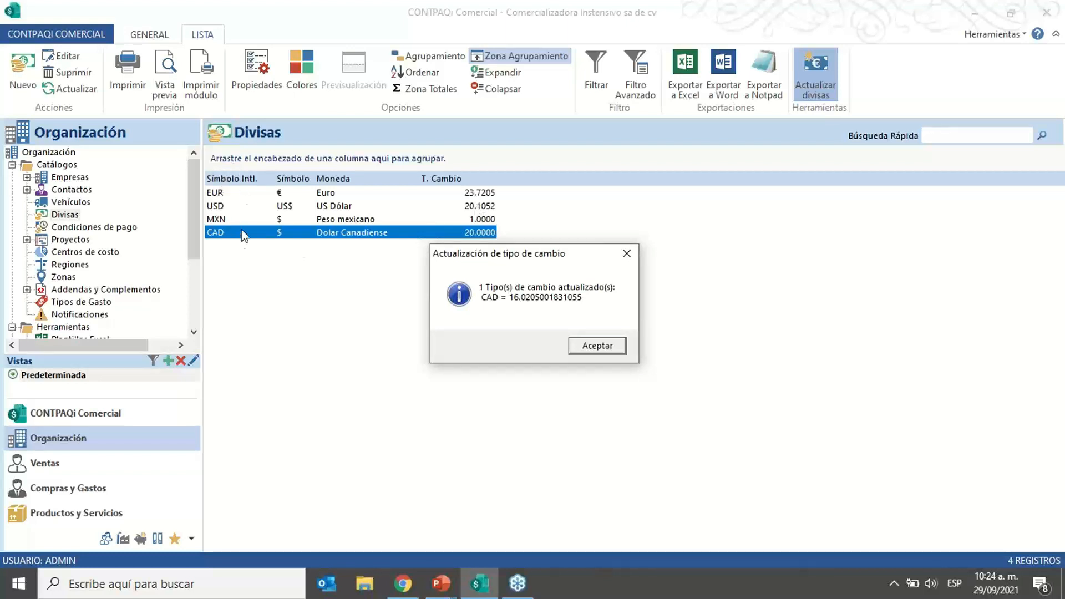
left_click(597, 347)
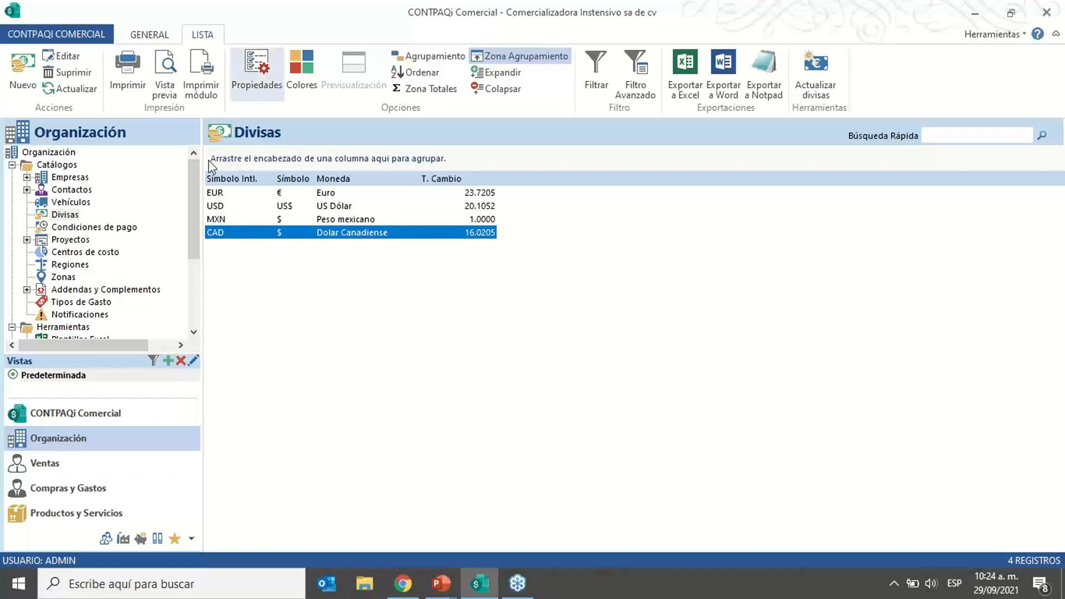
left_click(23, 71)
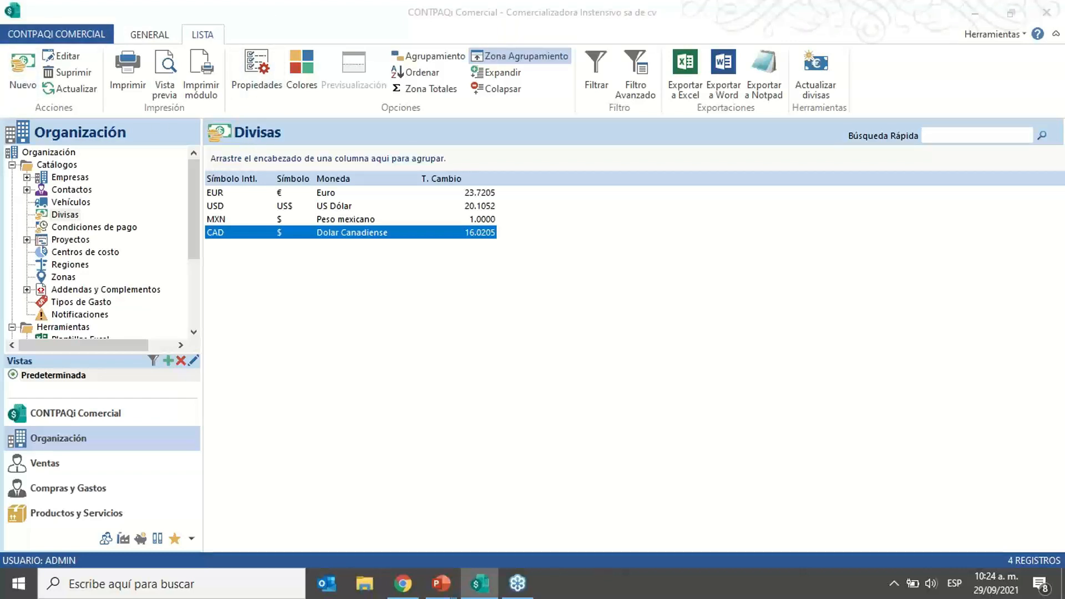
key("alt+Tab")
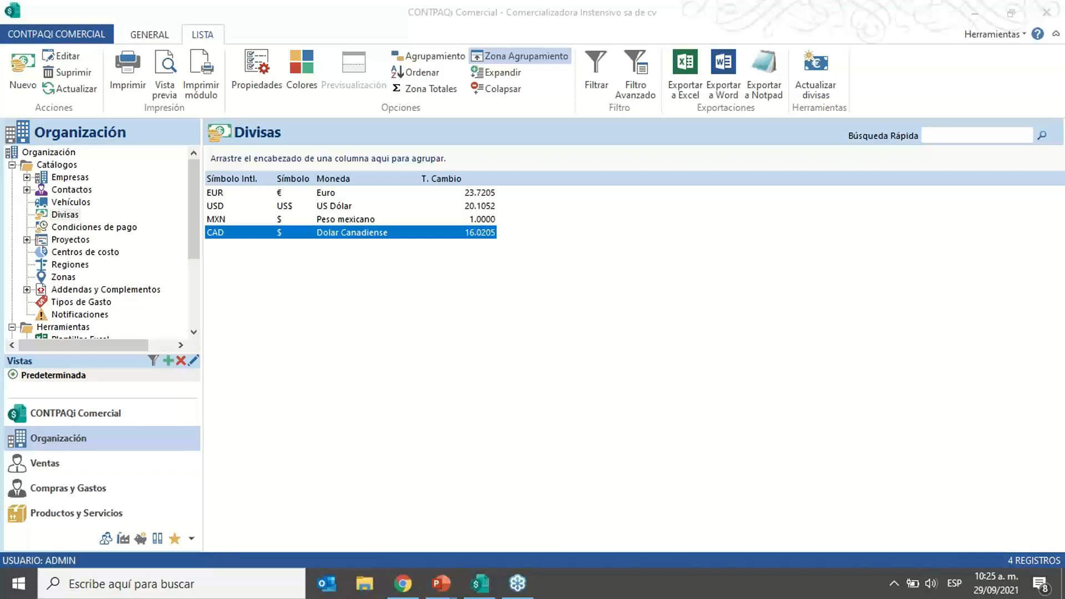
Step: Open the client record of Computacion en Accion SA de CV from the Clientes catalog in Ventas
left_click(47, 466)
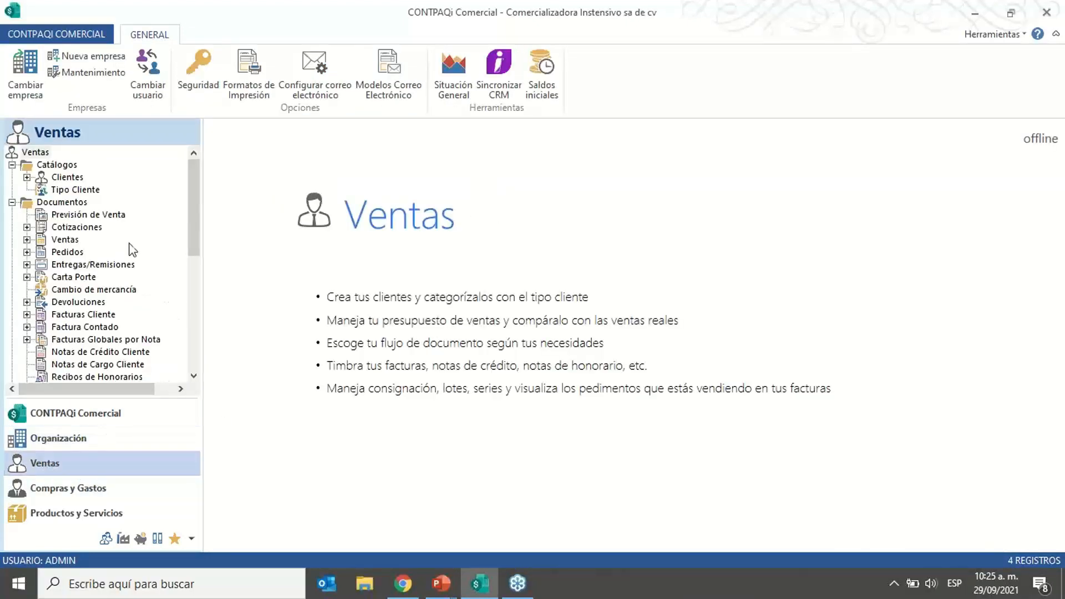
left_click(71, 177)
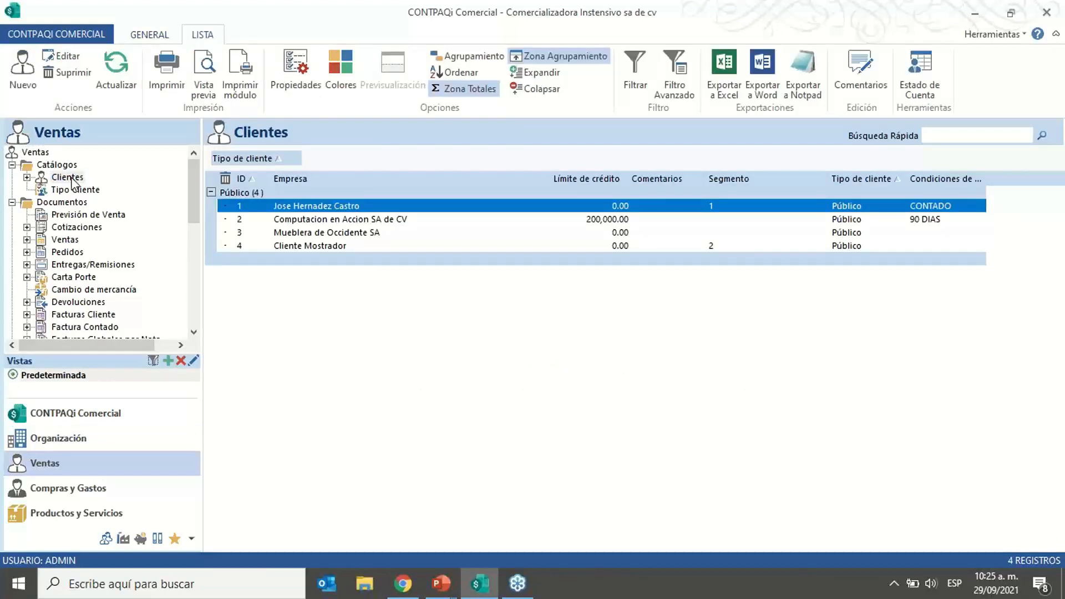
left_click(299, 222)
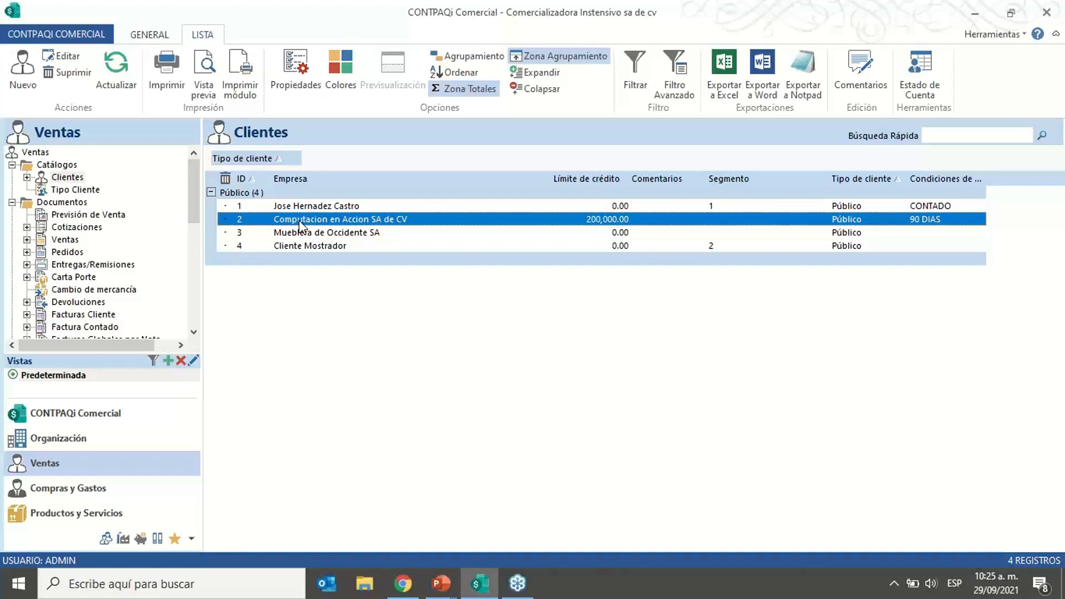
double_click(300, 222)
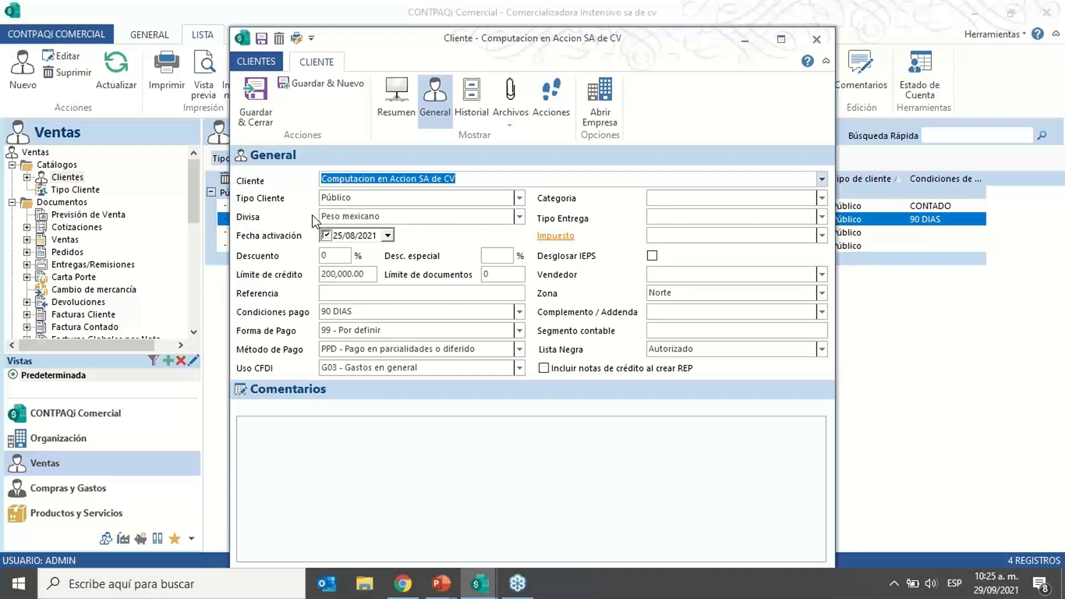
Step: Set the Divisa of Computacion en Accion SA de CV to Dolar Canadiense, then save and close the client record
left_click(519, 217)
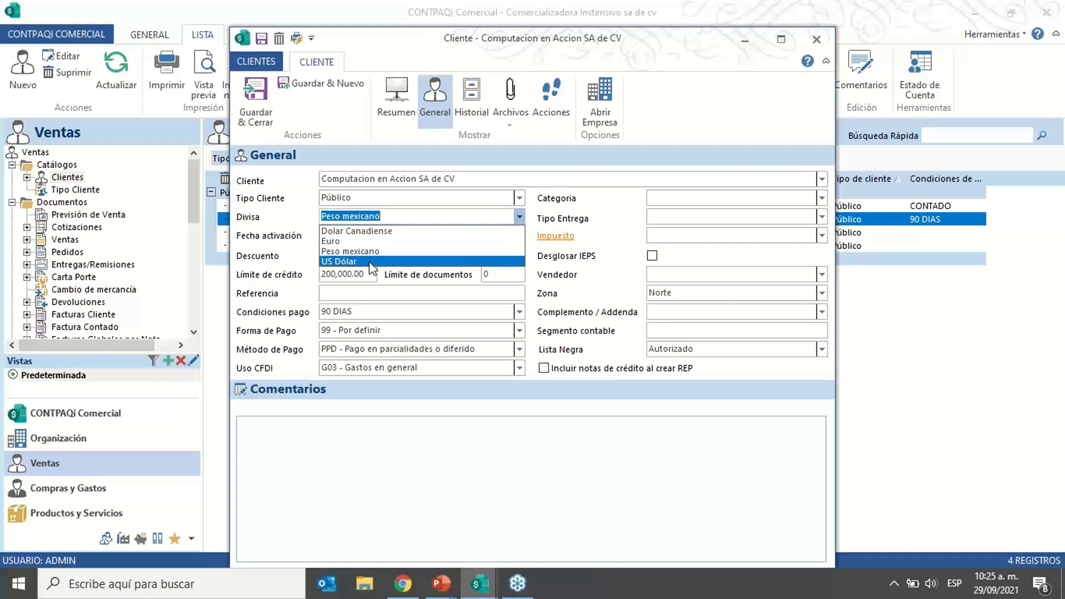
left_click(371, 231)
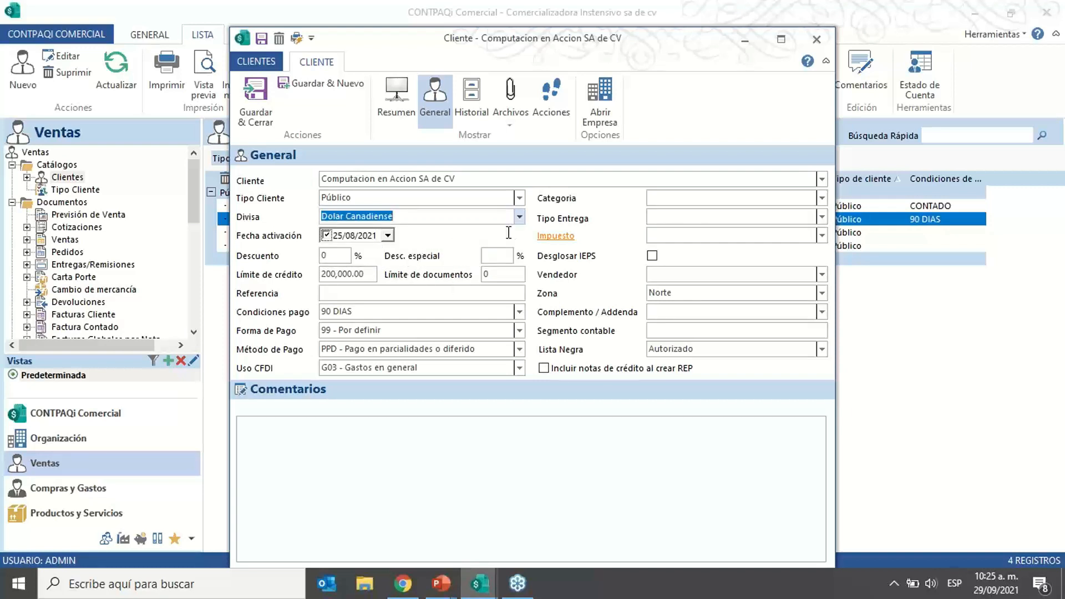
left_click(255, 100)
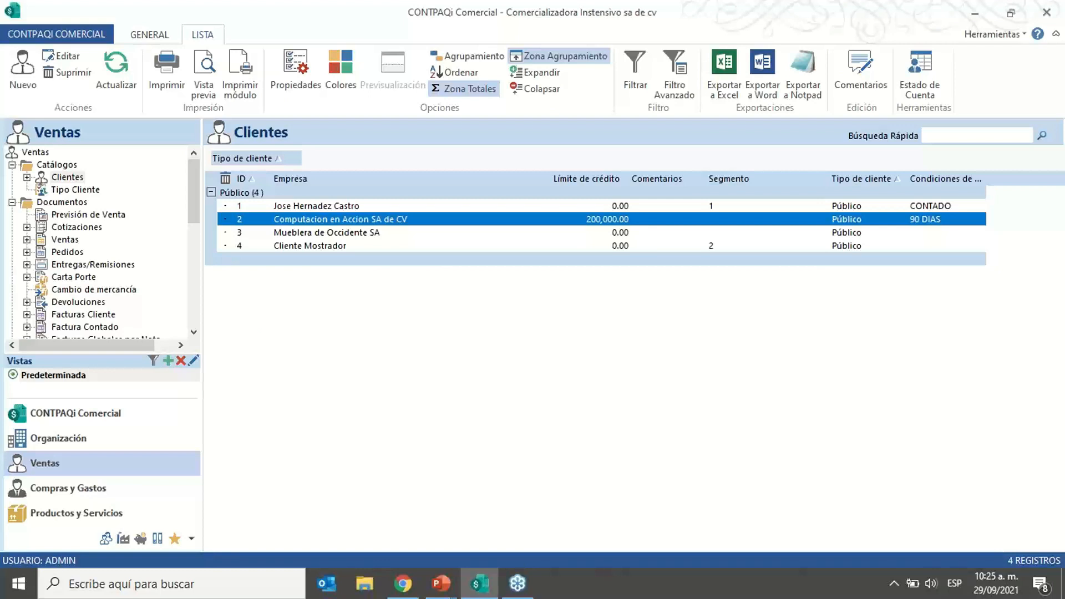
key("alt+Tab")
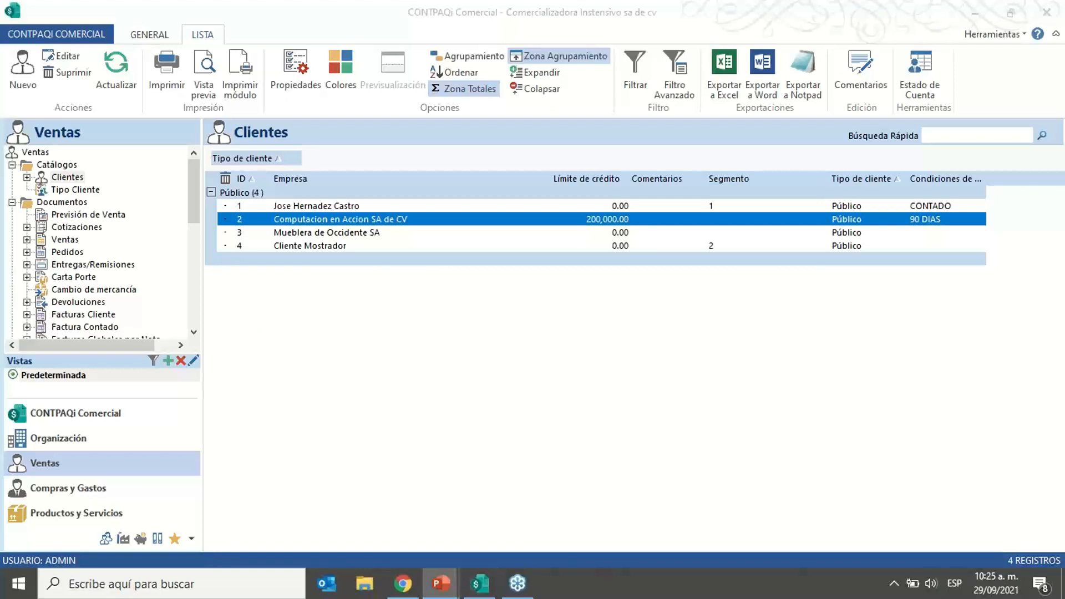
Step: Check the Divisa in the records of the first listed client and Computacion en Accion SA de CV, closing each record
double_click(324, 206)
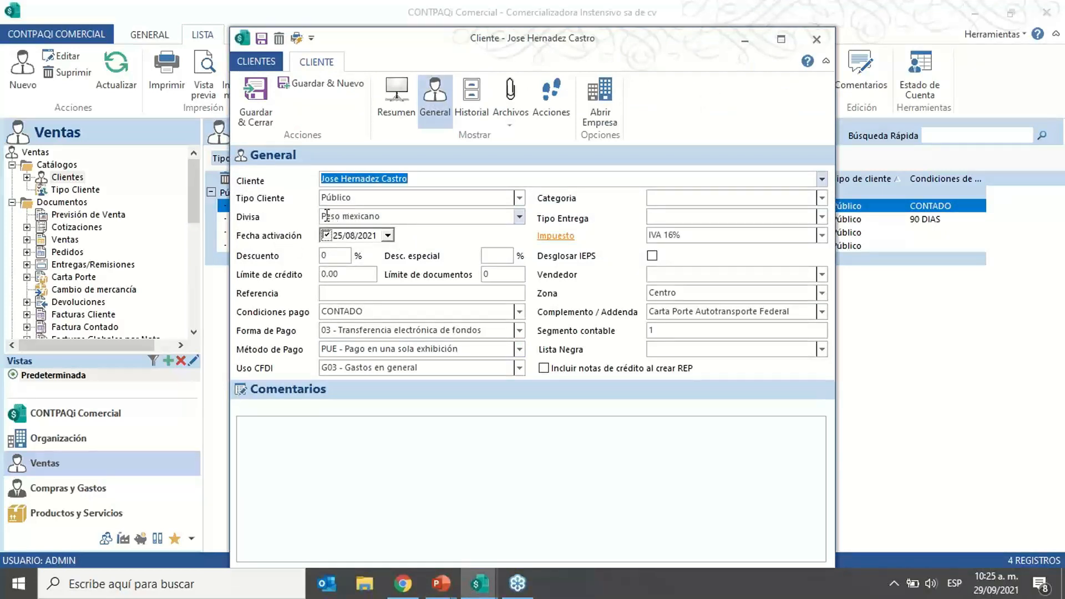
left_click(817, 39)
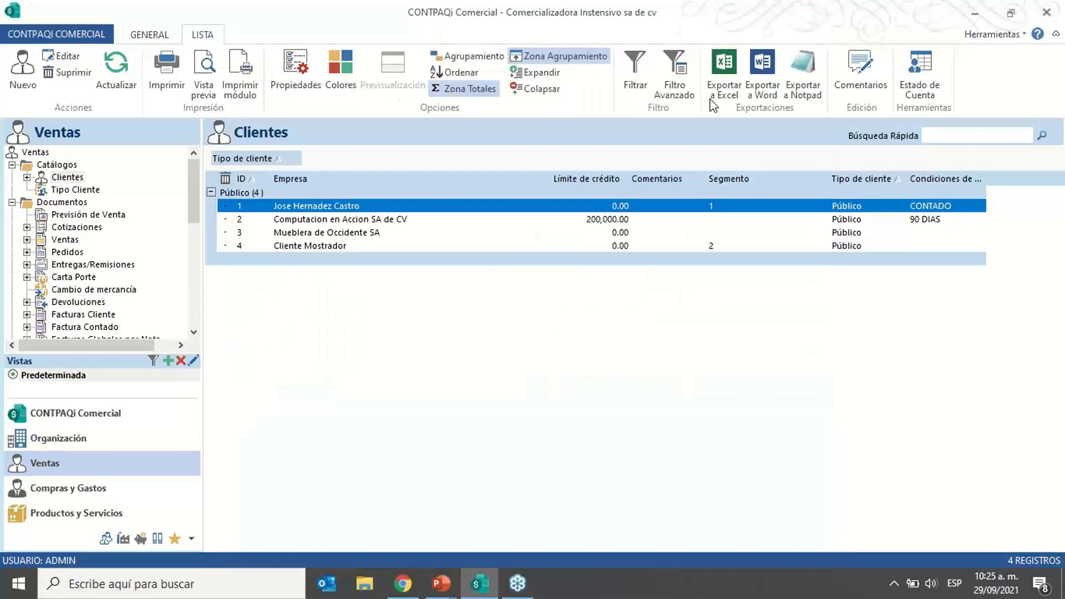
left_click(307, 220)
double_click(307, 220)
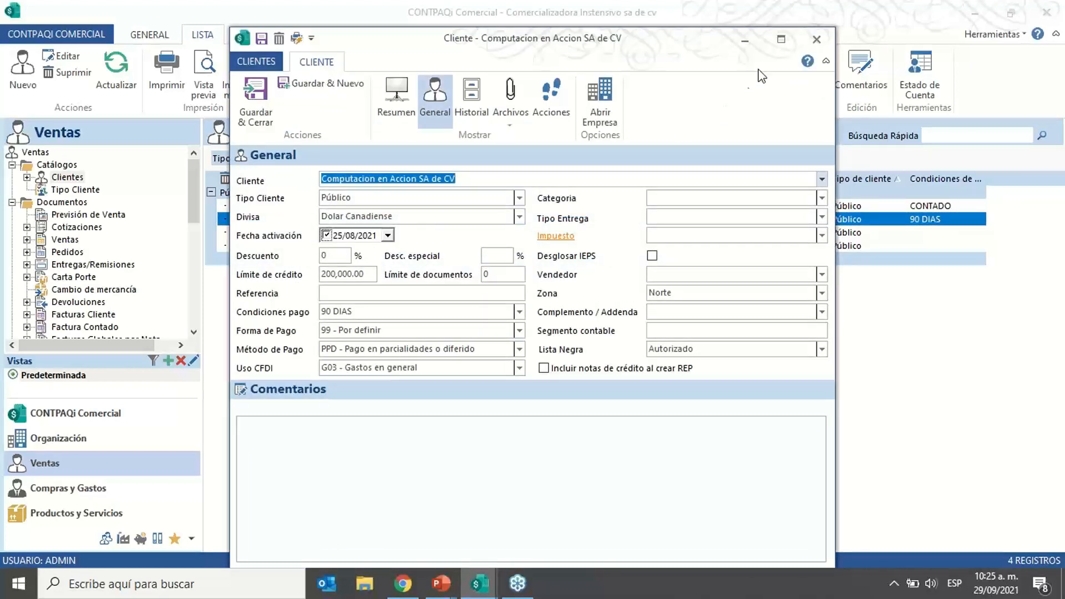
left_click(817, 39)
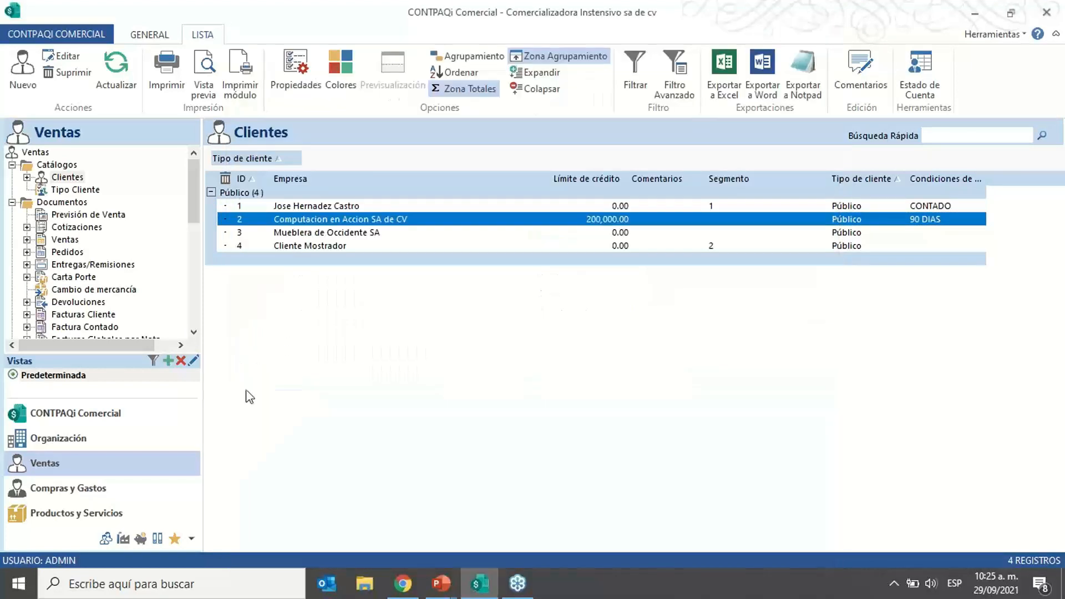
Step: Start a new Pedido, compare the default currency of the CONTADO client with Computacion en Accion SA de CV, and discard the order
left_click(76, 254)
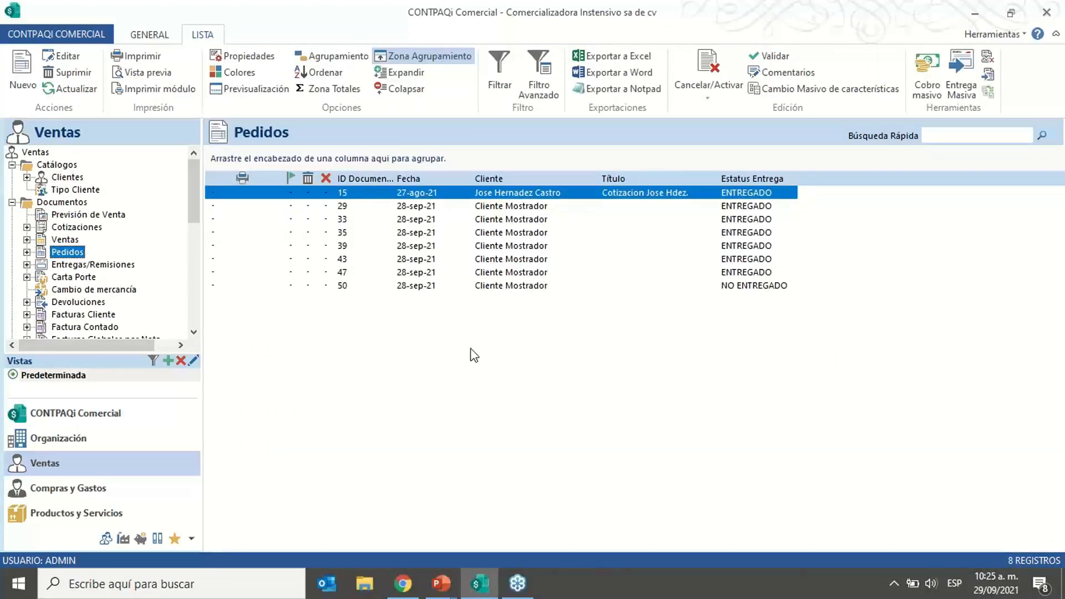
left_click(23, 61)
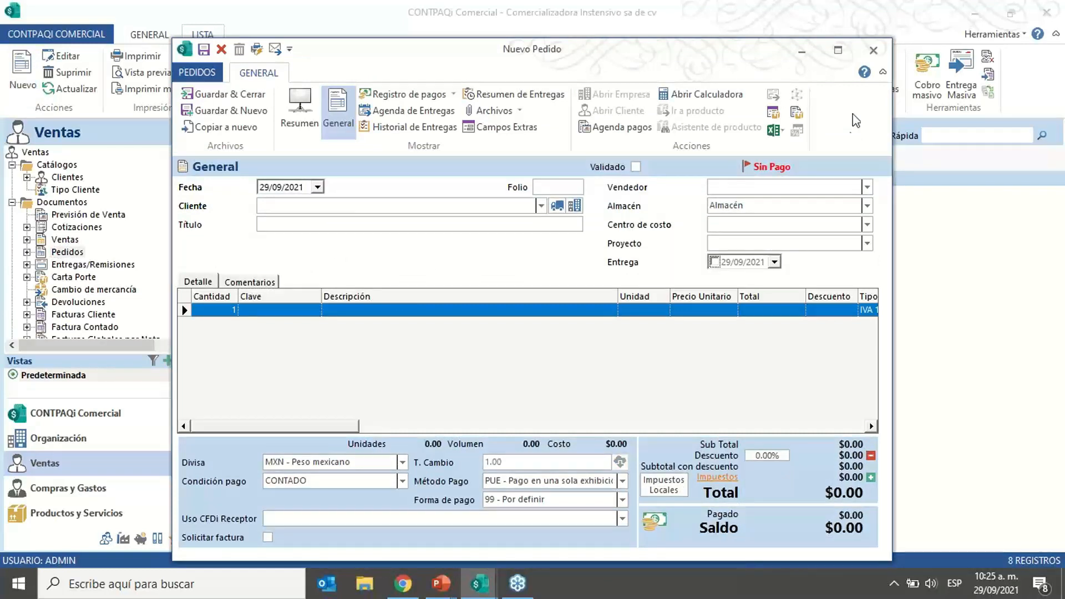
left_click(541, 207)
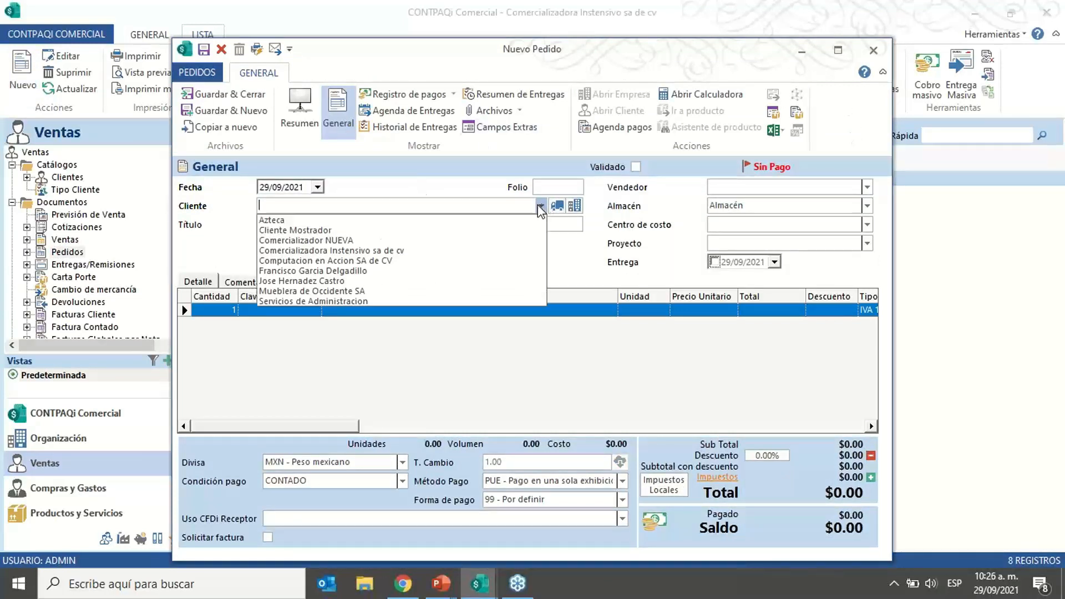
left_click(317, 286)
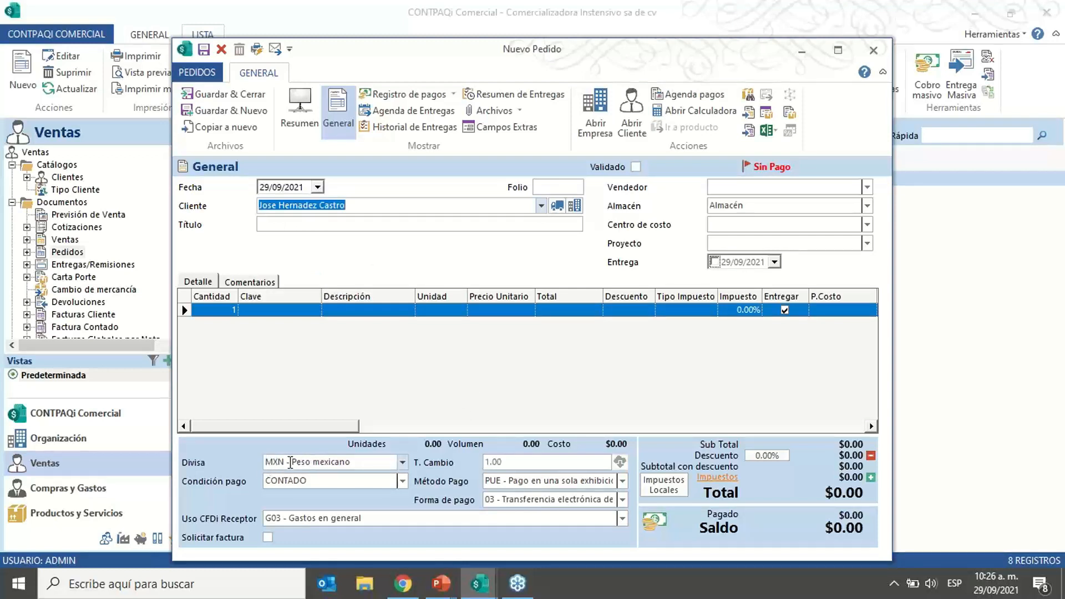
left_click(541, 206)
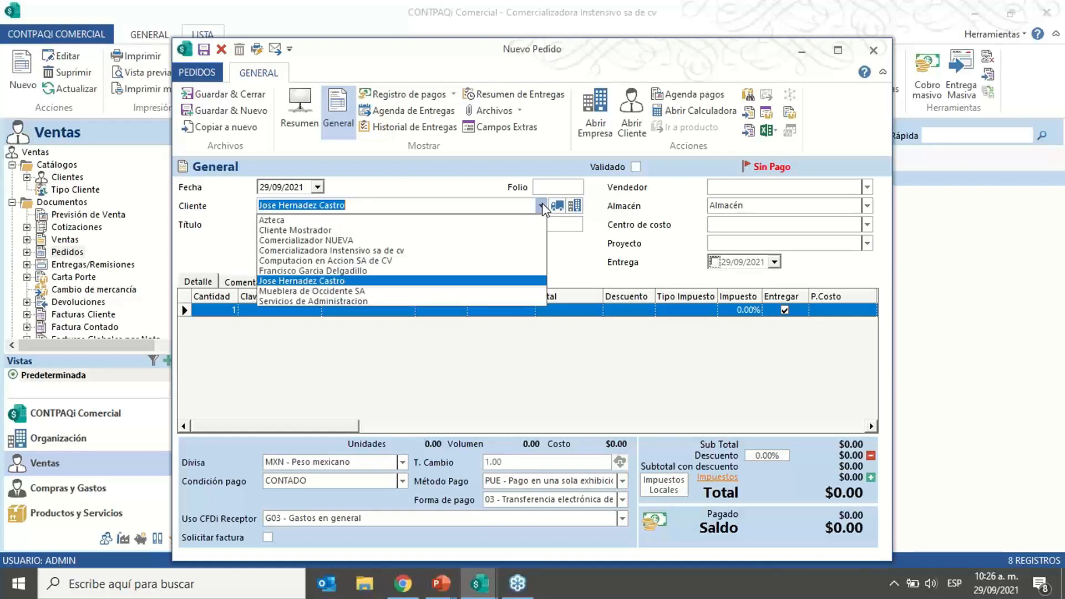
left_click(356, 262)
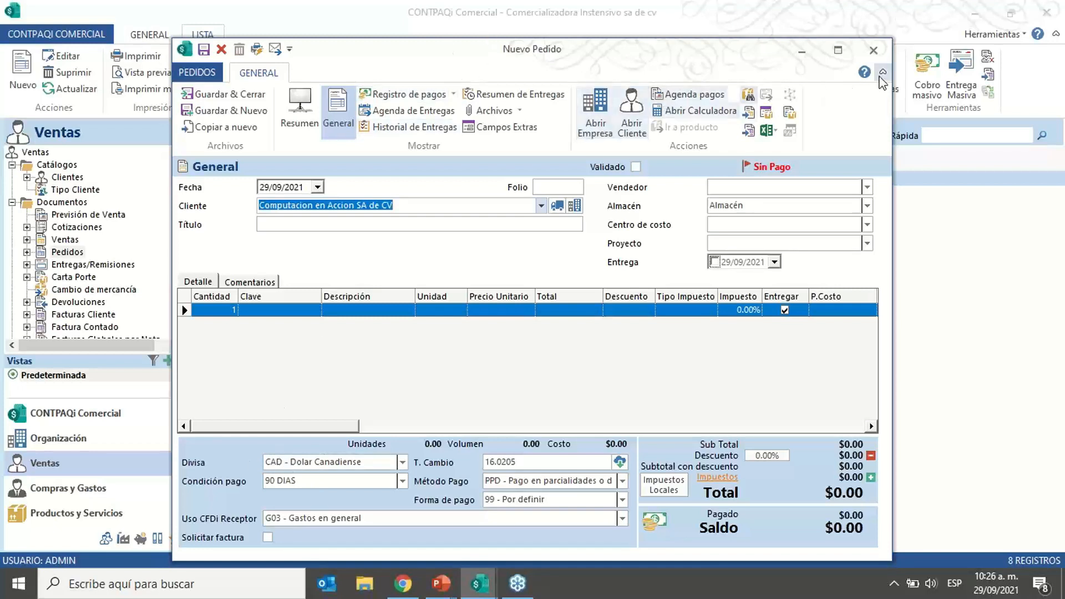
left_click(874, 50)
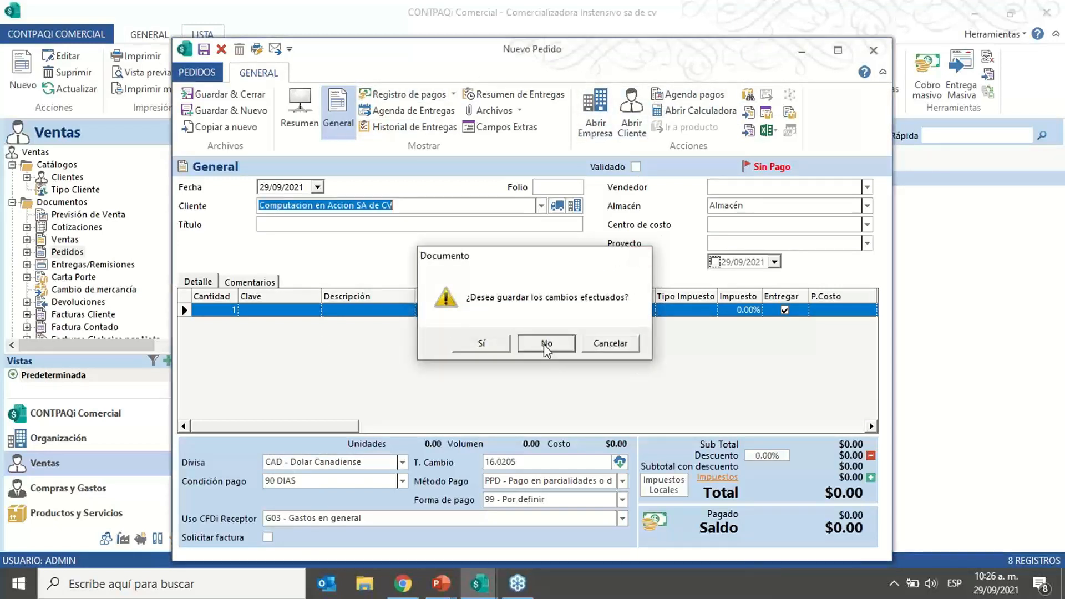
left_click(546, 345)
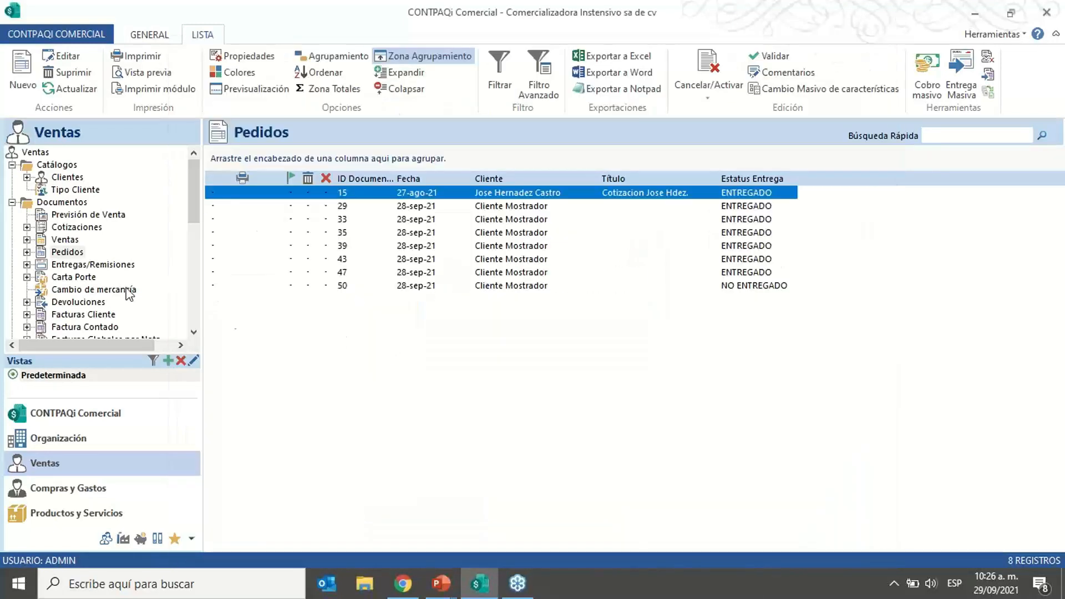
Step: Create a new invoice in Facturas Cliente for Computacion en Accion SA de CV and enlarge its window
left_click(88, 316)
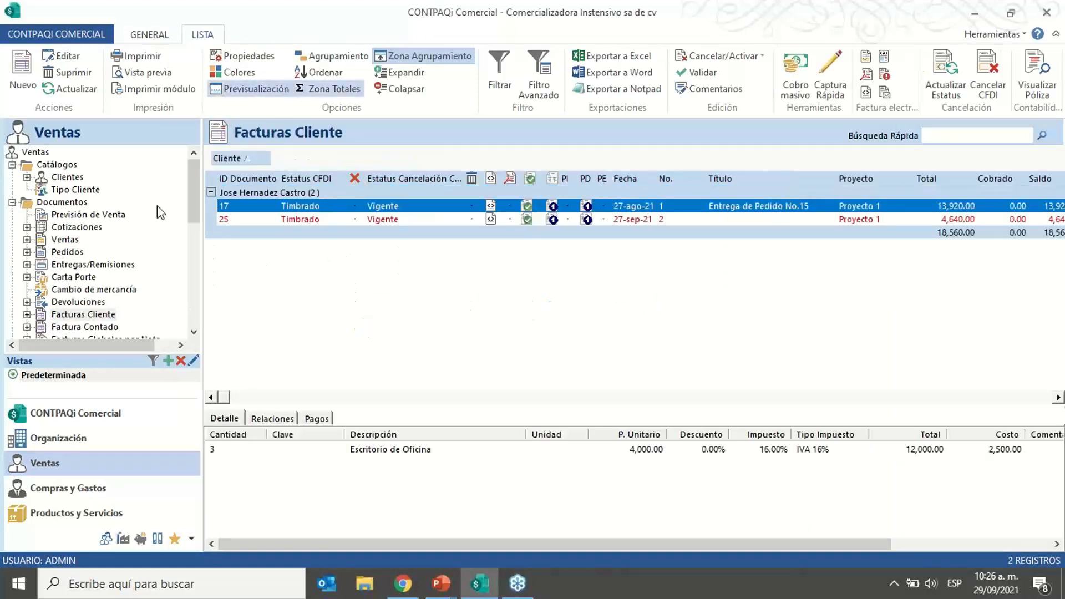
left_click(24, 76)
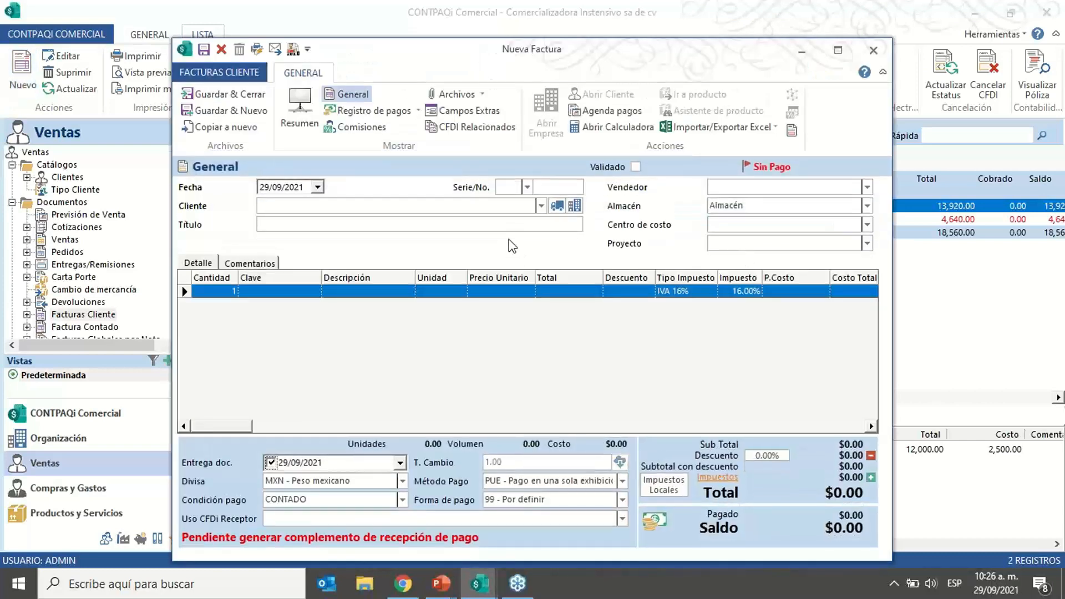
left_click(542, 206)
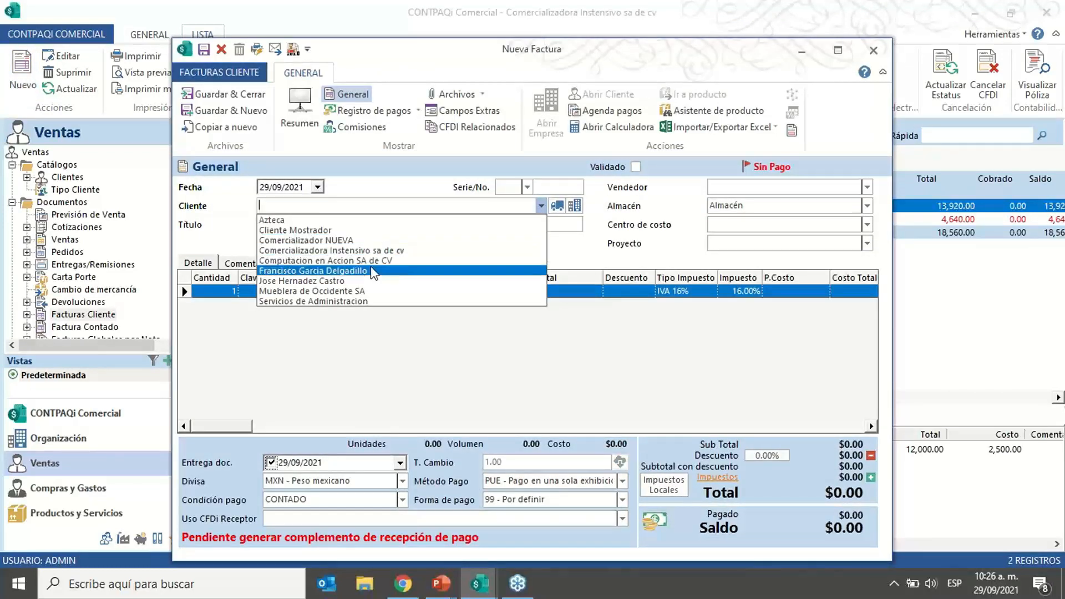
left_click(338, 260)
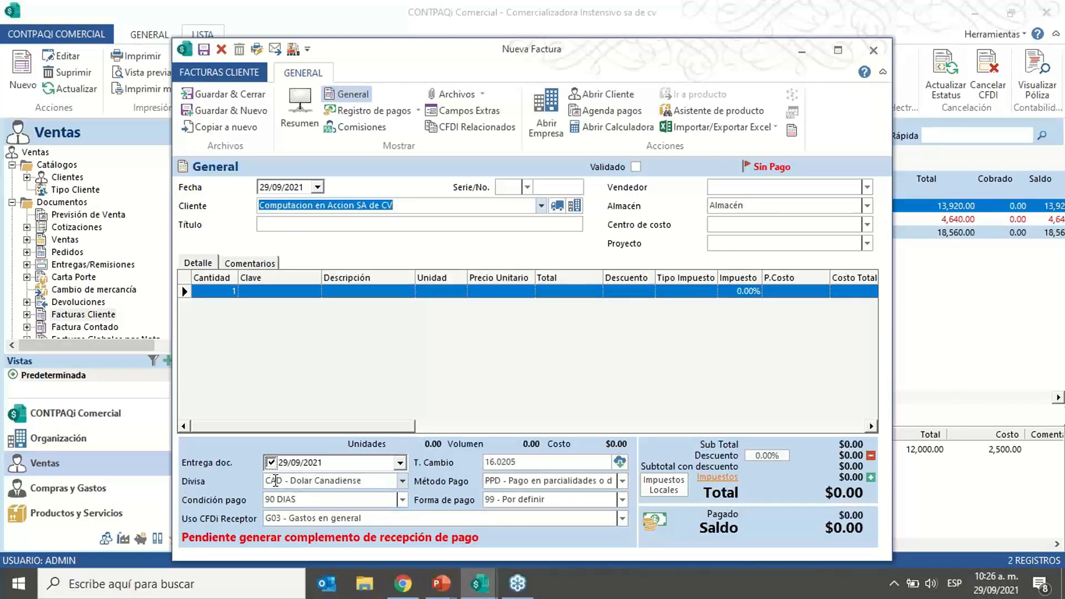
left_click_drag(706, 45, 710, 20)
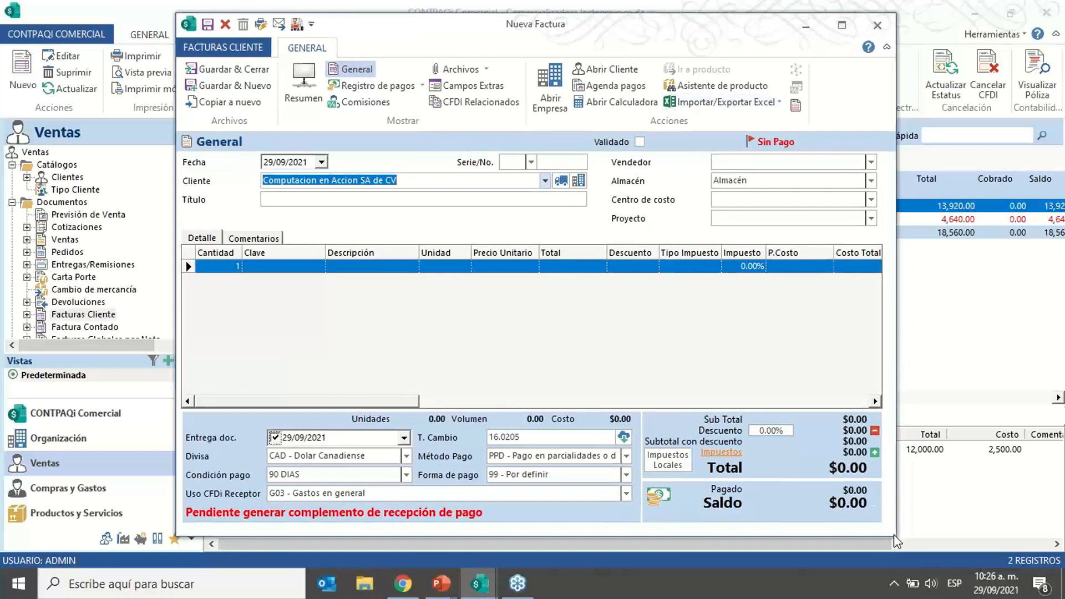
left_click_drag(896, 541, 961, 567)
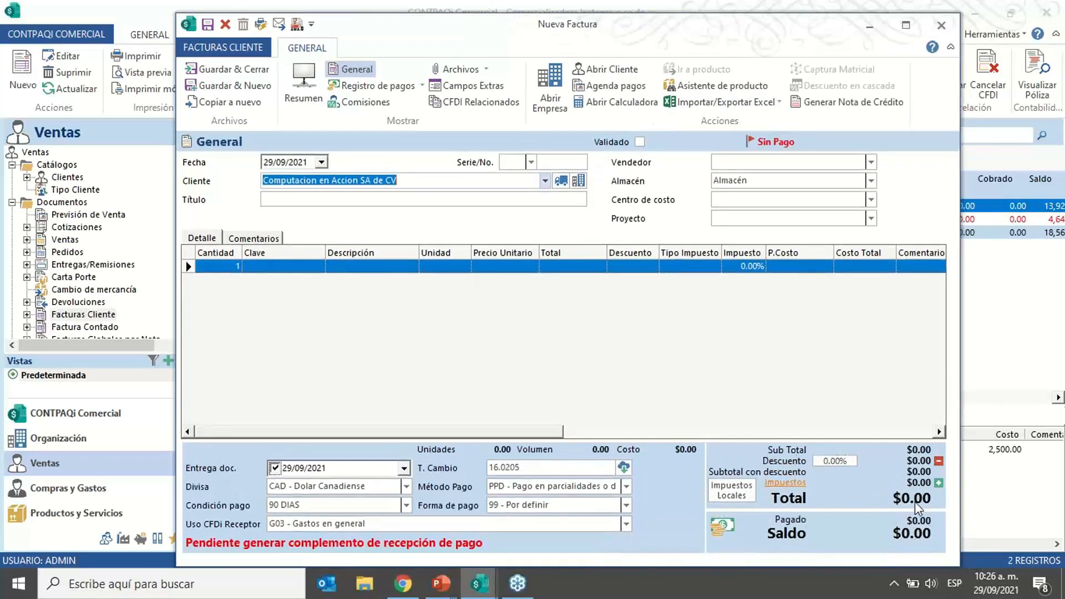
left_click_drag(781, 25, 773, 19)
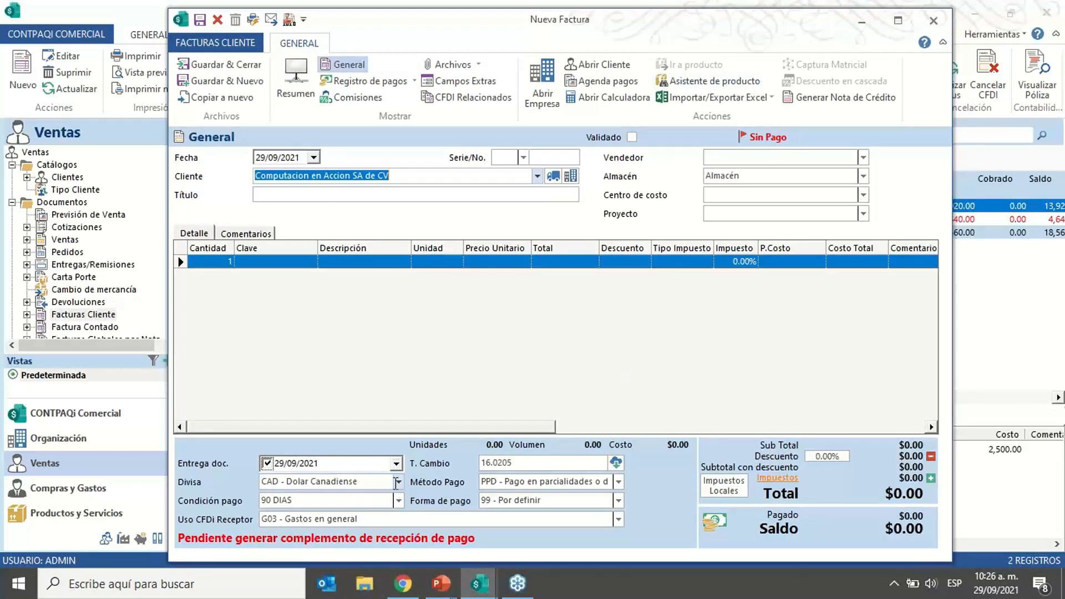
Step: Set the invoice's Método Pago to PUE - Pago en una sola exhibición and Forma de pago to 01 - Efectivo
left_click(619, 481)
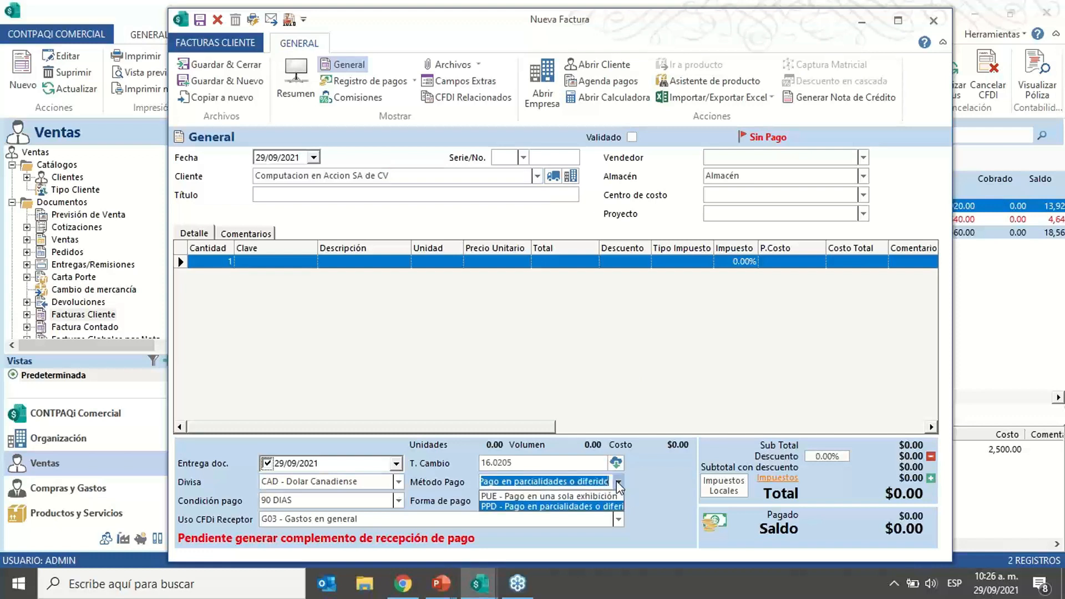
left_click(546, 496)
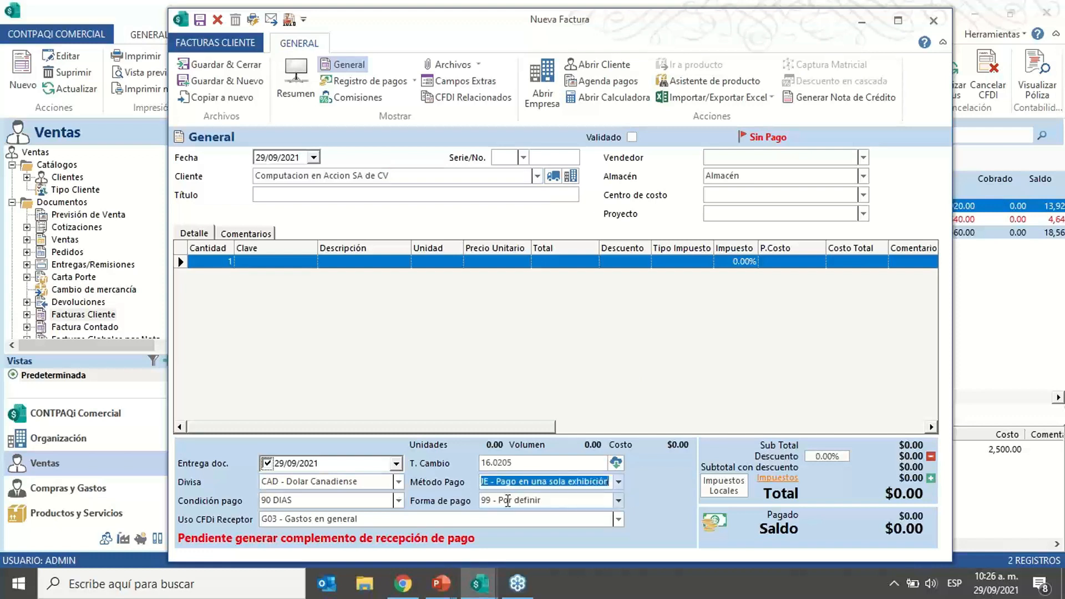
left_click(619, 501)
left_click_drag(617, 455, 626, 411)
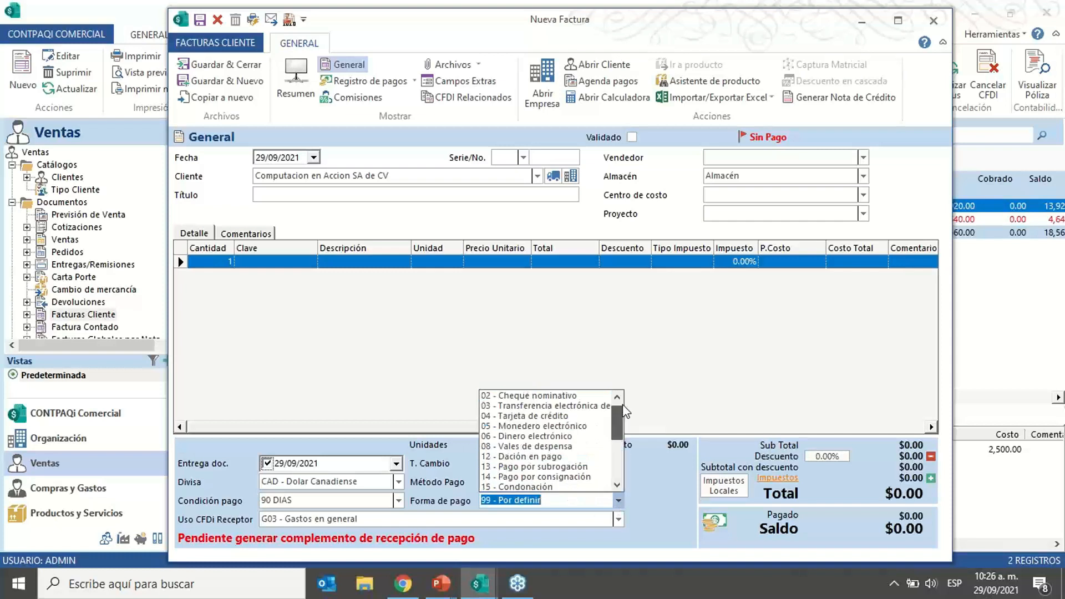
left_click(521, 395)
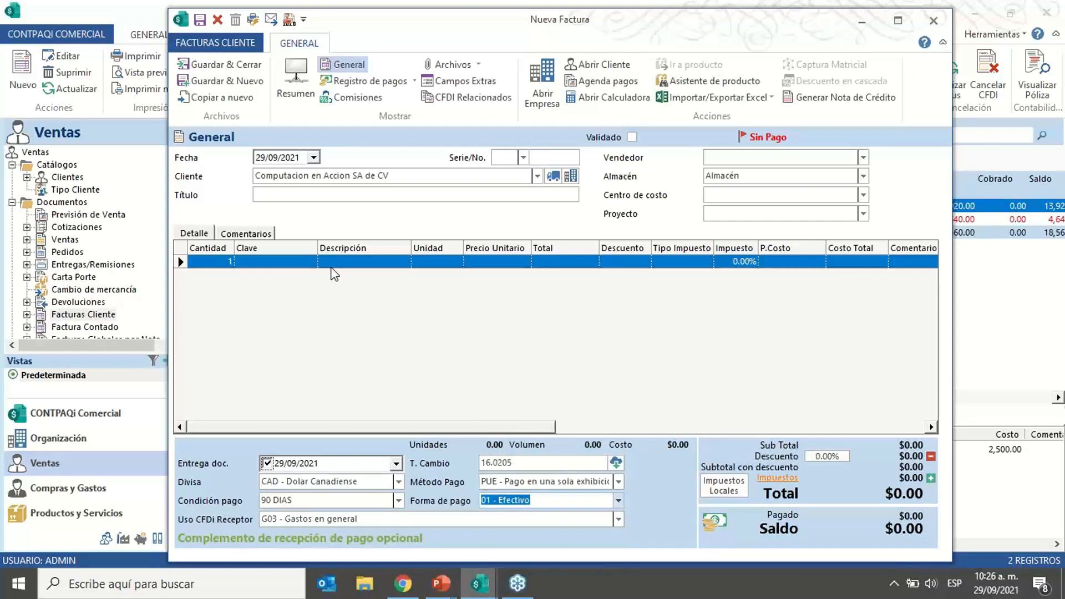
Step: Add the product Mesas de conferencia to the invoice detail using the Precio Público price list
left_click(358, 261)
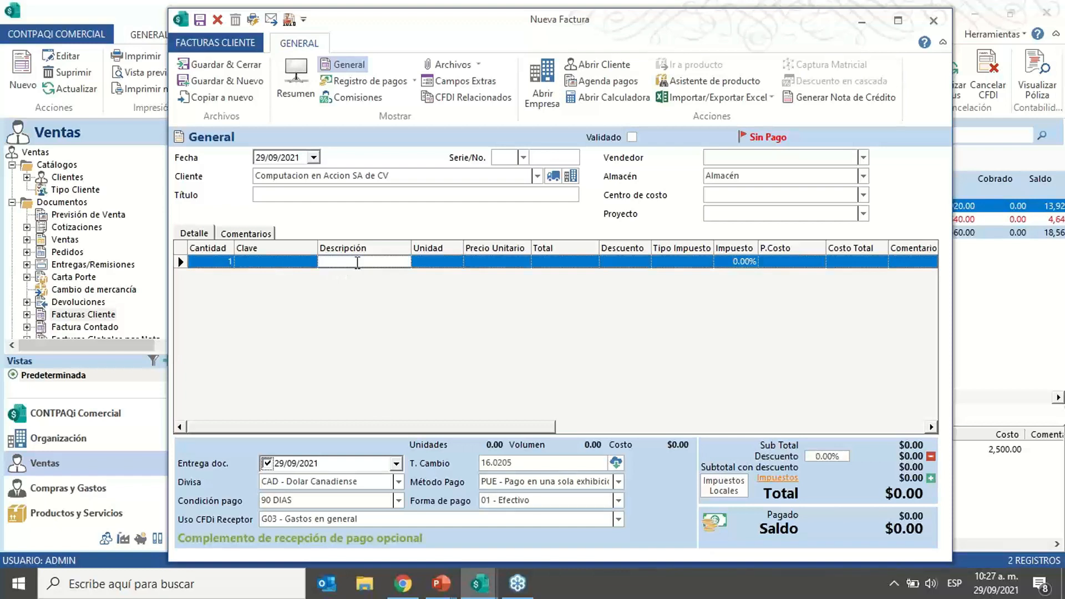
type("CON")
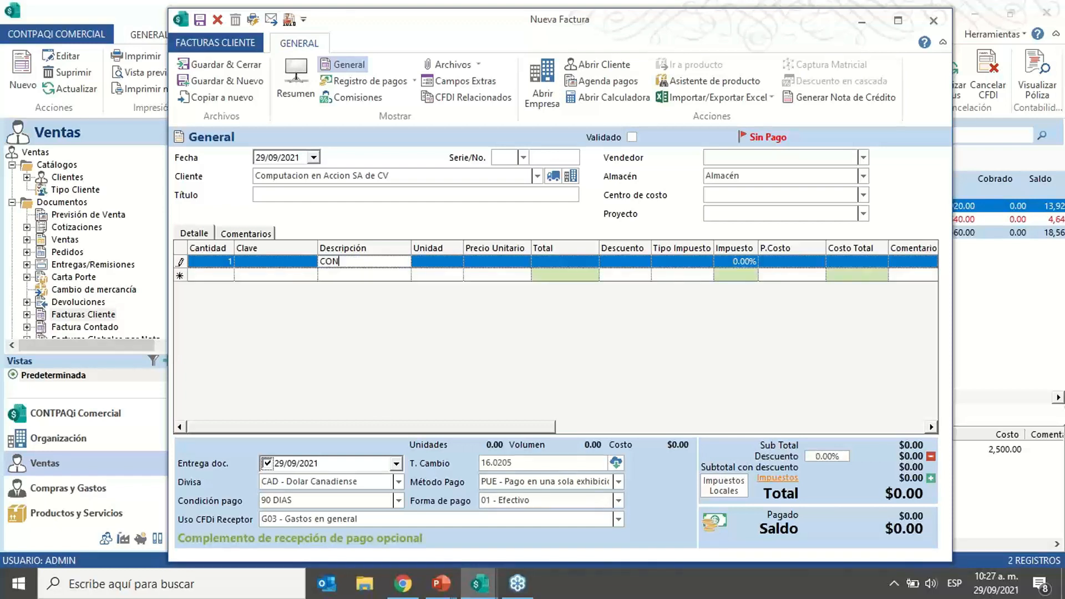
left_click(400, 277)
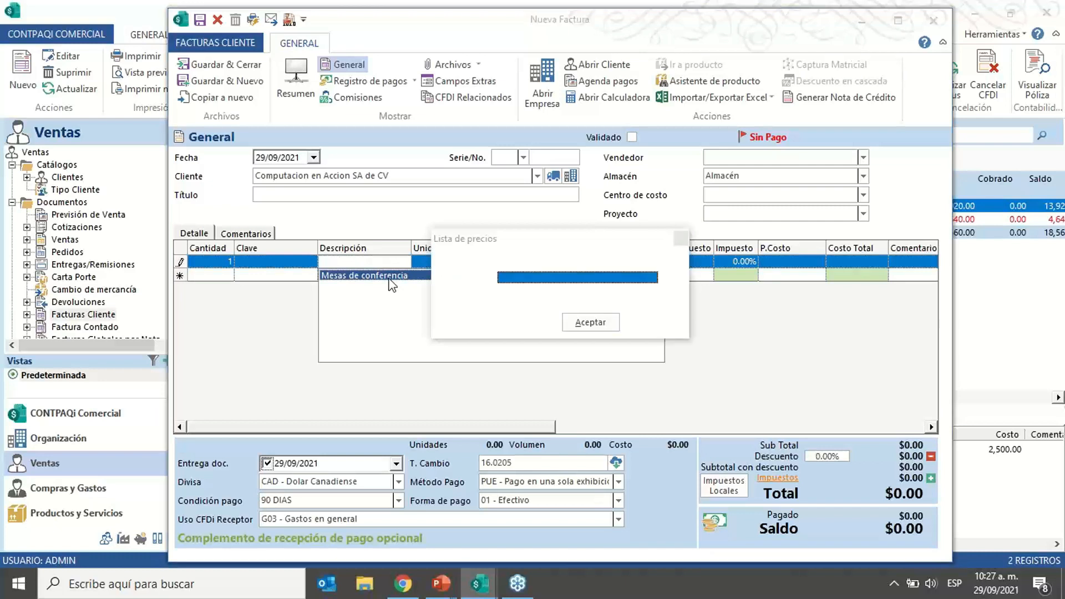
left_click(675, 276)
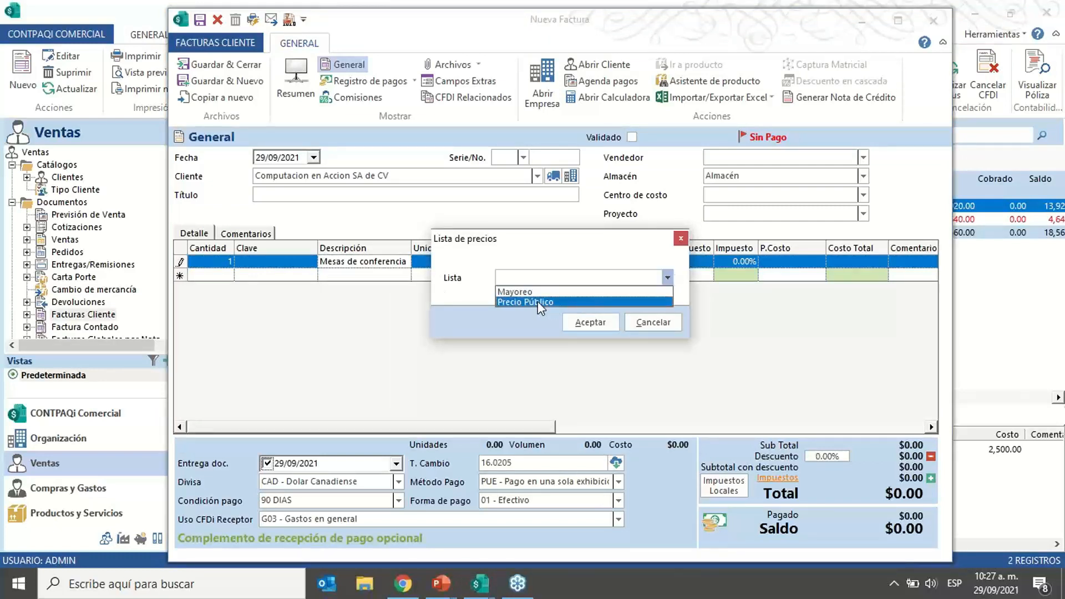
left_click(534, 302)
left_click(590, 320)
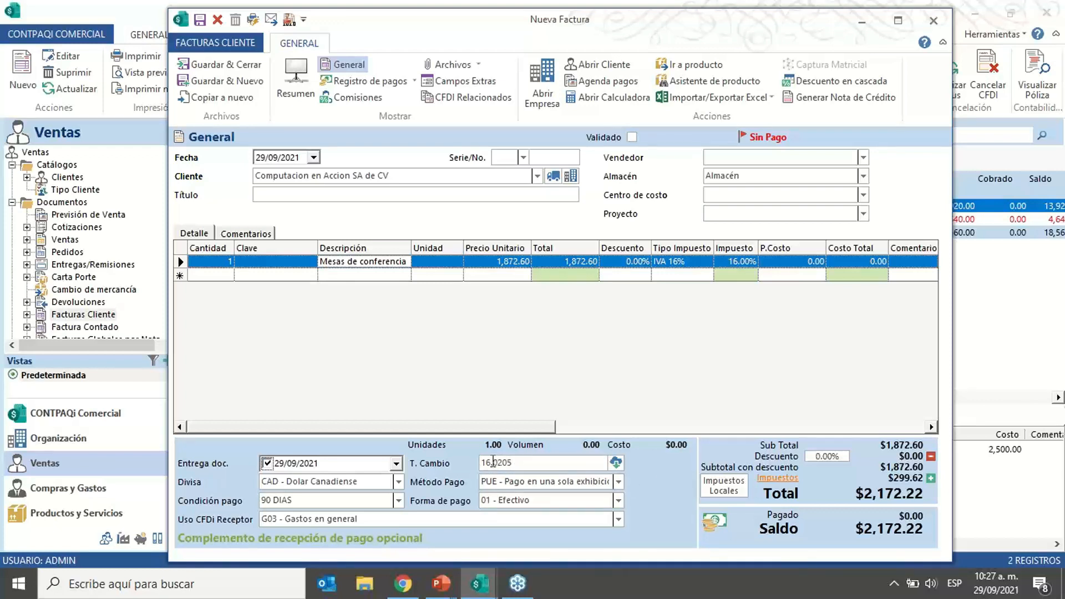
Step: Refresh the invoice's T. Cambio for CAD - Dolar Canadiense and agree to store the updated exchange rate
left_click_drag(521, 463, 487, 459)
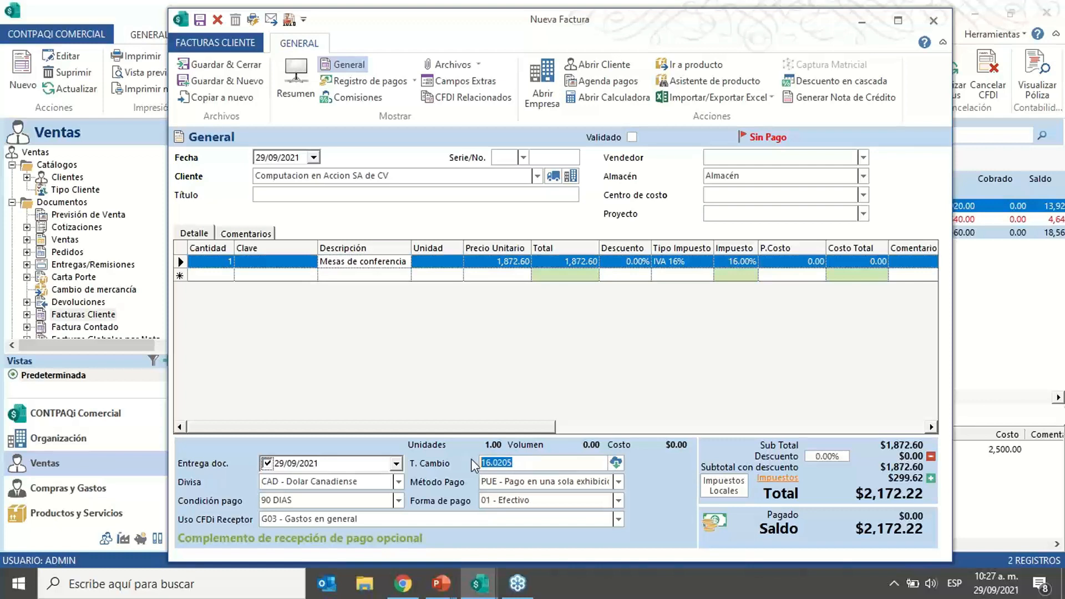
left_click(619, 464)
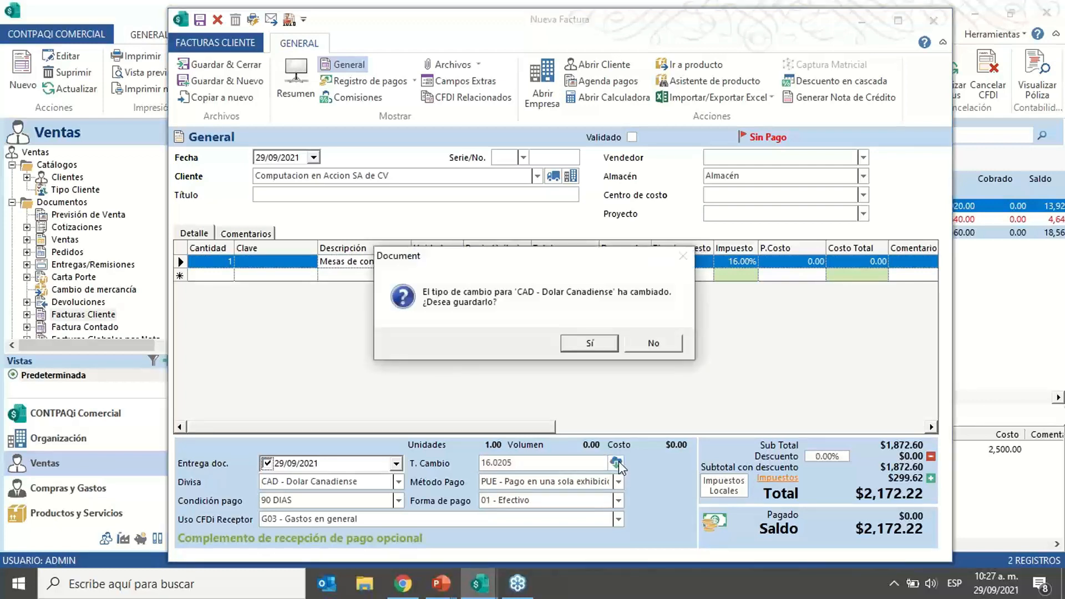
left_click(589, 345)
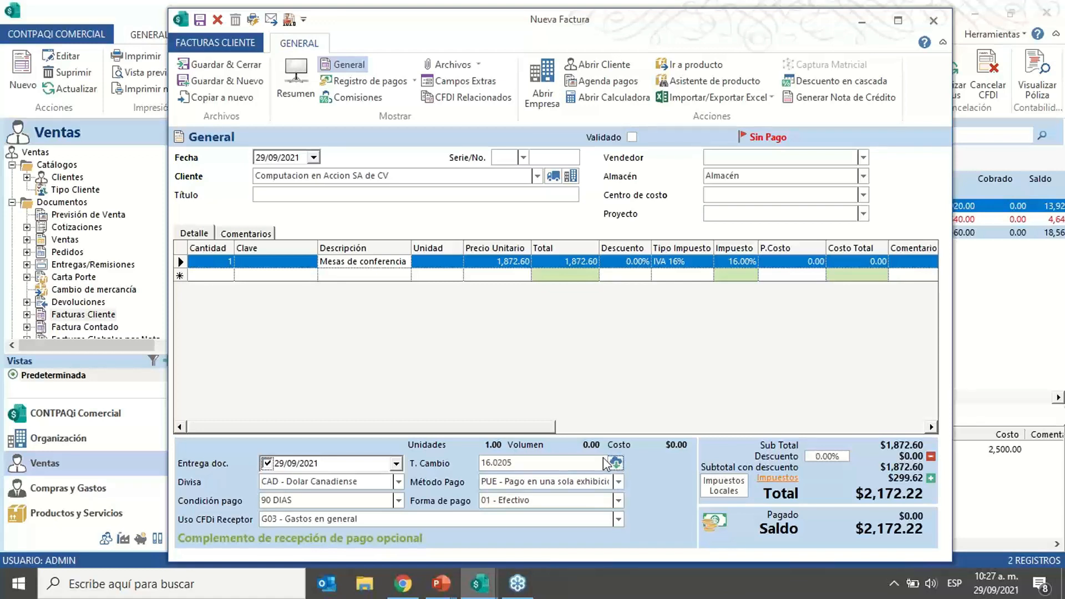
Step: Set the invoice's T. Cambio manually to 20.00 and store it, and refresh it back to the online CAD rate
left_click_drag(516, 463, 458, 461)
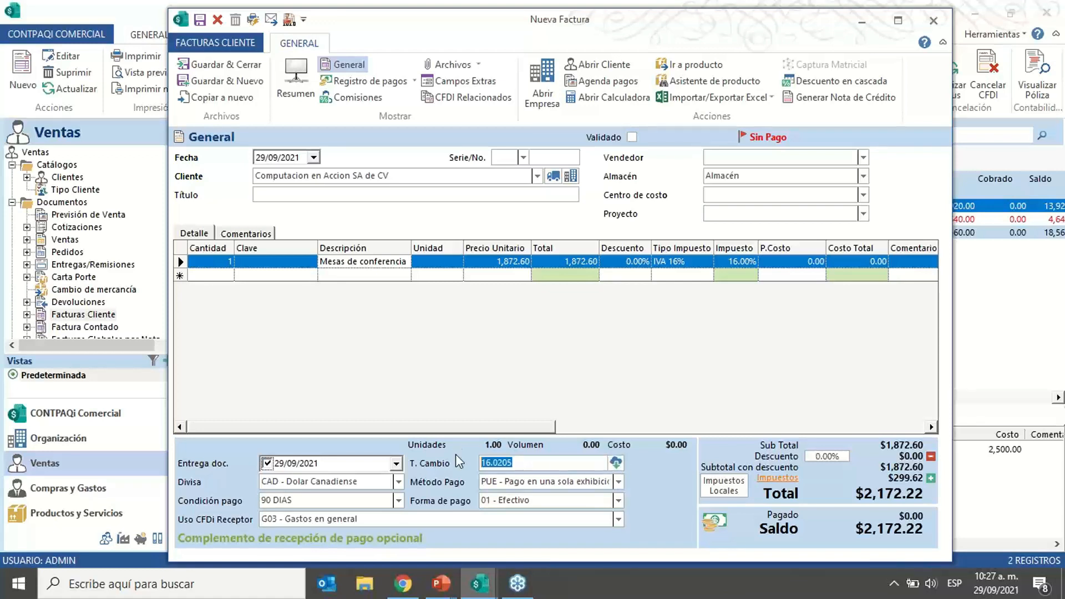
type("20.00")
key("Tab")
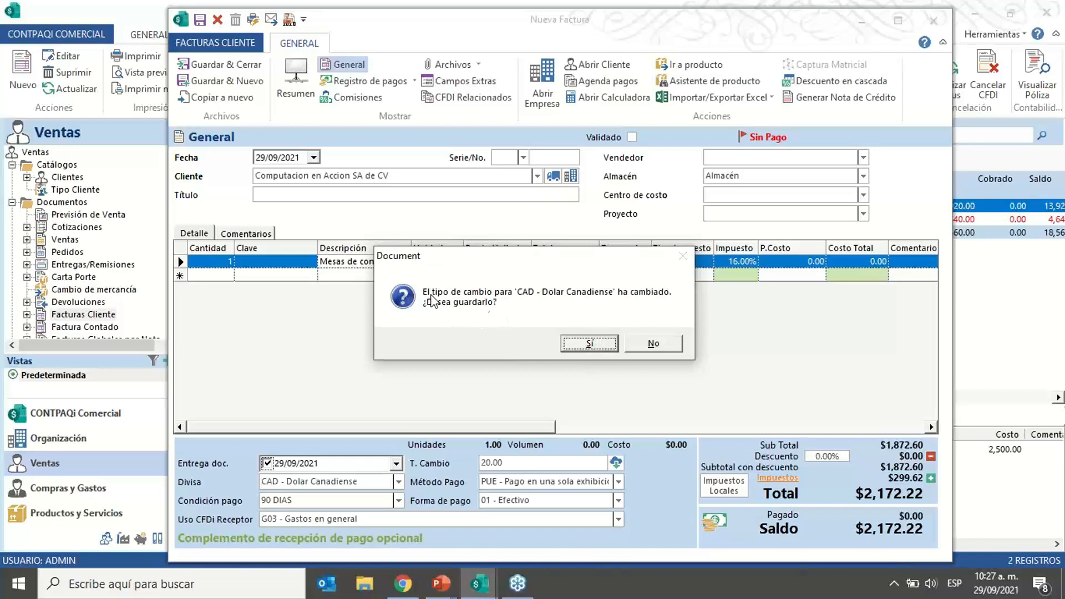
left_click(571, 343)
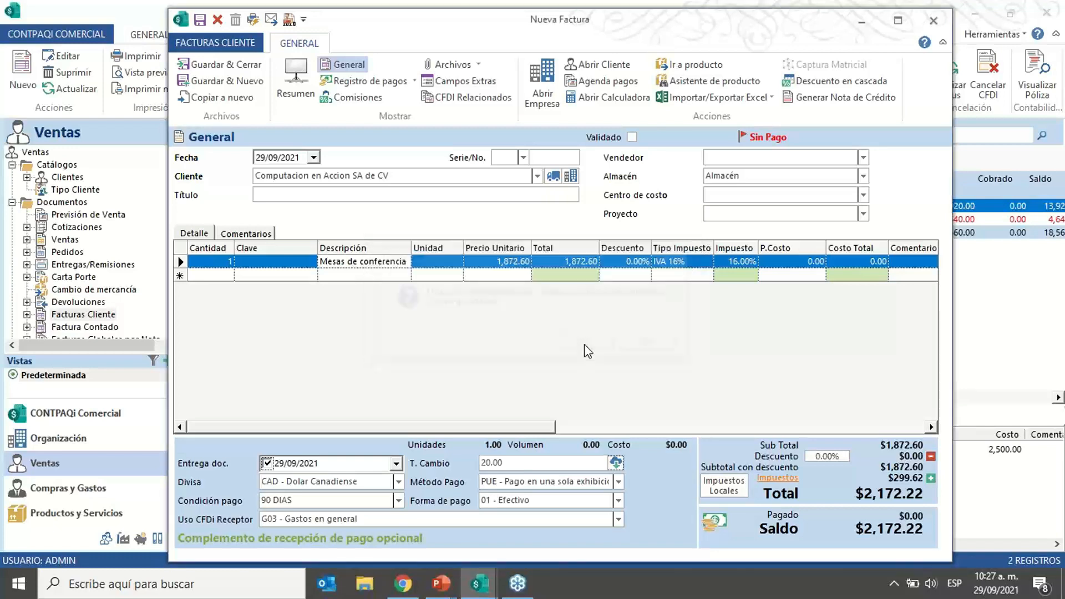
left_click(616, 462)
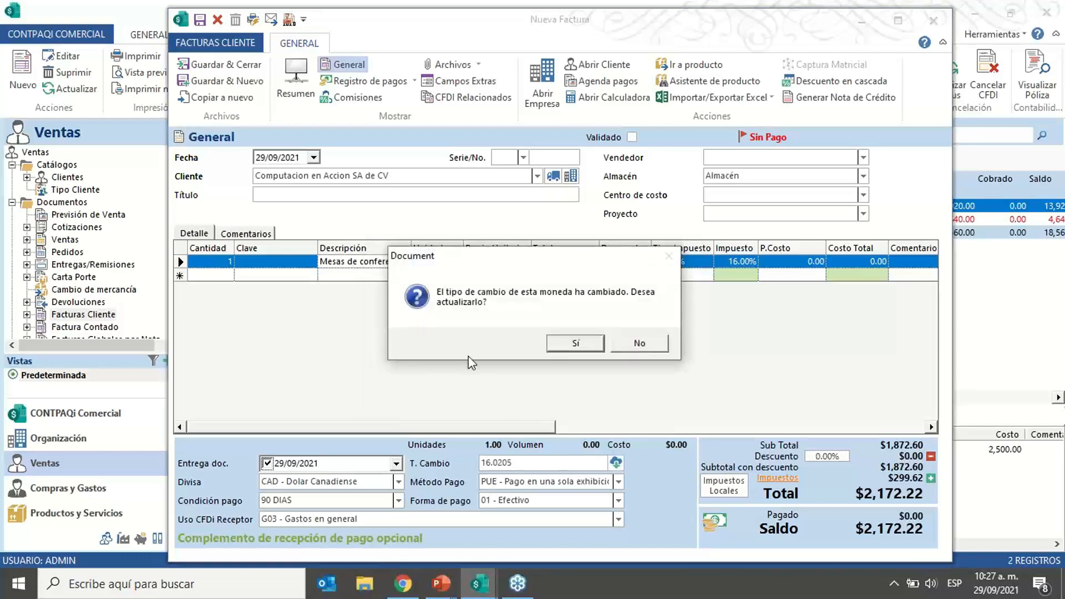
left_click(572, 343)
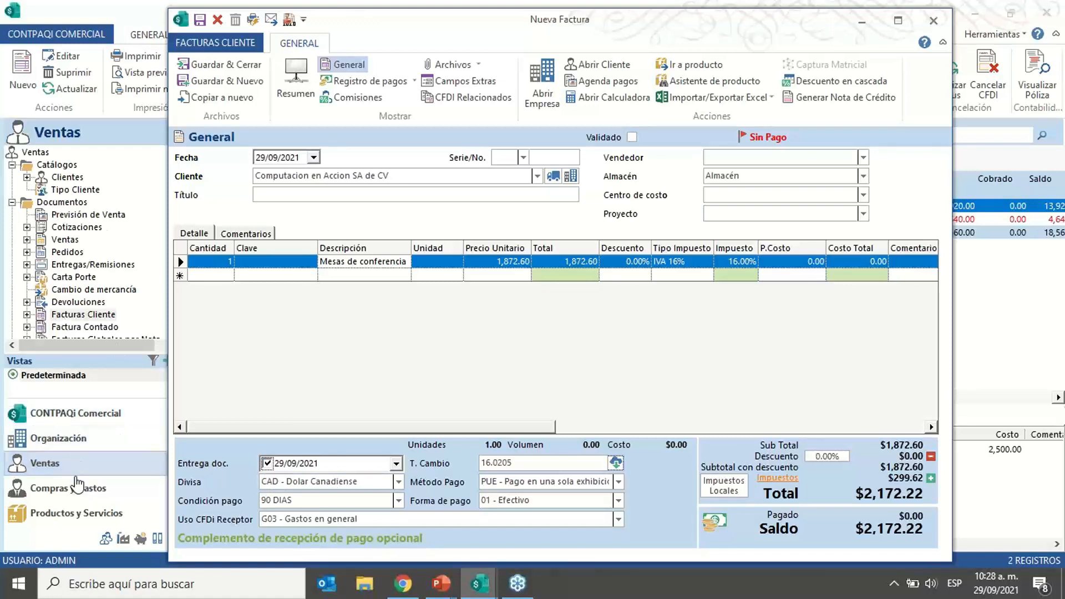
Step: Review the price lists of the product Mesas de conferencia in the Productos catalog and close its record
left_click(63, 517)
left_click(71, 189)
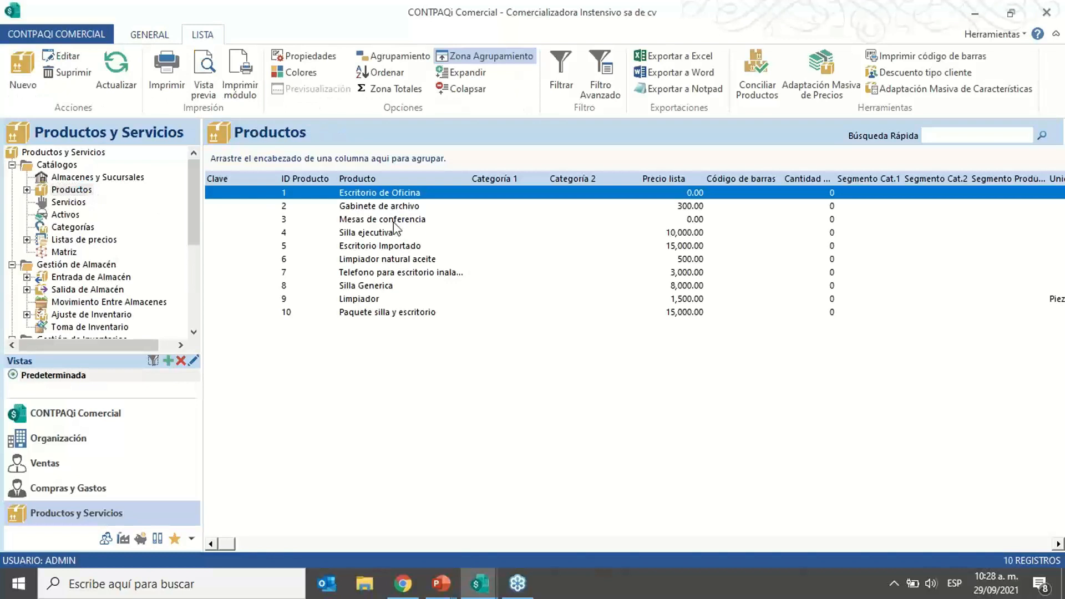
left_click(392, 220)
double_click(393, 219)
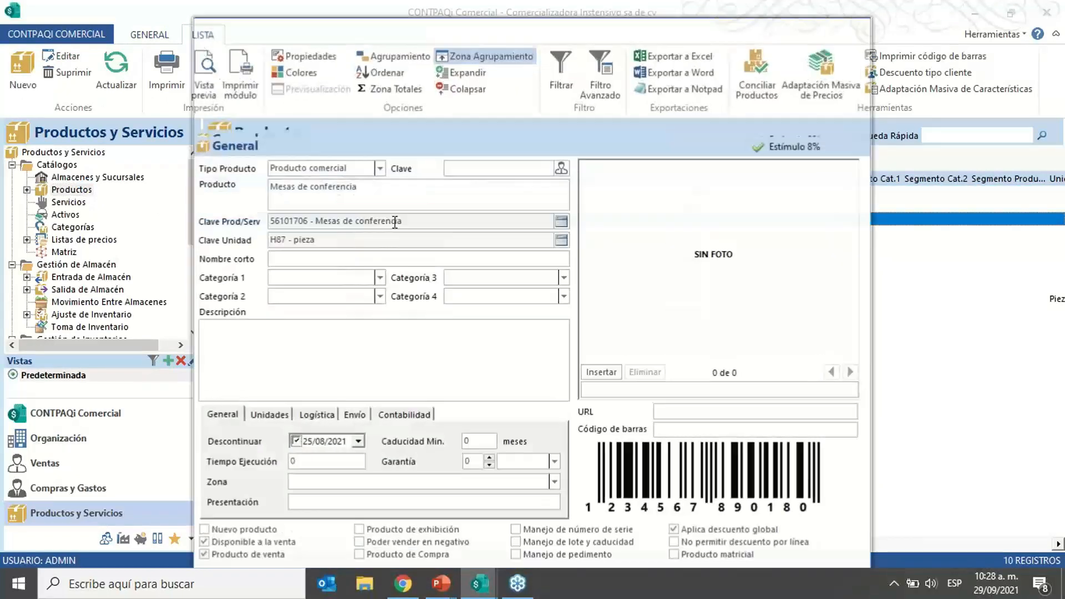
left_click(443, 103)
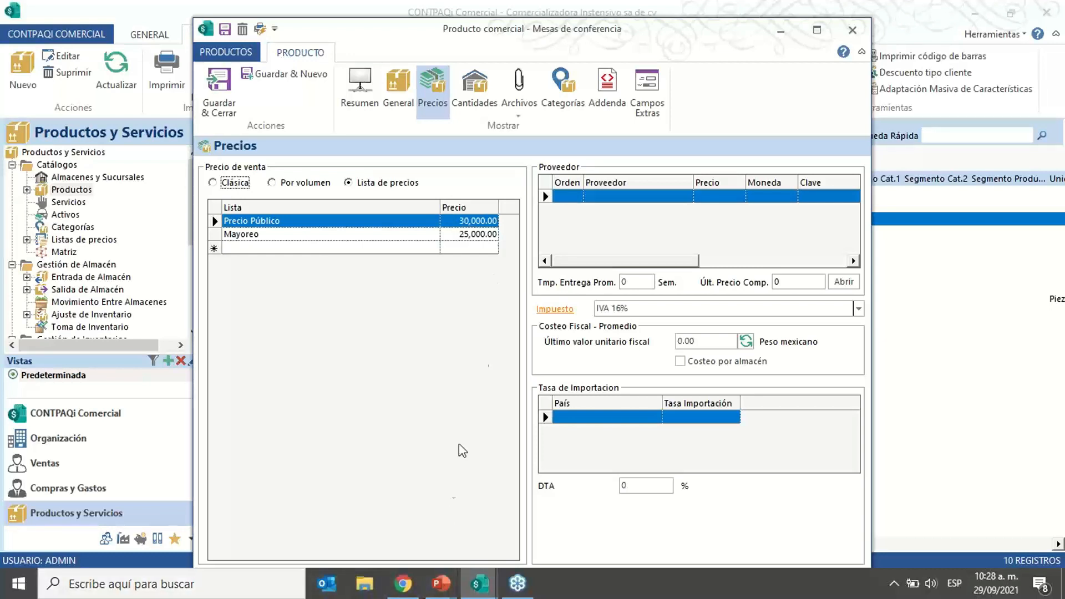
left_click(853, 31)
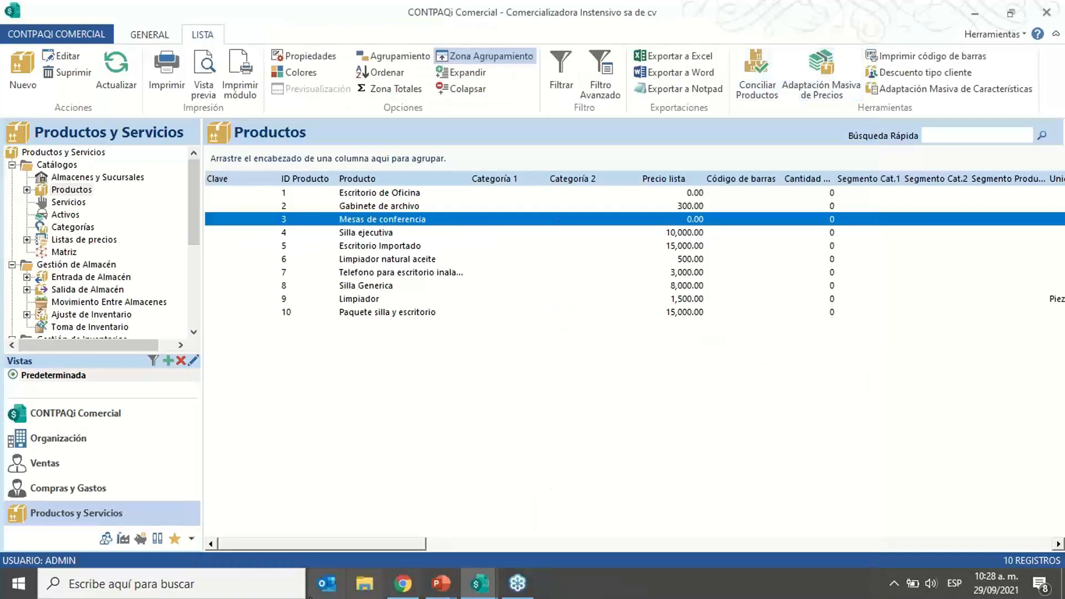
Step: Return to the open CAD invoice and stamp it with the Factura print format, declining to view the accounting póliza
left_click(244, 586)
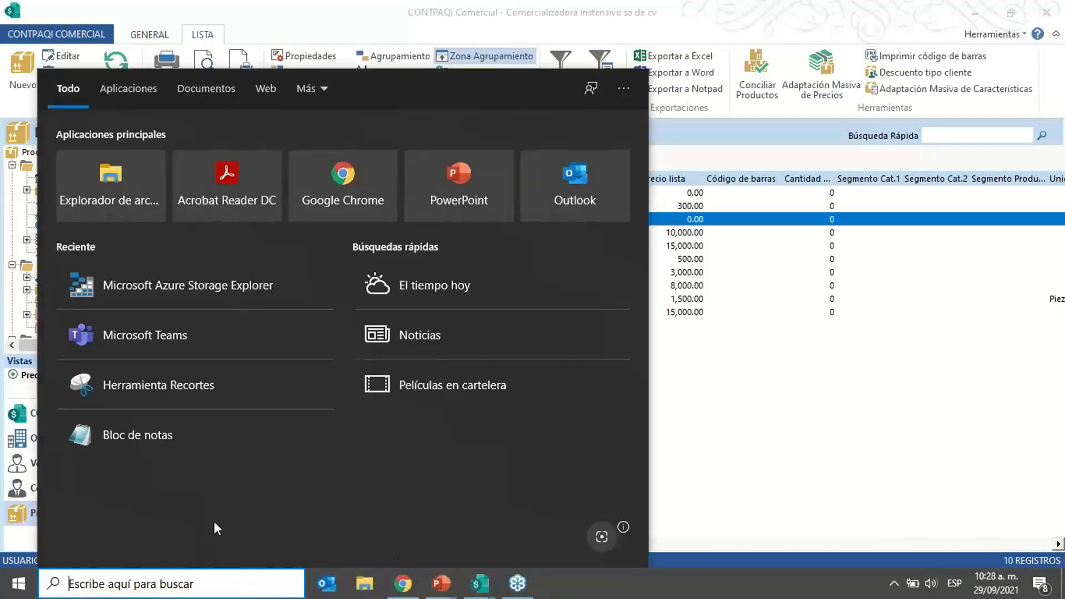
left_click(480, 584)
left_click(566, 486)
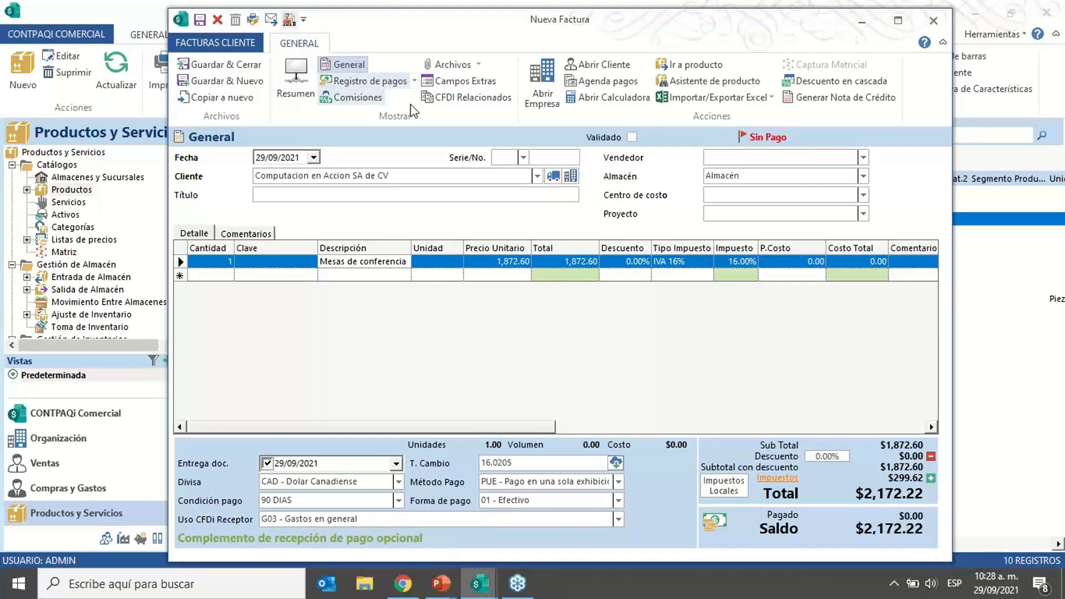
left_click(287, 22)
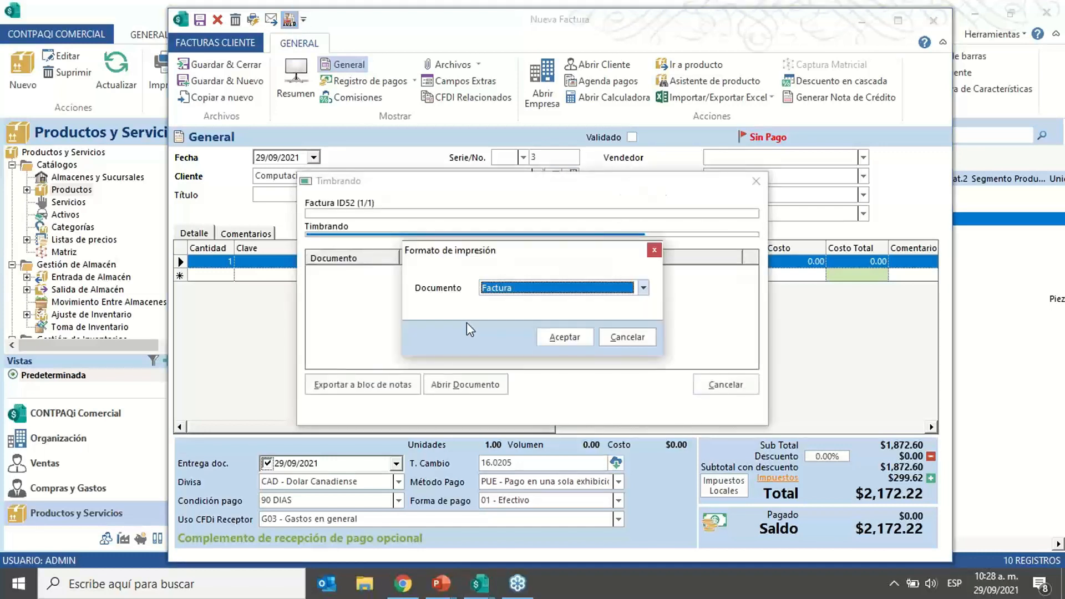
left_click(642, 288)
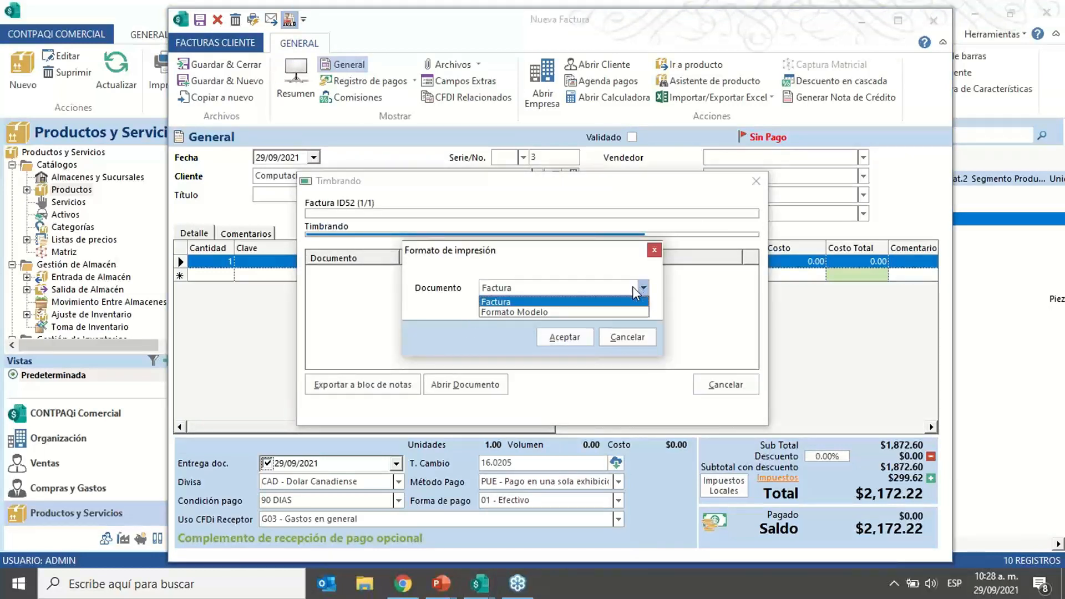
left_click(565, 337)
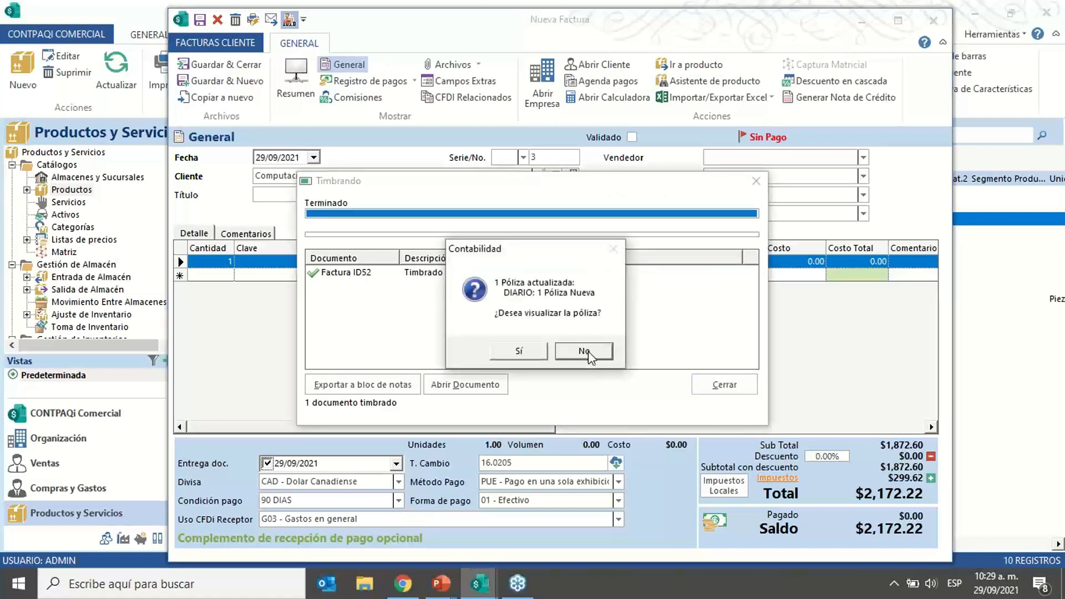
left_click(589, 350)
left_click(725, 384)
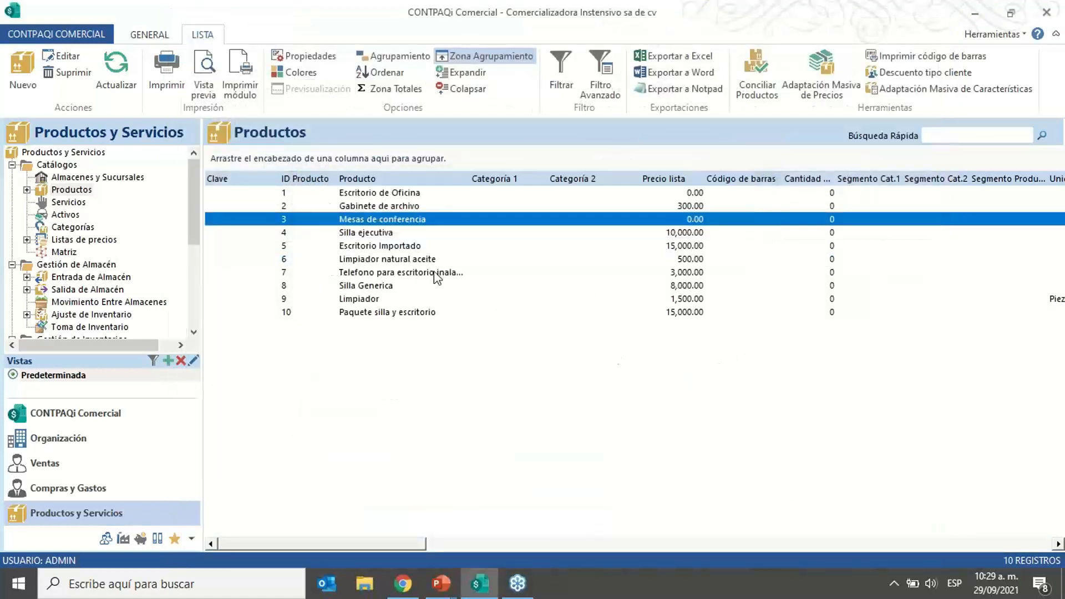
Step: Check the currency, exchange rate and base amount in the XML of the stamped Computacion en Accion invoice from Facturas Cliente
left_click(61, 461)
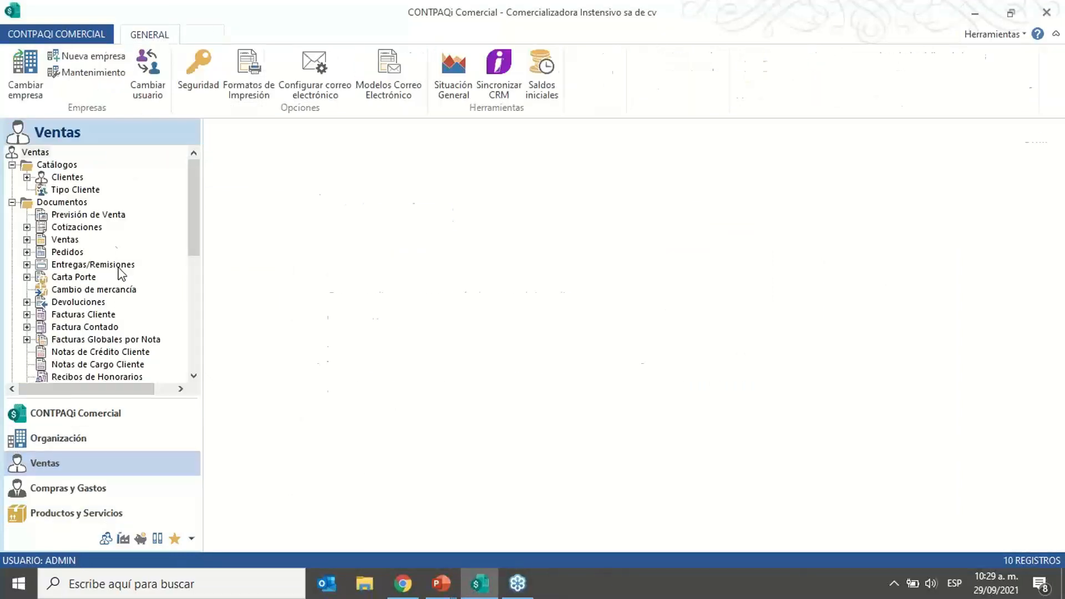
left_click(99, 315)
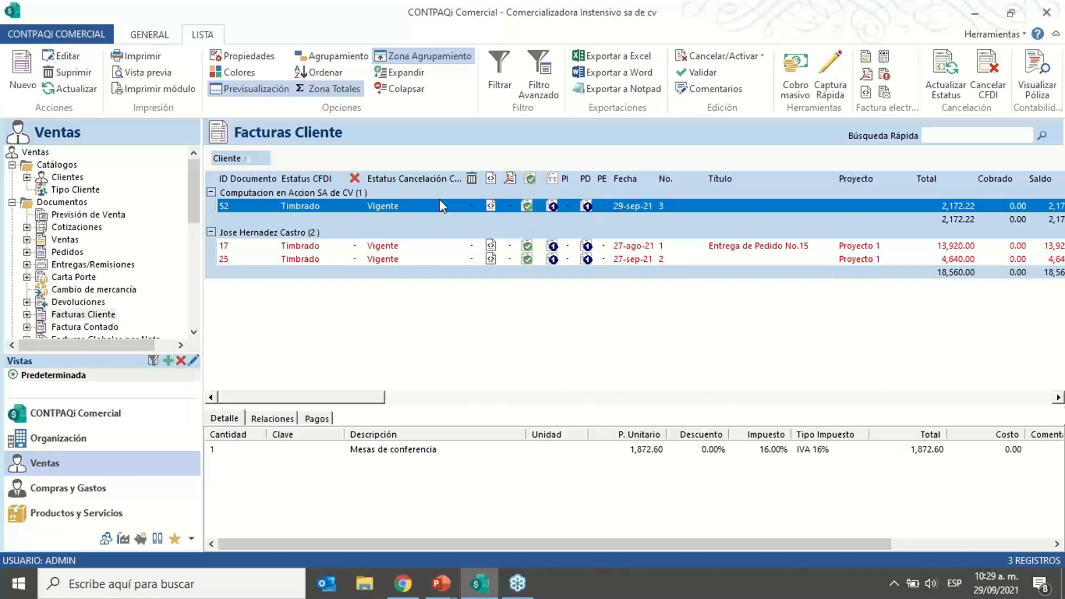
left_click(647, 247)
left_click(630, 206)
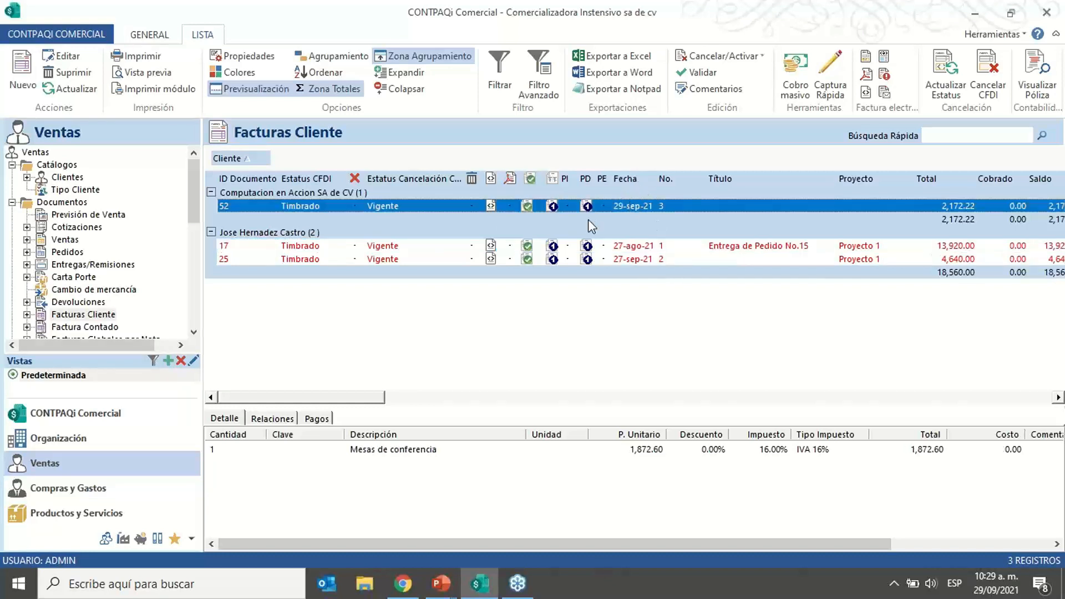
left_click(866, 95)
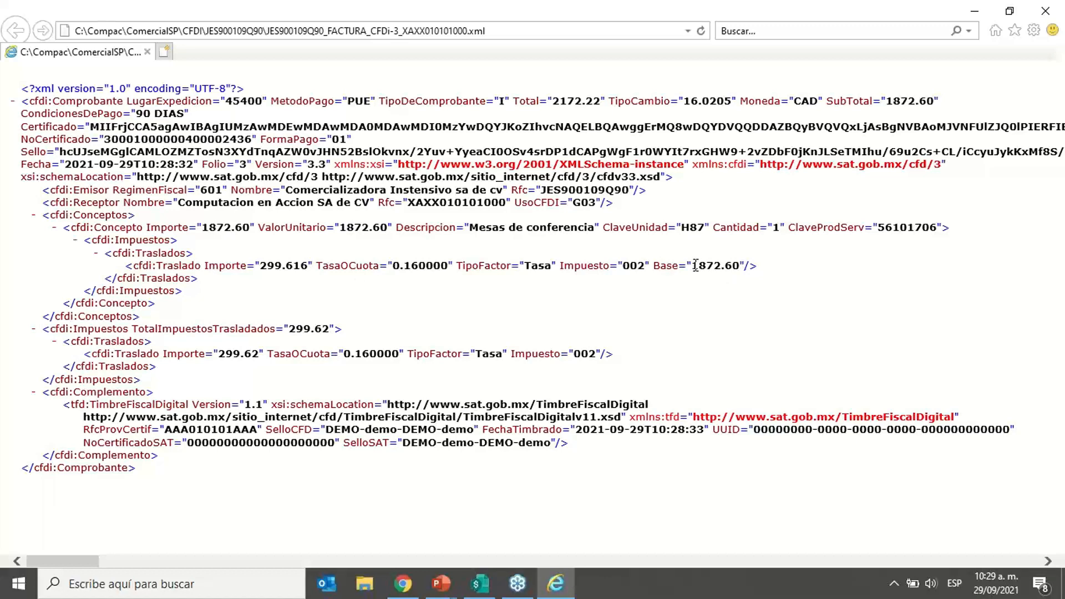
left_click_drag(695, 267, 740, 266)
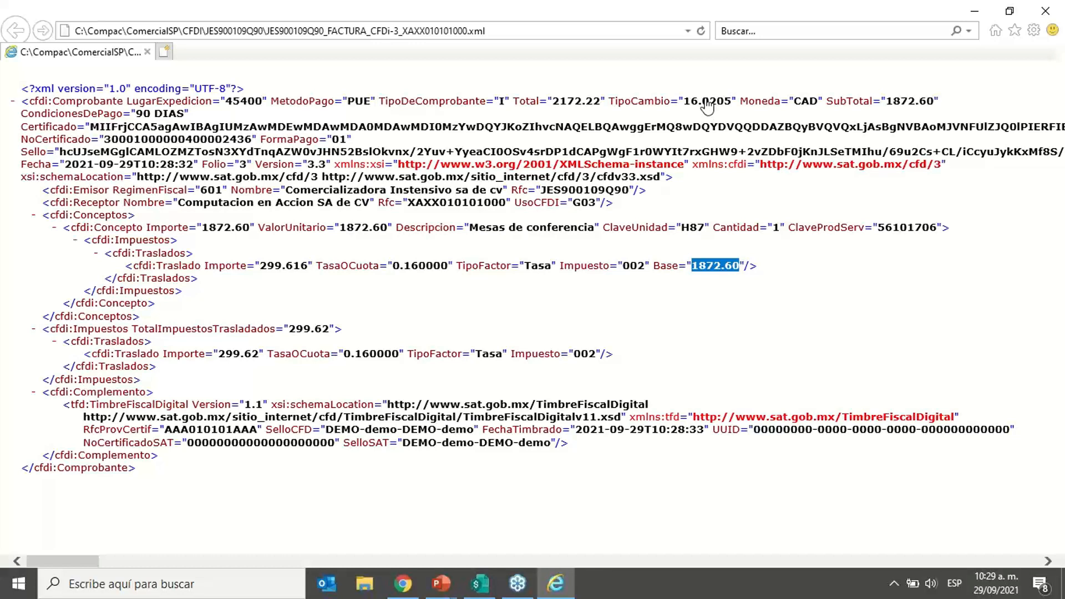
left_click(1045, 11)
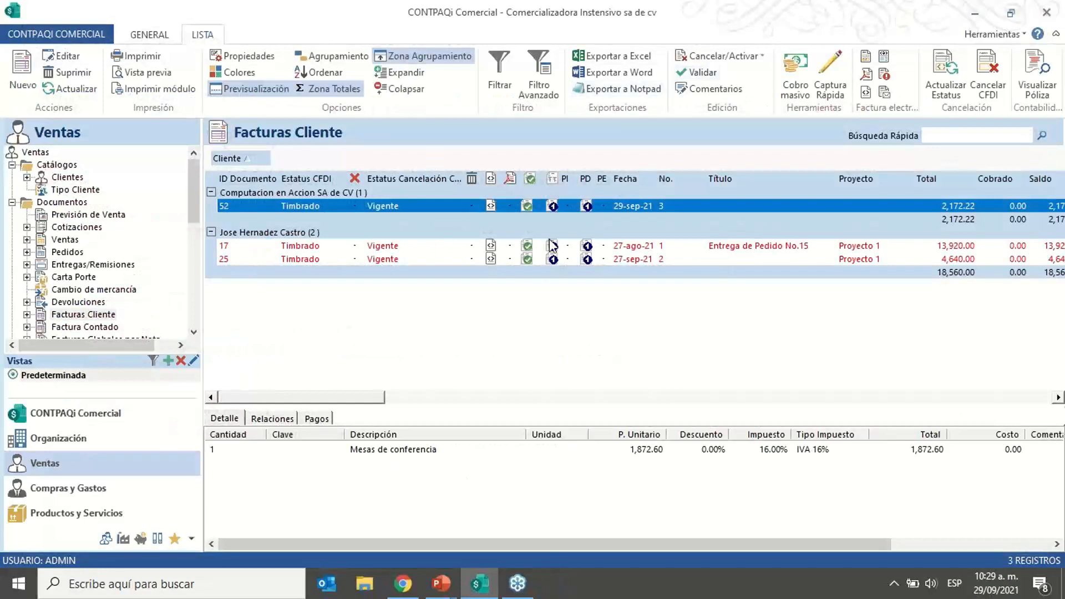
Step: Create another invoice in Facturas Cliente for Computacion en Accion SA de CV
left_click(23, 68)
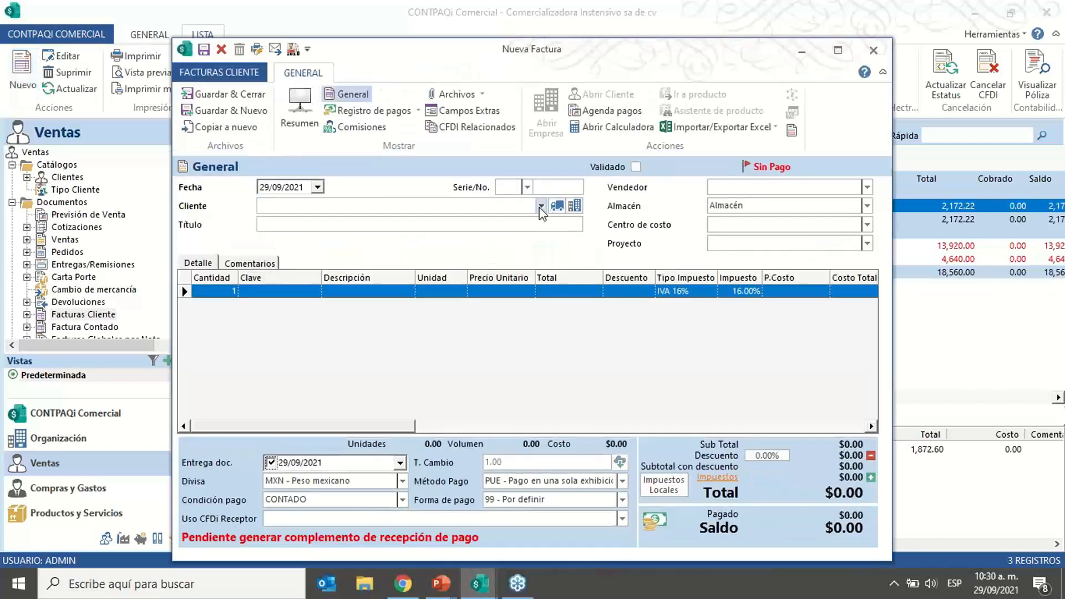
left_click(541, 209)
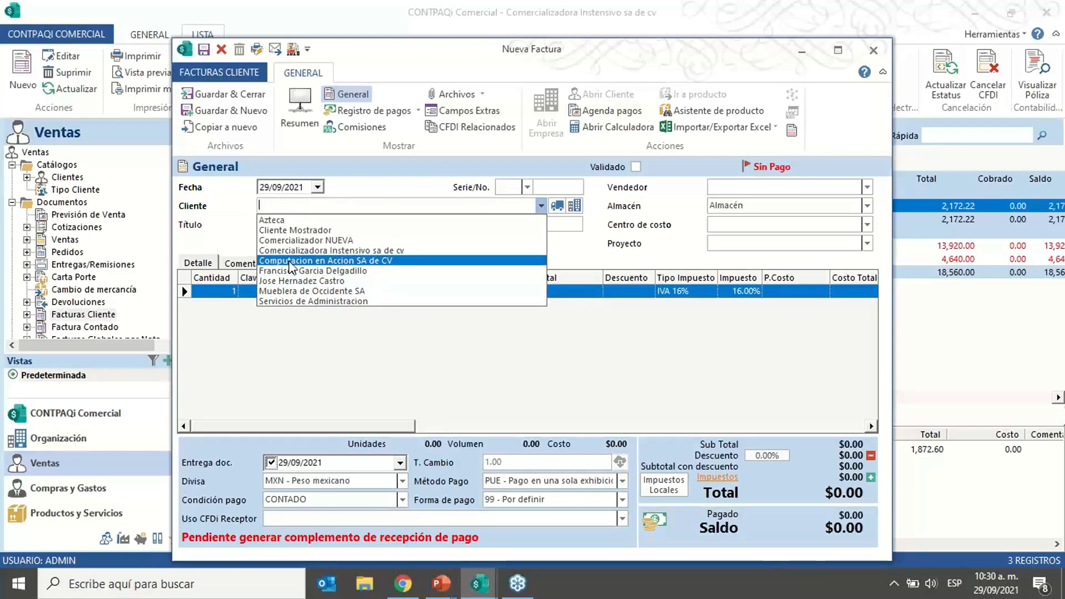
left_click(289, 265)
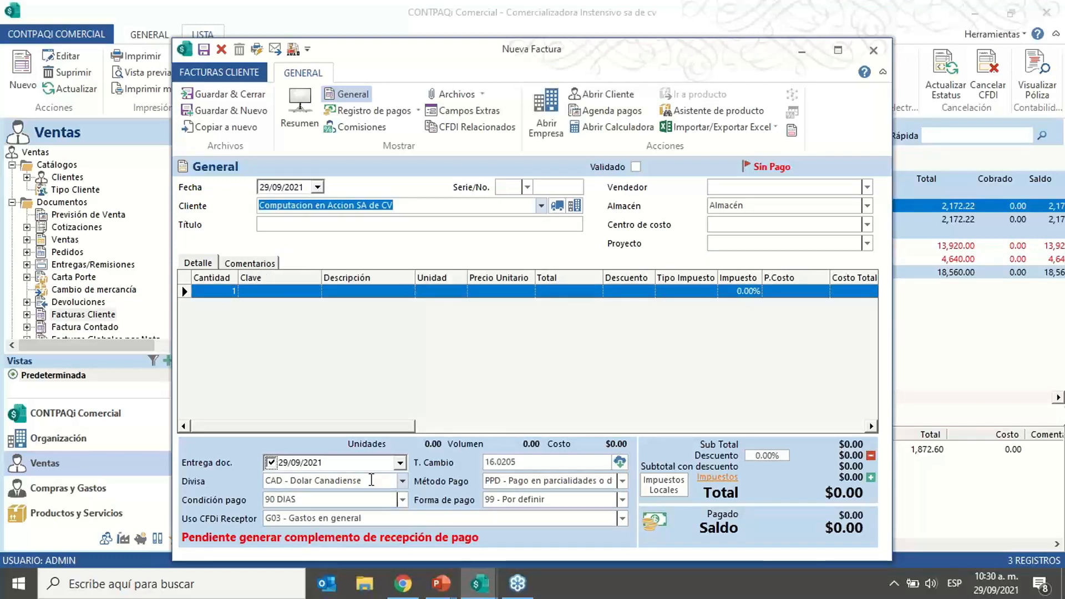
Step: Add Mesas de conferencia to the new invoice's detail with the Precio Público price list
left_click(387, 292)
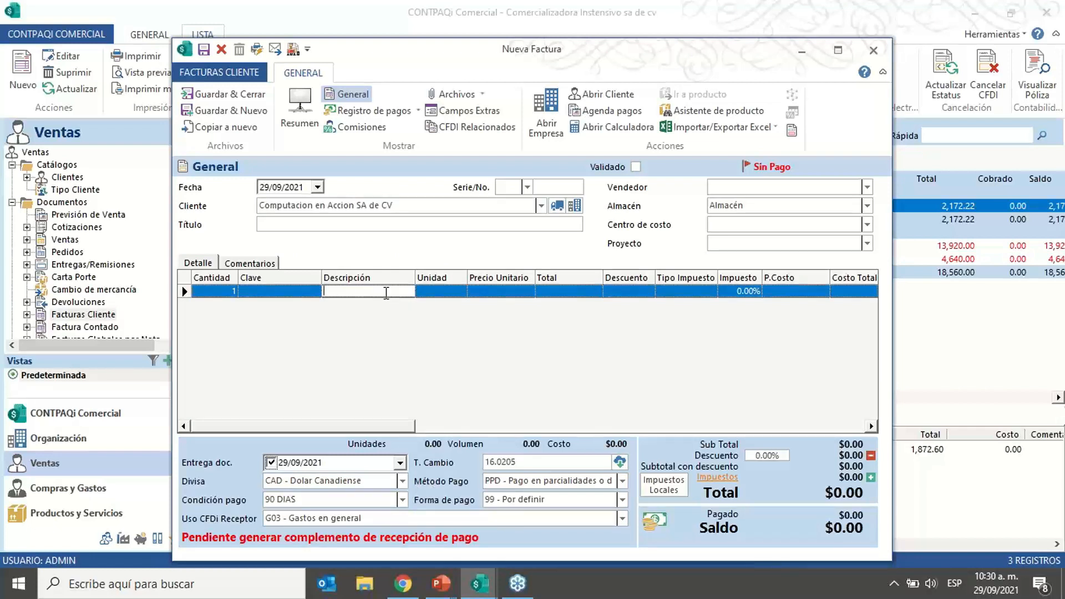
type("CONF")
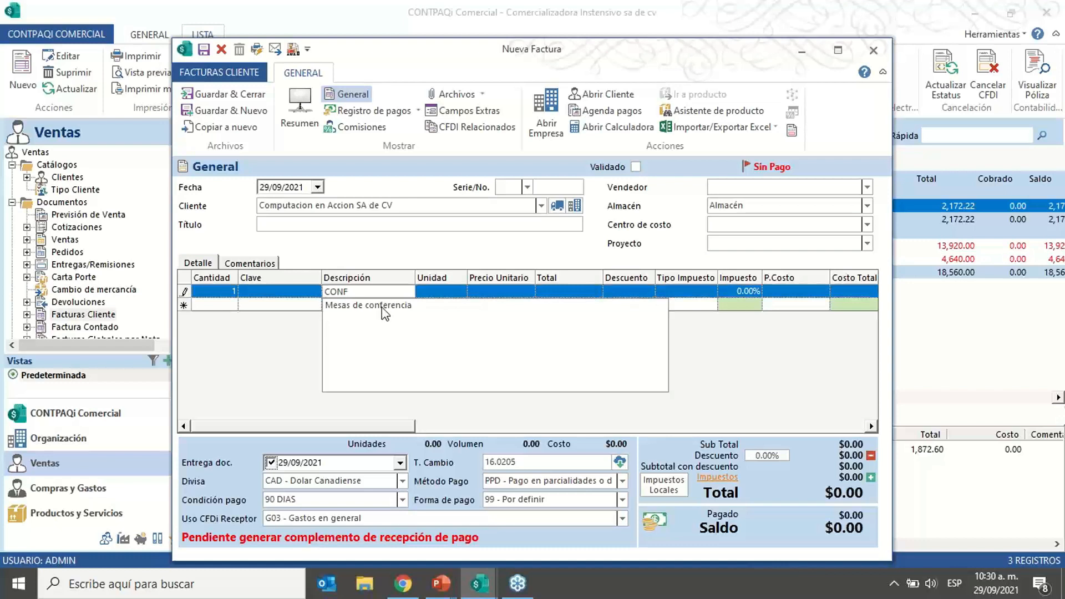
left_click(384, 304)
left_click(639, 292)
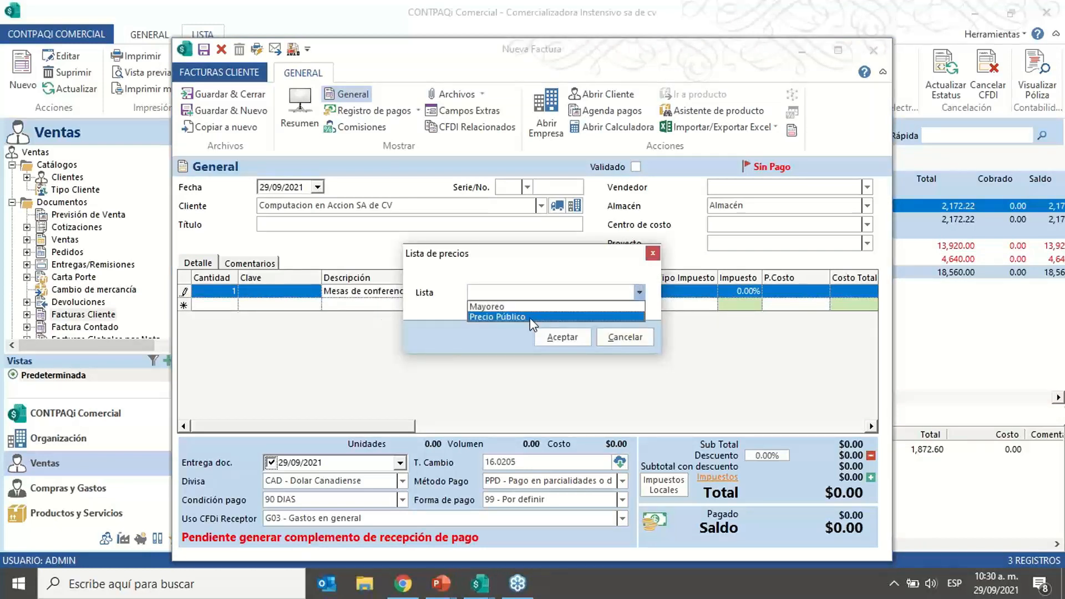
left_click(500, 312)
left_click(562, 337)
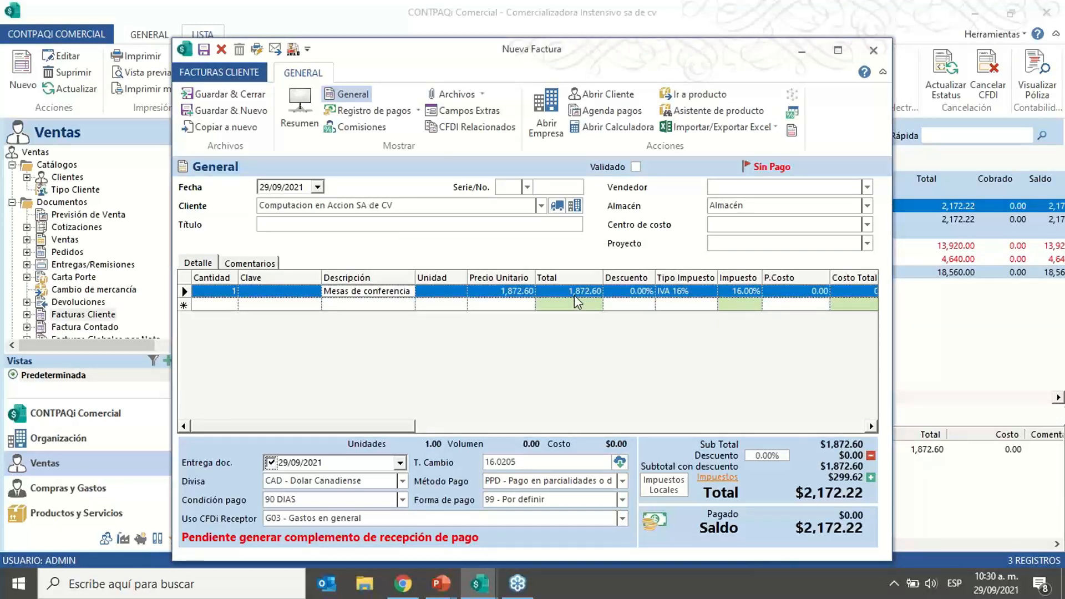
Step: Change the invoice's Divisa to MXN - Peso mexicano, adapting the product prices to the new rate, and save and close it
left_click(402, 480)
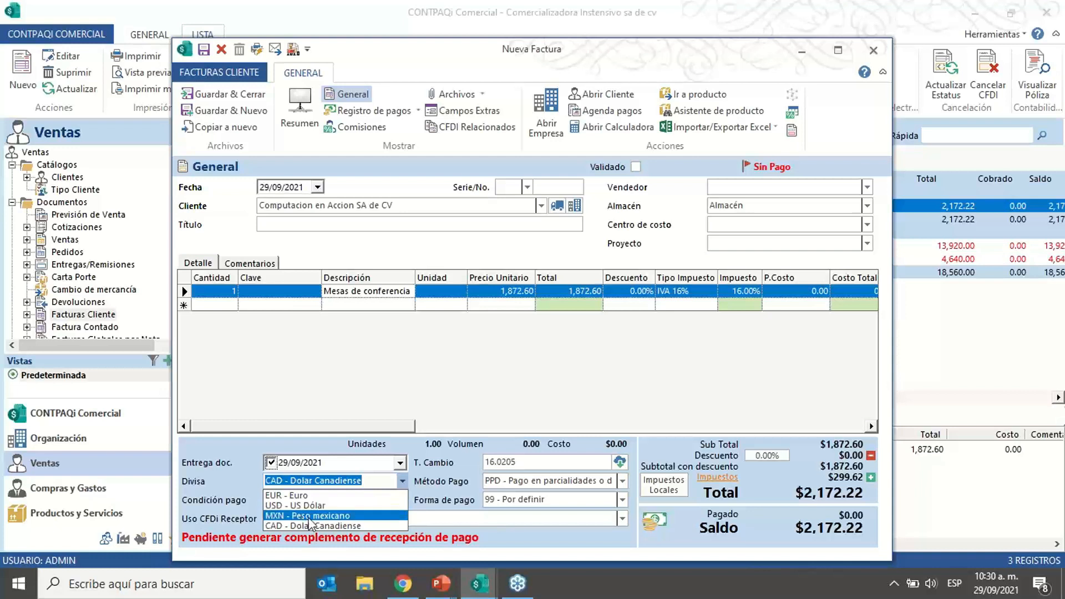
left_click(305, 516)
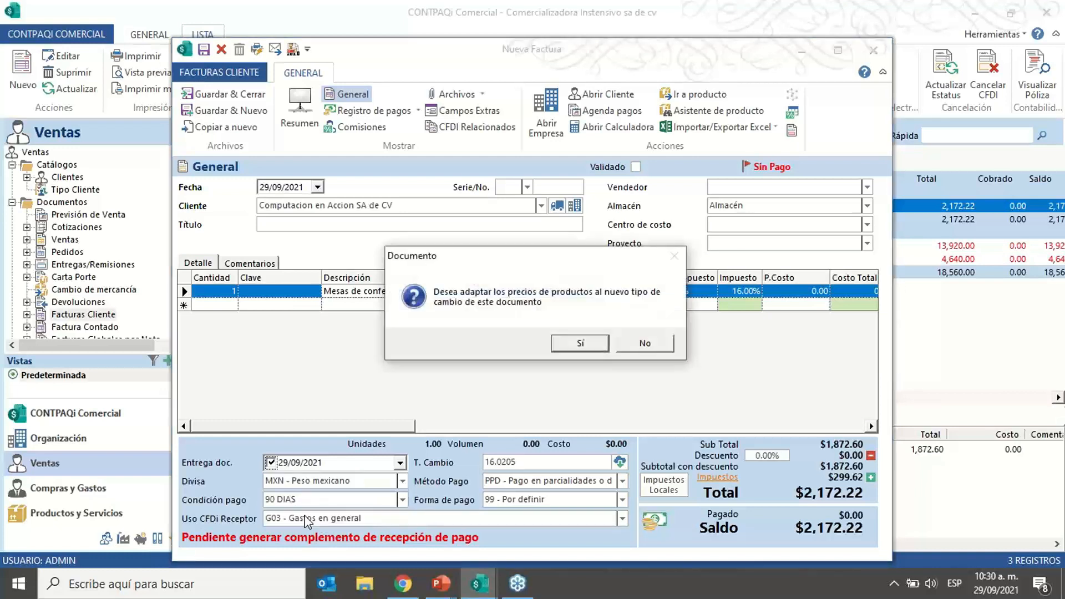
left_click(580, 343)
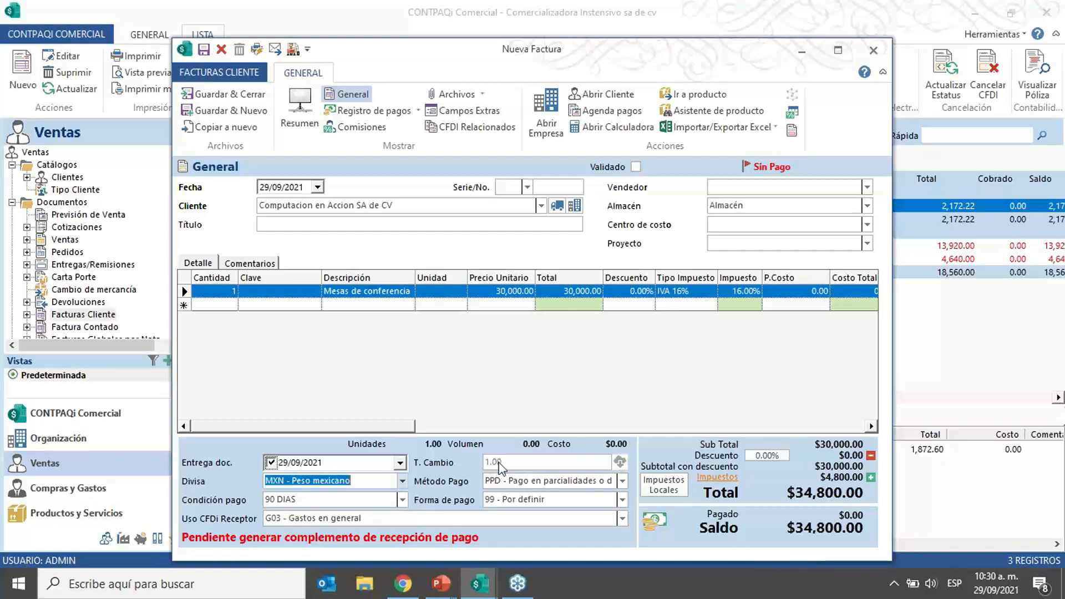
left_click(503, 466)
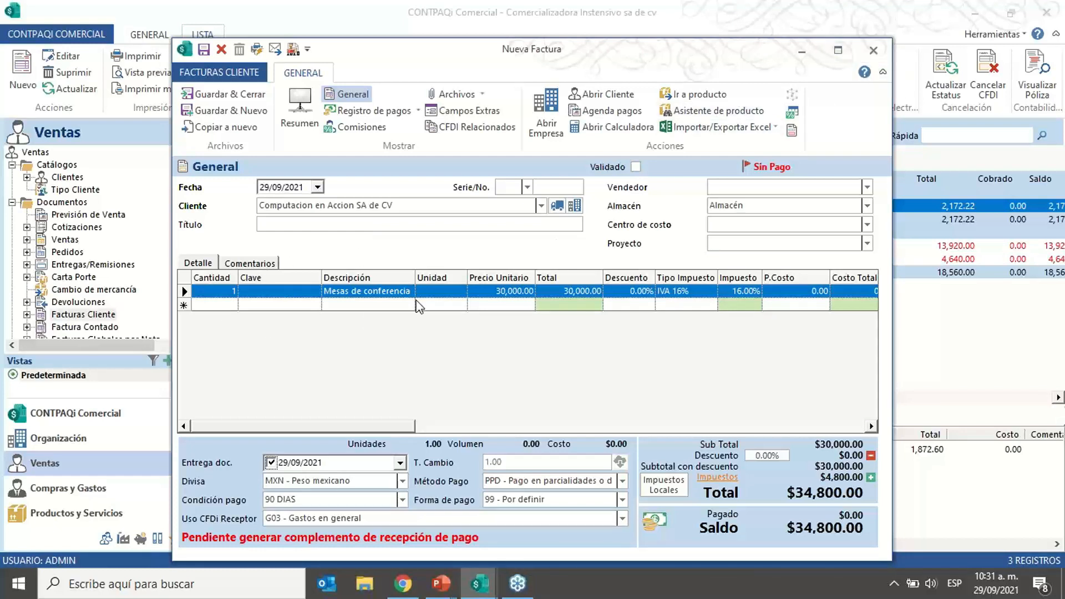
left_click(221, 97)
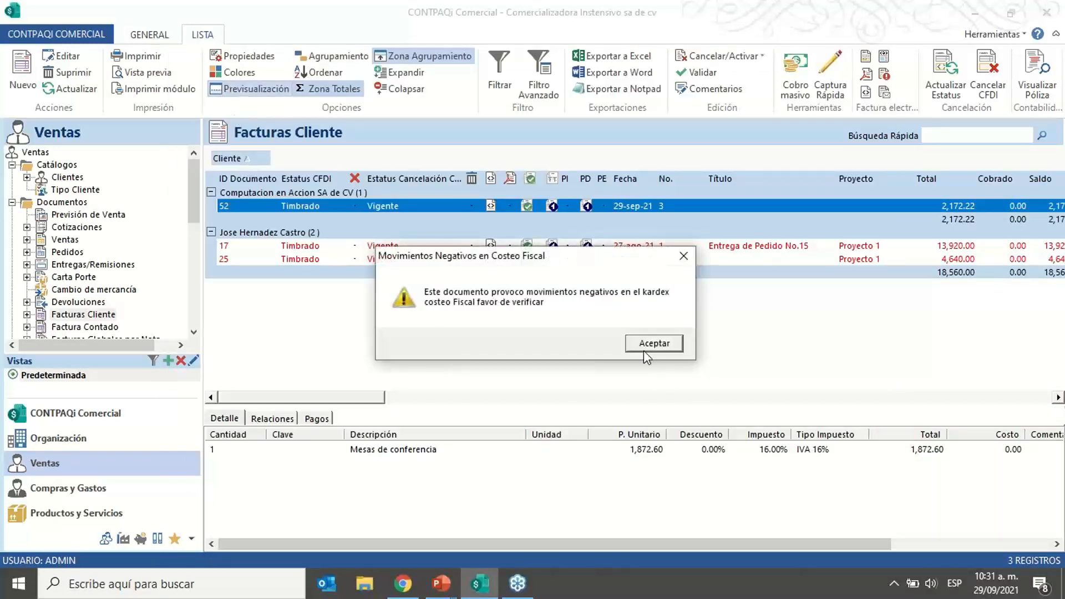
left_click(646, 345)
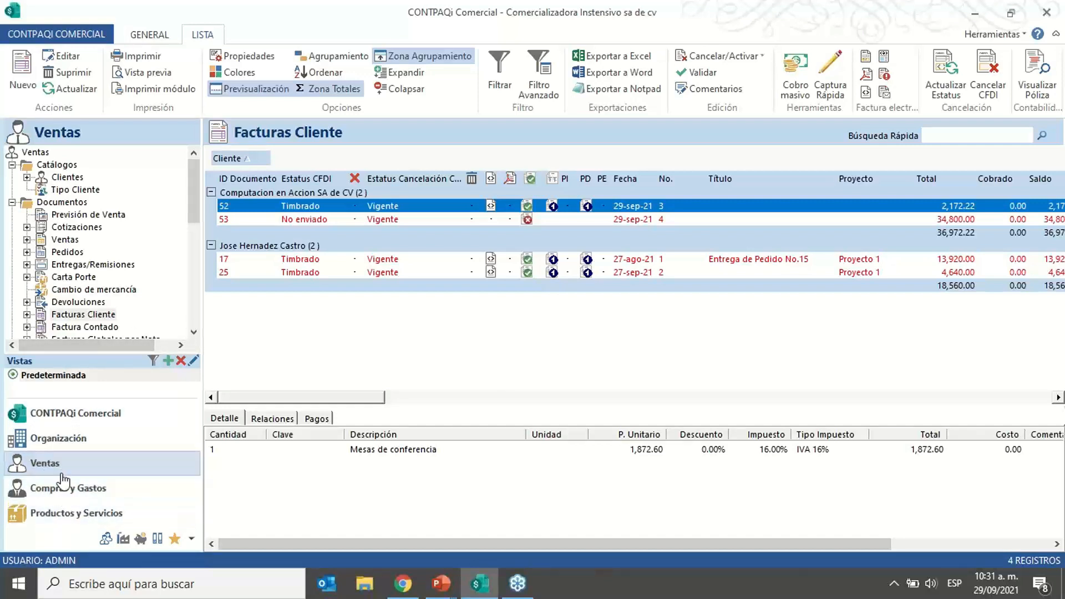
Step: Open the Estado de cuenta clientes report from the Reportes y Gráficas section of Ventas
left_click(195, 334)
left_click_drag(194, 334, 194, 334)
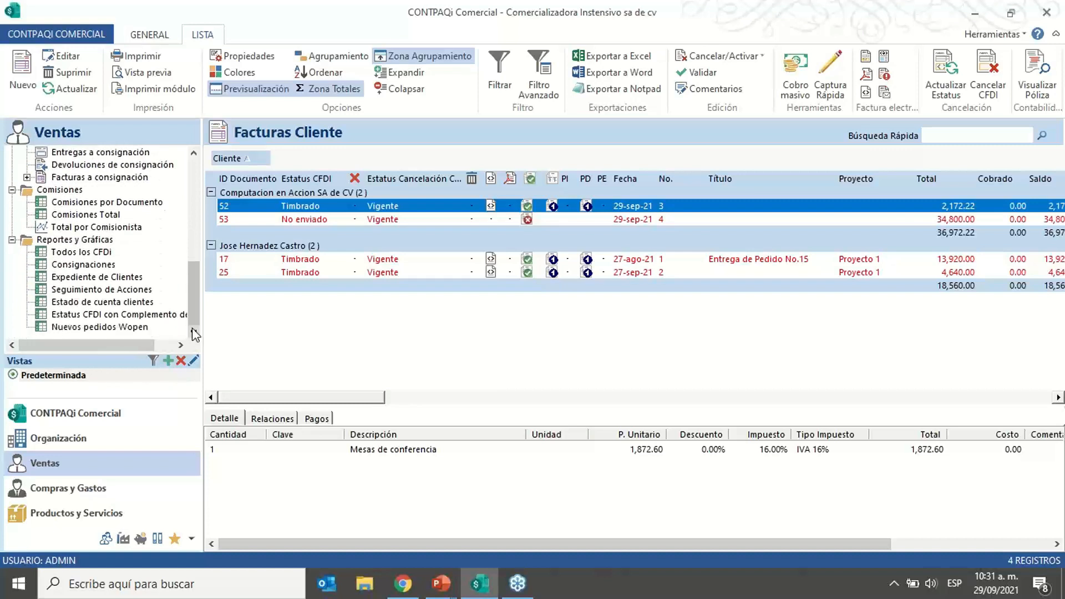
left_click(118, 303)
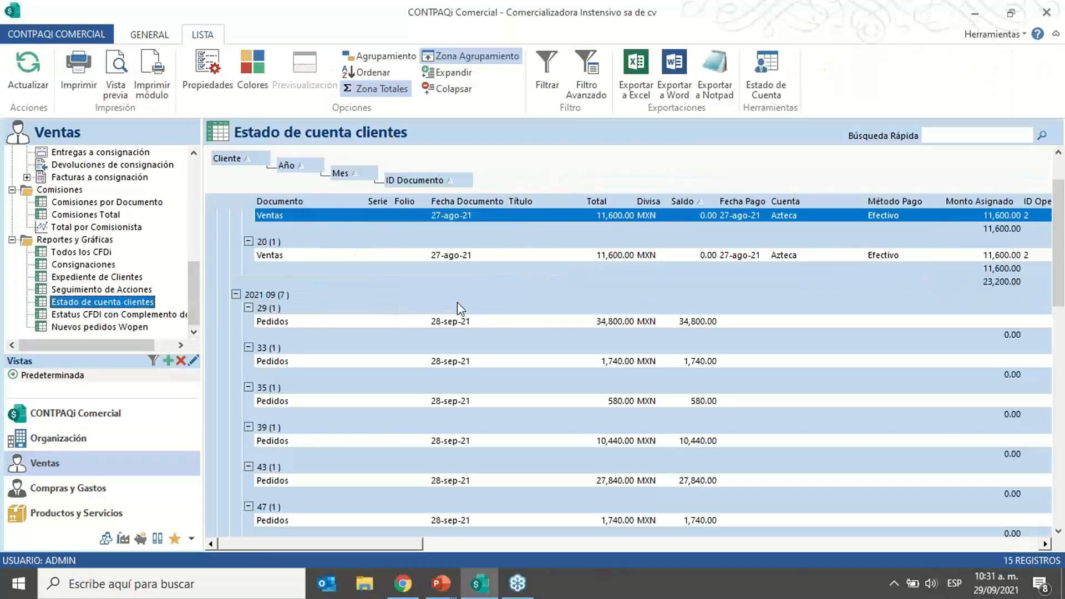
Step: Group the Estado de cuenta clientes report only by Cliente, removing the ID Documento, Mes and Año grouping levels
left_click(386, 58)
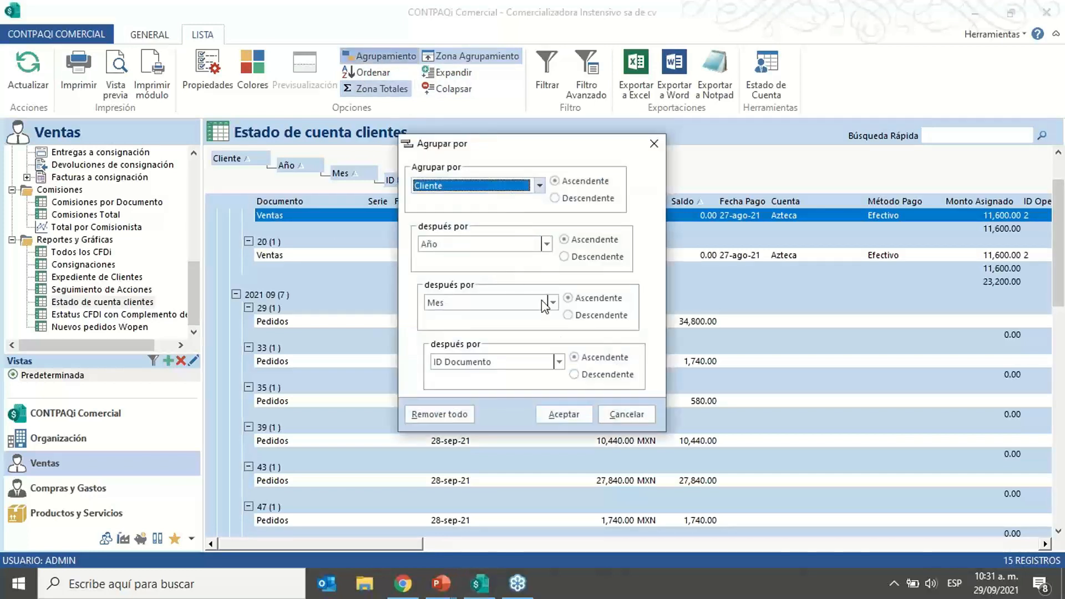
left_click(560, 361)
scroll(563, 412, "up", 3)
left_click(492, 375)
left_click(555, 303)
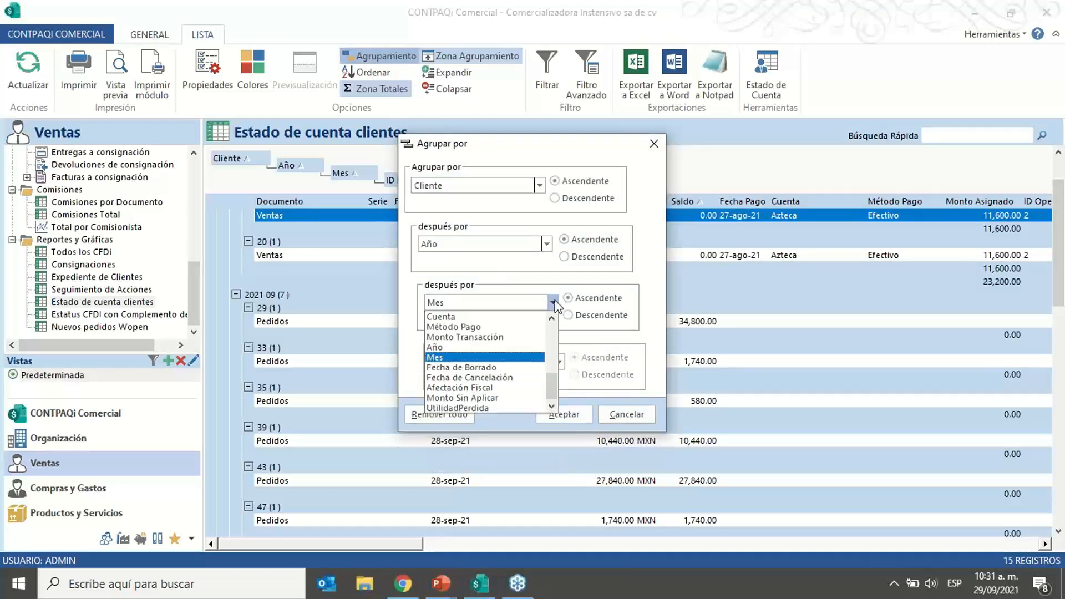
scroll(556, 338, "up", 3)
scroll(557, 338, "up", 1)
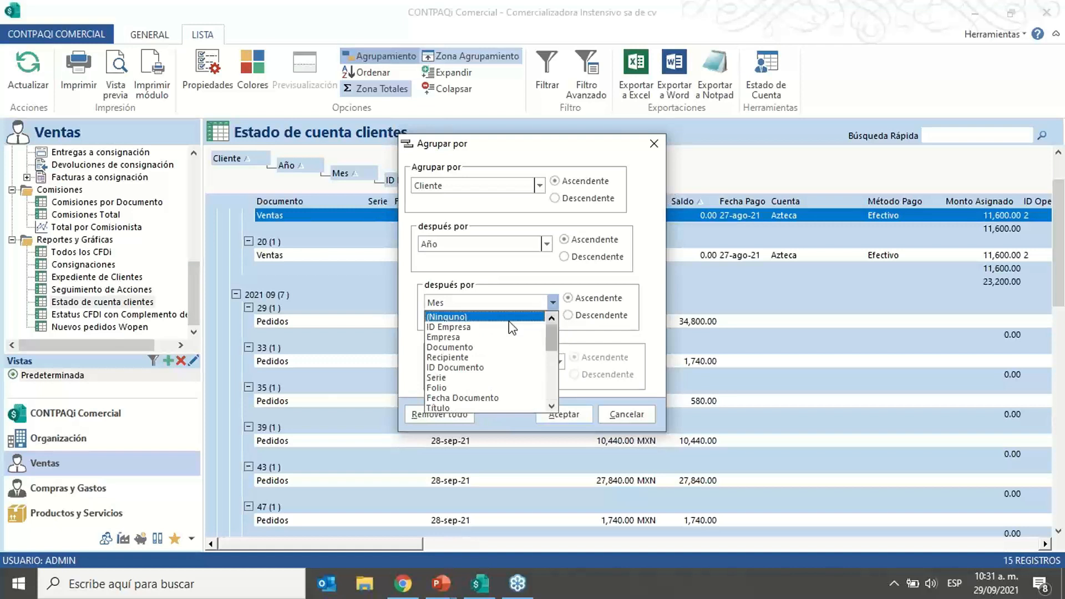
left_click(509, 317)
left_click(547, 245)
scroll(541, 309, "up", 3)
left_click(463, 258)
left_click(564, 414)
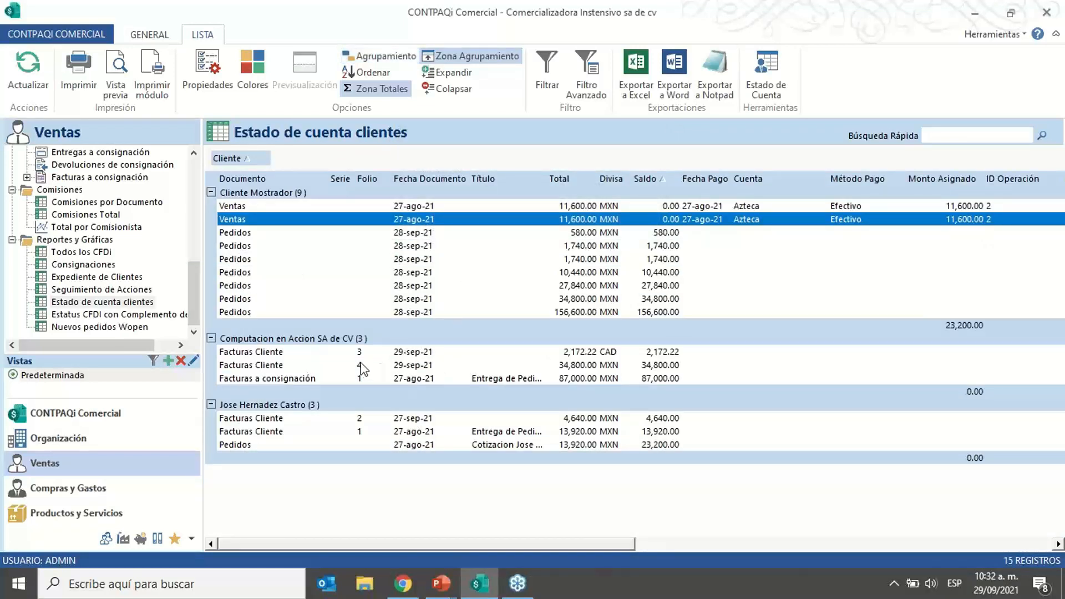
Step: Filter the report with a quick search for COMPU and compare the total, currency and balance of each document
left_click(942, 139)
type("COMPU")
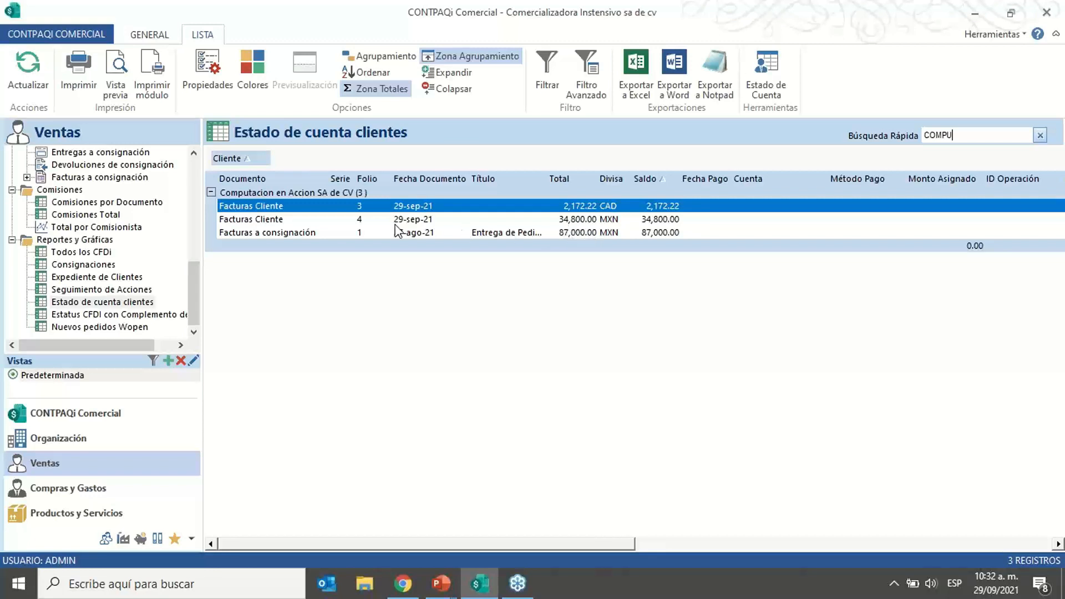
left_click(563, 232)
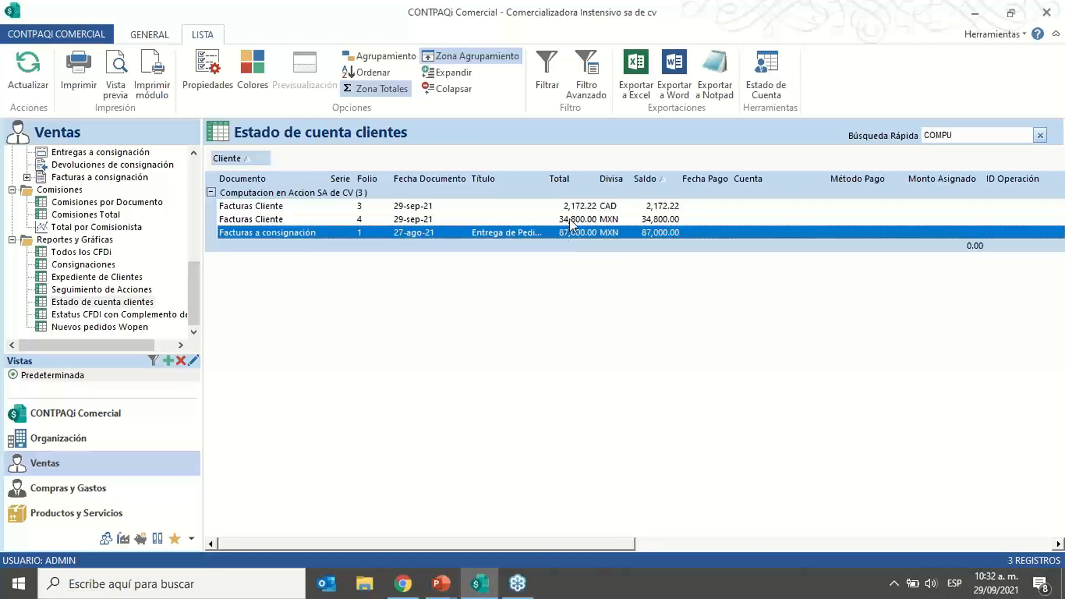
left_click(575, 219)
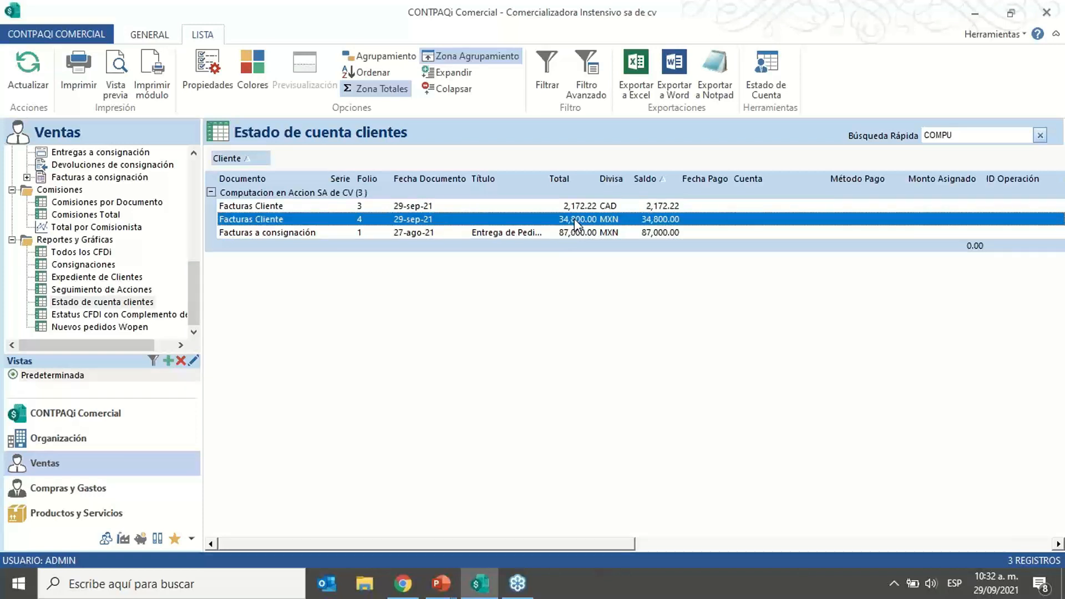
left_click(582, 206)
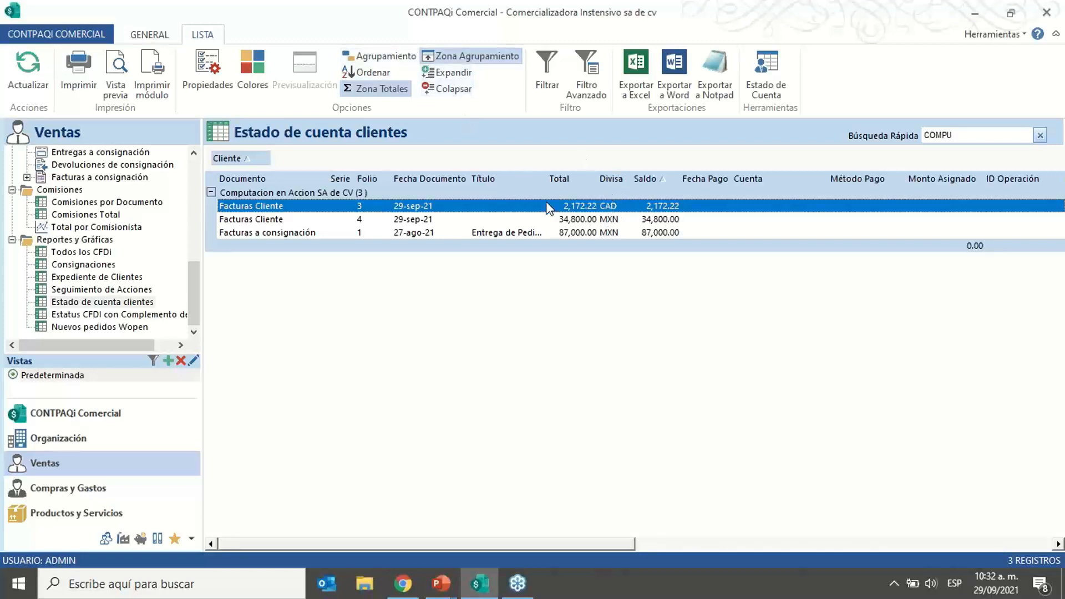
Step: Review the report's available and displayed fields, including Divisa, against the listed documents and leave the columns as they are
left_click(207, 66)
left_click(423, 257)
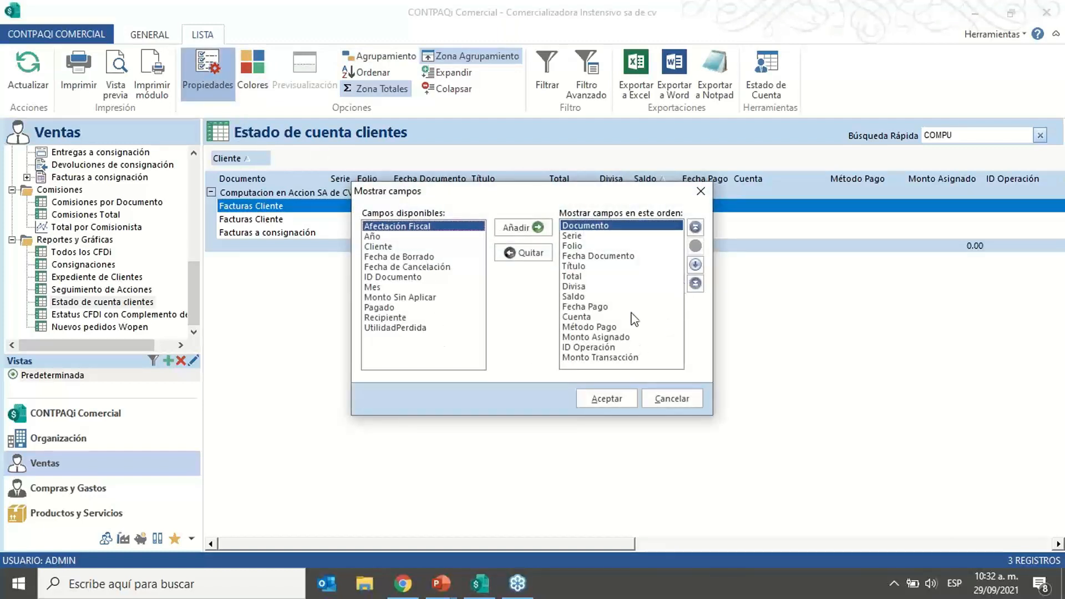
left_click(577, 287)
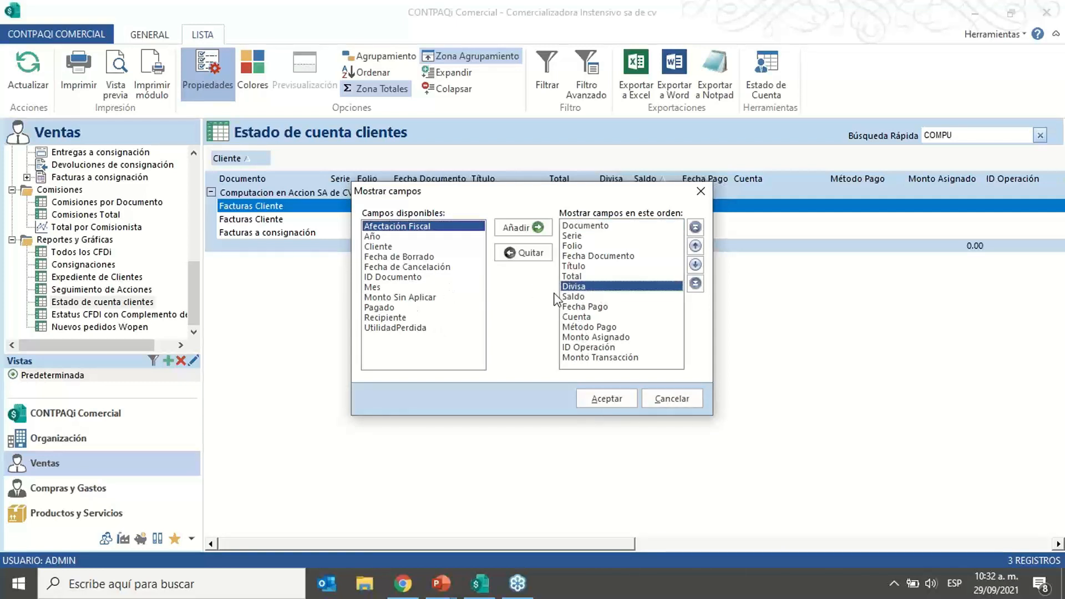
left_click_drag(557, 192, 575, 252)
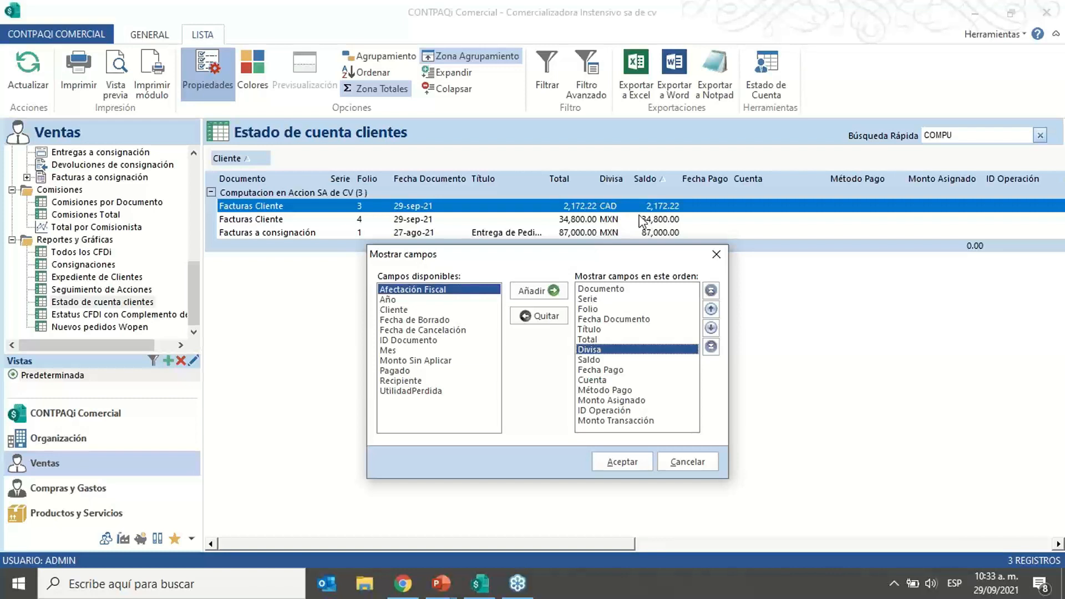
left_click(682, 470)
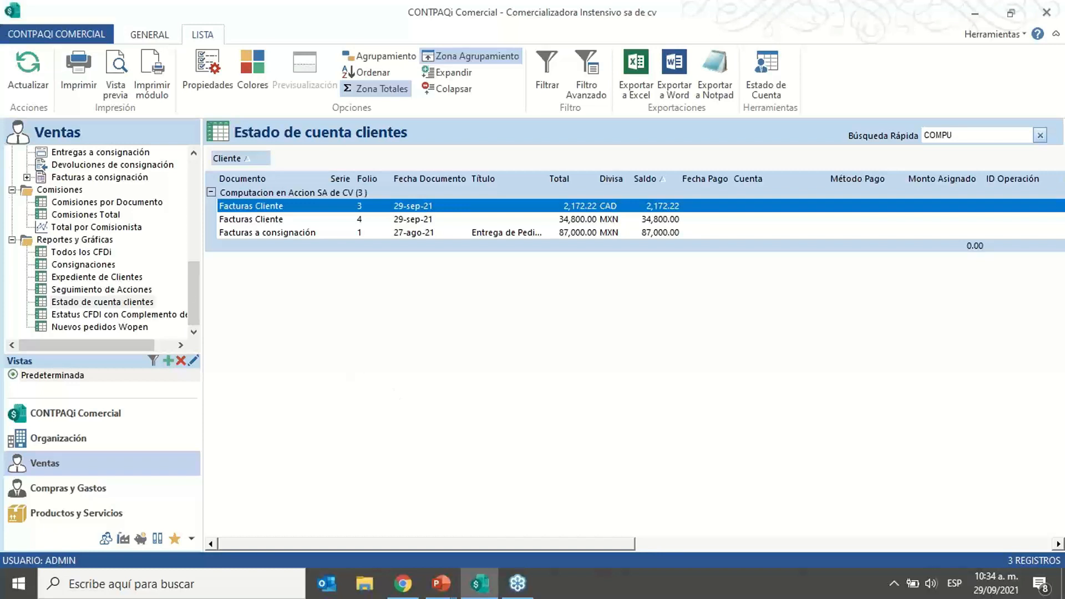
key("alt+Tab")
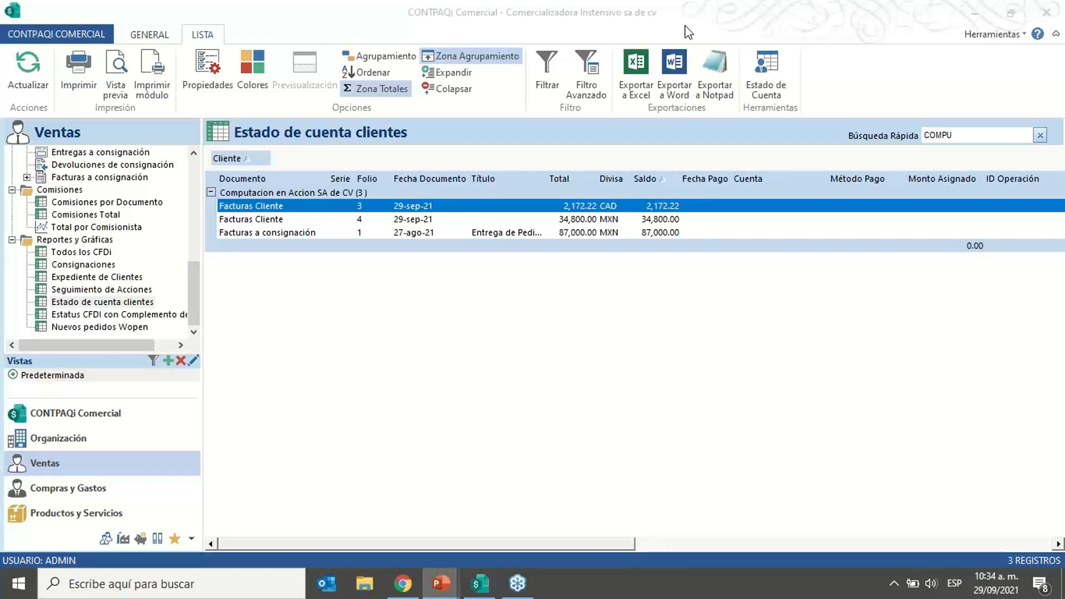
left_click(886, 20)
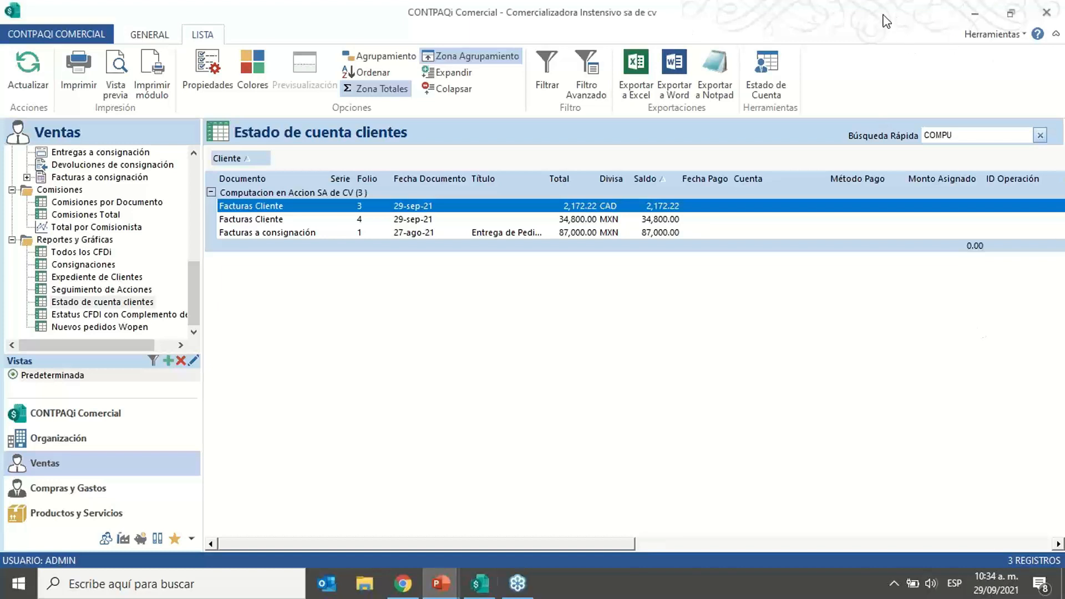
left_click(980, 22)
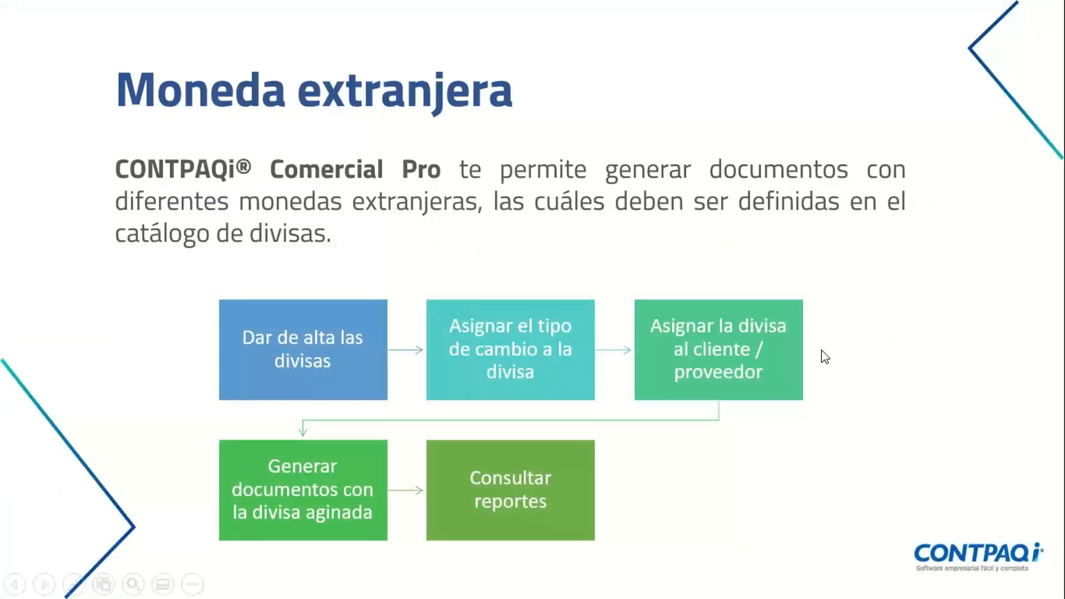
scroll(829, 347, "down", 3)
scroll(821, 350, "down", 9)
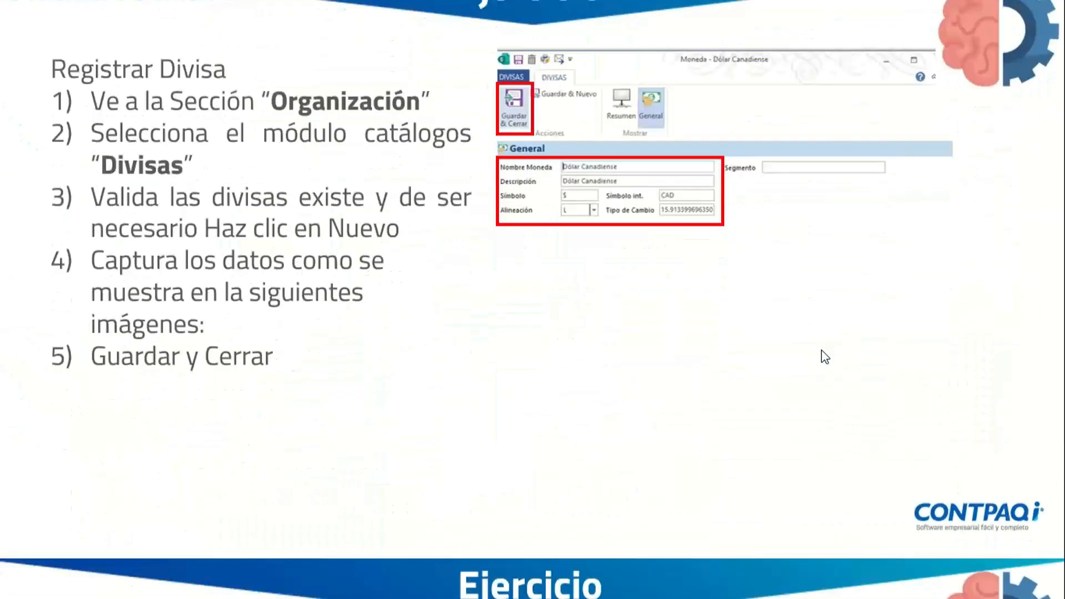
scroll(533, 300, "down", 5)
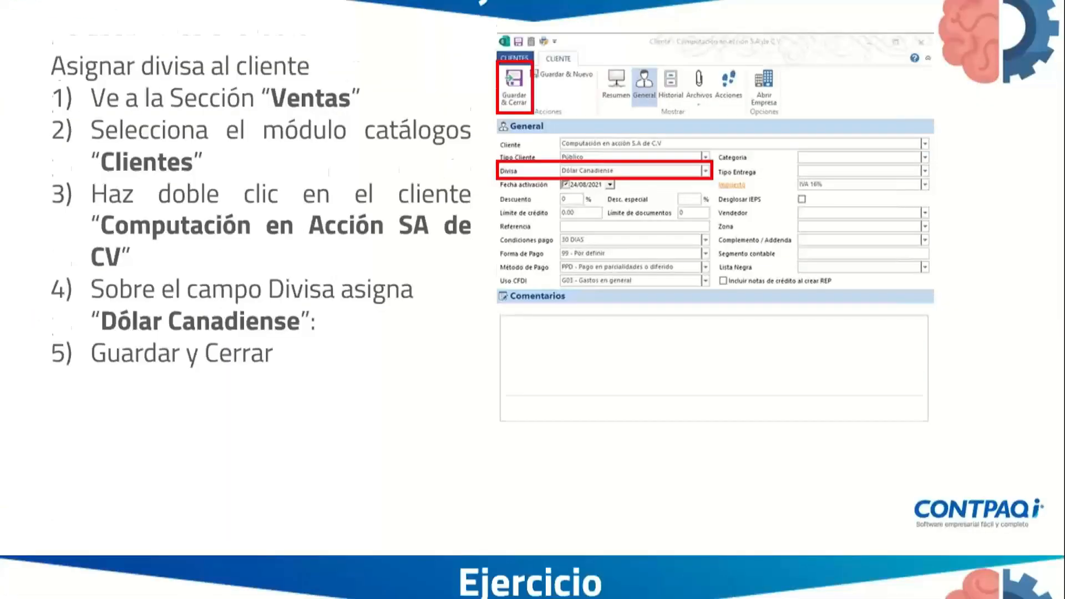
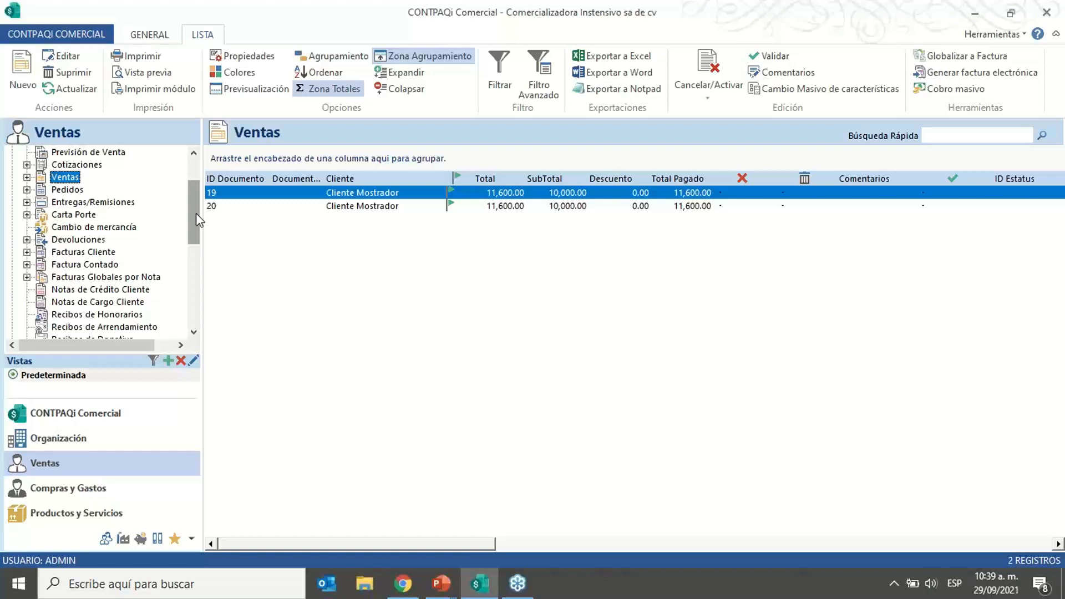
Step: Start globalizing into an invoice all the delivered Cliente Mostrador orders dated 28-sep-21 in the Pedidos module
left_click(74, 189)
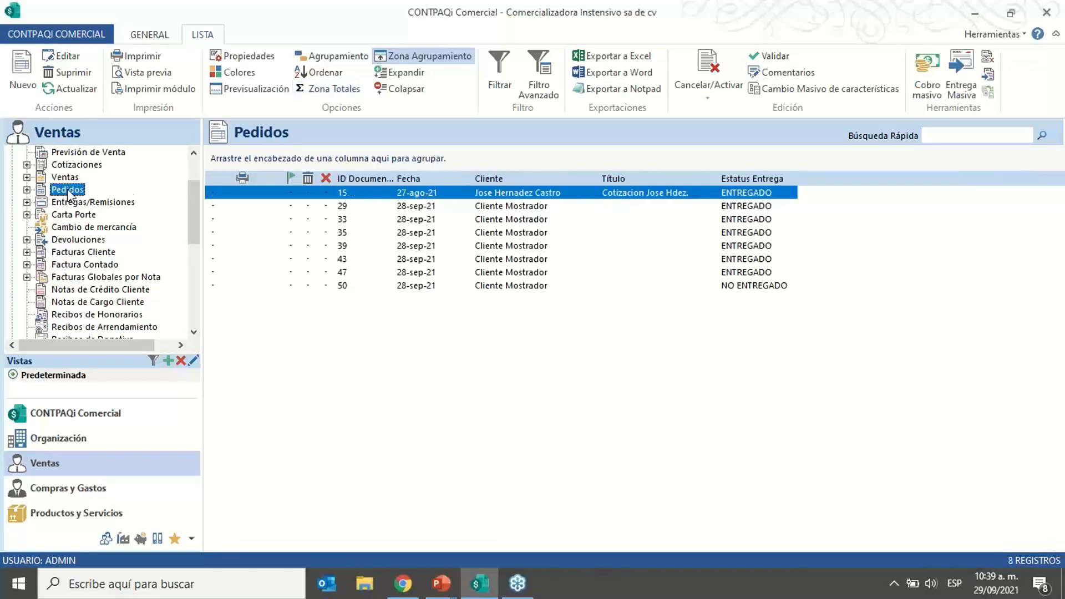
left_click(492, 207)
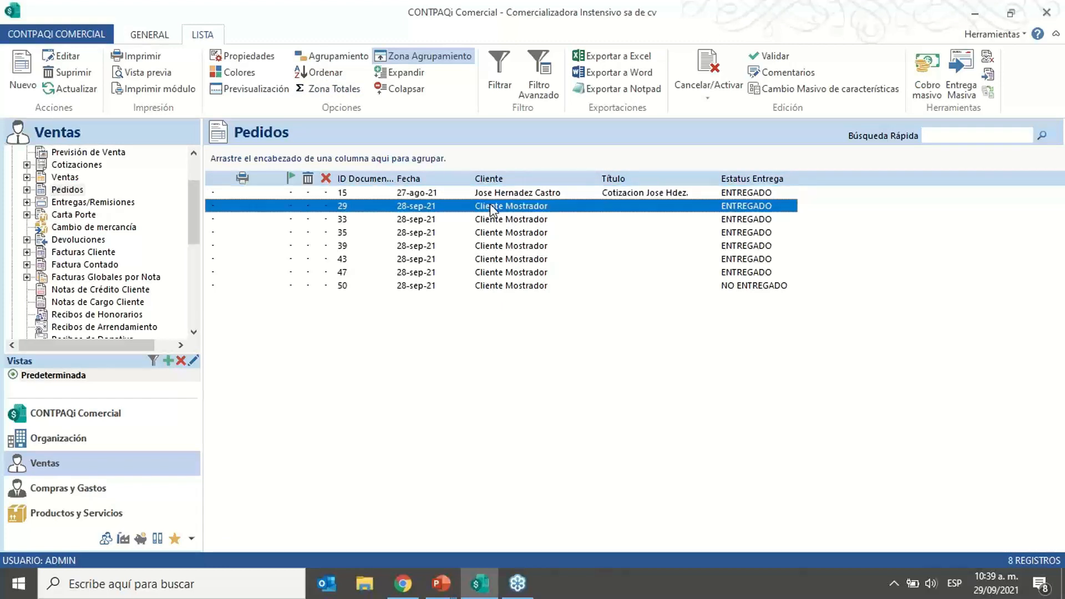
key("shift+Down")
key("shift+Down")
key("shift+Down")
key("shift+Down")
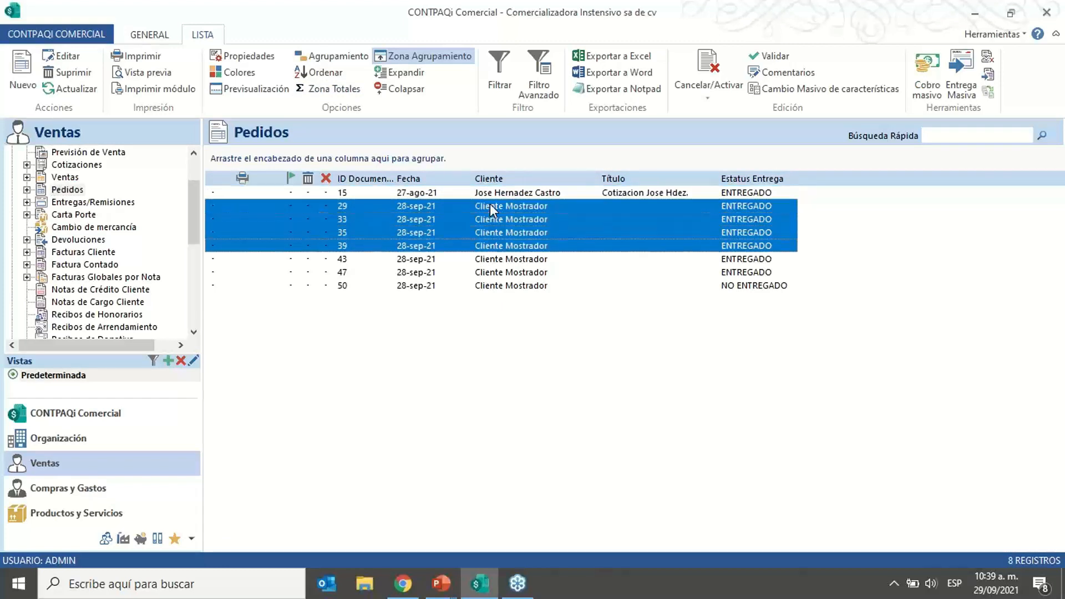
key("shift+Down")
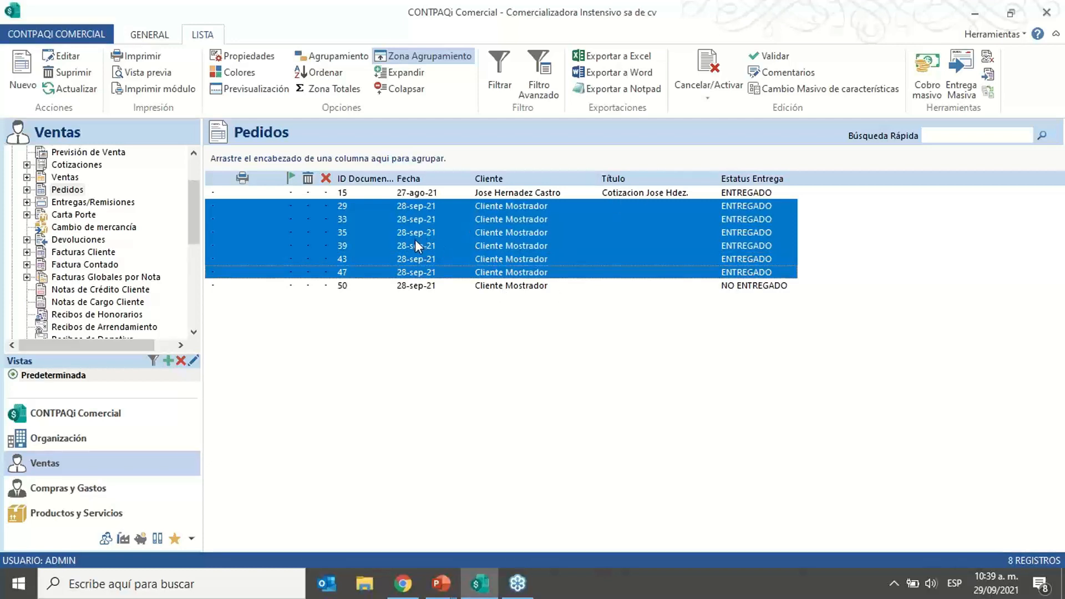
left_click(990, 91)
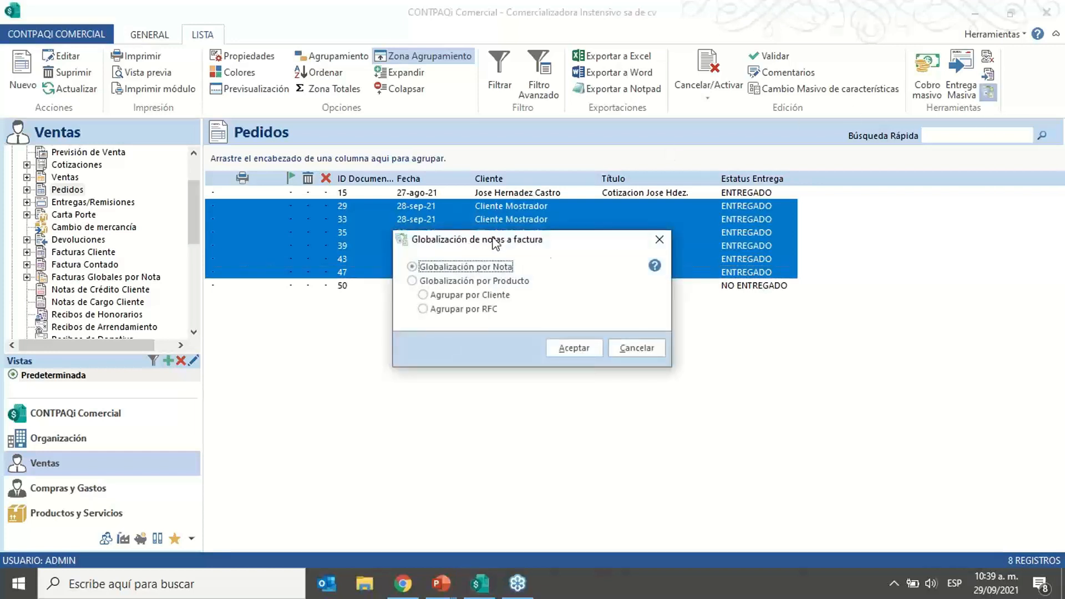
left_click_drag(549, 244, 484, 222)
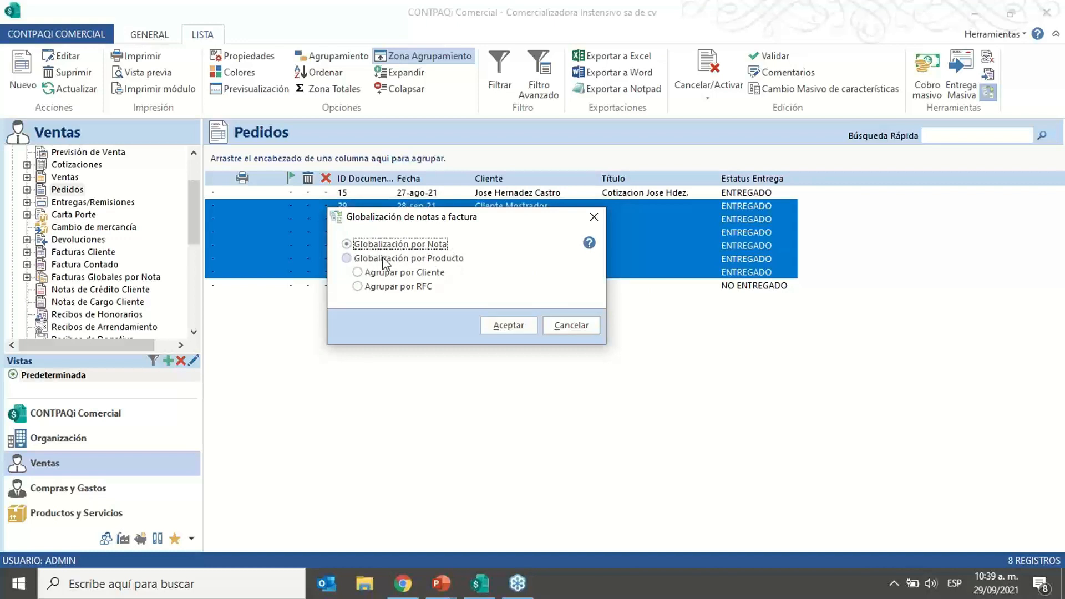
Step: Consult the help on global invoicing types and globalize the selected orders with Globalización por Nota
left_click(589, 245)
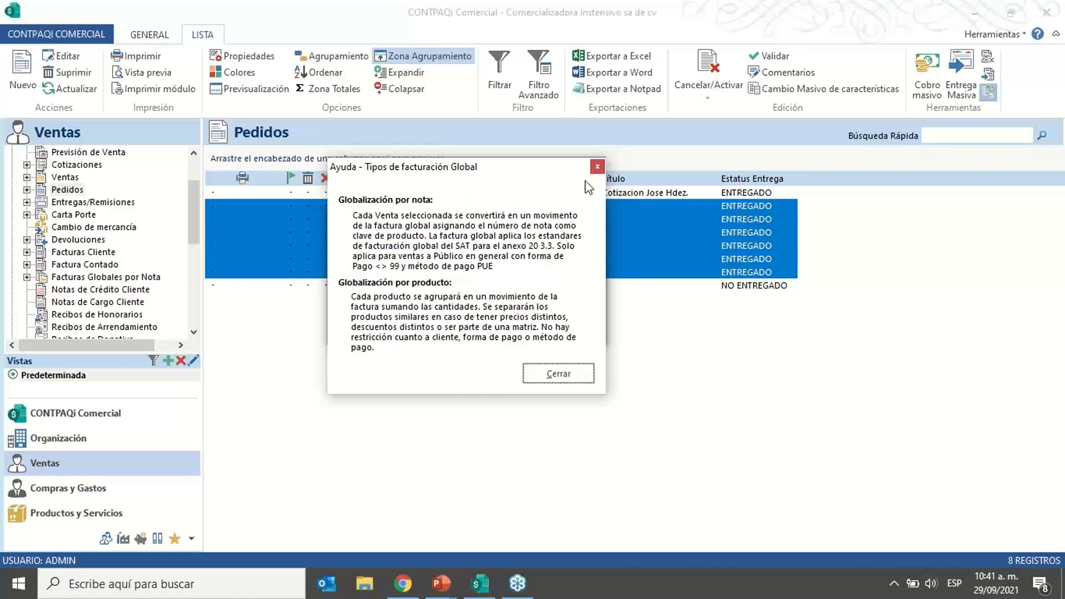
left_click(559, 375)
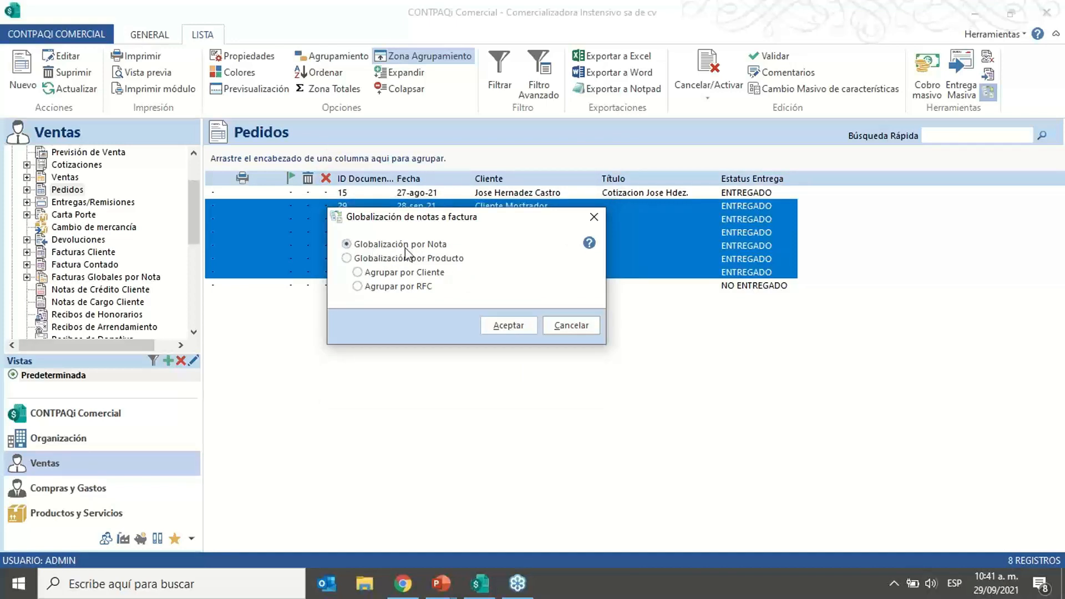
left_click(507, 326)
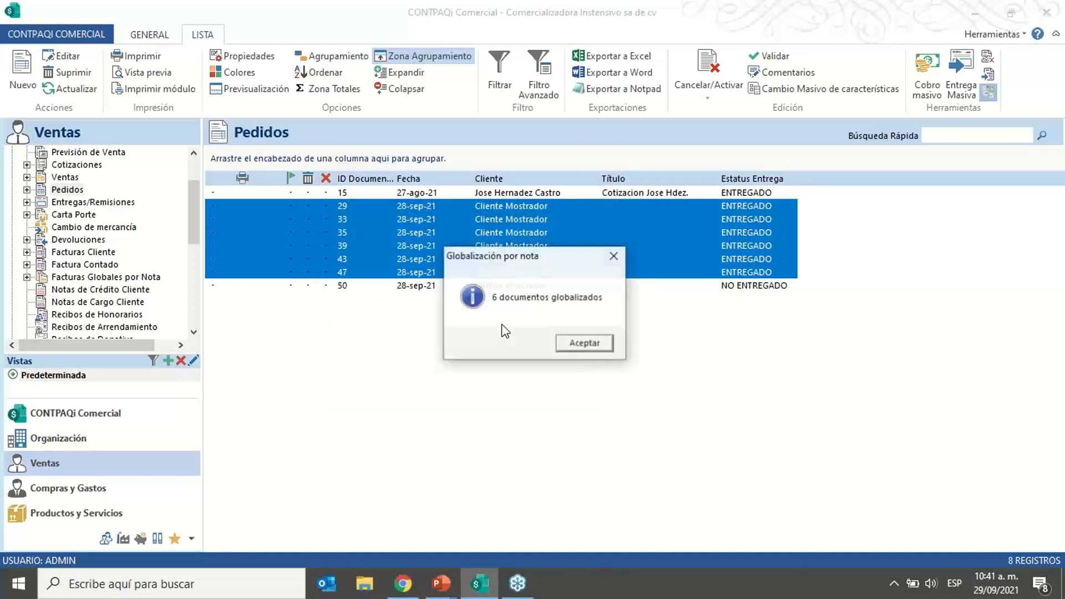
left_click(580, 344)
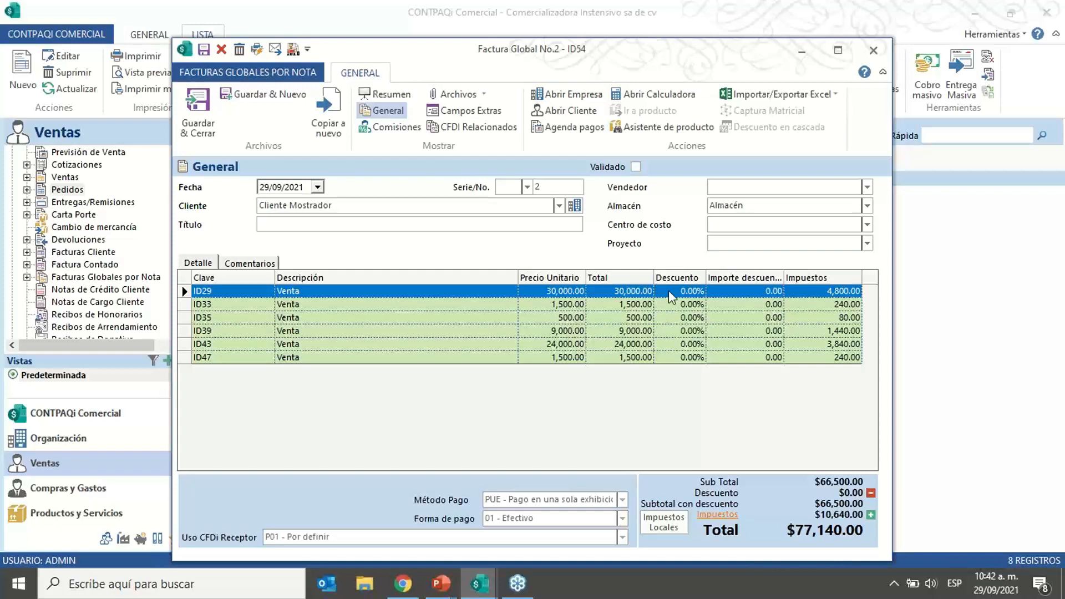
Step: Maximize the generated global invoice and examine the key, unit price and taxes of each sale line in its detail
left_click(839, 50)
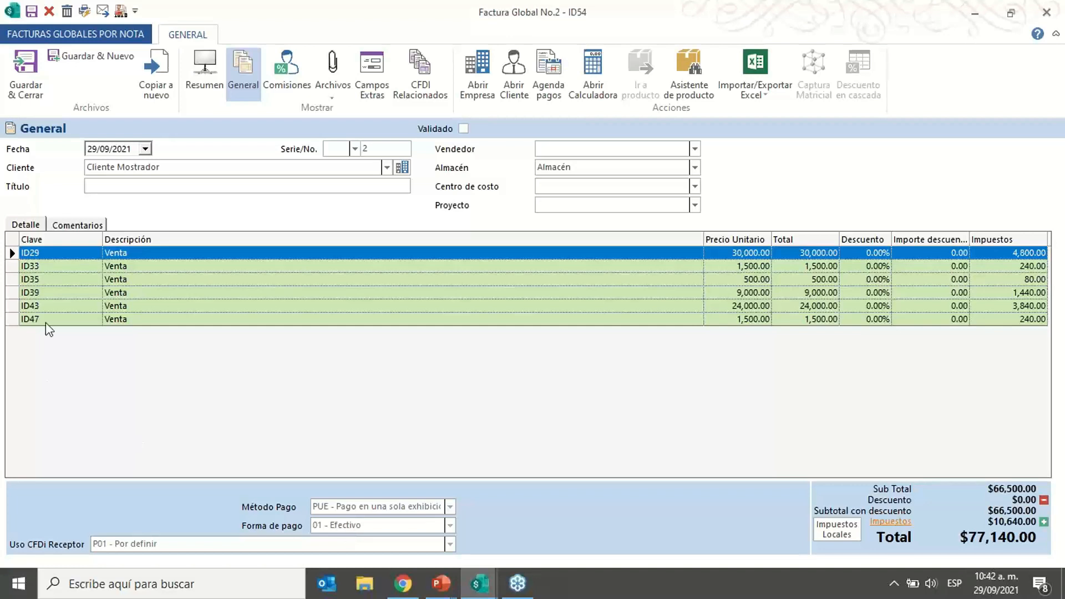
left_click(129, 269)
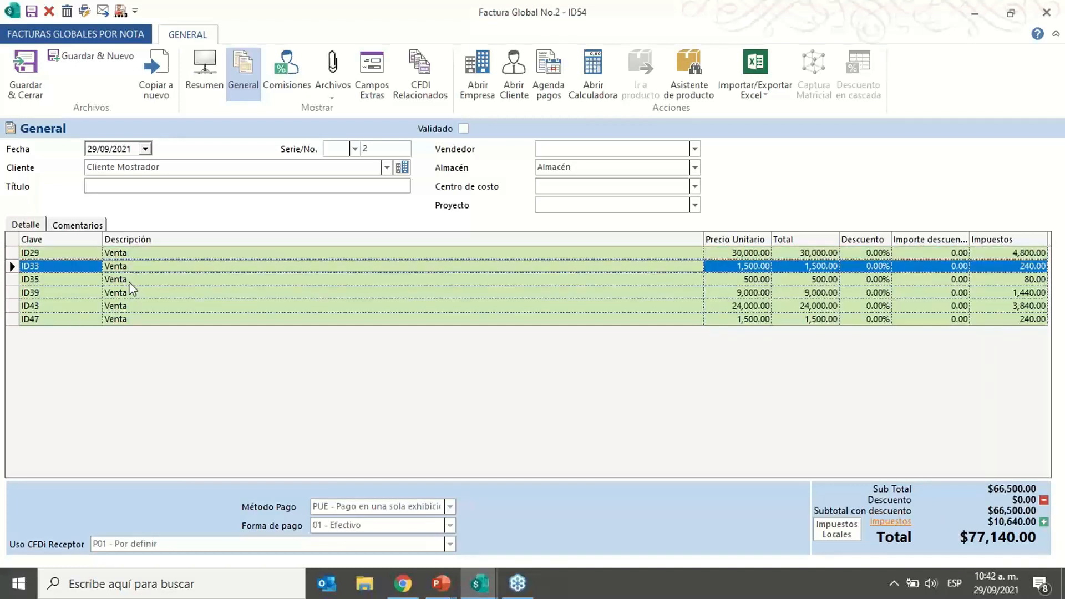
left_click(130, 282)
left_click(131, 292)
left_click(129, 305)
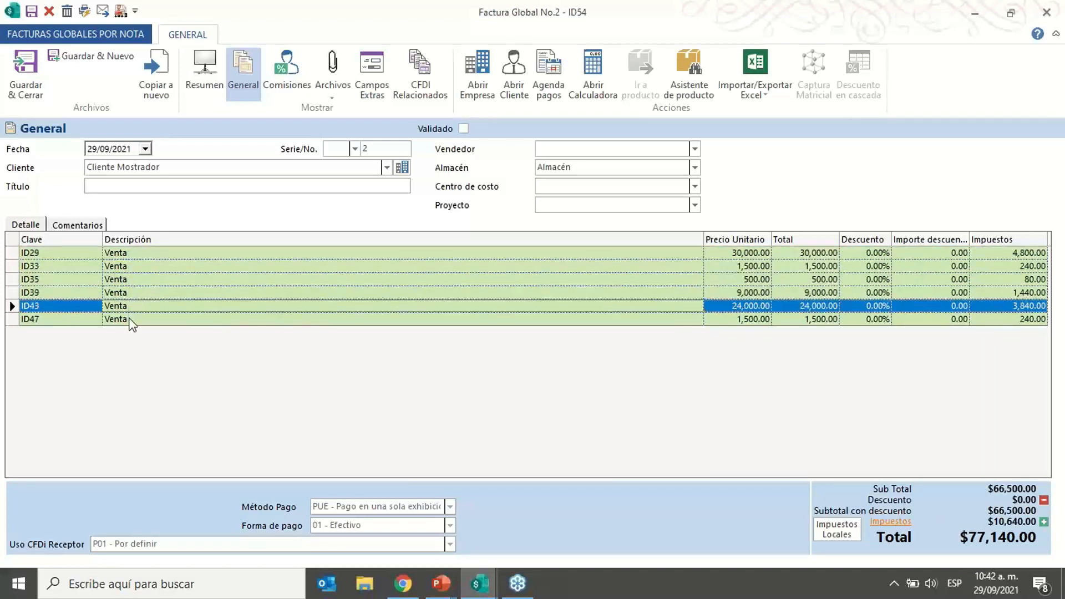
left_click(131, 324)
left_click(131, 293)
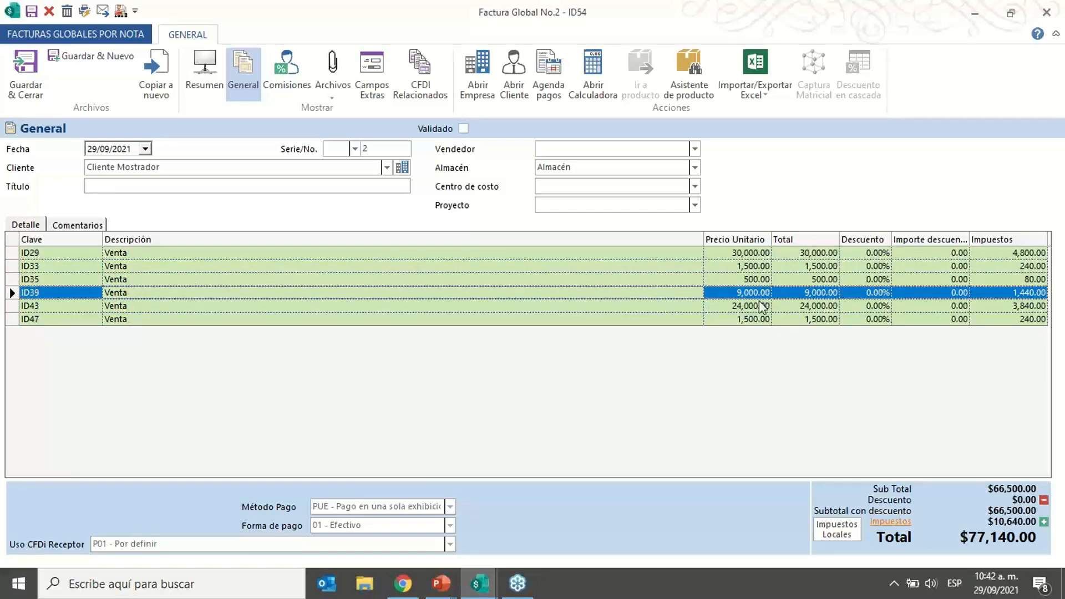
left_click(758, 257)
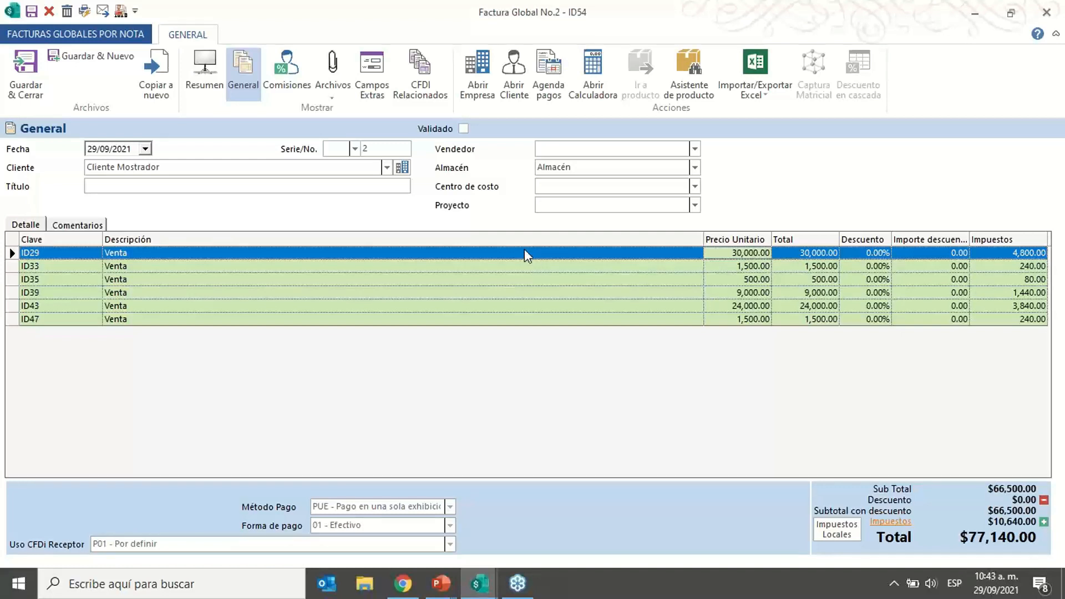
Step: Stamp the global invoice and close the stamping result without viewing the generated accounting póliza
left_click(121, 11)
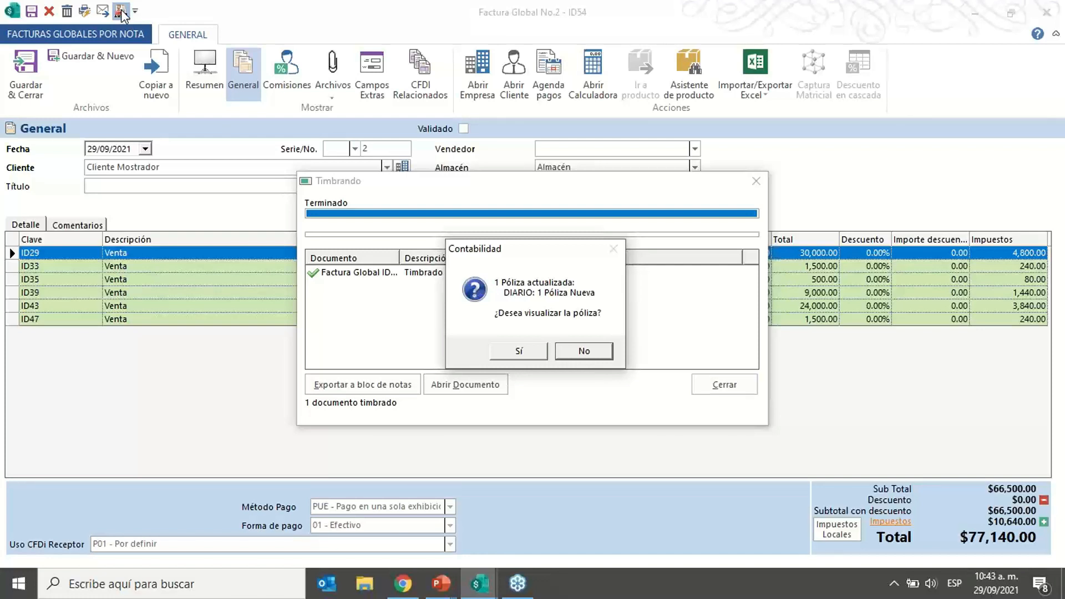
left_click(583, 351)
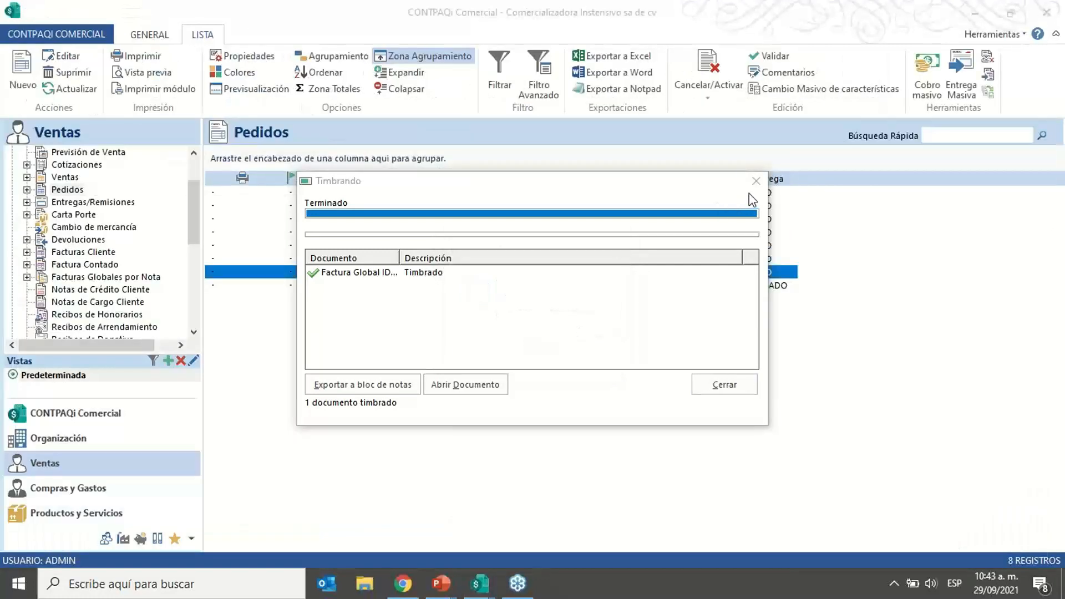
left_click(756, 181)
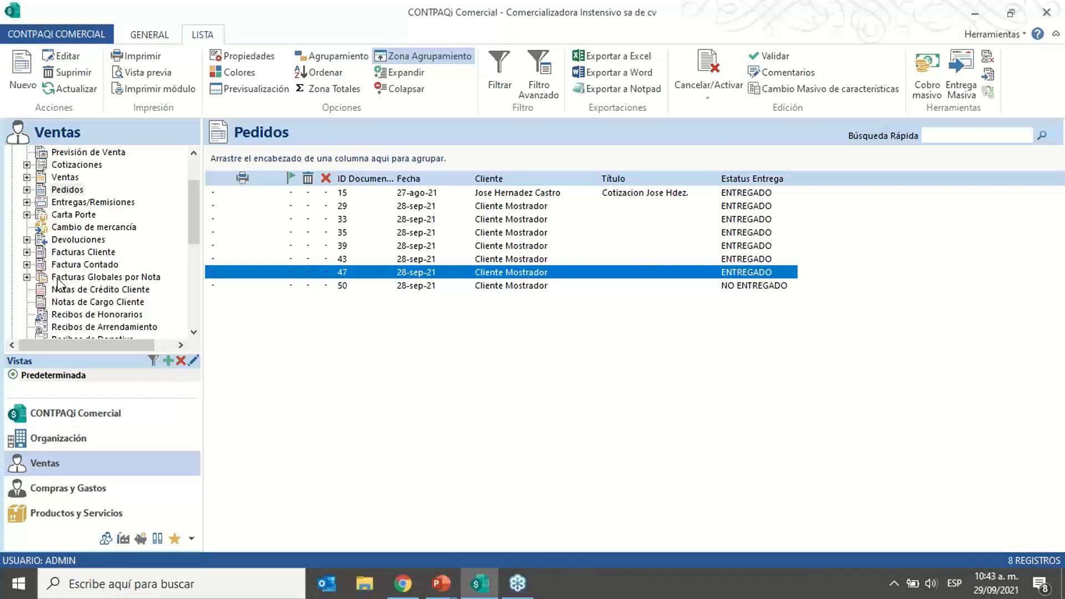
Step: Open the XML of global invoice No. 2 in Facturas Globales por Nota, examine its concepts, taxes and stamp, and close it
left_click(74, 278)
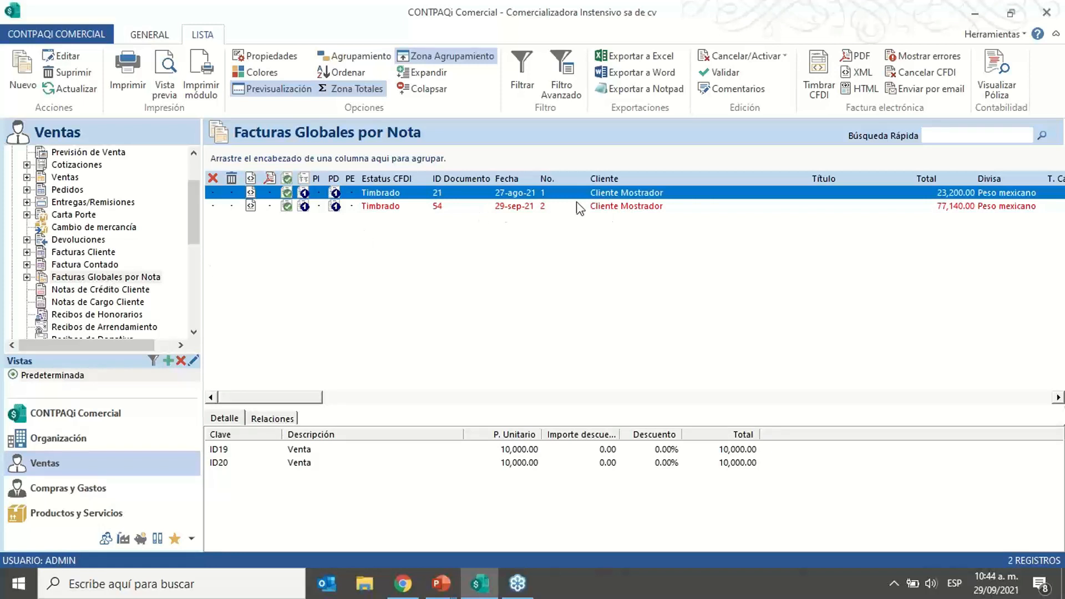
left_click(385, 209)
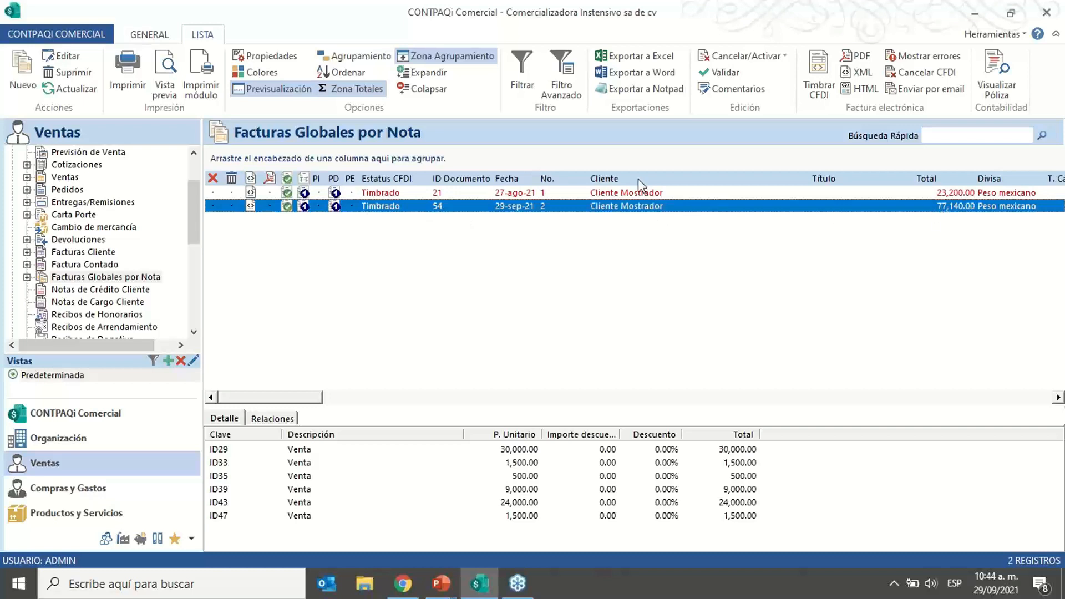
left_click(846, 78)
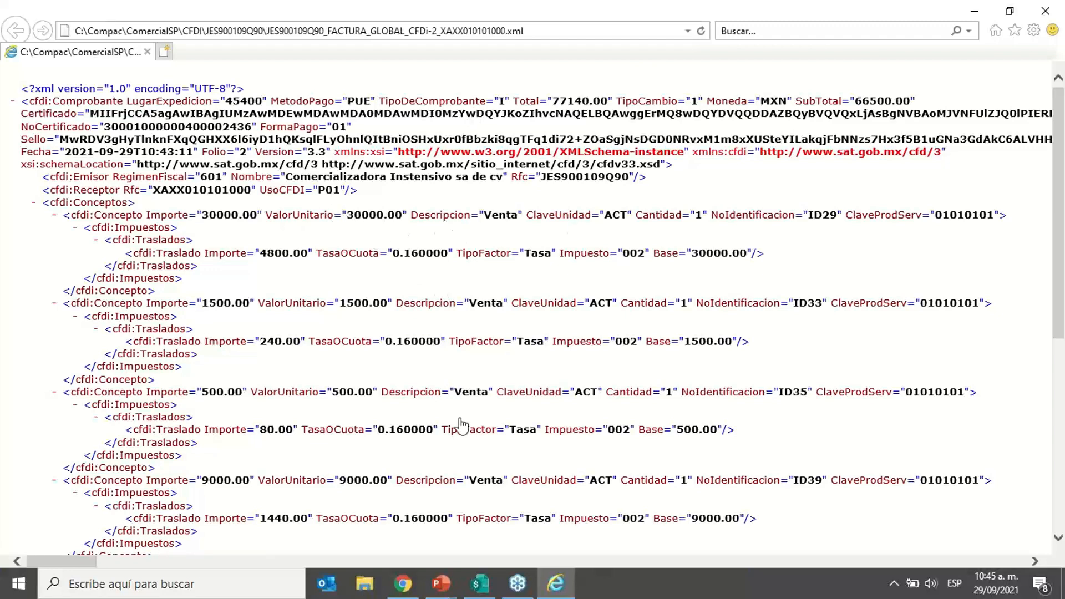
scroll(460, 427, "down", 8)
scroll(464, 409, "up", 8)
scroll(471, 359, "down", 7)
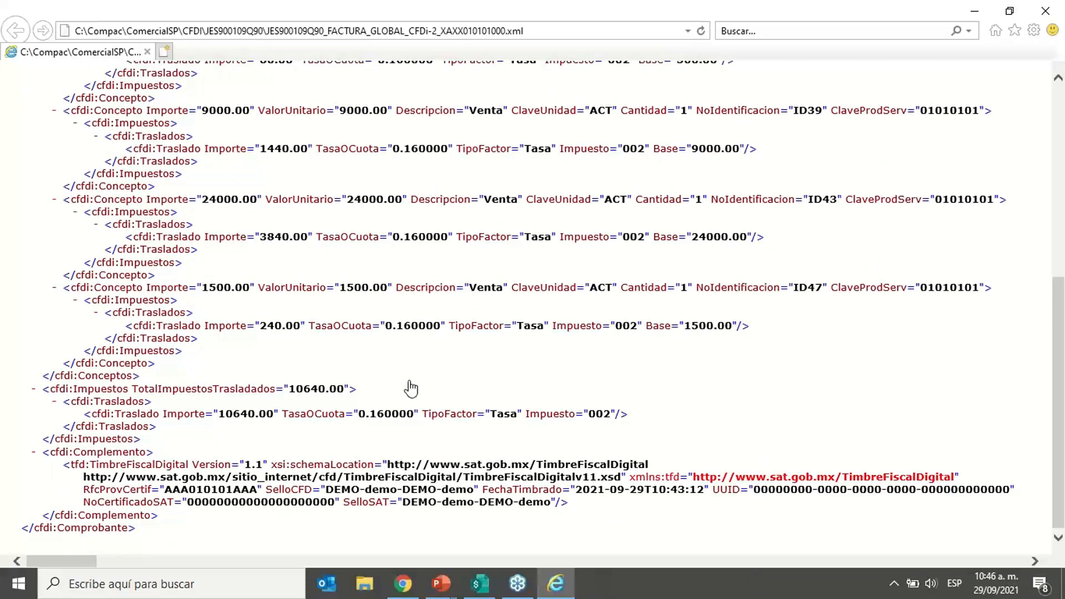
scroll(443, 416, "up", 7)
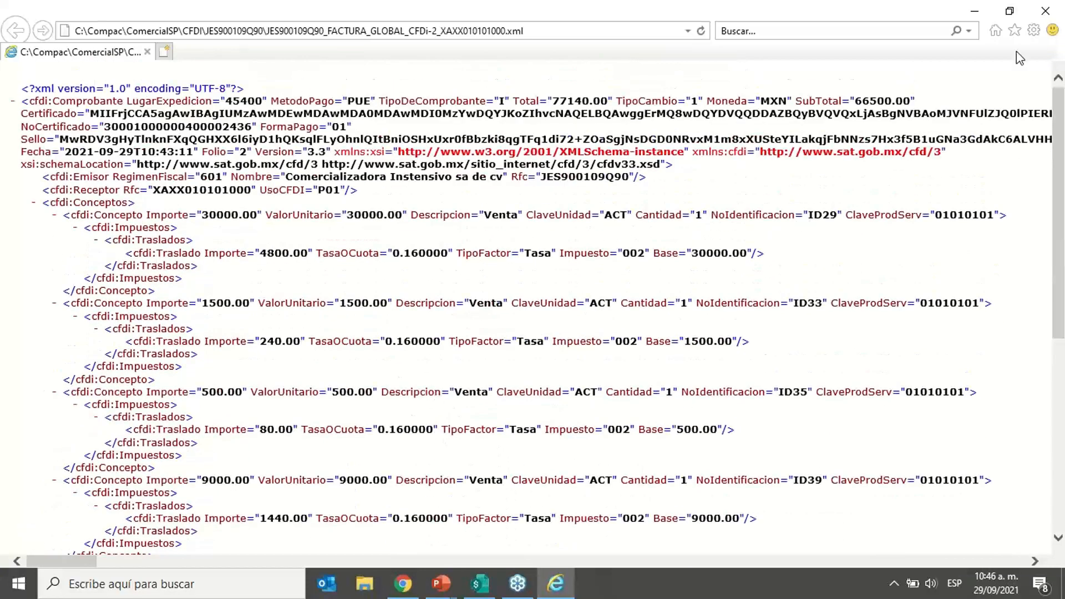
left_click(1046, 11)
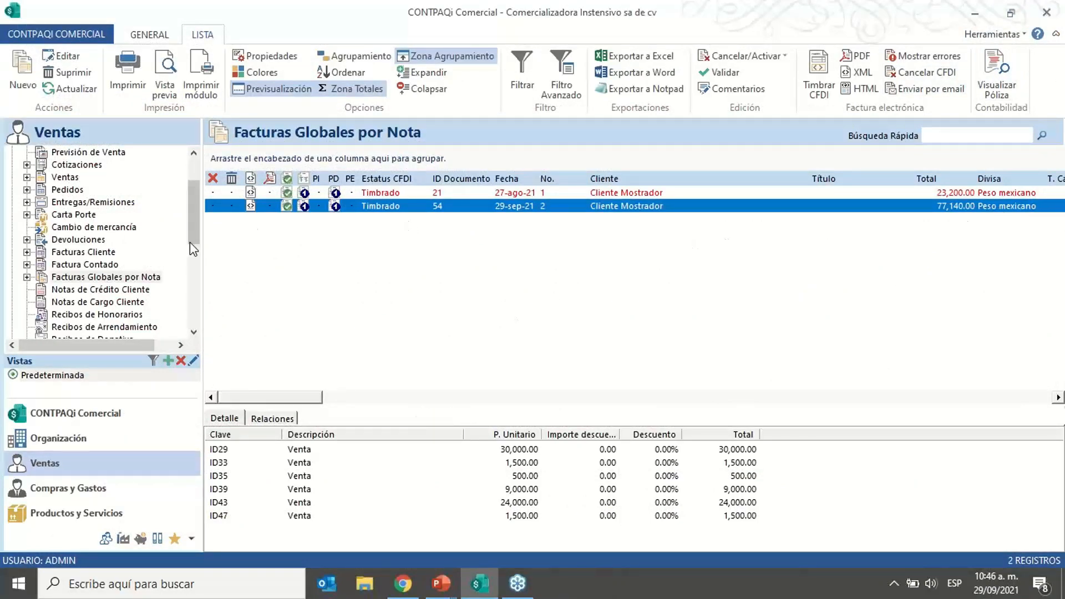
Step: Examine the fields available for the Pedidos list columns, including Globalizable and Globalizado, and leave the columns as they are
left_click_drag(195, 221, 195, 176)
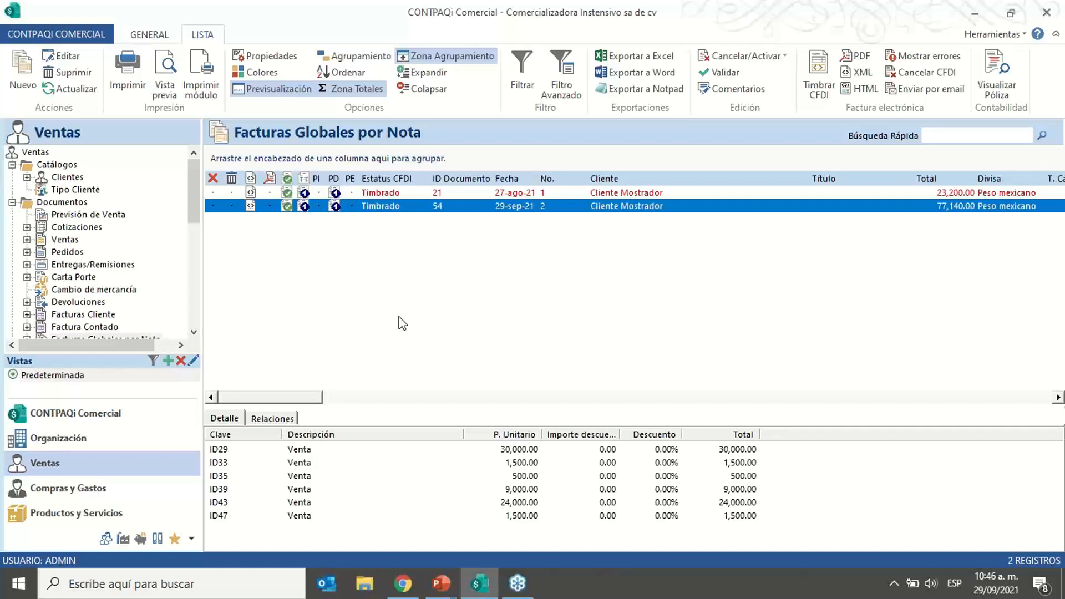
left_click(70, 252)
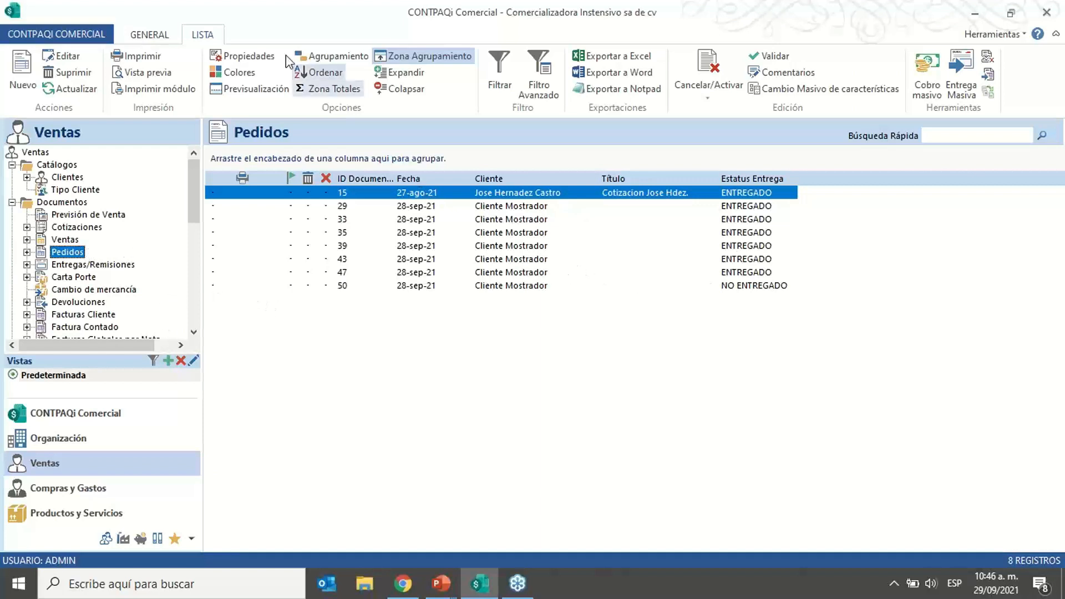
left_click(242, 60)
left_click(420, 256)
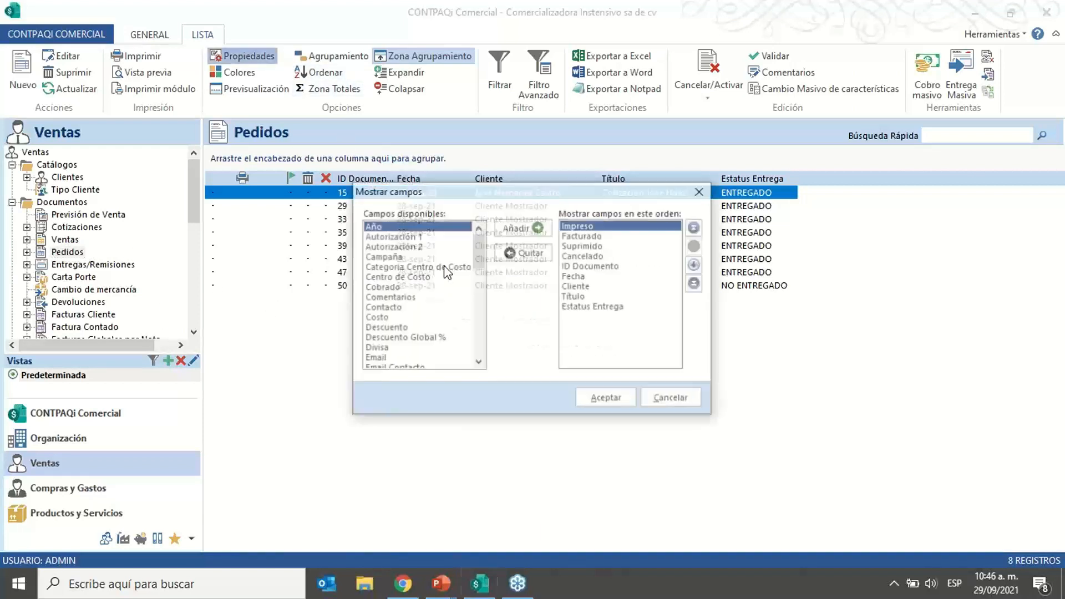
left_click(478, 364)
left_click(479, 364)
double_click(478, 365)
left_click(478, 364)
left_click(478, 364)
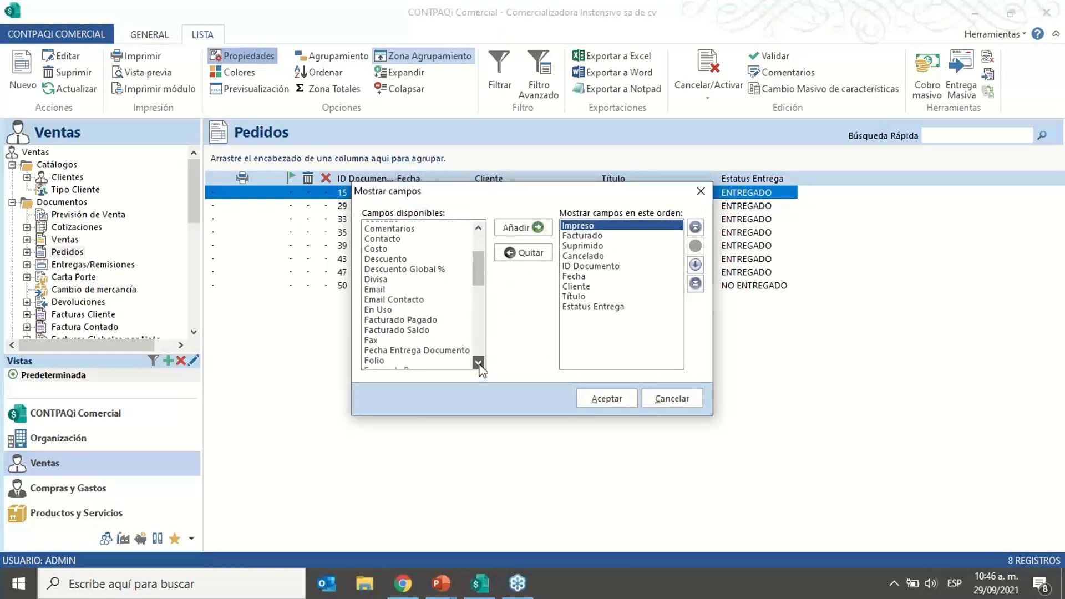
left_click(478, 364)
left_click(479, 364)
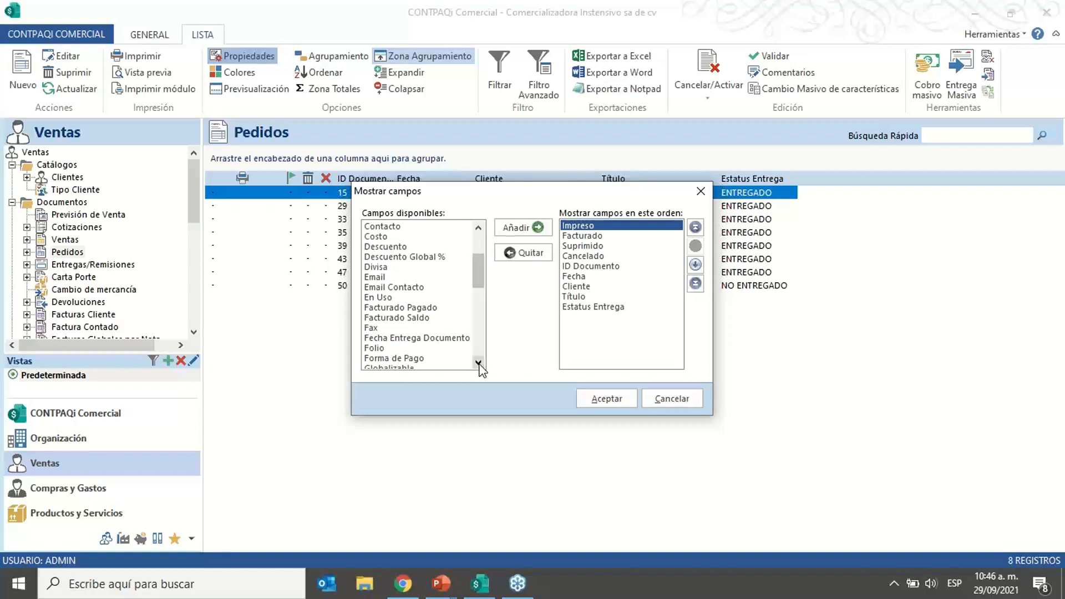
left_click(478, 364)
left_click(478, 364)
left_click(479, 364)
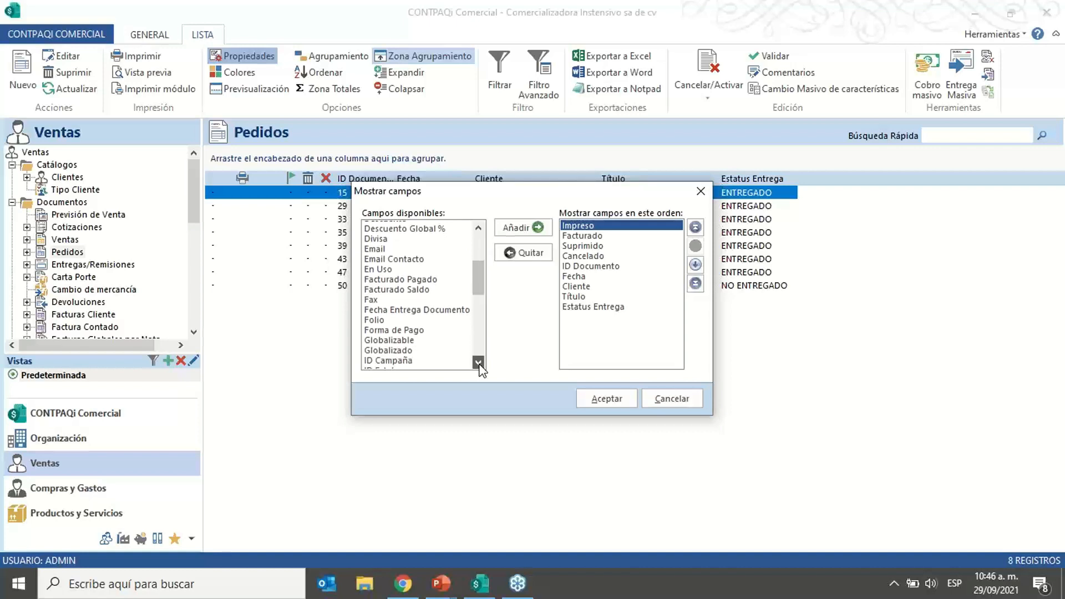
left_click(479, 364)
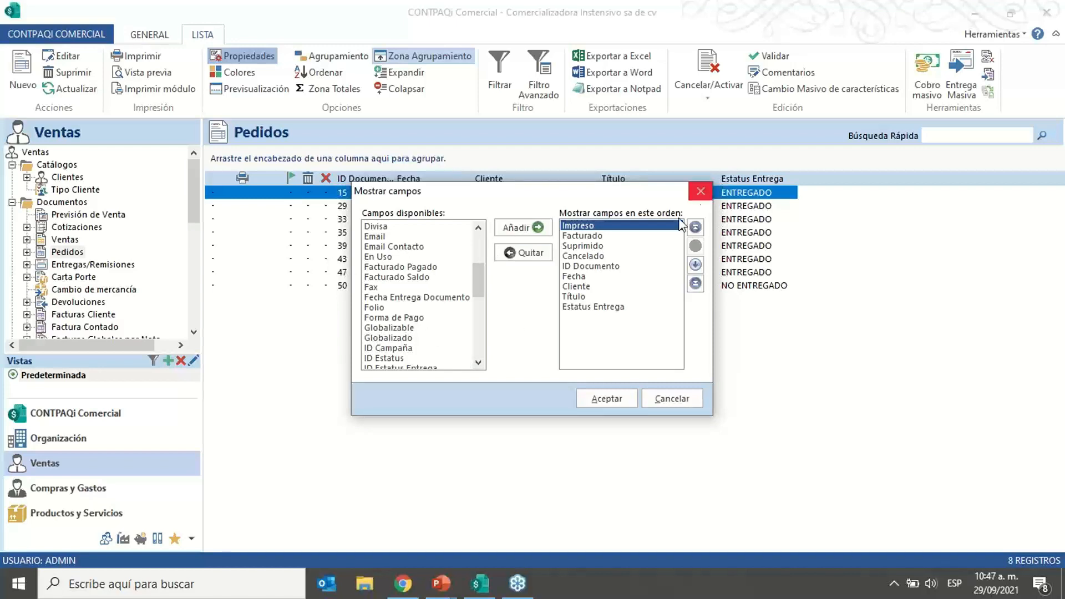
left_click(701, 192)
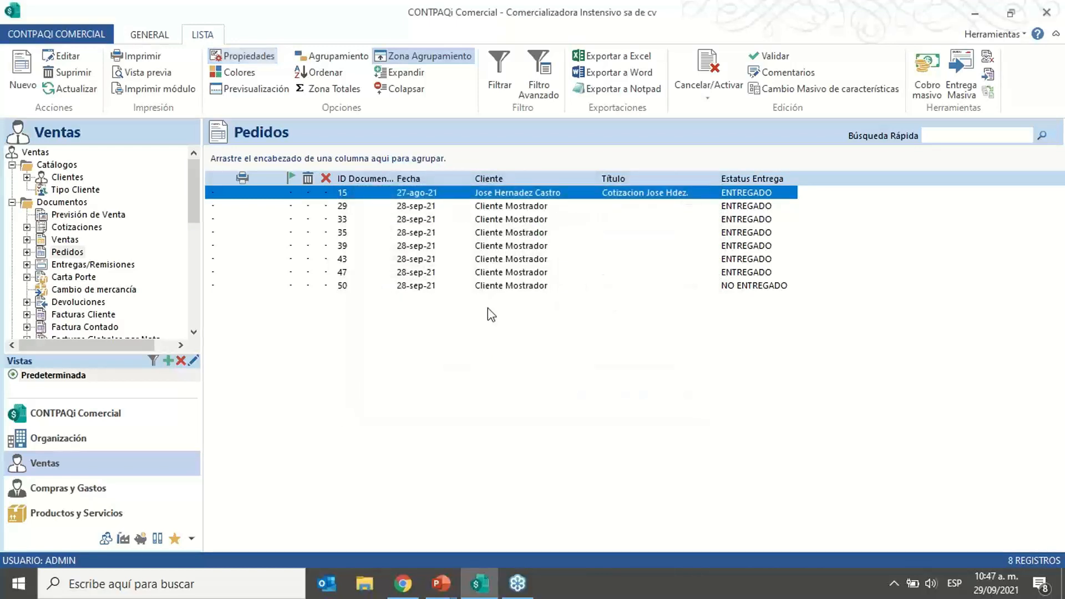
Step: Try to globalize the Cliente Mostrador orders 29 to 47 again with Globalización por Nota
left_click(417, 210)
key("shift+Down")
key("shift+Down")
key("shift+Down")
key("shift+Down")
key("shift+Down")
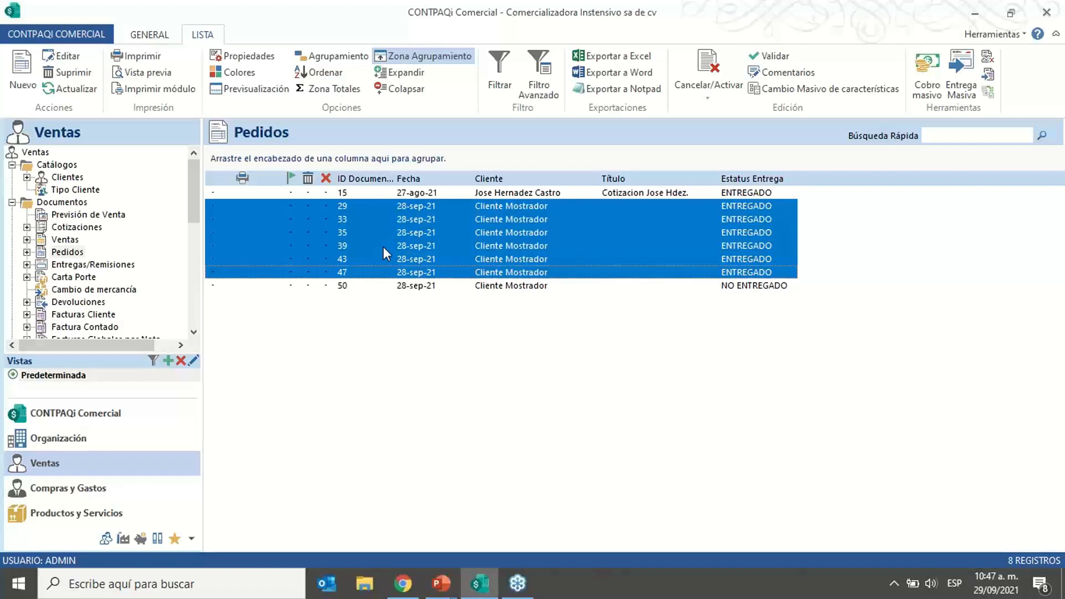
left_click(989, 93)
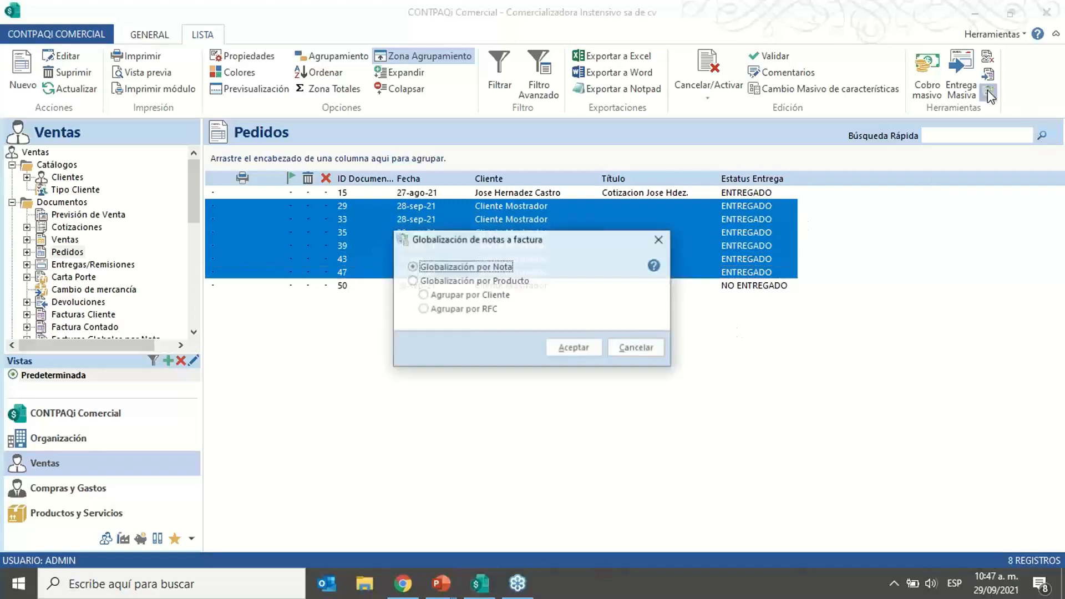
left_click(572, 347)
Step: Review the description given for each order in the globalization result and close it
left_click(464, 238)
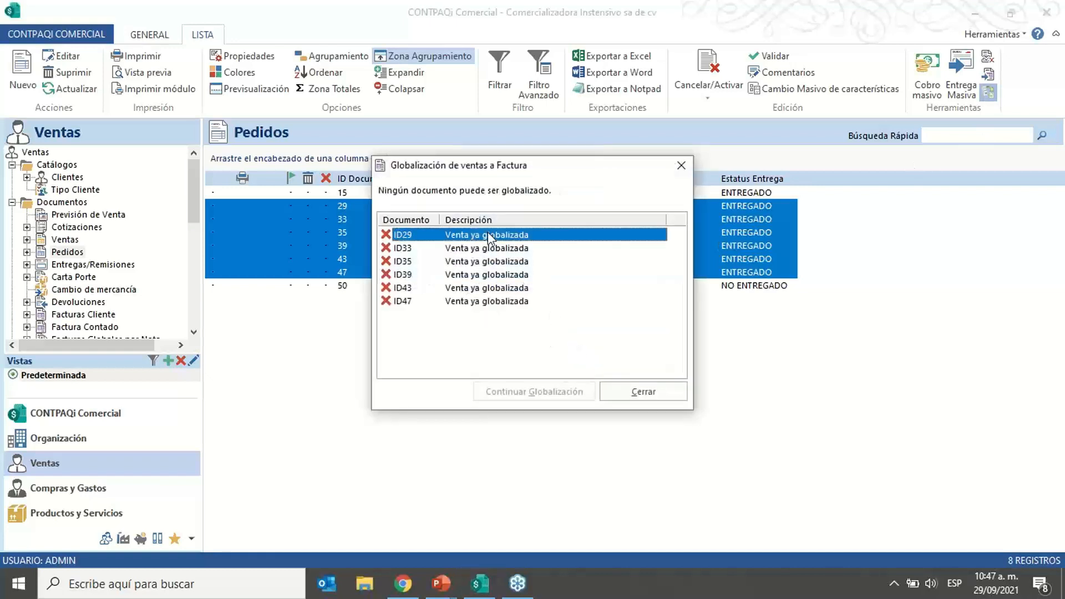
left_click(499, 249)
key("Down")
key("Down")
key("Down")
key("Down")
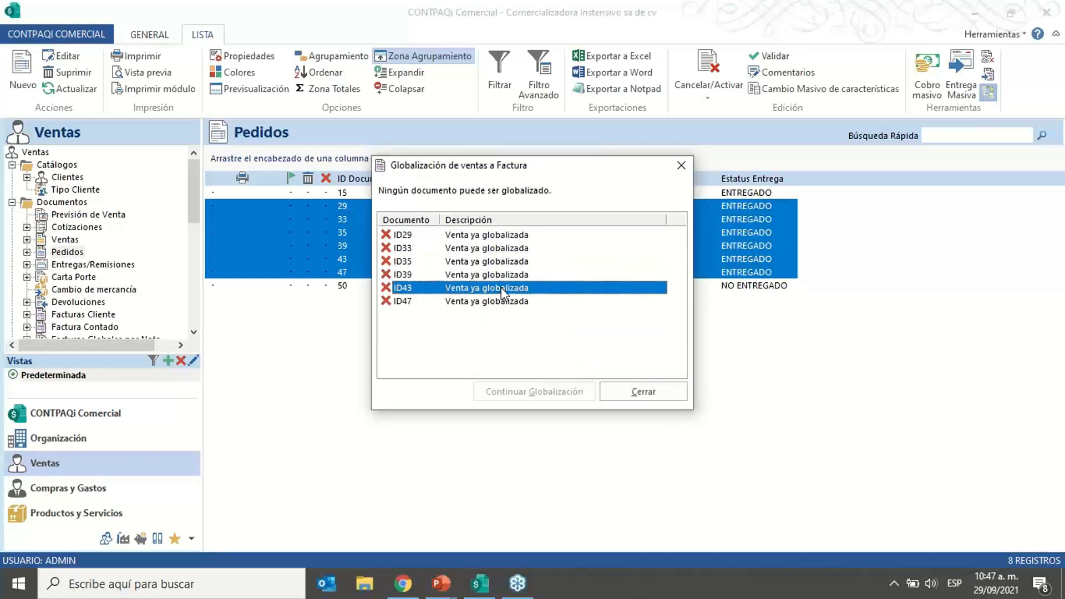
key("Up")
key("Up")
key("Up")
key("Up")
key("Up")
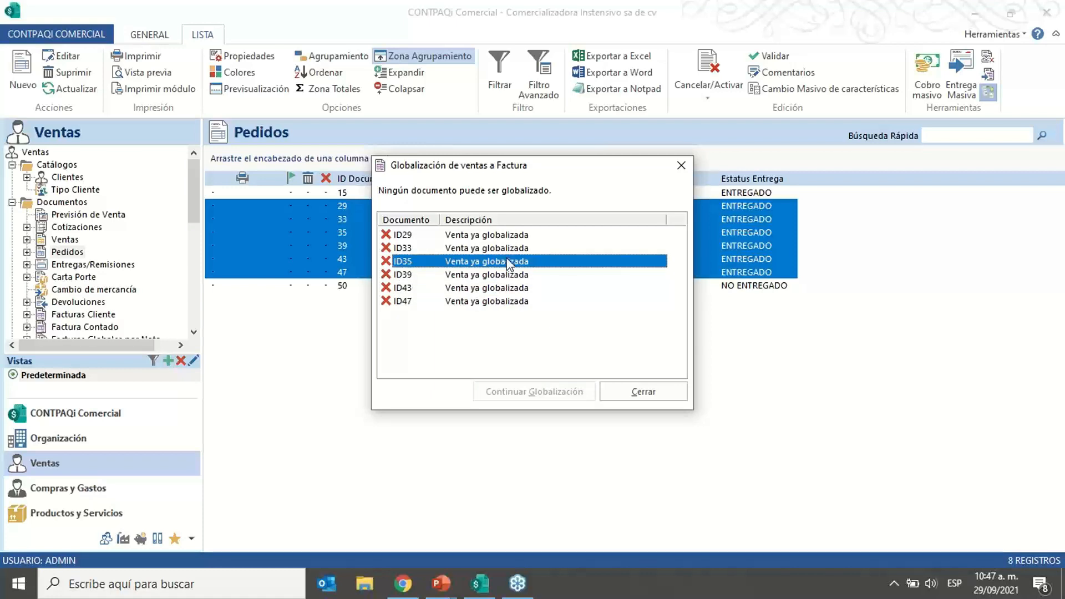
key("Down")
key("Down")
key("Down")
key("Down")
key("Down")
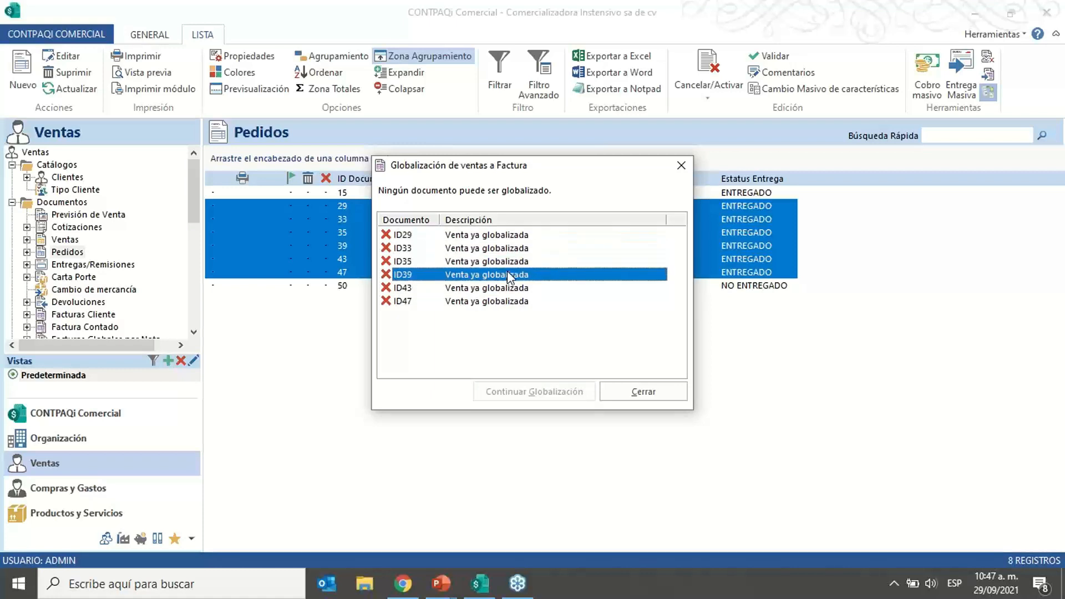
left_click(682, 166)
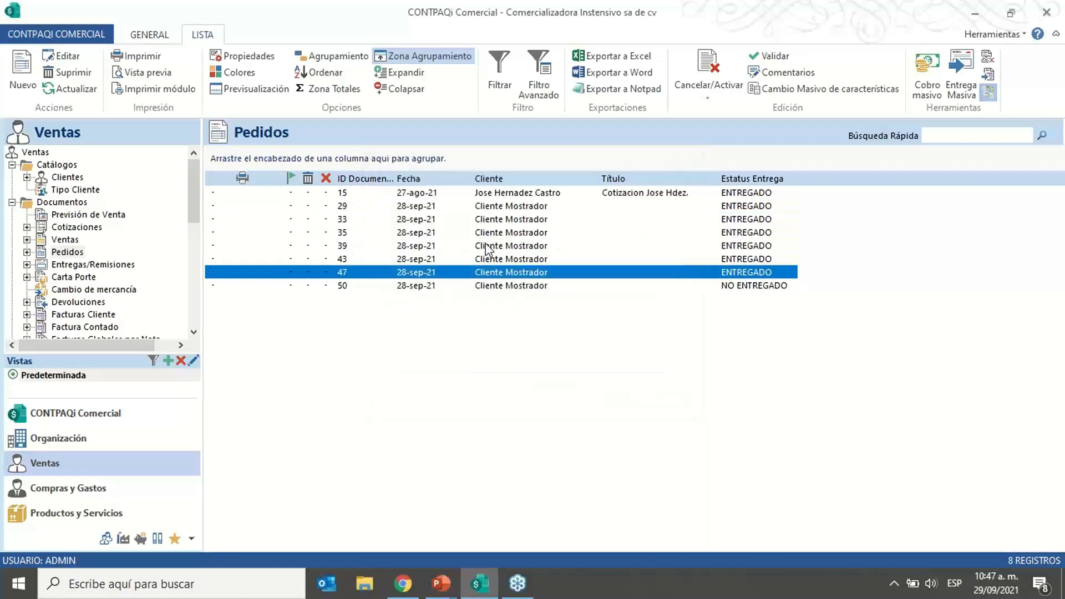
Step: Add the Globalizado field to the displayed Pedidos columns and select orders 15 and 50 together
left_click(245, 56)
left_click(422, 255)
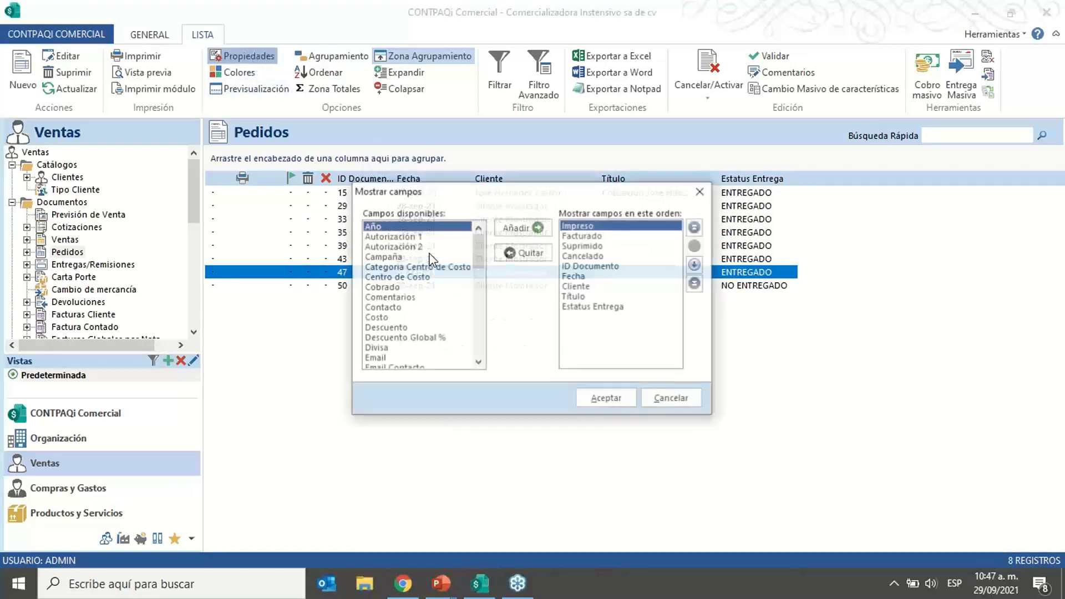
left_click_drag(477, 254, 476, 355)
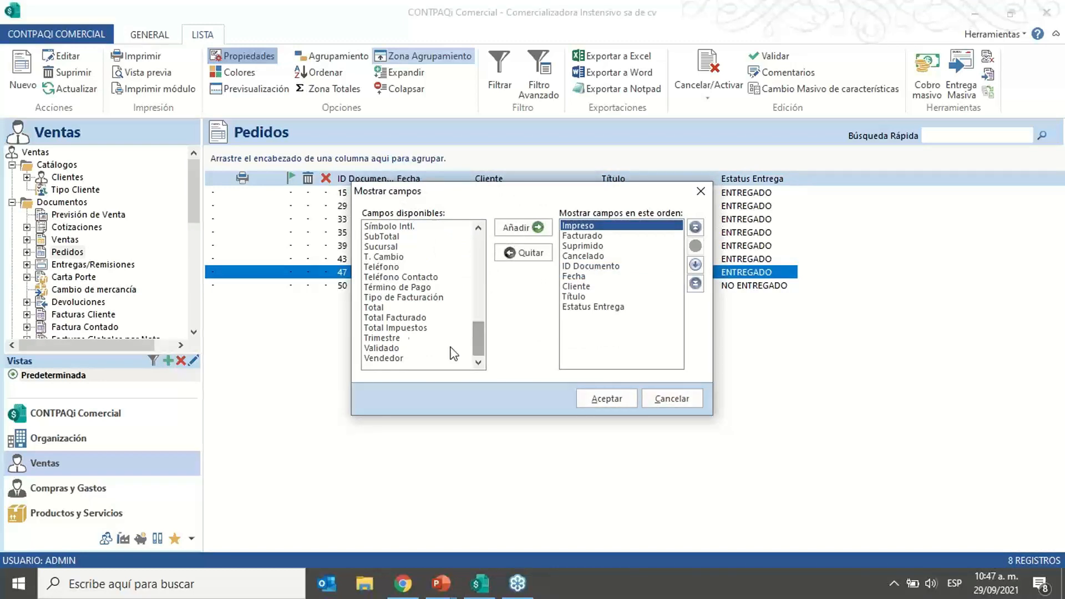
left_click(479, 229)
left_click_drag(478, 229, 478, 228)
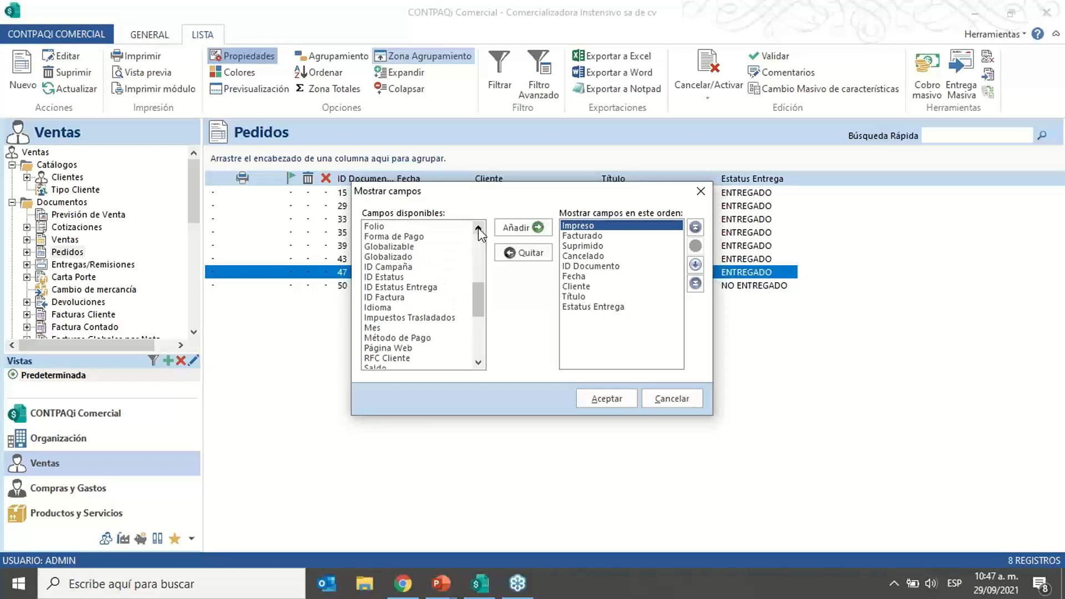
left_click(401, 258)
left_click(518, 231)
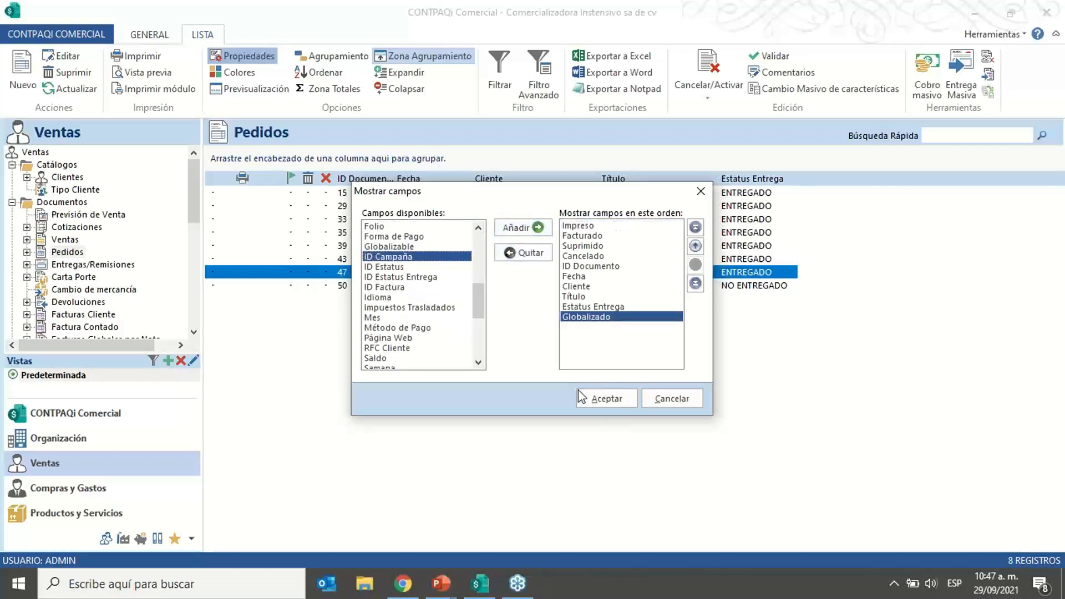
left_click(598, 403)
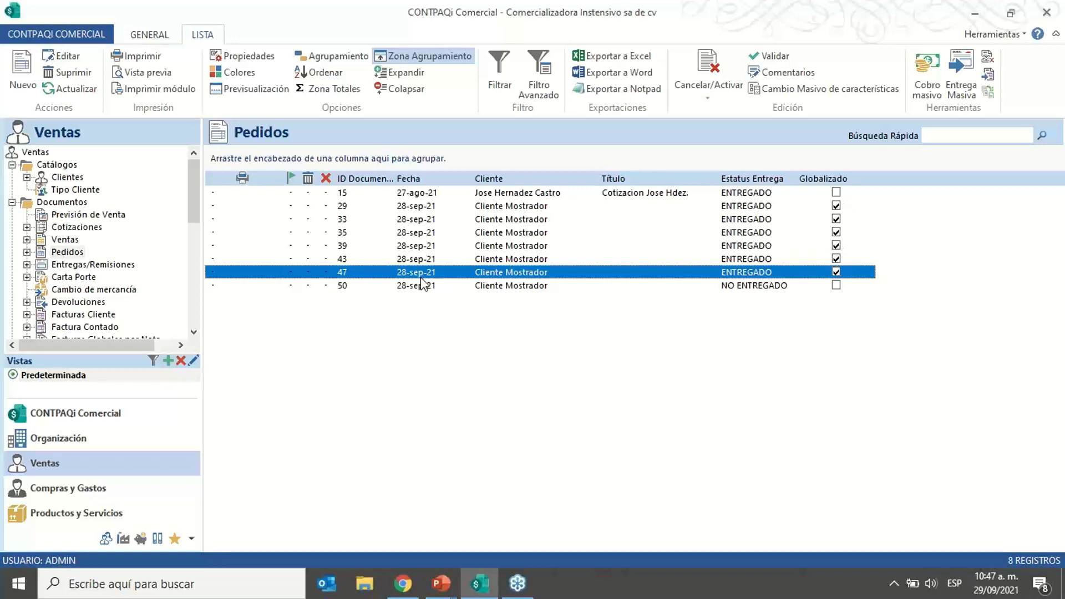
left_click(508, 193)
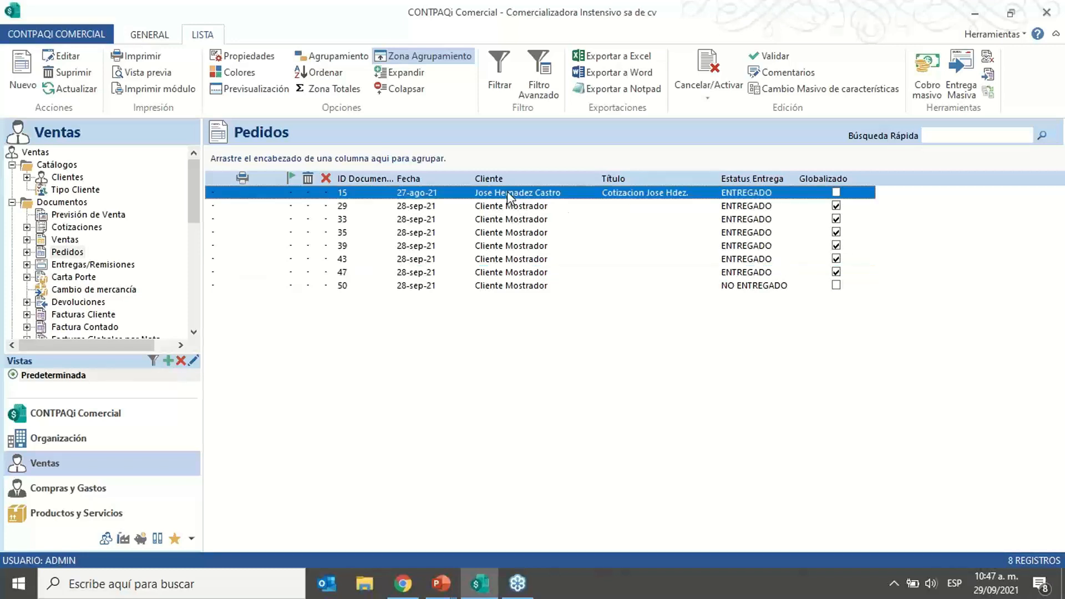
left_click(493, 287, "ctrl")
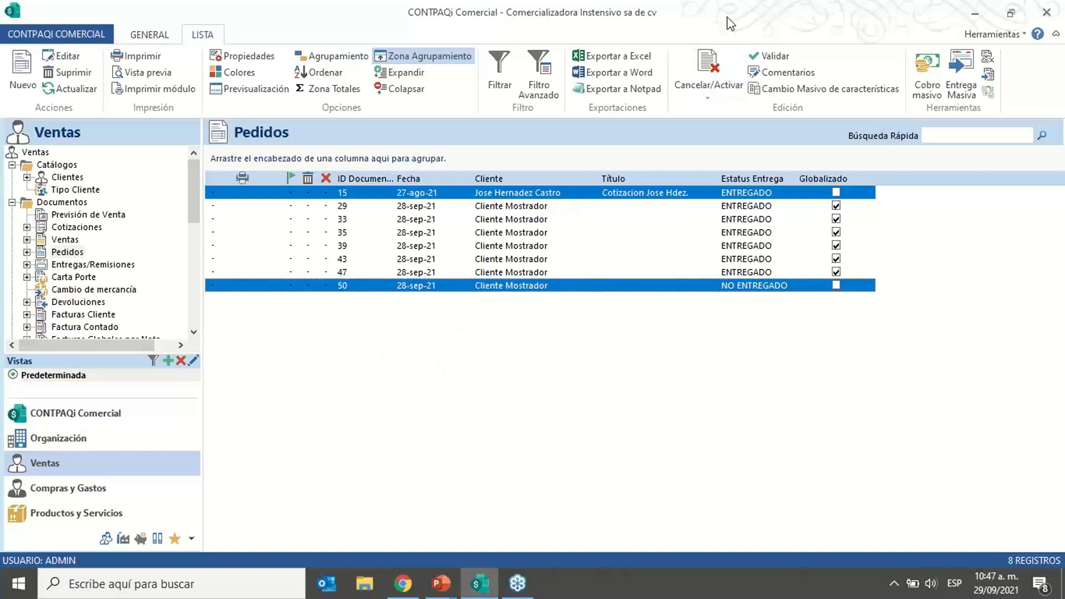
Step: Consult the list of clients available in a new order and close the order without saving it
left_click(25, 72)
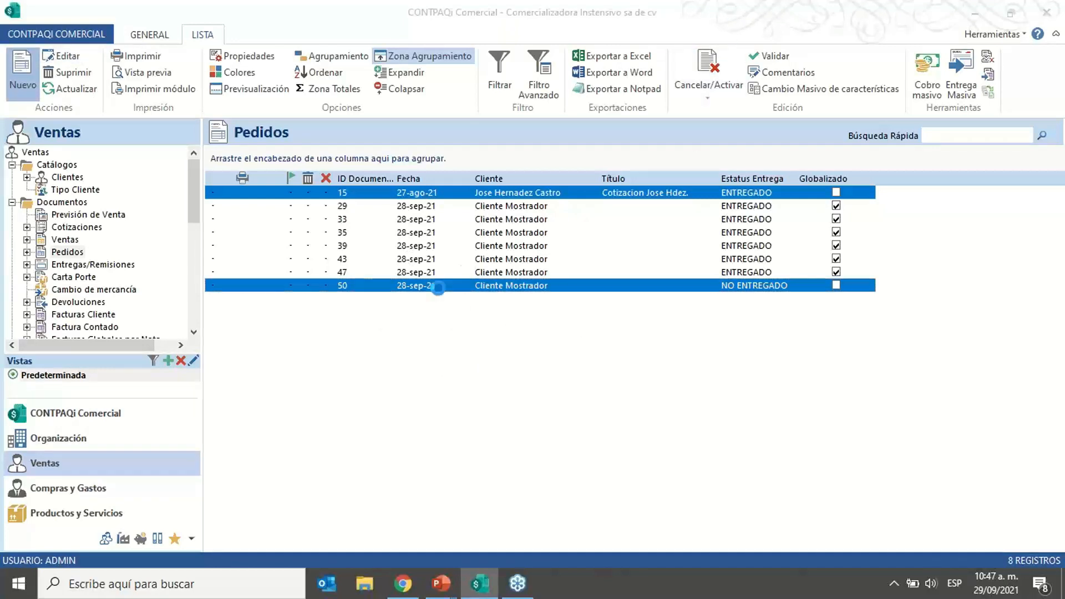
left_click(541, 206)
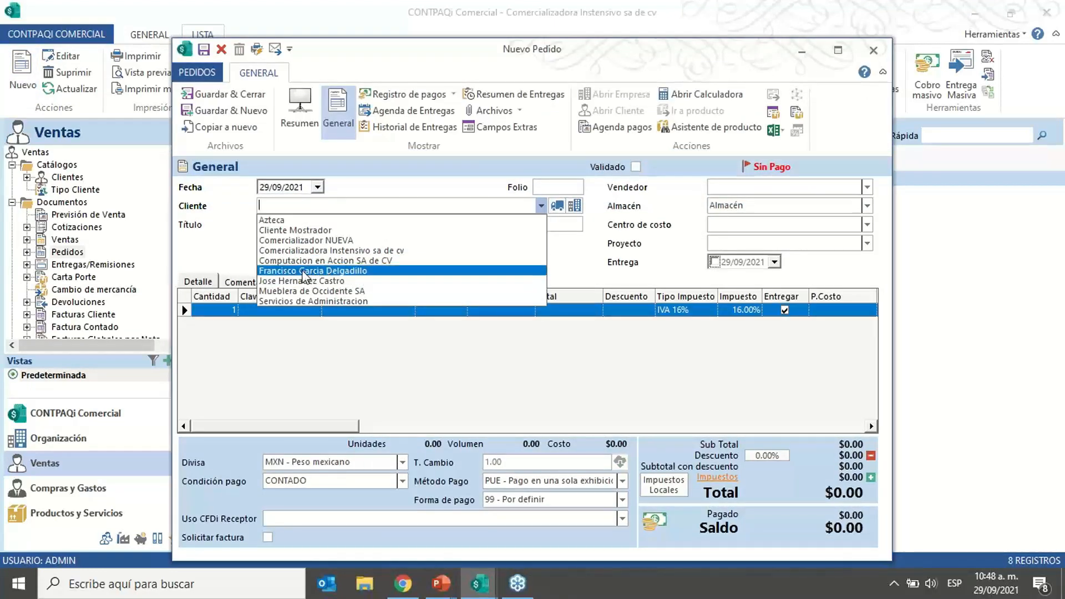
left_click(753, 67)
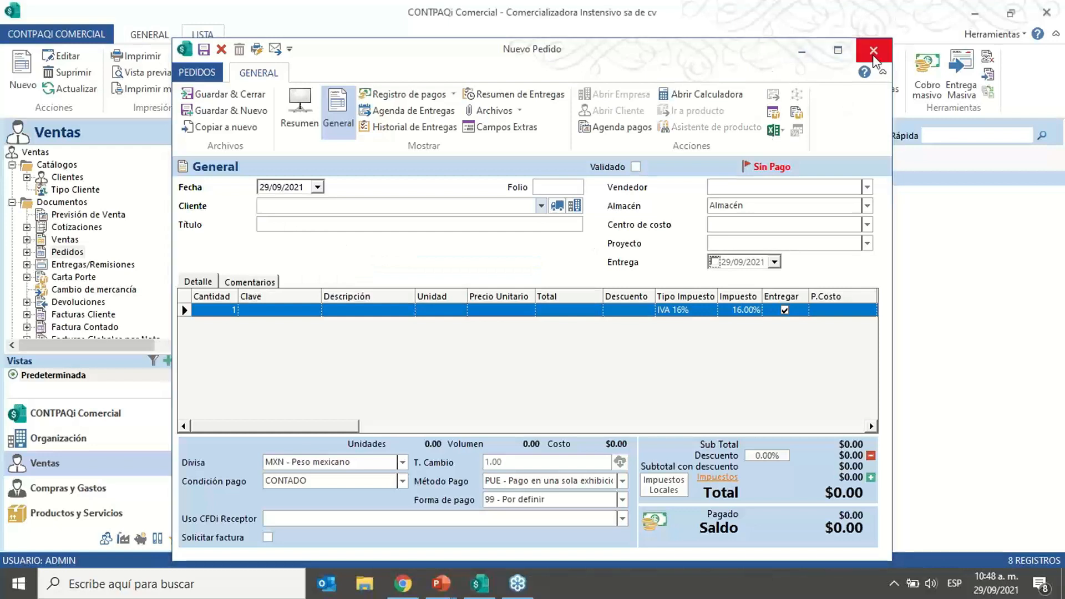
left_click(874, 50)
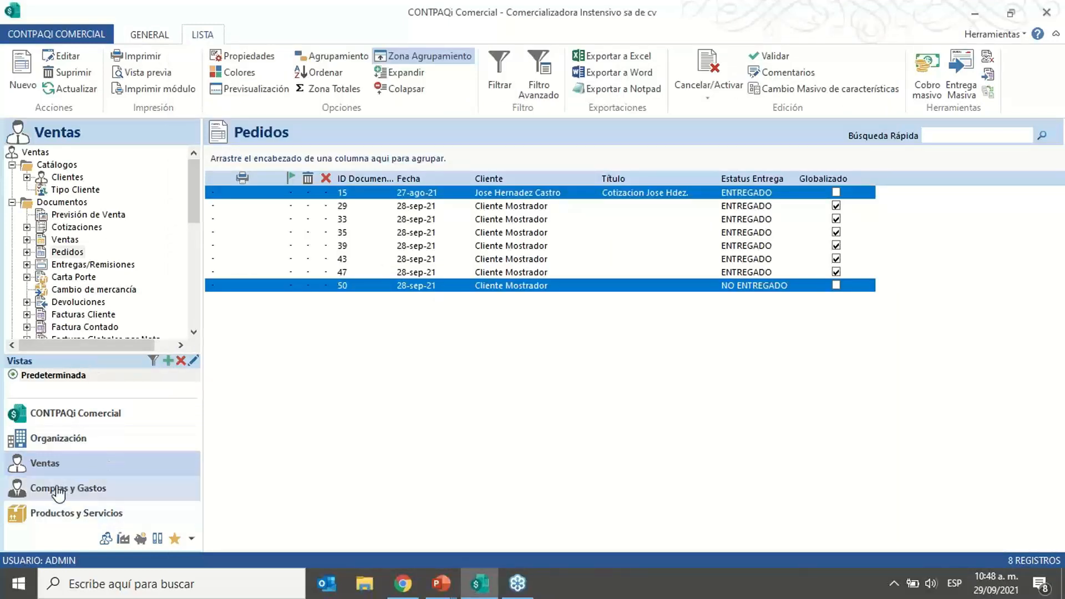
Step: Clear the Complemento / Addenda field of the client with ID 1 in the Clientes catalog and save the record
left_click(68, 177)
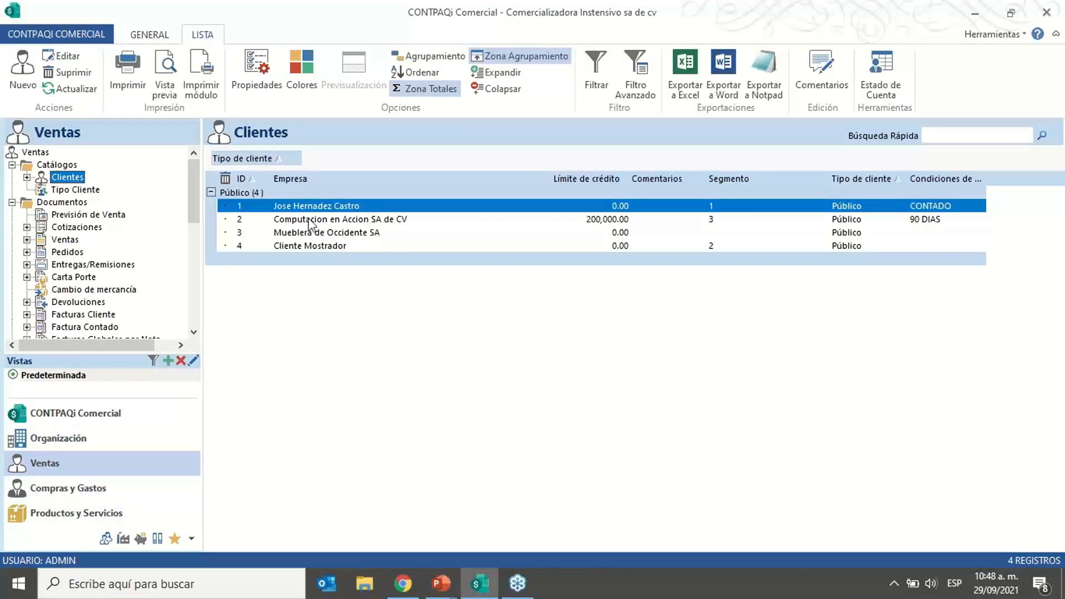
double_click(309, 206)
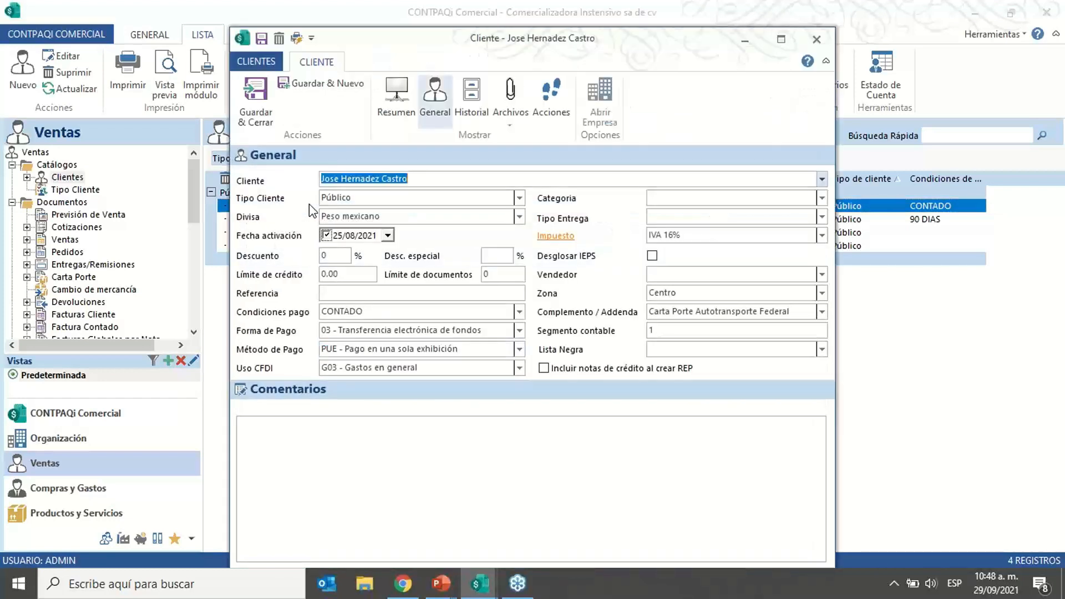
left_click(792, 311)
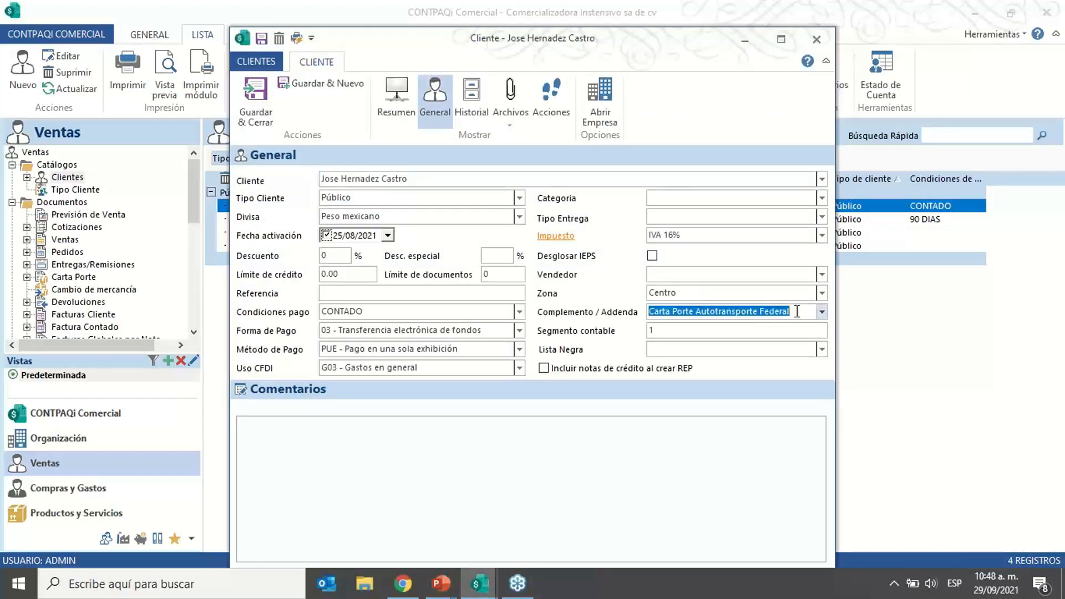
key("Delete")
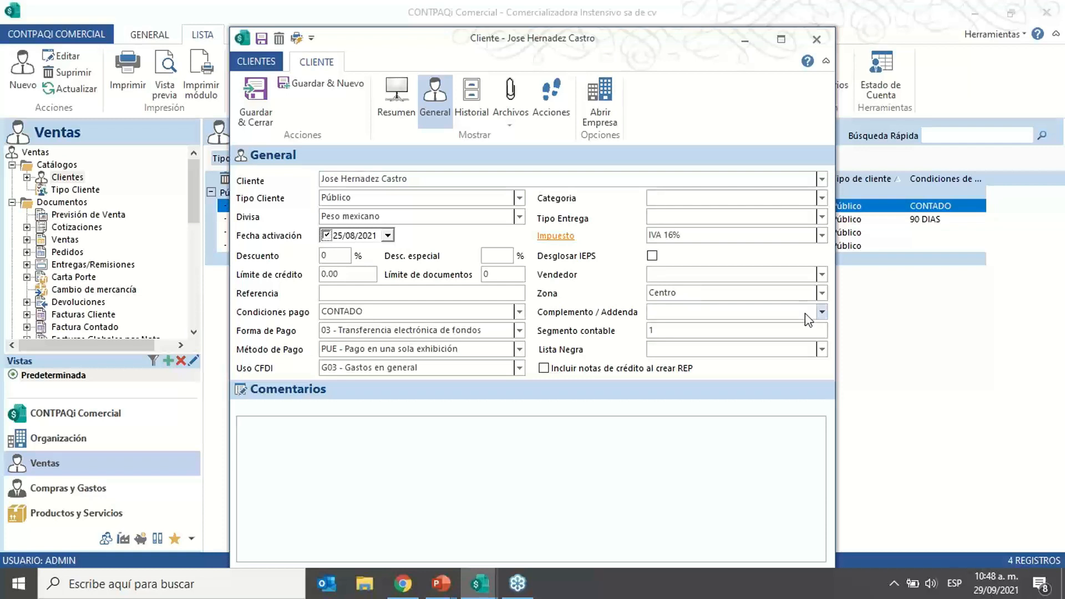
key("Tab")
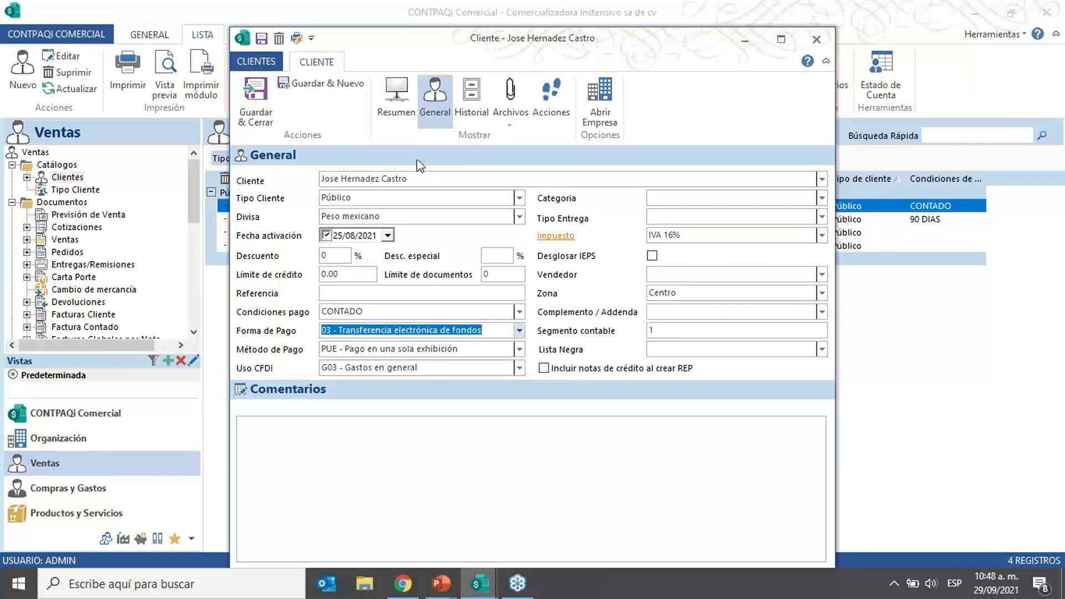
left_click(256, 106)
Step: Reopen the client with ID 1 to check the Complemento / Addenda field and close the record
left_click(78, 178)
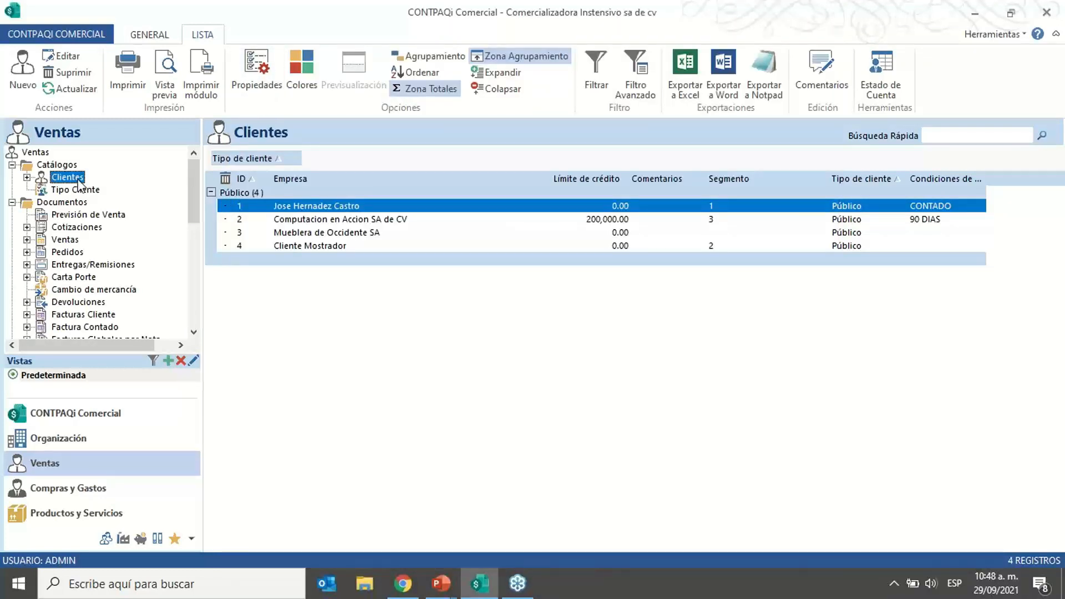
double_click(321, 210)
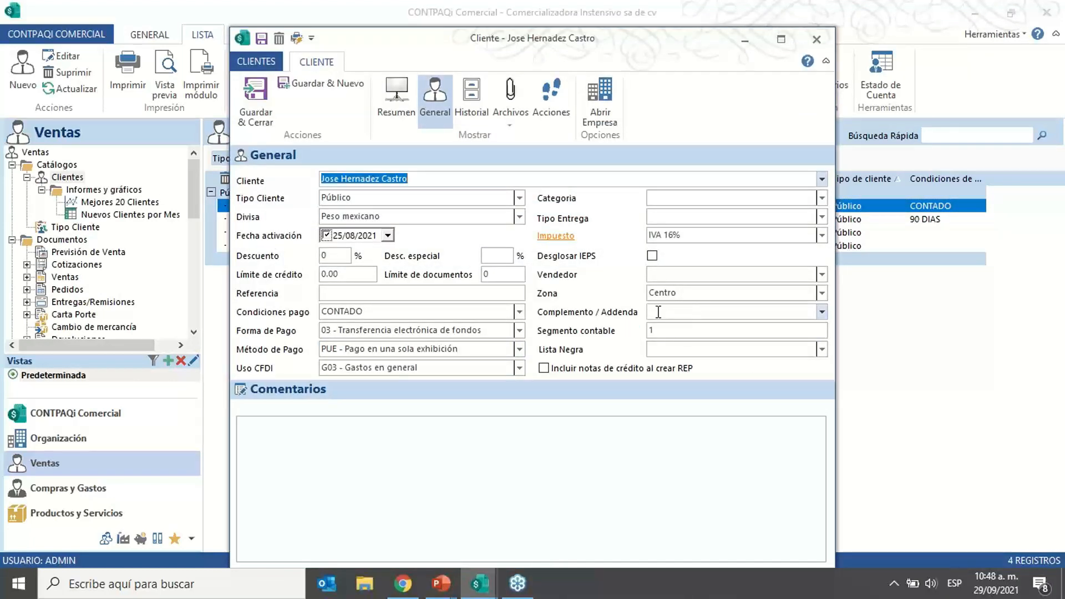
left_click(817, 39)
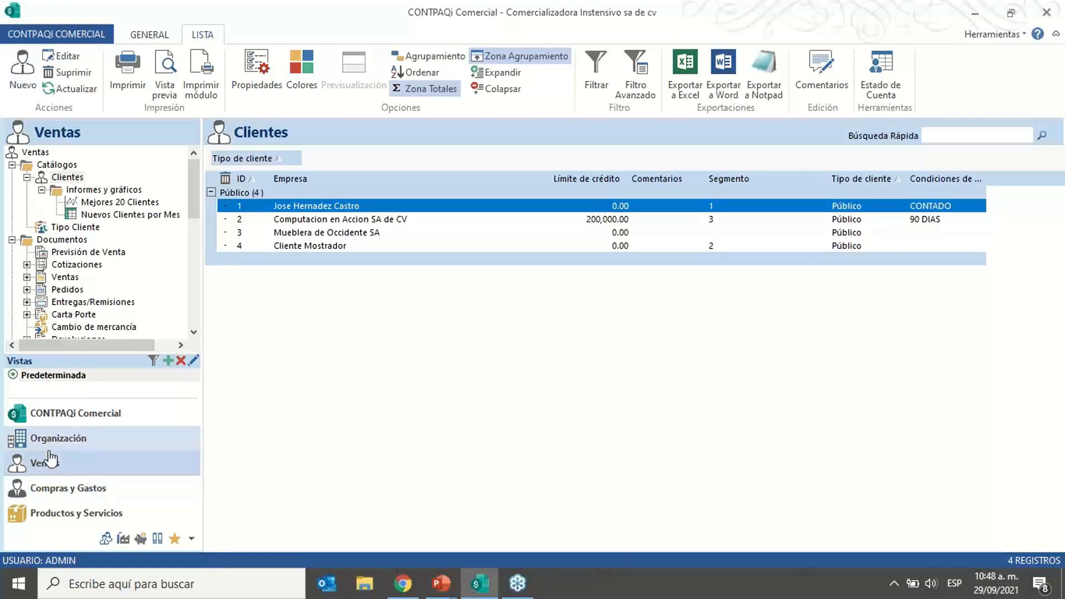
left_click(26, 178)
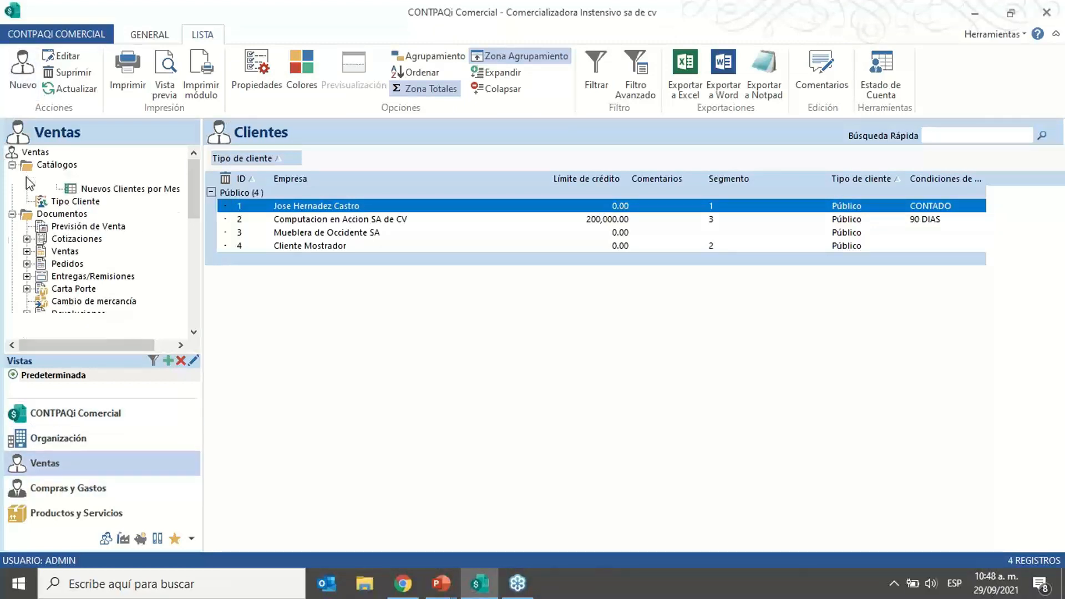
Step: Start a new order in Pedidos and assign it to the client with ID 1
scroll(82, 233, "down", 2)
left_click(78, 216)
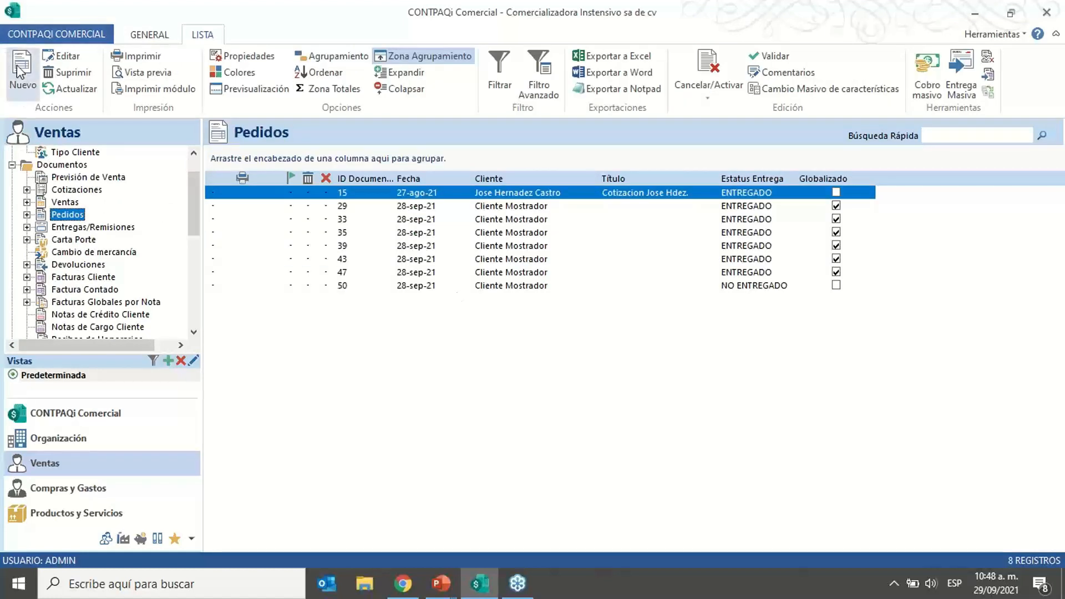
left_click(26, 75)
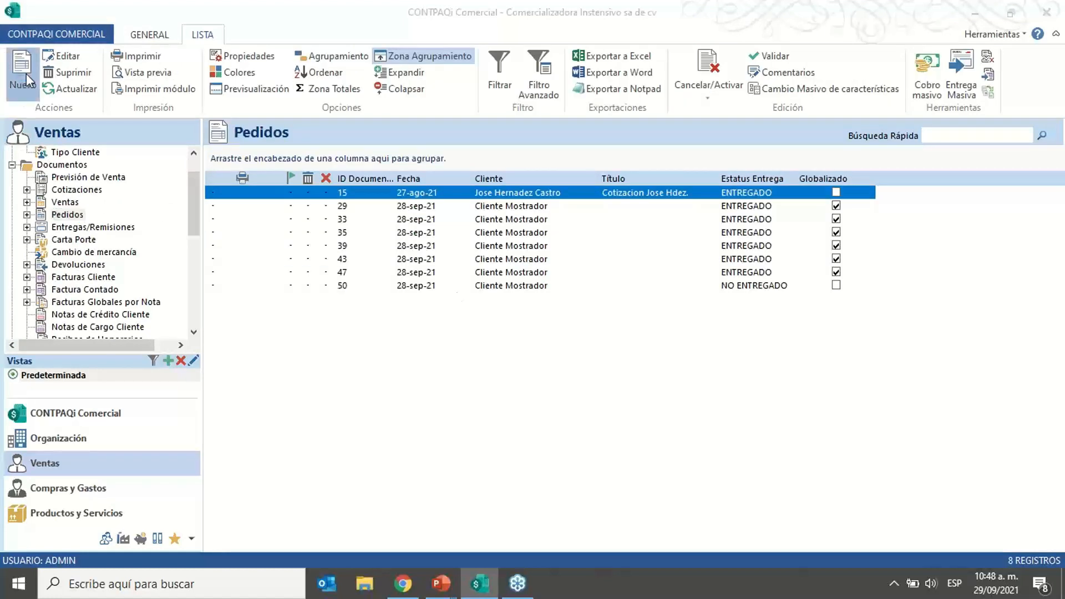
left_click(541, 206)
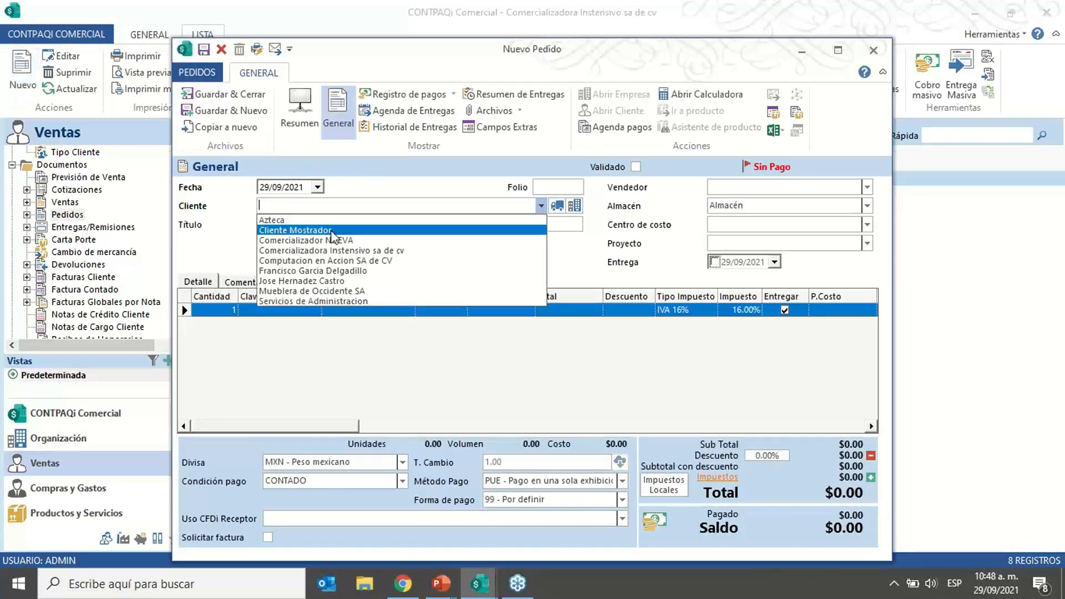
left_click(316, 281)
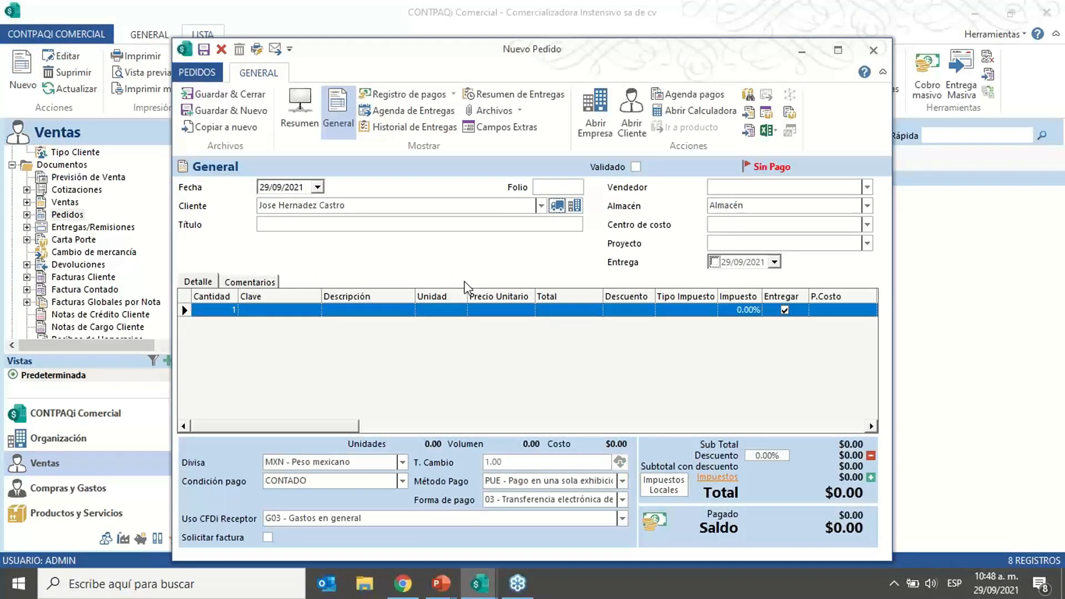
key("Tab")
key("Tab")
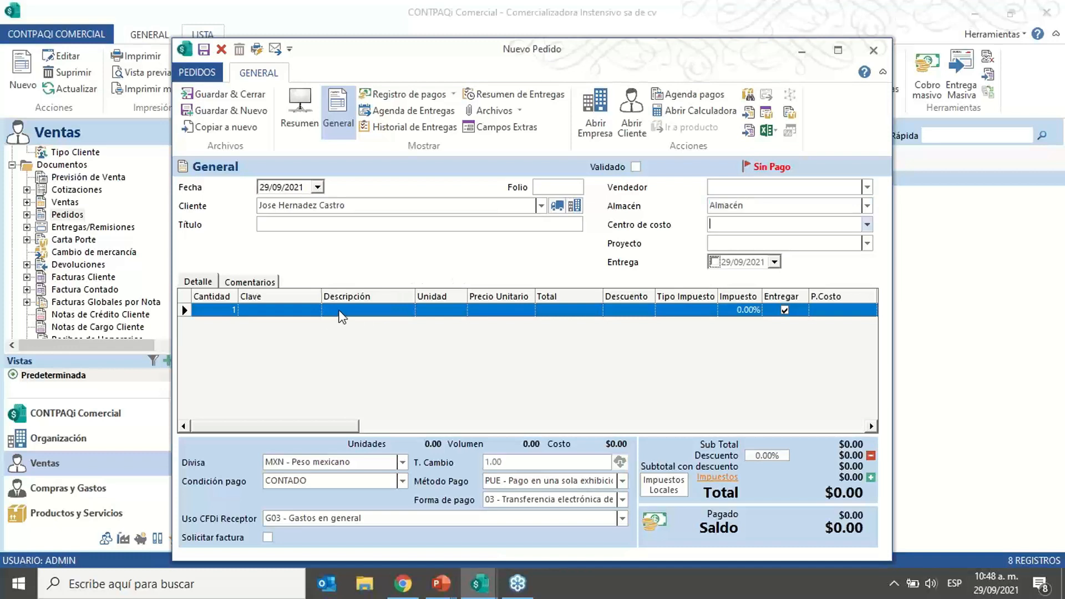
Step: Add the product Mesas de conferencia to the order's detail using the Precio Público price list
left_click(341, 316)
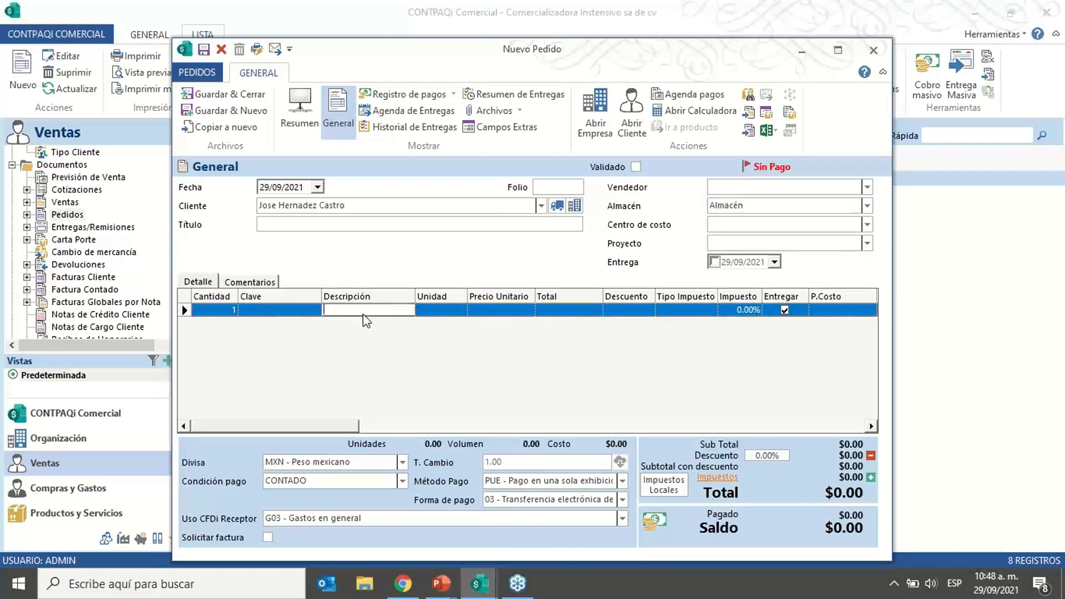
type("CONF")
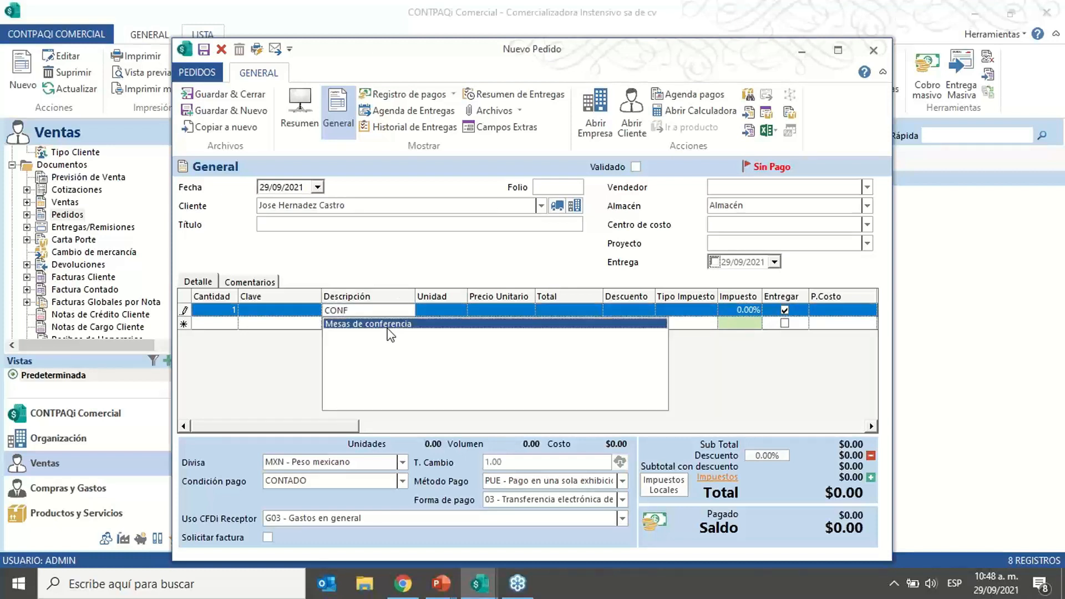
left_click(392, 325)
left_click(640, 293)
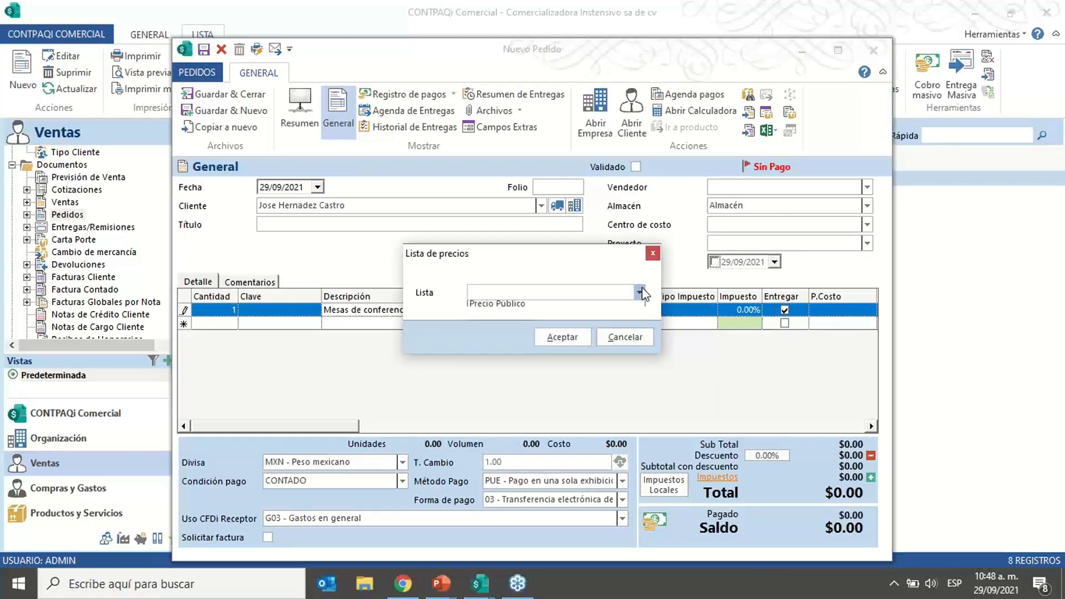
left_click(532, 316)
left_click(551, 336)
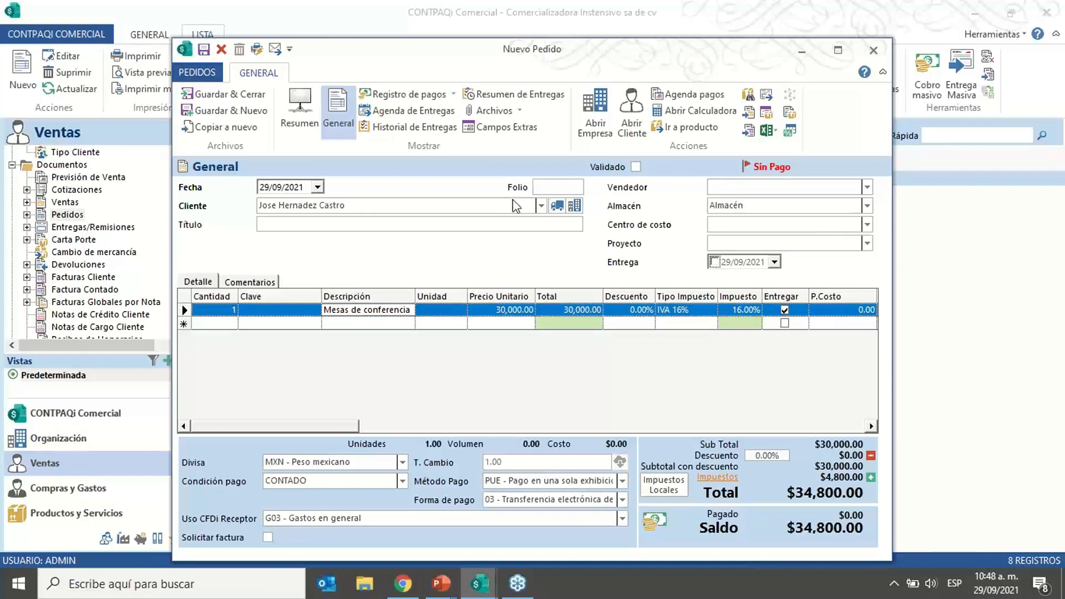
Step: Save and close the new order and select orders 15 and 55 together in the Pedidos list
left_click(222, 99)
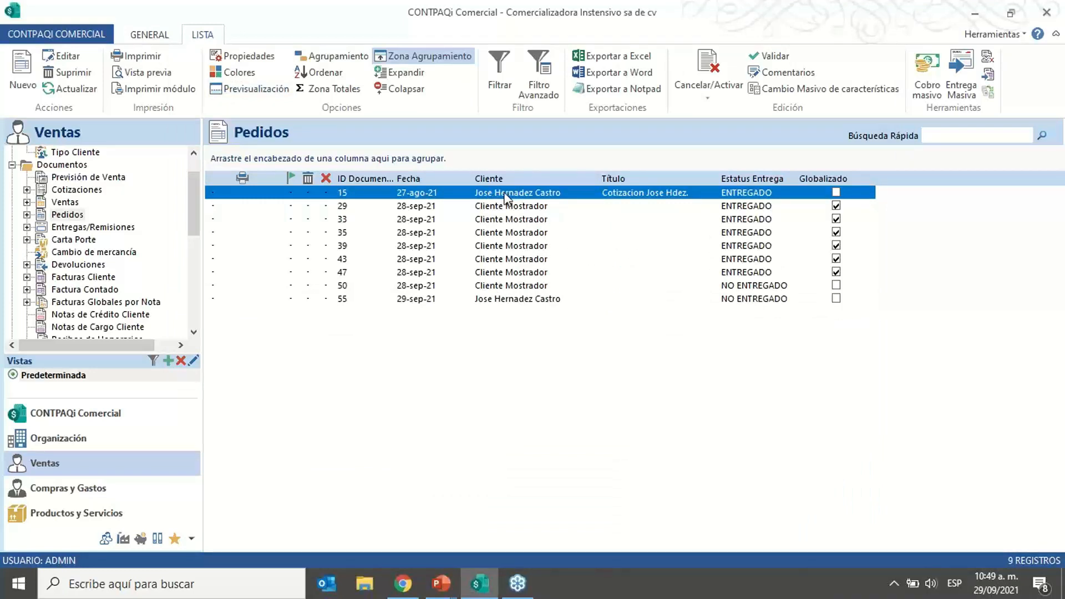
left_click(501, 300, "ctrl")
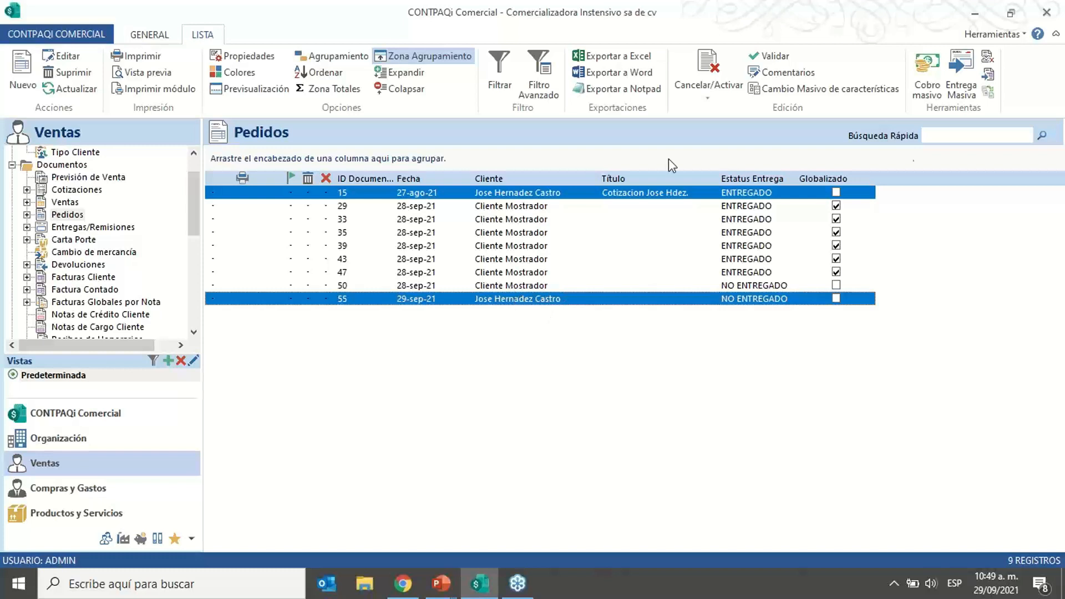
Step: Start globalizing the two selected orders with Globalización por Producto, grouped by client
left_click(989, 93)
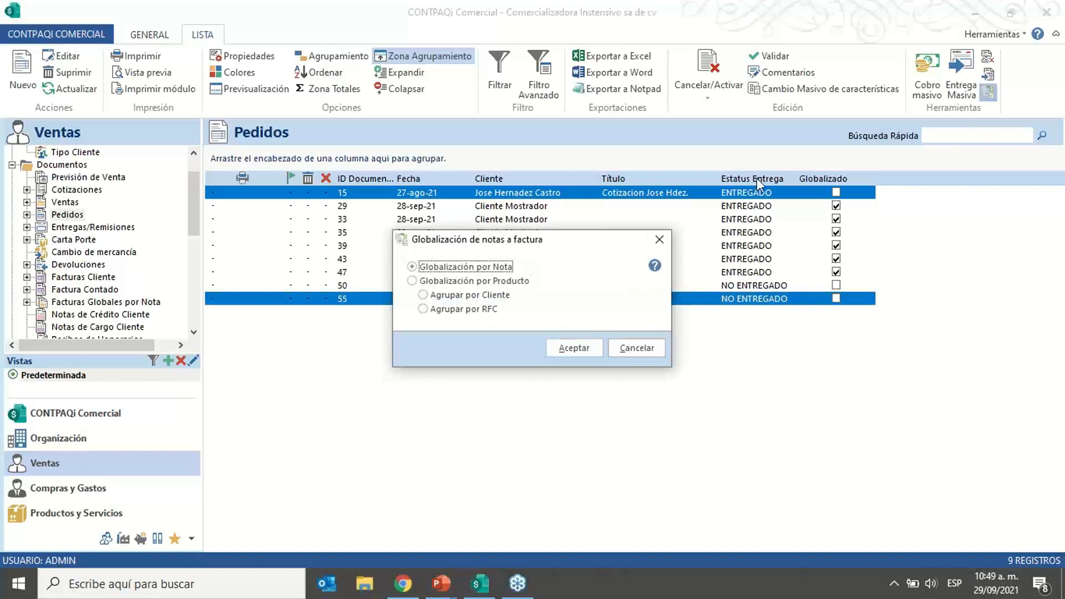
left_click_drag(567, 246, 535, 222)
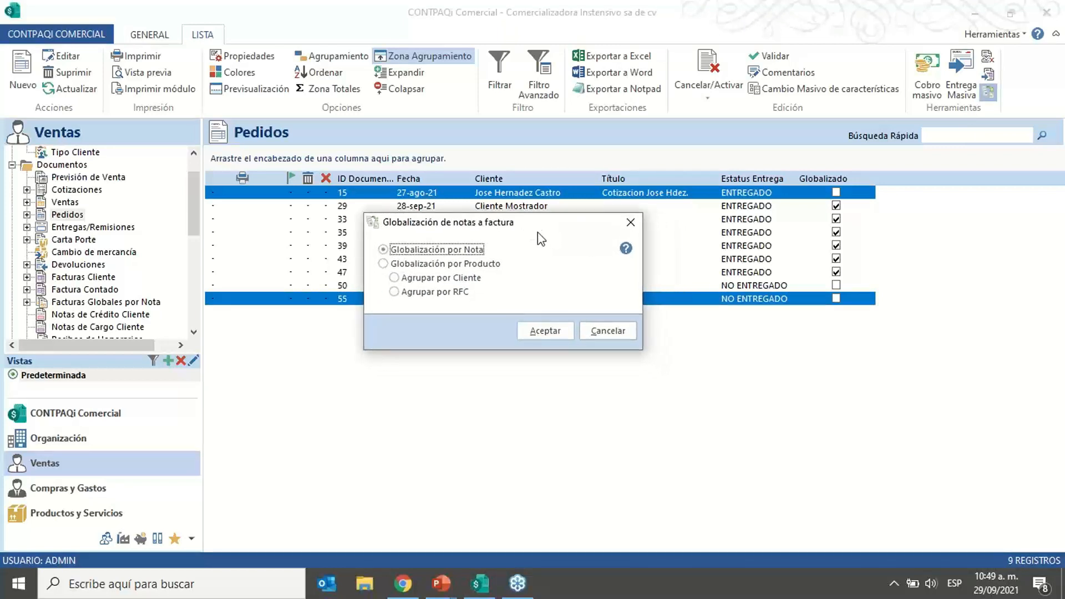
left_click(384, 264)
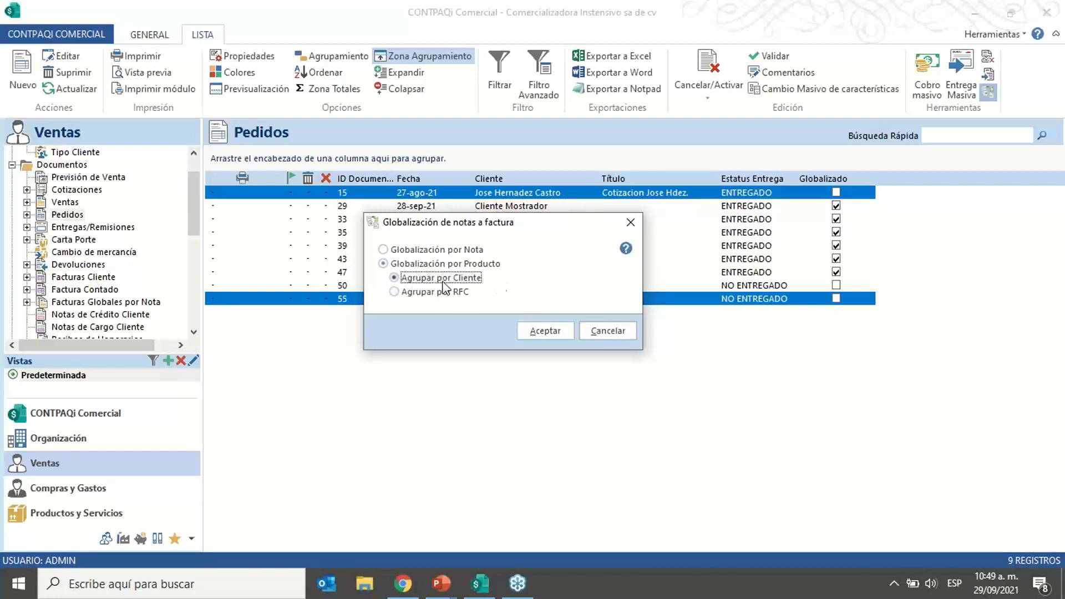
left_click(544, 333)
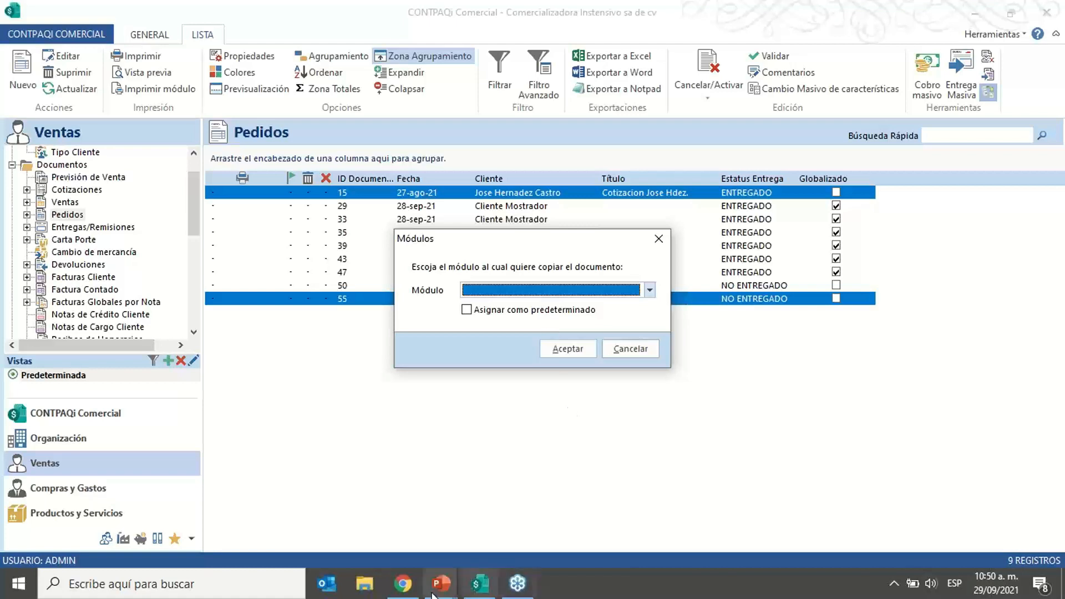
Step: Choose Facturas Cliente as the destination module and generate the global invoice from the selected orders
mouse_move(413, 587)
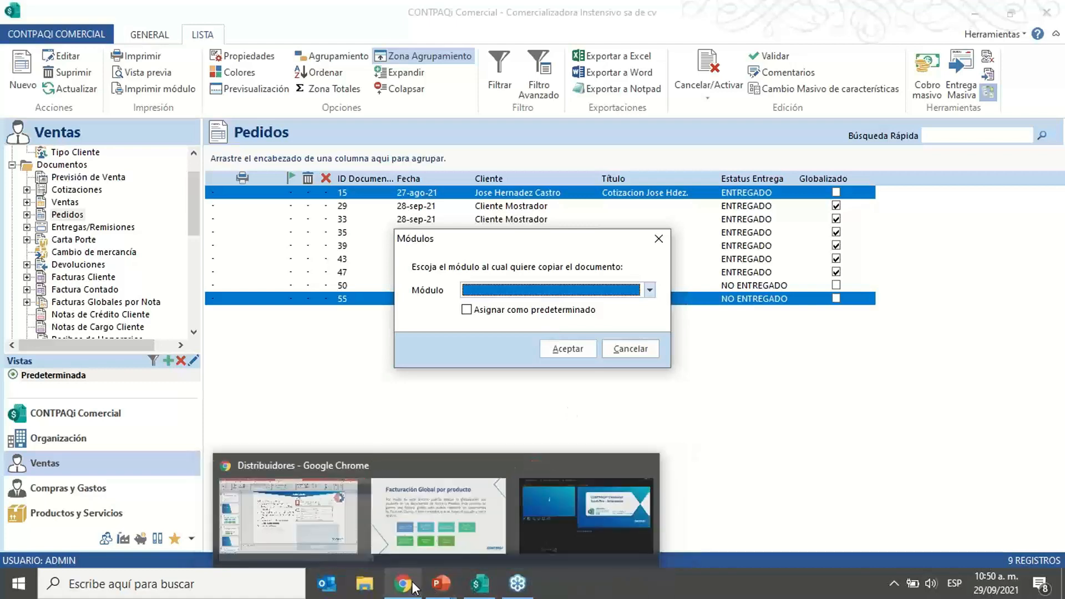
left_click(517, 584)
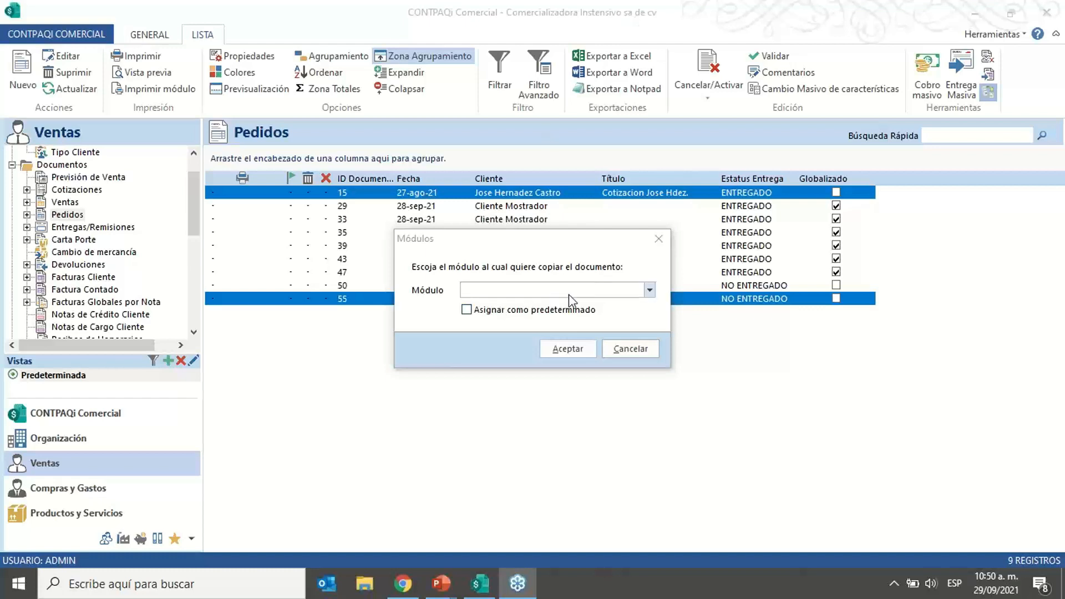
left_click(650, 294)
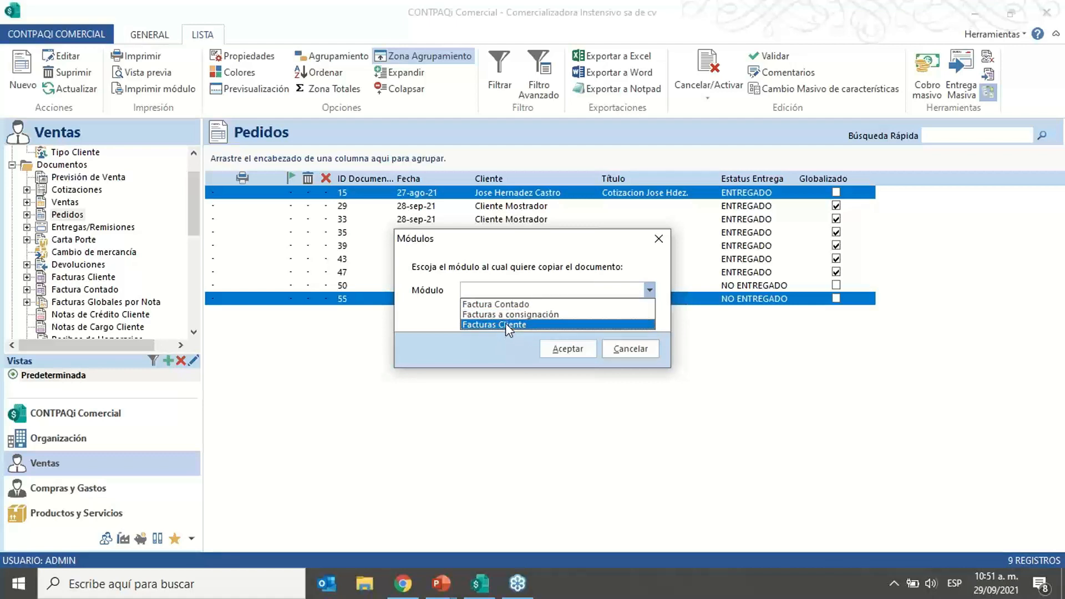
left_click(505, 323)
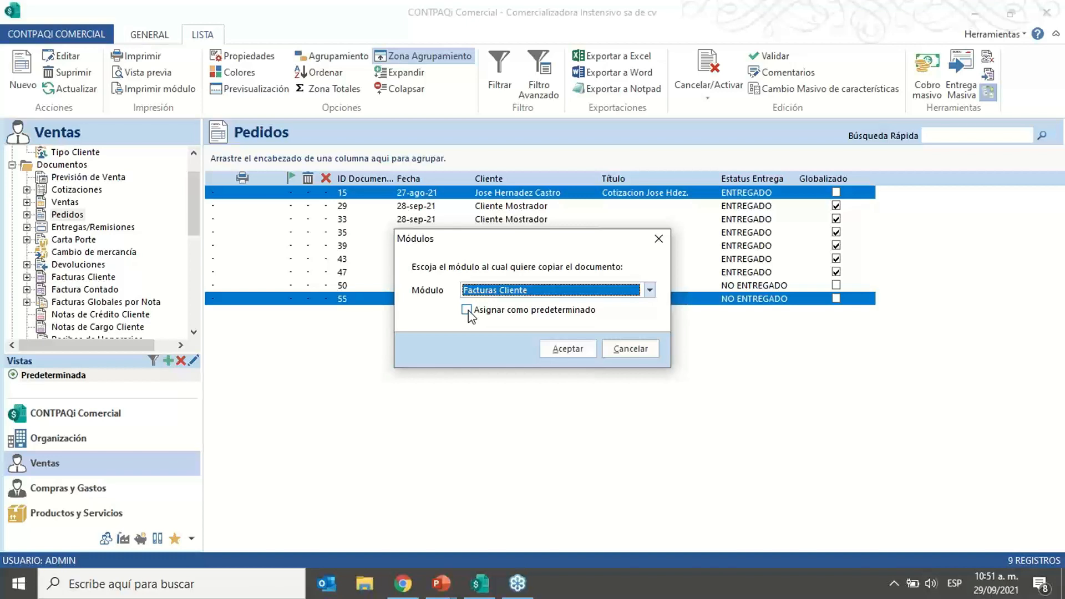
left_click(568, 350)
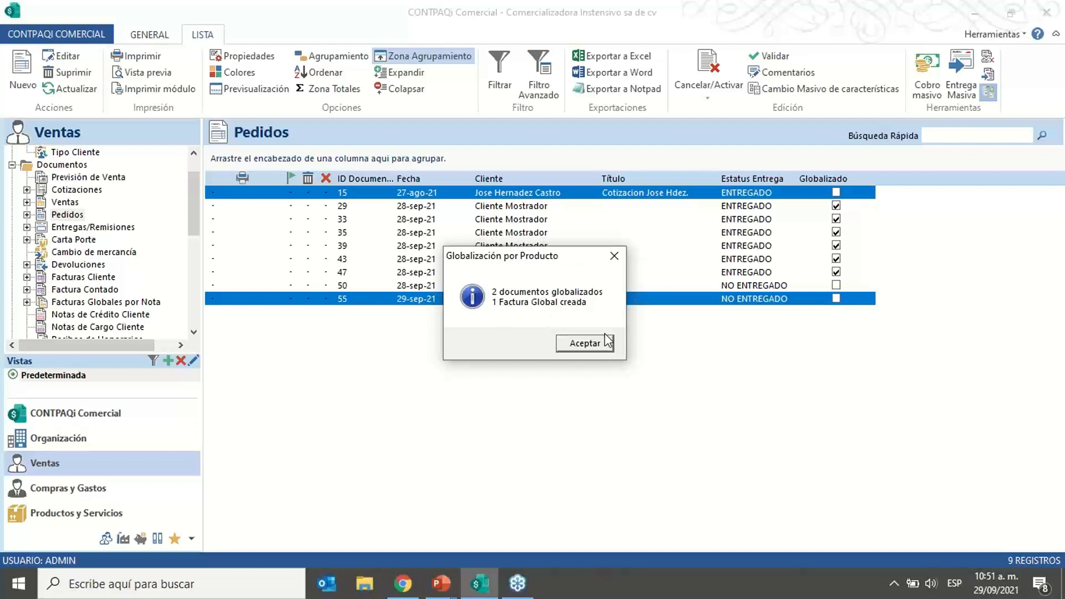
left_click(581, 344)
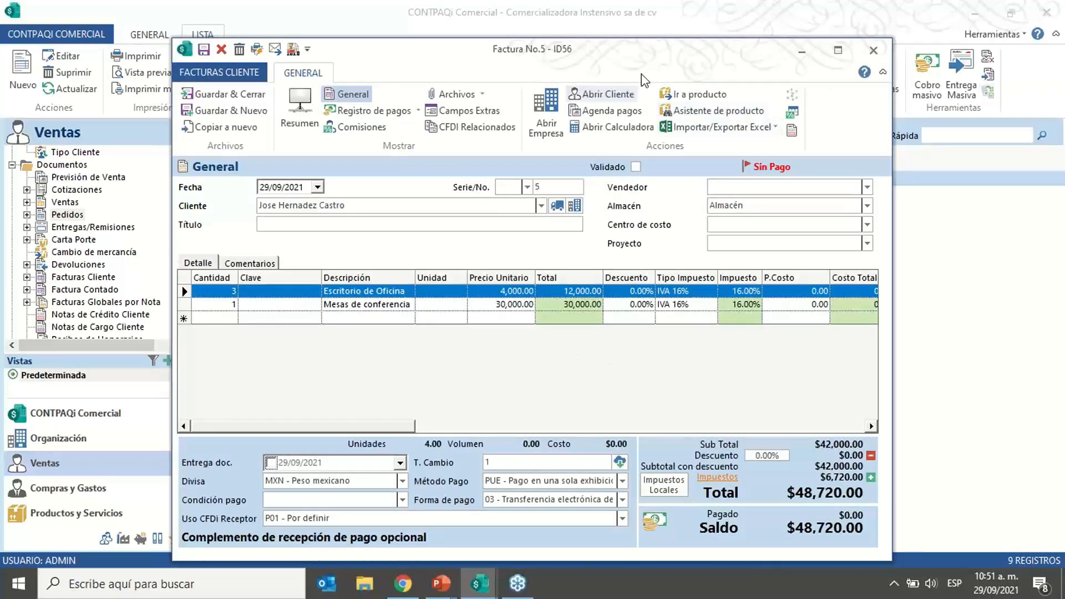
Step: Save and close the generated client invoice
left_click_drag(660, 53, 654, 25)
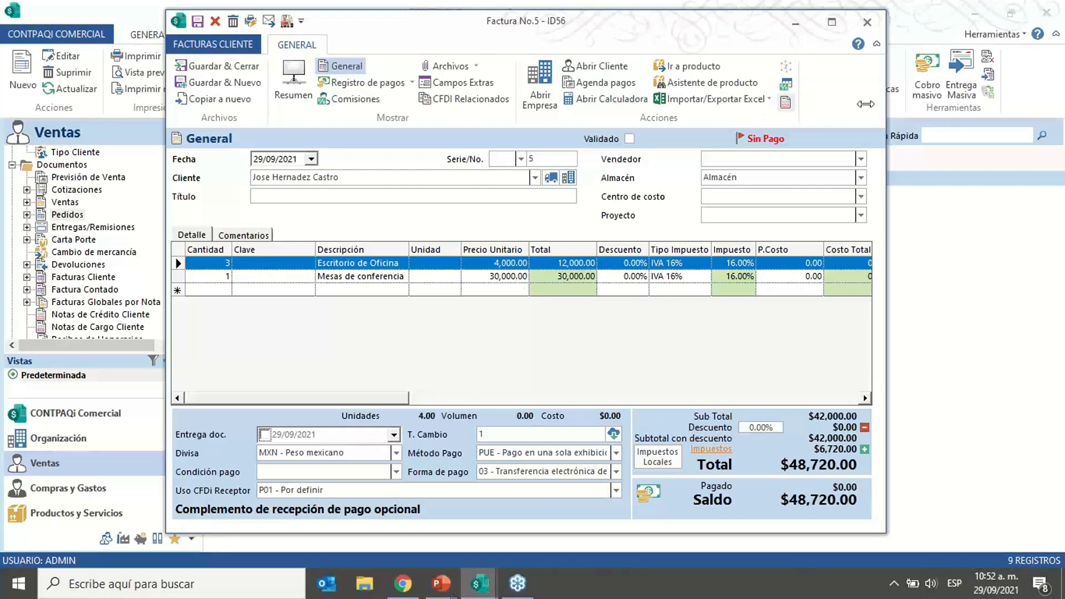
left_click_drag(887, 176, 901, 176)
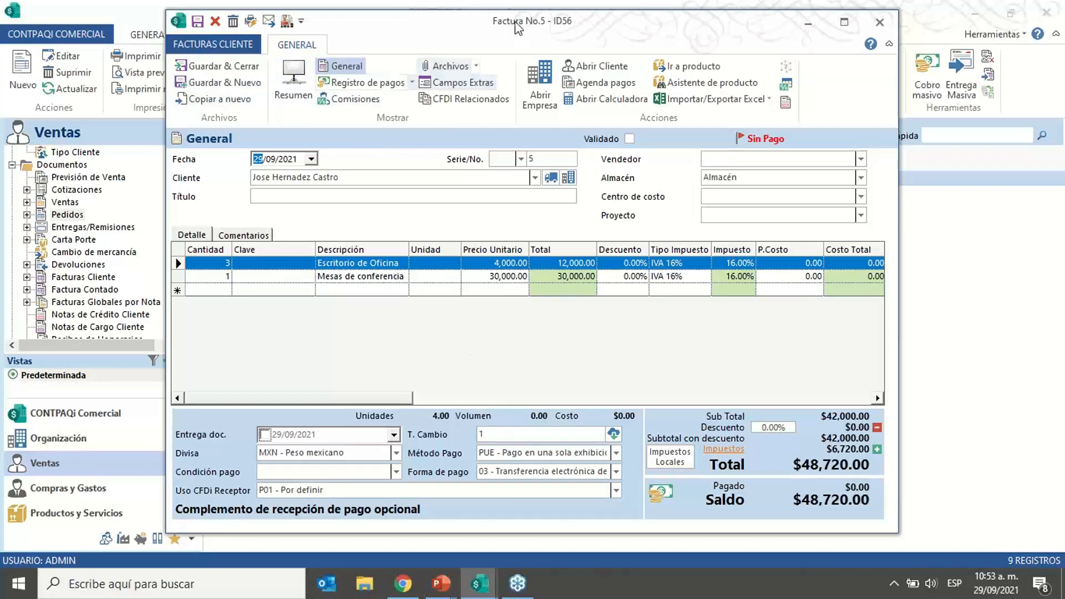
left_click_drag(632, 29, 630, 21)
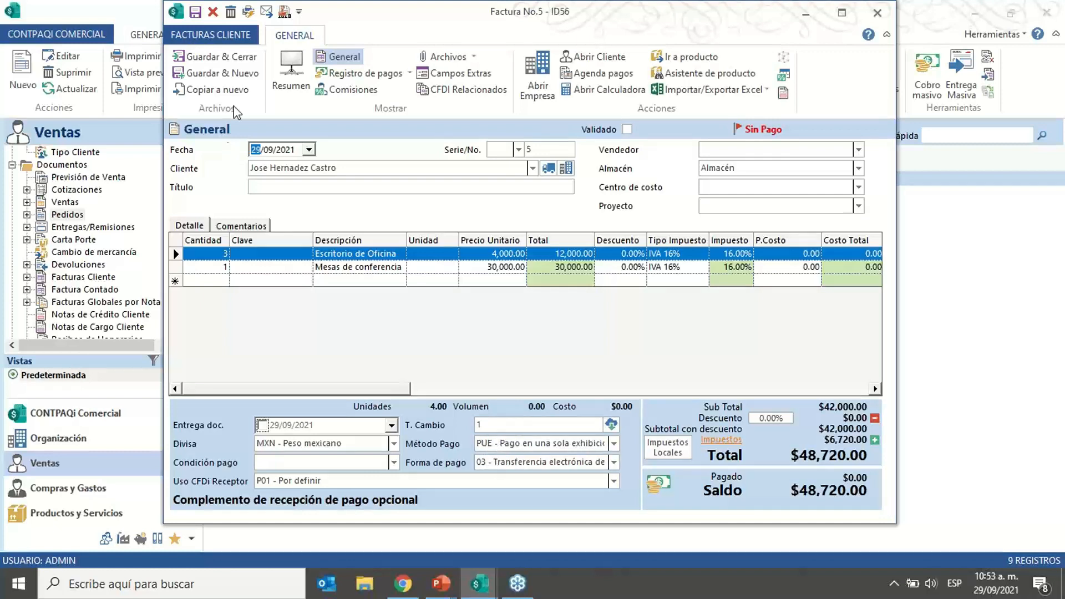
left_click(235, 63)
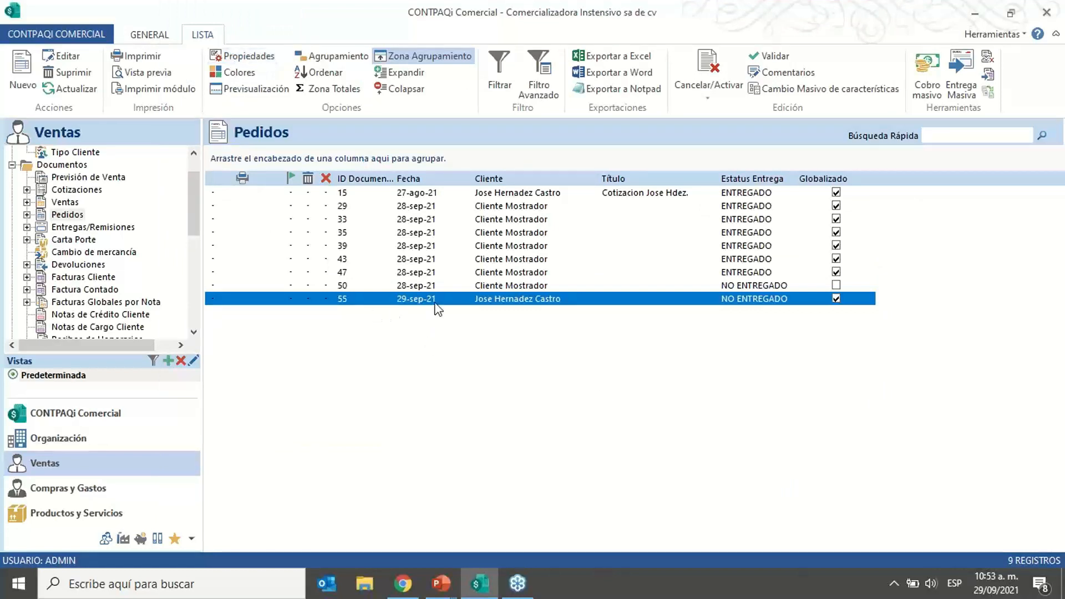
Step: Open the unsent 29-sep-21 invoice totalling 48,720.00 from the Facturas Cliente list
left_click(90, 279)
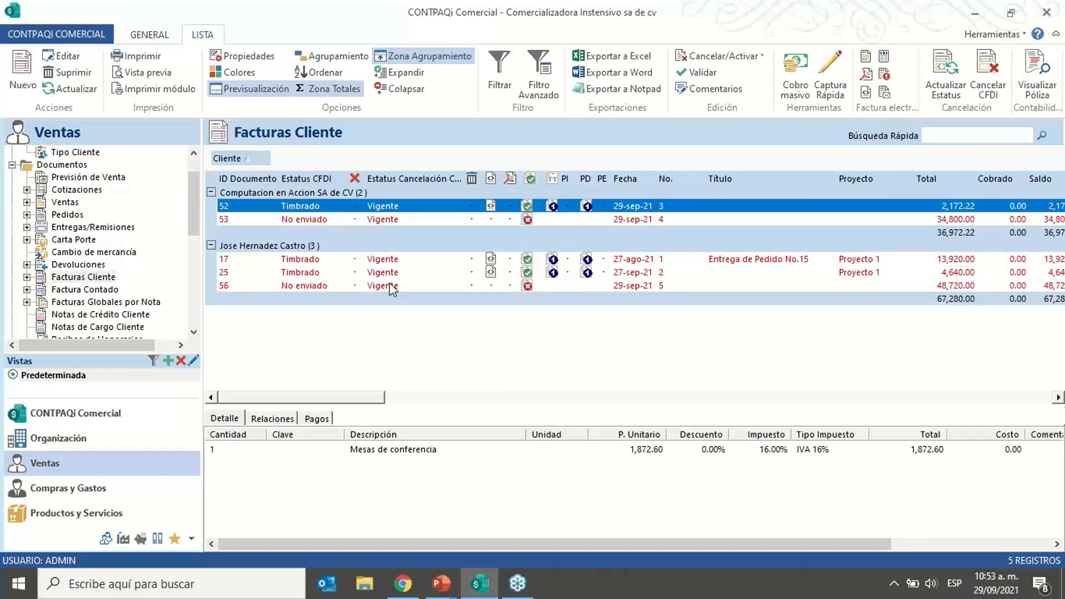
left_click(452, 286)
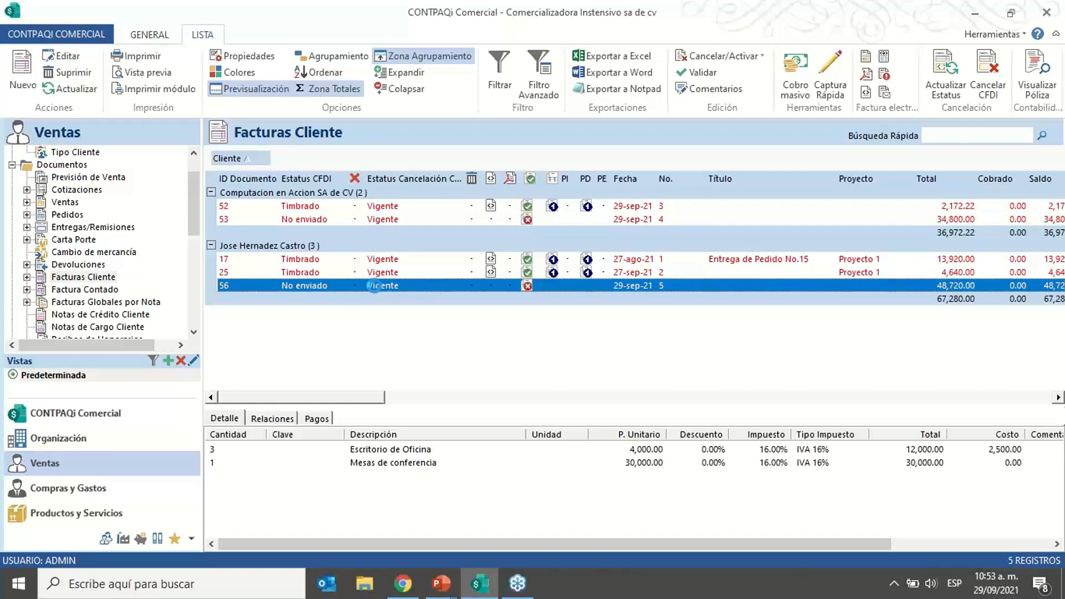
double_click(374, 287)
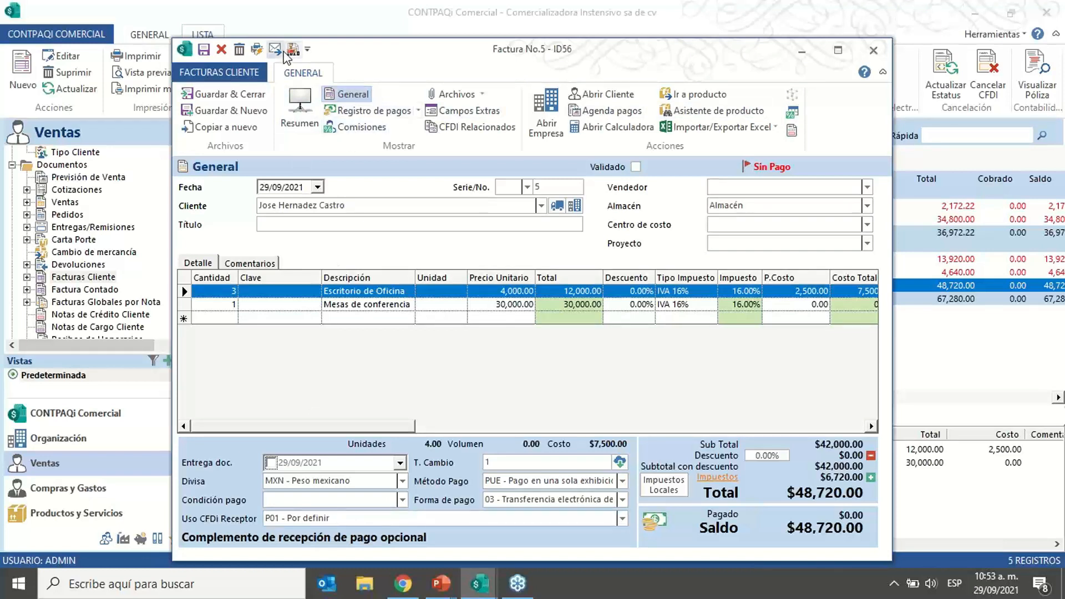
Step: Stamp the open invoice with the Factura print format, decline viewing its accounting póliza, and close the stamping results
left_click(293, 56)
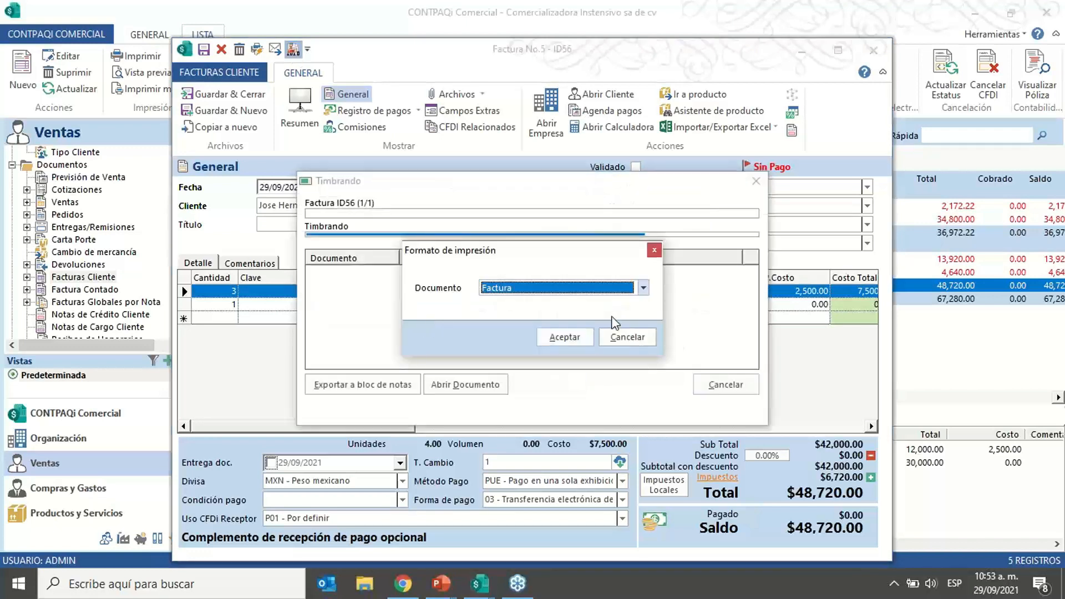
left_click(569, 338)
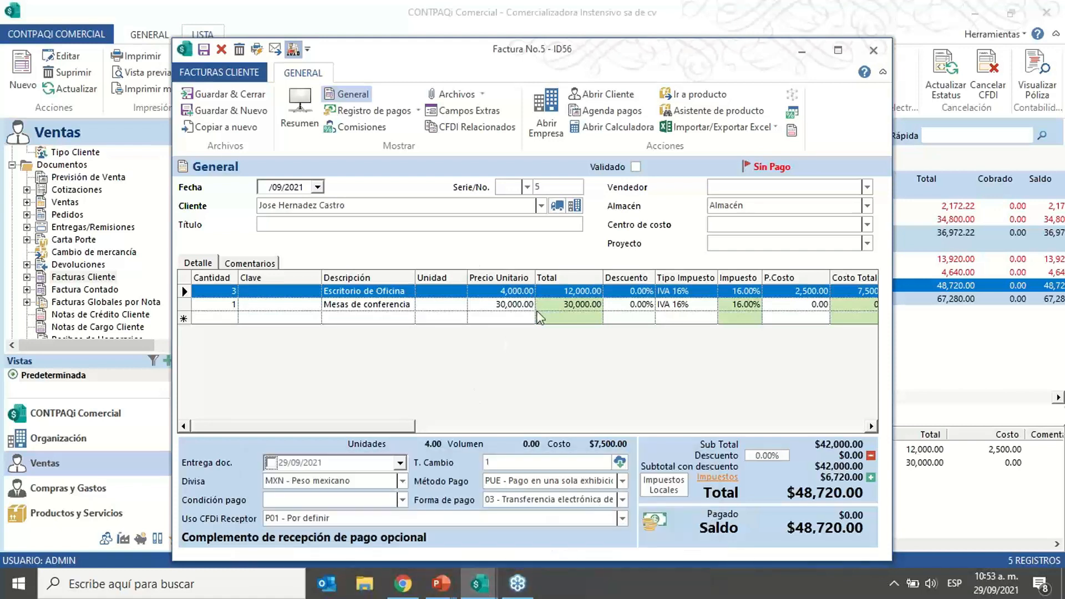
mouse_move(480, 584)
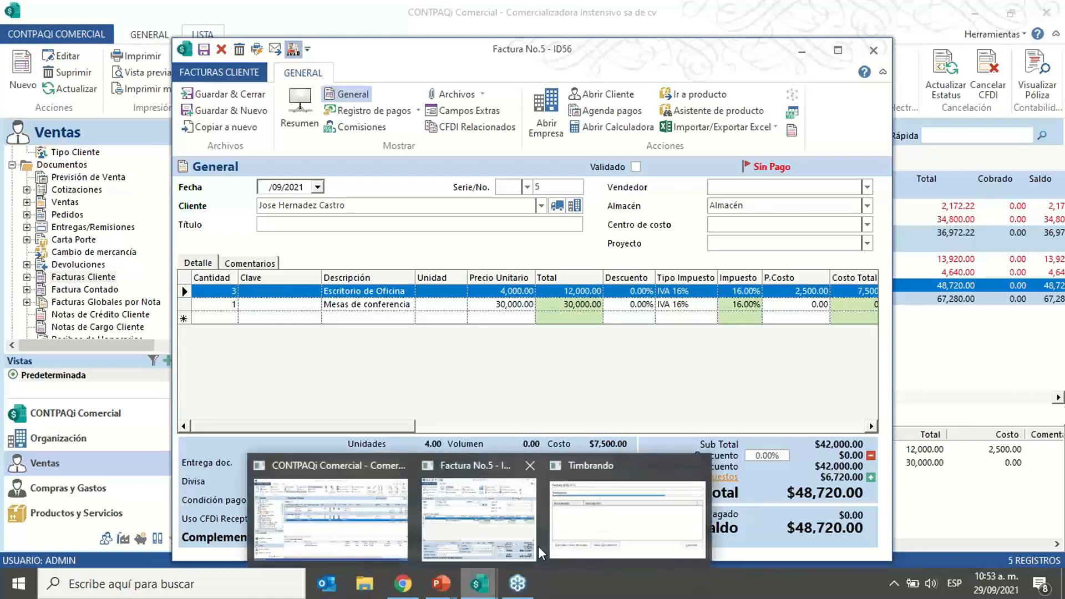
left_click(558, 547)
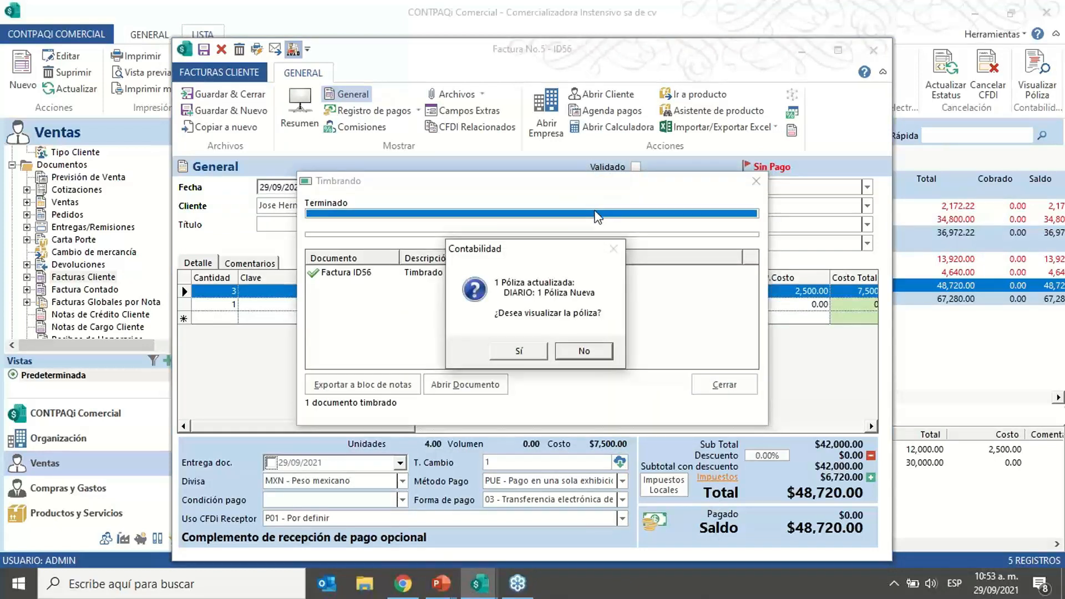
left_click(583, 351)
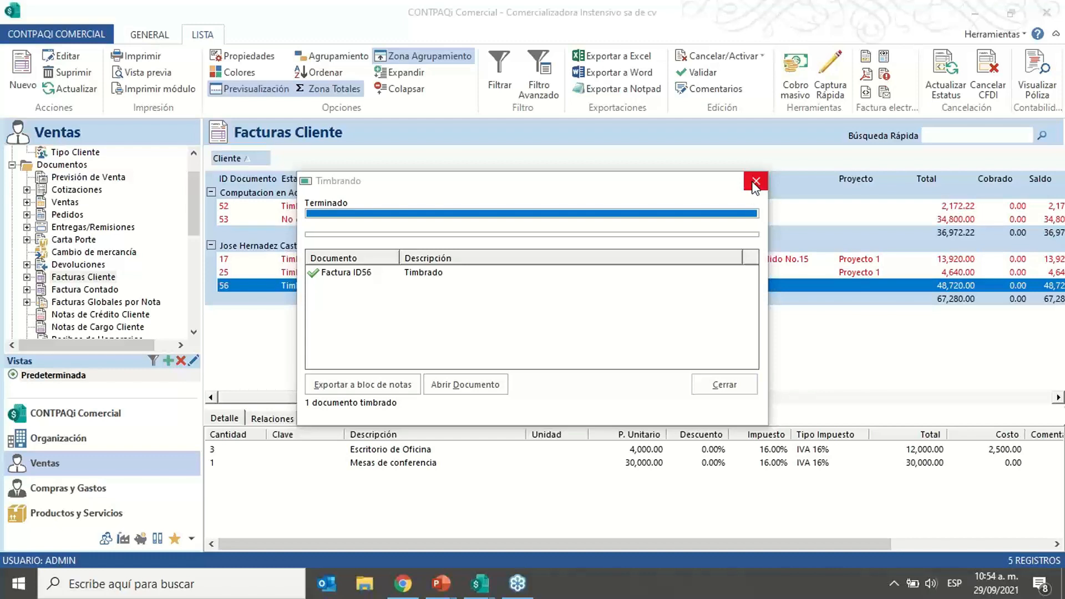
left_click(755, 182)
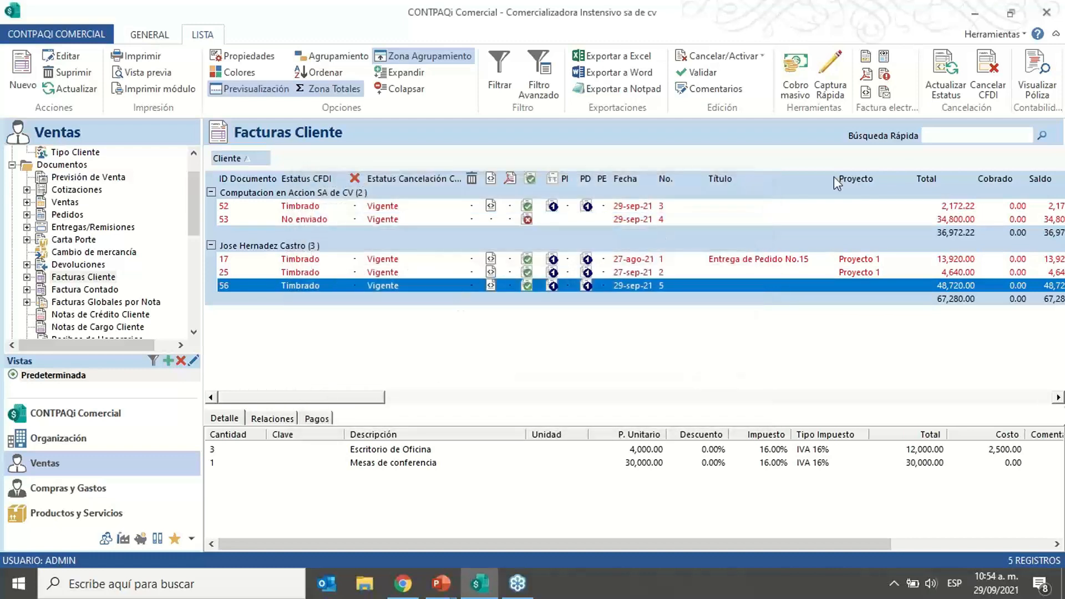
Step: View the stamped invoice's XML and examine the tax line of the Escritorio de Oficina concept
left_click(866, 93)
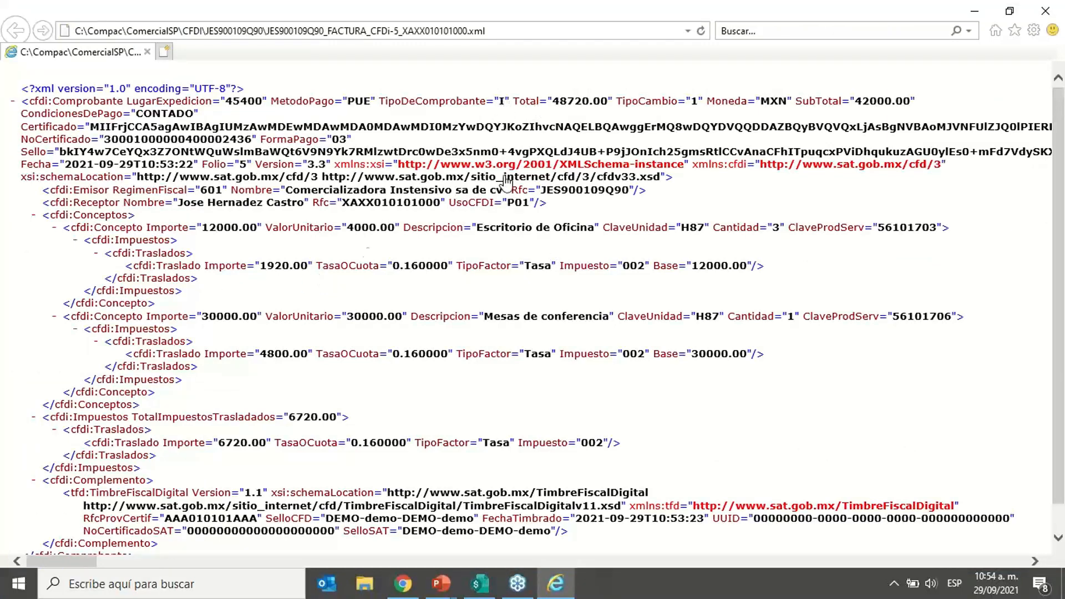
left_click_drag(158, 267, 779, 271)
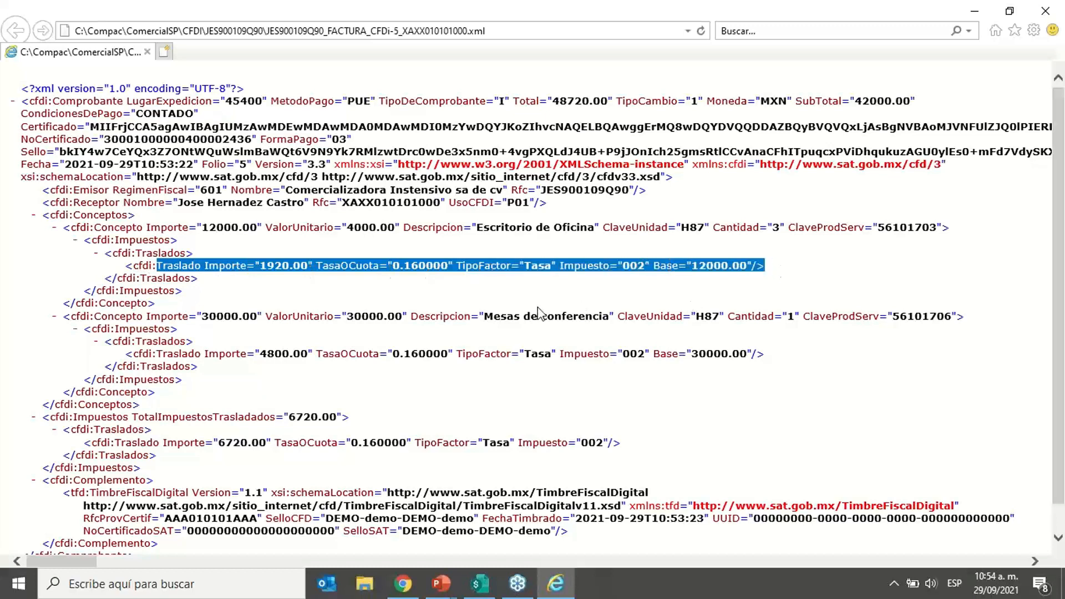
left_click(461, 321)
left_click(447, 320)
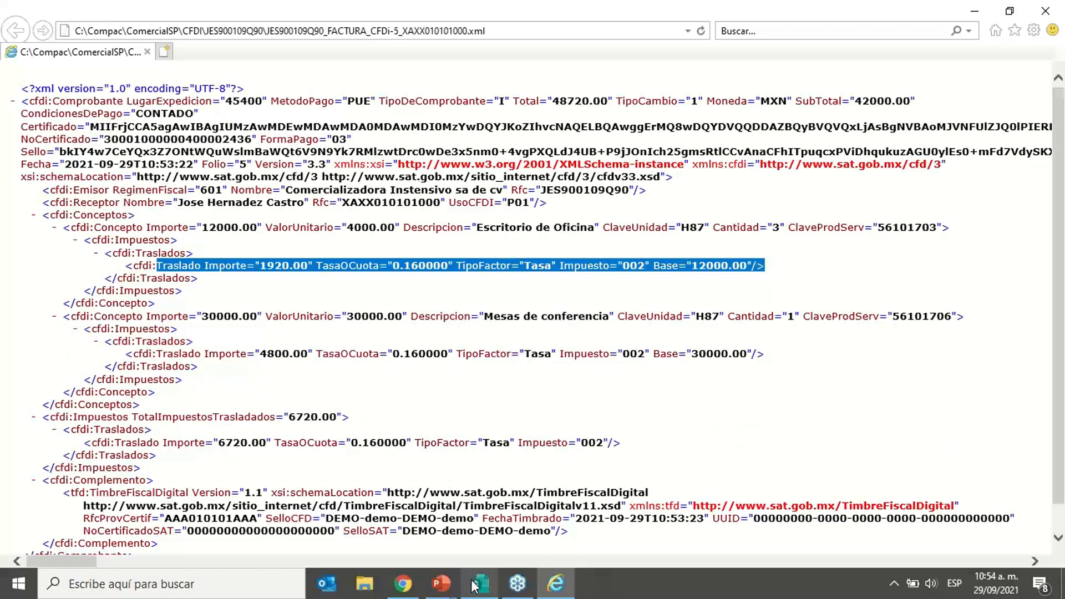
Step: Switch back to CONTPAQi Comercial and view the XML of the 29-sep-21 invoice in Facturas Globales por Nota
left_click(409, 586)
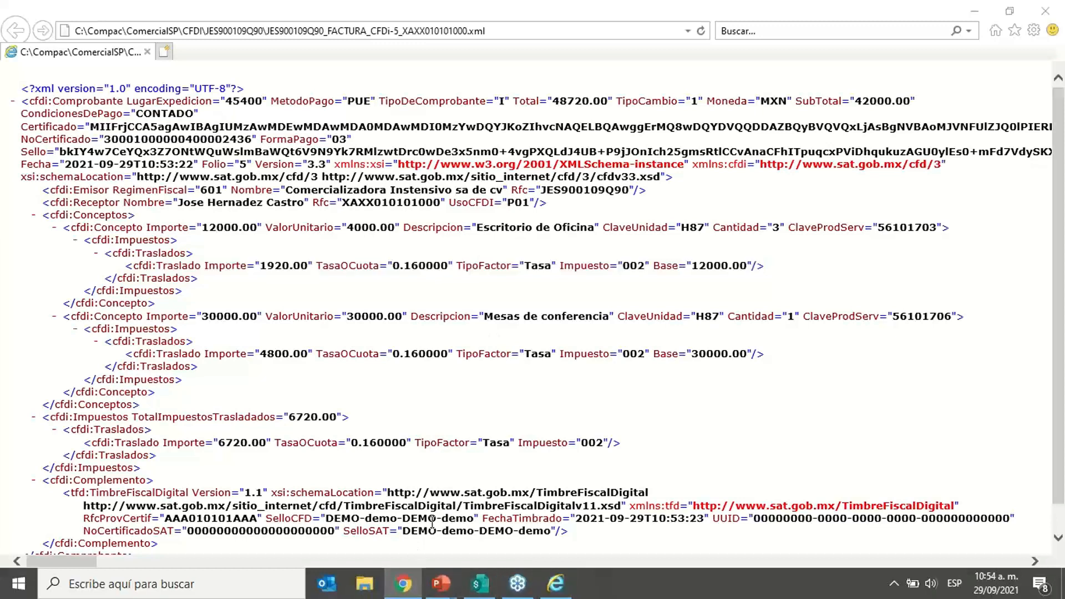
left_click(467, 588)
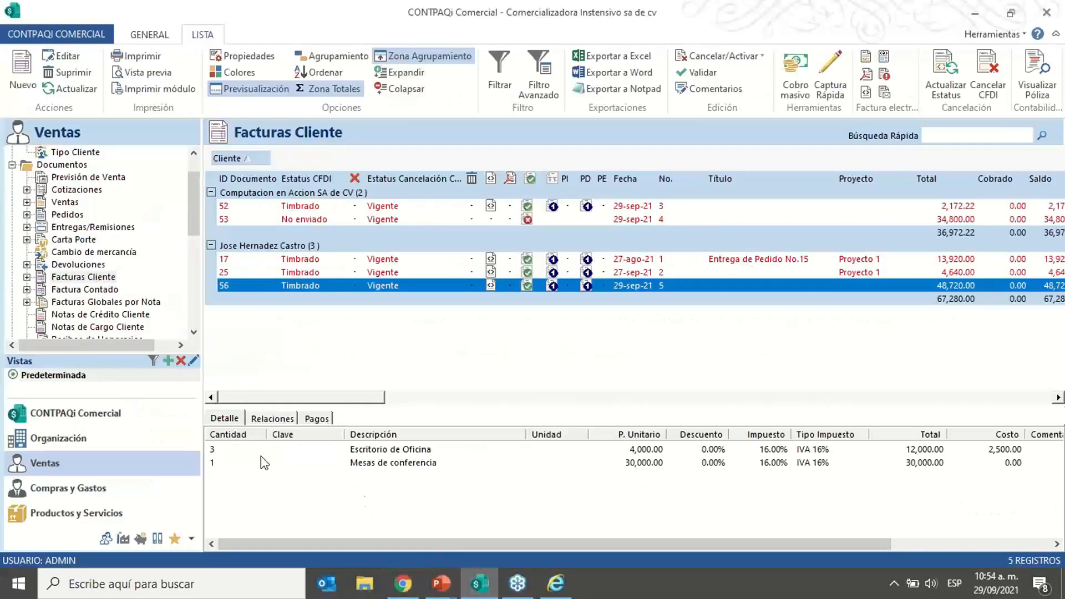
left_click(121, 303)
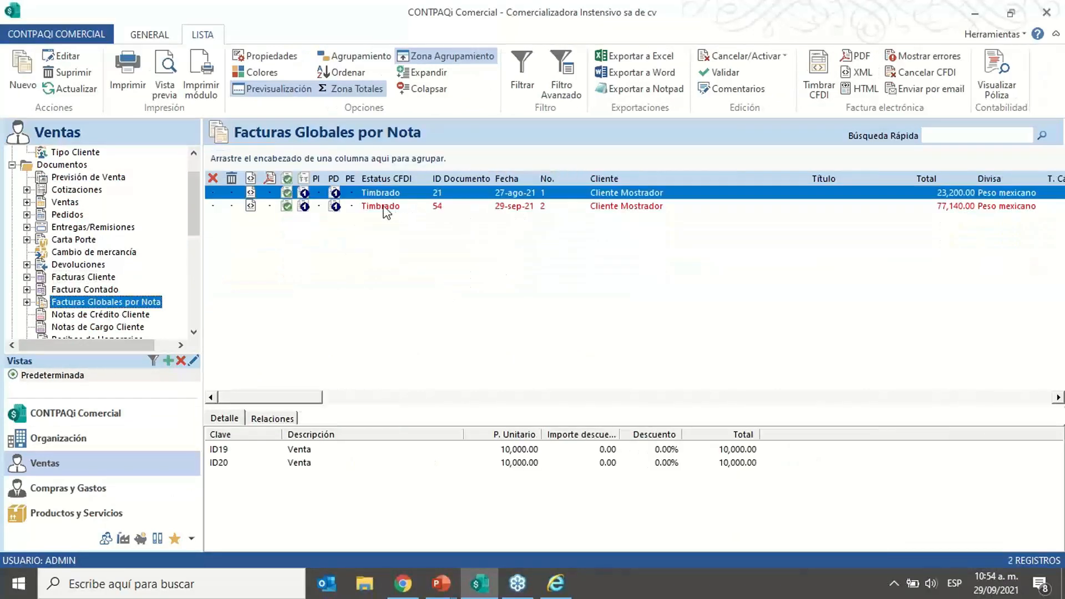
left_click(385, 207)
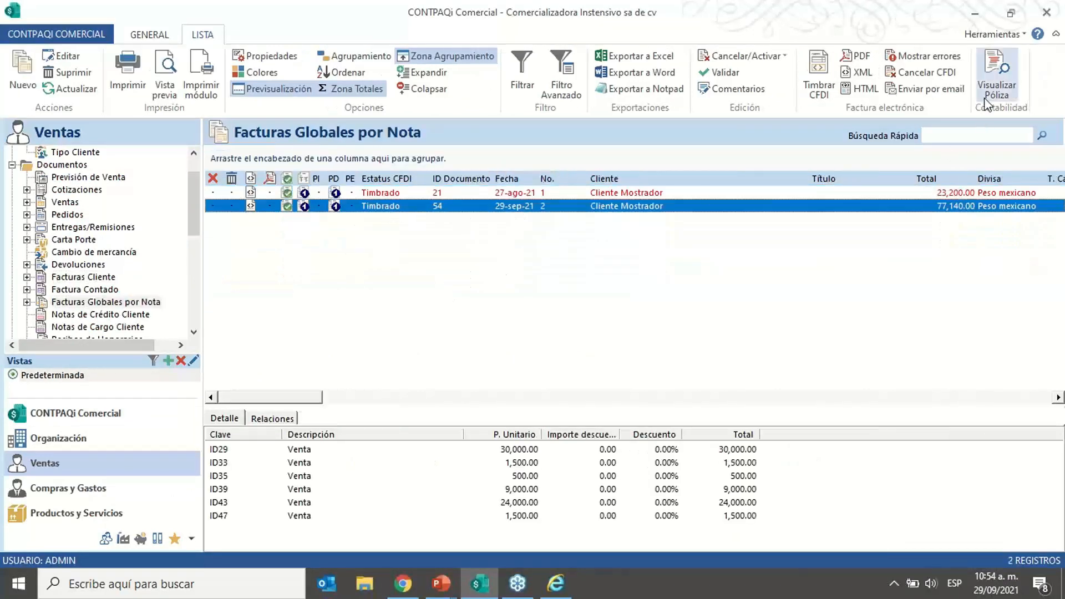
left_click(846, 72)
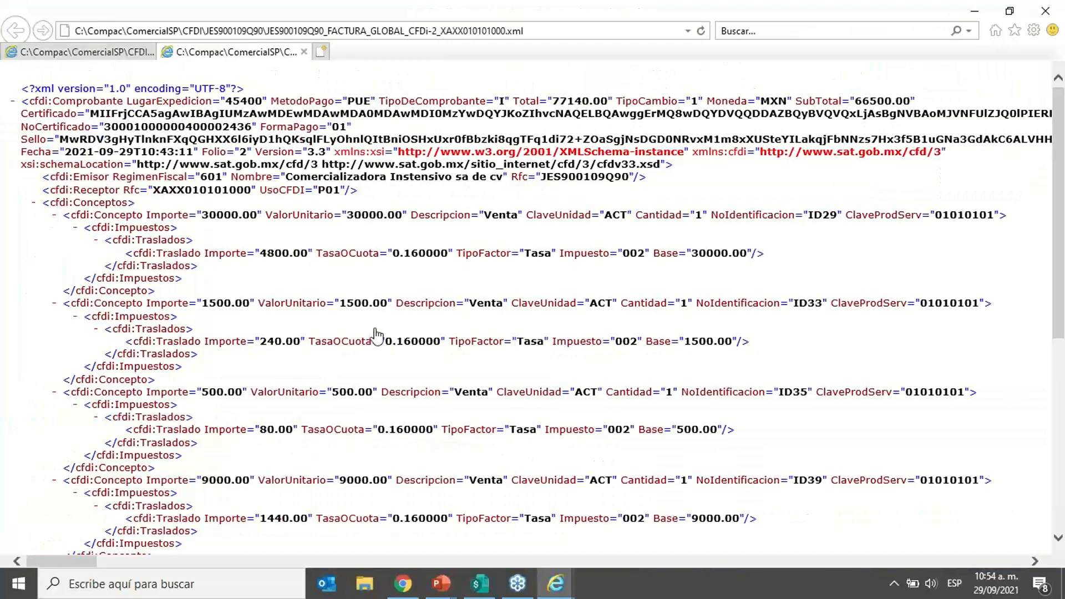
Step: Compare the first concept's tax line and the second concept's line in the global invoice XML with the client invoice's XML
left_click_drag(247, 253, 340, 262)
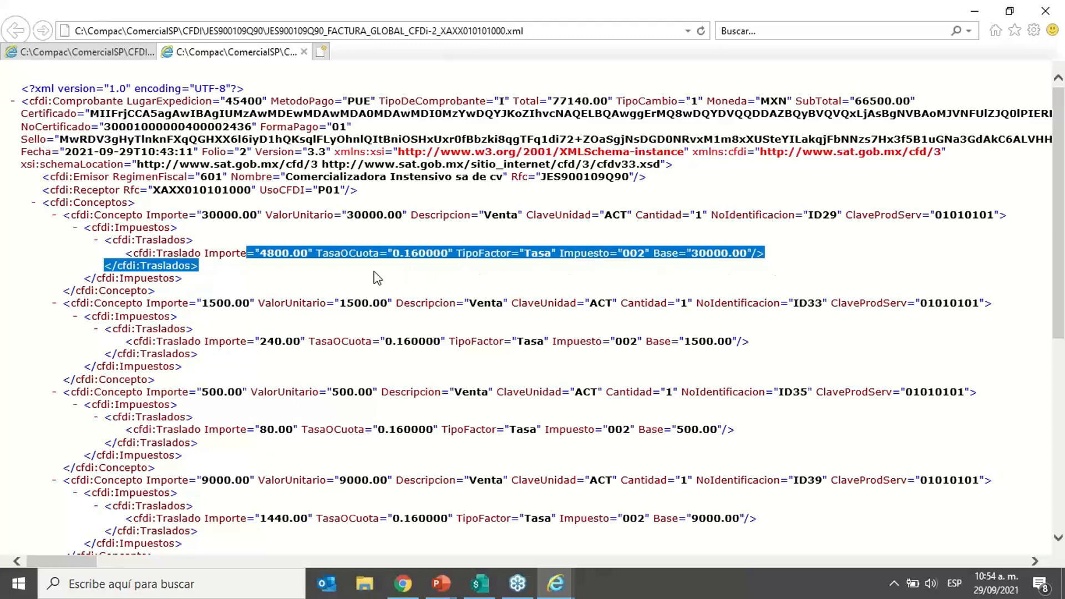
left_click(480, 300)
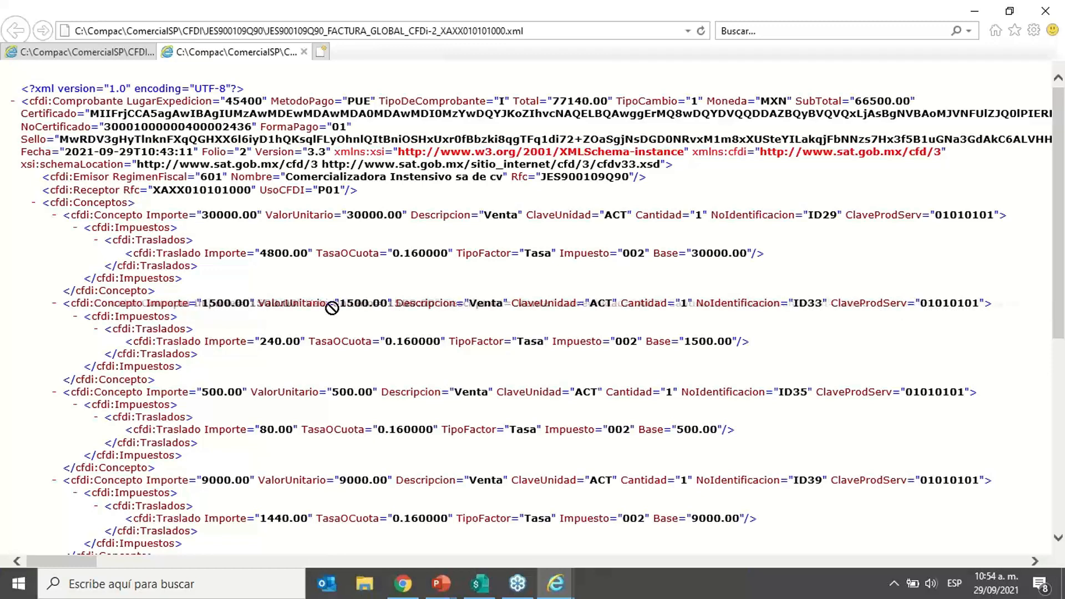
left_click_drag(409, 303, 1002, 313)
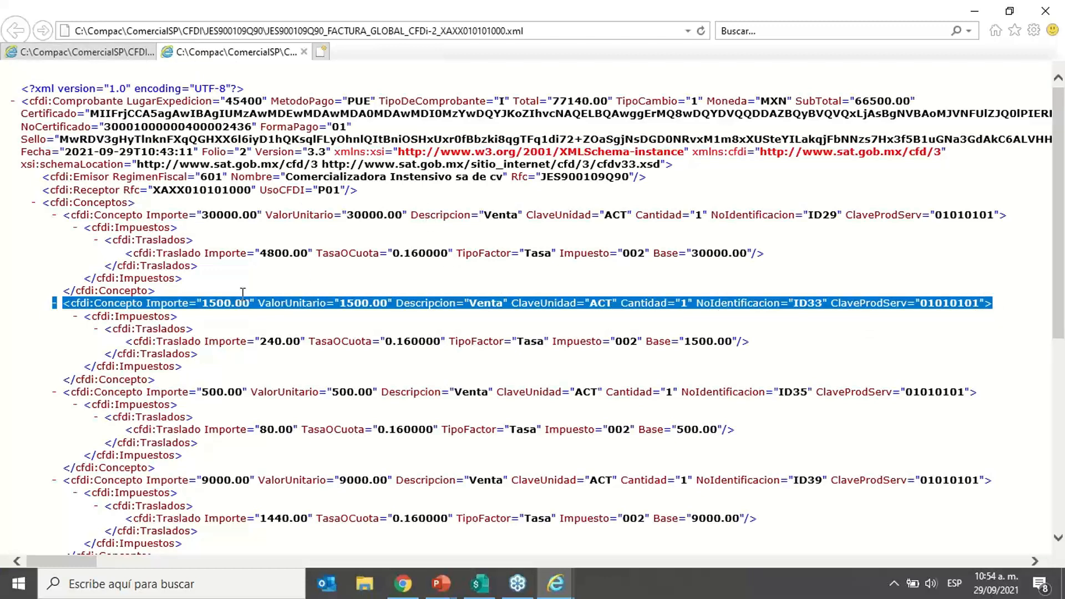
left_click(104, 55)
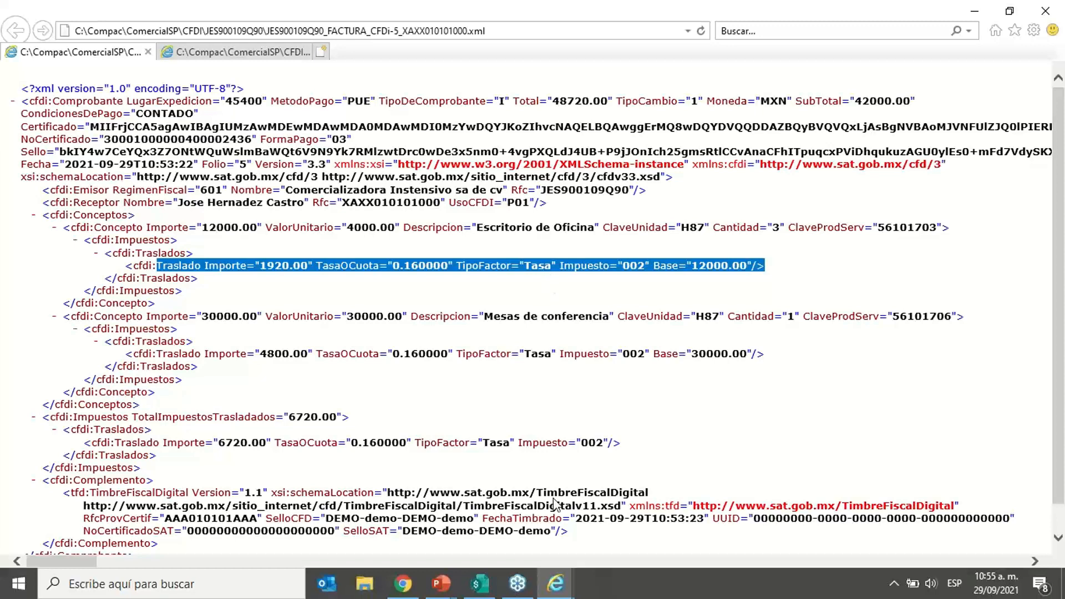
Step: Switch back to CONTPAQi Comercial and open the Ventas document list
left_click(480, 584)
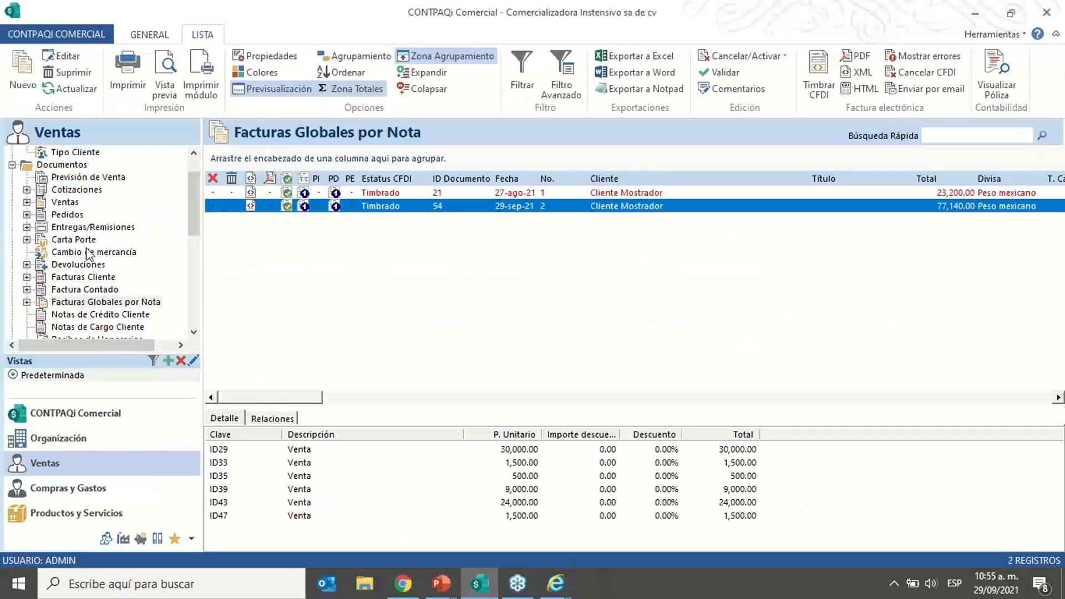
left_click(61, 202)
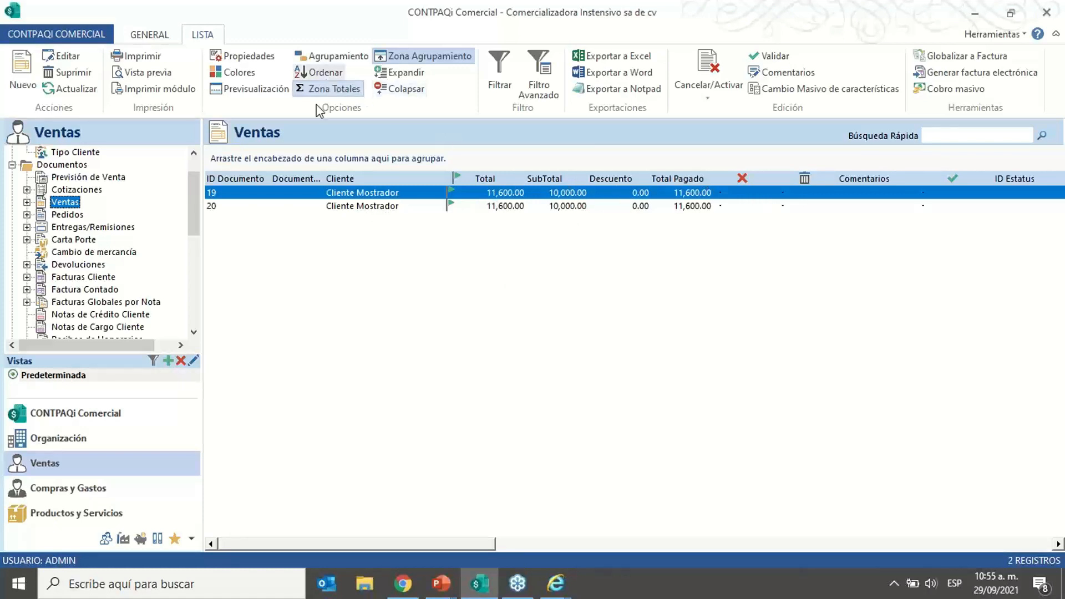
left_click(313, 54)
left_click(660, 145)
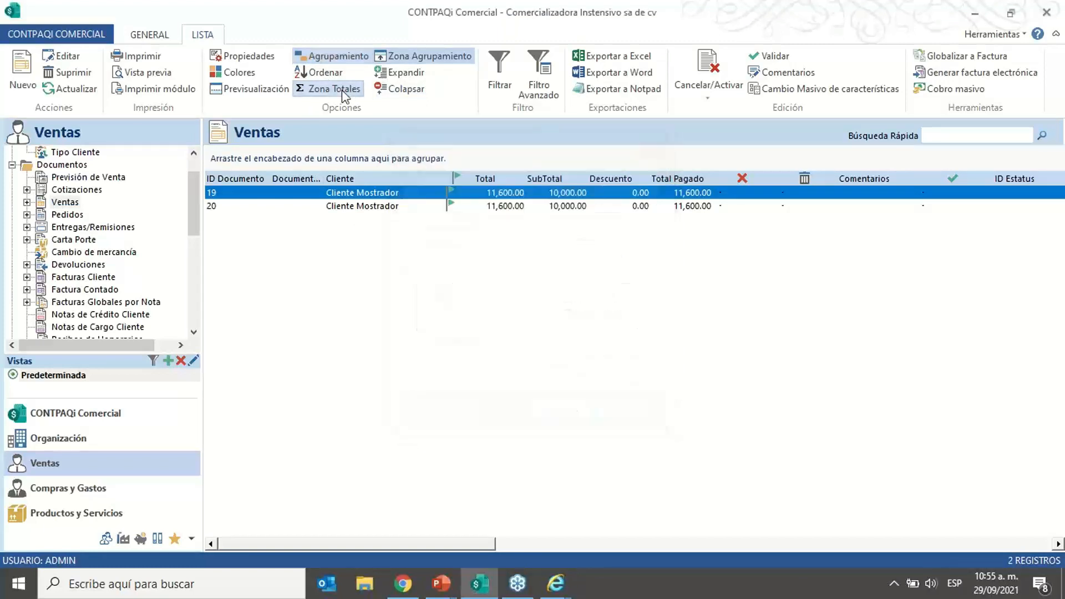
Step: Review the available fields for the Ventas list and look through all its displayed columns
left_click(245, 56)
left_click(427, 262)
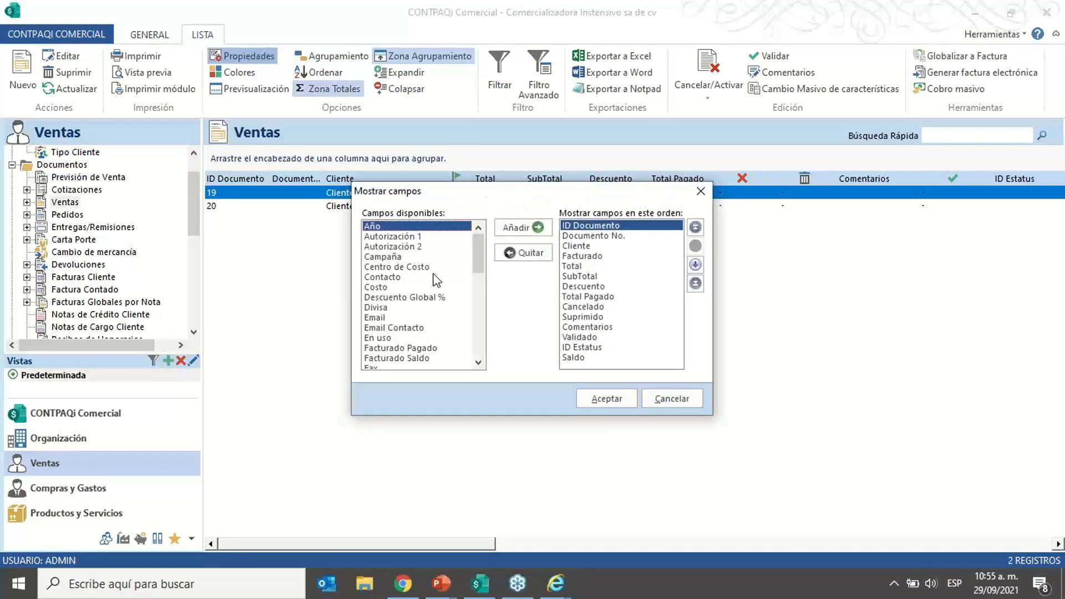
left_click_drag(473, 257, 475, 295)
left_click(597, 399)
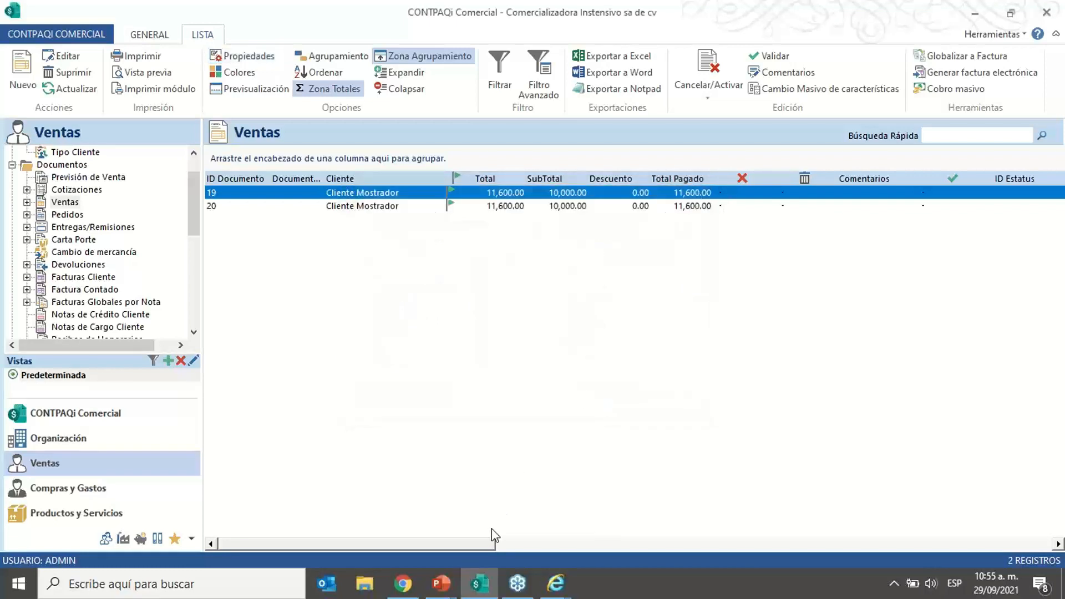
left_click_drag(495, 540, 1032, 547)
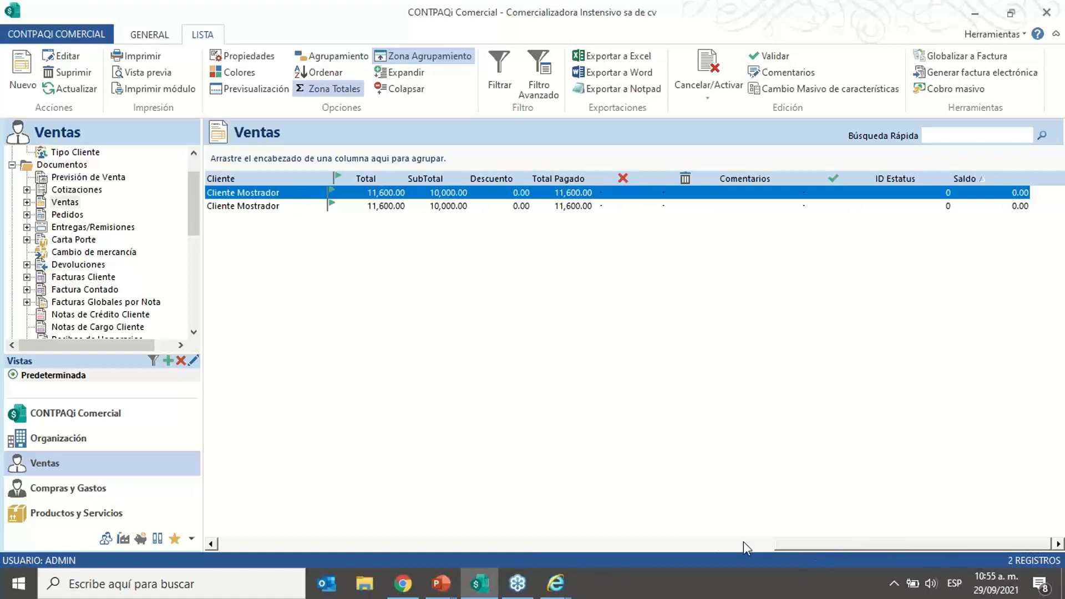
left_click_drag(782, 542, 199, 527)
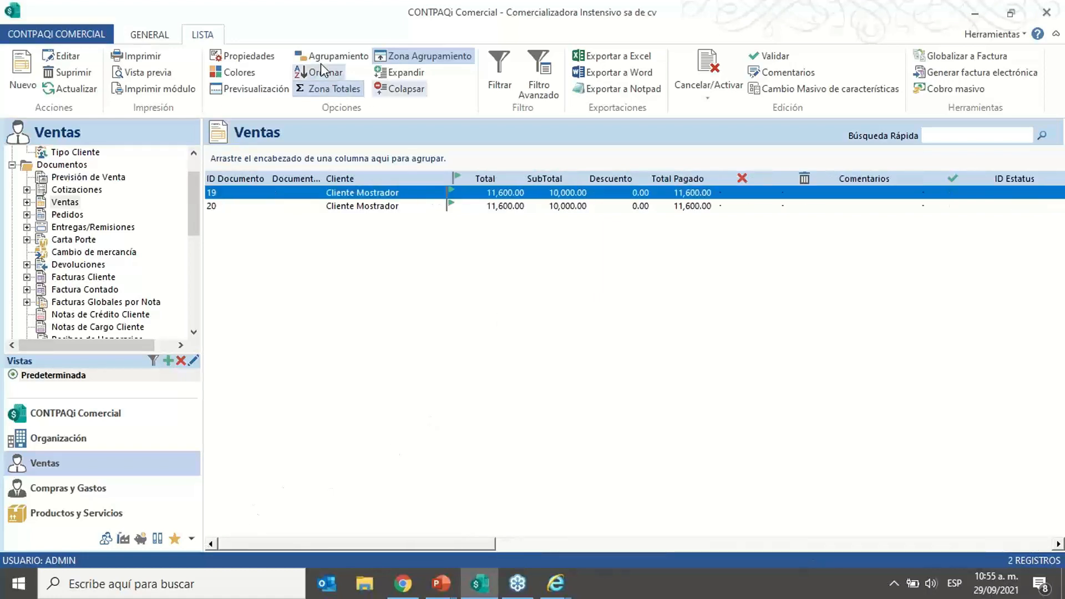
Step: Add the Globalizado field to the fields shown in the Ventas list
left_click(237, 59)
left_click(419, 263)
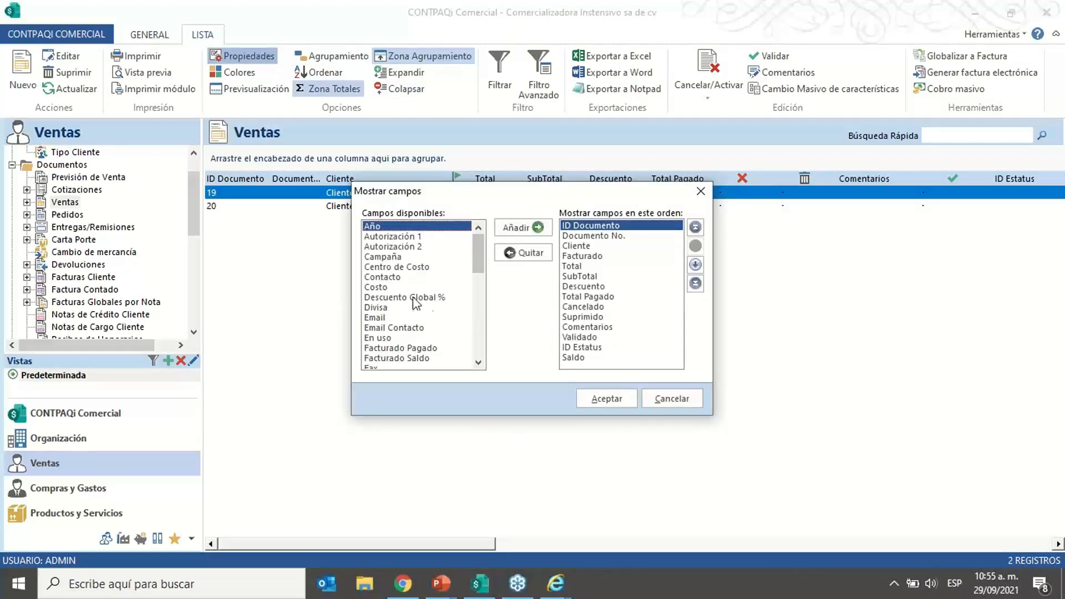
left_click(478, 363)
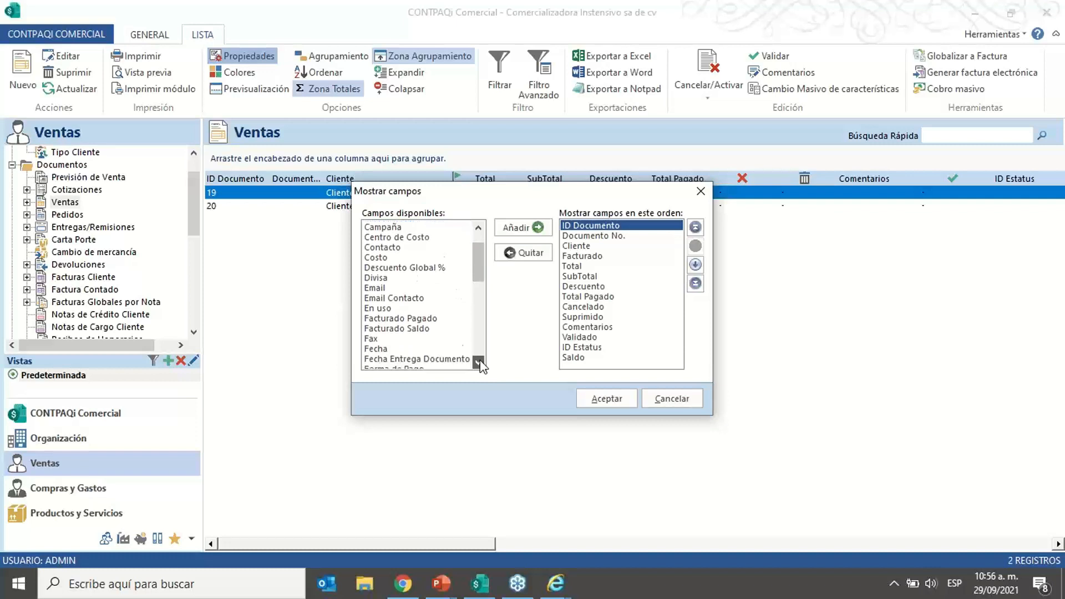
left_click(402, 308)
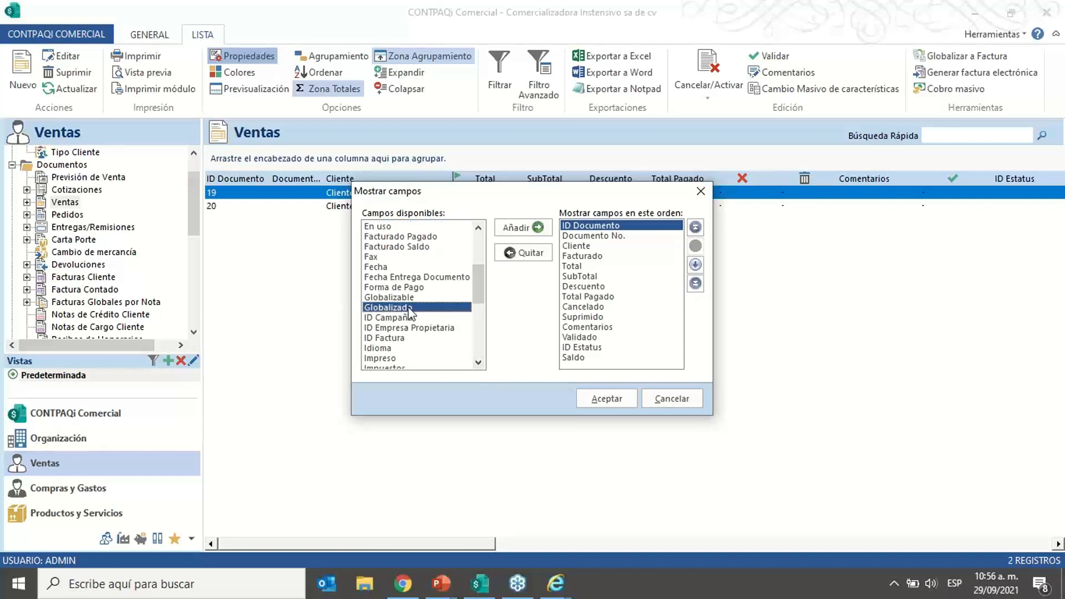
left_click(516, 228)
Step: Move the Globalizado field up to directly after Facturado and apply the field layout to the Ventas list
left_click(695, 246)
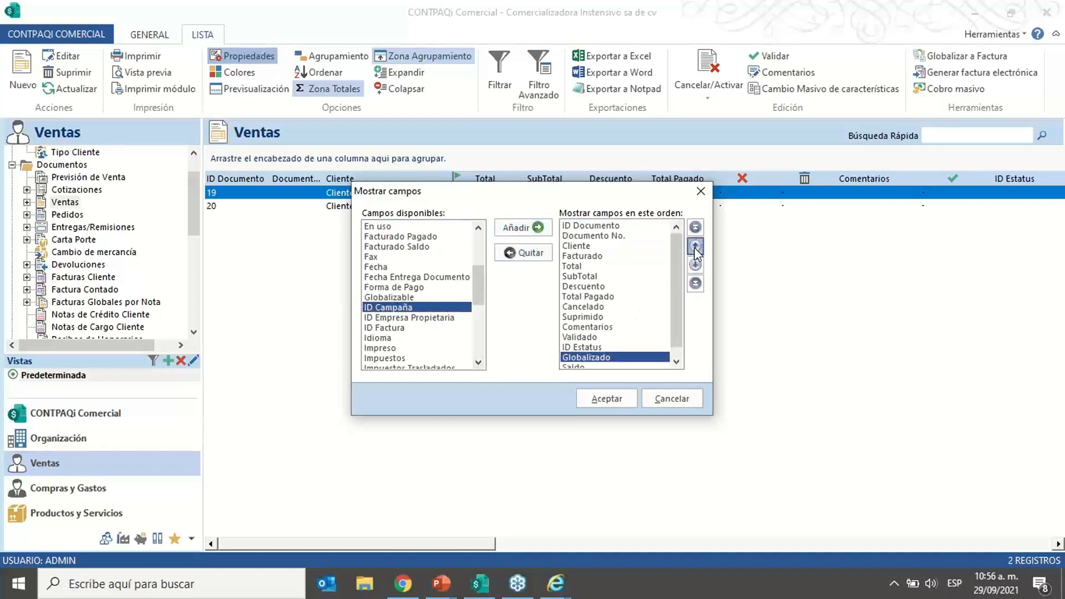
left_click(696, 246)
left_click(695, 246)
left_click(696, 246)
left_click(695, 246)
left_click(696, 245)
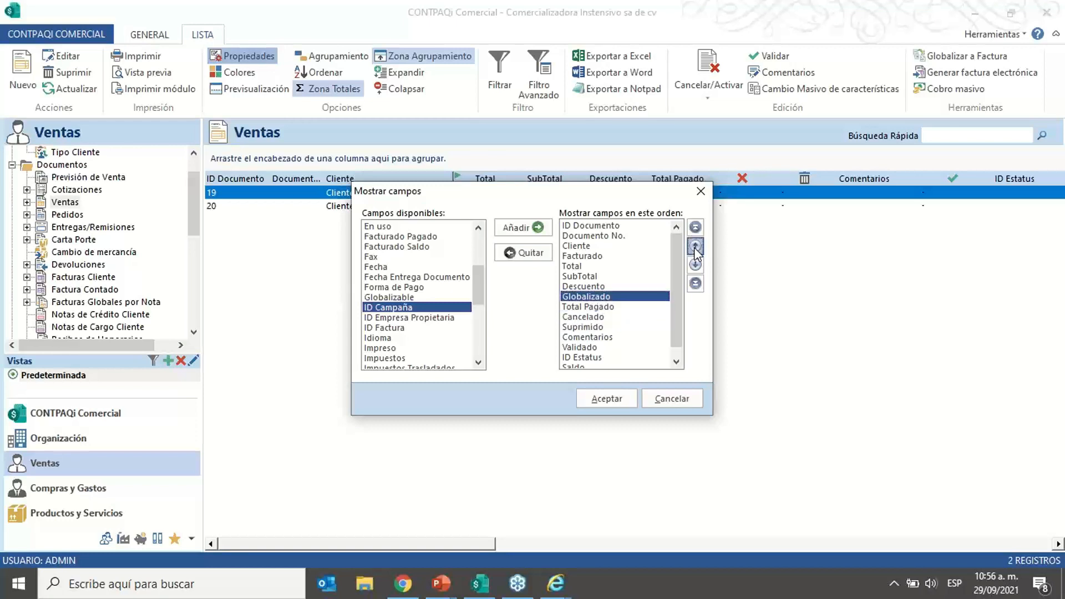
left_click(696, 245)
left_click(696, 246)
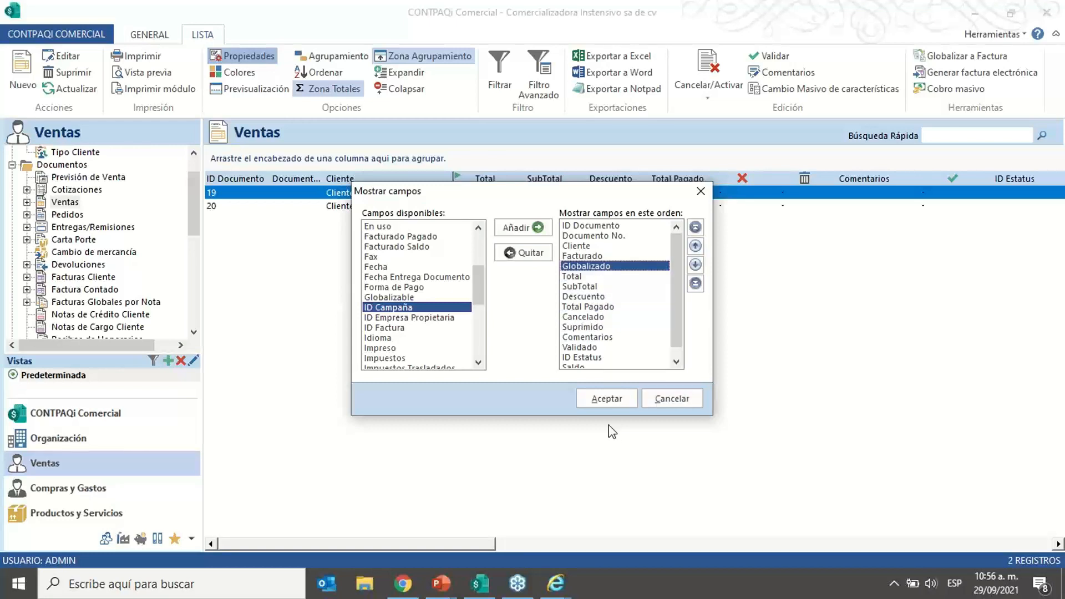
left_click(606, 399)
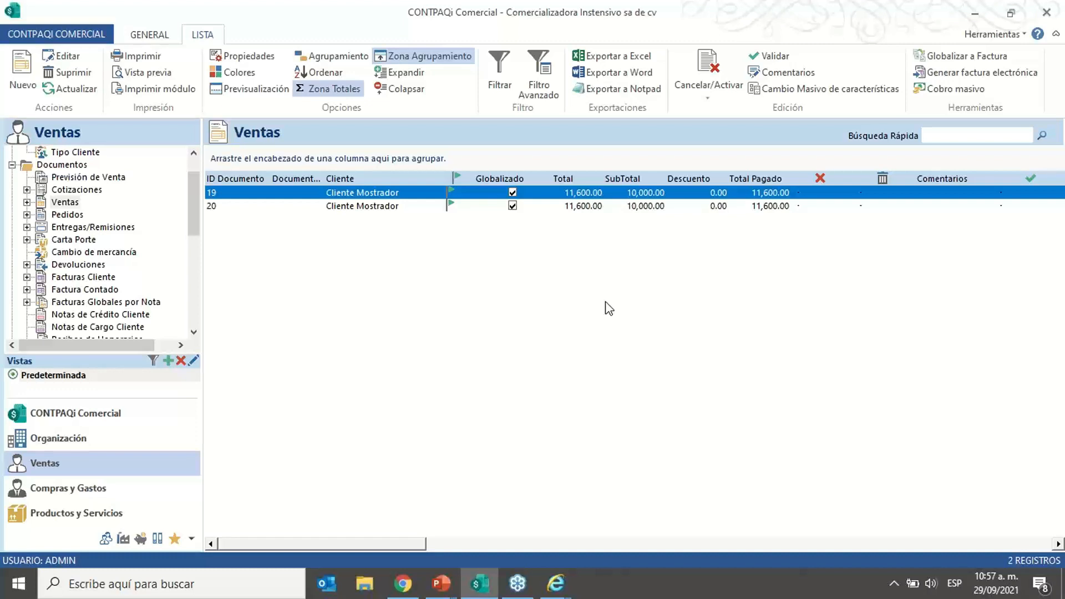
Step: Switch to Internet Explorer and compare the concepts in the client invoice XML with those in the global invoice XML
left_click(556, 583)
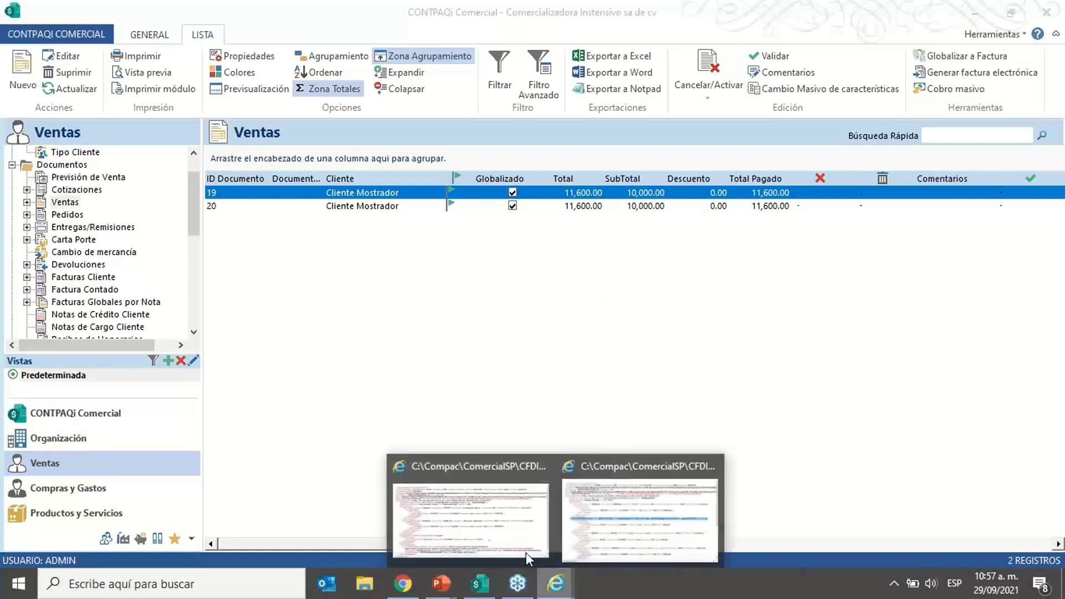
left_click(519, 524)
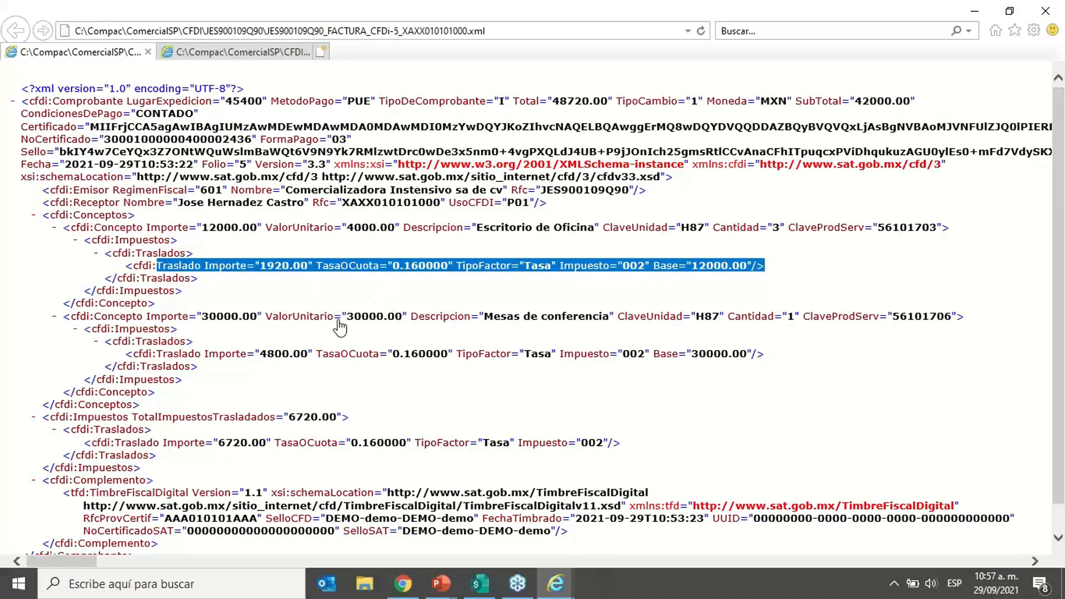
left_click(220, 56)
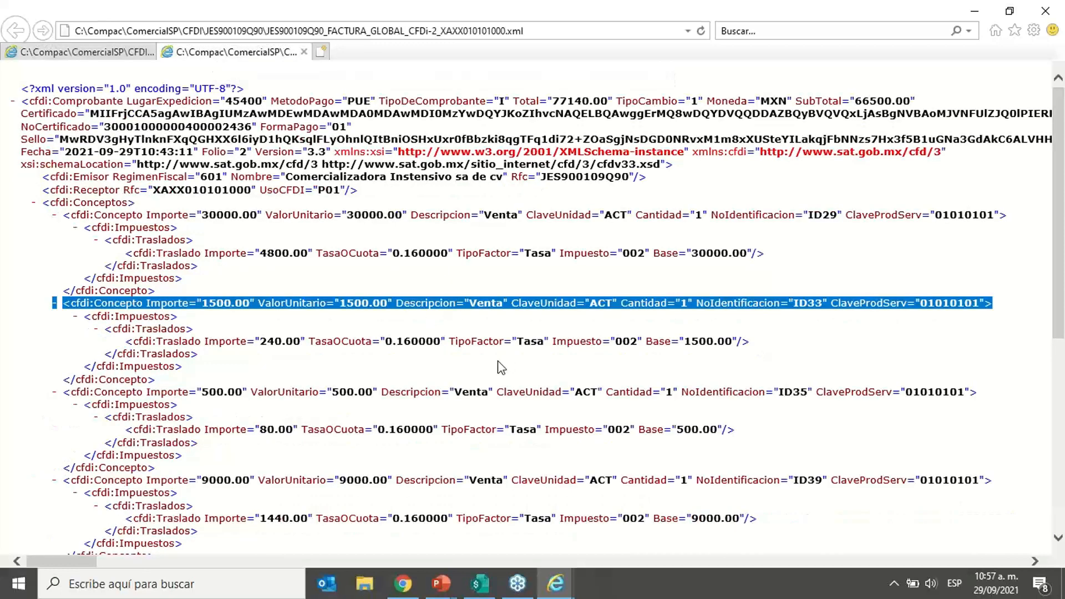
left_click(118, 53)
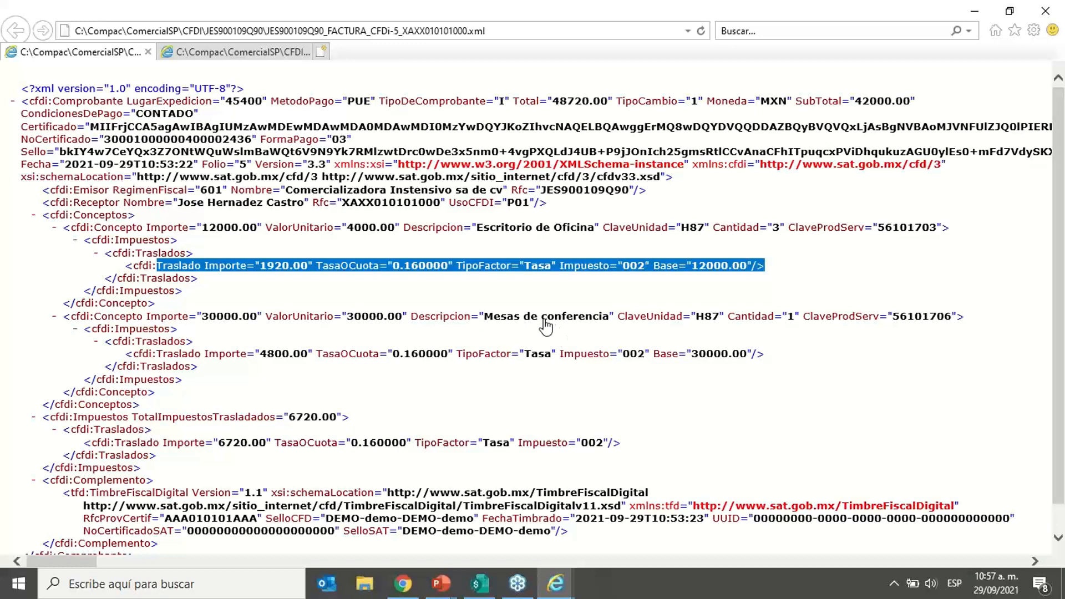
Step: Close Internet Explorer together with both open invoice XML tabs
left_click(1045, 11)
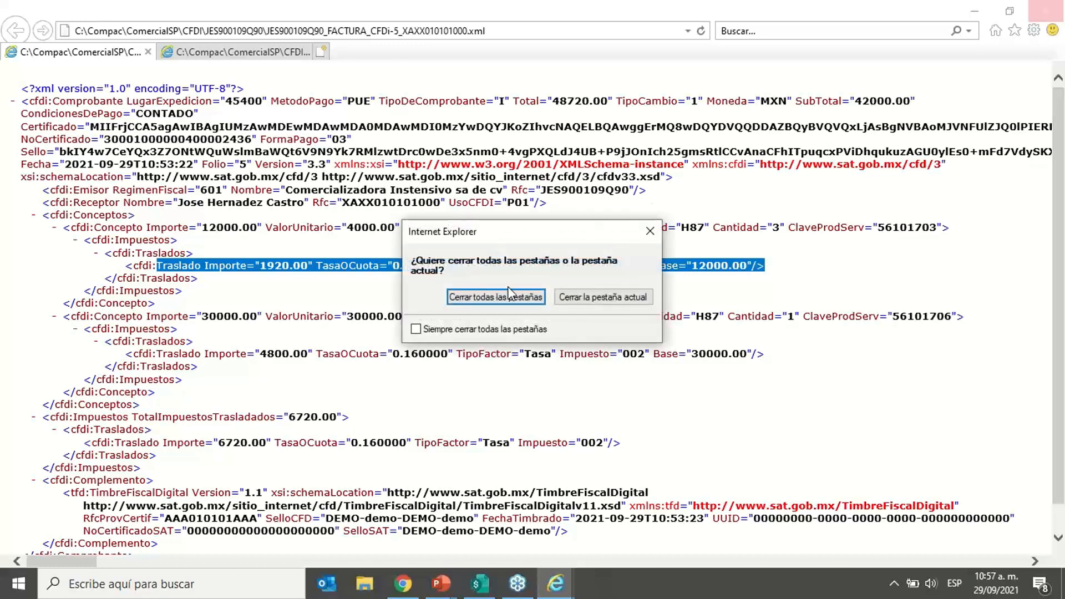
left_click(650, 232)
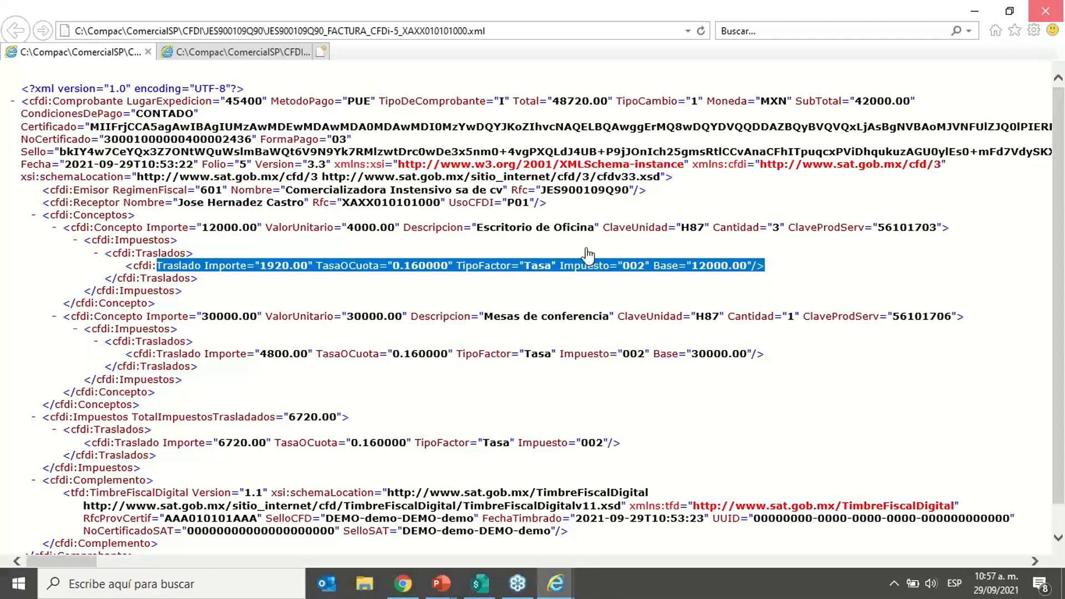
left_click(1046, 11)
left_click(499, 298)
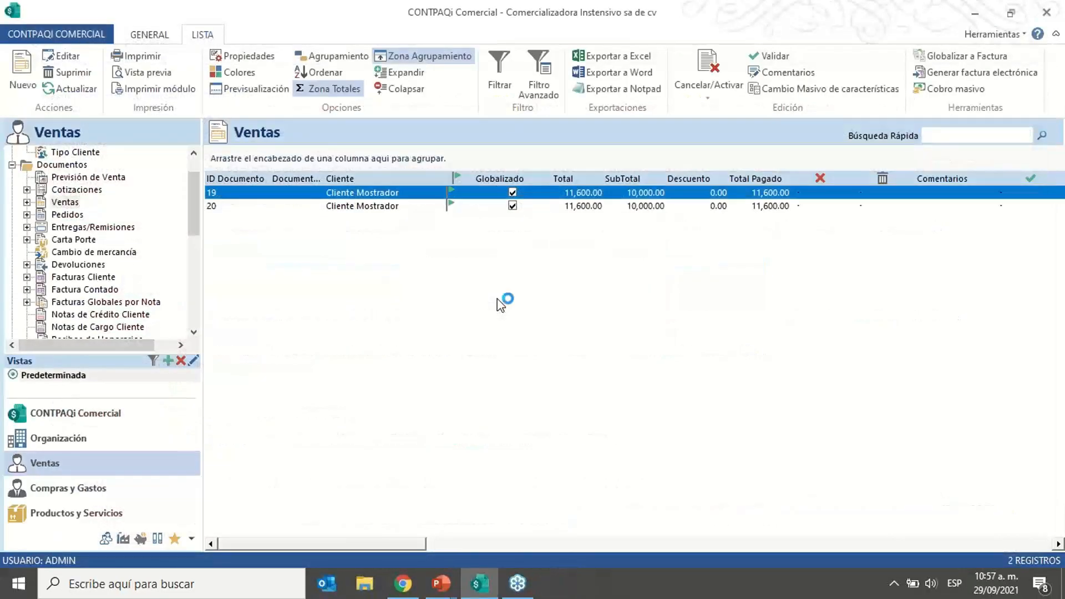
Step: Switch to the PowerPoint slideshow and advance to the slide explaining Impuesto Base and Impuestos Compuestos
left_click(441, 583)
left_click(432, 501)
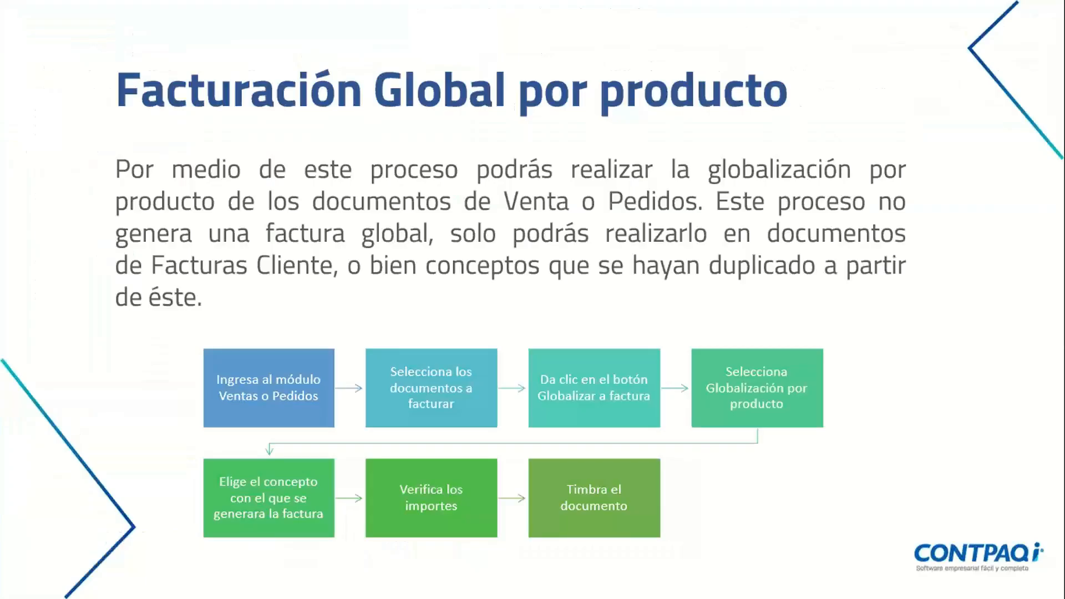
key("Right")
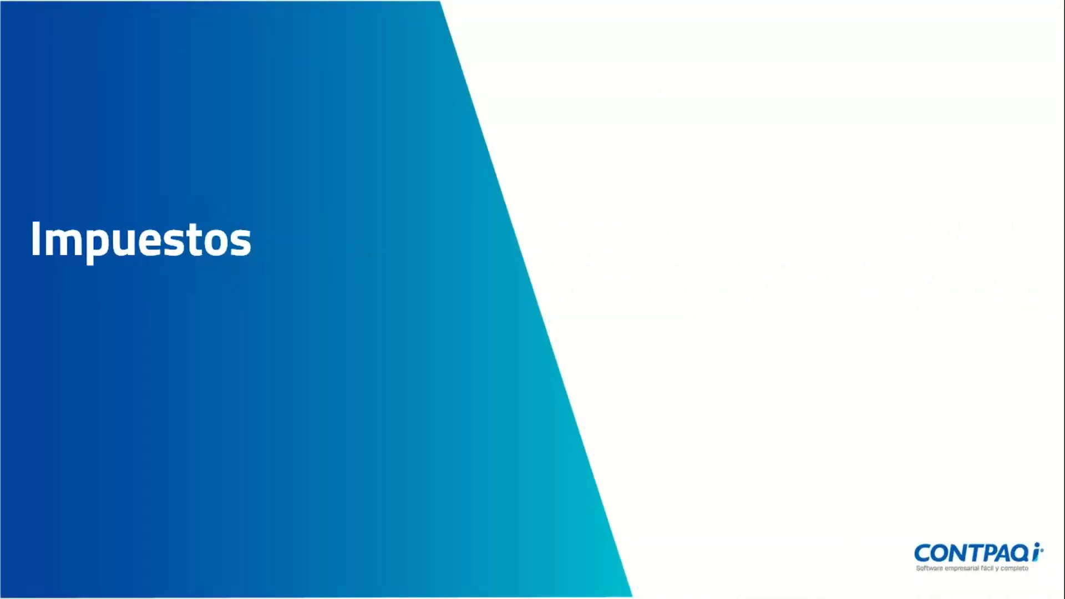
key("Right")
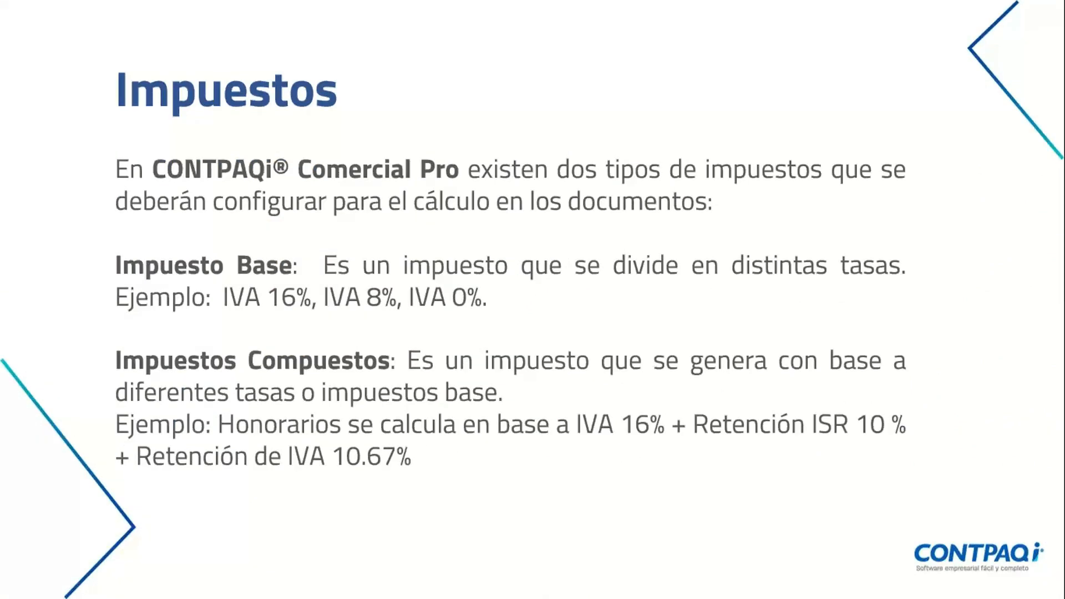
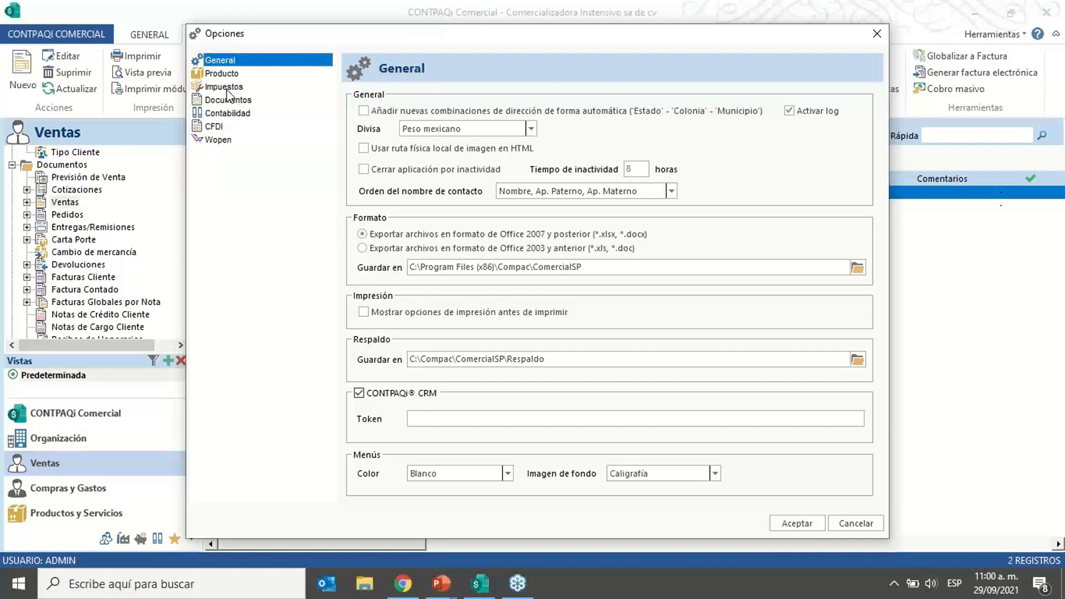
Step: View the base and composite tax types in the Impuestos options, widening the IVA name column to read the base rates
left_click(227, 88)
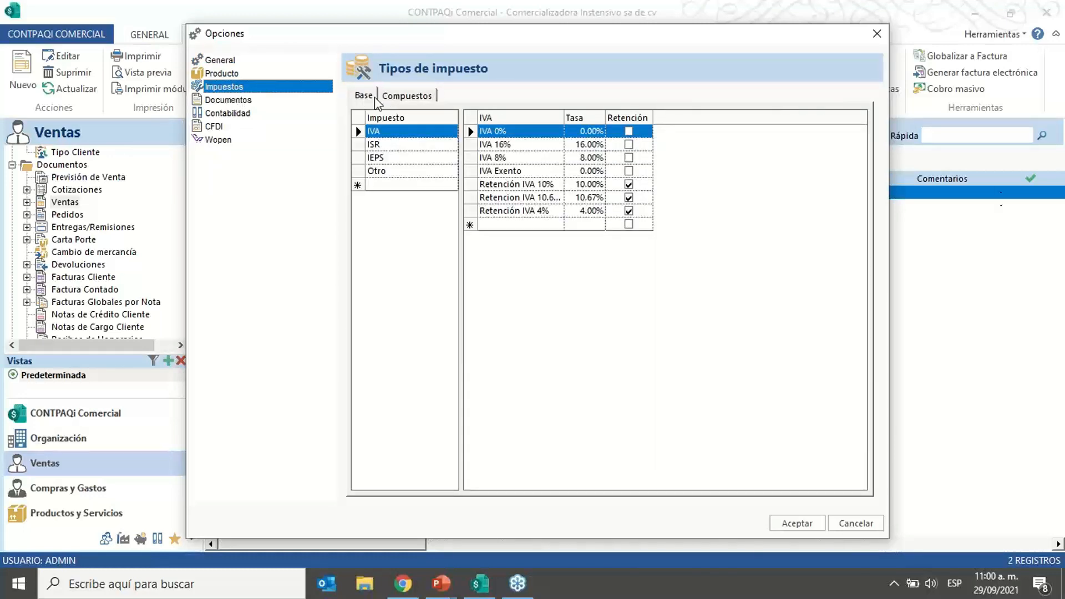
left_click(402, 98)
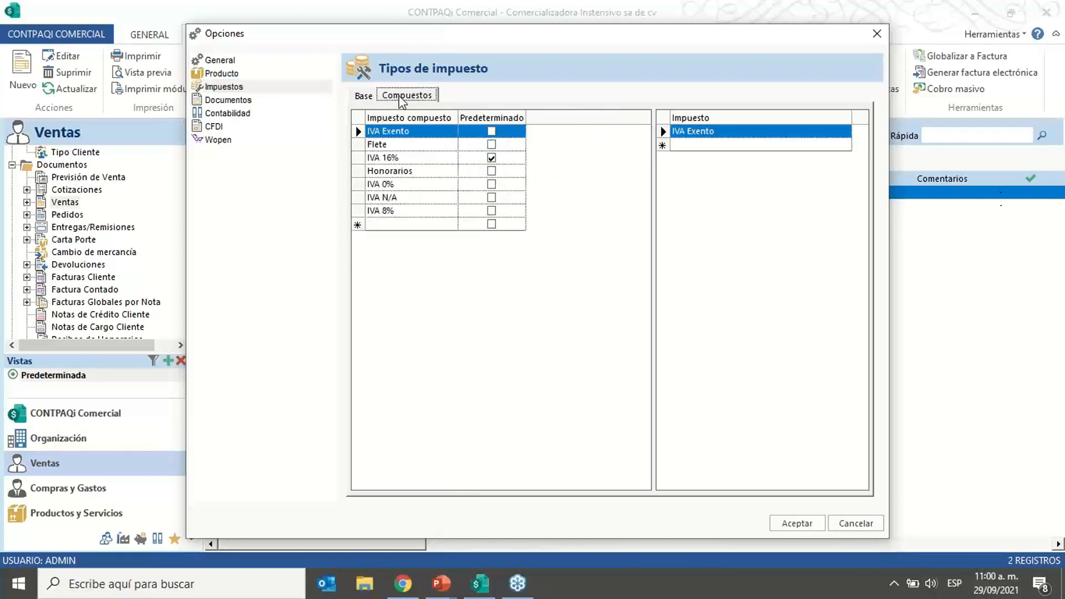
left_click(368, 101)
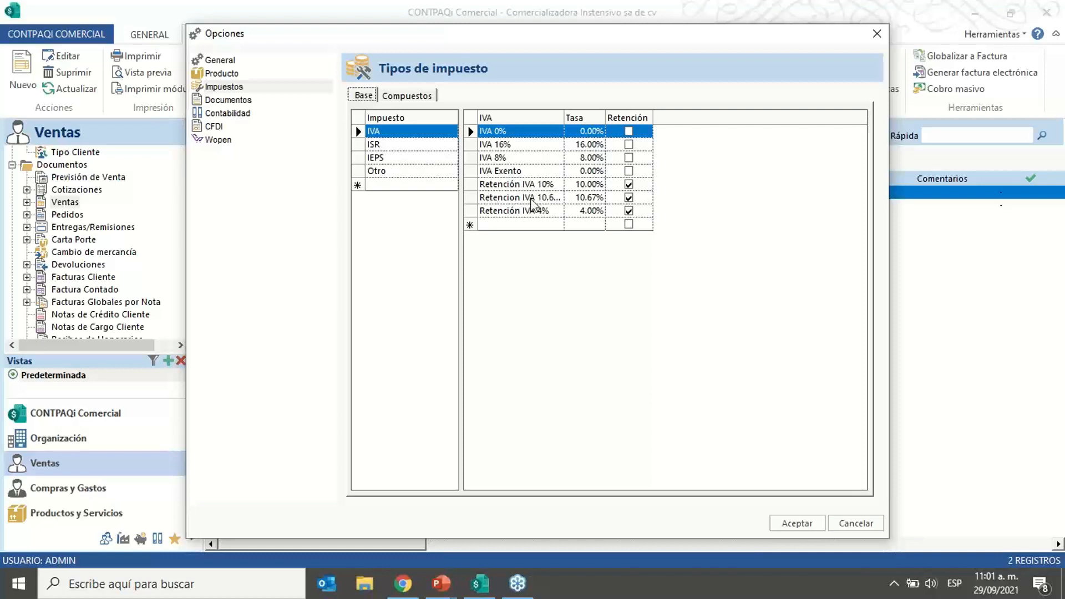
left_click_drag(564, 117, 595, 117)
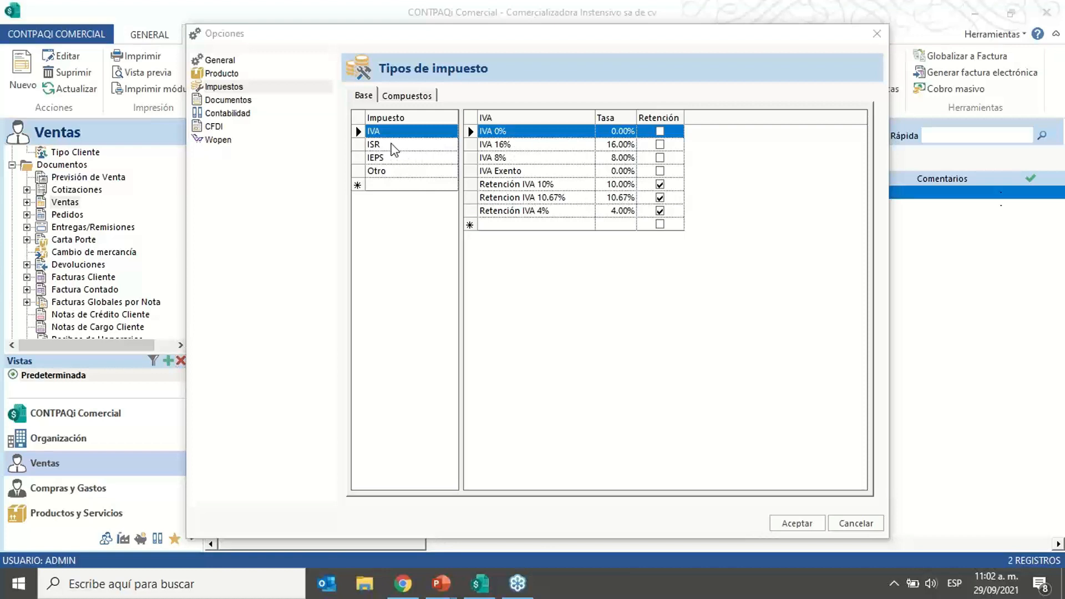
Step: Examine the ISR and IEPS base taxes, including the Tipo Factor choices for IEPS
left_click(393, 145)
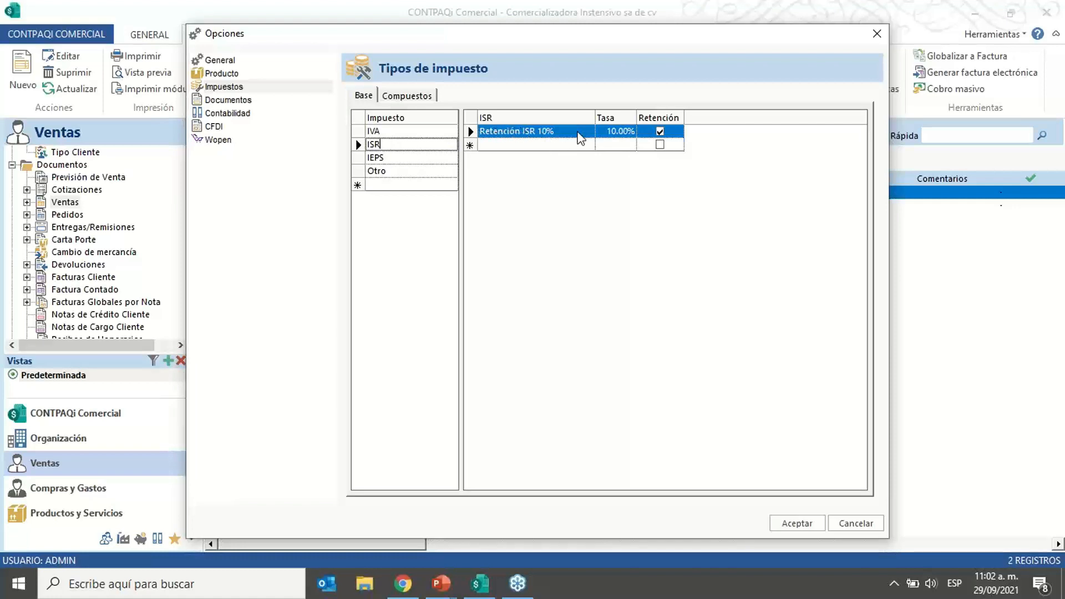
left_click(405, 159)
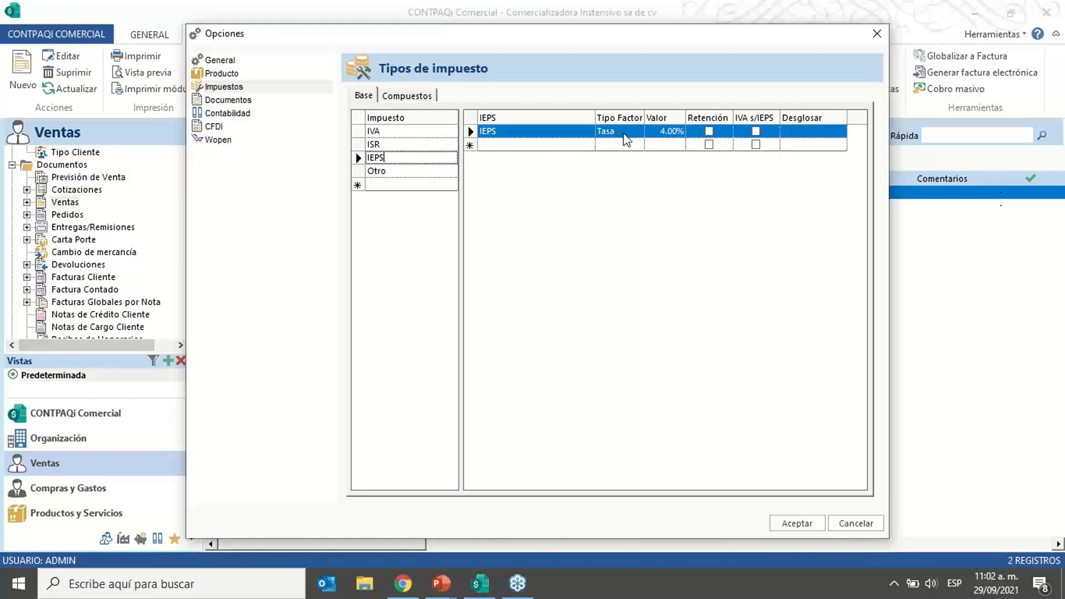
left_click(633, 137)
left_click(636, 132)
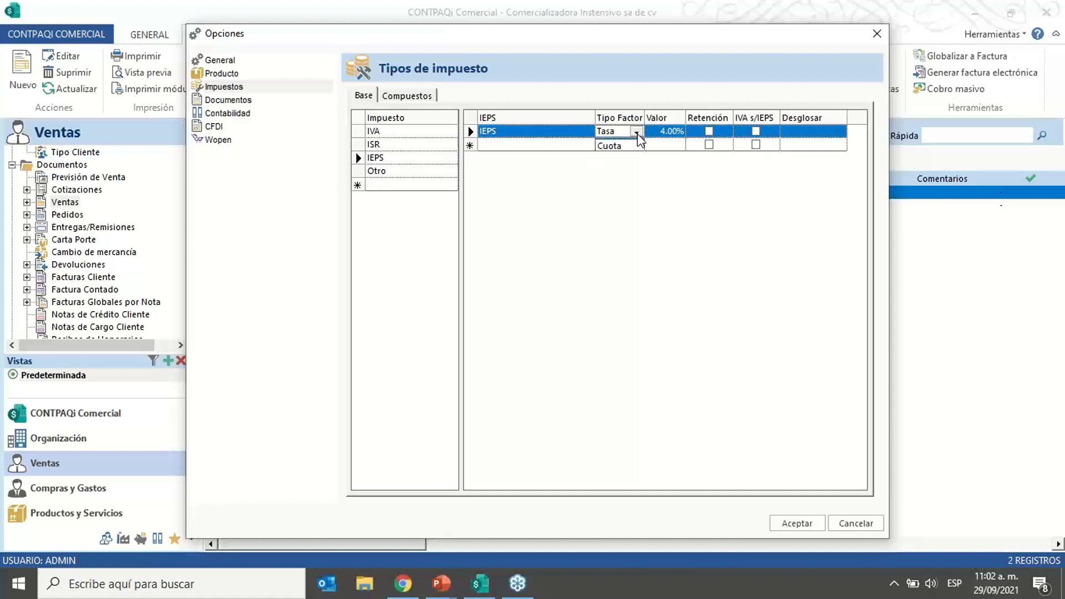
left_click(640, 92)
Step: Examine which base taxes make up the Flete and Honorarios composite taxes
left_click(408, 96)
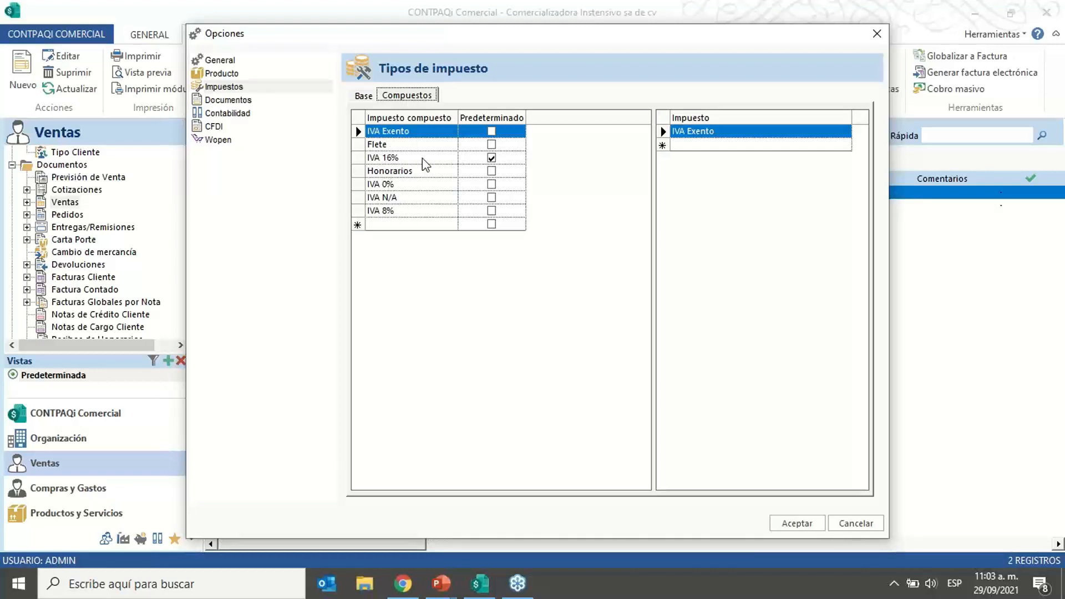
left_click(388, 145)
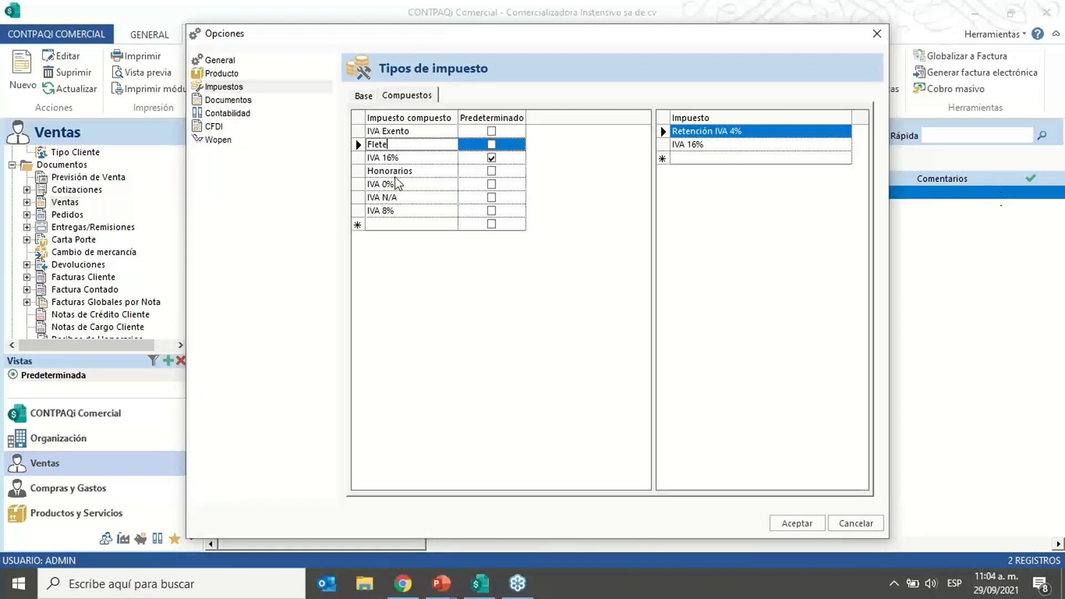
left_click(411, 171)
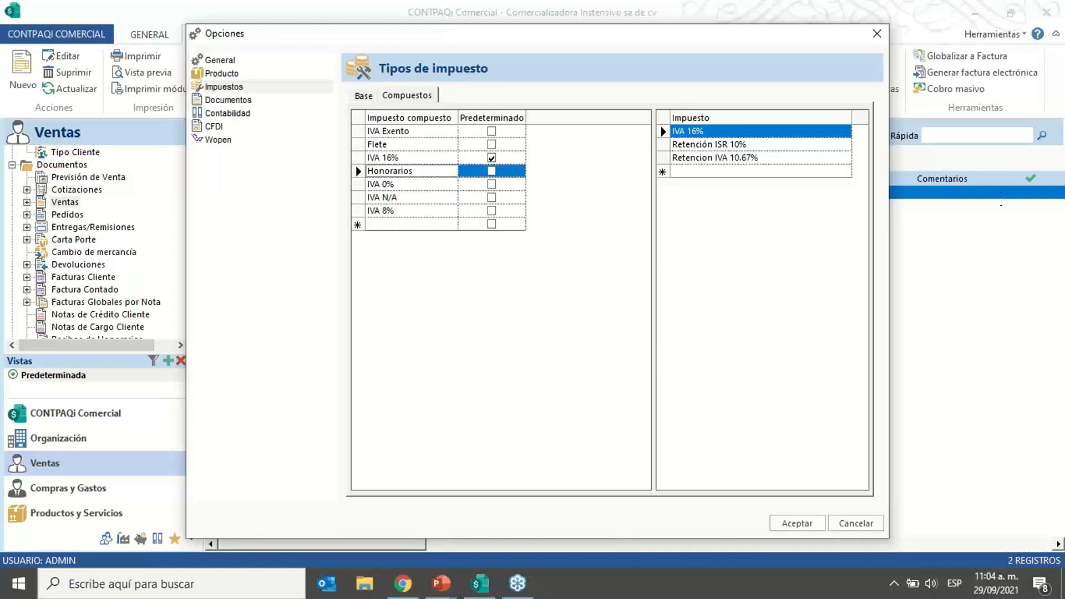
Step: Close the tax options and start a new record in the Productos catalog of Productos y Servicios
key("alt+Tab")
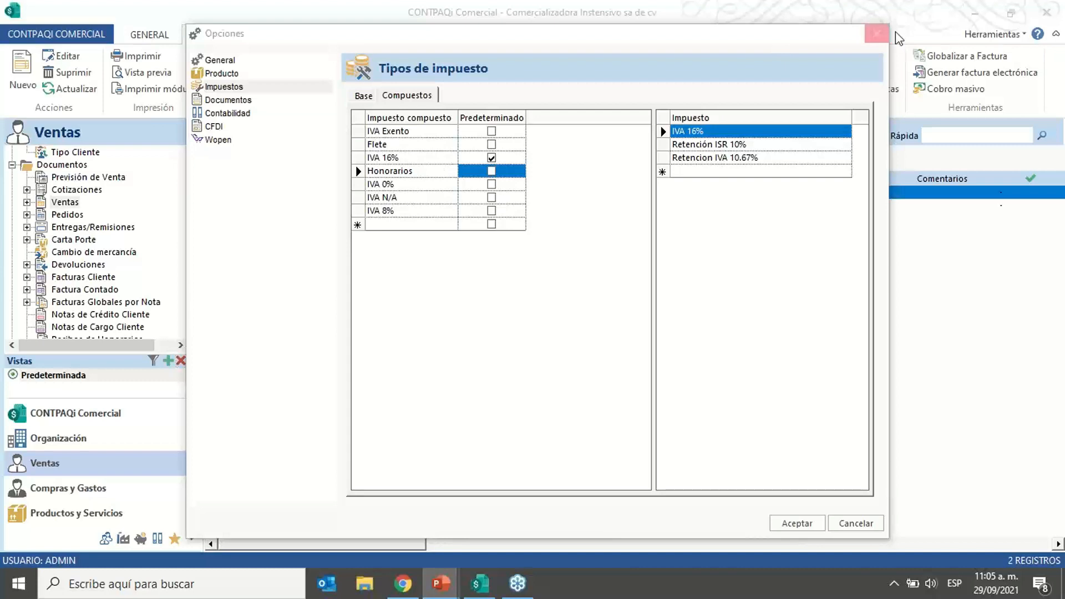
left_click(881, 37)
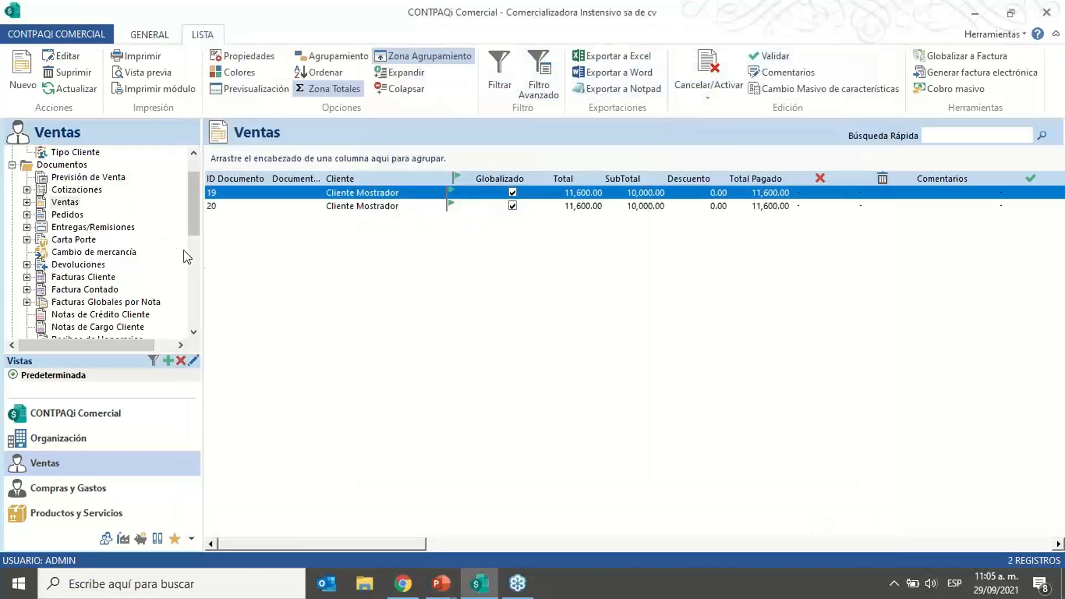
left_click(68, 514)
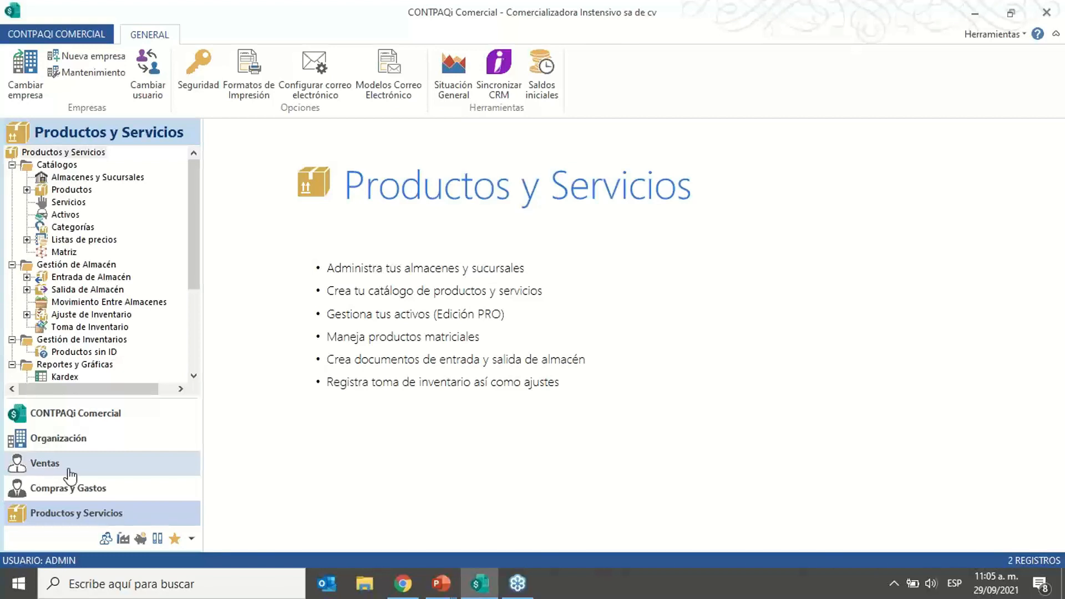
left_click(68, 191)
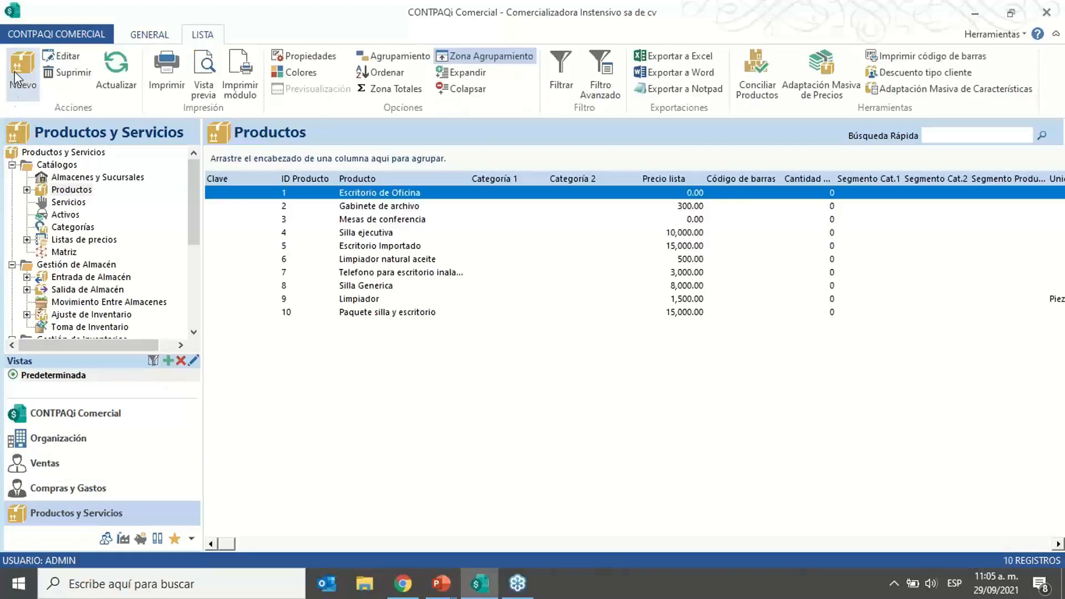
left_click(18, 65)
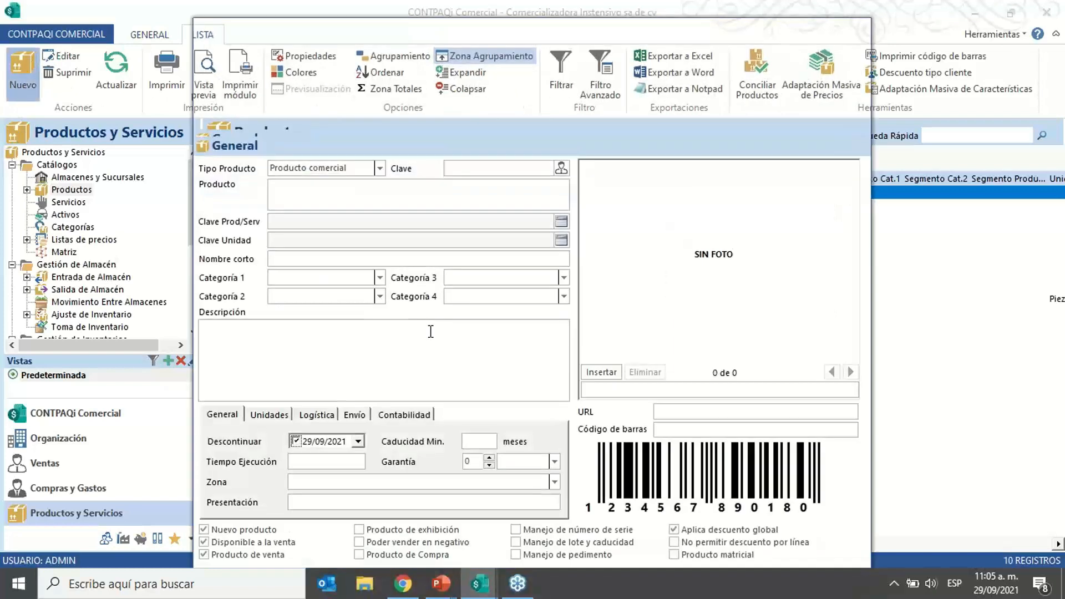
Step: Set the new record's type to Servicio and name it "Asesoria profesional de importacion de muebles"
left_click(377, 166)
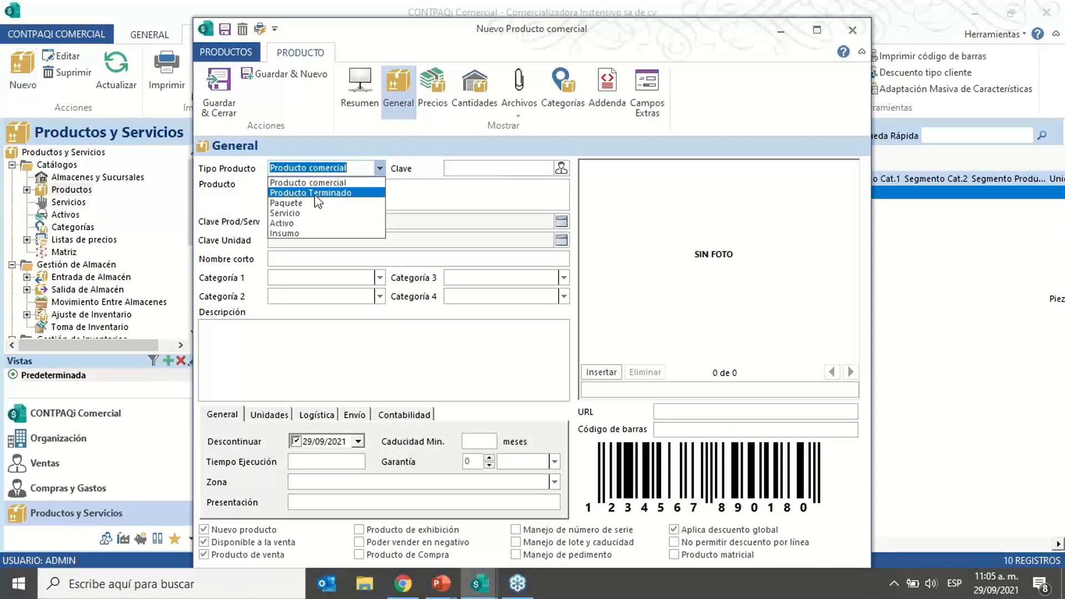
left_click(302, 216)
left_click(320, 195)
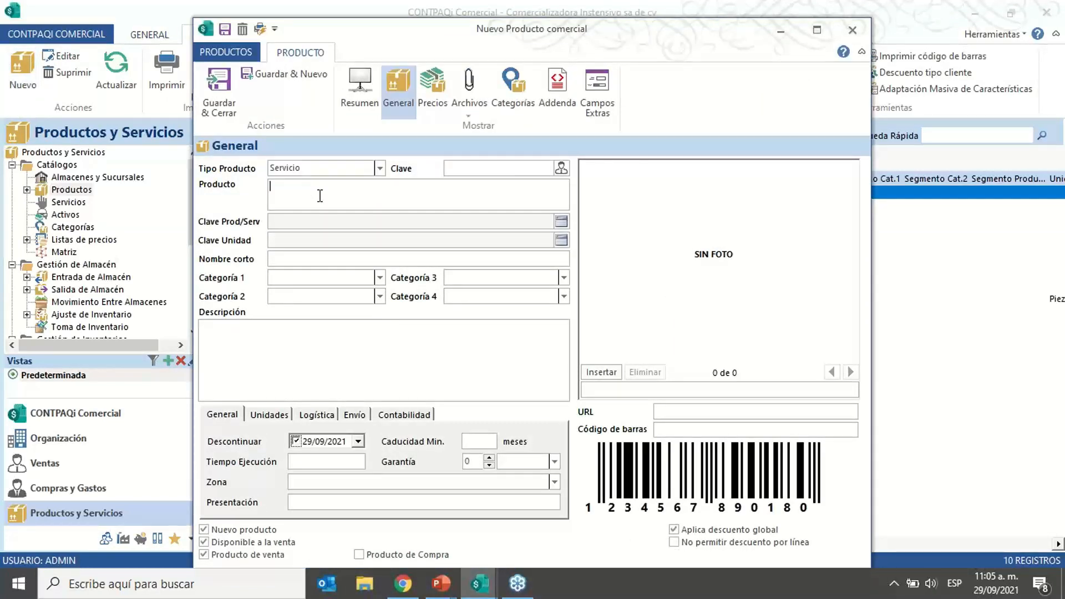
type("Asesoria profesional de importacion de muebles")
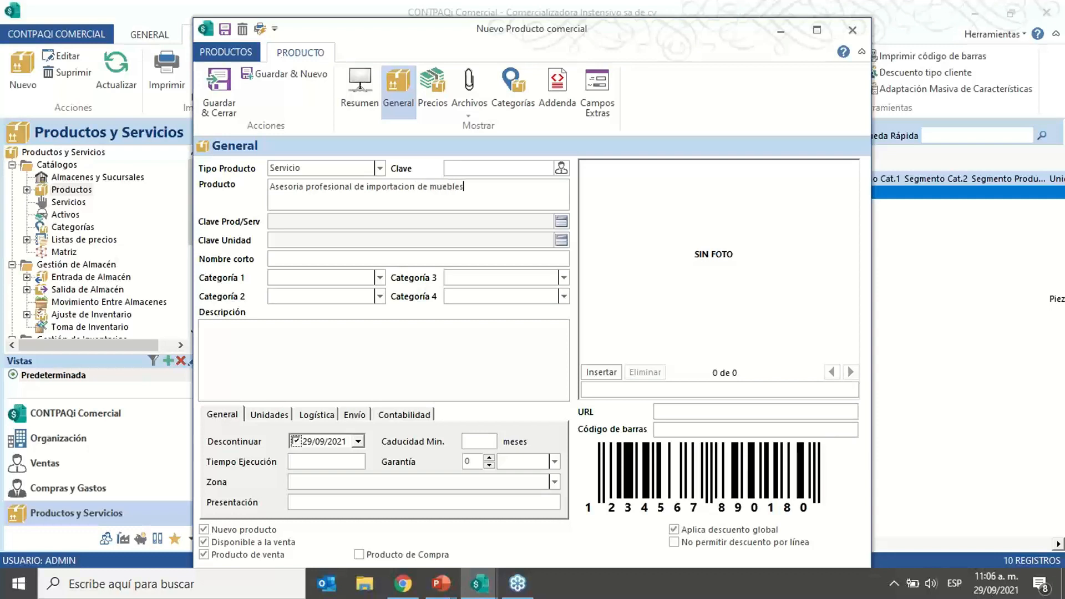
Step: Search the SAT product key catalog for "servicios" and look through the matches
left_click(561, 221)
left_click(465, 117)
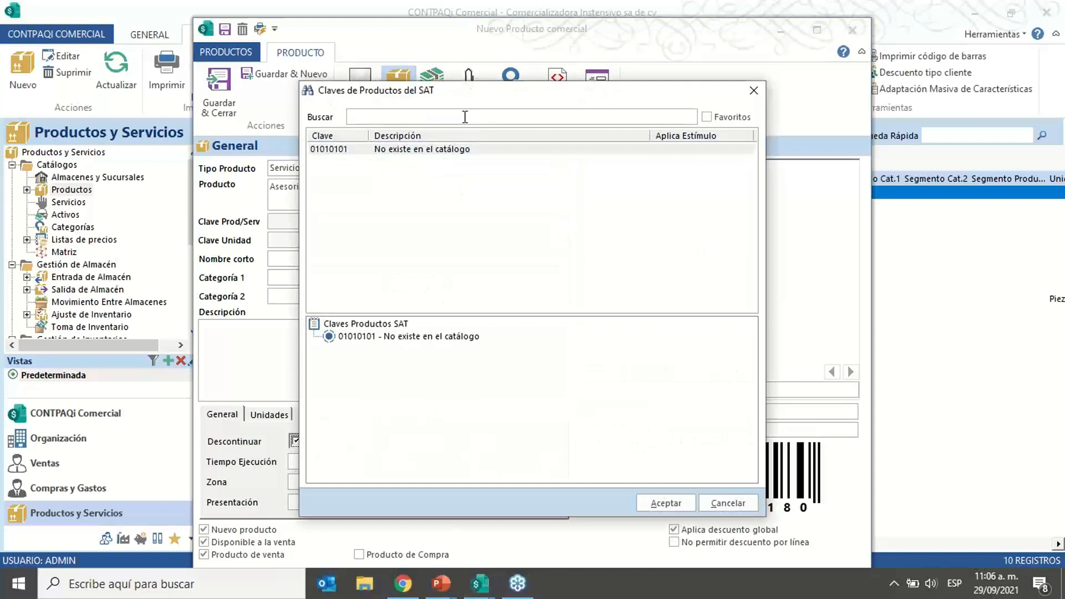
type("sers")
key("BackSpace")
type("v")
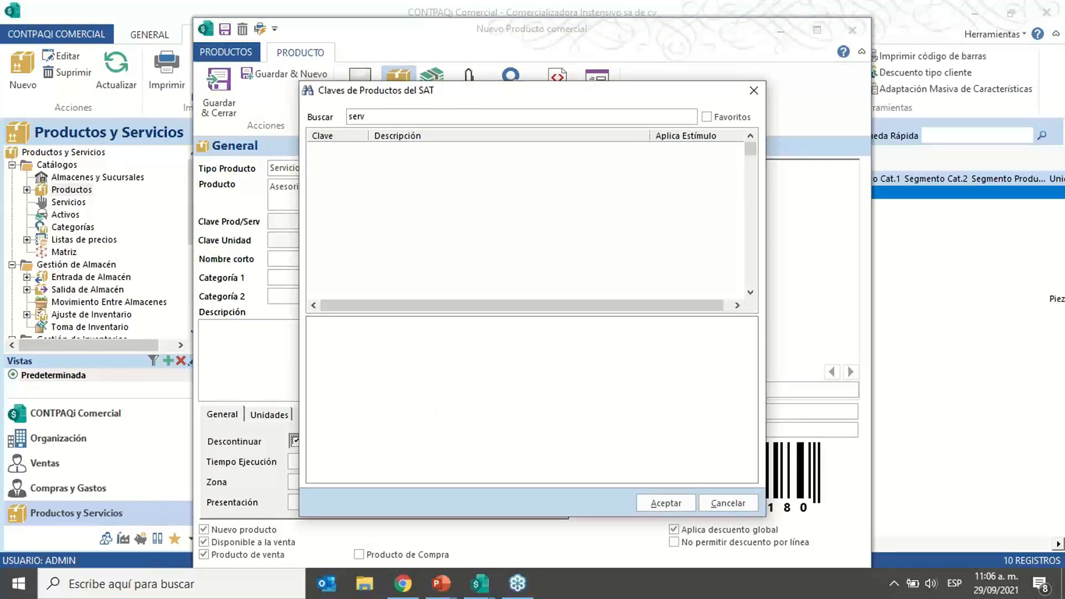
type("i")
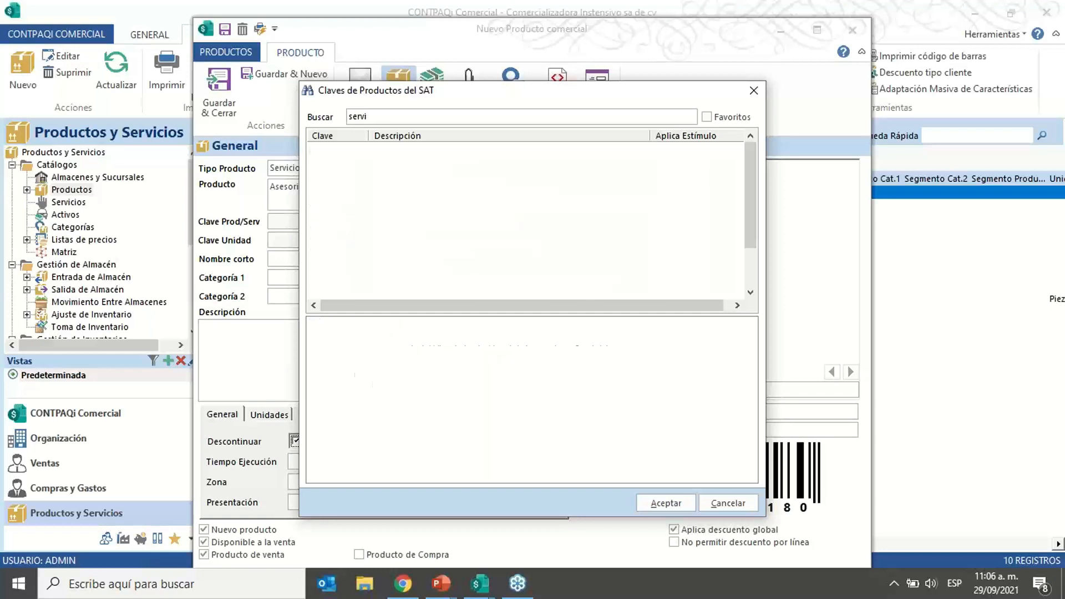
type("cios")
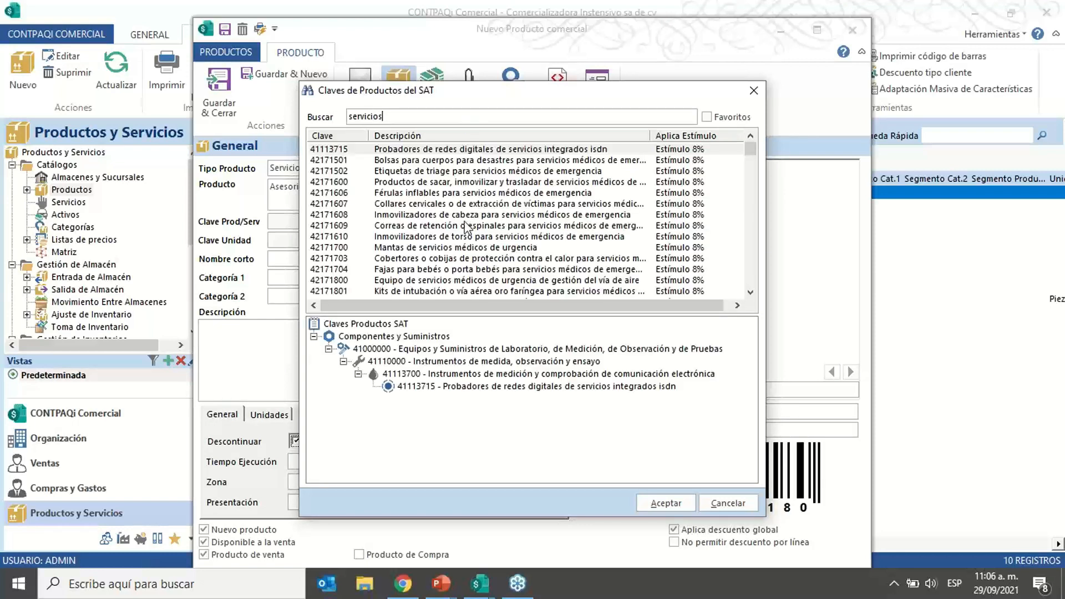
scroll(466, 225, "down", 6)
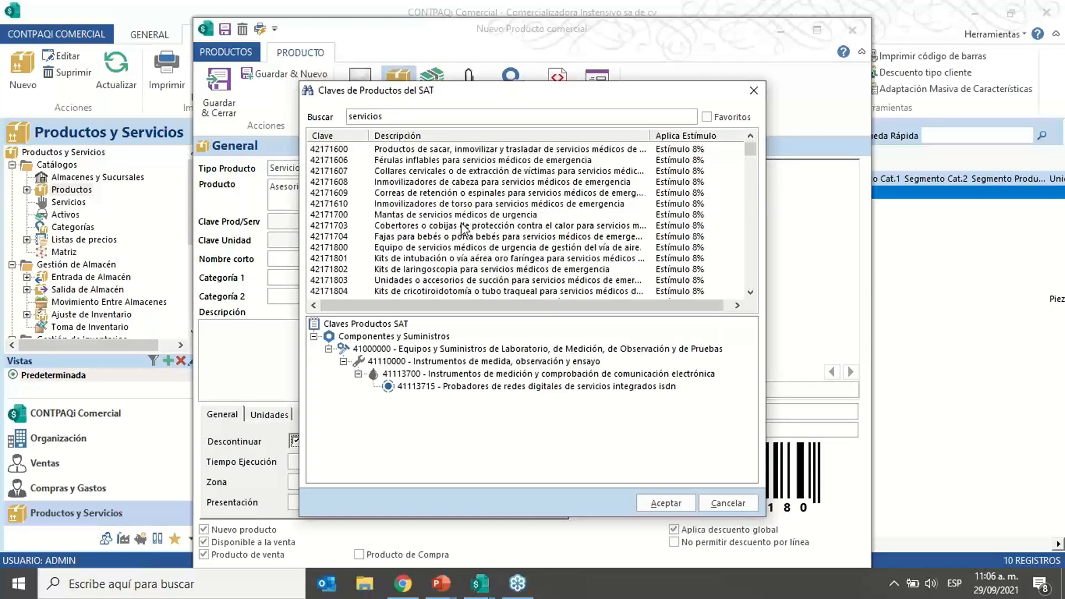
scroll(472, 227, "down", 5)
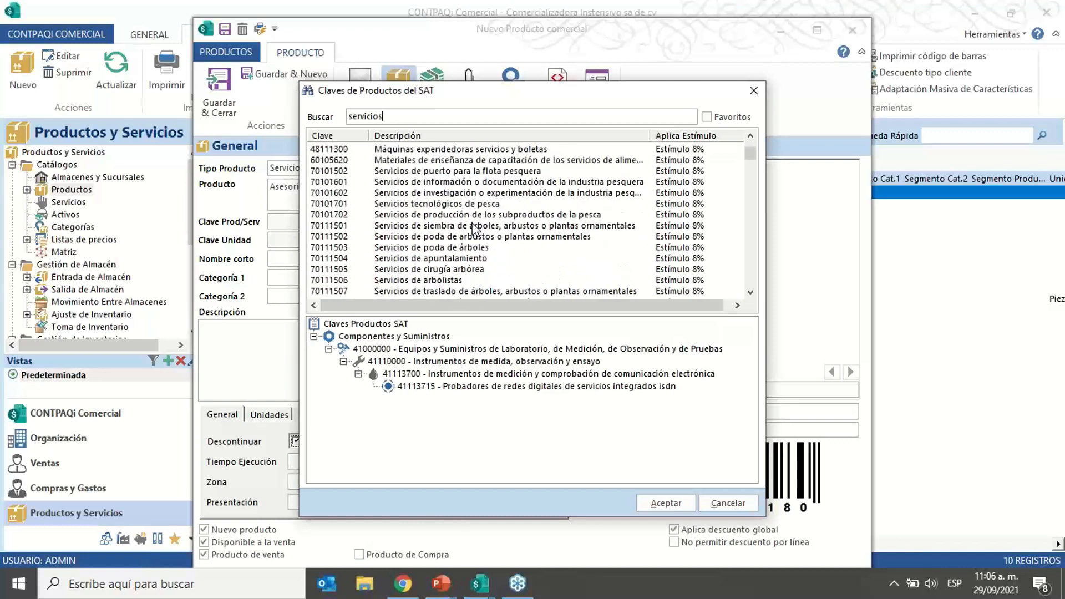
scroll(475, 229, "down", 1)
Step: Search the SAT keys for "asesoria" and assign 84111802 - Servicios de asesoría fiscal as the Clave Prod/Serv
left_click_drag(404, 117, 291, 132)
type("asesoria")
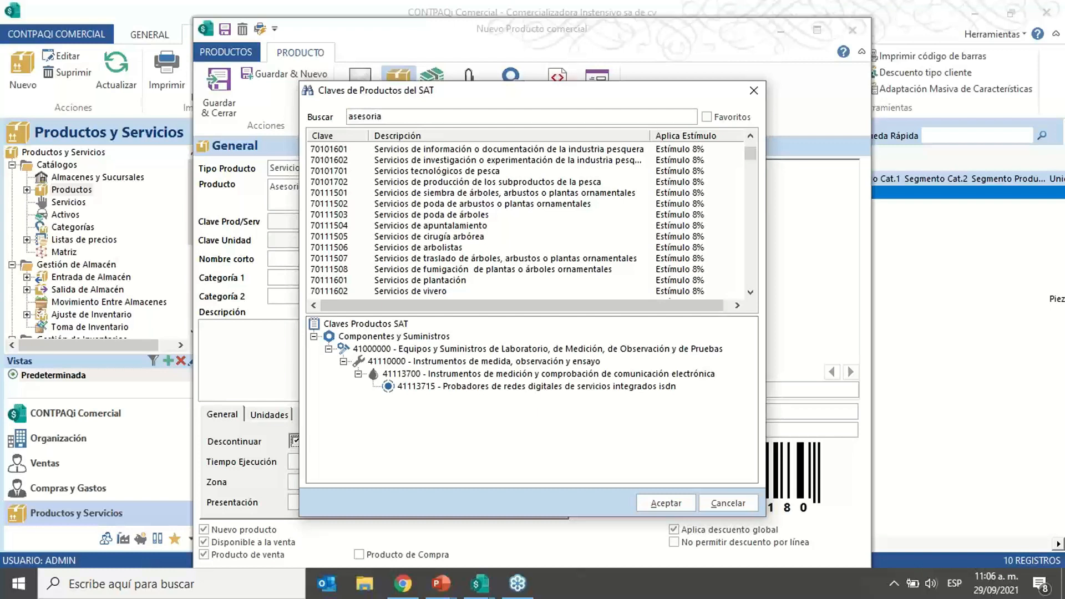
left_click(478, 238)
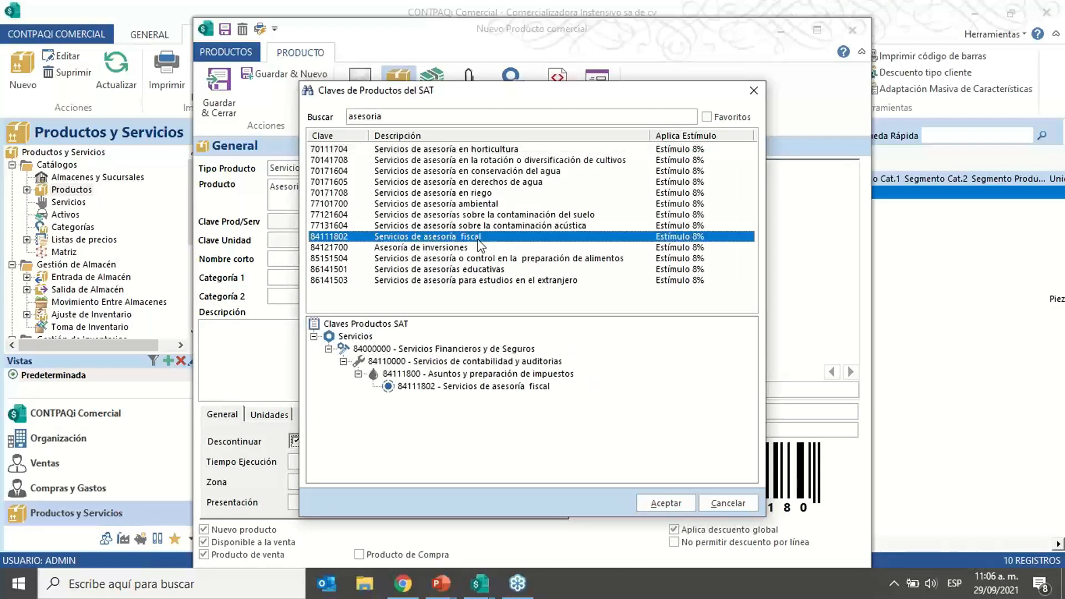
left_click(676, 503)
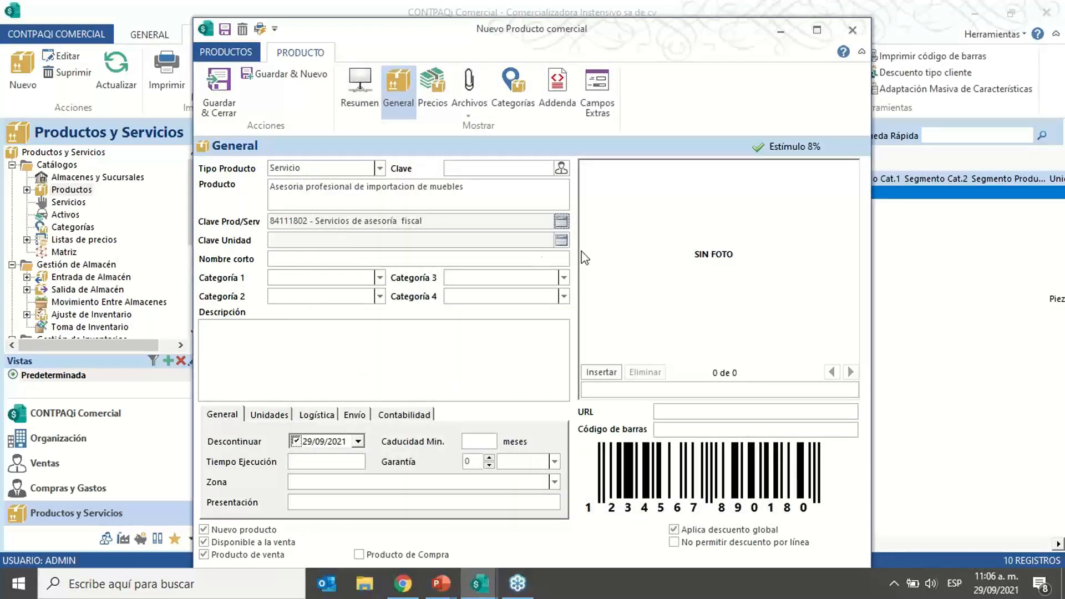
Step: Search the unit catalog for "unidad de ser" and assign E48 - unidad de servicio as the Clave Unidad
left_click(561, 240)
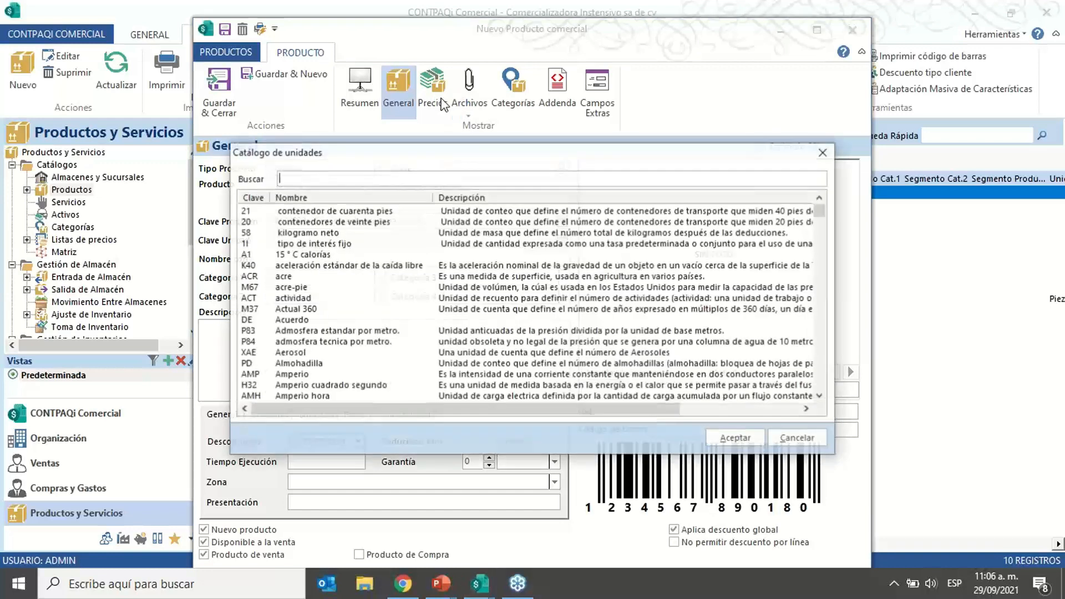
type("u")
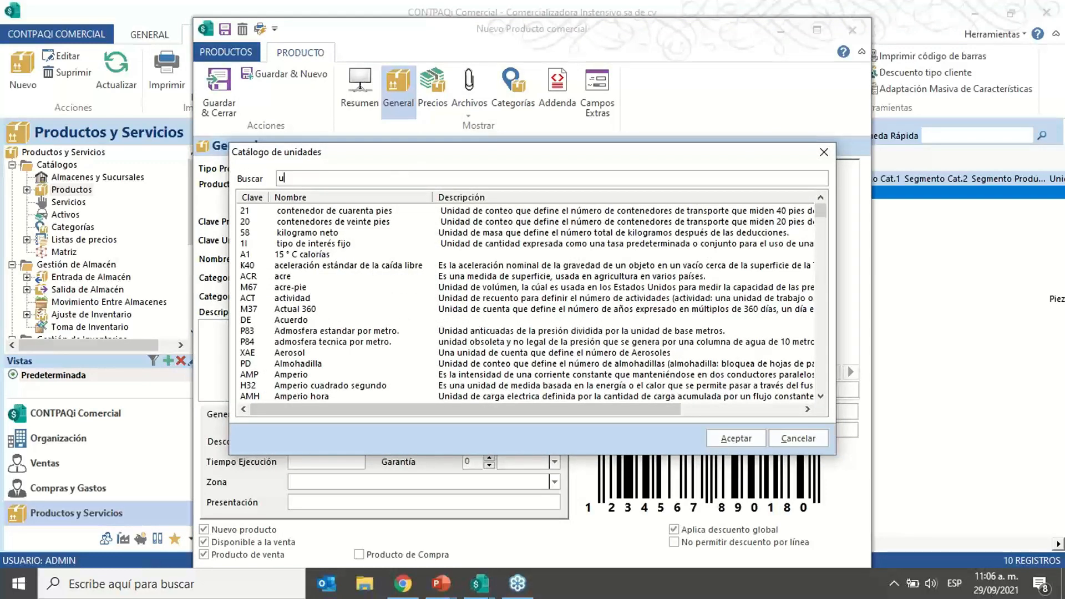
type("nidad de")
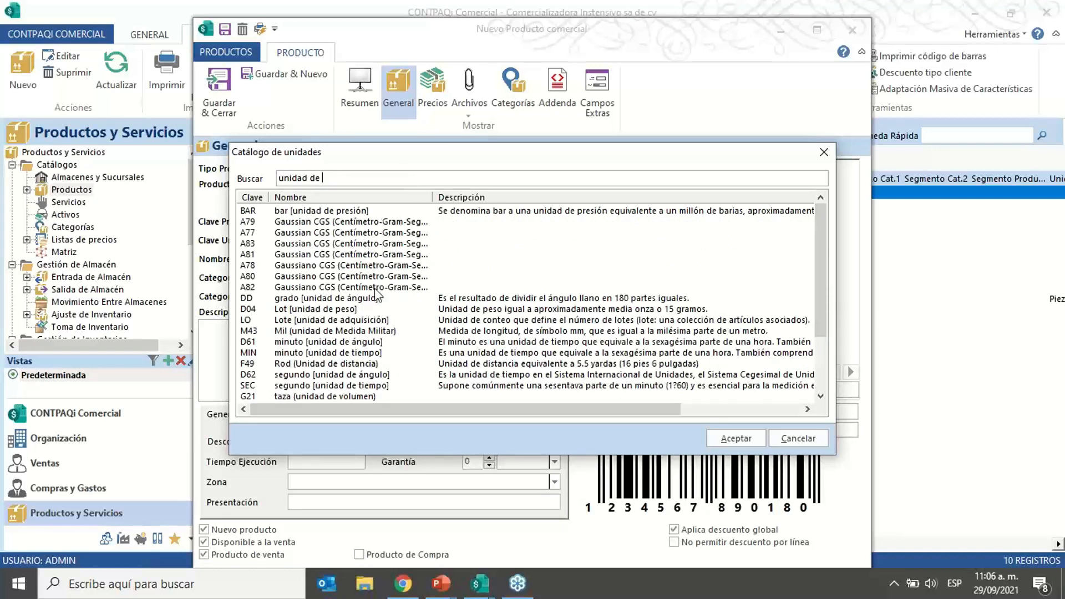
type(" ser")
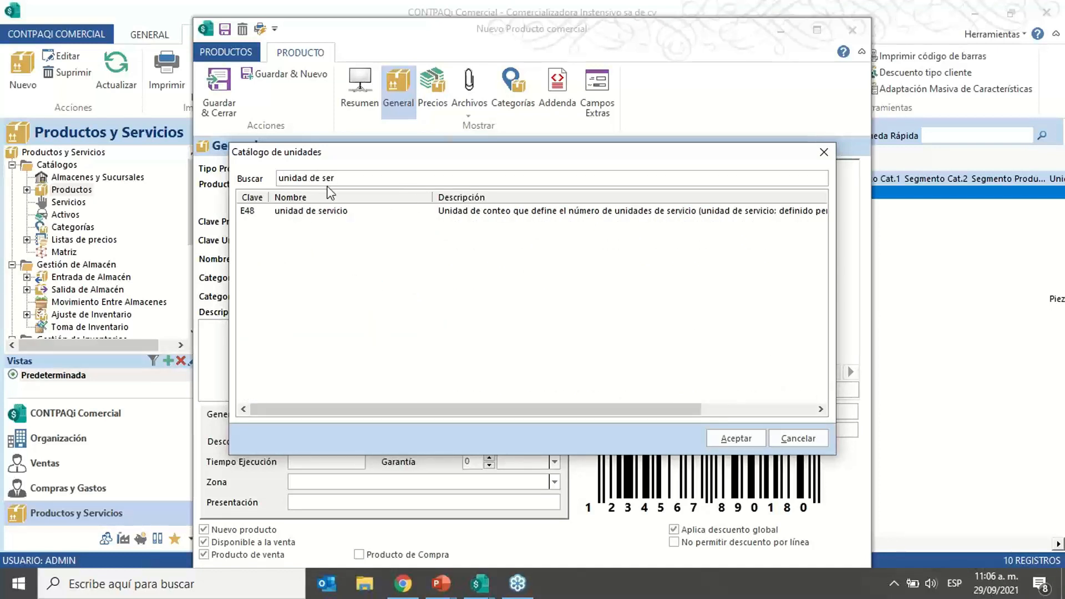
left_click(328, 213)
left_click(730, 442)
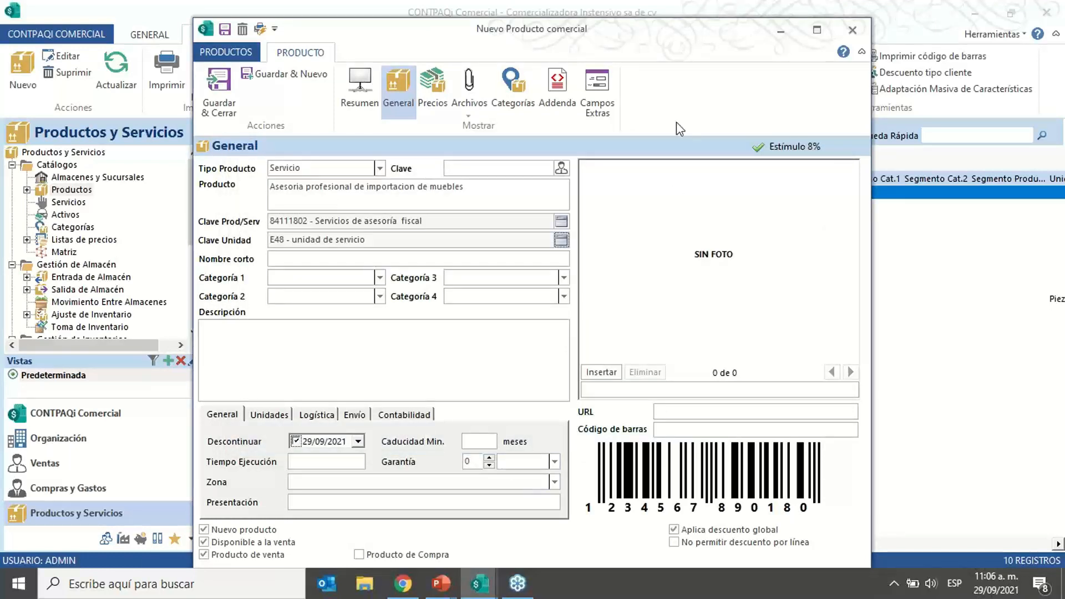
Step: Set the service's list price to 10,000 and its tax to Honorarios, and save and close the record
left_click_drag(667, 37, 682, 25)
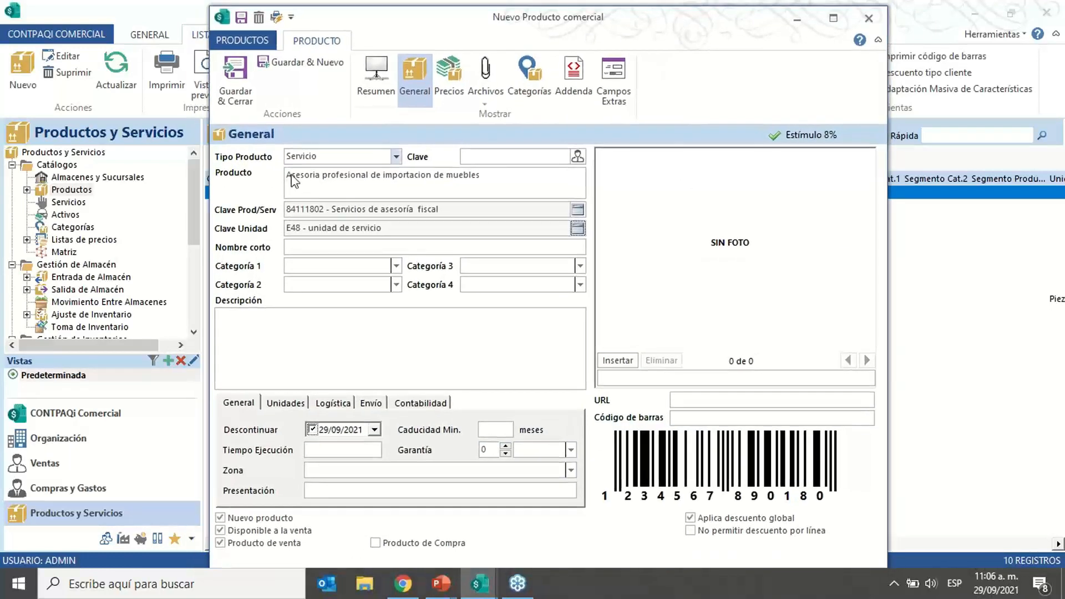
left_click(450, 83)
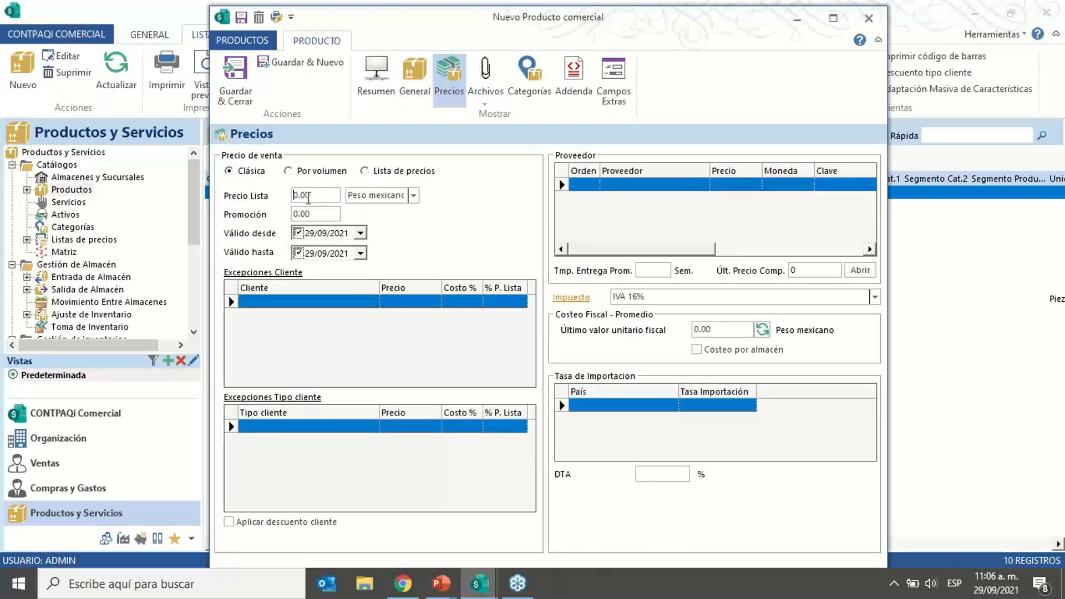
left_click_drag(316, 195, 288, 197)
type("10,000")
key("Tab")
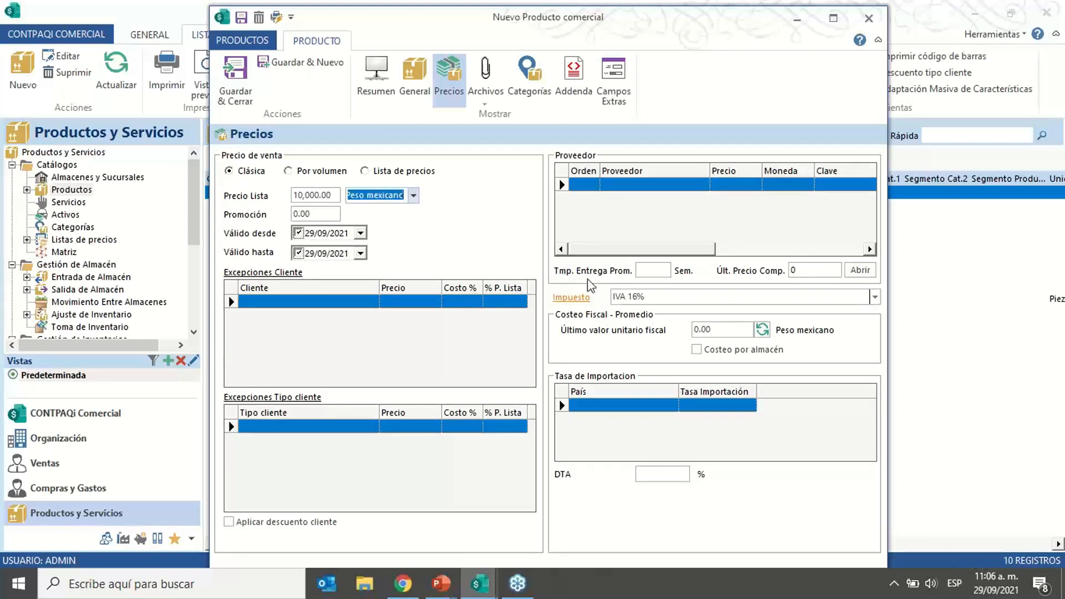
left_click(874, 298)
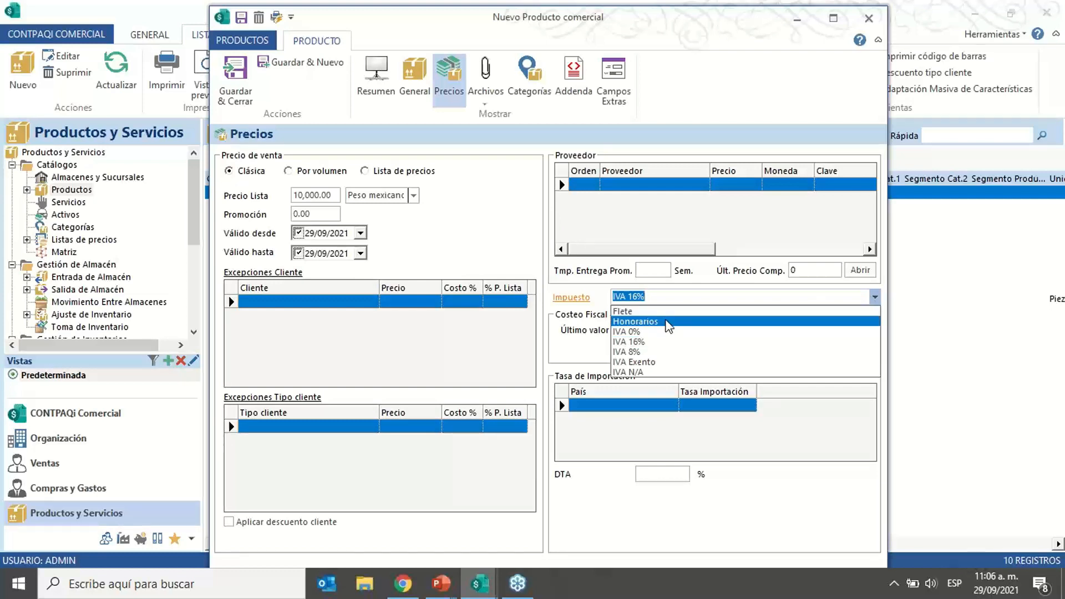
left_click(669, 323)
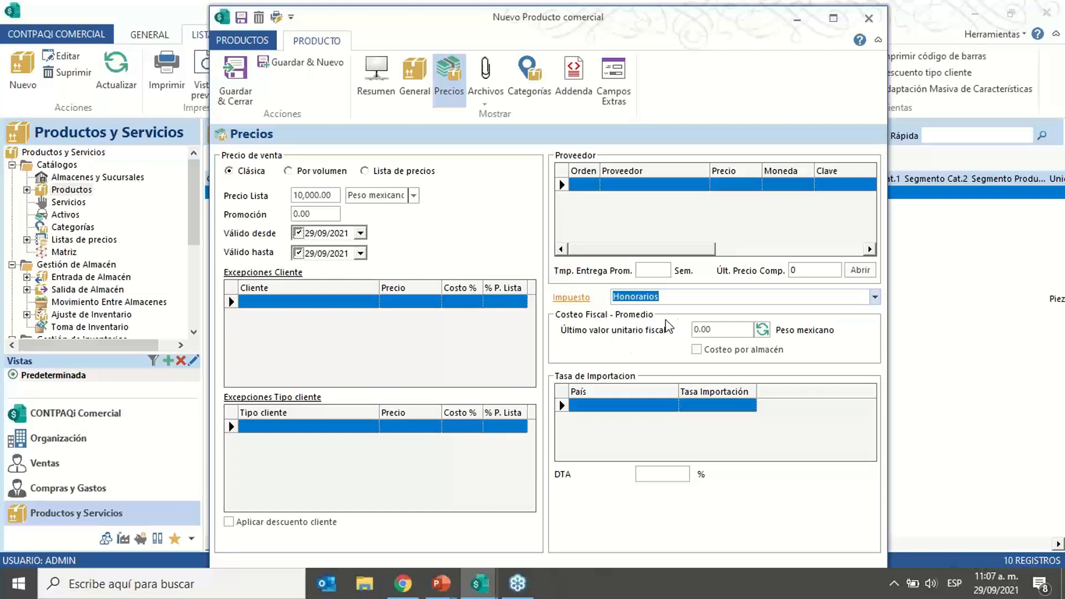
left_click(251, 92)
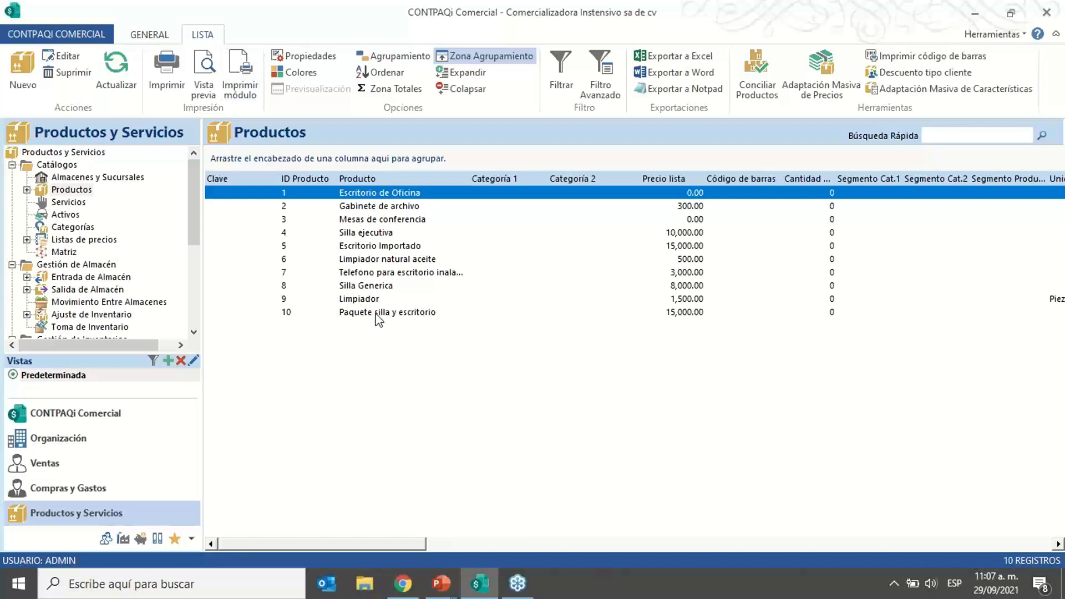
Step: Refresh the product list and view the new record in the Servicios catalog
left_click(120, 78)
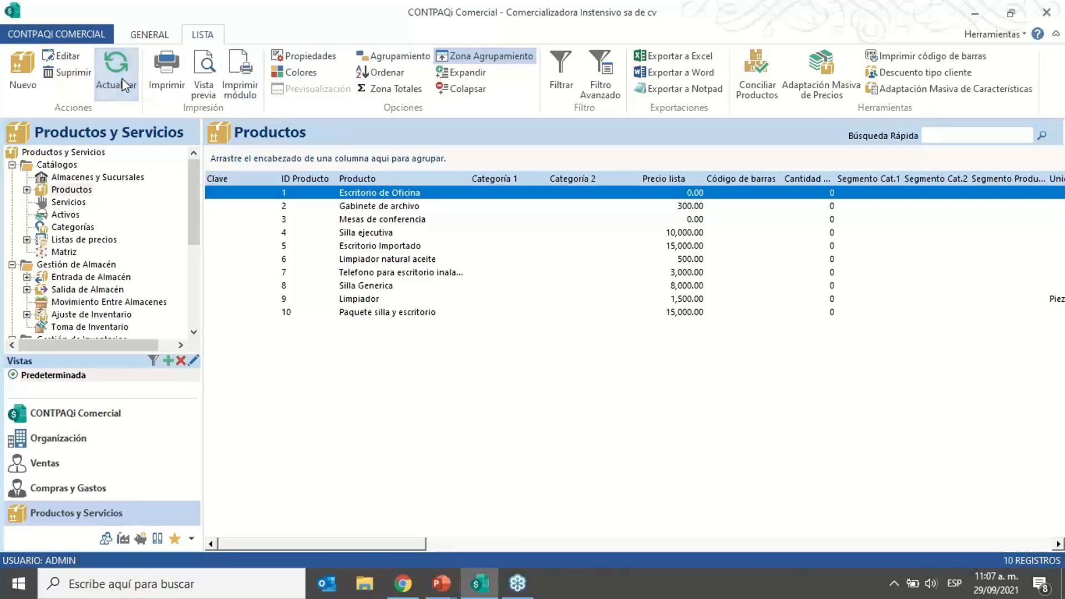
left_click(69, 202)
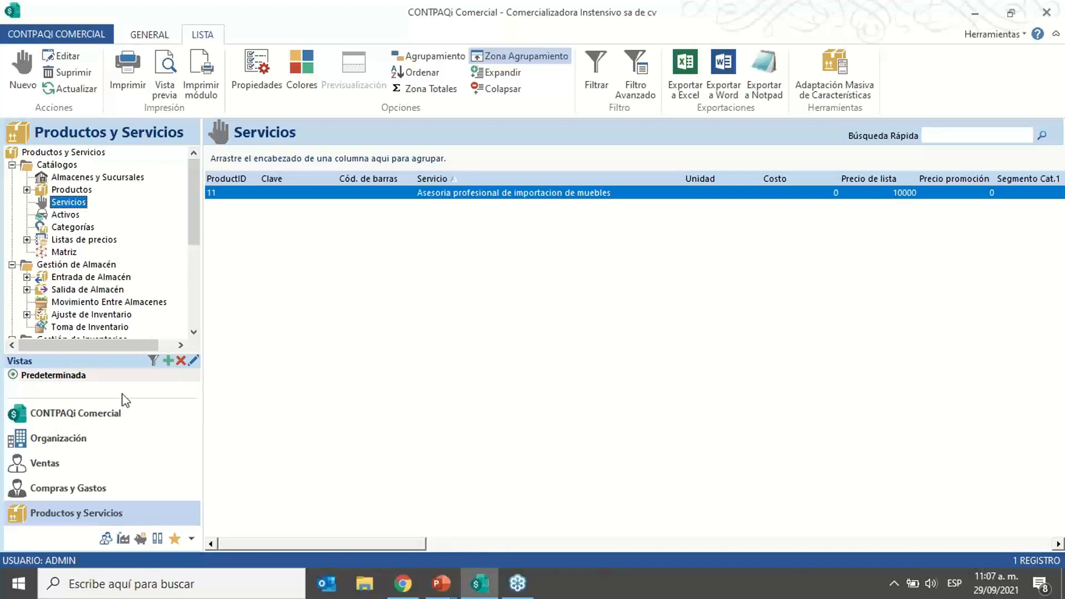
Step: Create a new client invoice in the Ventas module's Facturas Cliente and select the individual client for it
left_click(49, 465)
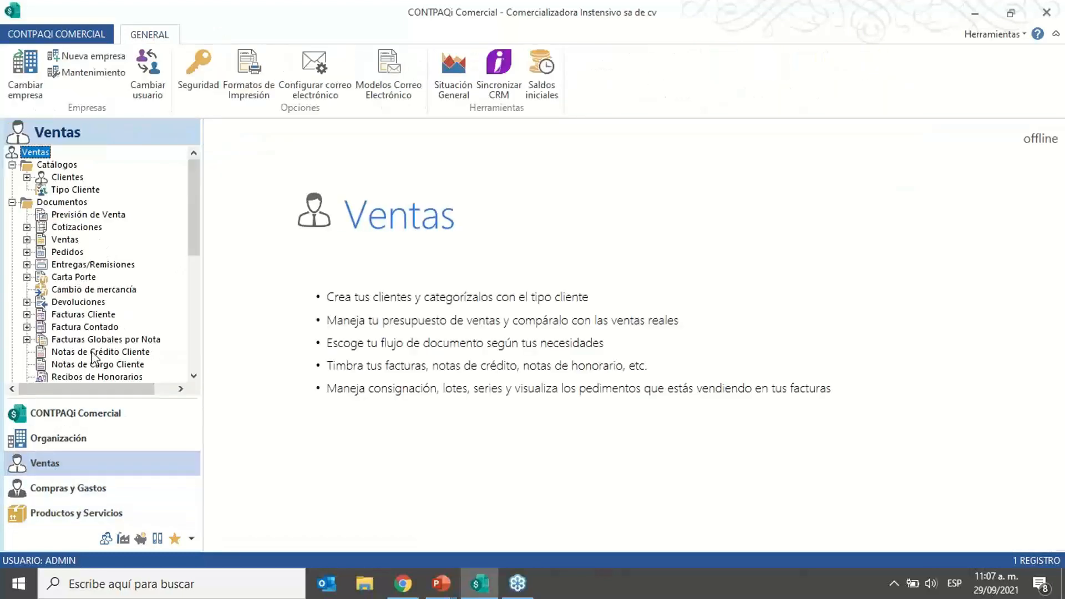
left_click(97, 315)
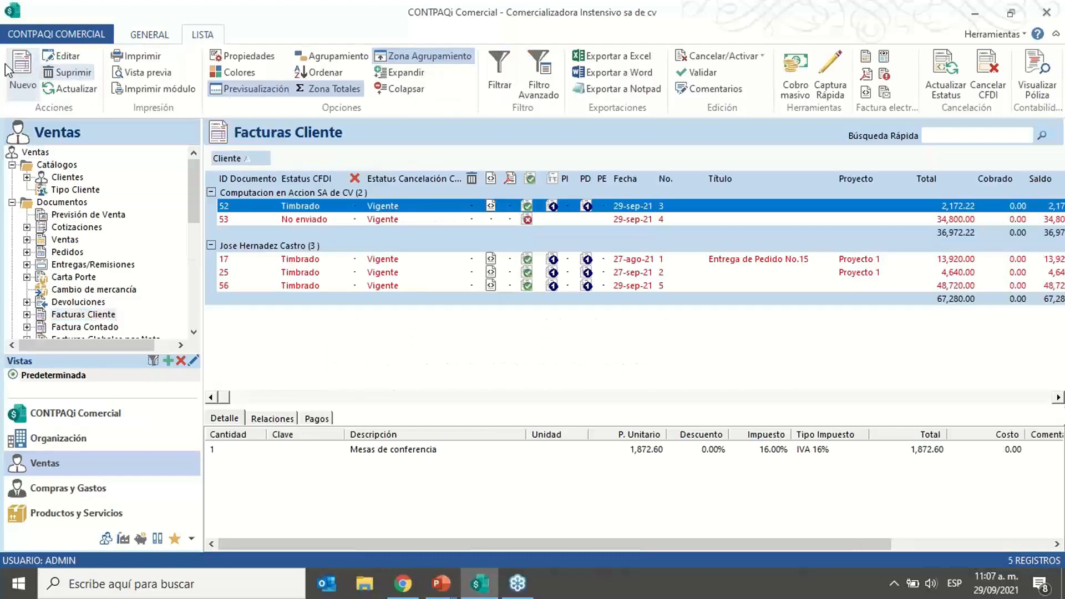
left_click(21, 70)
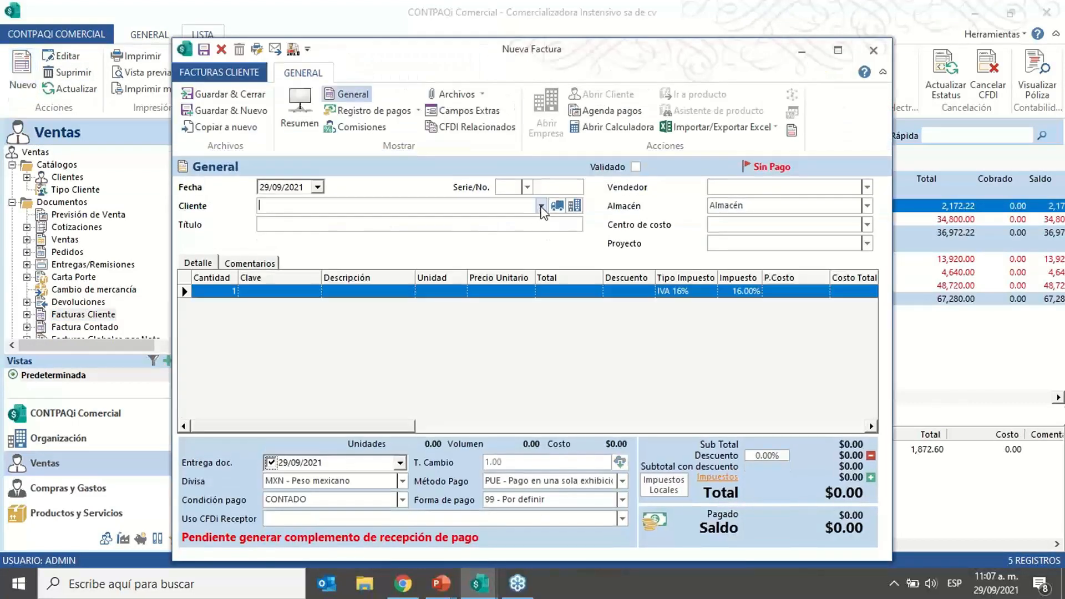
left_click(541, 206)
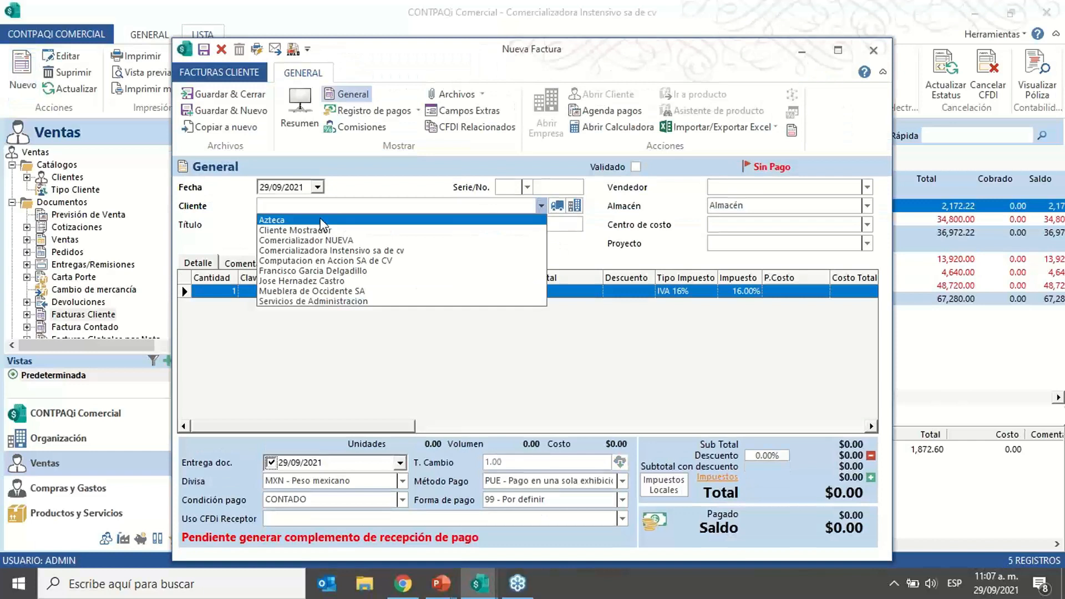
left_click(344, 281)
Step: Add the service "Asesoria profesional de importacion de muebles" as the invoice's first detail line
left_click(361, 291)
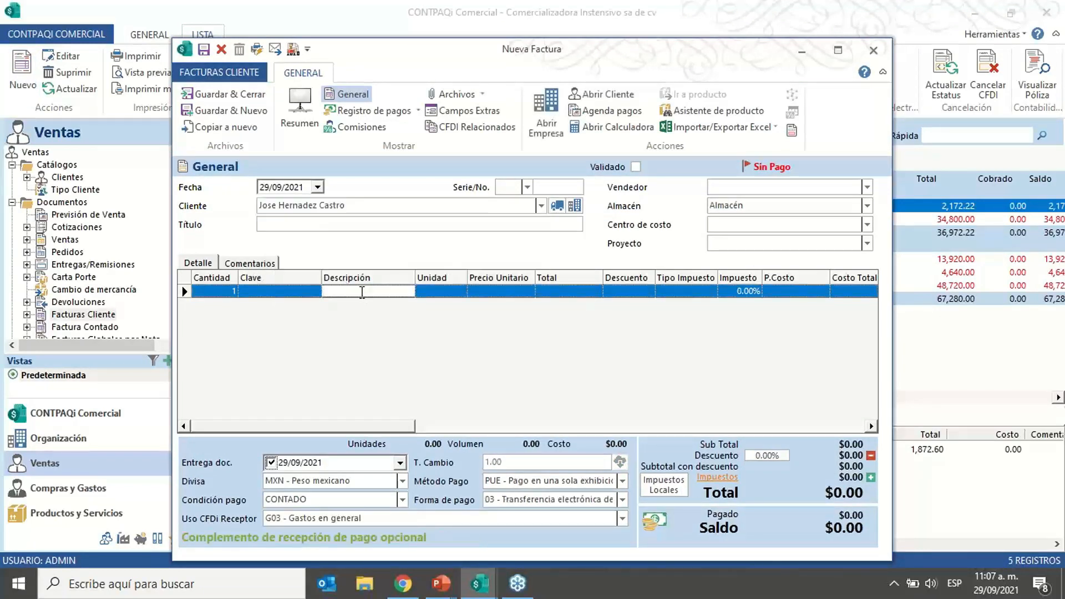
type("ser")
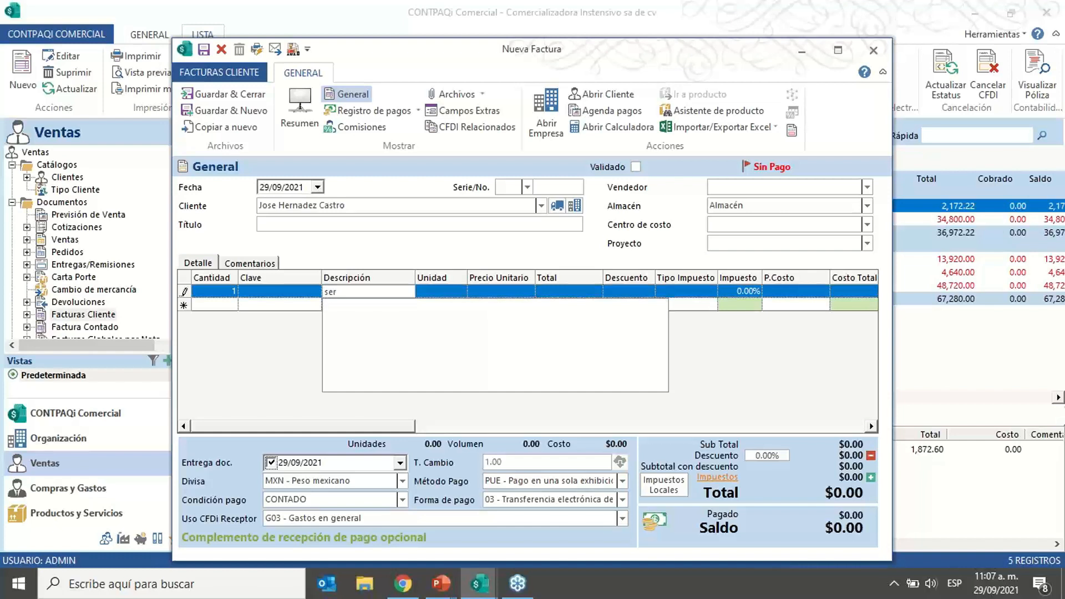
key("BackSpace")
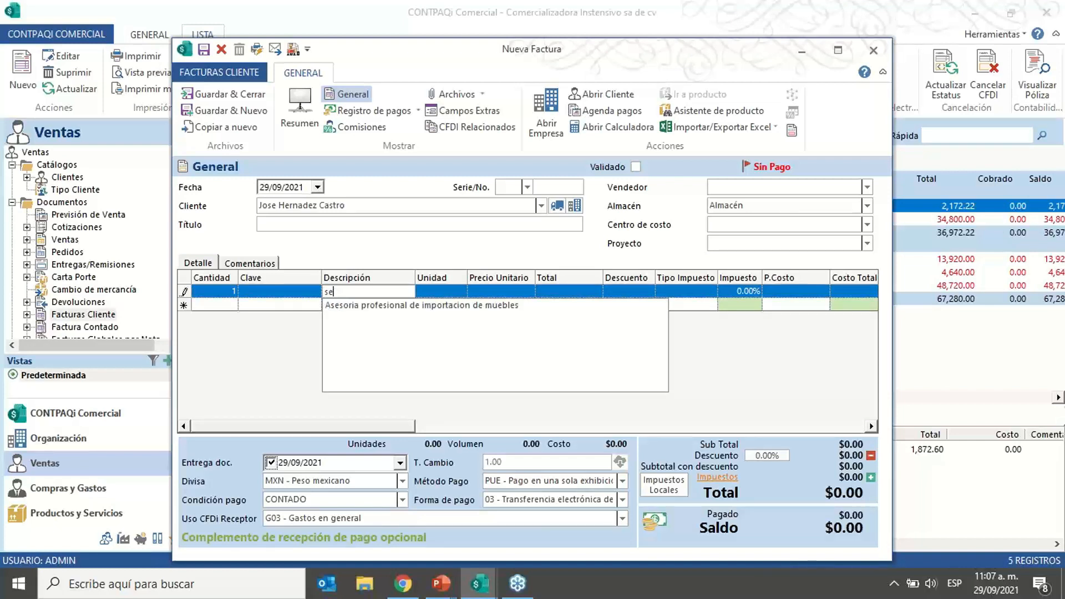
left_click(387, 308)
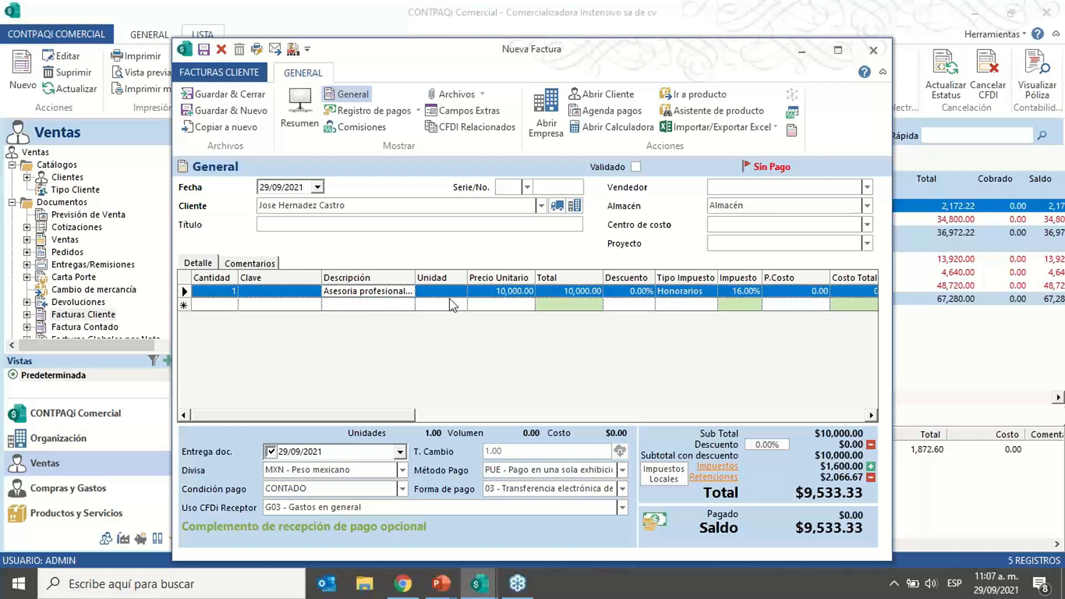
Step: Maximize the invoice and review the breakdowns of its taxes and withholdings under Honorarios
left_click(838, 51)
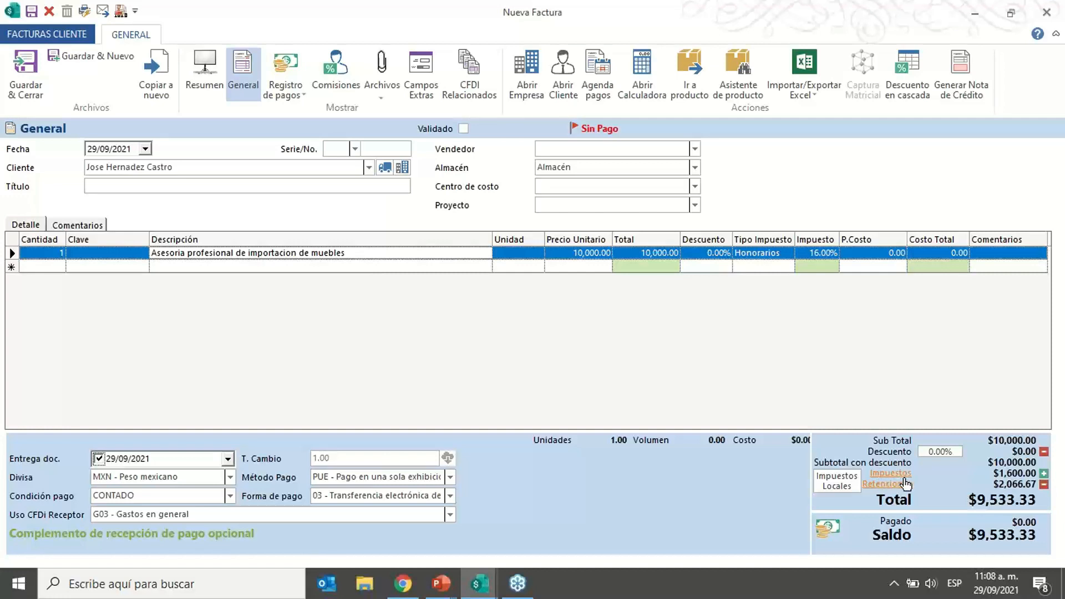
left_click(891, 474)
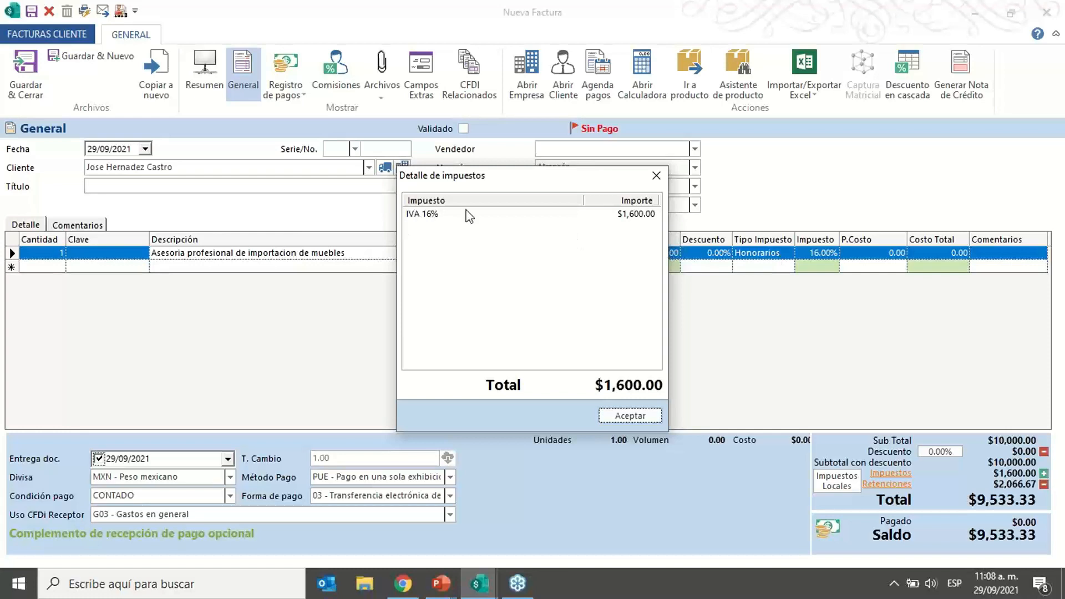
left_click(657, 176)
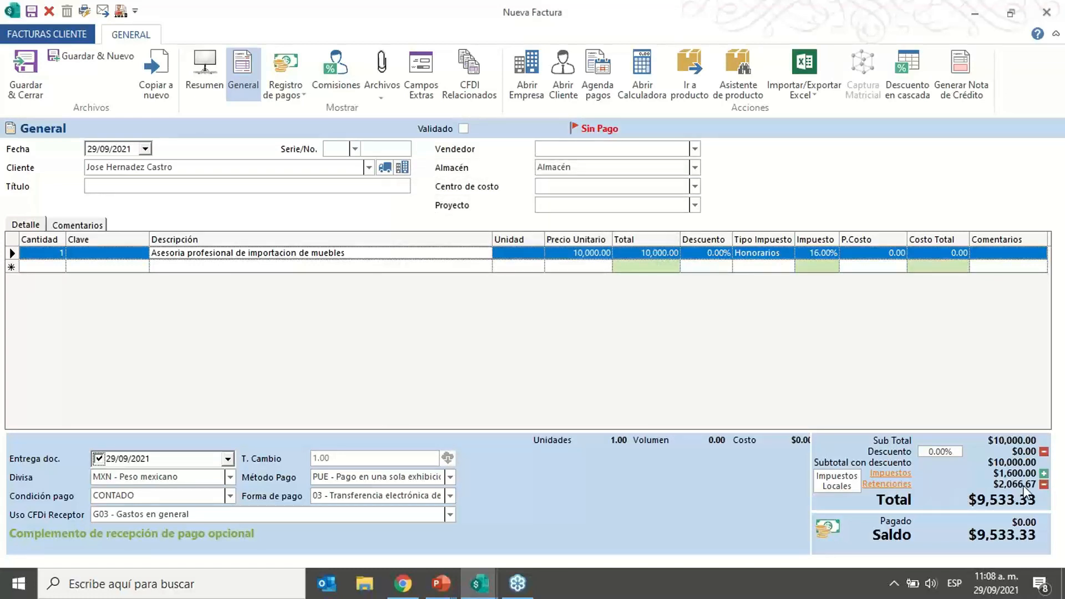
left_click(879, 485)
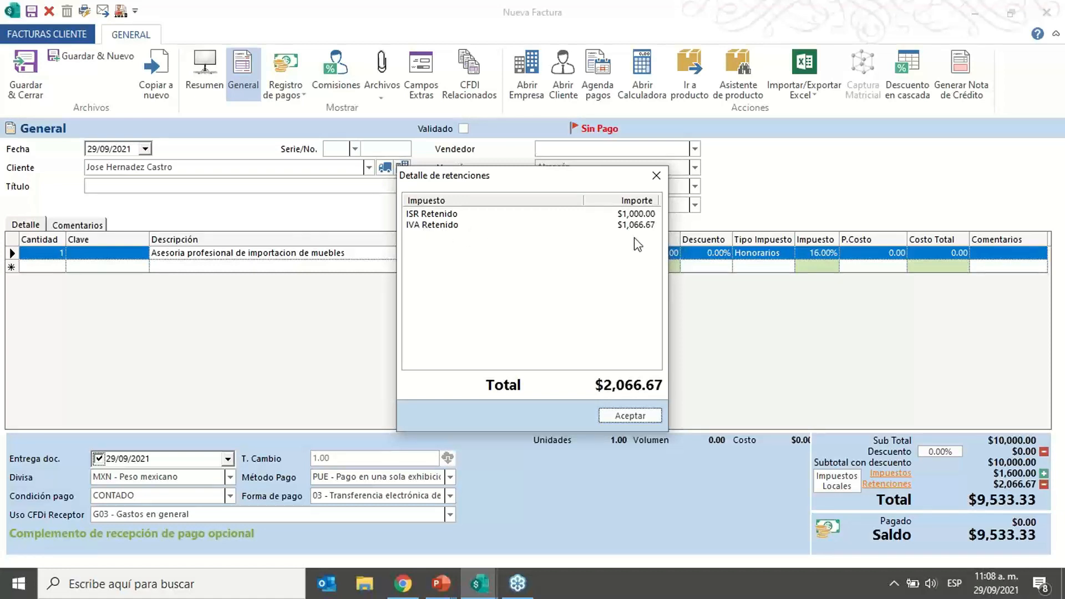
left_click(656, 175)
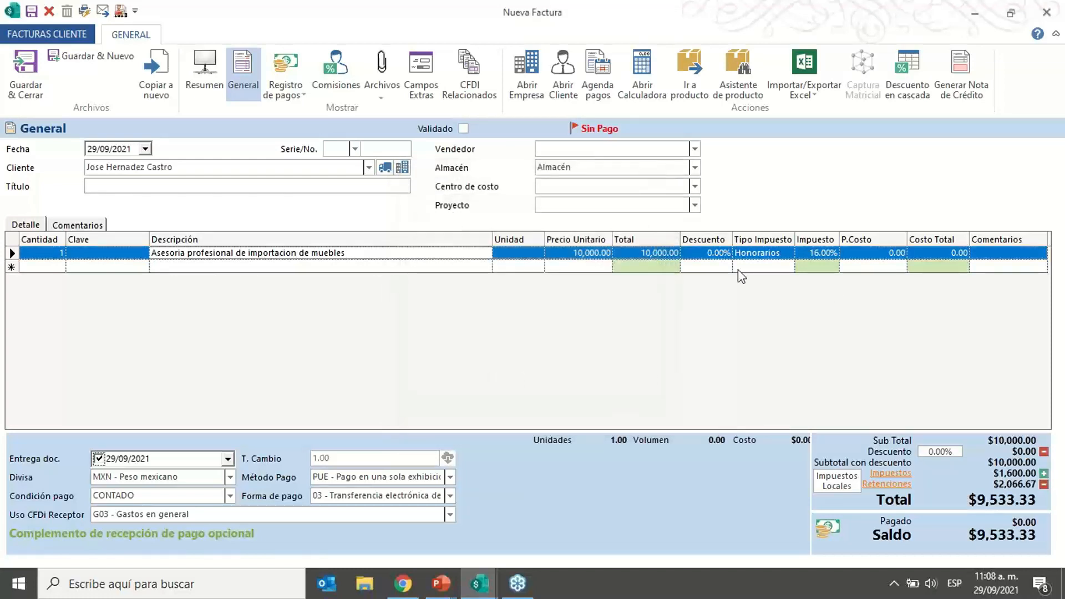
Step: Try other tax types on the service line, first IVA 16% and then Flete
left_click(765, 253)
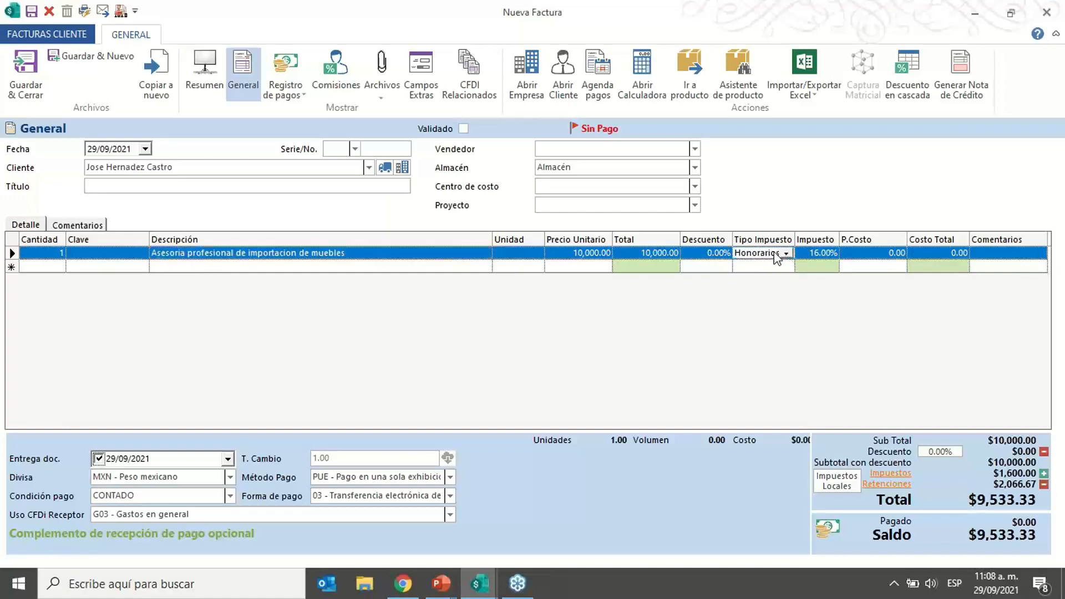
left_click(786, 253)
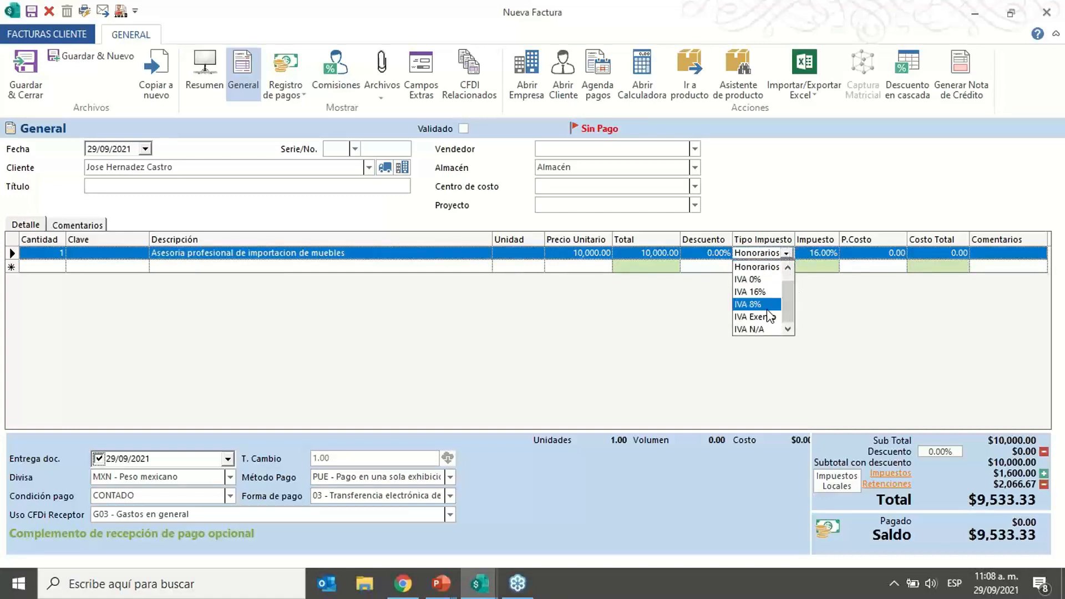
left_click(753, 293)
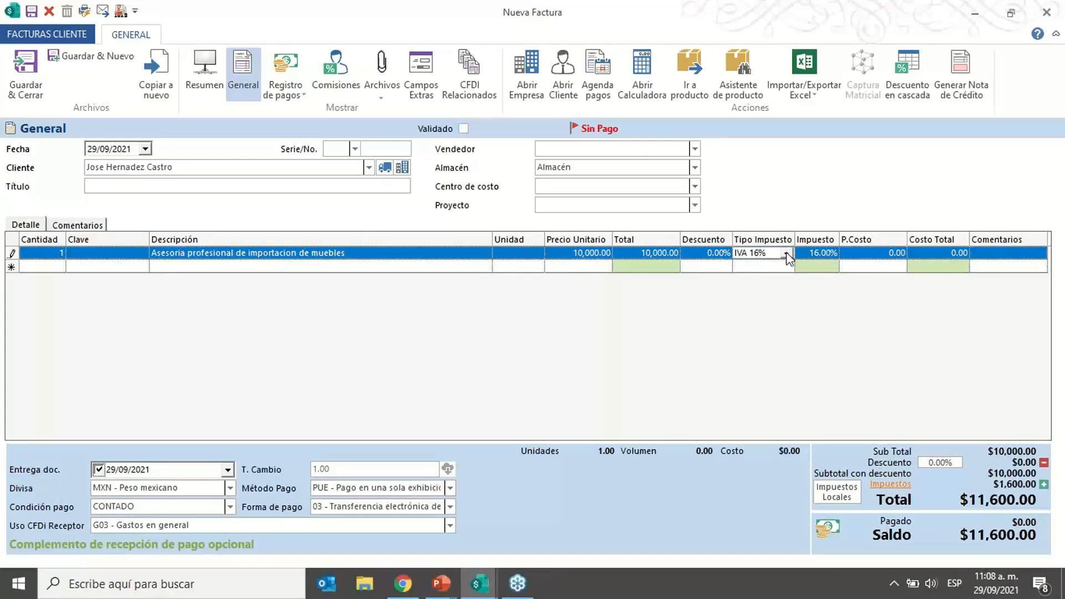
left_click(787, 254)
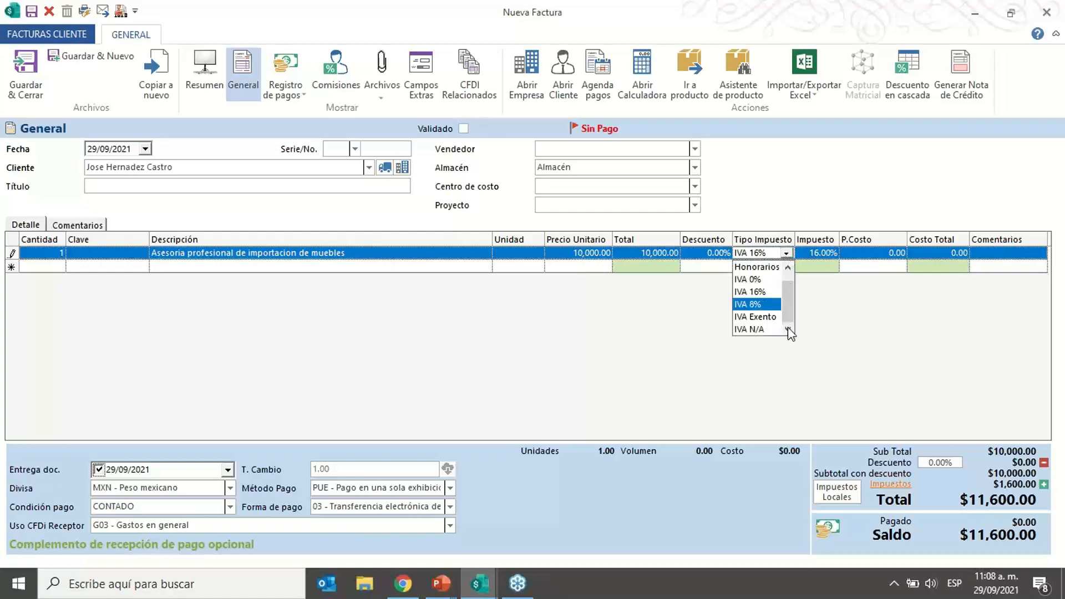
left_click(788, 269)
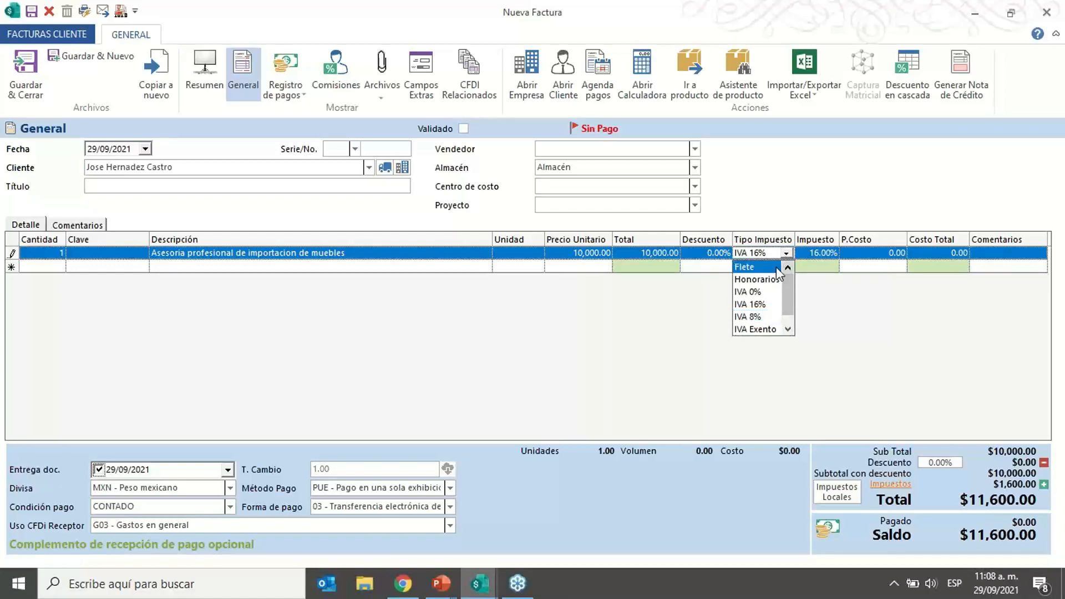
left_click(751, 267)
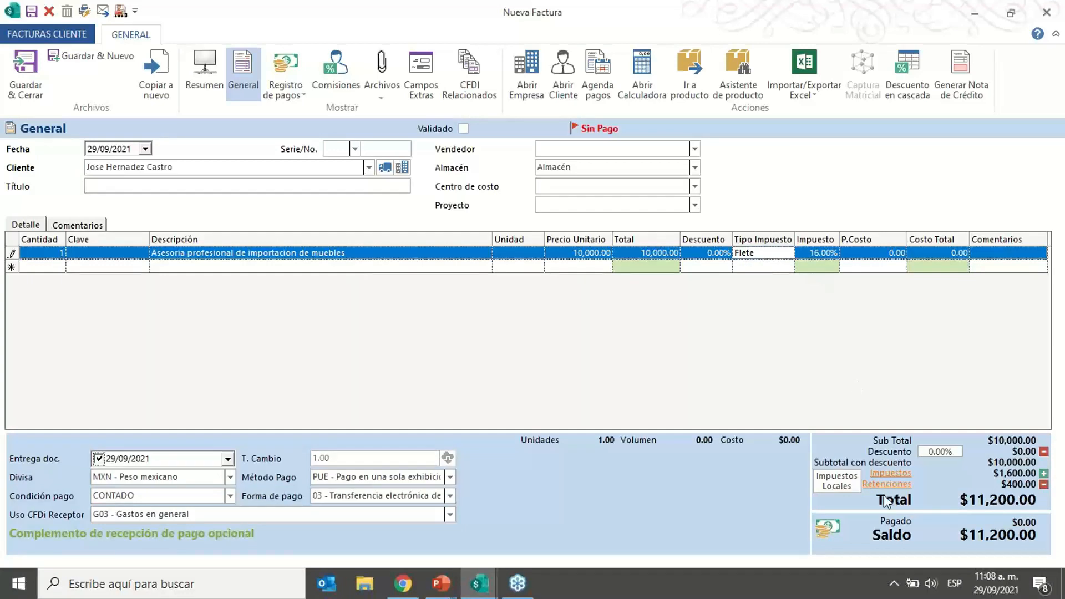
Step: Review the breakdowns of taxes and withholdings that the Flete tax type applies to the invoice
left_click(890, 475)
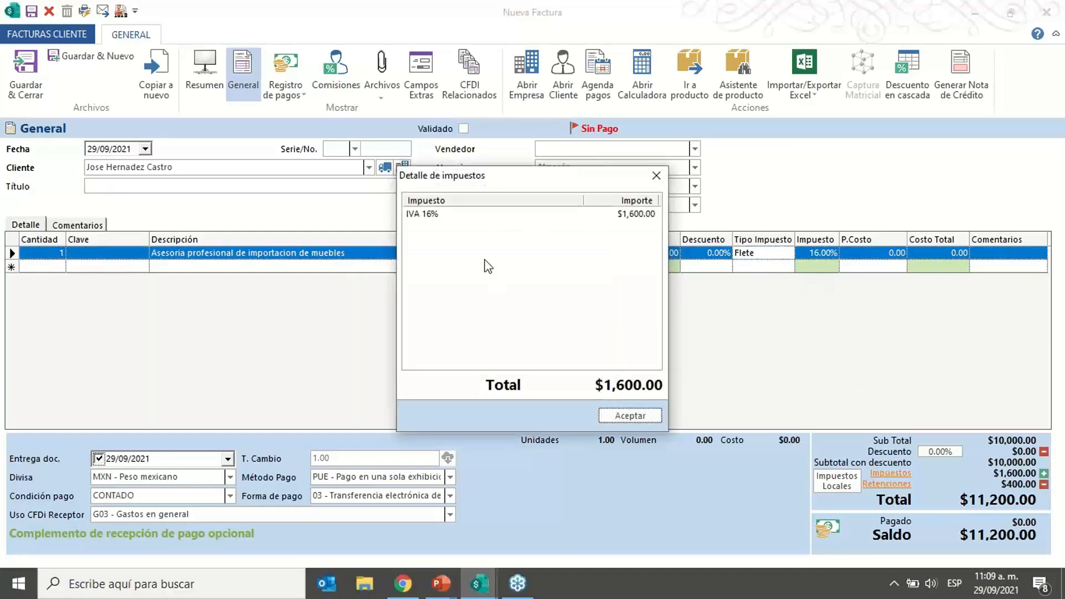
left_click(635, 218)
left_click(657, 177)
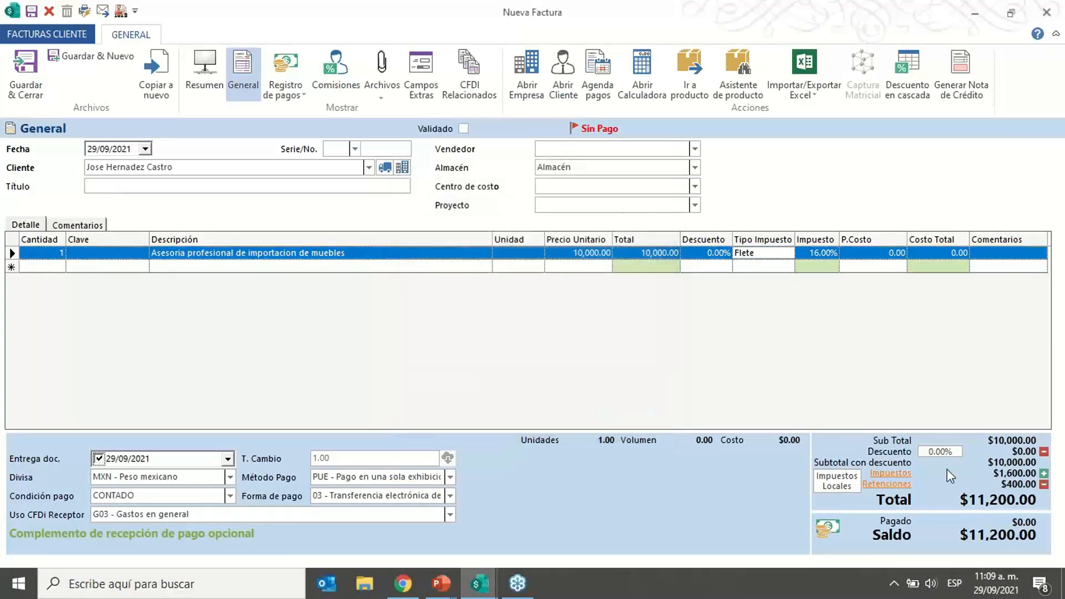
left_click(887, 484)
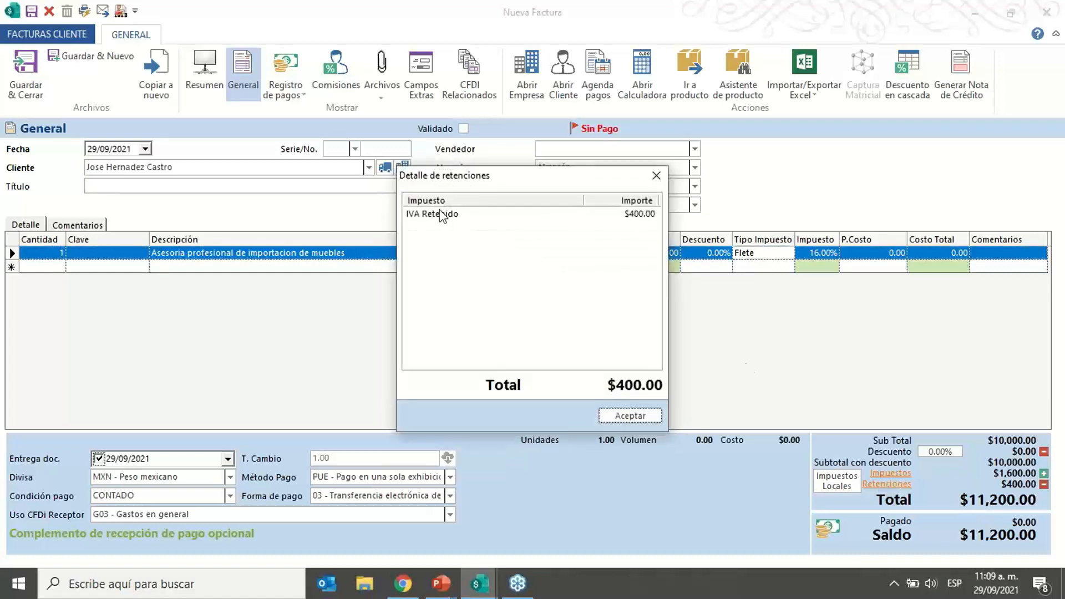
left_click(657, 176)
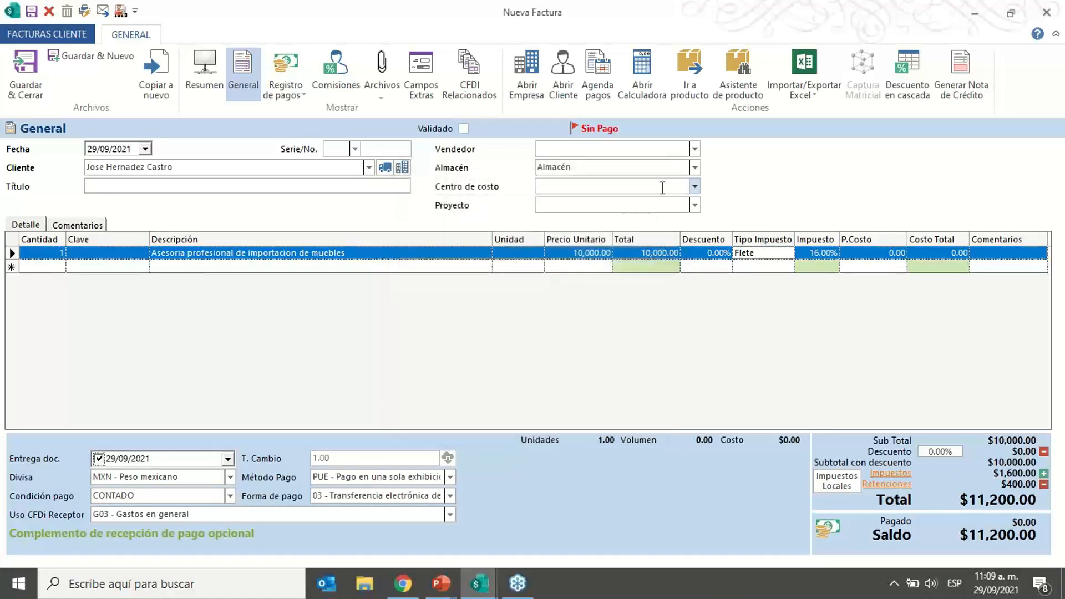
Step: Set the service line's tax type back to Honorarios
left_click(787, 253)
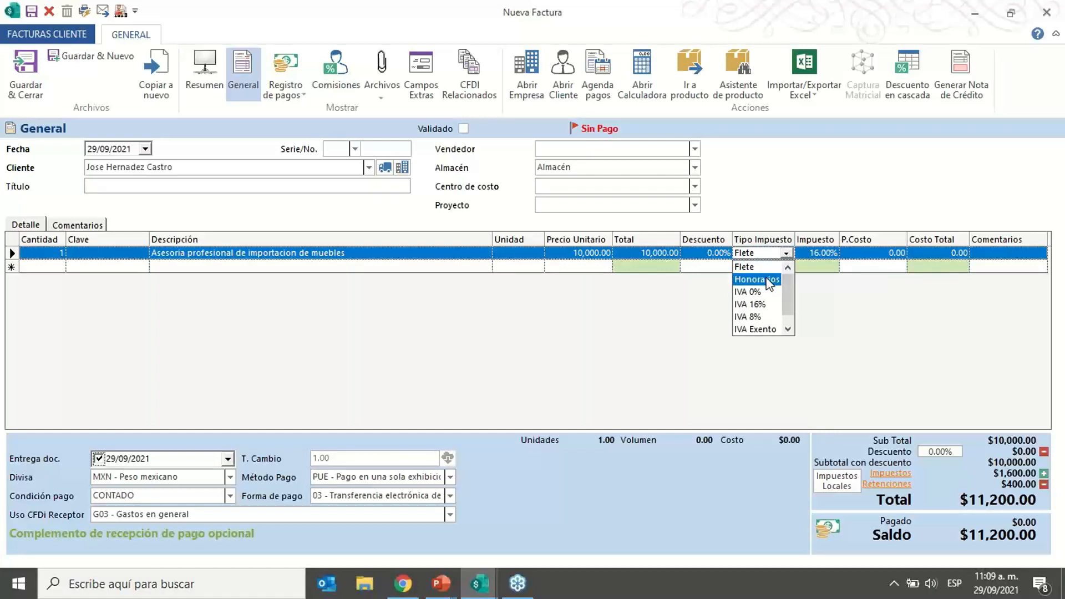
left_click(769, 280)
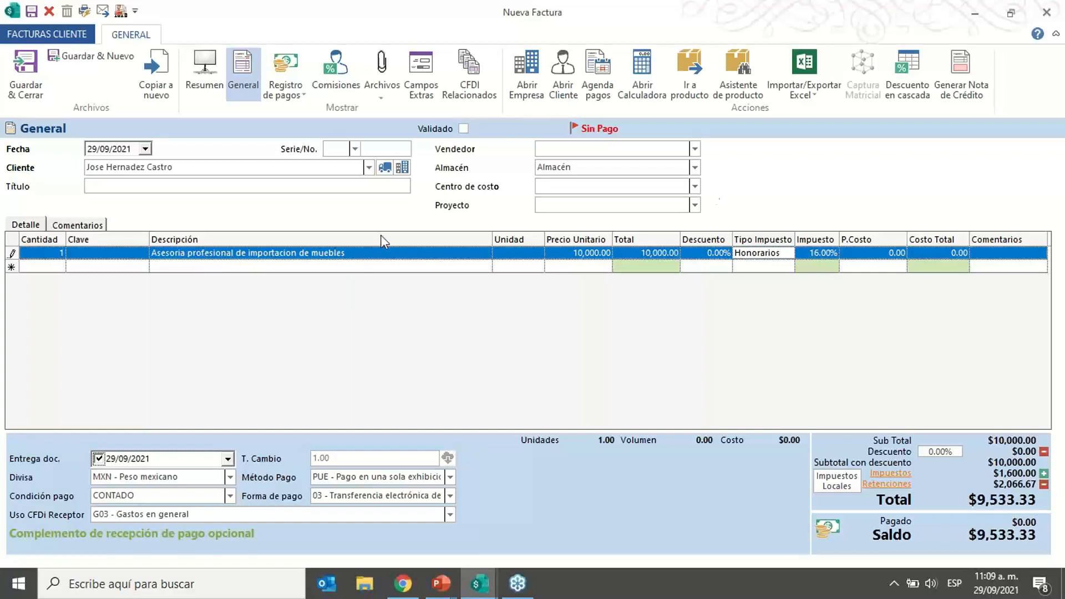
left_click(838, 481)
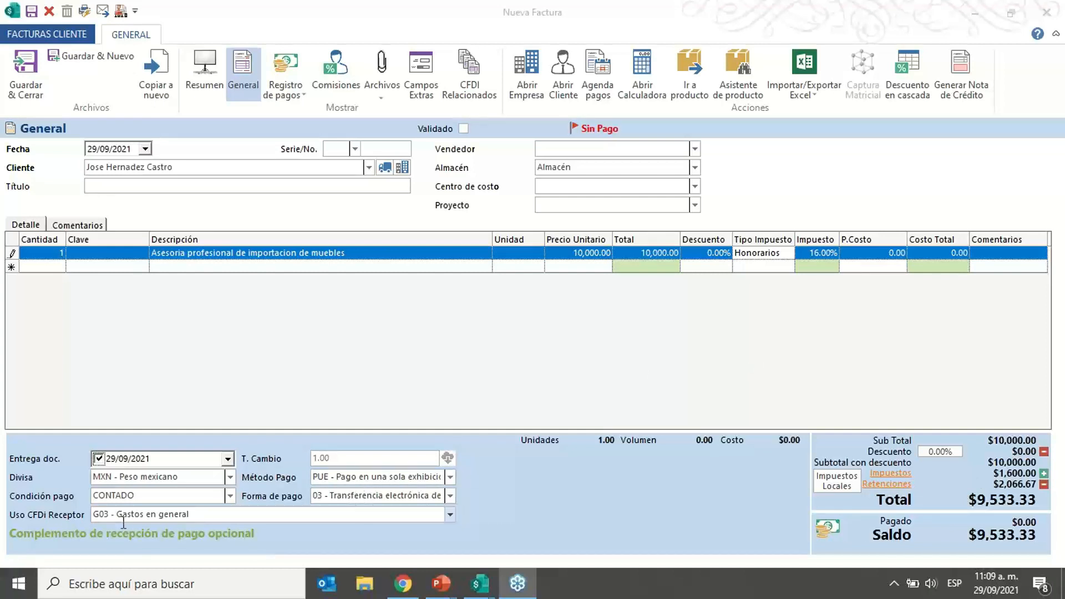
Step: Stamp the invoice using the Factura print format, accepting the negative-movements notice, and close the stamping report
left_click(121, 12)
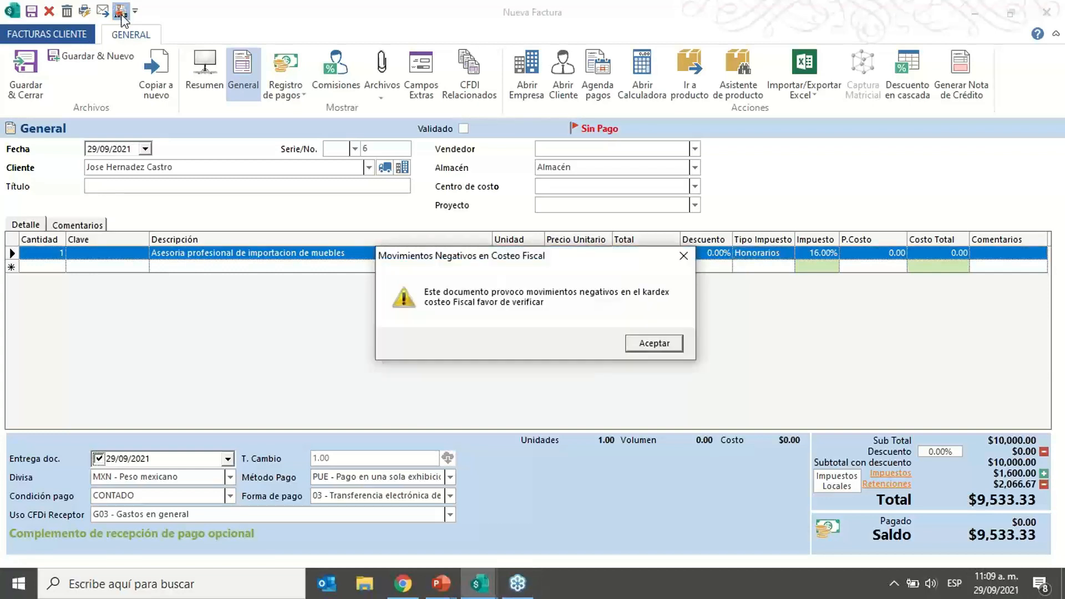
left_click(656, 343)
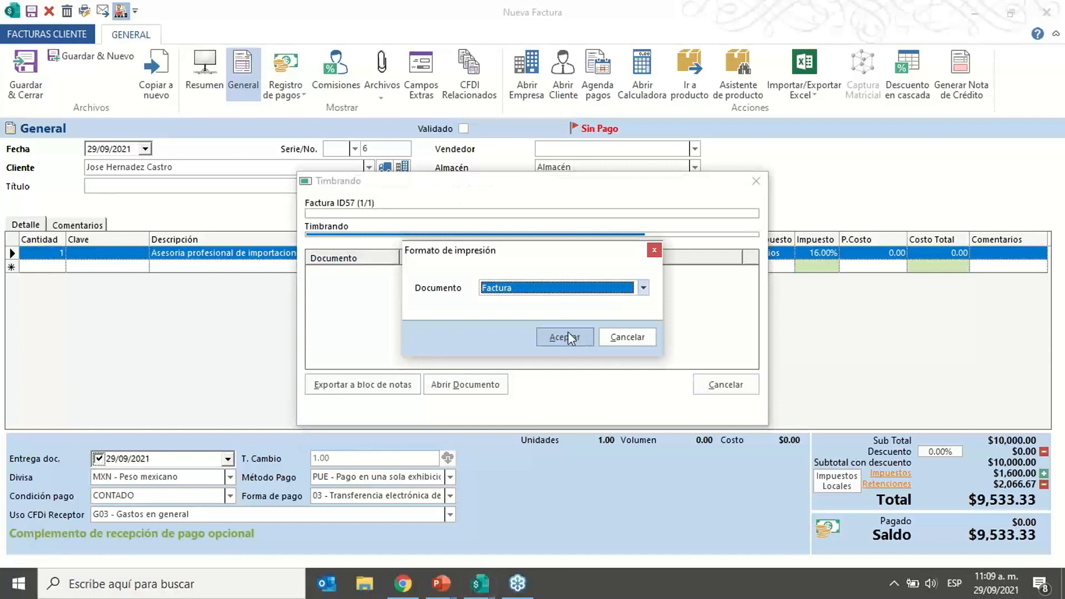
left_click(564, 337)
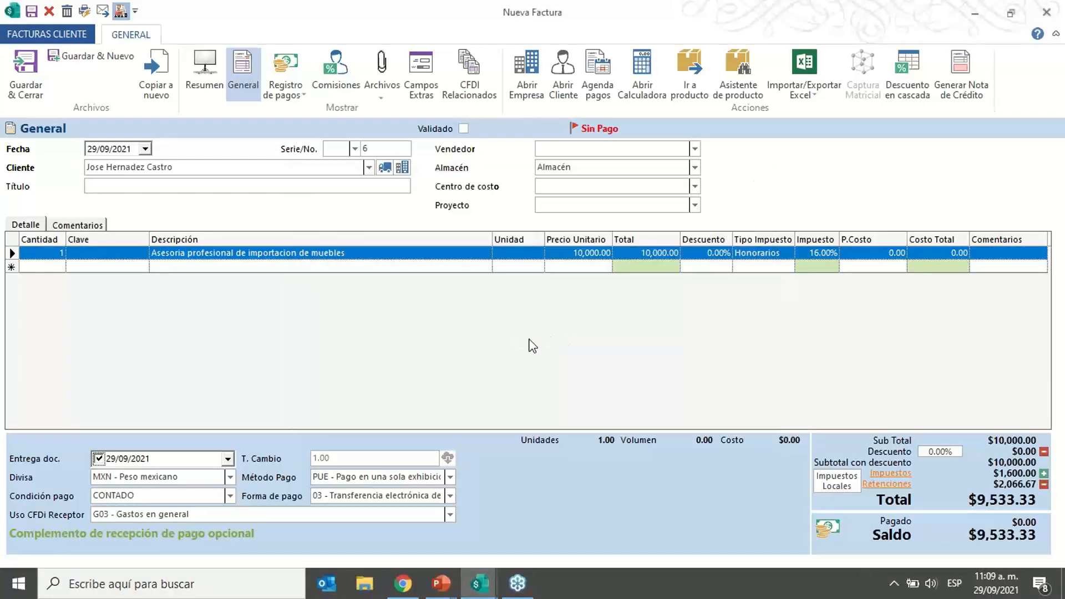
left_click(584, 350)
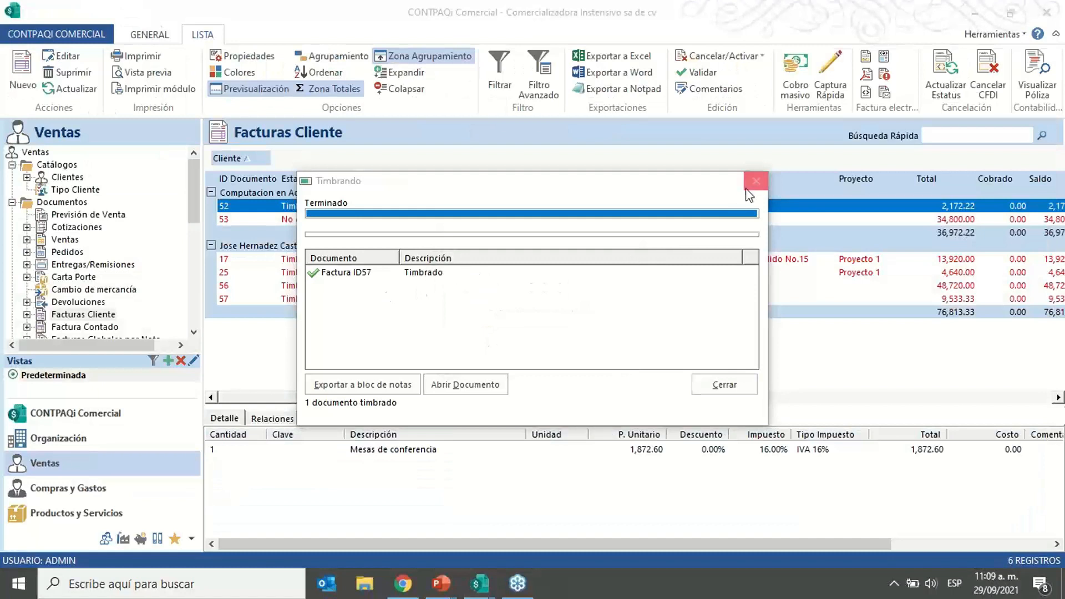
left_click(716, 385)
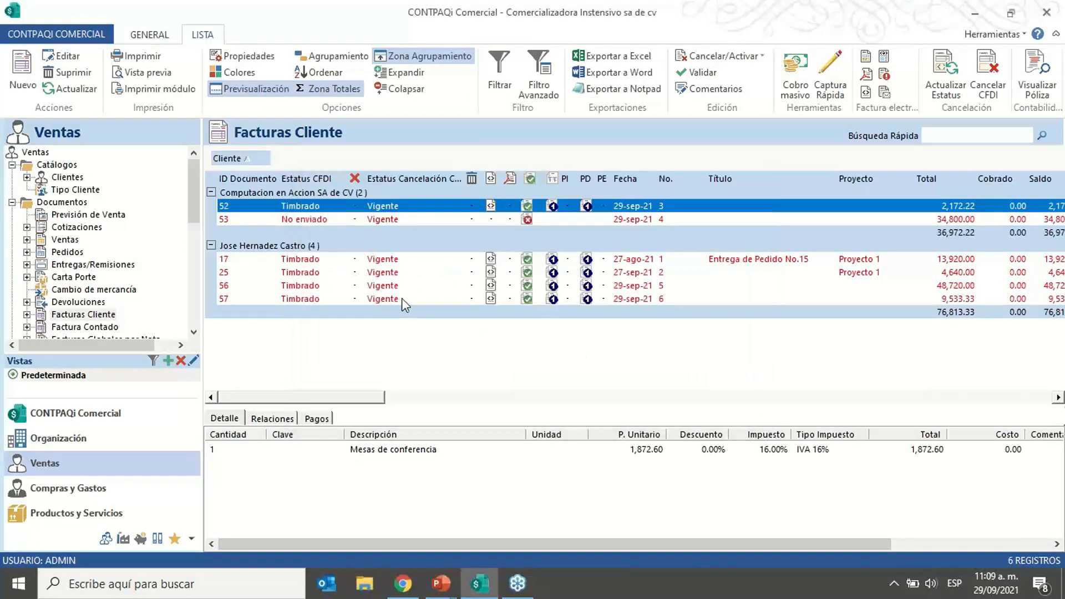
Step: Open the XML of the newly stamped invoice and examine the service's Traslado line and its first Retencion line
left_click(402, 298)
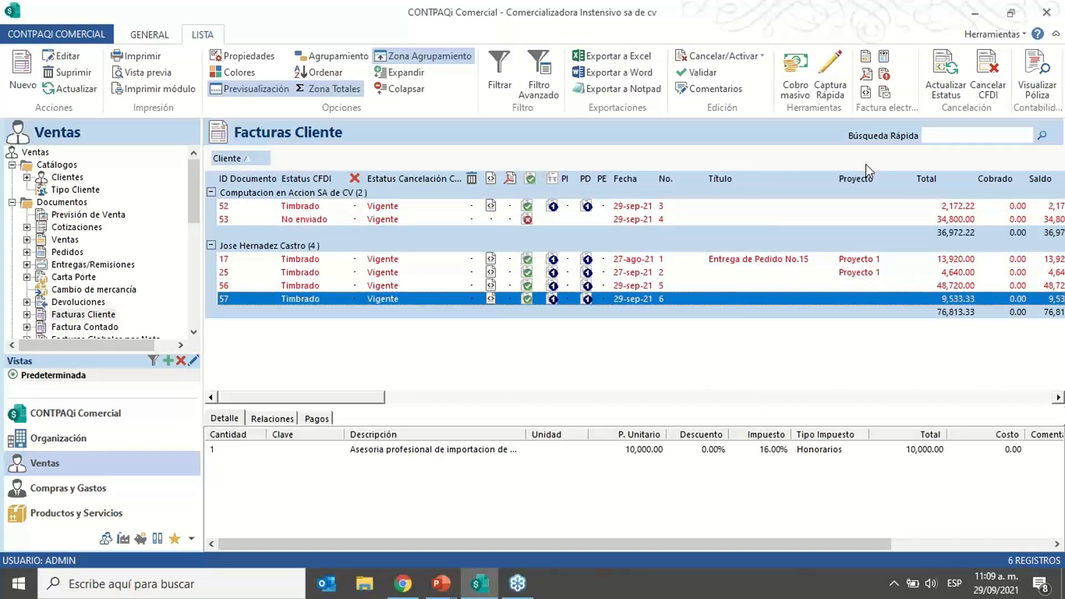
left_click(866, 92)
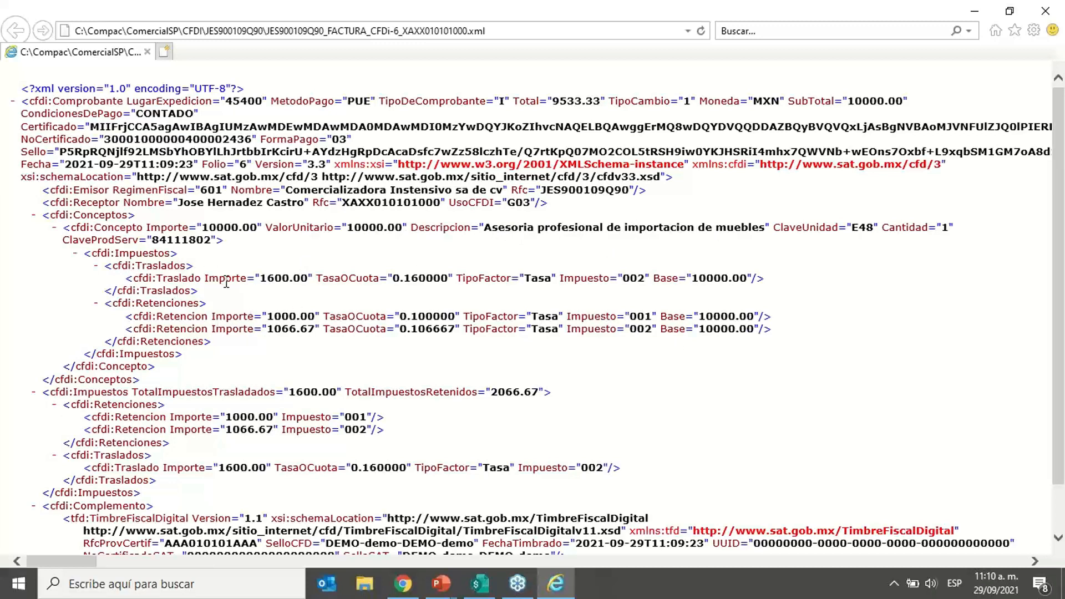
left_click_drag(133, 277, 775, 288)
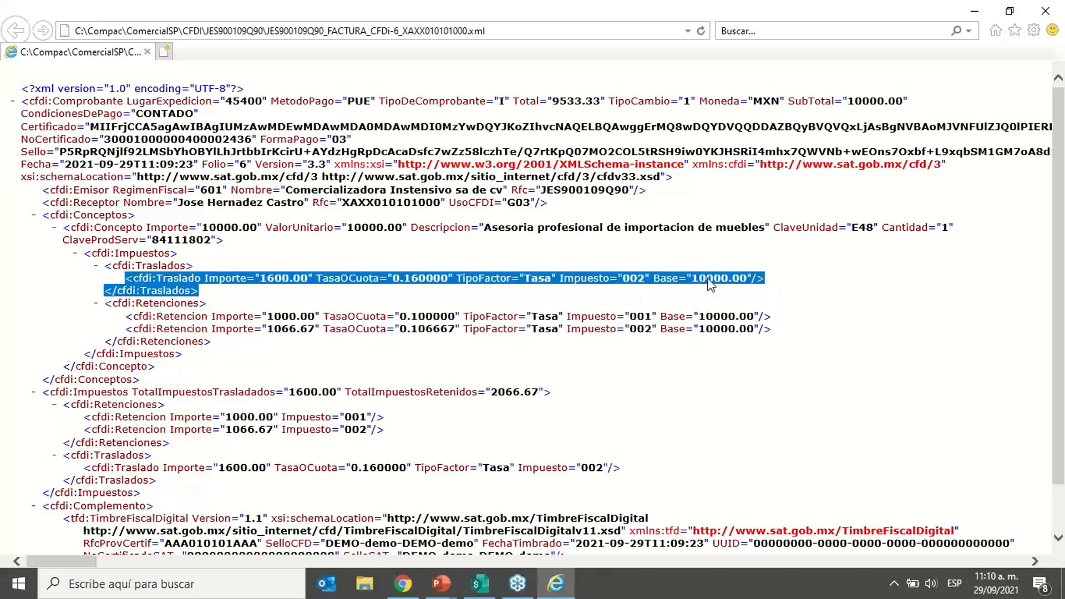
left_click_drag(129, 314, 772, 319)
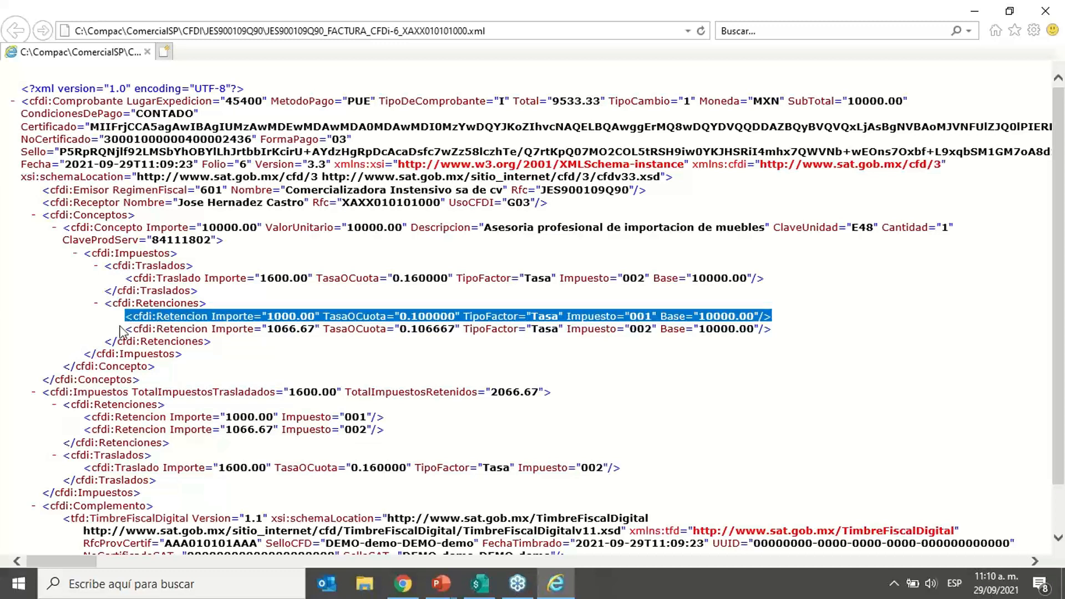
Step: Examine the service's second Retencion line in the invoice XML, close the file and return to the customer invoice list
left_click_drag(127, 332, 773, 333)
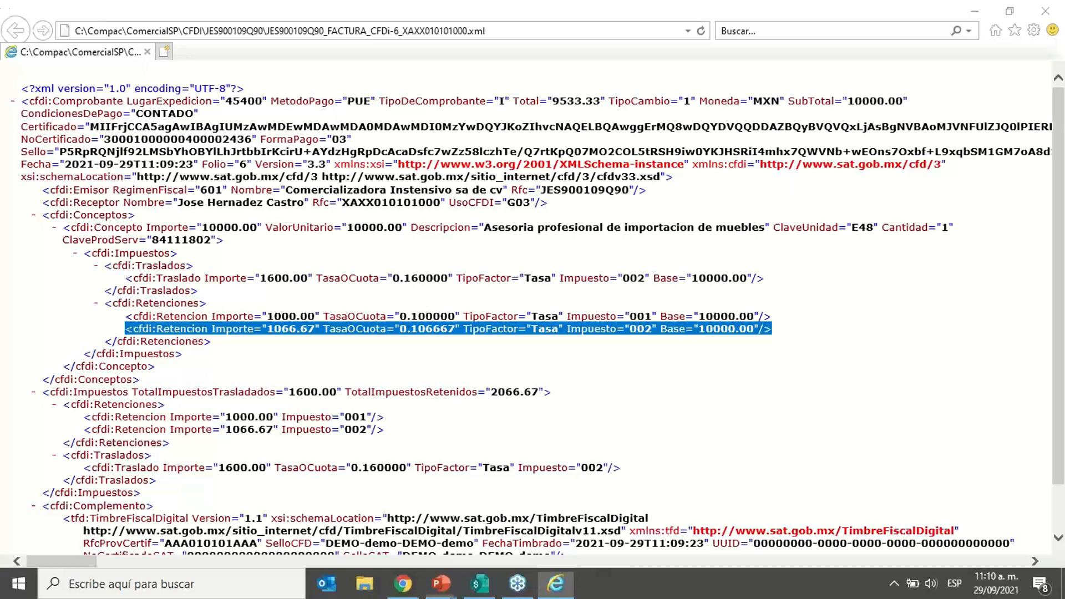
left_click(1047, 11)
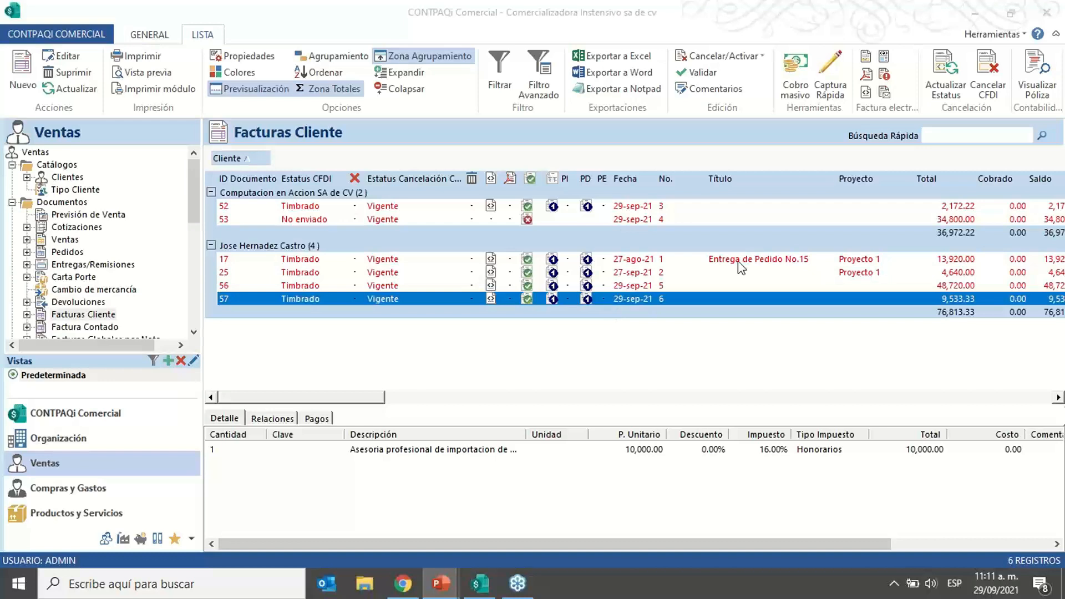
left_click(824, 11)
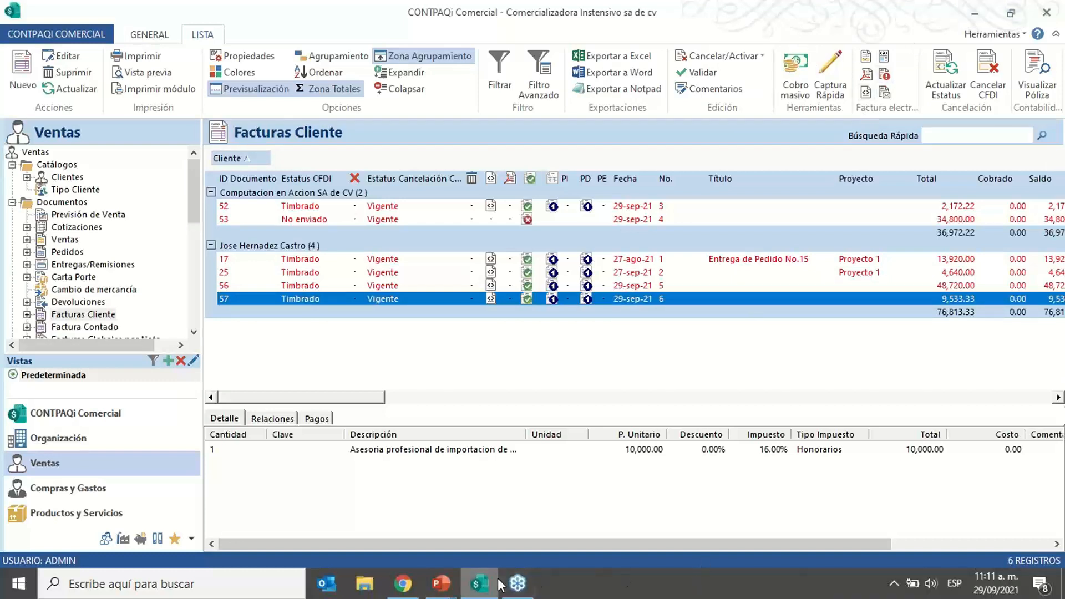
Step: Switch to the PowerPoint presentation and advance to the slide on catalogs where compound taxes can be assigned
mouse_move(501, 583)
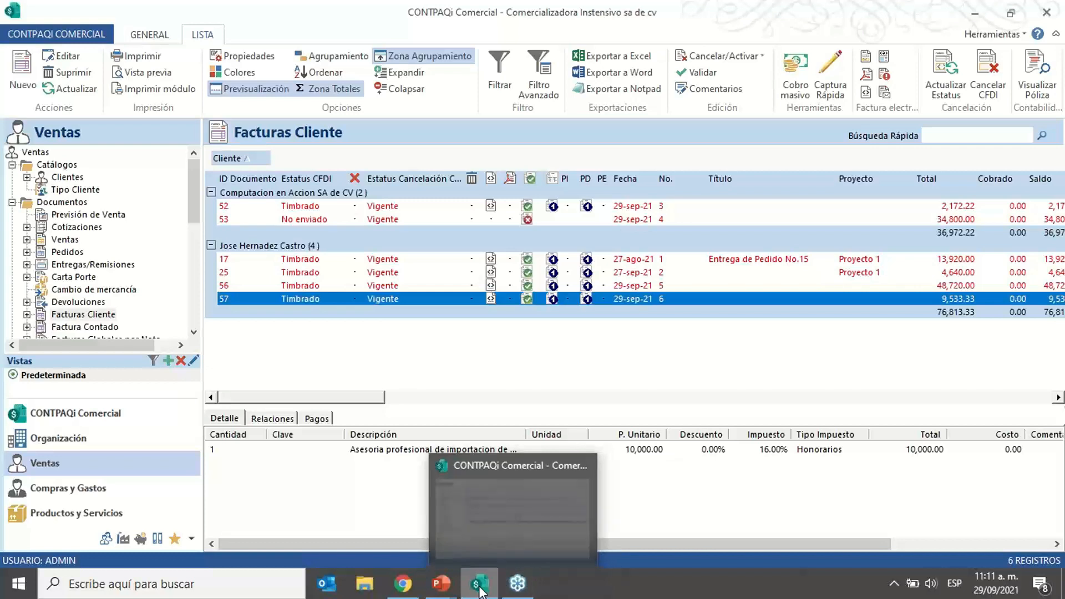
left_click(441, 582)
left_click(462, 555)
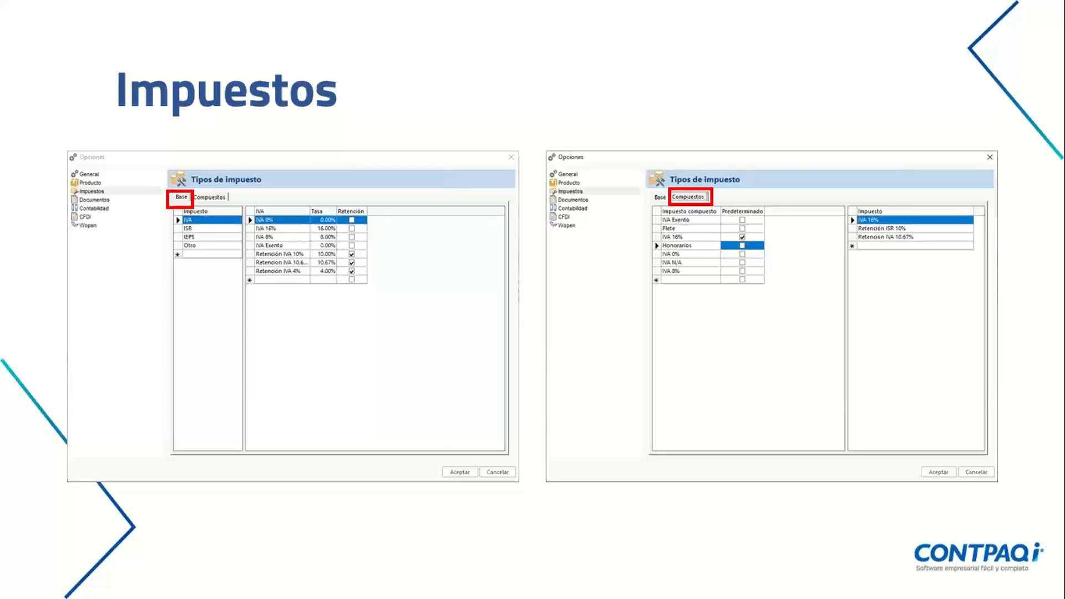
key("Right")
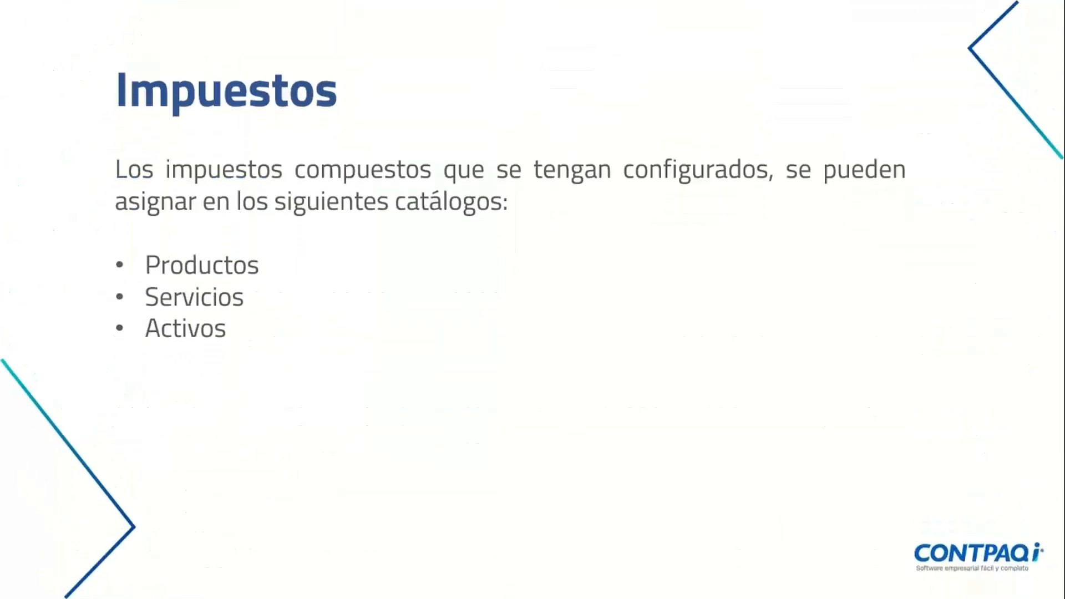
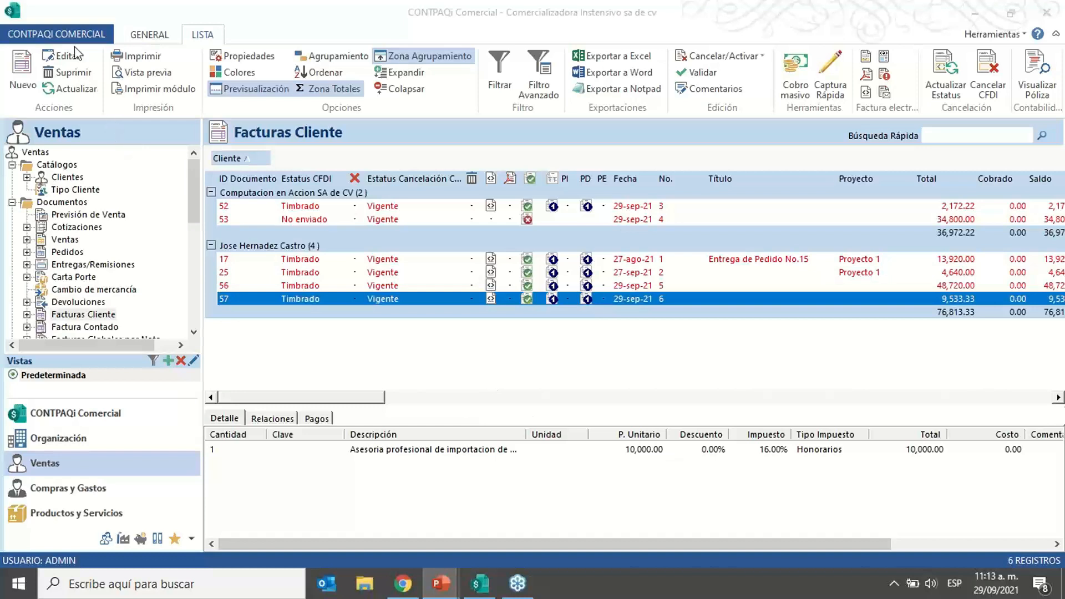
Step: In CONTPAQi Comercial's tax options, add a base tax named IMP_LOCALES
left_click(74, 35)
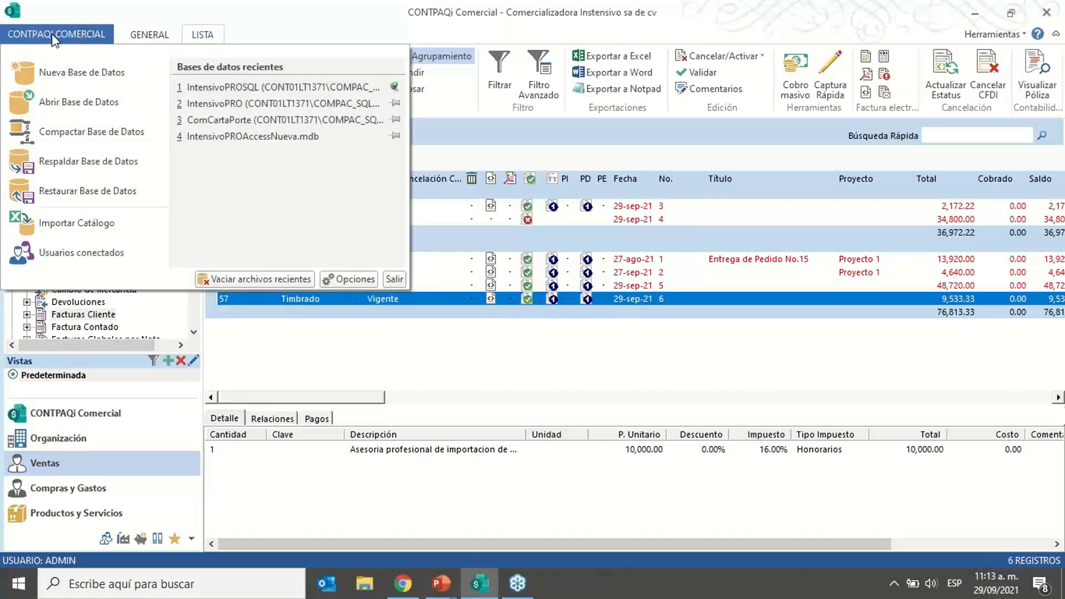
left_click(348, 282)
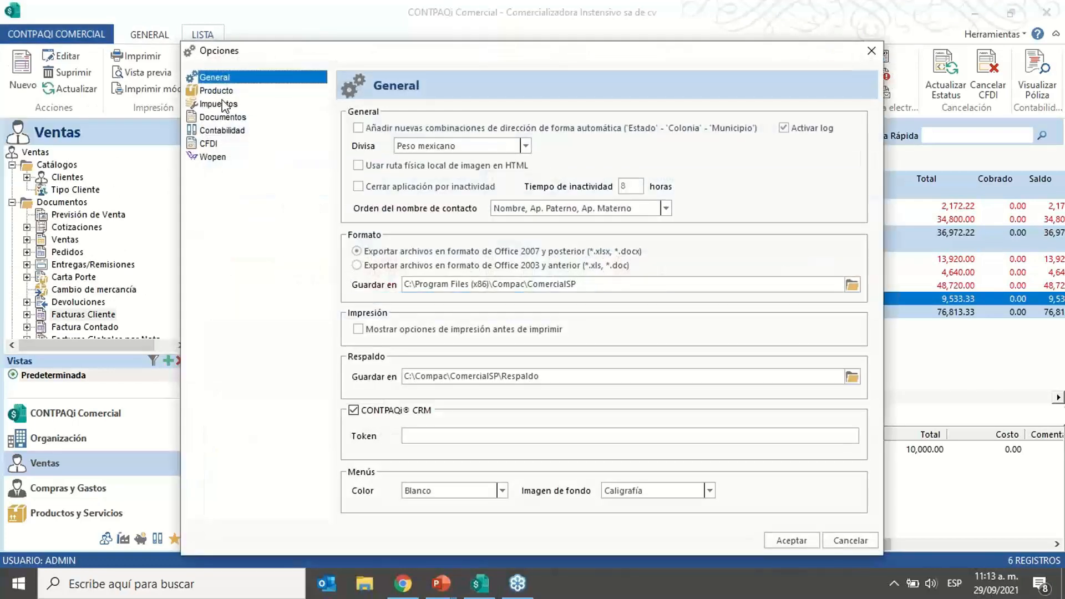
left_click(225, 105)
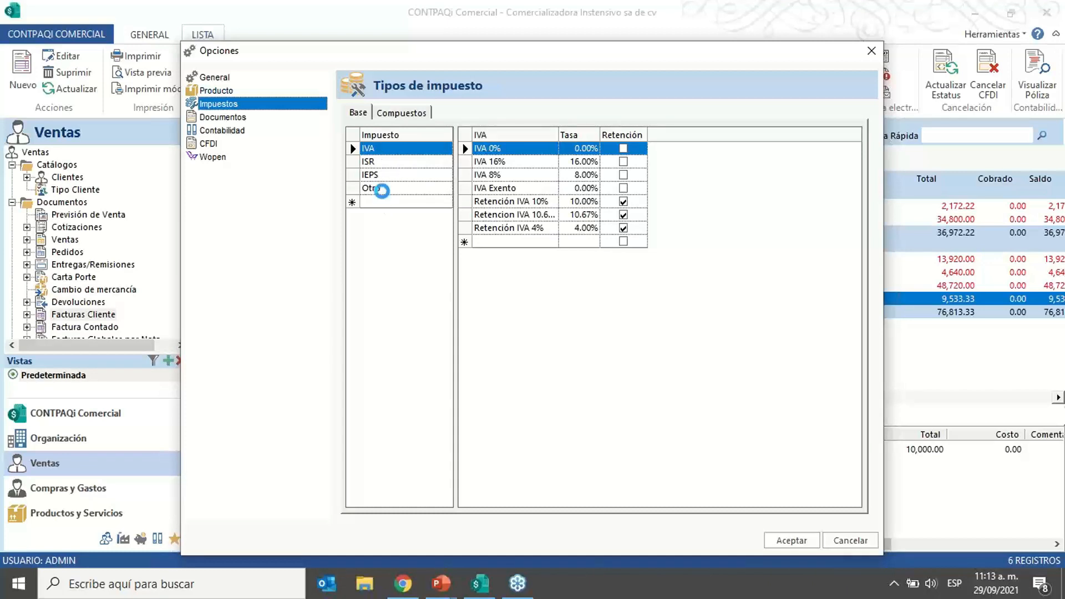
left_click(386, 188)
left_click(393, 201)
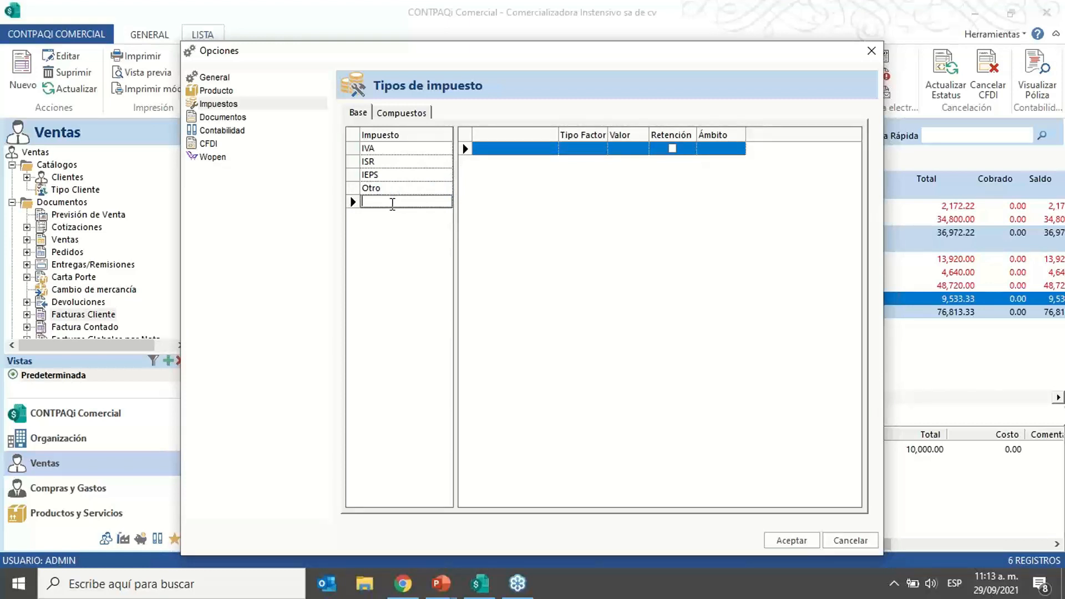
type("i")
type("IMP")
type("_LOCALES")
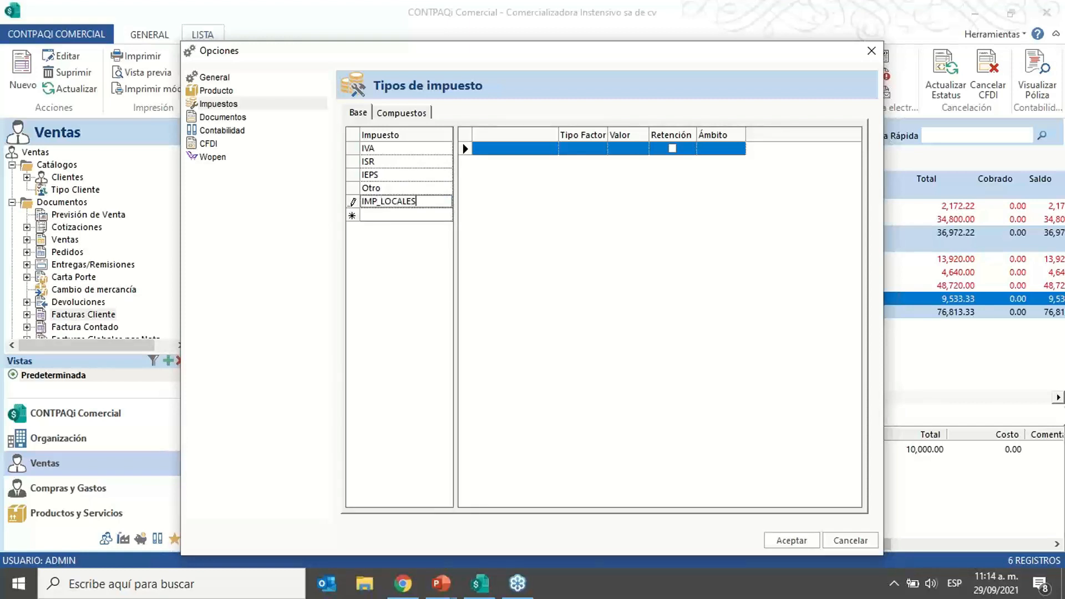
left_click(410, 217)
left_click(436, 206)
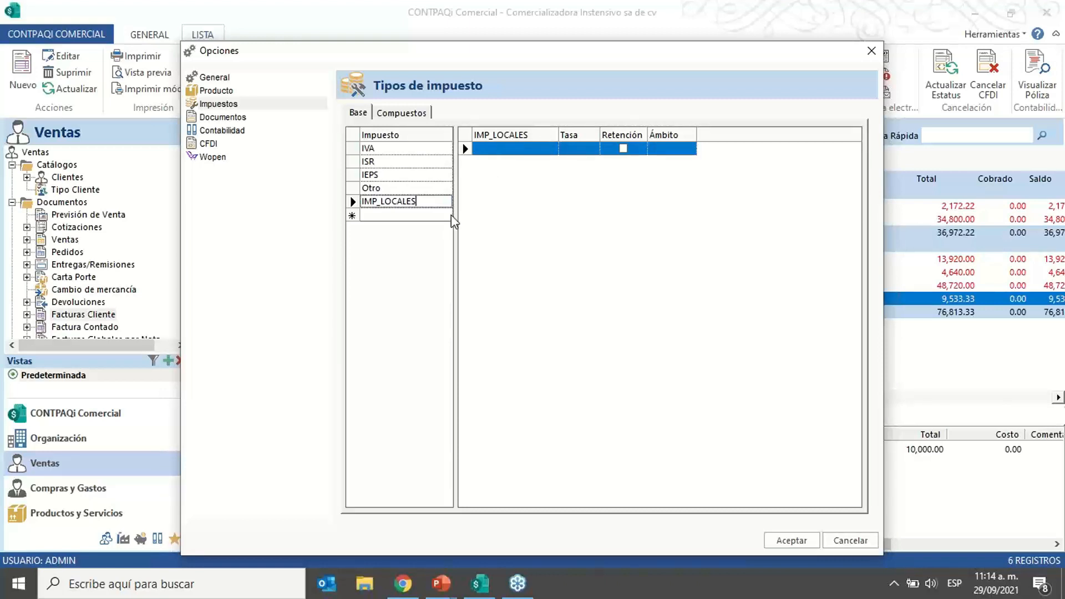
Step: Add an IHS tax under IMP_LOCALES with a 3% rate and Local scope, without marking it as a withholding
left_click(515, 149)
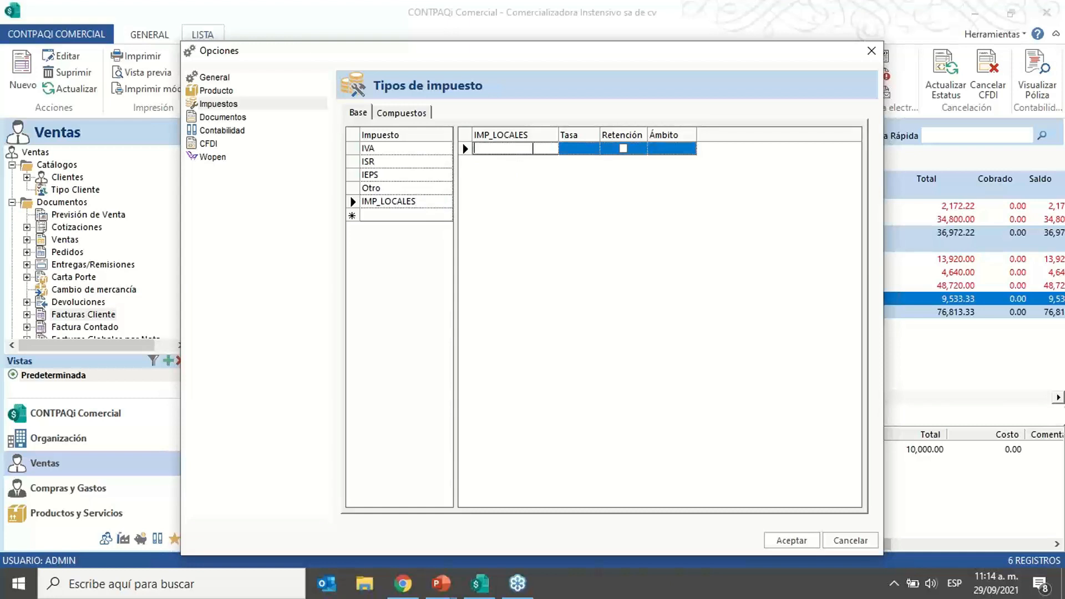
type("IHS")
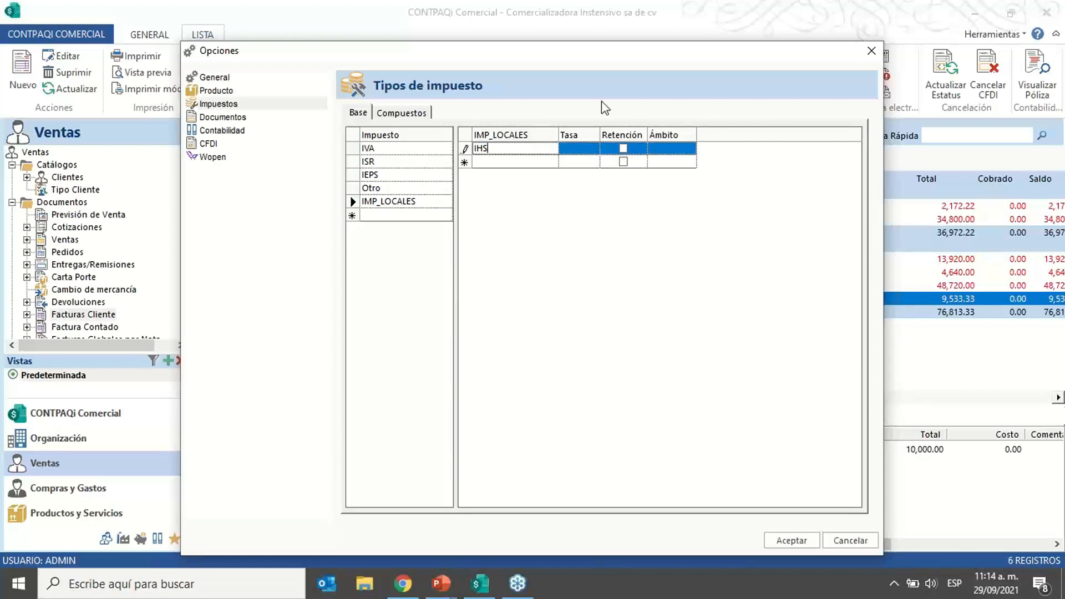
left_click(574, 148)
left_click_drag(585, 148, 607, 145)
type("3")
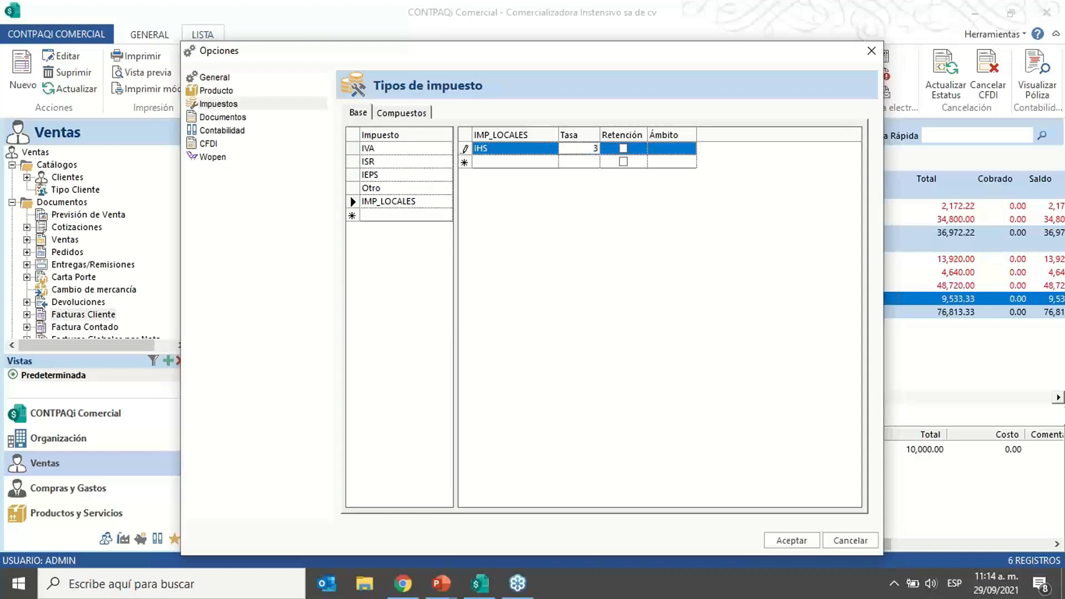
key("Return")
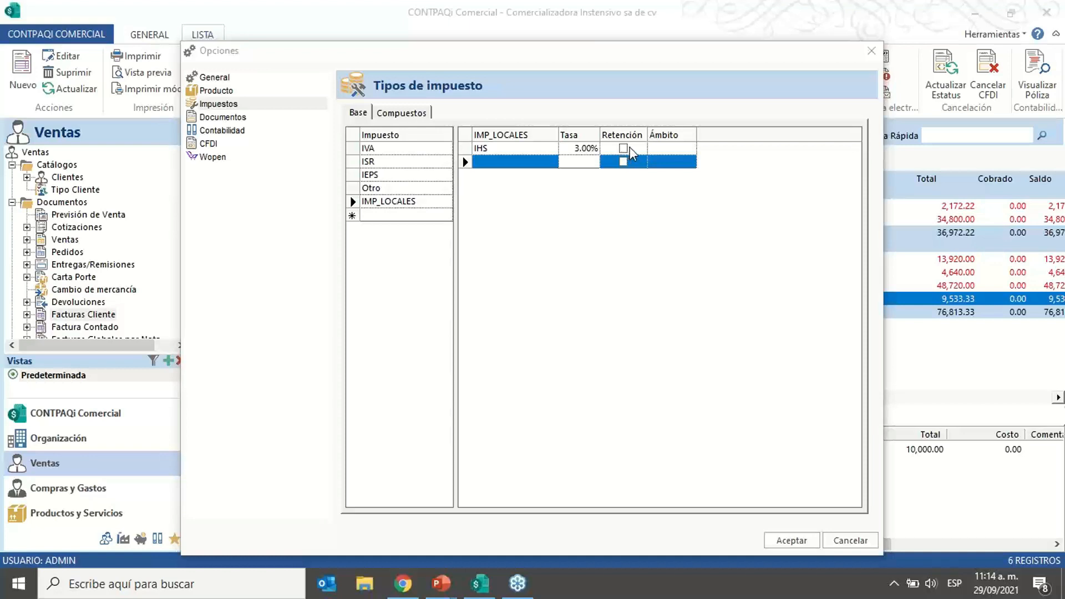
left_click(661, 151)
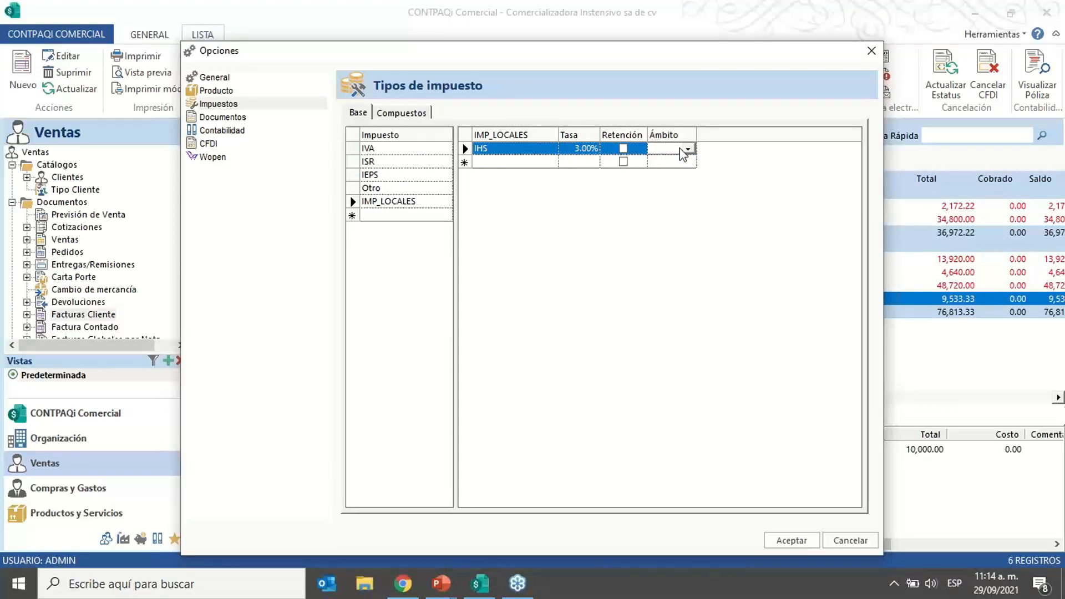
left_click(687, 148)
left_click(673, 163)
Step: Add a compound tax named IHS to the compound tax list
left_click(395, 112)
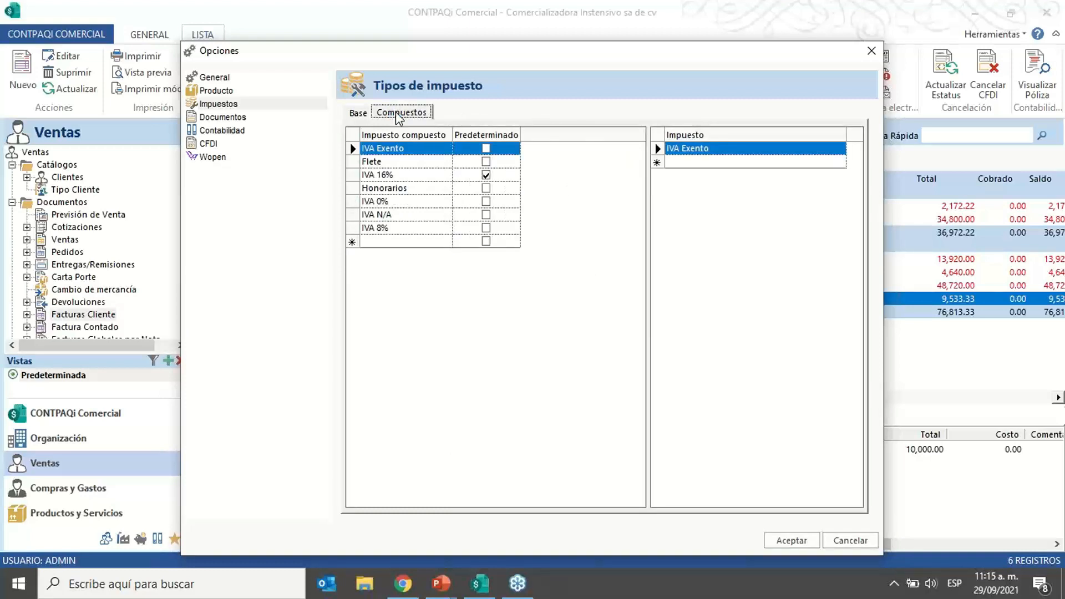
left_click(405, 241)
type("IHS")
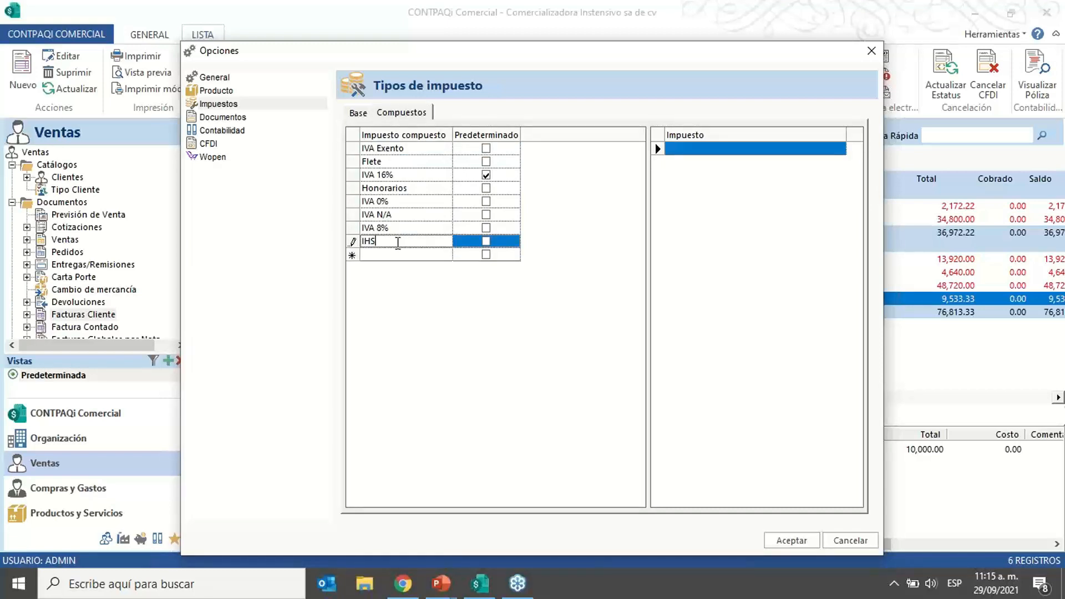
key("Left")
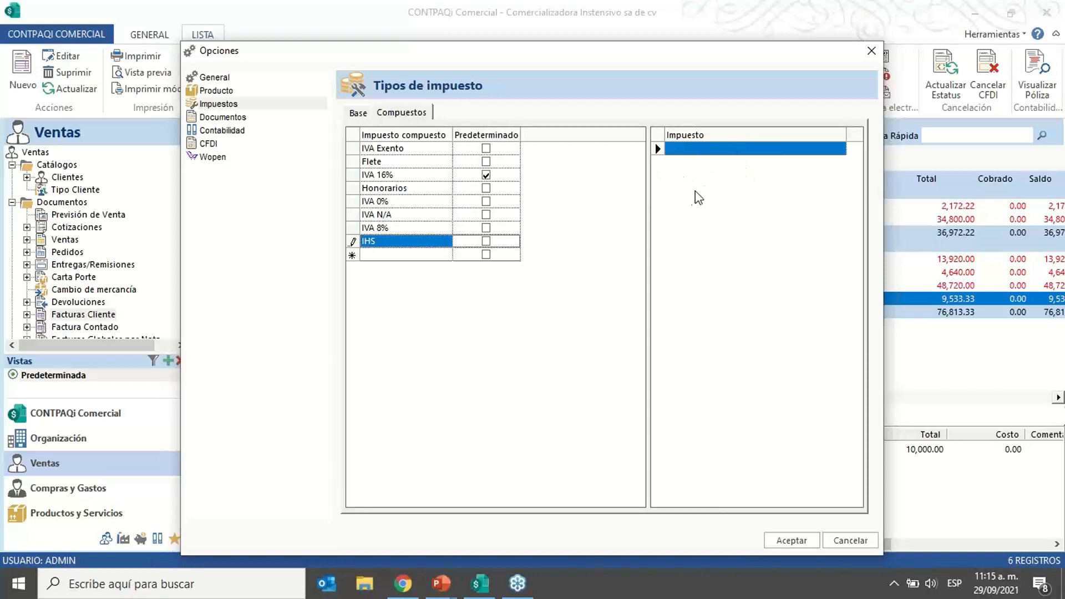
Step: Assign IVA 16% and IHS as the components of the IHS compound tax and save the options
left_click(704, 149)
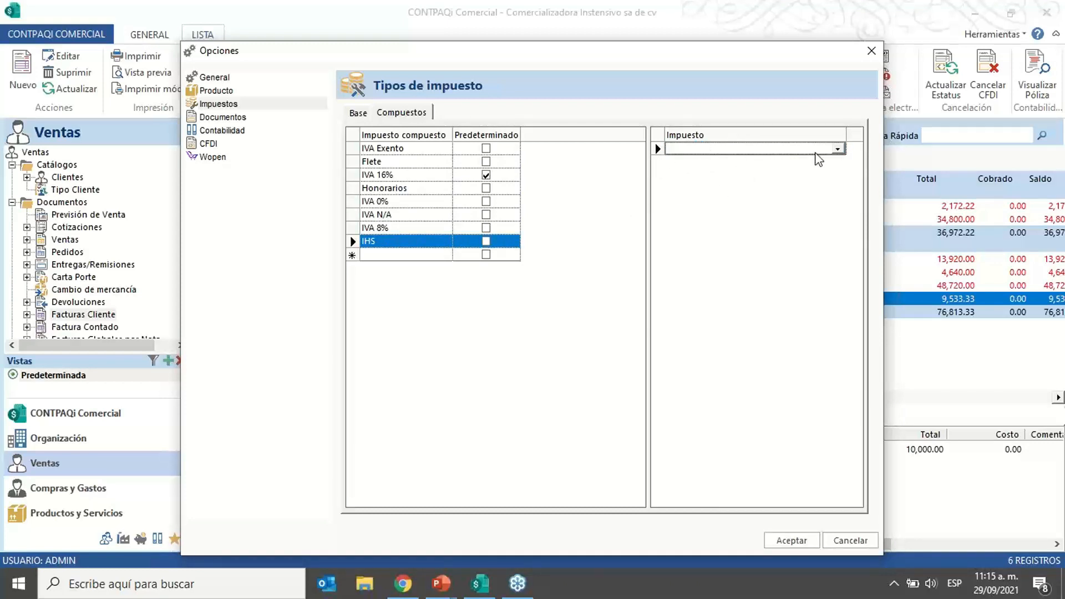
left_click(838, 149)
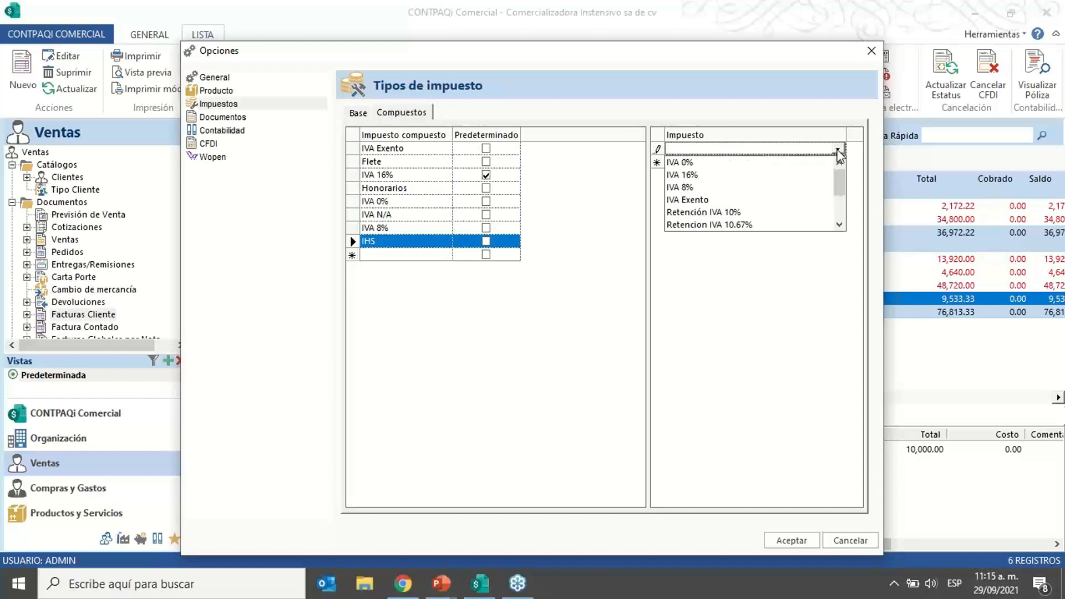
left_click(700, 175)
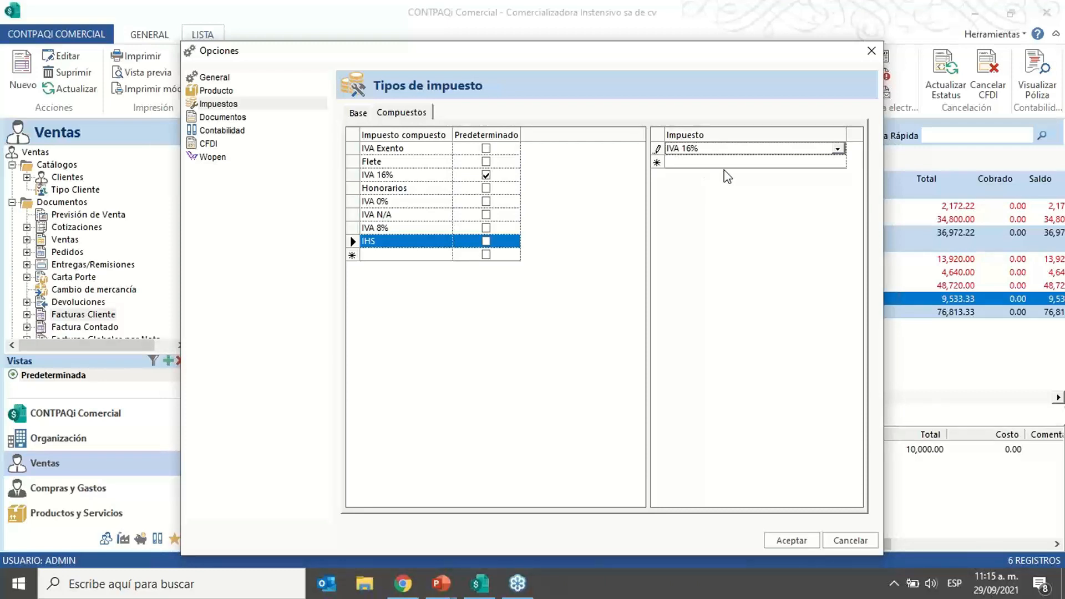
left_click(707, 165)
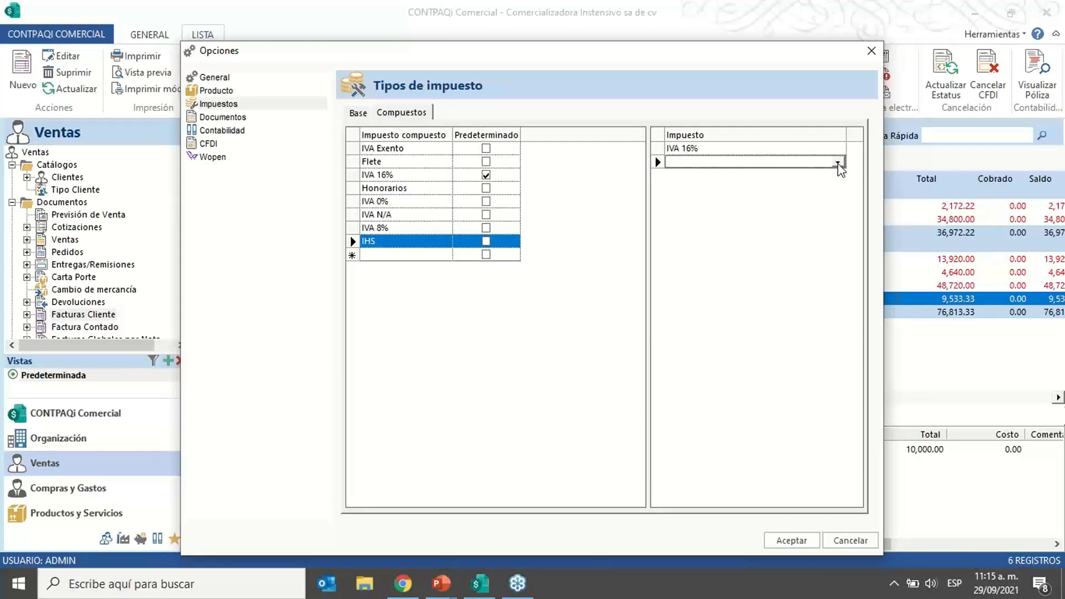
left_click(838, 163)
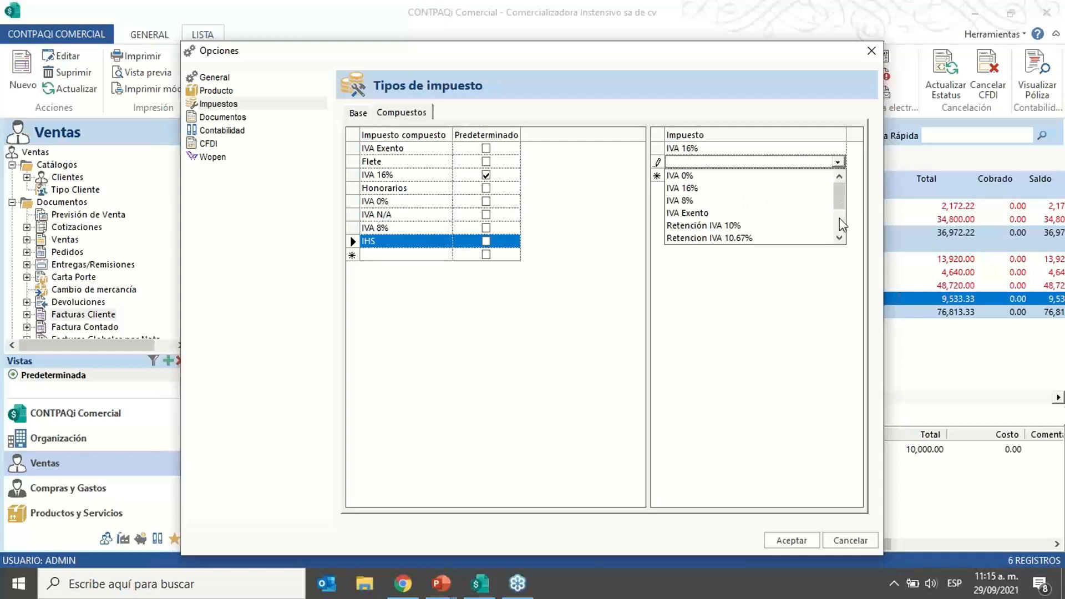
left_click(840, 237)
left_click(839, 237)
left_click(839, 238)
left_click(840, 238)
left_click(681, 238)
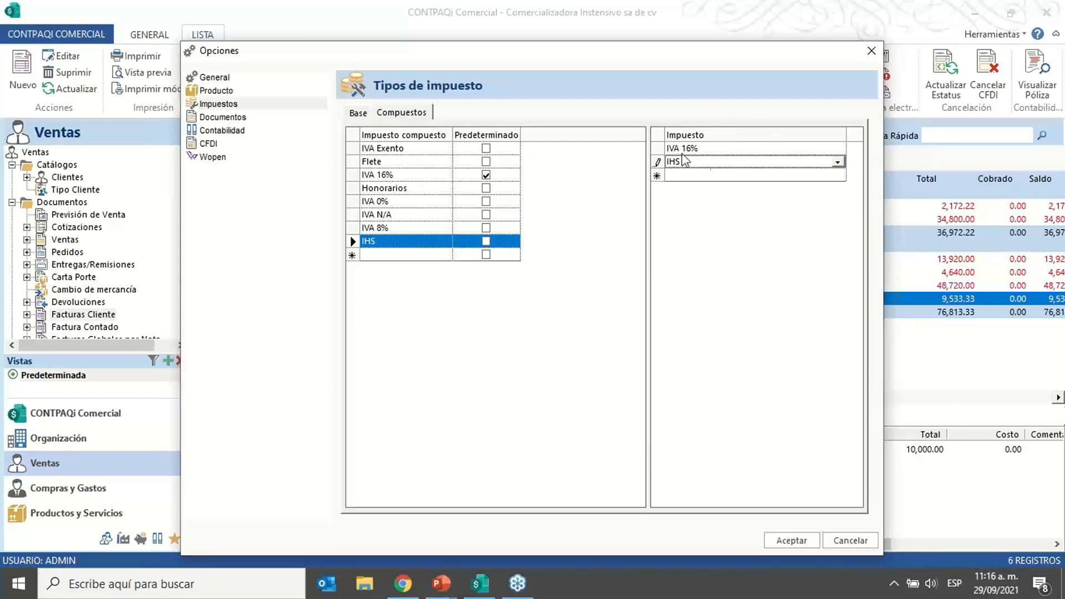
left_click(791, 540)
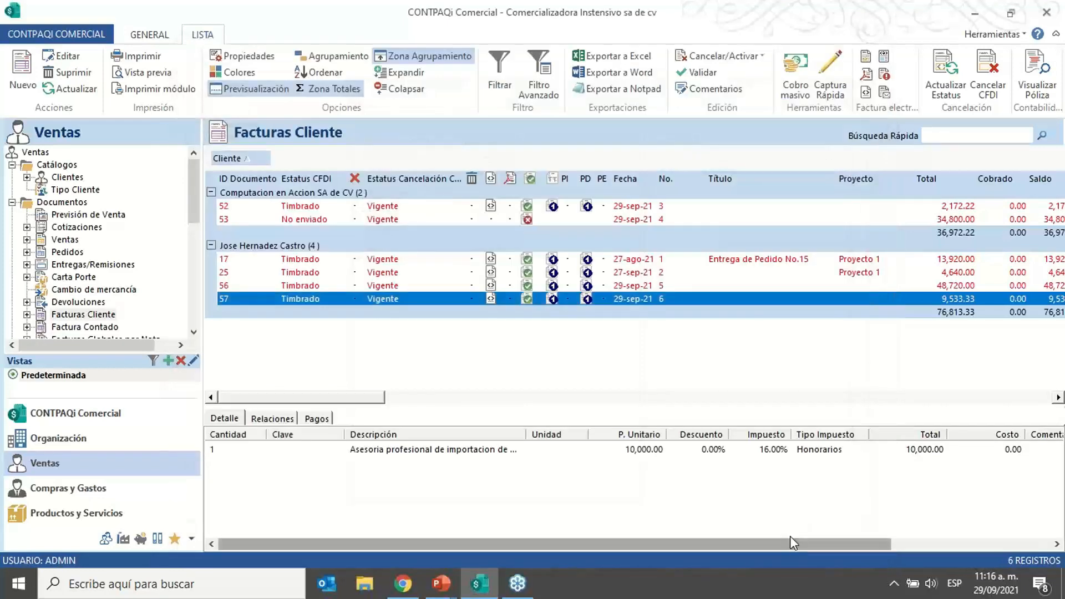
Step: Reopen the tax options and check the IMP_LOCALES base tax and the components of the IHS compound tax
left_click(56, 34)
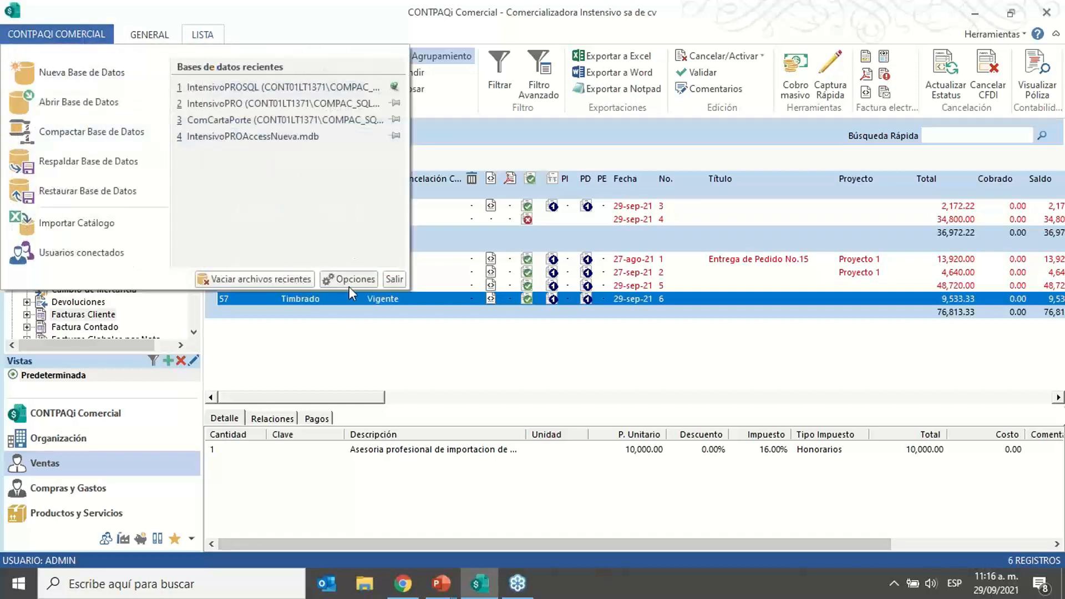
left_click(348, 280)
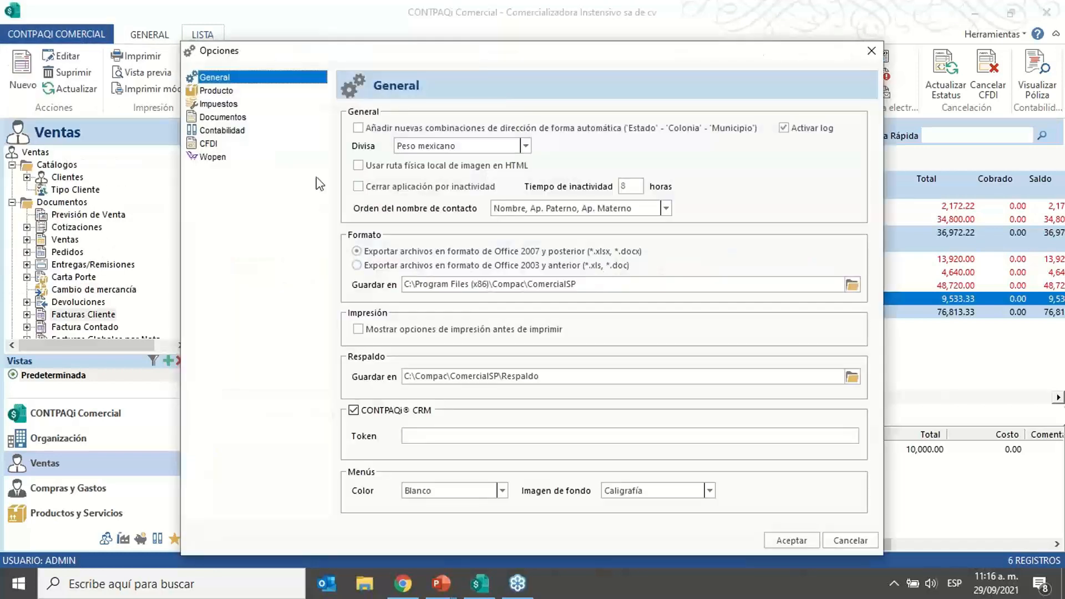
left_click(217, 104)
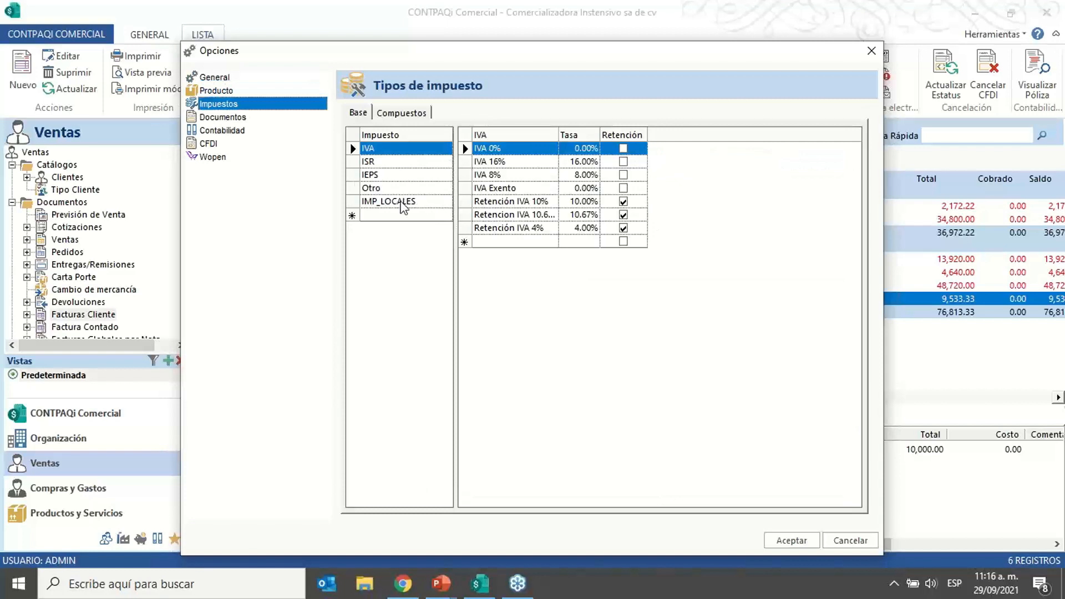
left_click(404, 201)
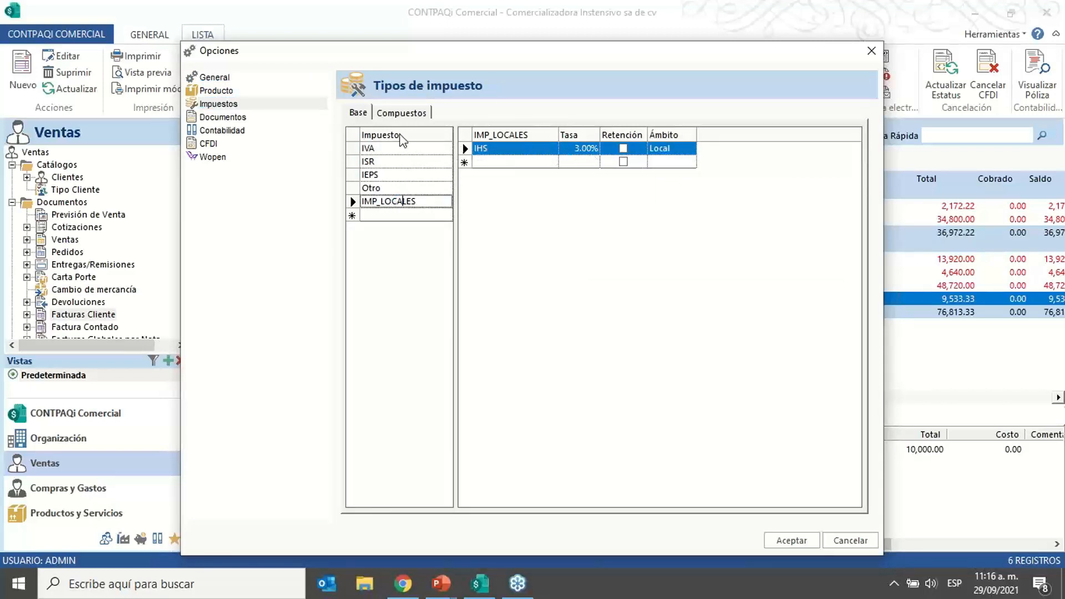
left_click(403, 114)
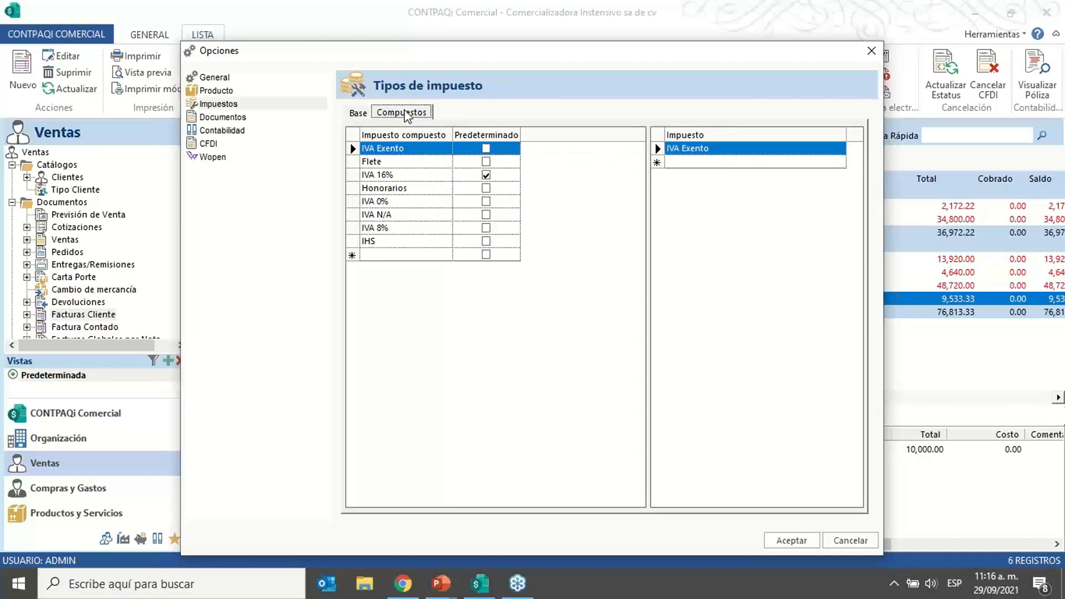
left_click(377, 243)
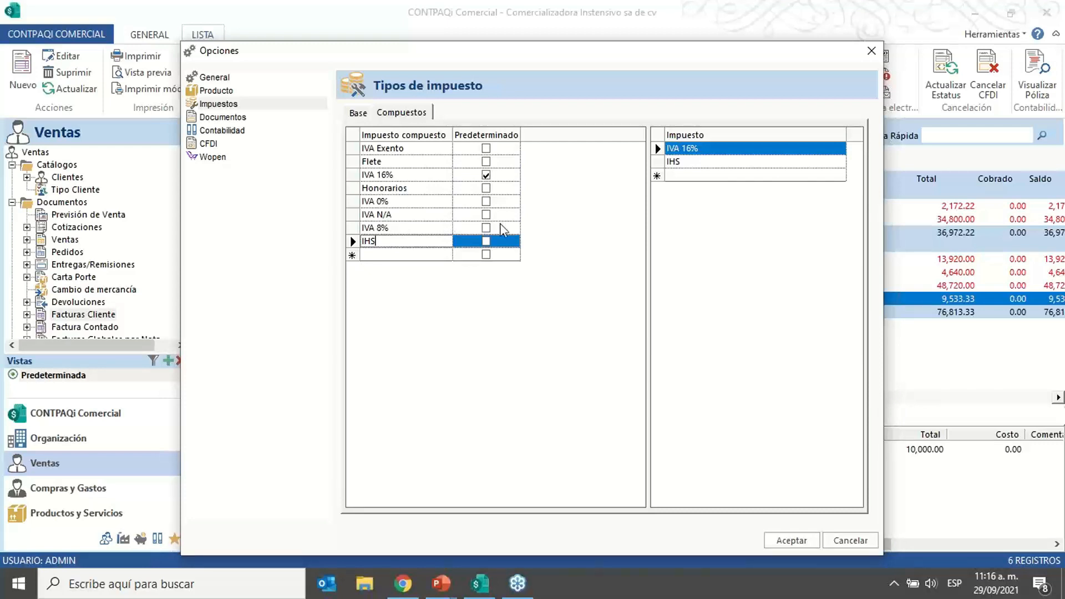
left_click(358, 113)
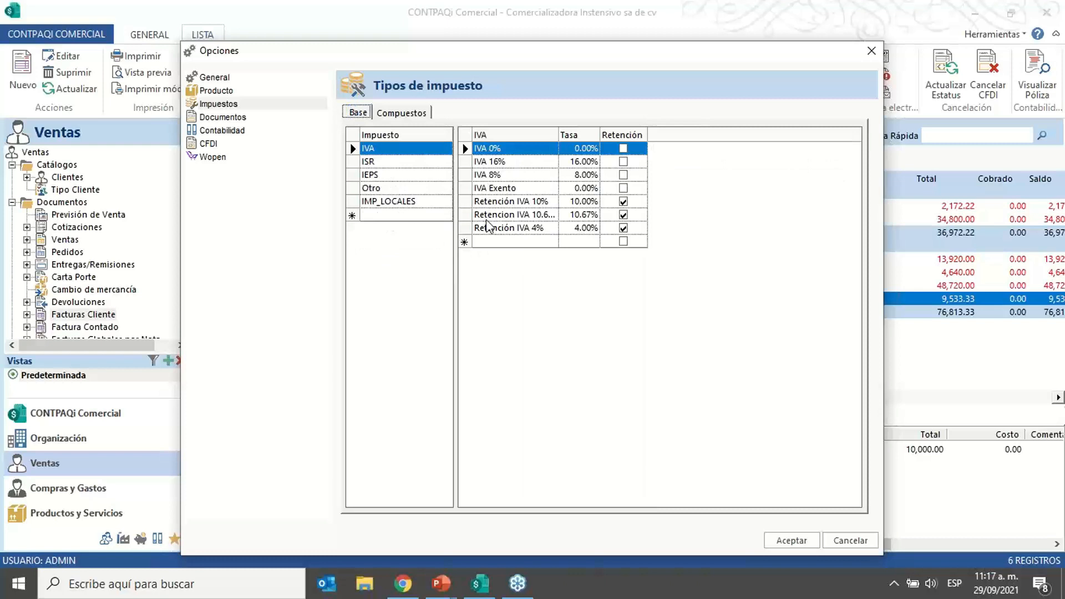
Step: Review the IHS entry under IMP_LOCALES against the IHS compound tax's components, and close the options without changes
left_click(397, 202)
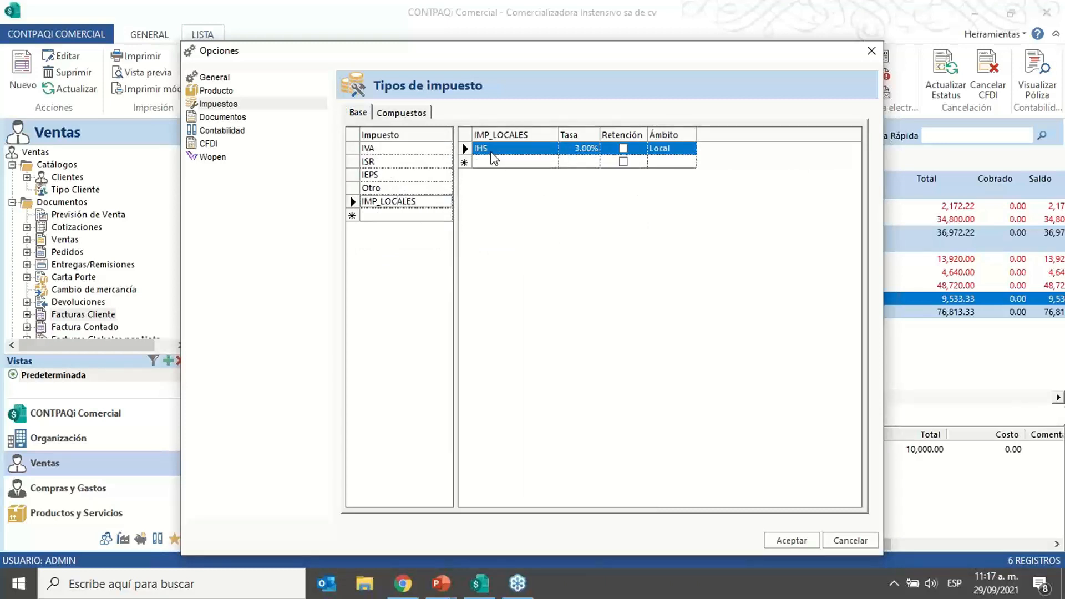
left_click(409, 113)
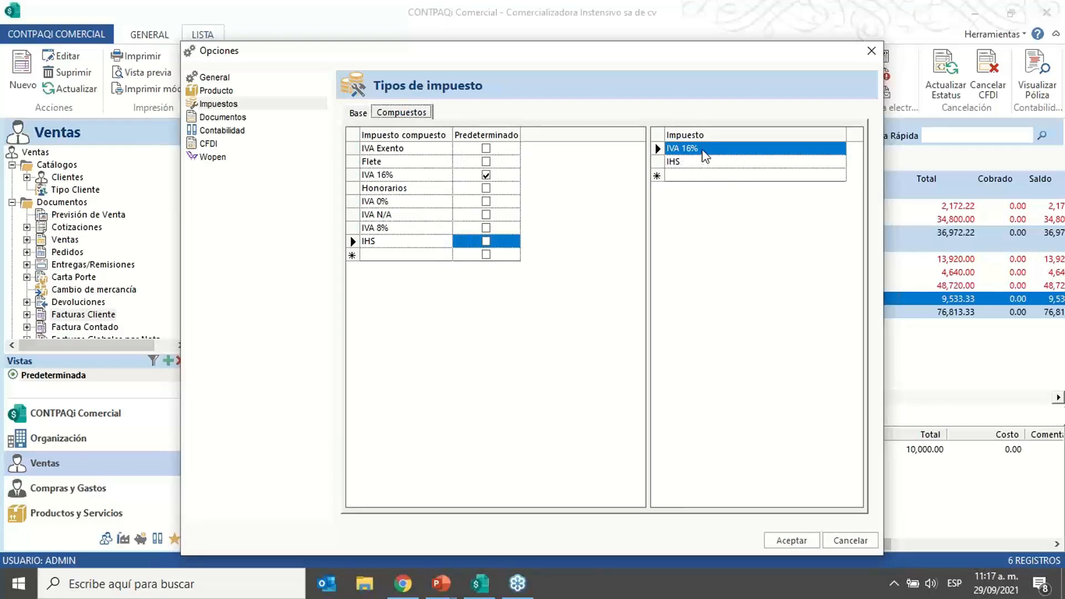
left_click(359, 113)
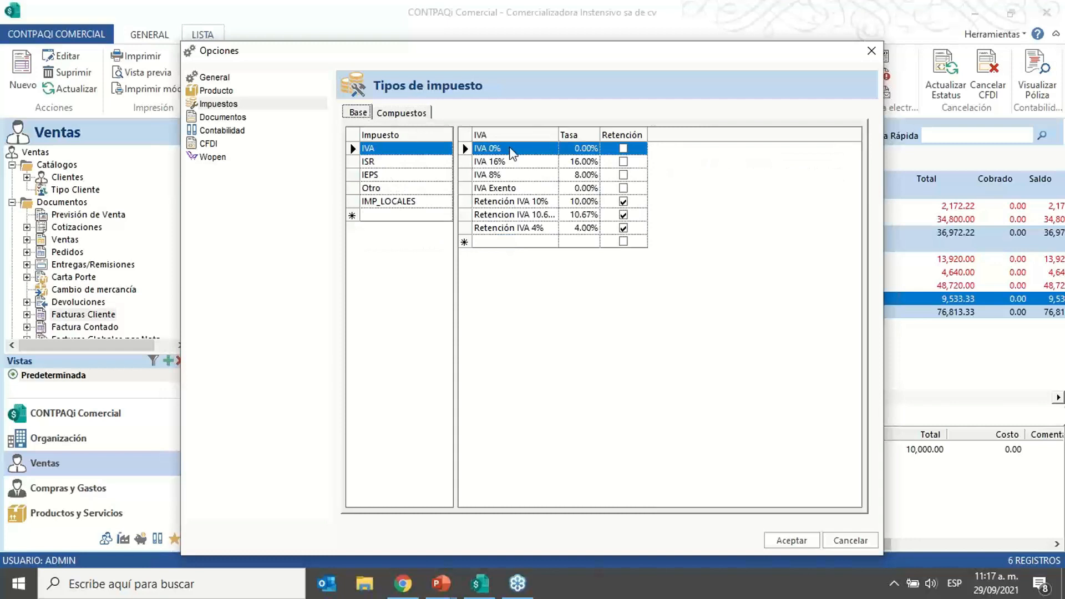
left_click(387, 203)
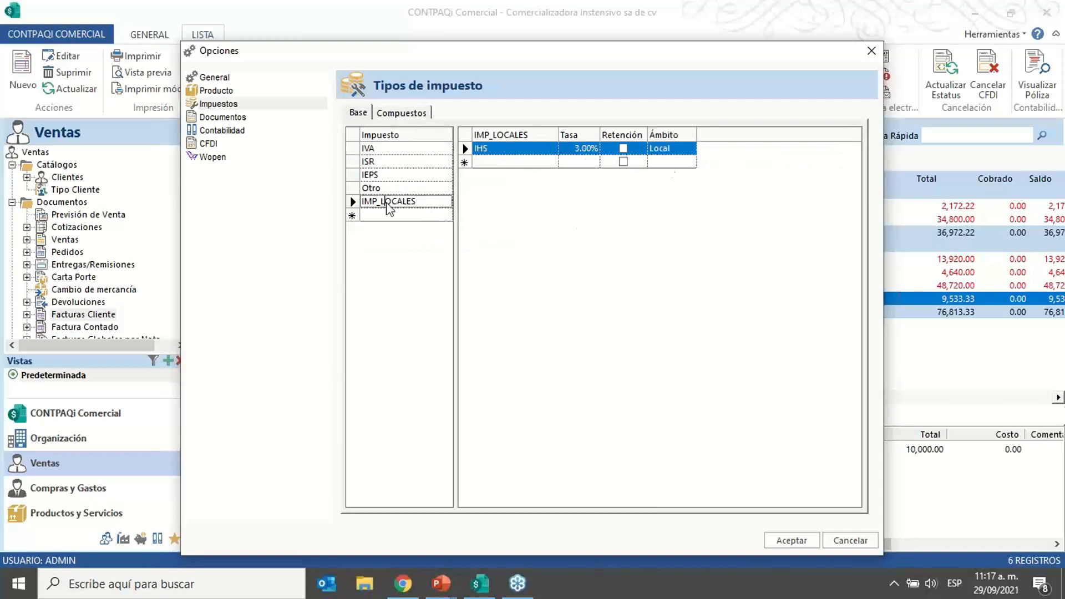
left_click(547, 151)
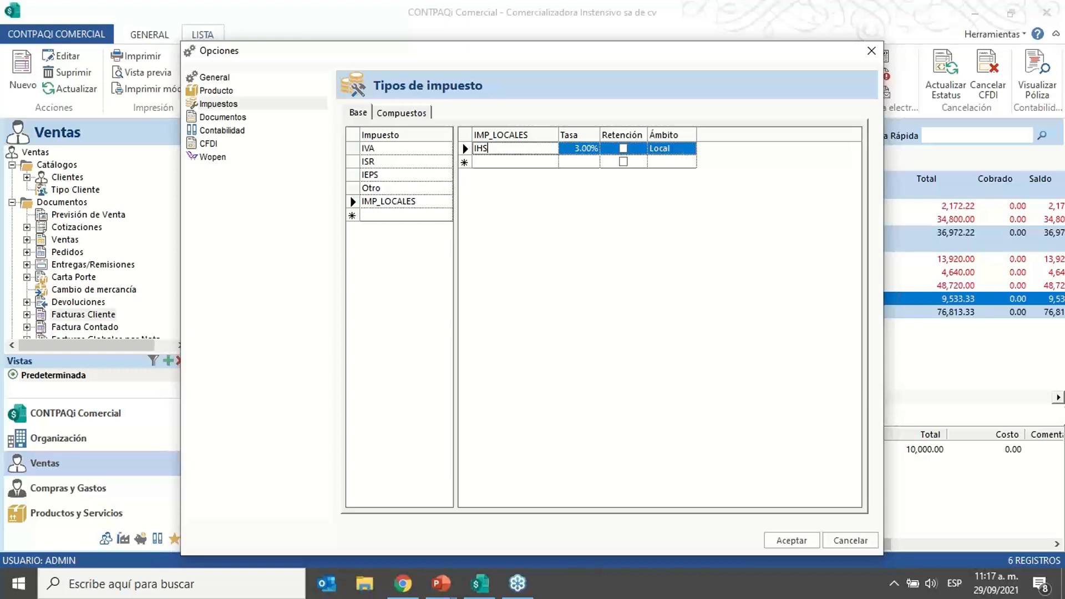
left_click(518, 583)
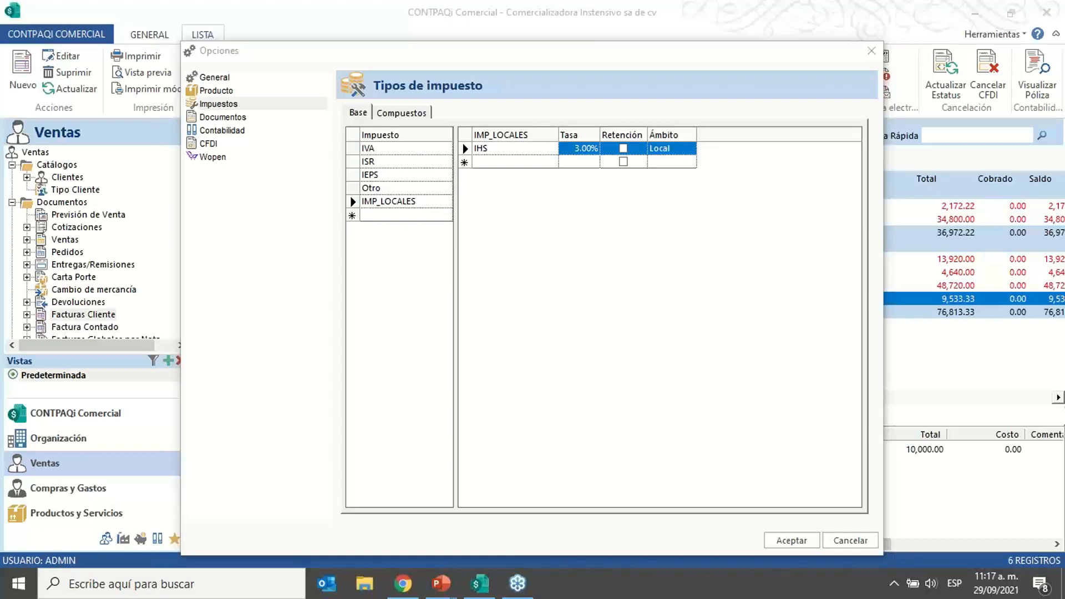
left_click(872, 50)
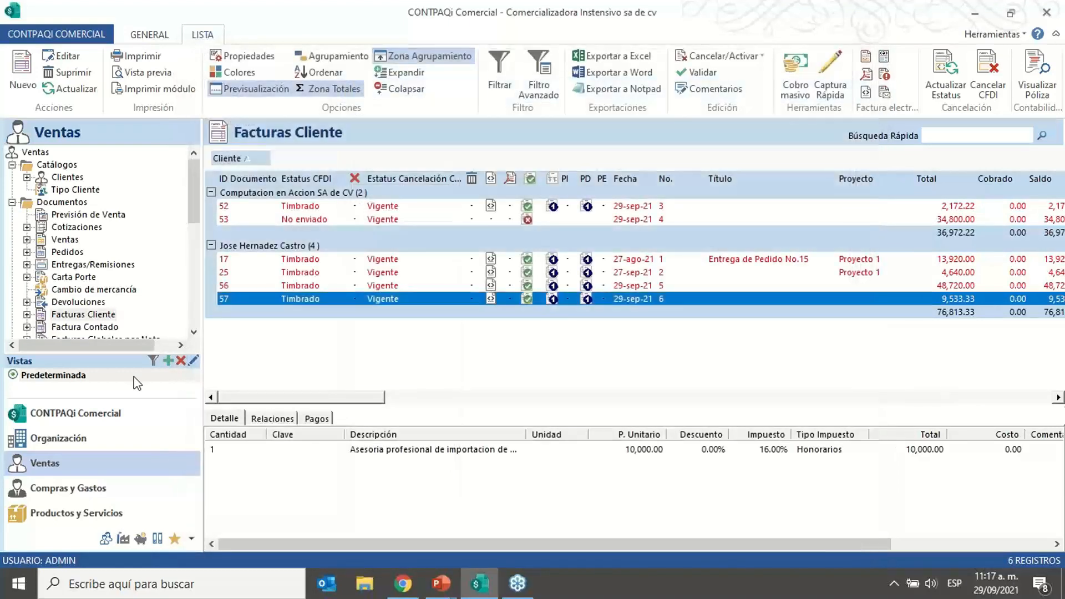
key("alt+Tab")
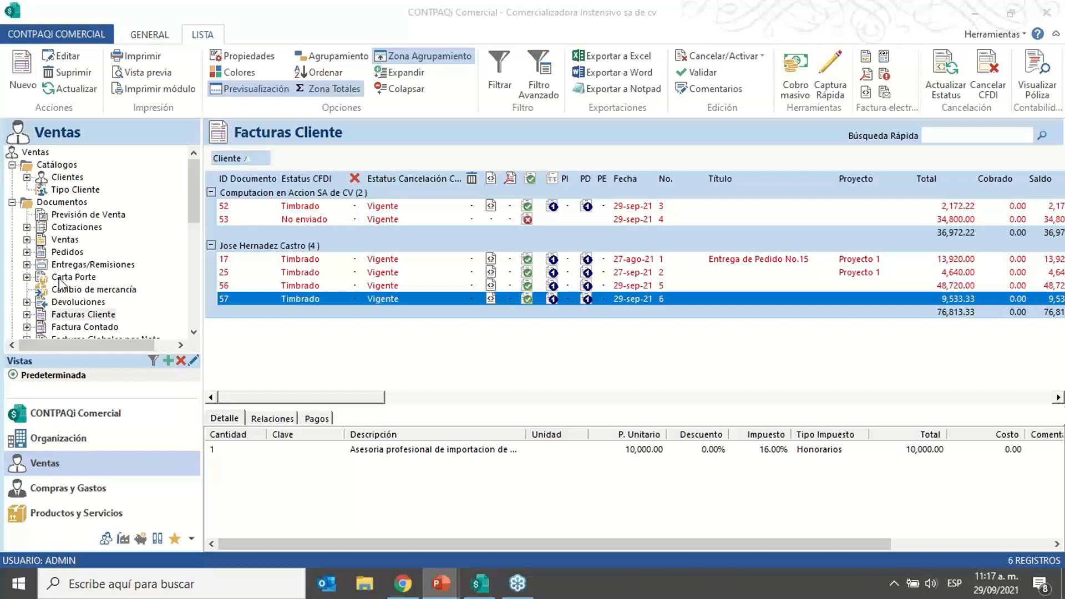
Step: Create a new record in the product catalogue with the type Servicio and the name Hospedaje
left_click(71, 513)
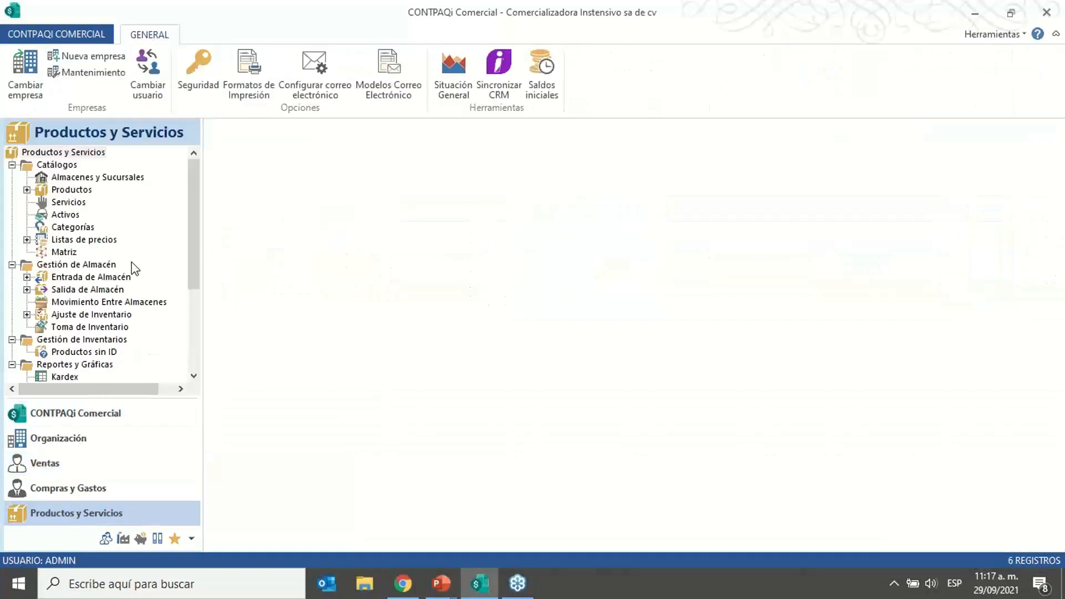
left_click(71, 190)
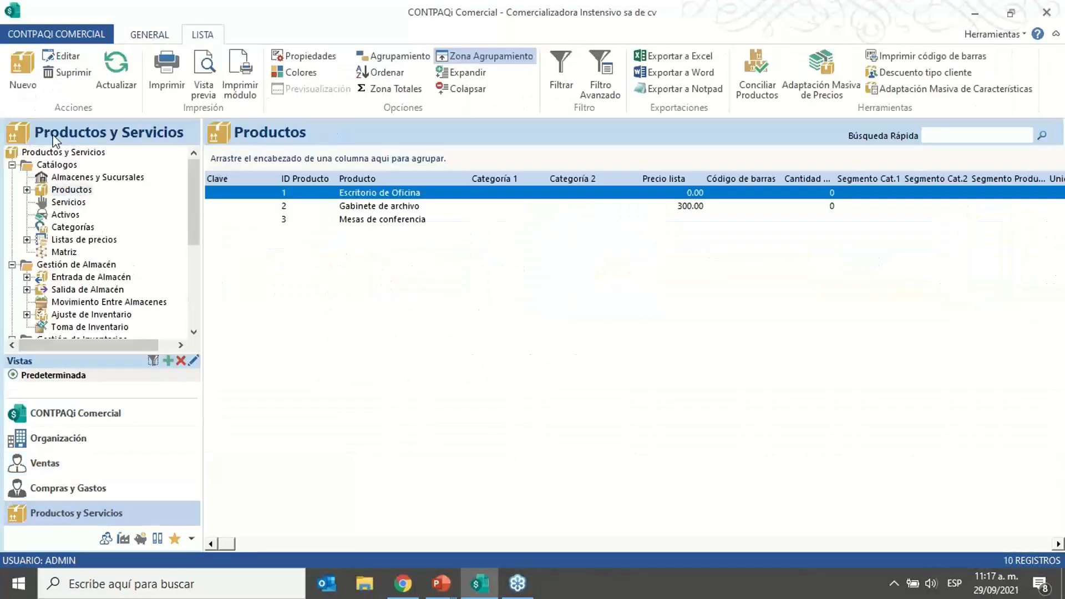
left_click(23, 75)
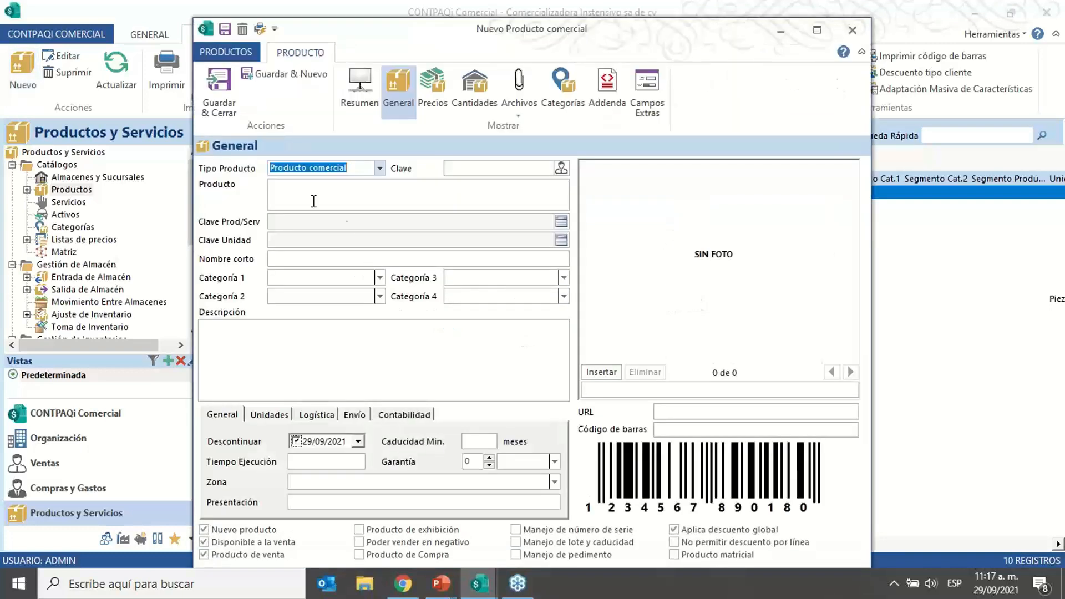
left_click(380, 170)
left_click(290, 215)
left_click(309, 191)
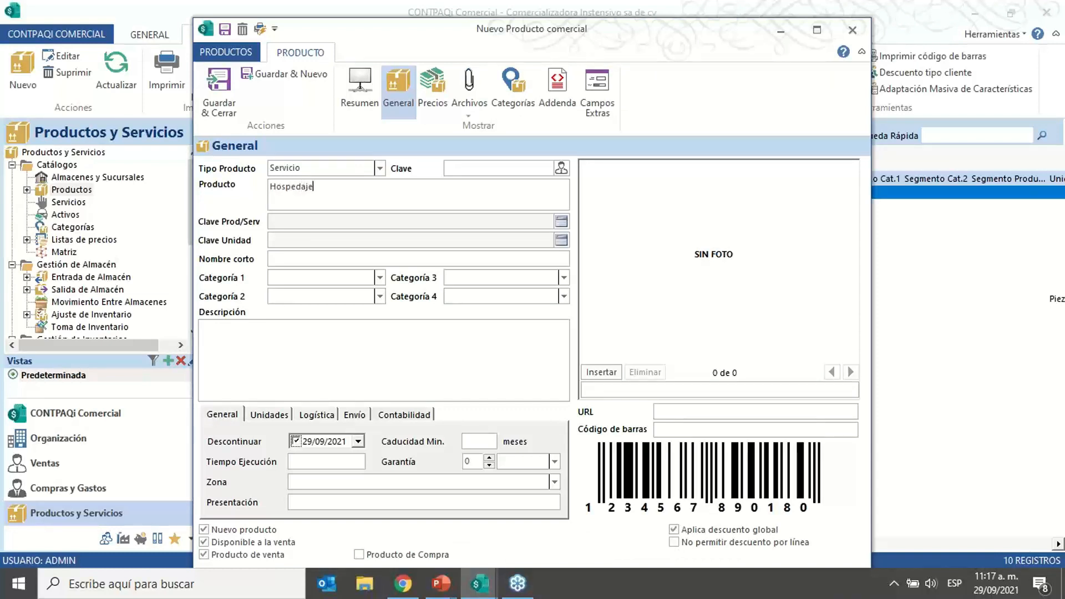
Step: Search the SAT product keys for "hospedaje" and assign 90111503 - Hospedajes de cama y desayuno to the service
left_click(561, 221)
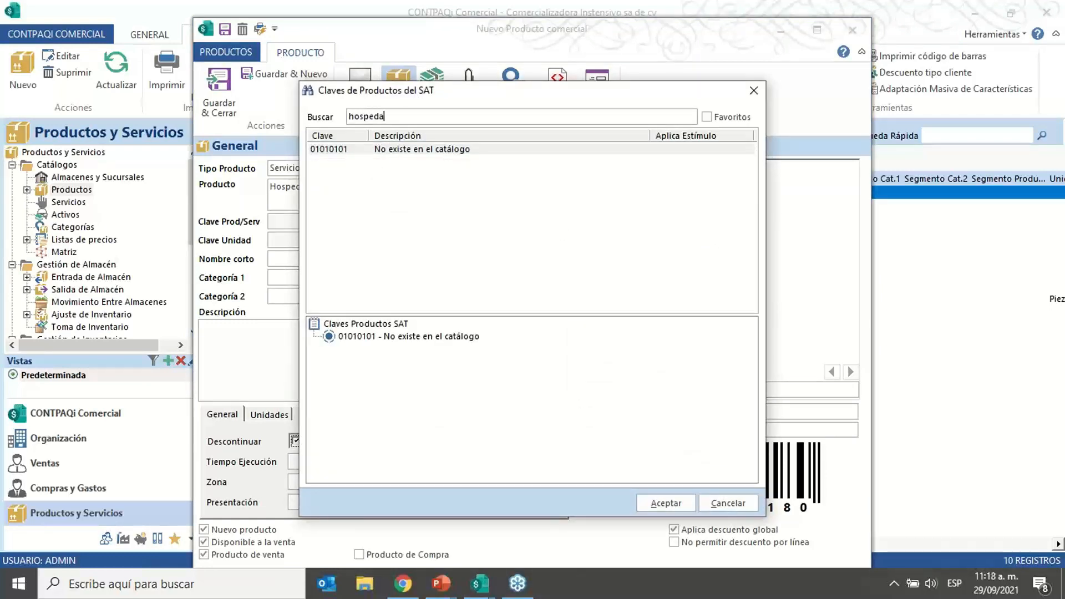
key("Return")
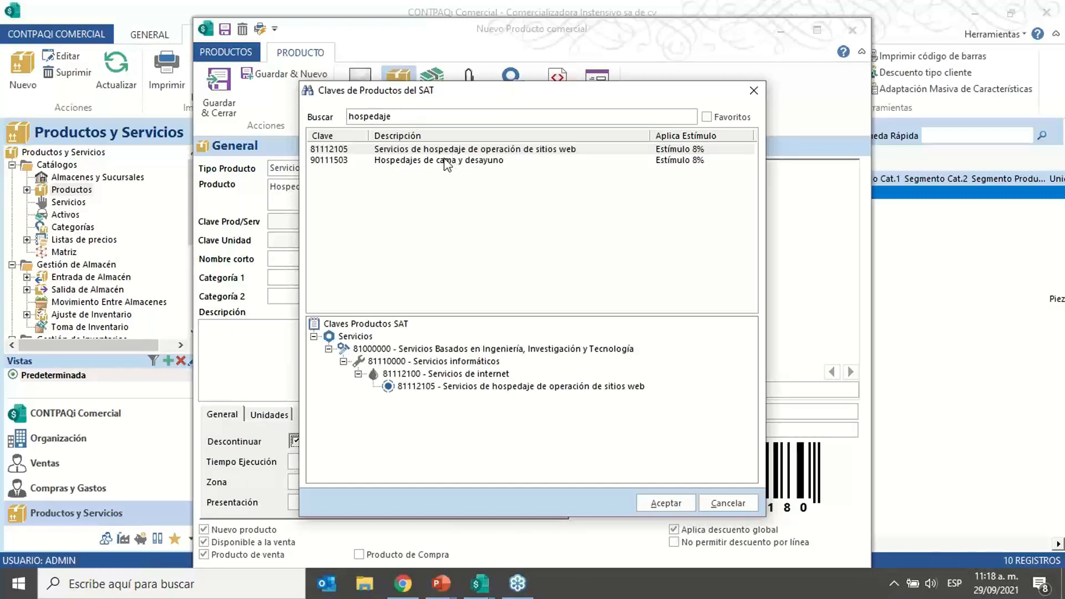
left_click(460, 160)
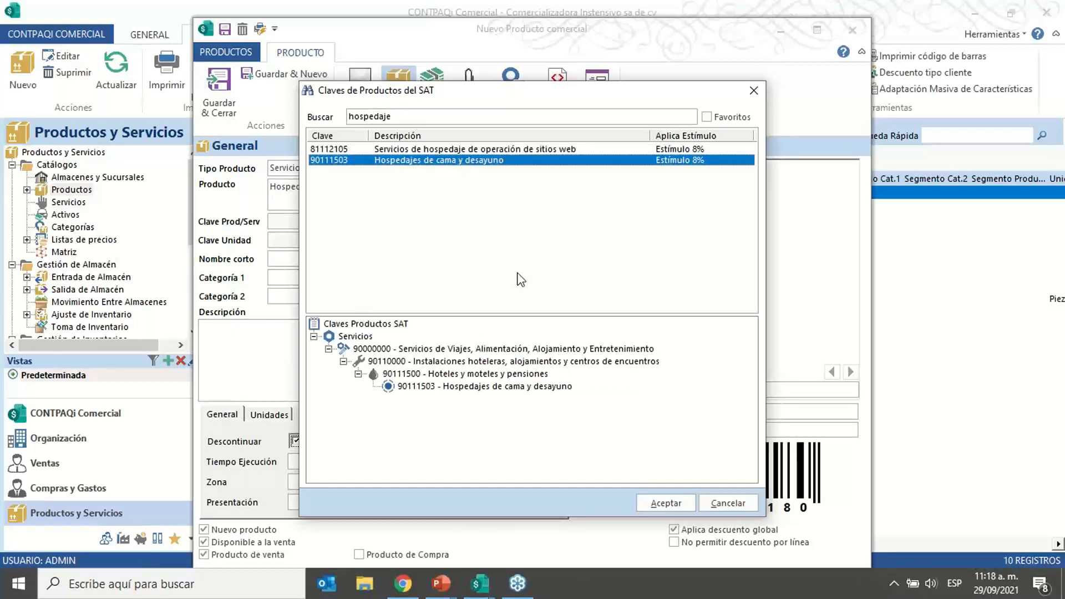
left_click(680, 504)
Step: Search the unit catalogue for "unidad de se" and assign E48 - unidad de servicio as the service's unit key
left_click(561, 240)
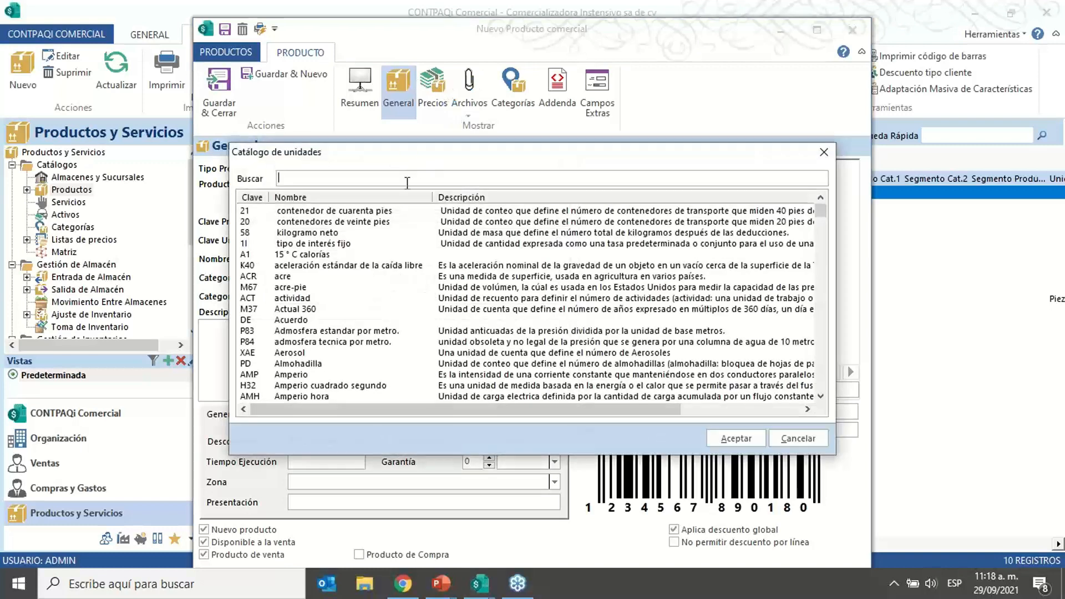
left_click(407, 178)
type("unidad ")
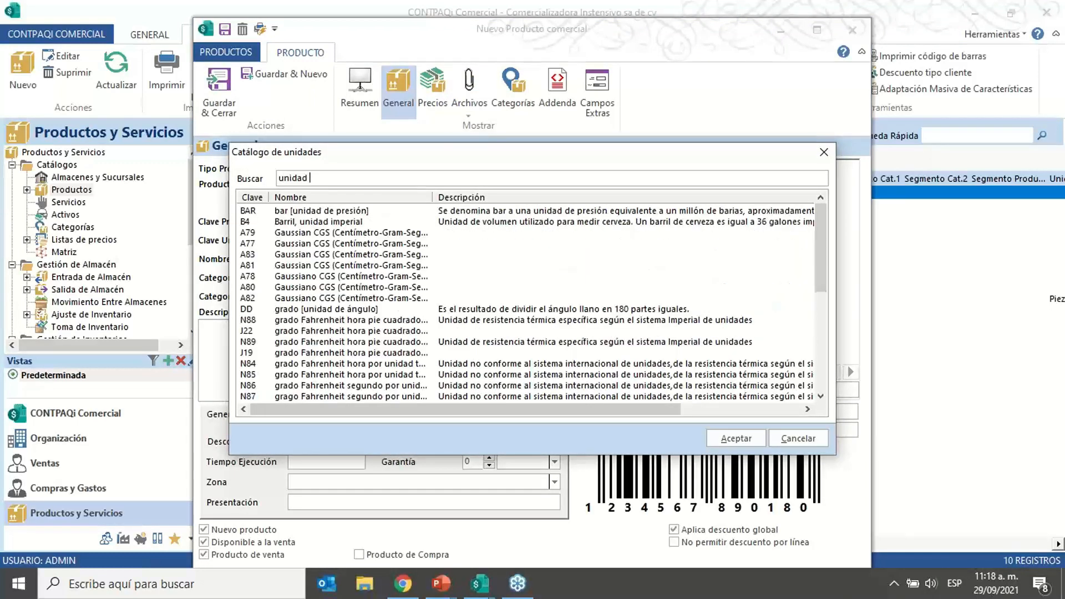
type("de se")
left_click(329, 213)
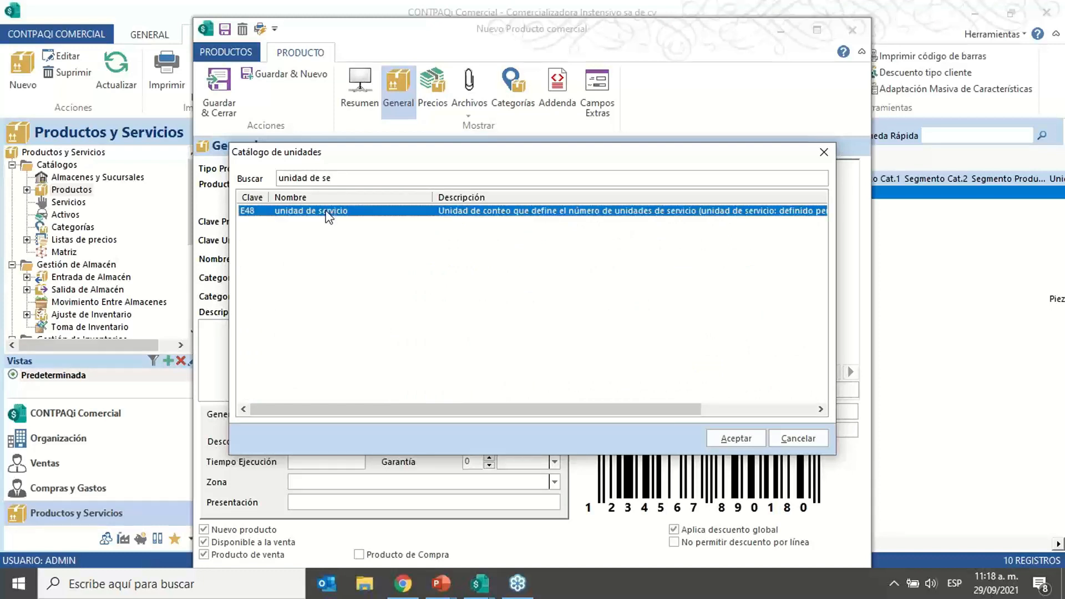
left_click(731, 439)
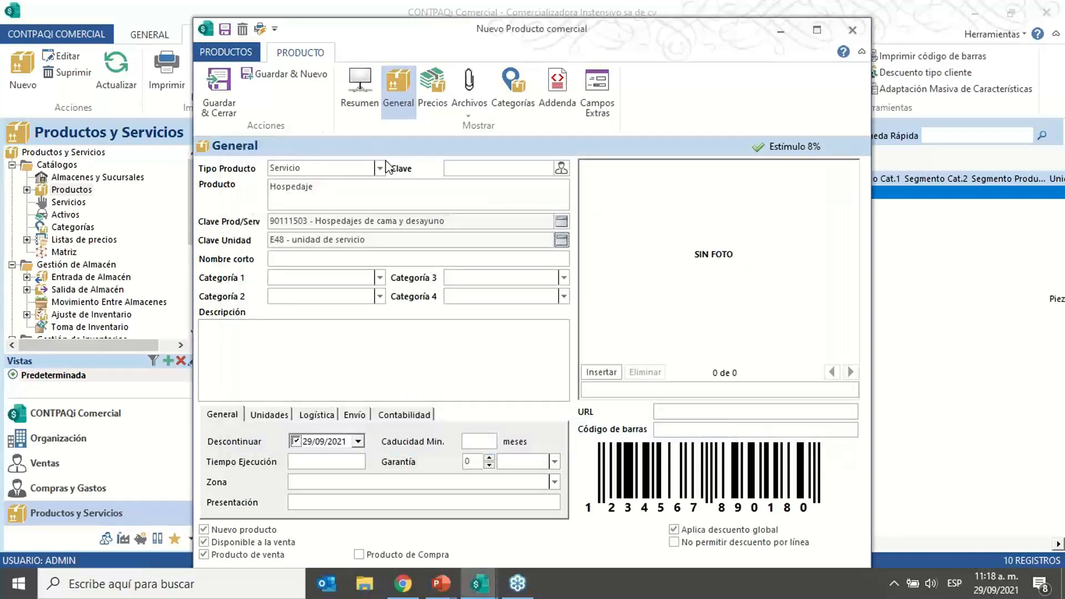
Step: Set the Hospedaje service's list price to 1000 Mexican pesos and its tax to IHS
left_click(432, 106)
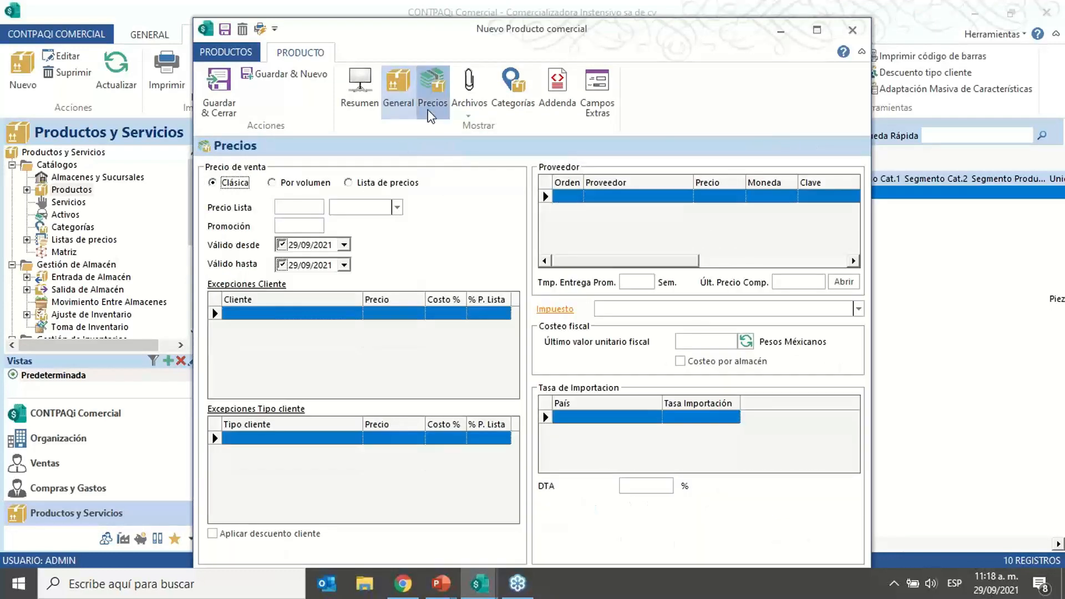
left_click(278, 207)
type("1000")
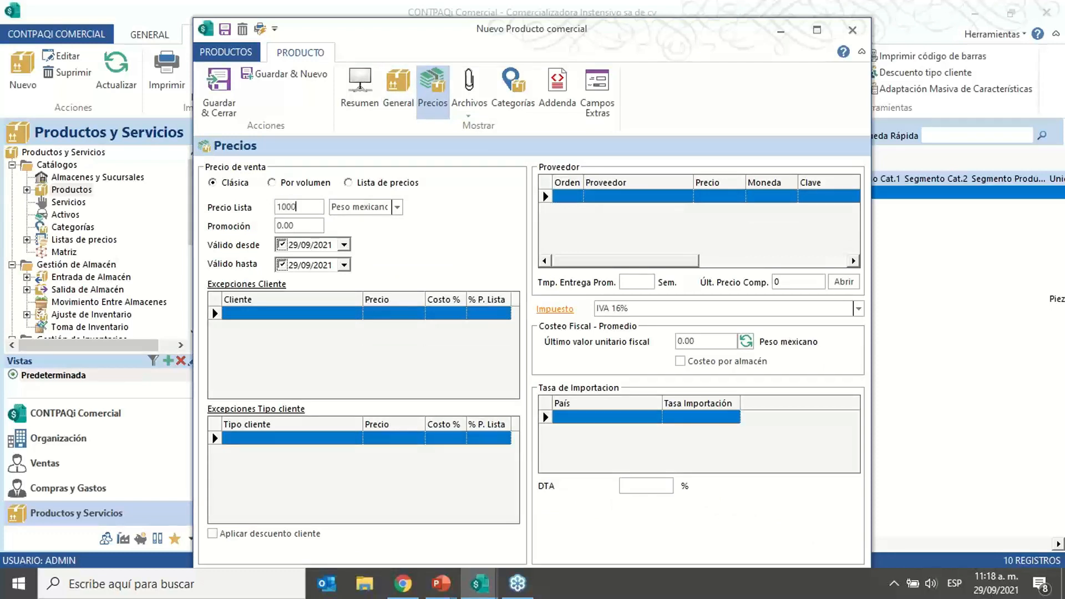
key("Tab")
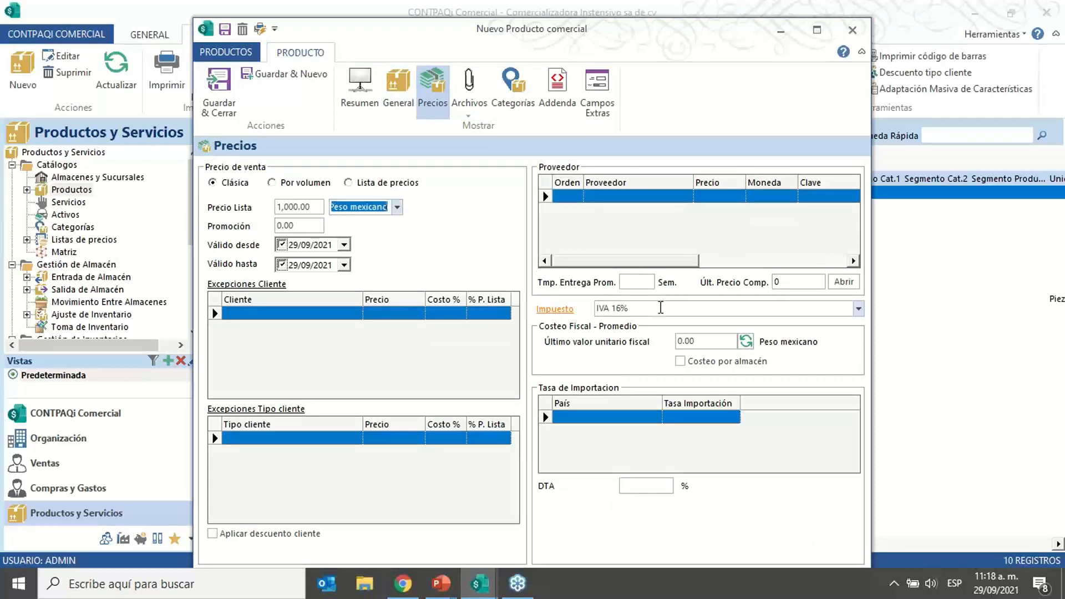
left_click(859, 311)
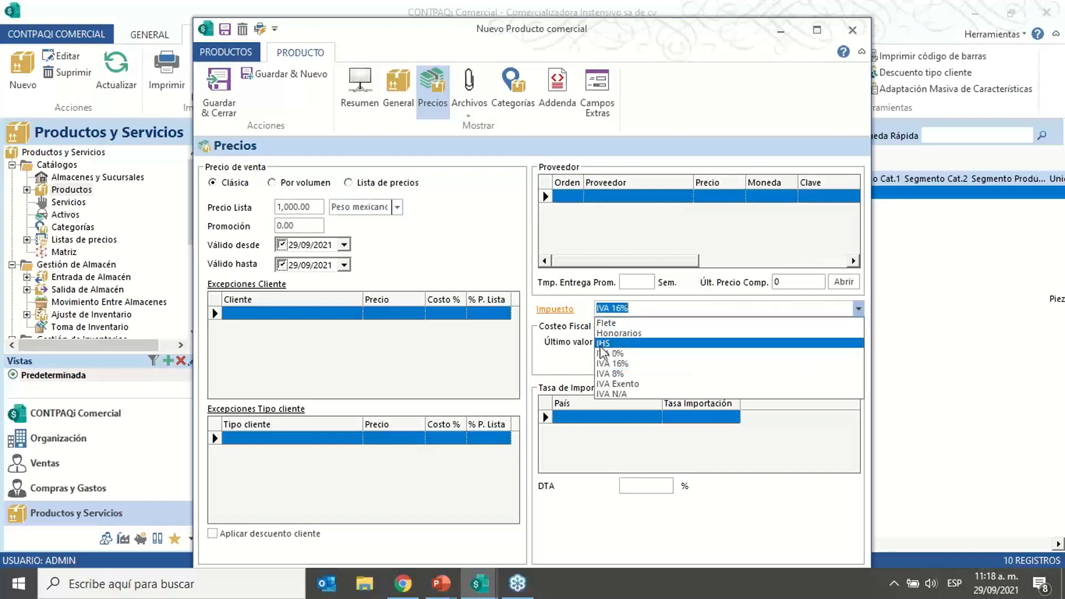
left_click(606, 343)
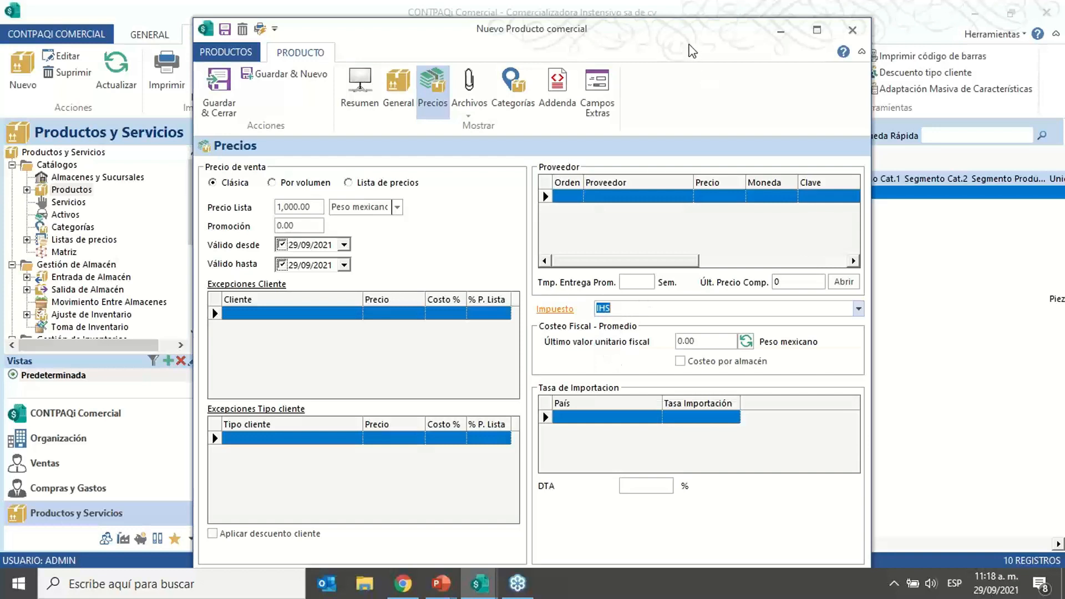
Step: Save and close the Hospedaje service, and locate it in the services catalogue
left_click_drag(711, 47, 735, 30)
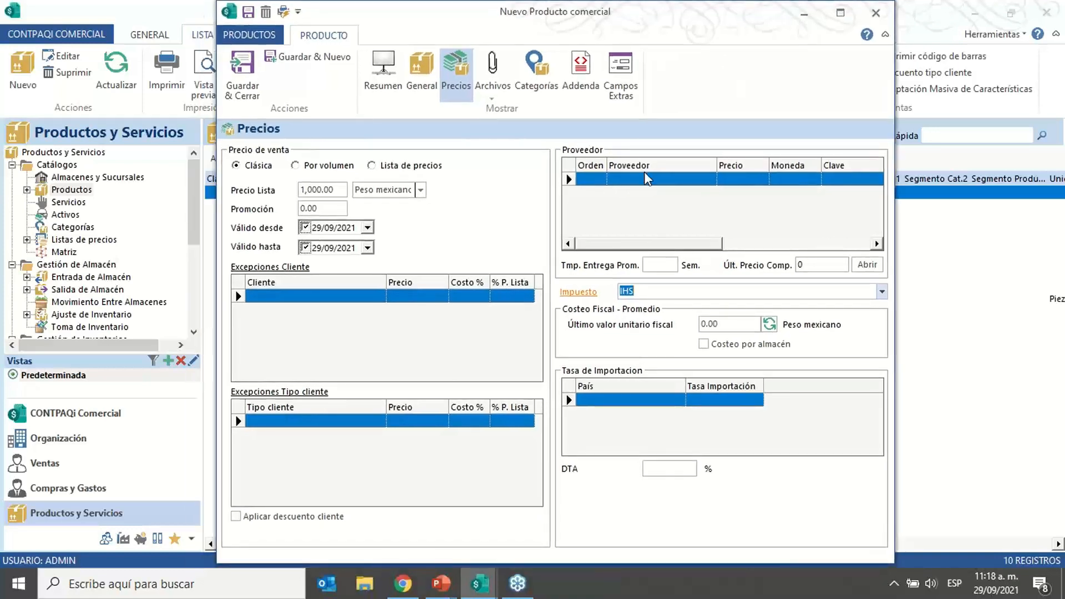
left_click(243, 73)
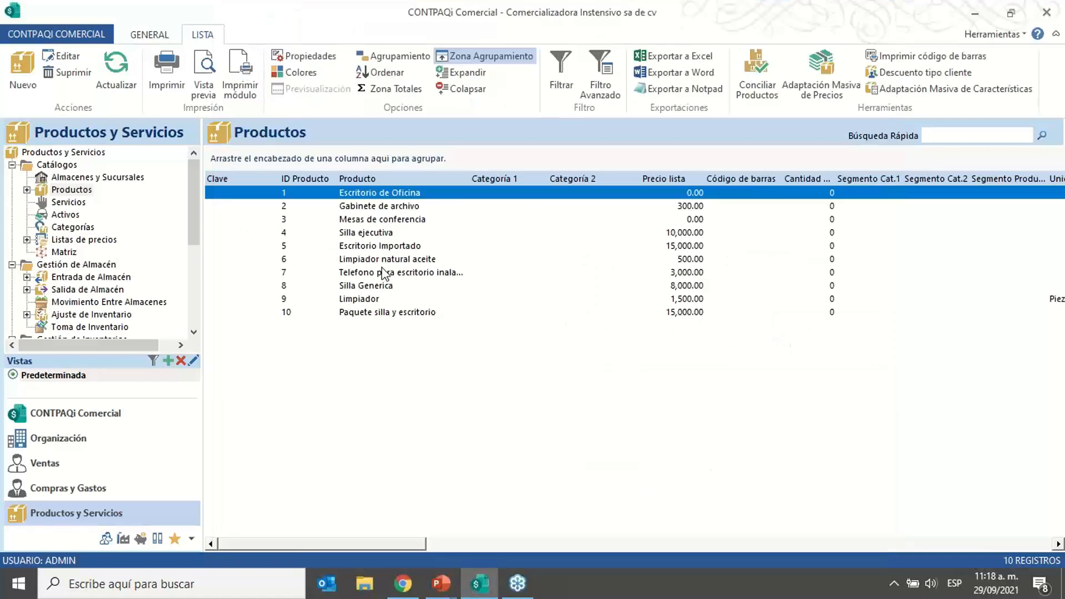
left_click(65, 203)
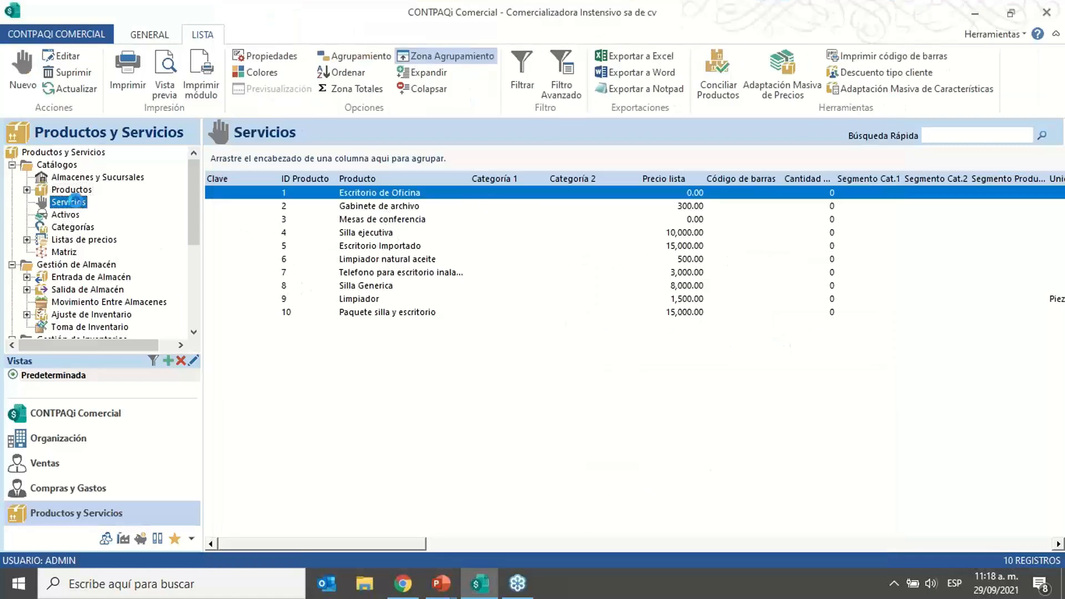
left_click(439, 211)
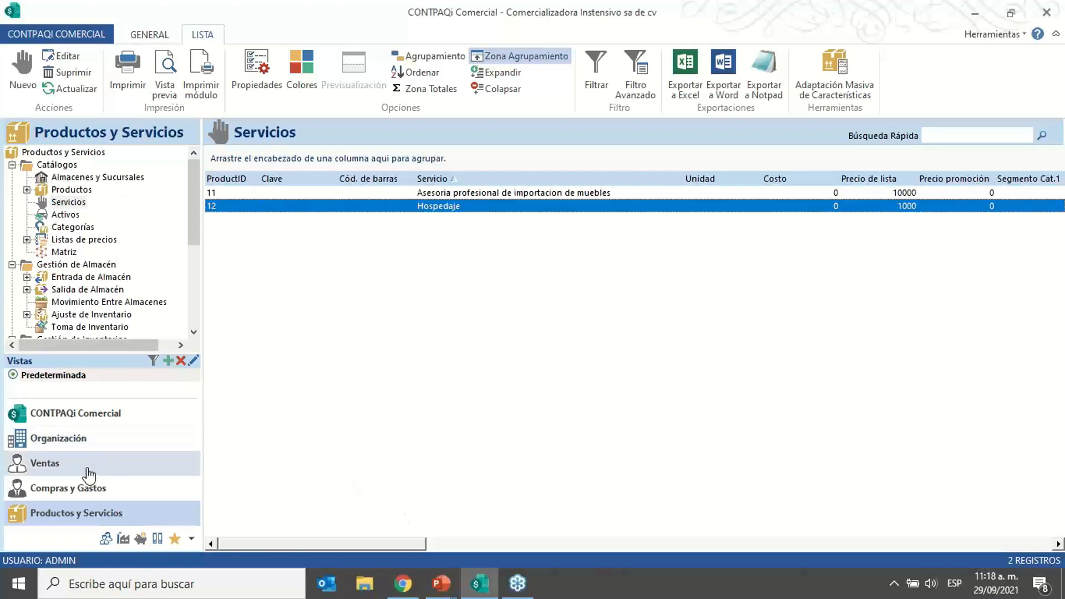
Step: Create a new customer invoice for the individual customer who was billed the Honorarios service
left_click(55, 463)
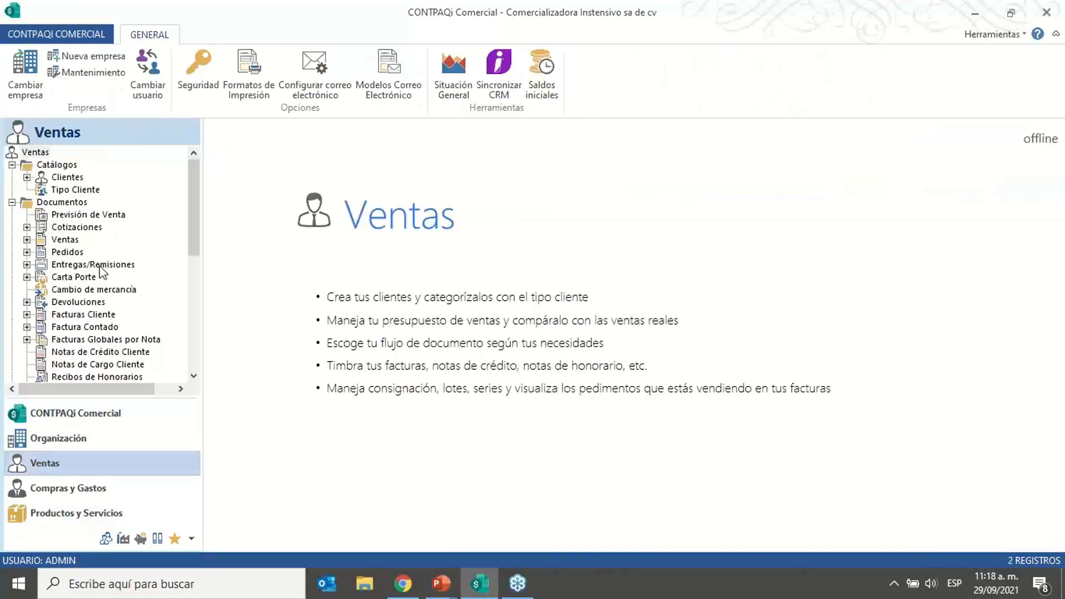
left_click(78, 315)
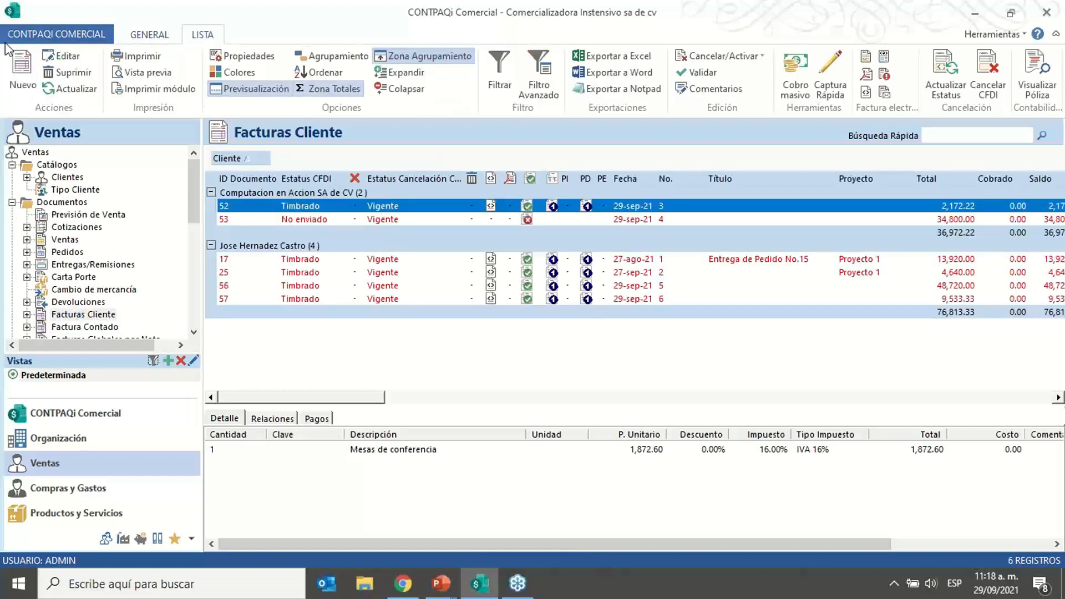
left_click(24, 60)
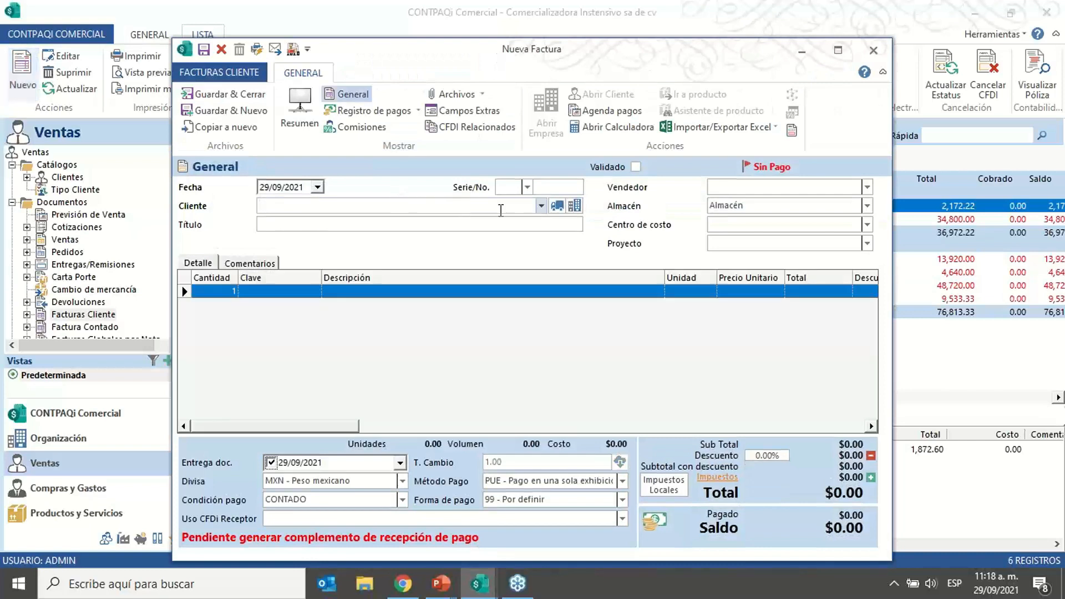
left_click(541, 205)
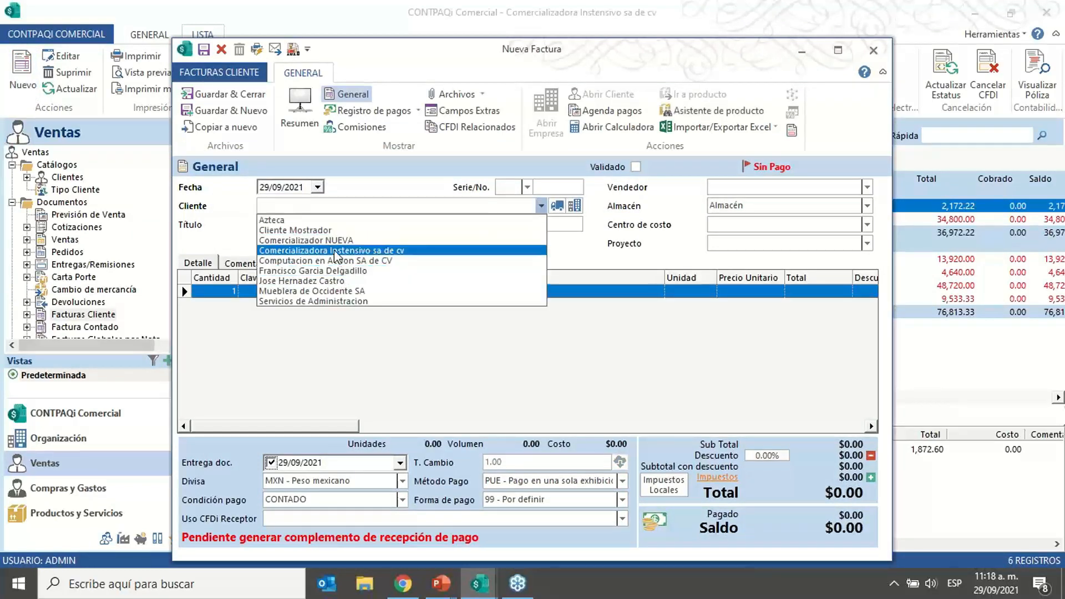
left_click(321, 281)
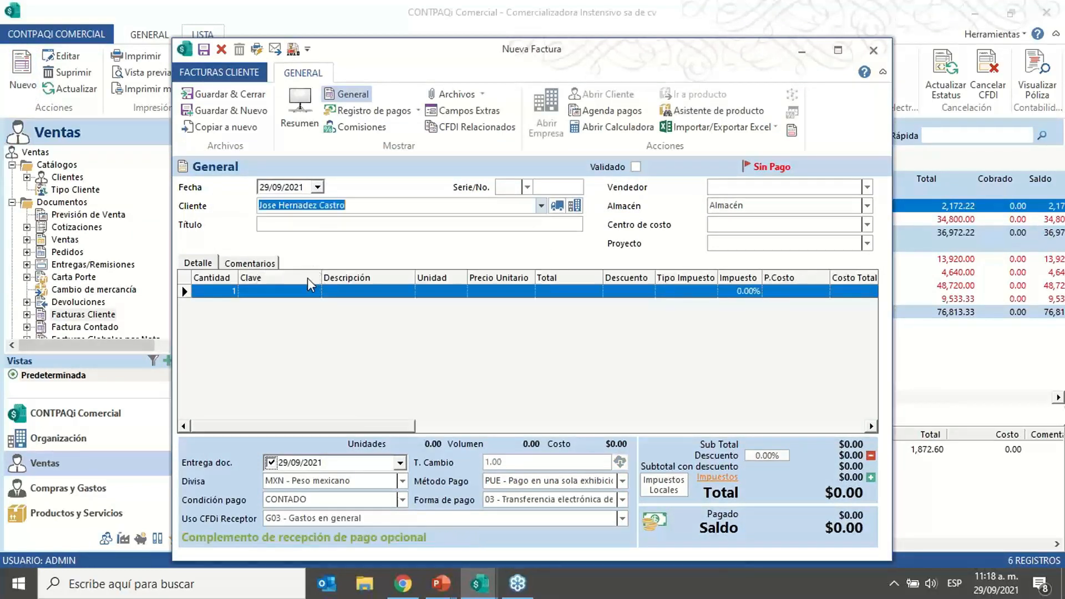
Step: Add one unit of the Hospedaje service to the new invoice and maximize the invoice window
type("ho")
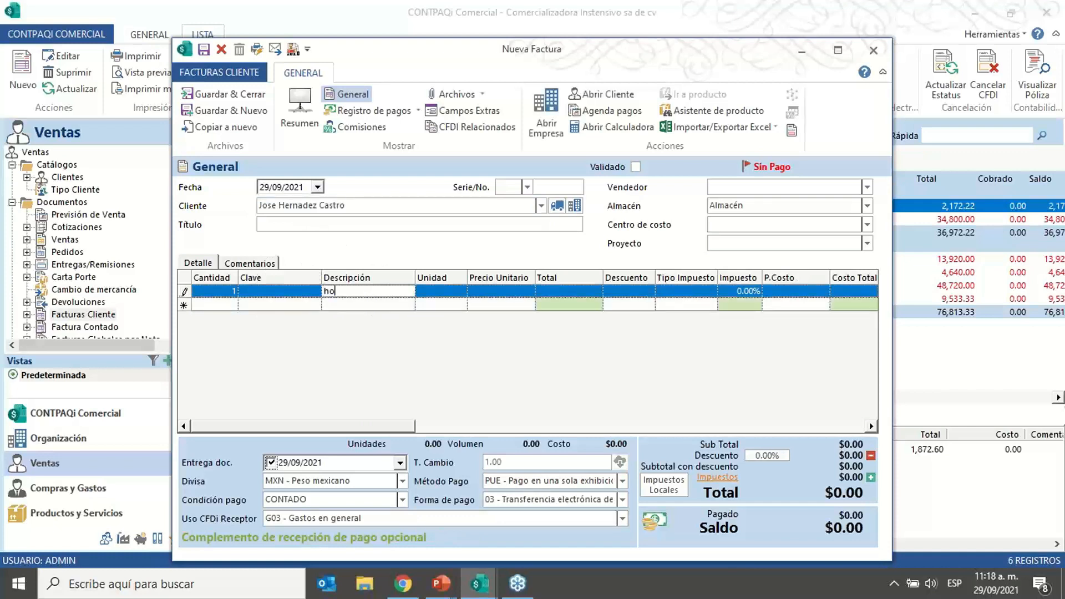
key("Down")
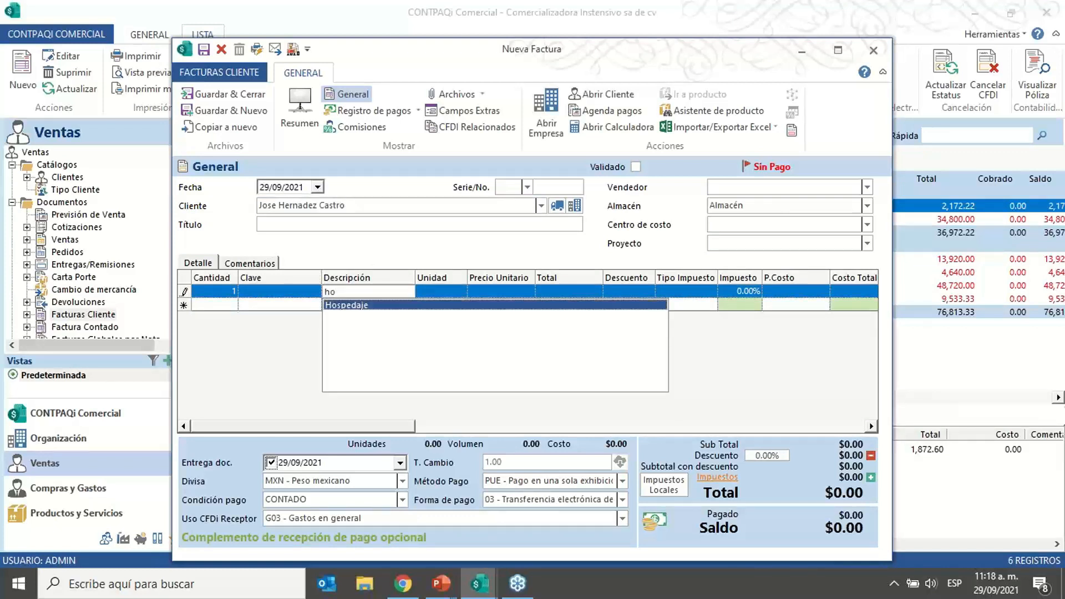
key("Return")
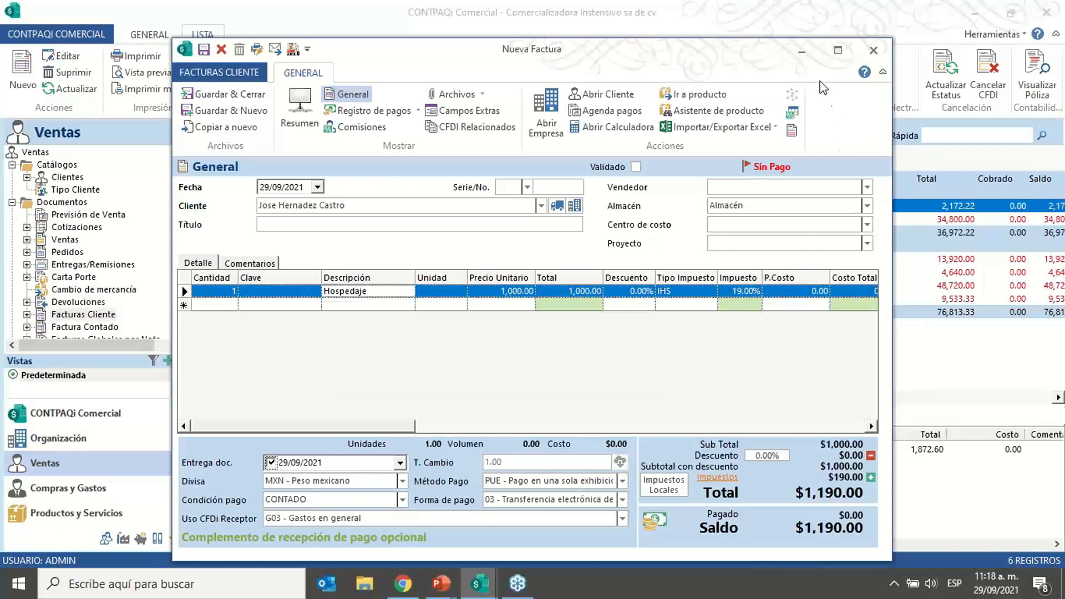
left_click(838, 50)
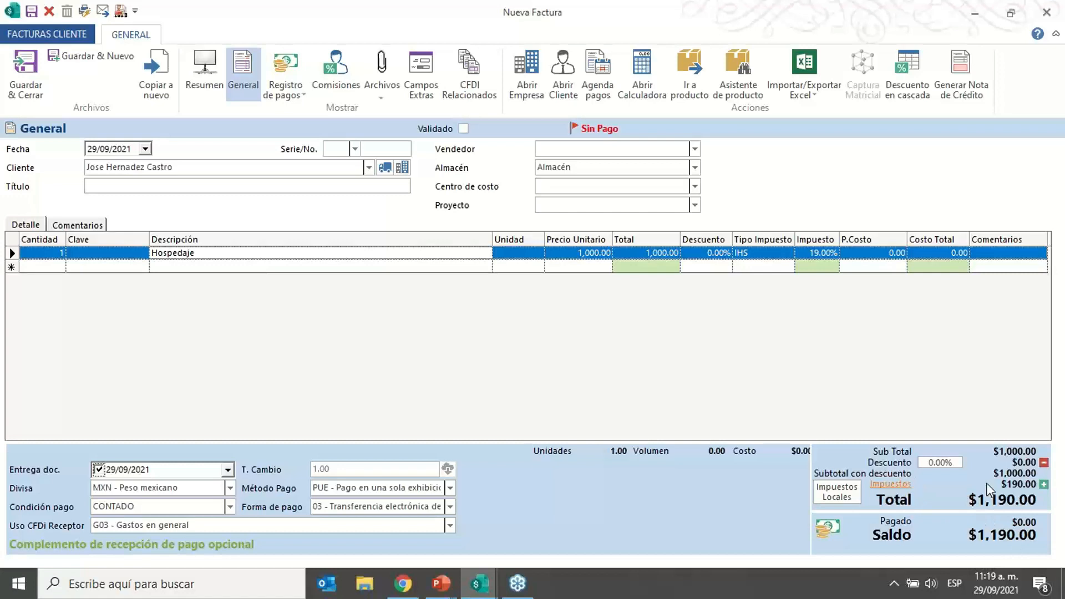
Step: Review the invoice's tax breakdown and its local taxes detail, leaving both without changes
left_click(903, 486)
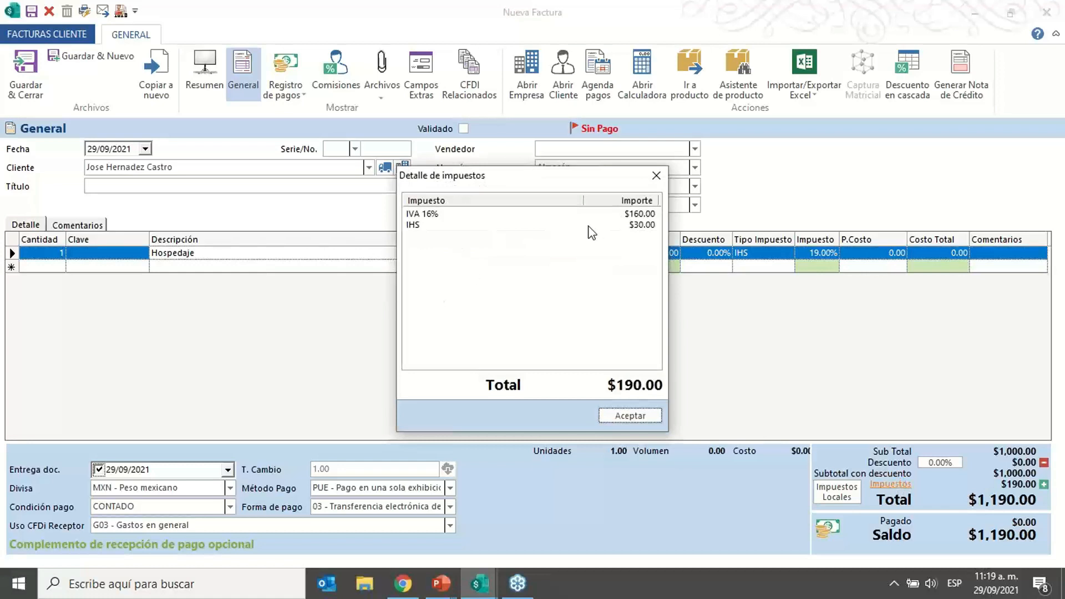
left_click(433, 217)
left_click(433, 227)
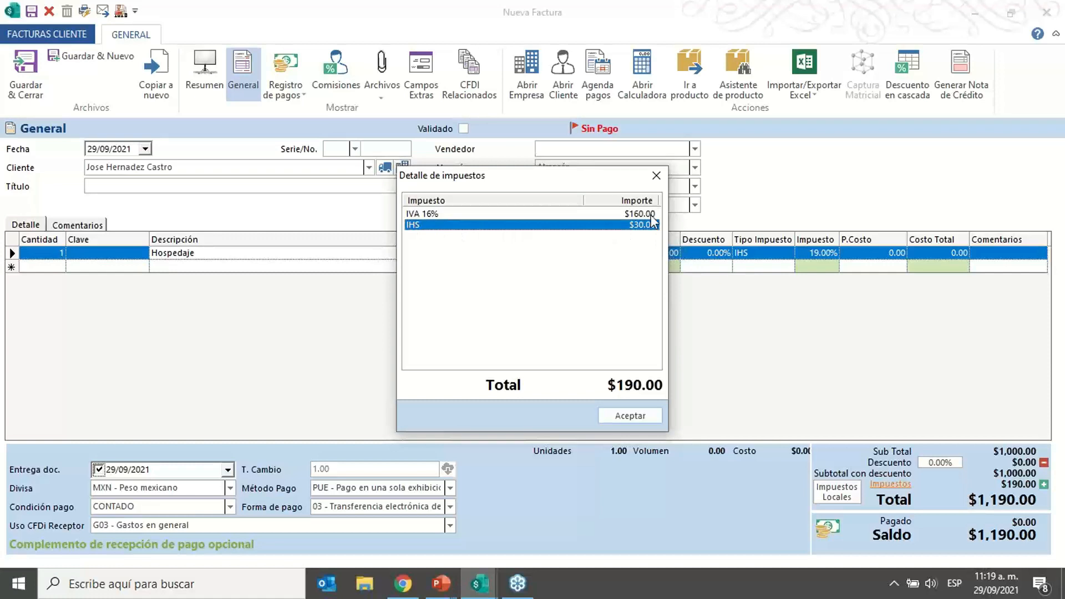
left_click(656, 177)
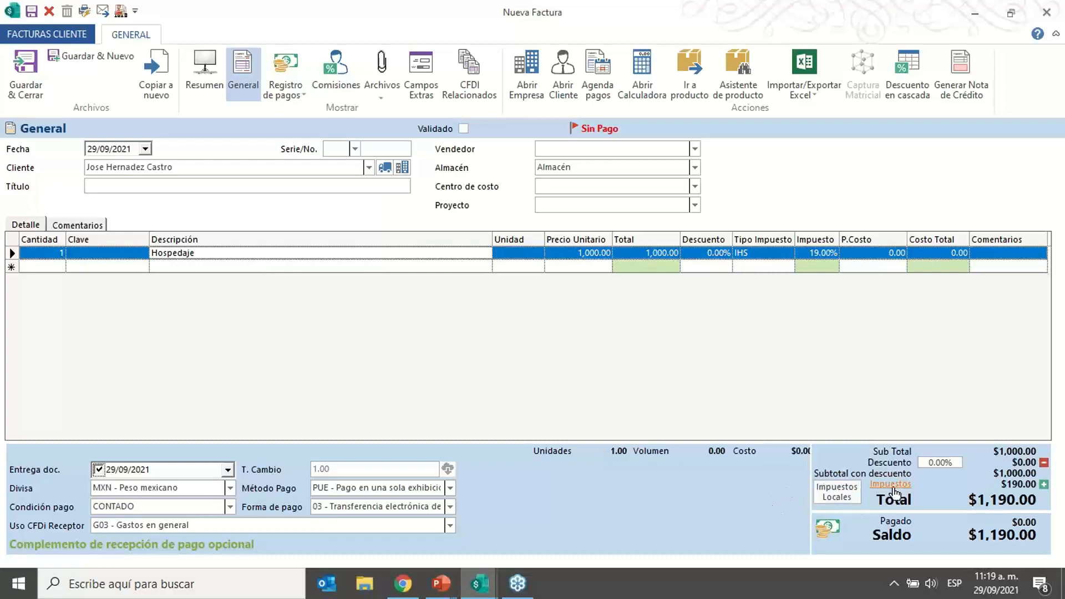
left_click(844, 492)
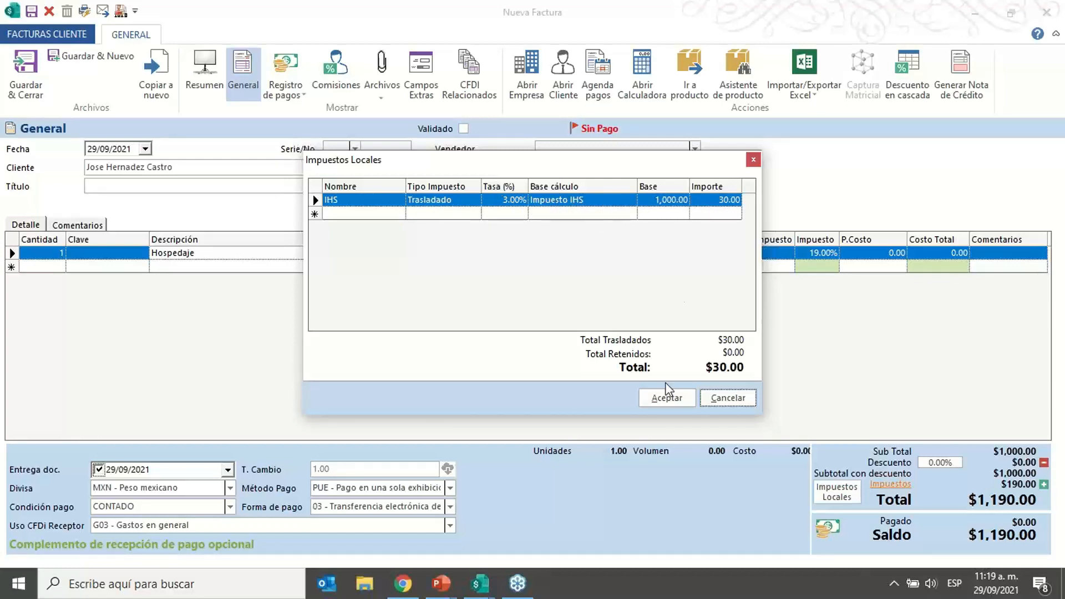
left_click(724, 397)
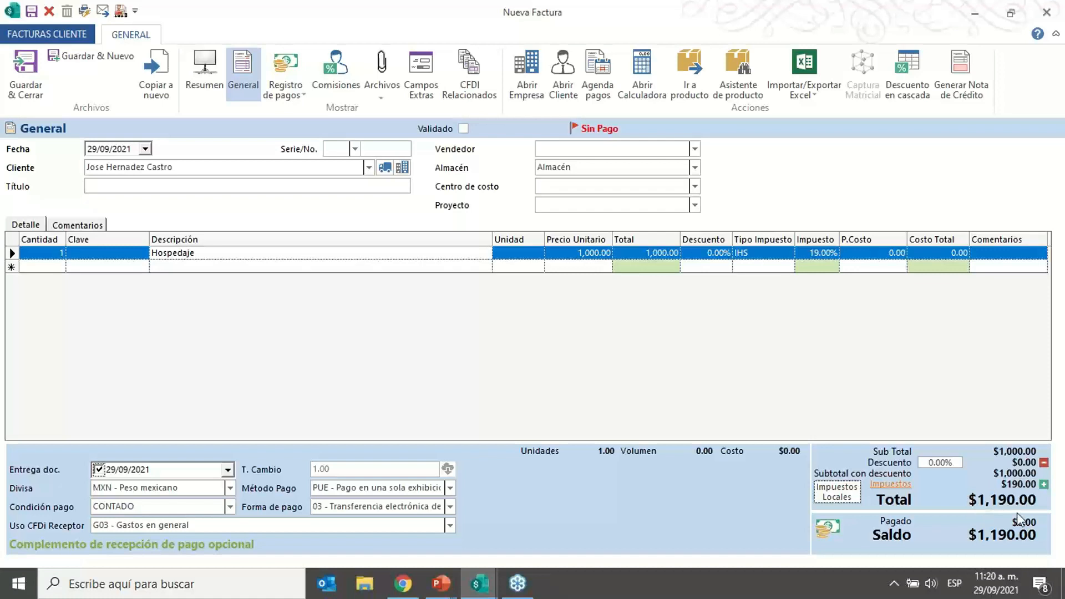
Step: Stamp the Hospedaje invoice using the Factura print format, accepting the negative fiscal costing notice, and close the stamping window
left_click(123, 12)
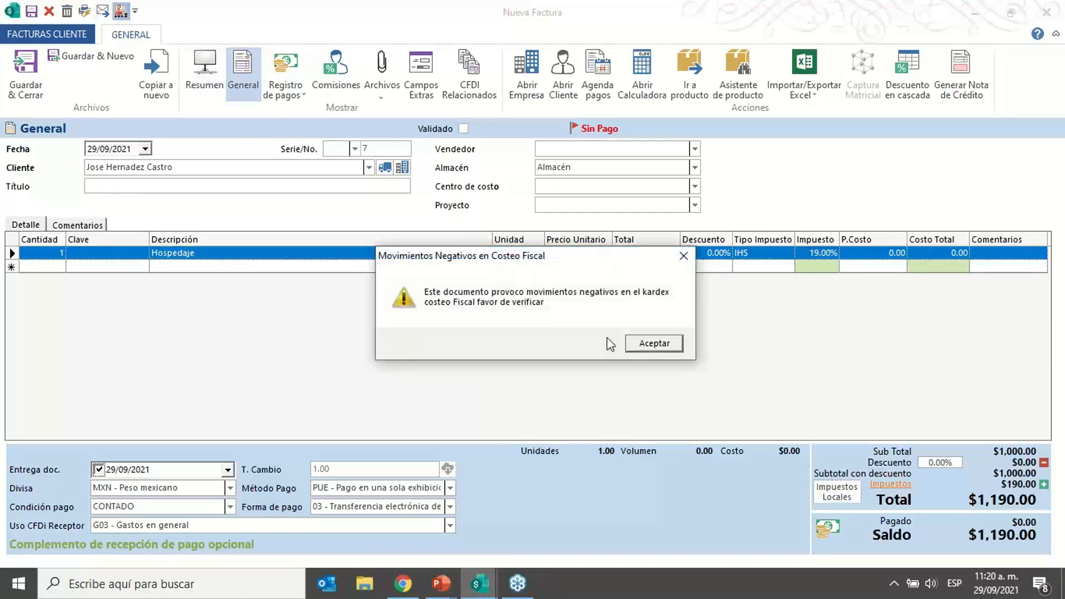
left_click(643, 344)
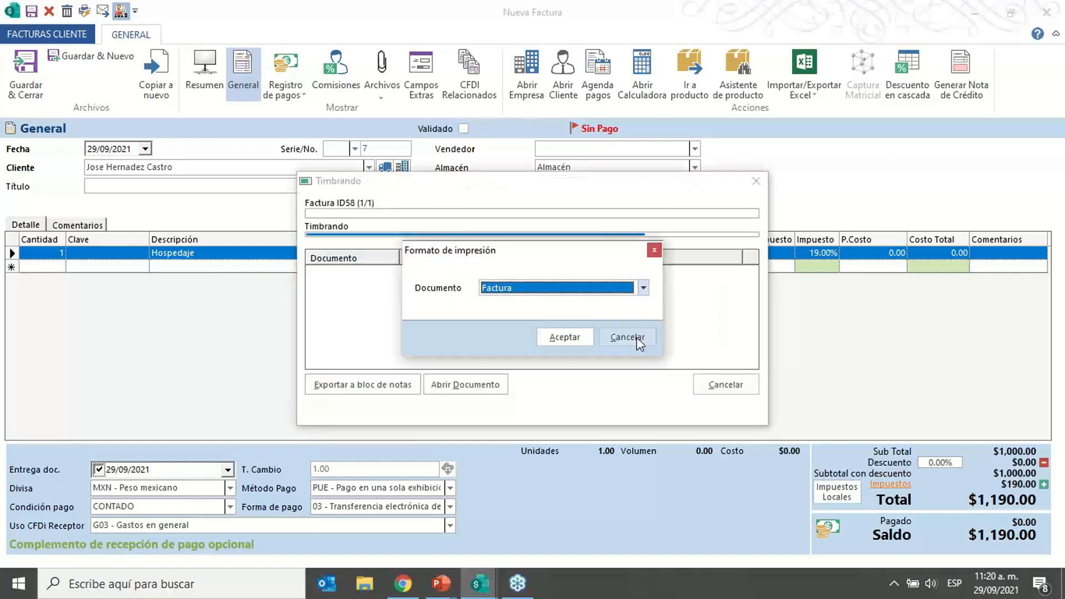
left_click(580, 336)
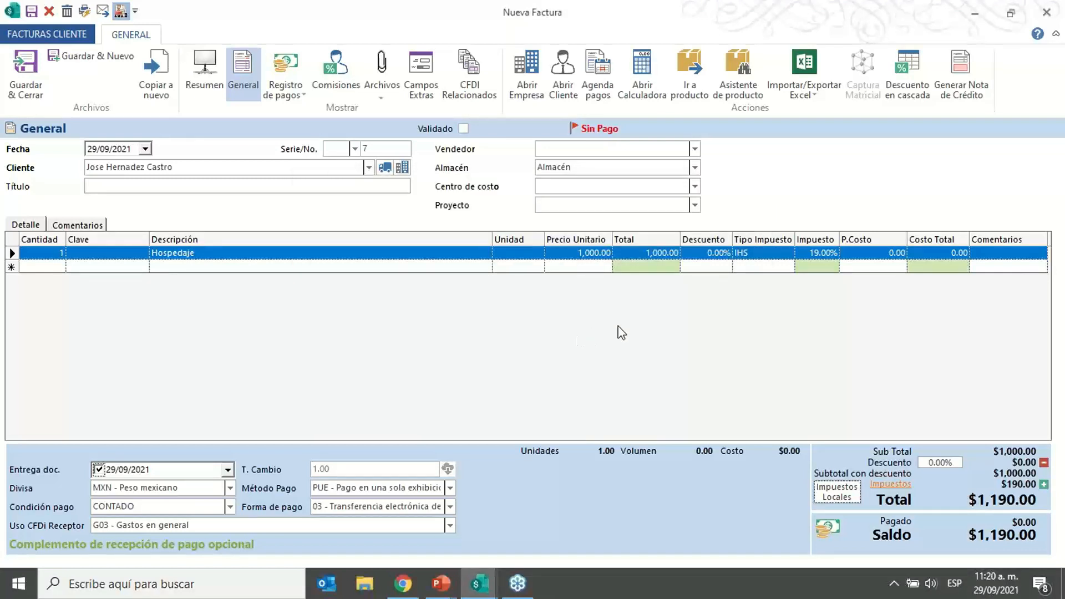
left_click(605, 352)
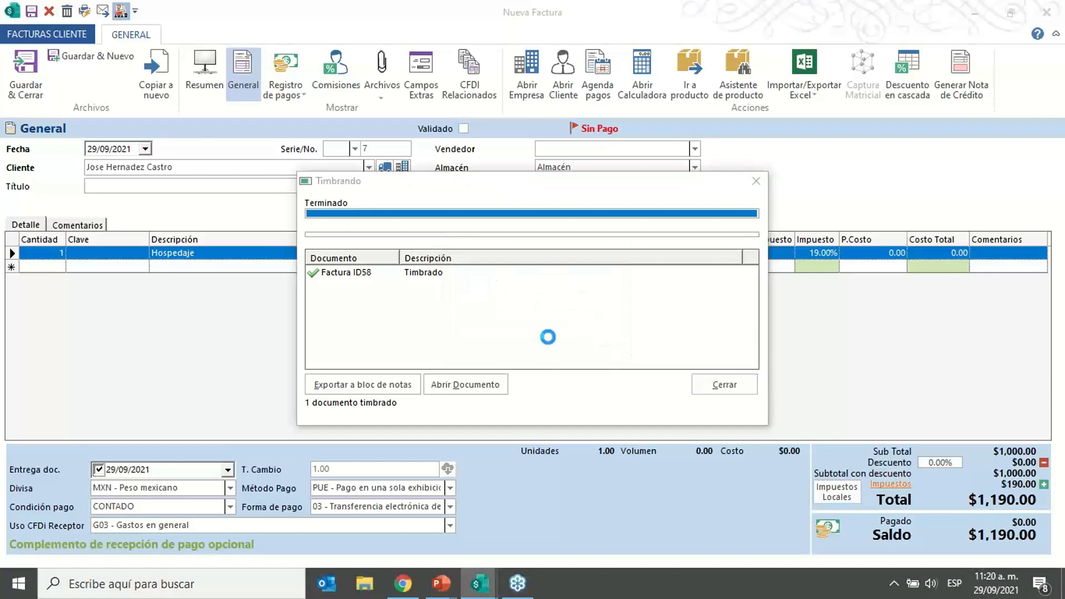
left_click(758, 186)
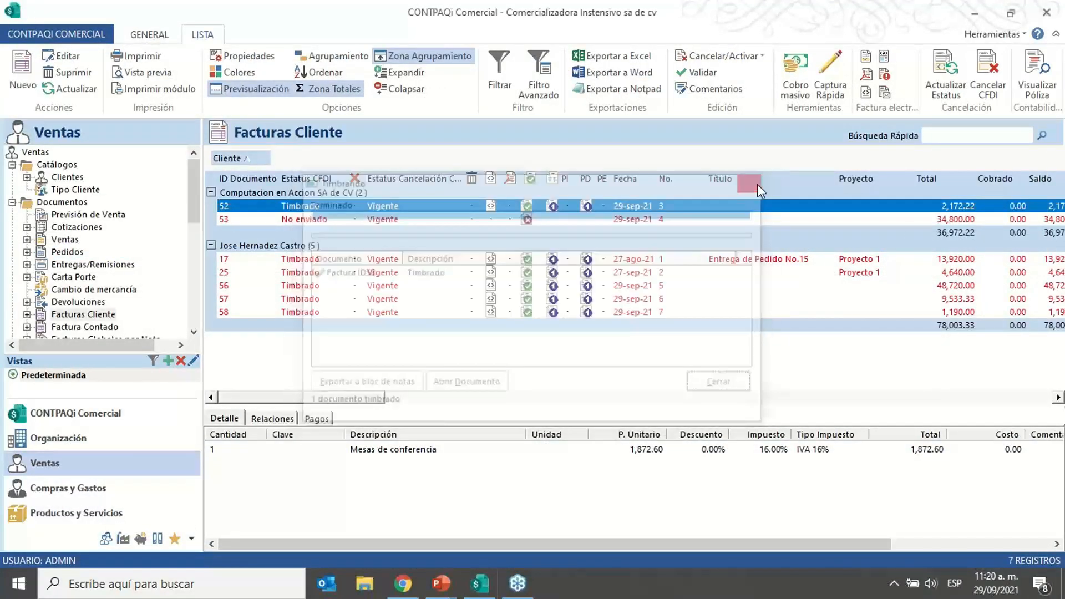
Step: Open the XML of the stamped Hospedaje invoice and examine the concept's product and unit keys and its transferred tax details
left_click(638, 313)
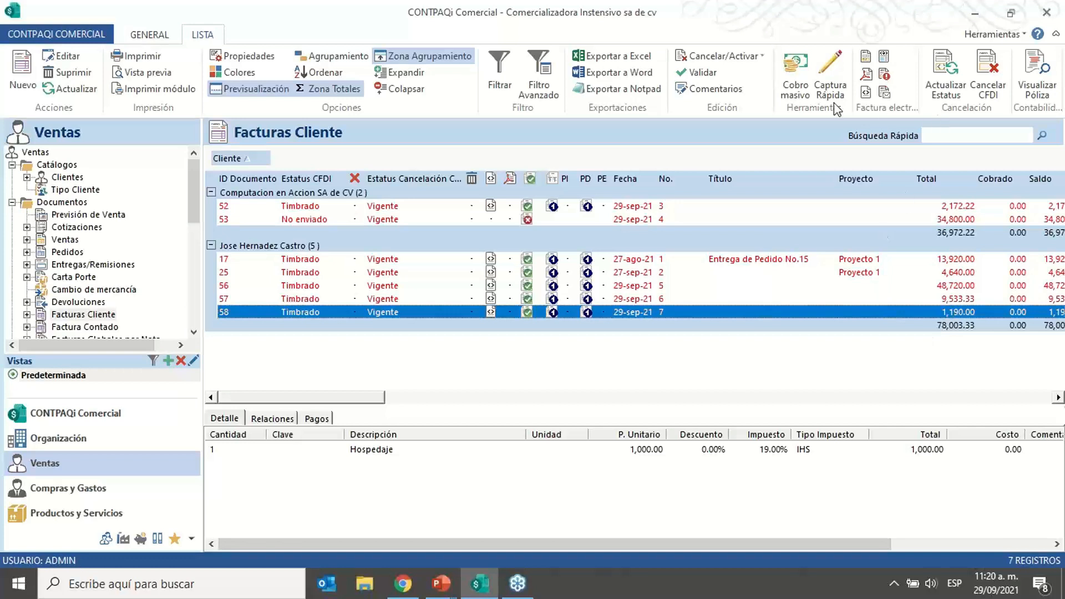
left_click(866, 93)
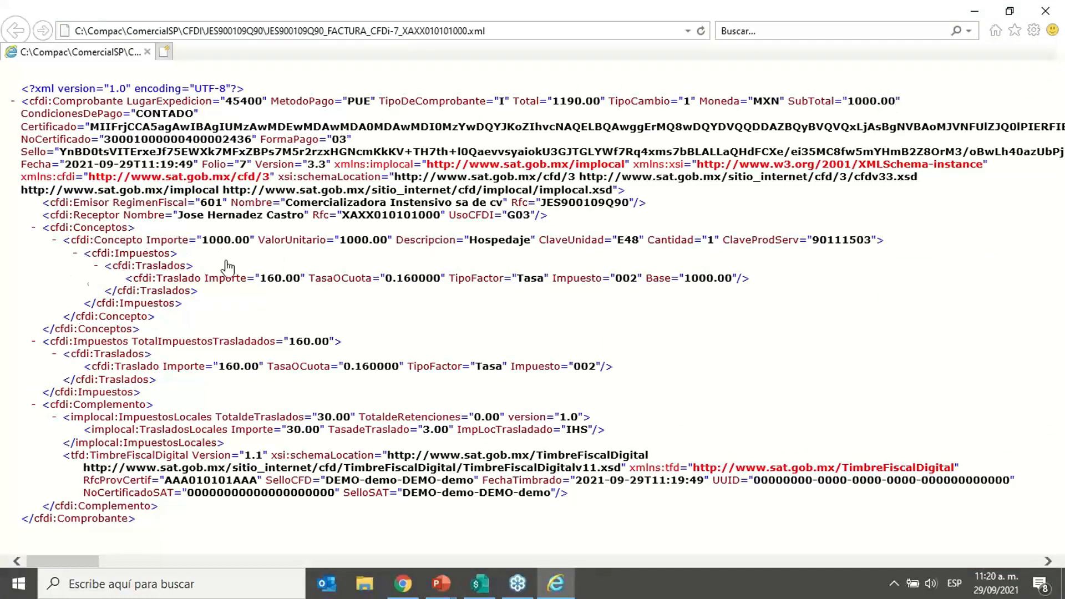
left_click_drag(204, 261, 337, 261)
left_click_drag(224, 228, 251, 248)
left_click_drag(871, 244, 791, 258)
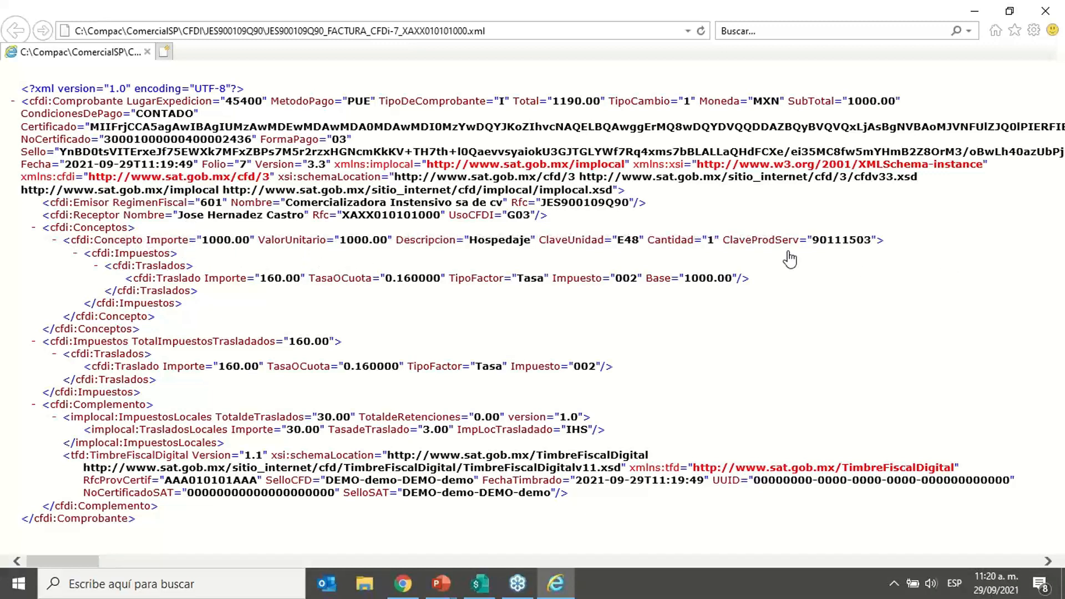
right_click(908, 251)
right_click(655, 239)
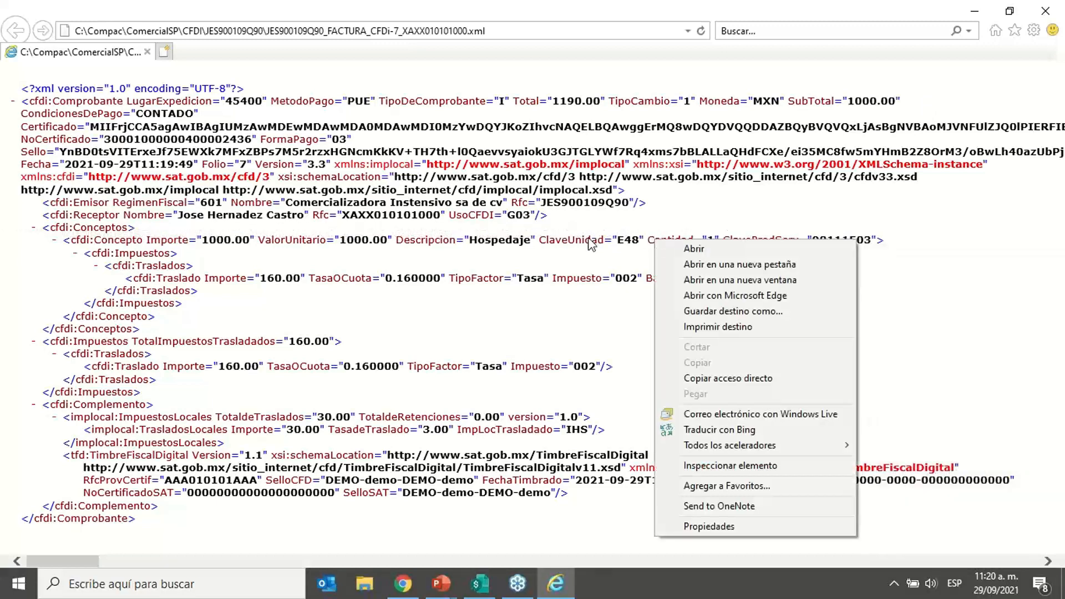
left_click(192, 240)
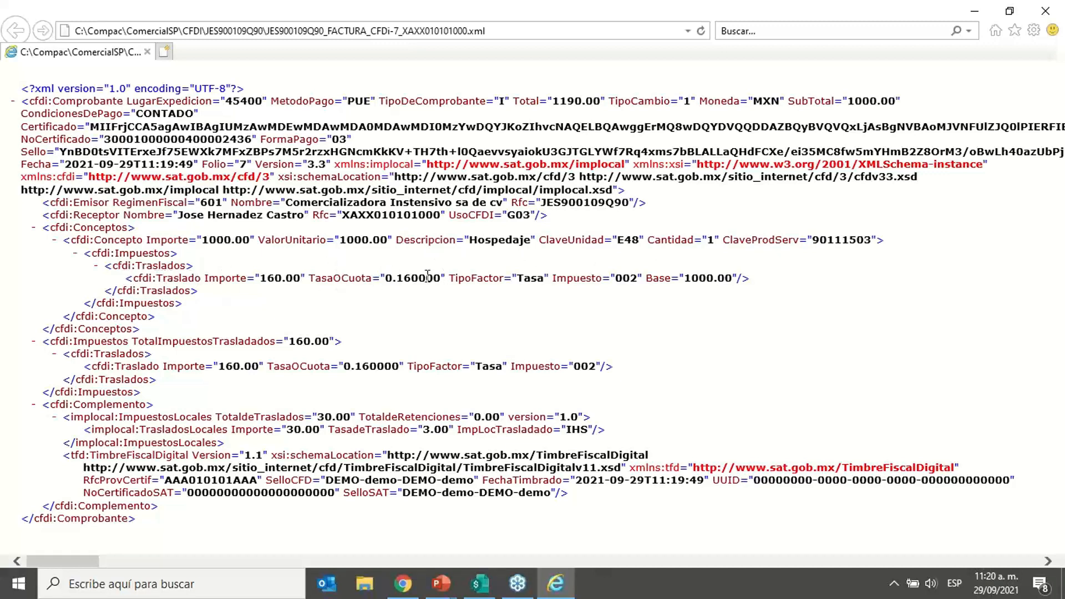
left_click_drag(637, 278, 629, 278)
left_click_drag(684, 279, 705, 285)
left_click_drag(638, 280, 345, 274)
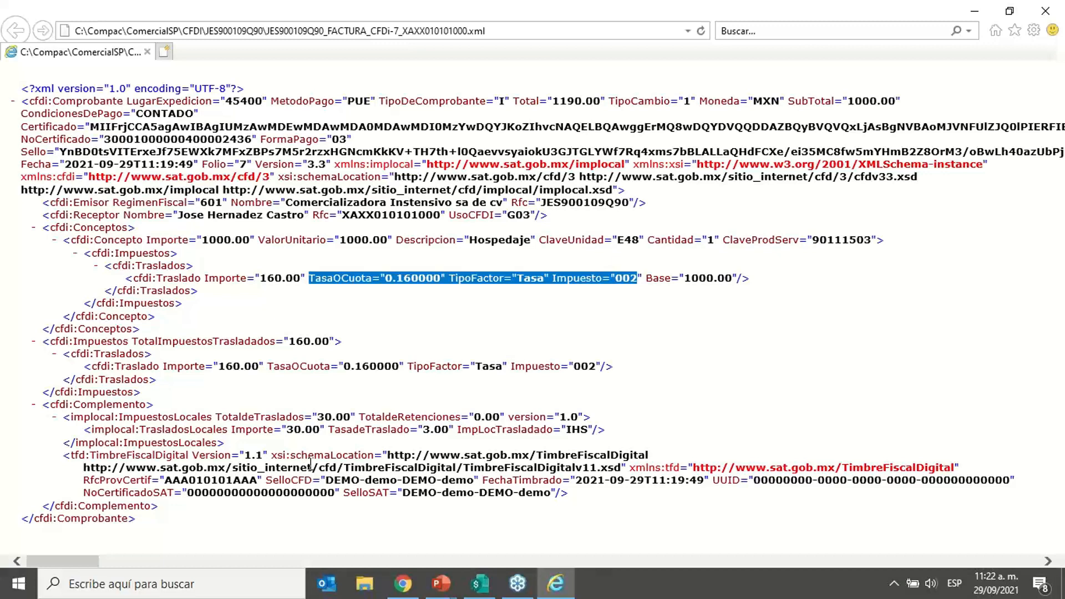
Step: Check the IMP_LOCALES base tax in the tax type options against the invoice XML, and close the XML
left_click(480, 584)
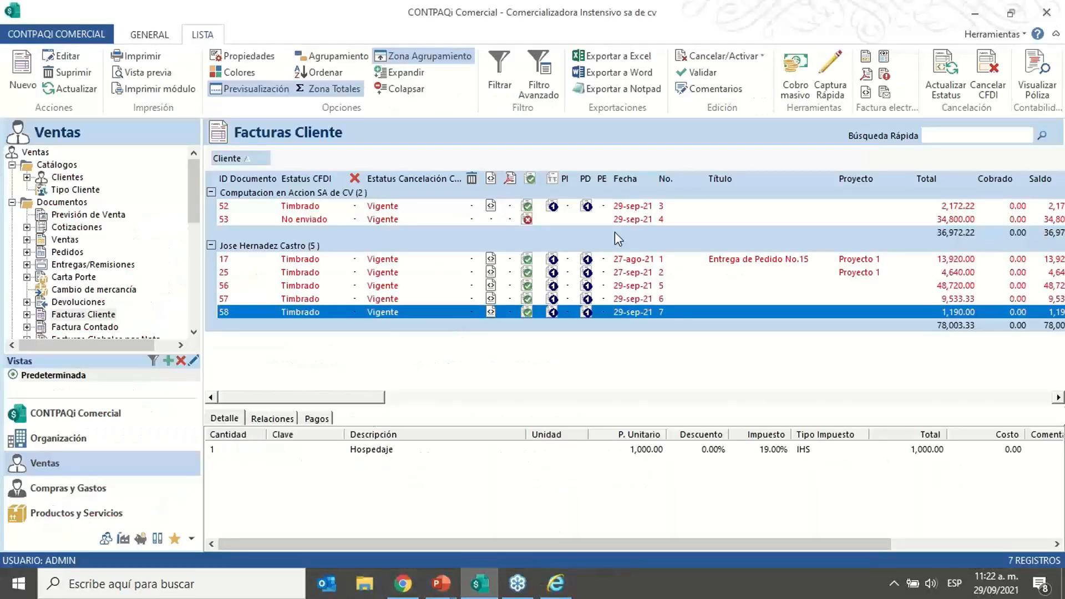
left_click(55, 31)
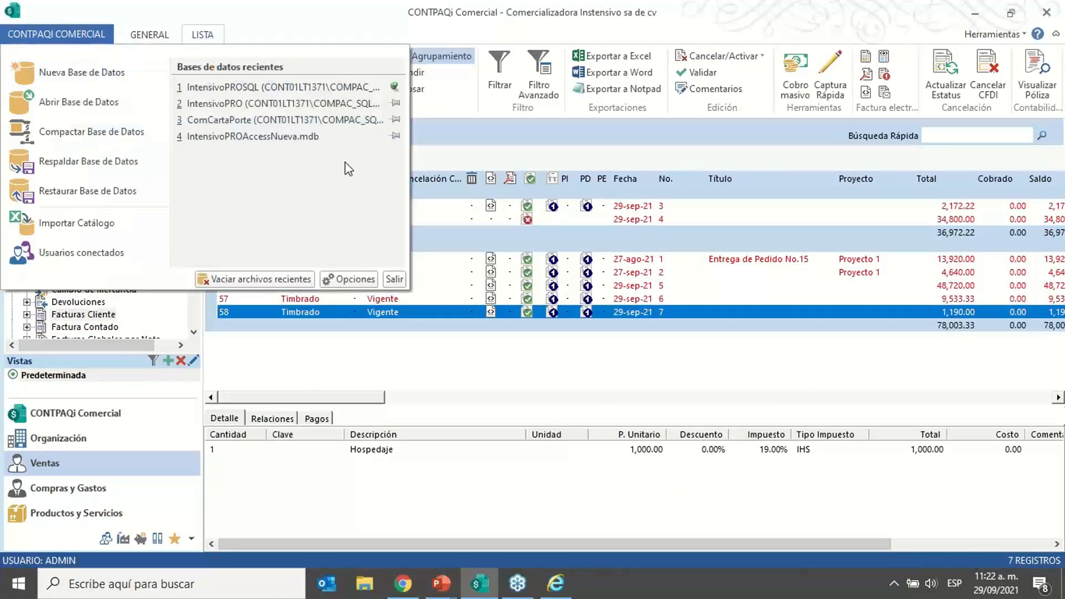
left_click(357, 277)
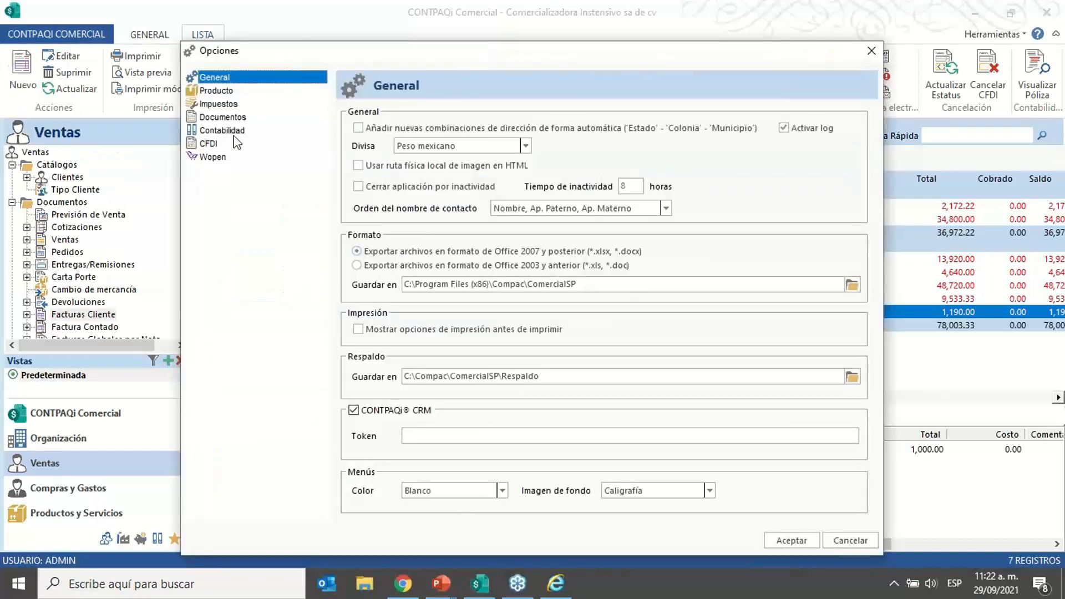
left_click(219, 104)
left_click(408, 201)
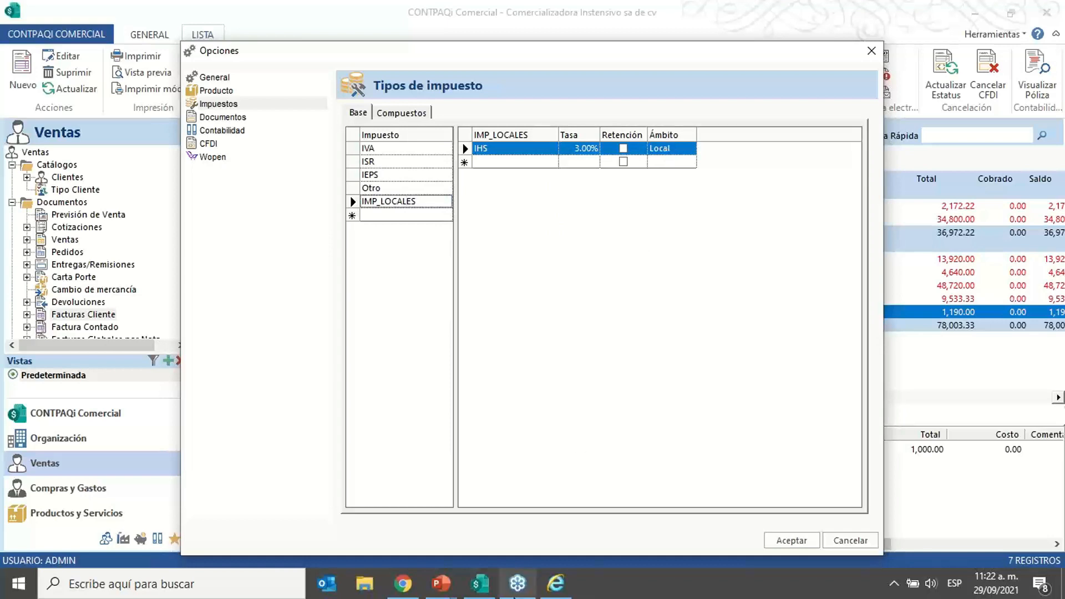
left_click(555, 583)
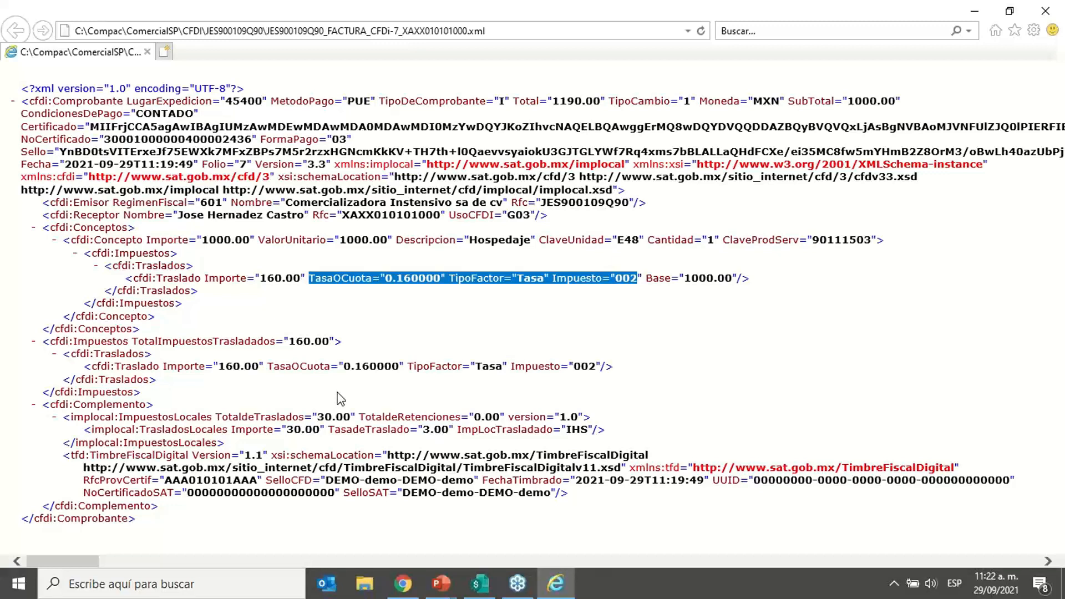
left_click(1046, 11)
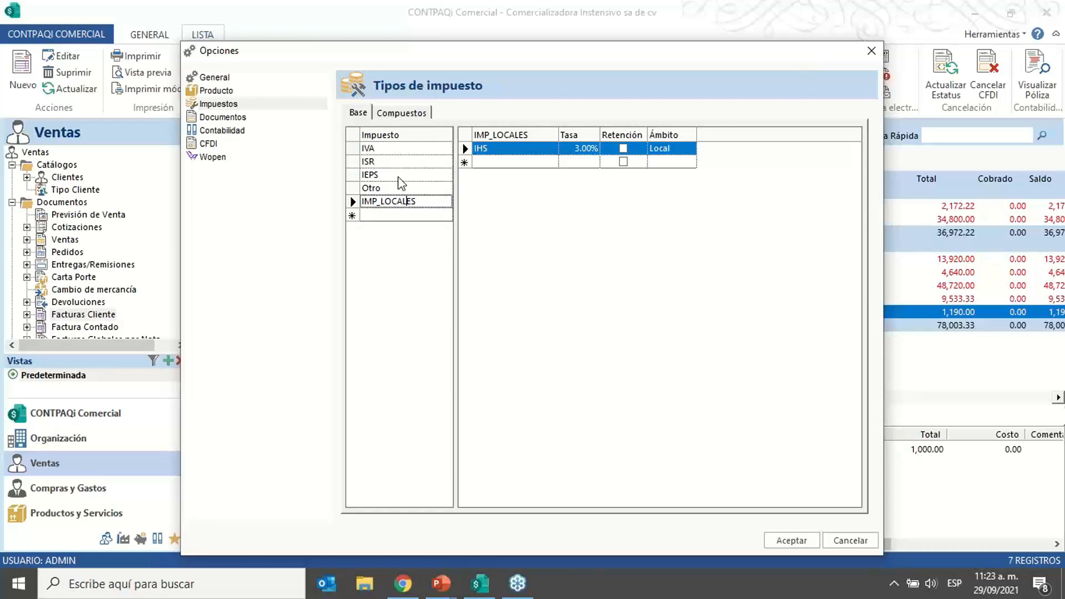
Step: Review the IVA base taxes and the components of the Flete, Honorarios and IHS compound taxes, and close the options
left_click(382, 148)
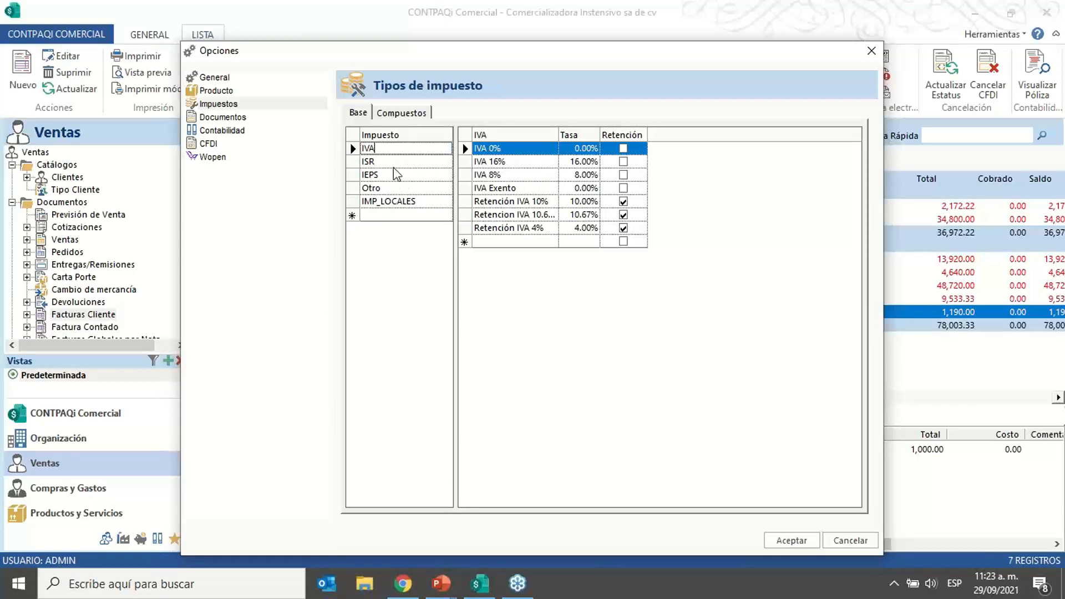
left_click(418, 115)
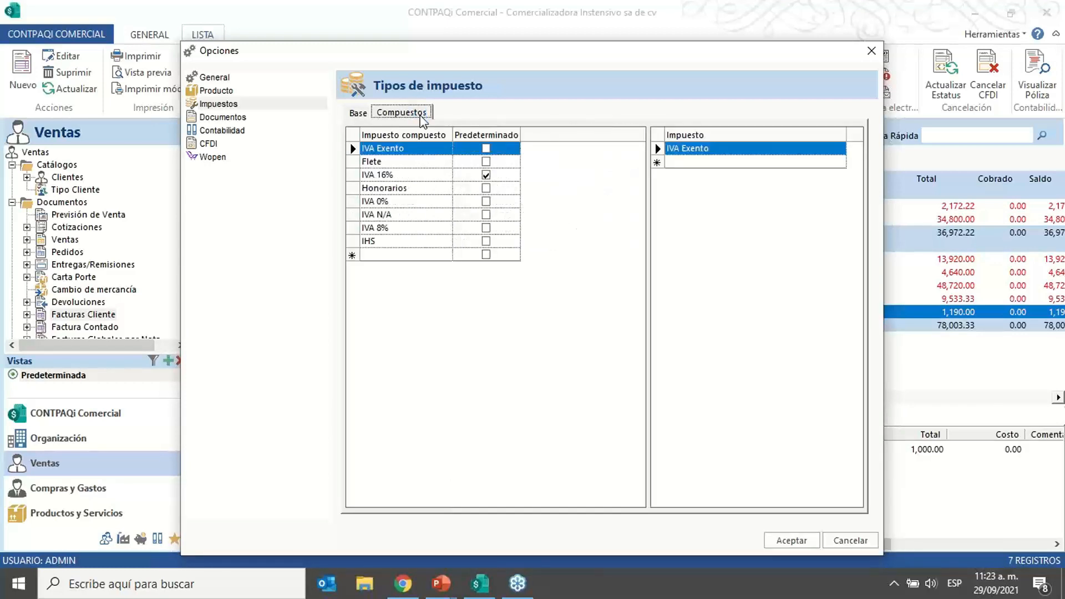
left_click(379, 162)
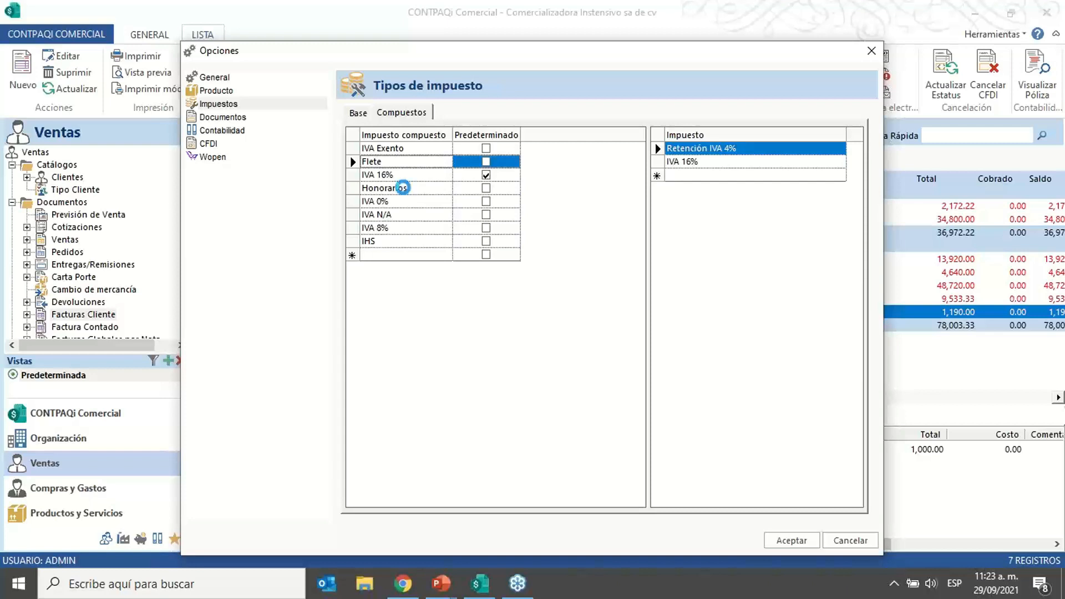
left_click(401, 186)
left_click(393, 161)
left_click(394, 243)
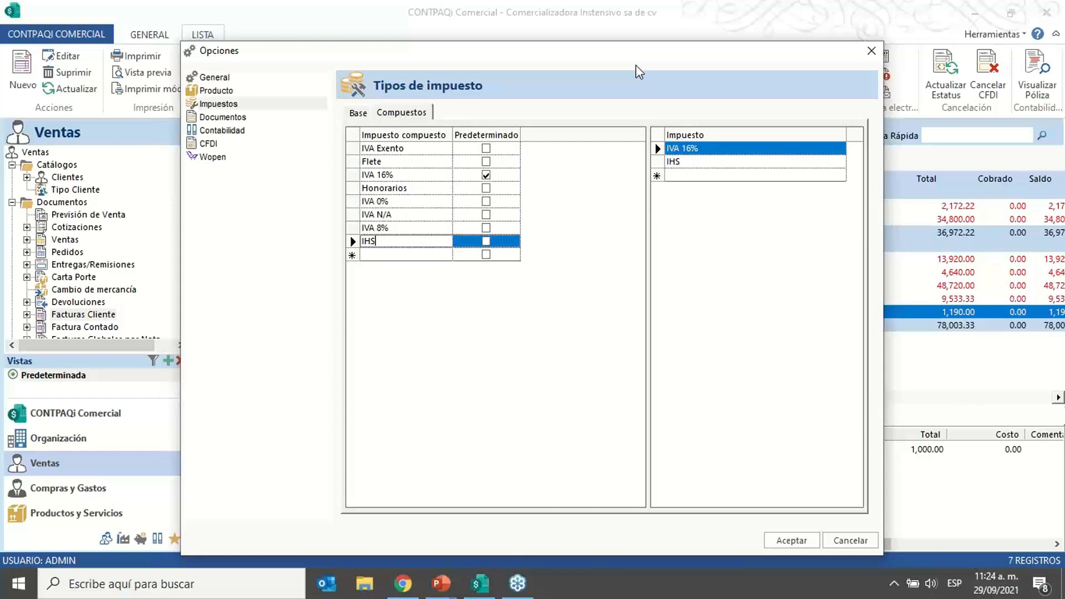
left_click(870, 54)
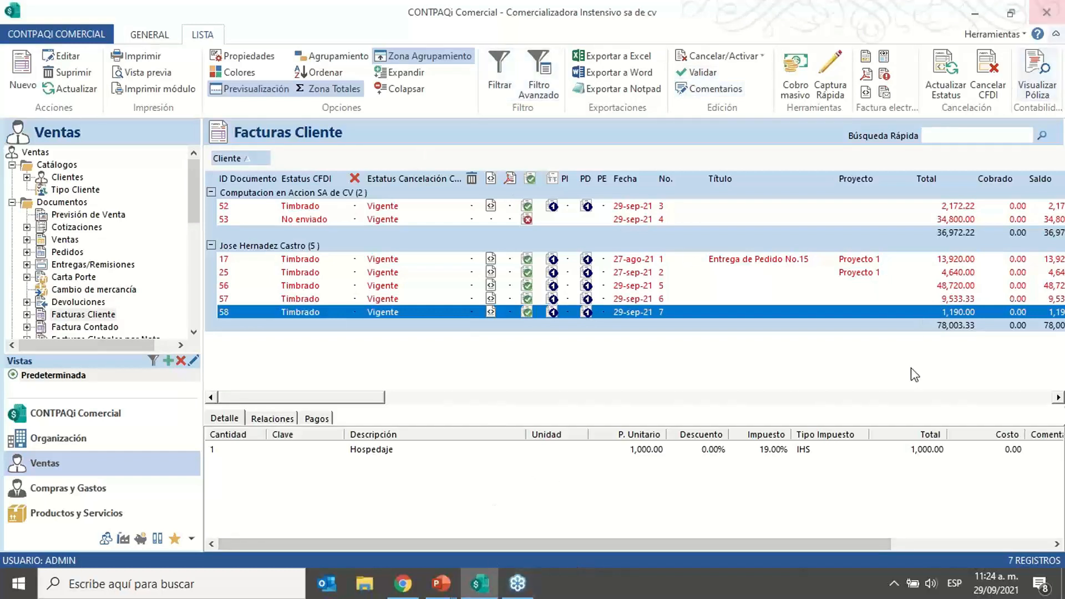
Step: Open the program's tax type options and display the list of compound taxes
left_click(404, 584)
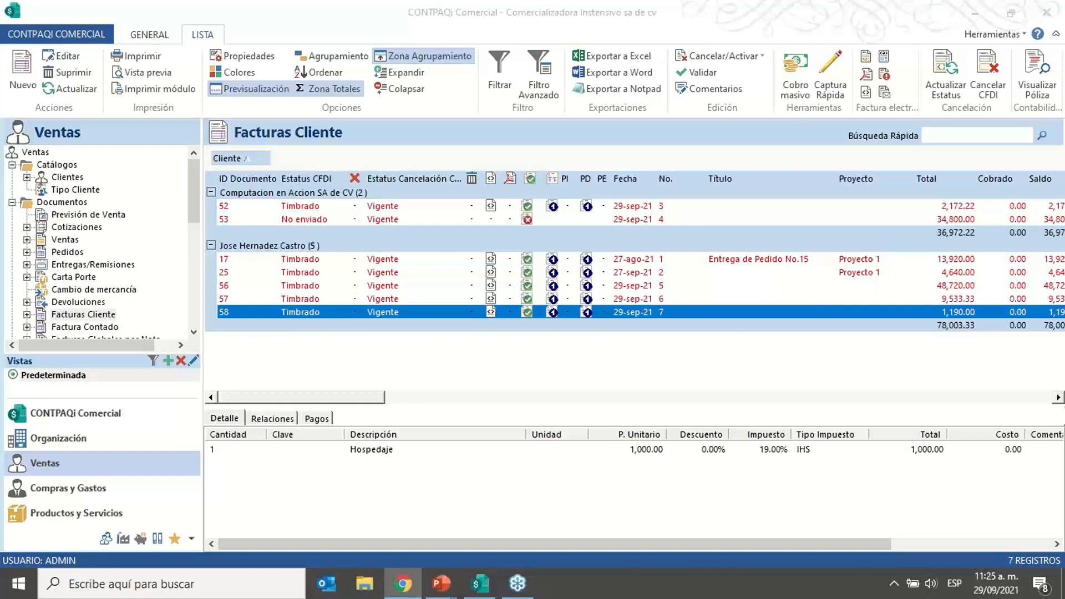
left_click(89, 36)
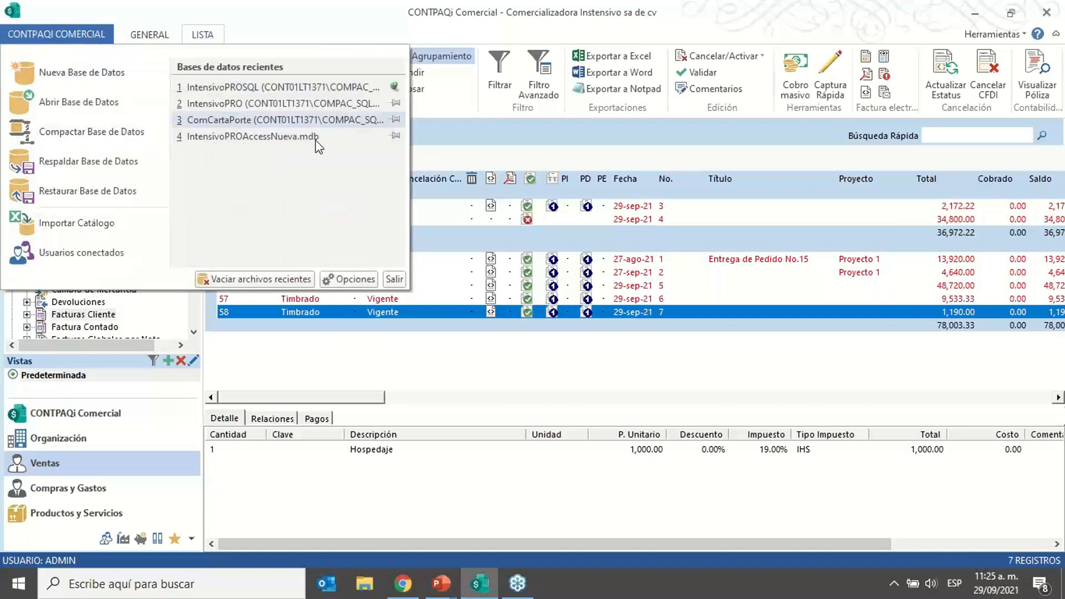
left_click(352, 279)
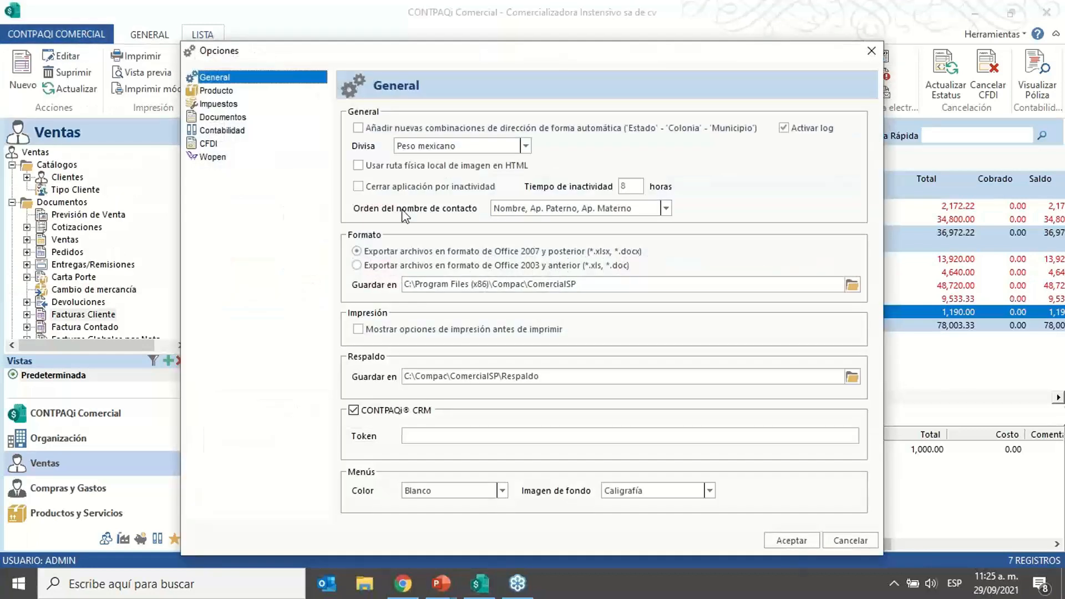
left_click(230, 106)
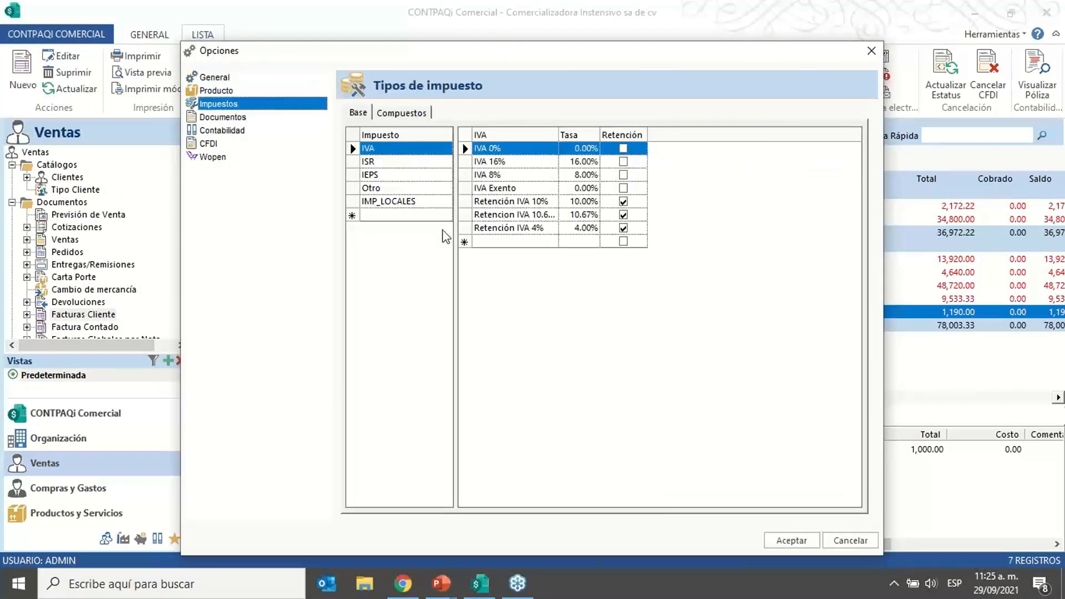
left_click(410, 113)
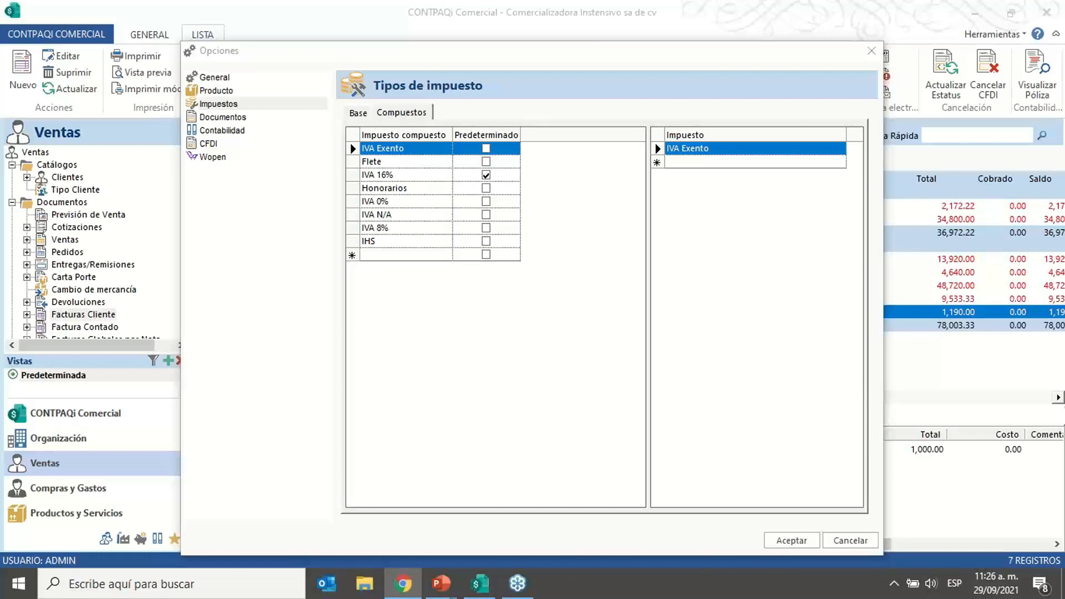
Step: Switch to Chrome and go to page 2 of the CONTPAQi Comercial Start/Pro tutorials list in Mi Gestión
left_click(403, 583)
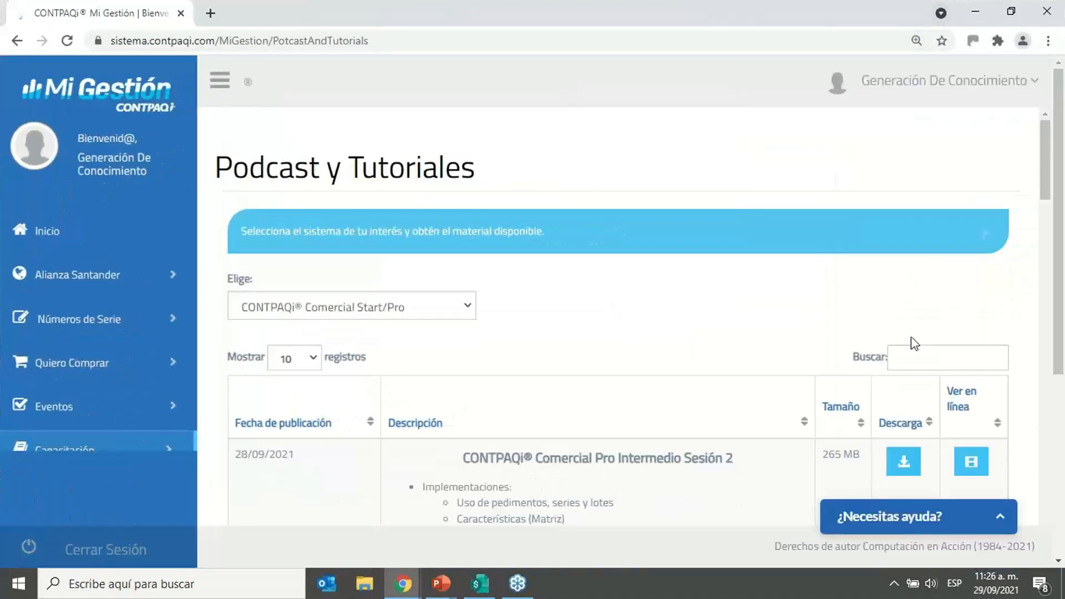
scroll(693, 325, "down", 10)
scroll(698, 318, "down", 10)
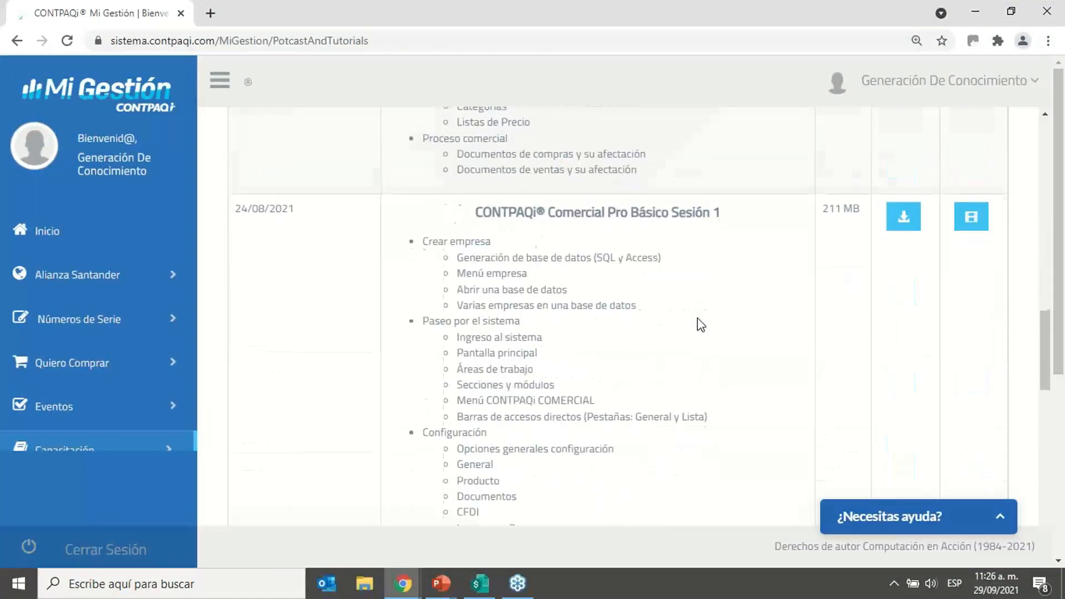
scroll(697, 325, "down", 10)
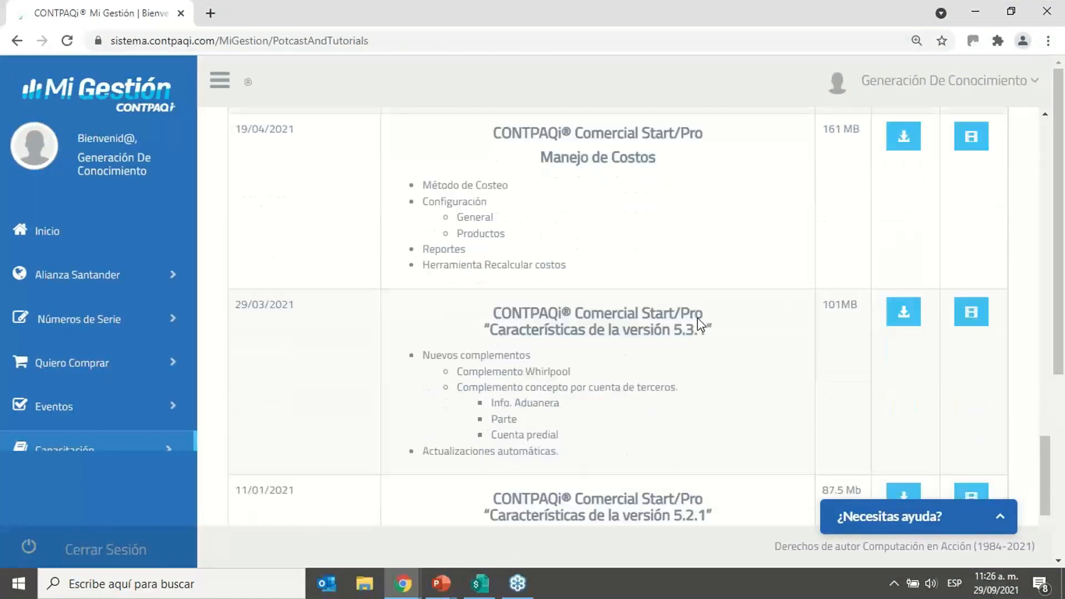
scroll(698, 318, "down", 5)
left_click(803, 489)
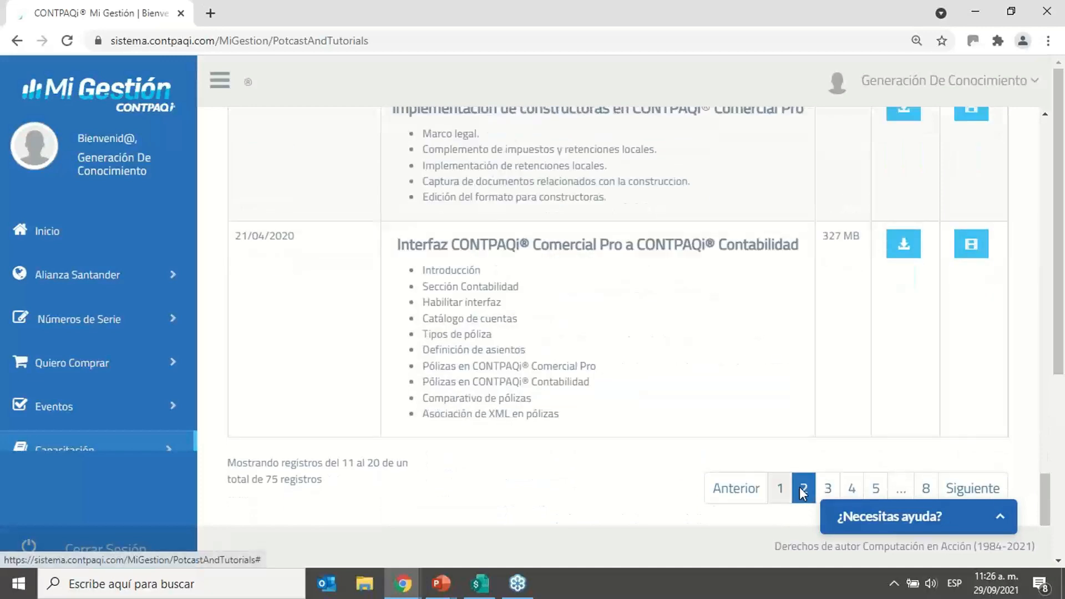
Step: Find the tutorial "Implementación de constructoras en CONTPAQi Comercial Pro" and highlight its title and its local withholdings topic
scroll(615, 354, "up", 1)
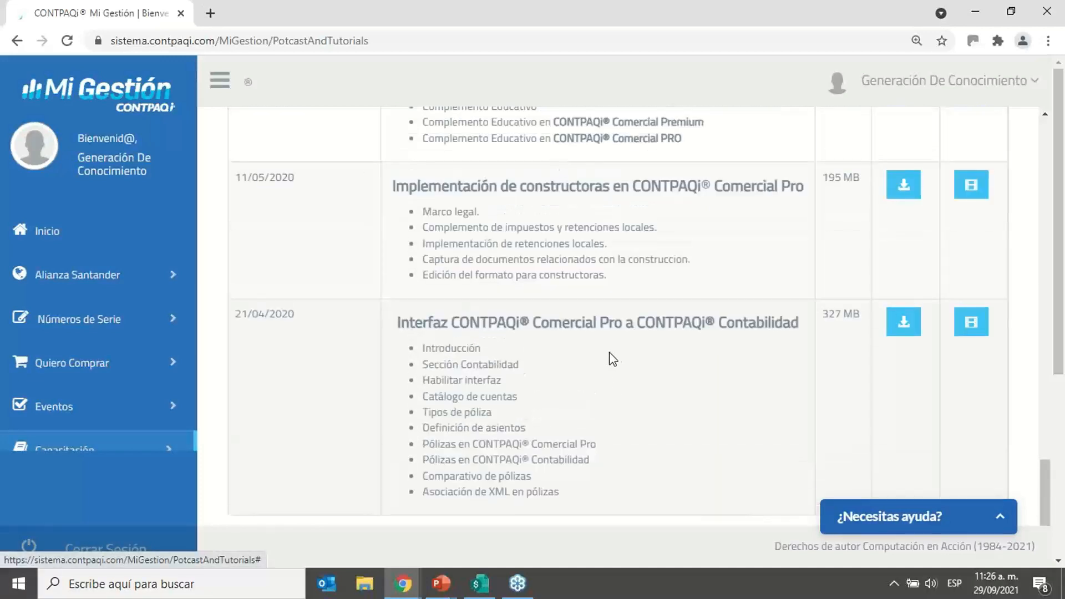
scroll(612, 358, "up", 1)
scroll(614, 304, "up", 1)
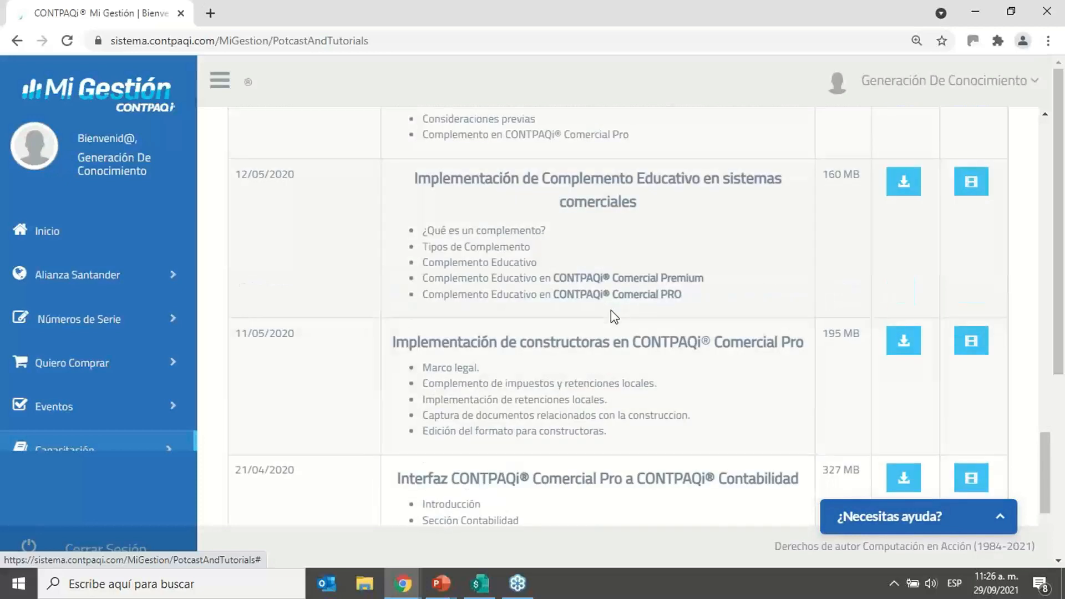
left_click_drag(395, 346, 804, 344)
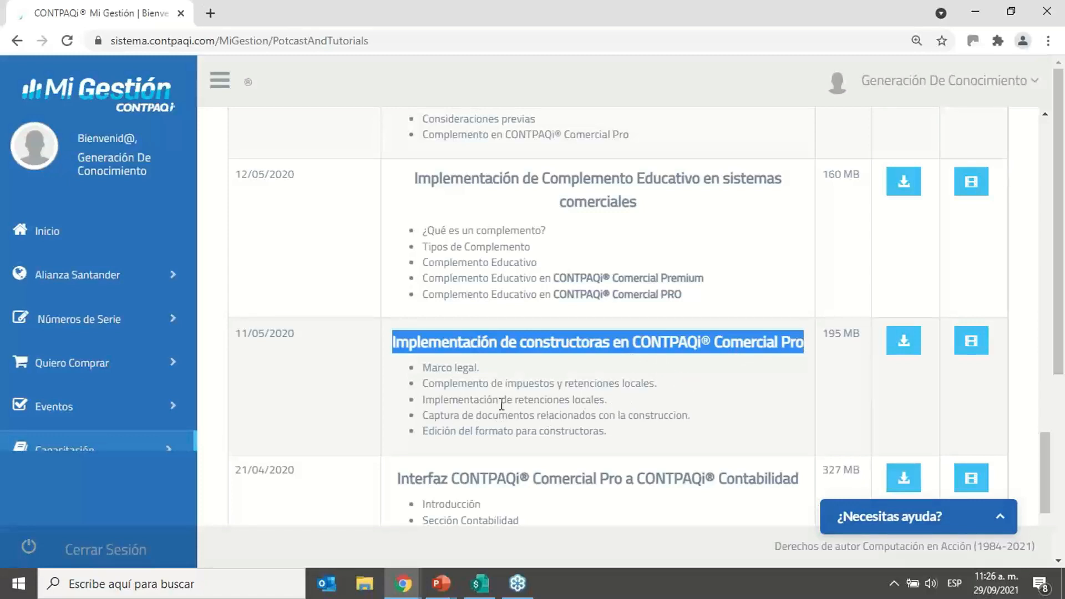
left_click_drag(612, 401, 422, 401)
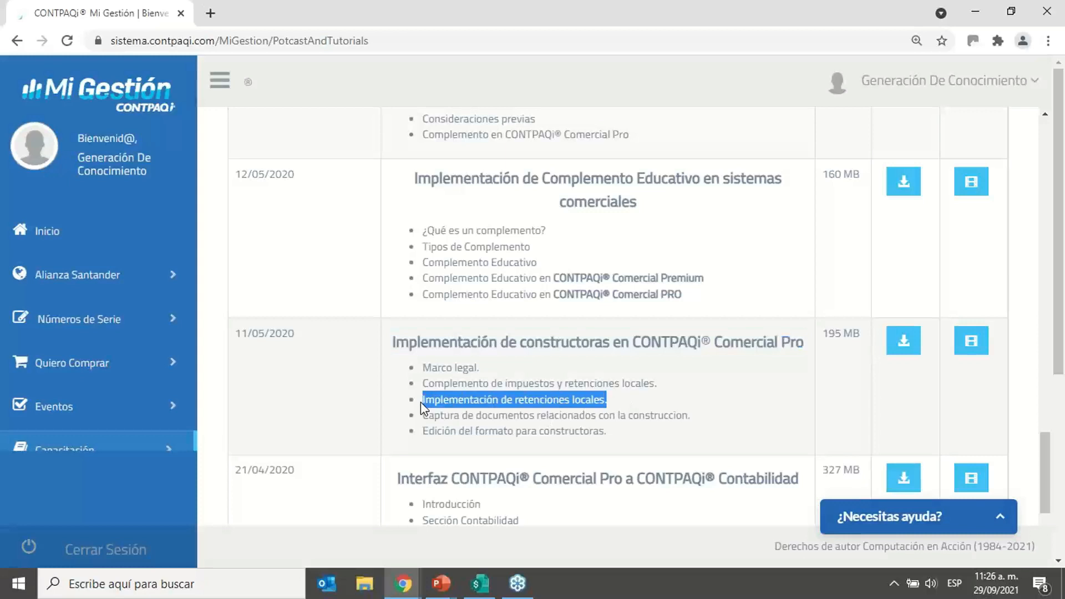
Step: Look through the remaining tutorials on page 2 and go to page 3 of the list
scroll(521, 385, "up", 1)
scroll(521, 385, "up", 3)
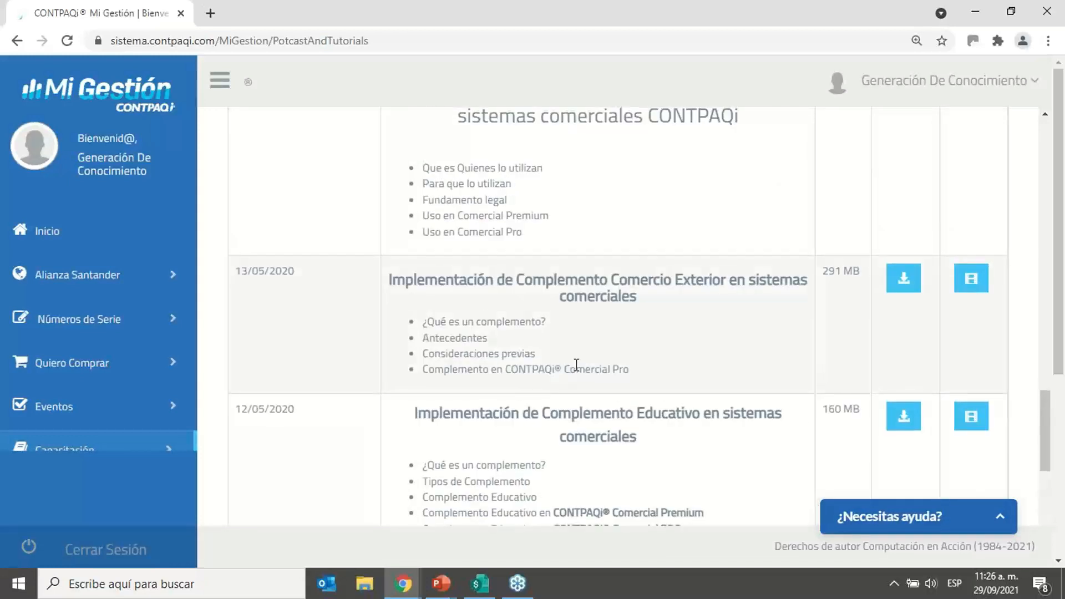
scroll(574, 367, "up", 1)
scroll(577, 368, "up", 8)
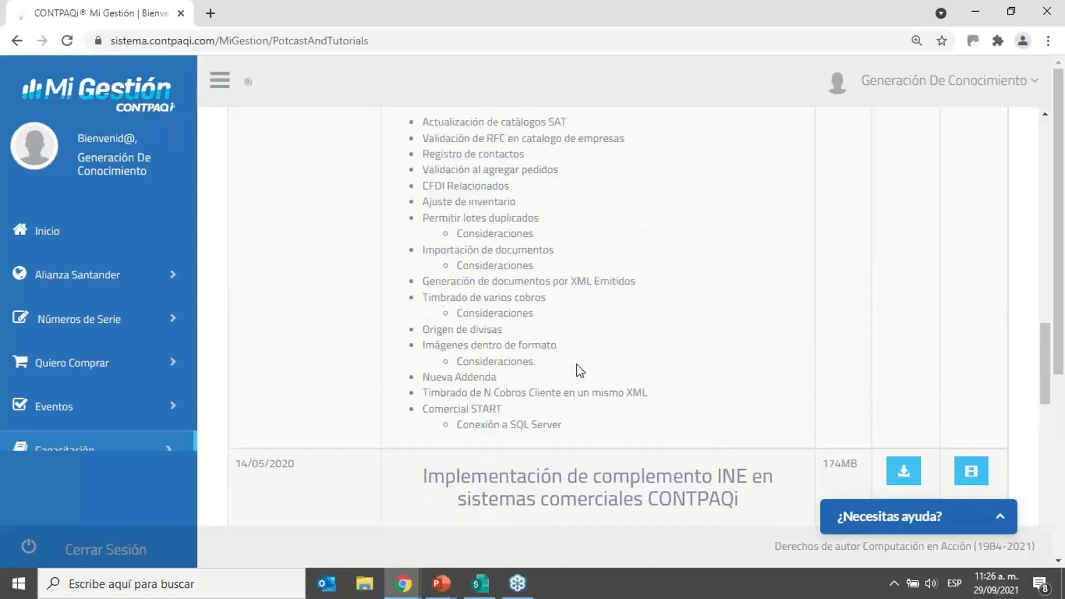
scroll(580, 371, "up", 10)
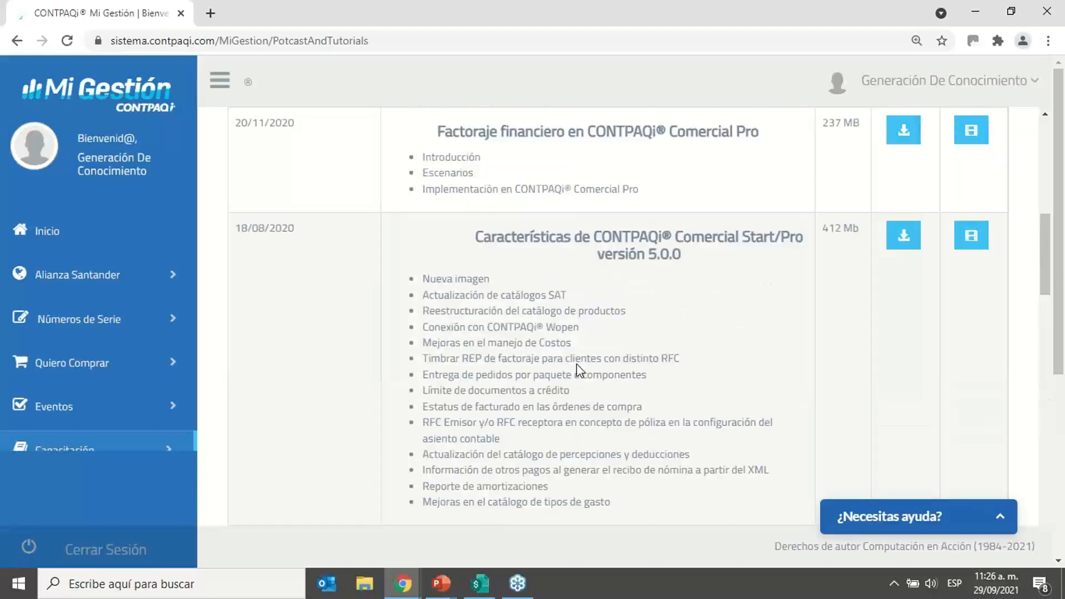
scroll(579, 369, "up", 4)
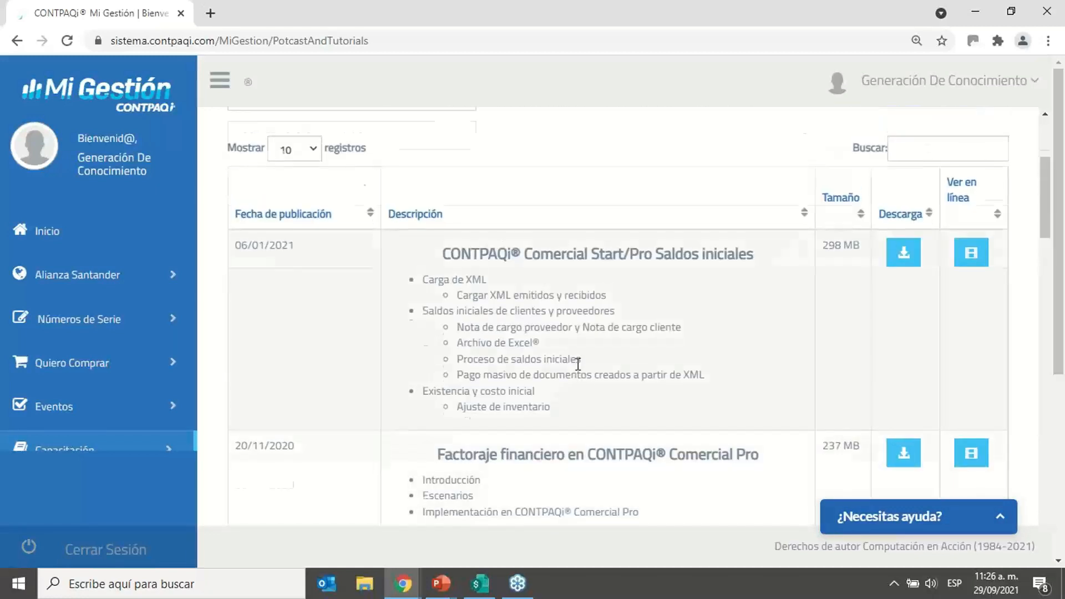
scroll(588, 367, "down", 5)
scroll(684, 380, "down", 20)
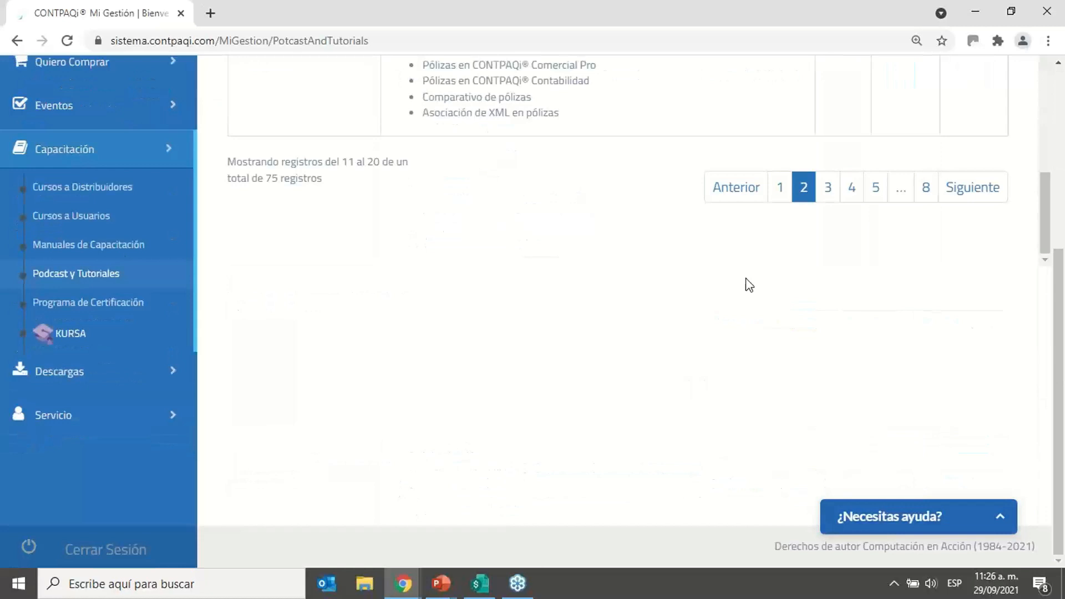
left_click(827, 189)
Step: Examine the tutorials on page 3 of the list for sessions that cover tax configuration
scroll(555, 261, "up", 5)
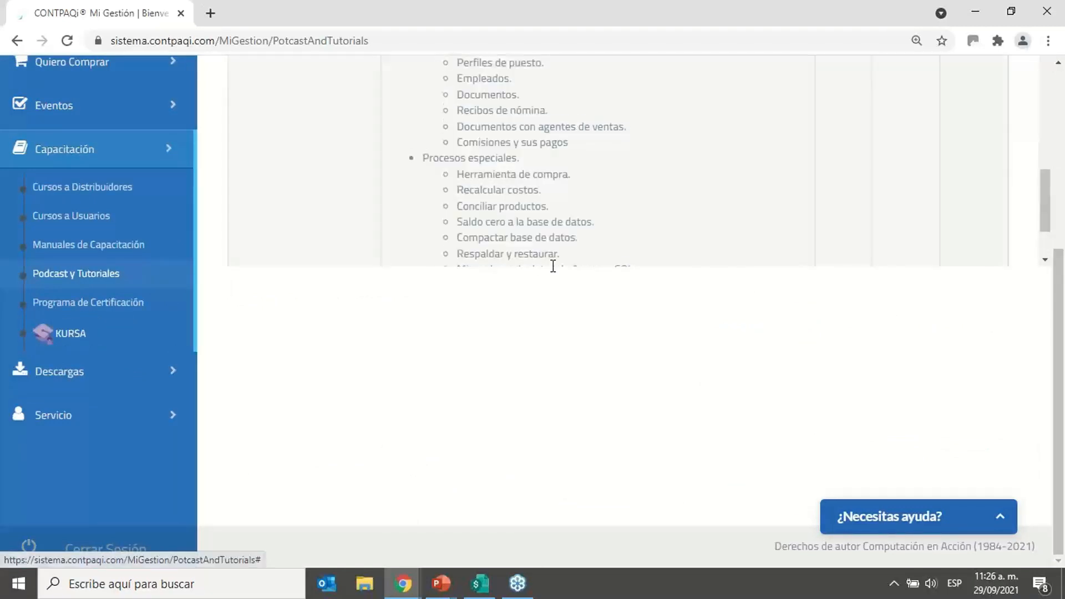
left_click_drag(1061, 297, 1063, 135)
scroll(579, 276, "up", 15)
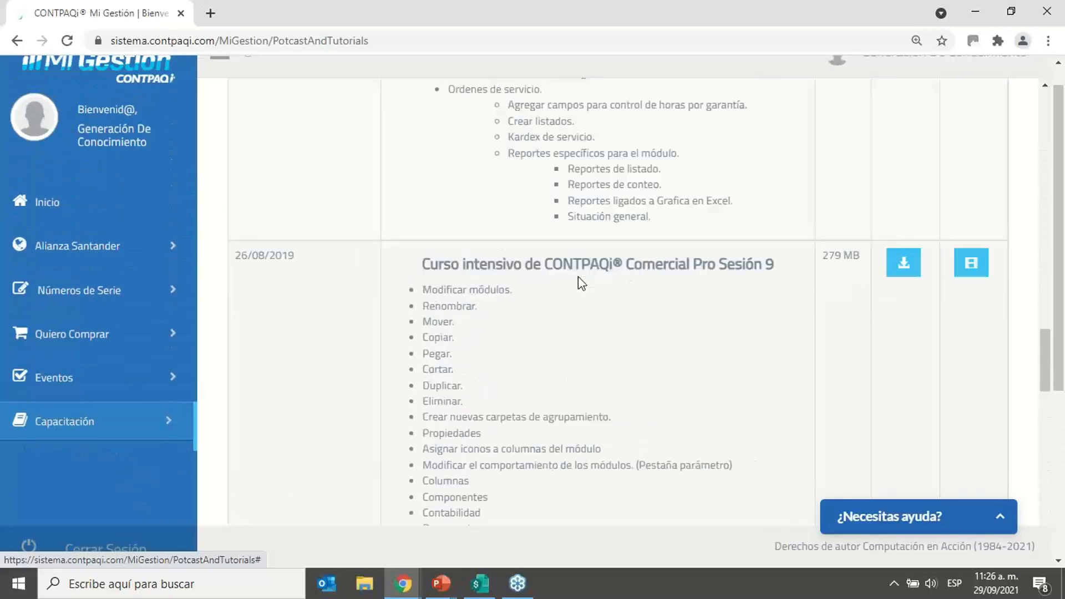
scroll(578, 277, "up", 9)
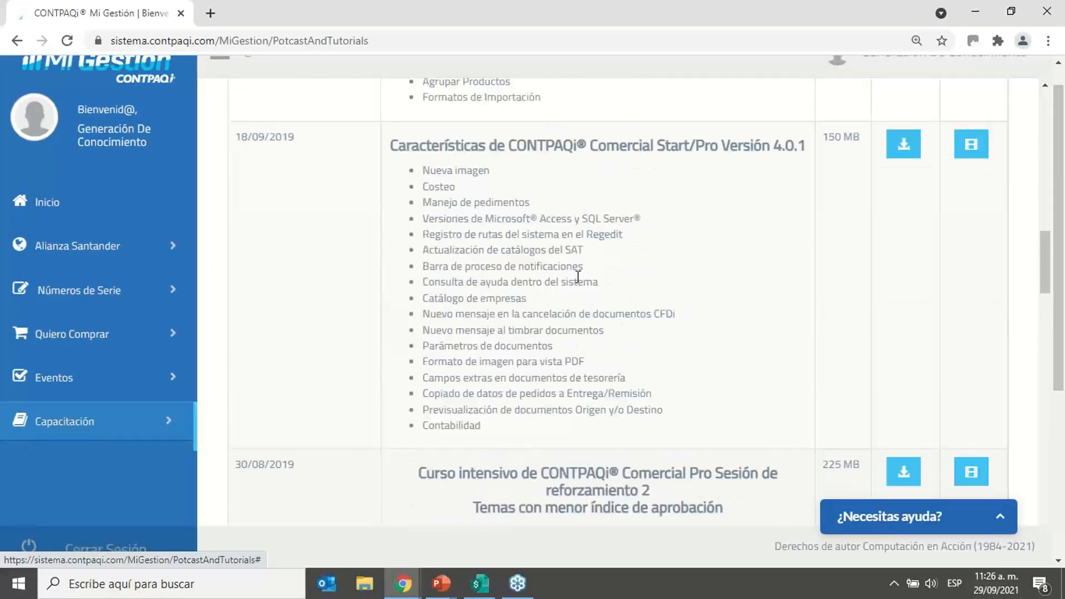
scroll(578, 276, "up", 10)
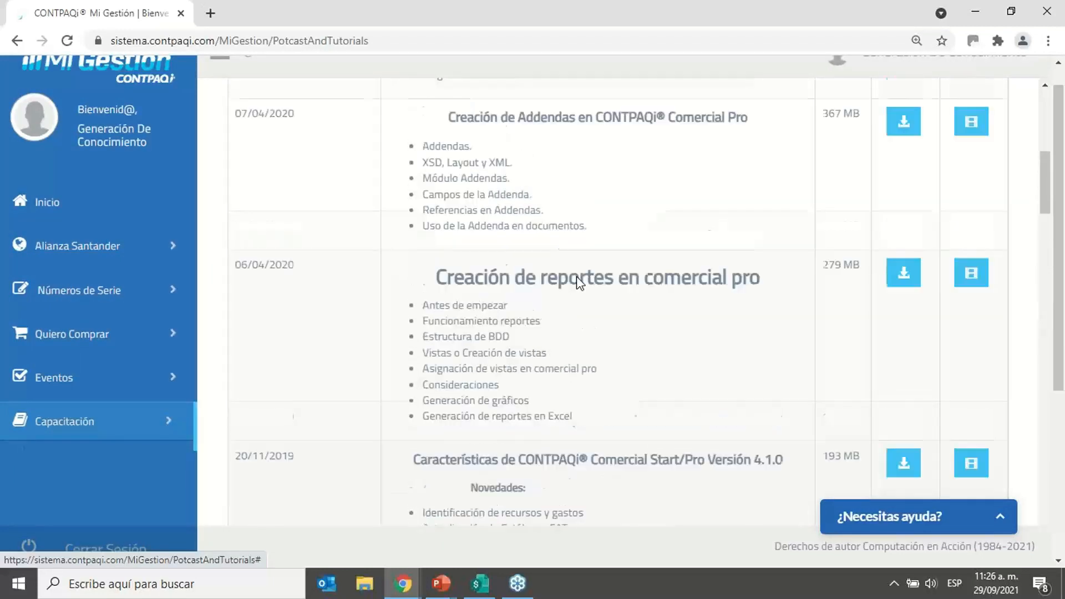
scroll(579, 283, "up", 1)
scroll(577, 278, "up", 5)
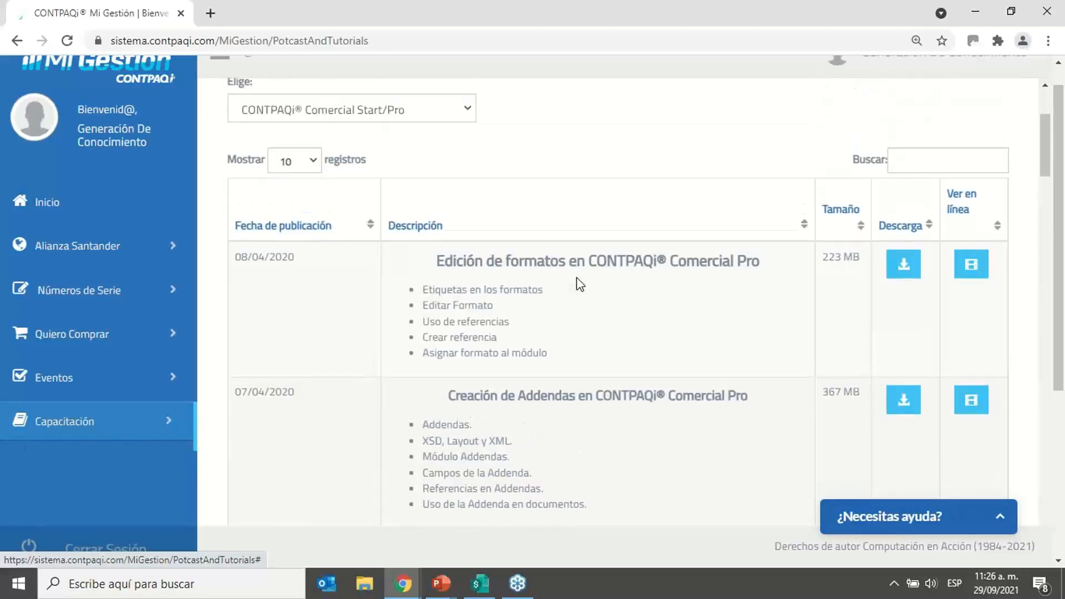
scroll(661, 311, "down", 15)
scroll(876, 345, "down", 4)
left_click_drag(1060, 340, 1062, 542)
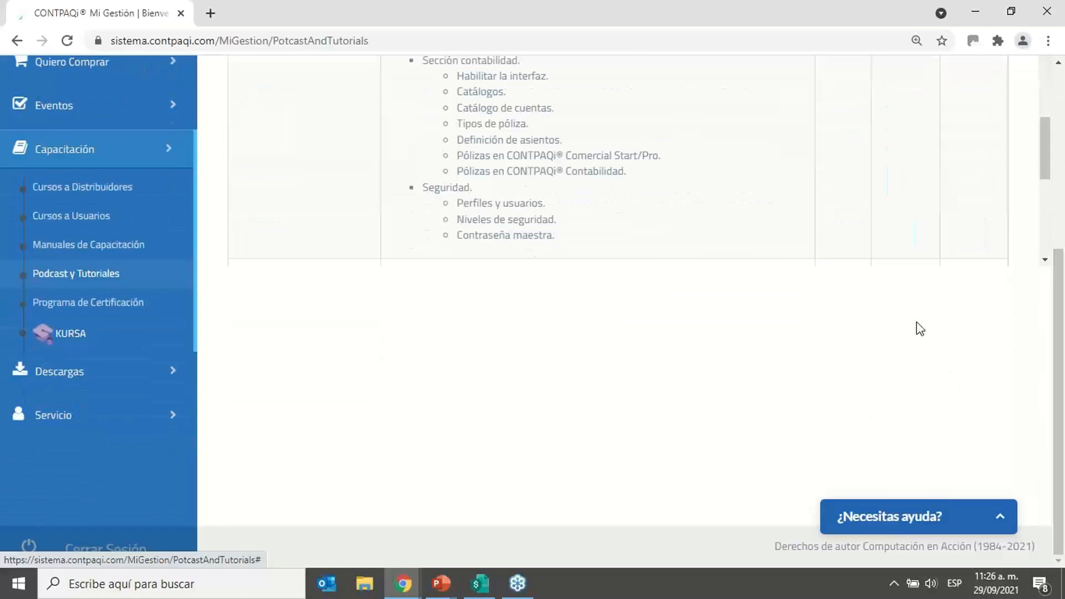
scroll(893, 201, "down", 5)
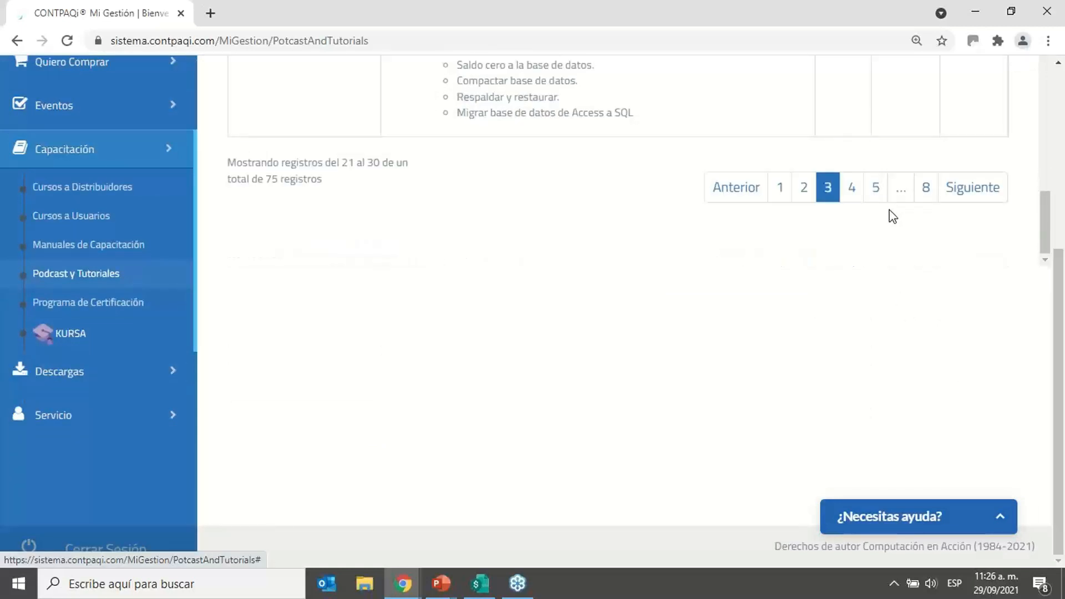
Step: Go to page 4 and highlight the "Configuración de impuestos en CONTPAQi Comercial Pro" title and its withholding, non-IVA and local tax topics
left_click(852, 191)
scroll(693, 250, "up", 3)
left_click_drag(1059, 303, 1060, 194)
left_click_drag(1046, 376, 1047, 345)
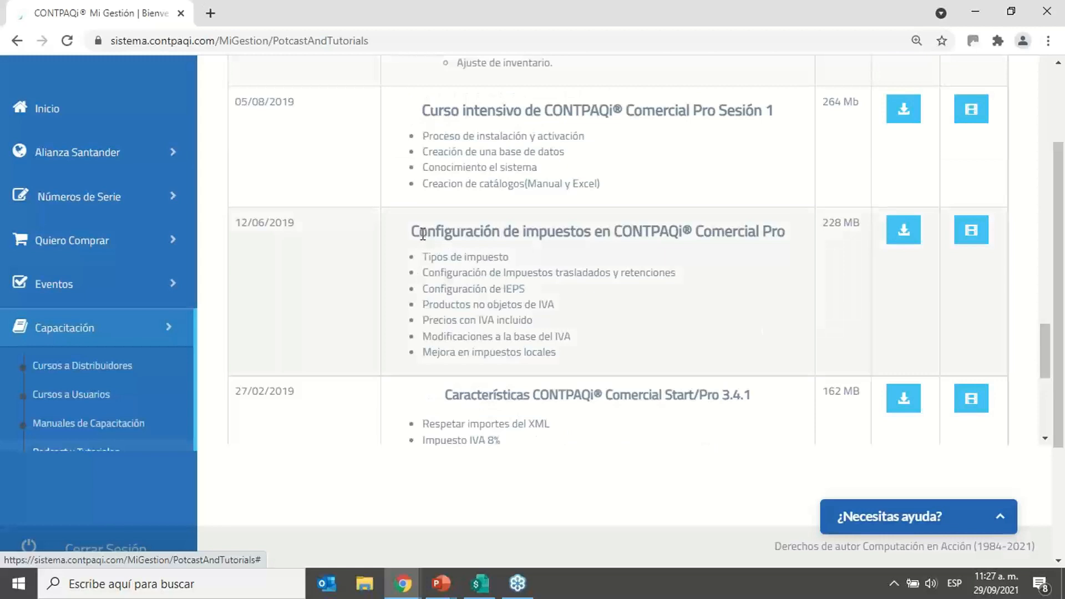
left_click_drag(422, 234, 706, 276)
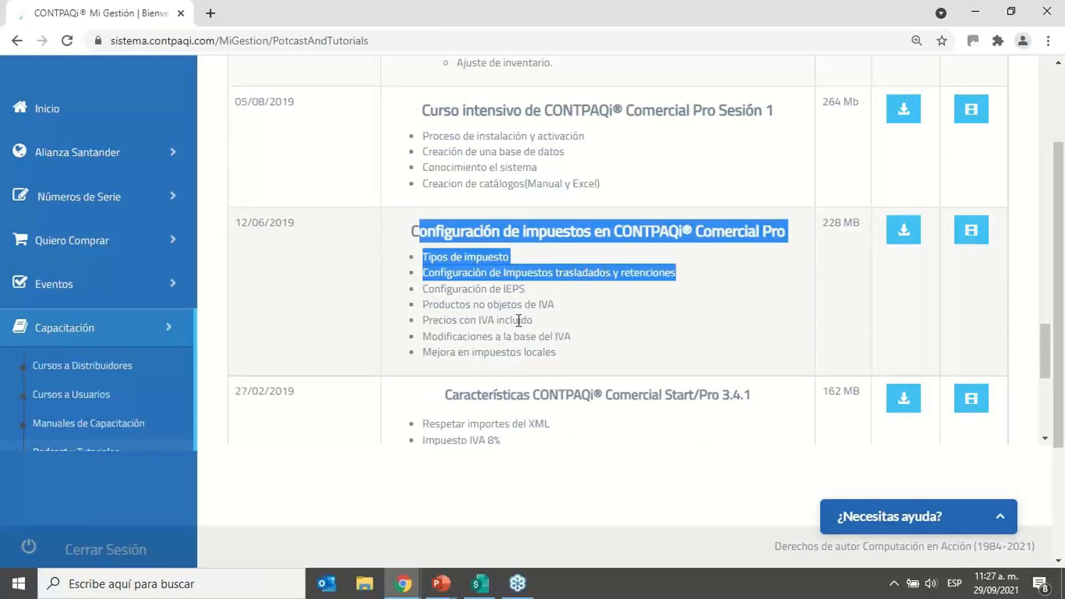
left_click_drag(566, 308, 493, 305)
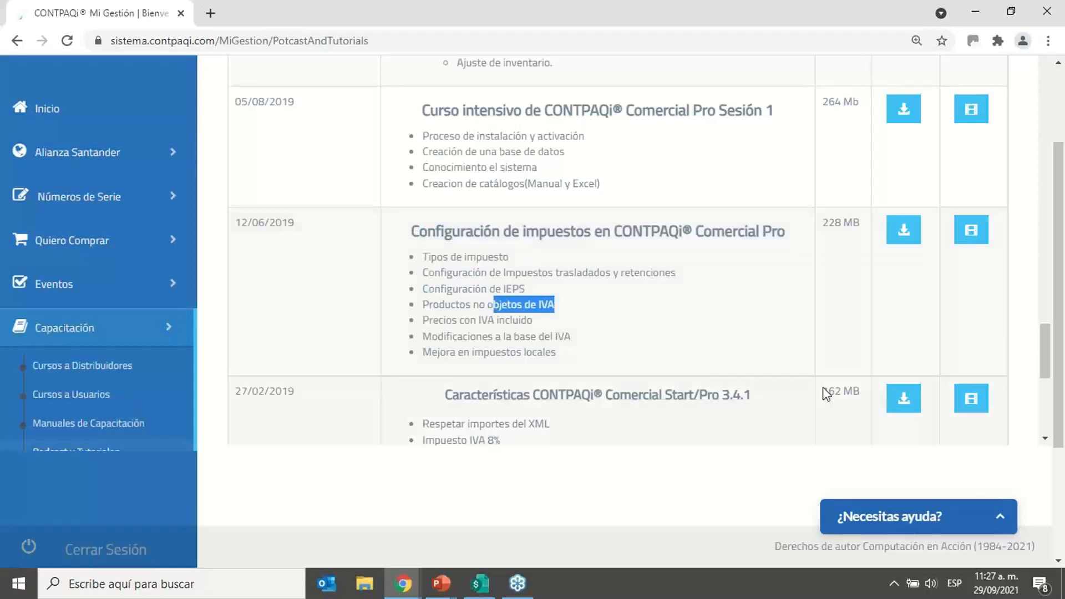
left_click_drag(559, 353, 489, 352)
Step: Find "Curso intensivo de CONTPAQi Comercial Pro Sesión 5" on the same page and highlight its Constructoras topic
left_click_drag(1060, 360, 1064, 283)
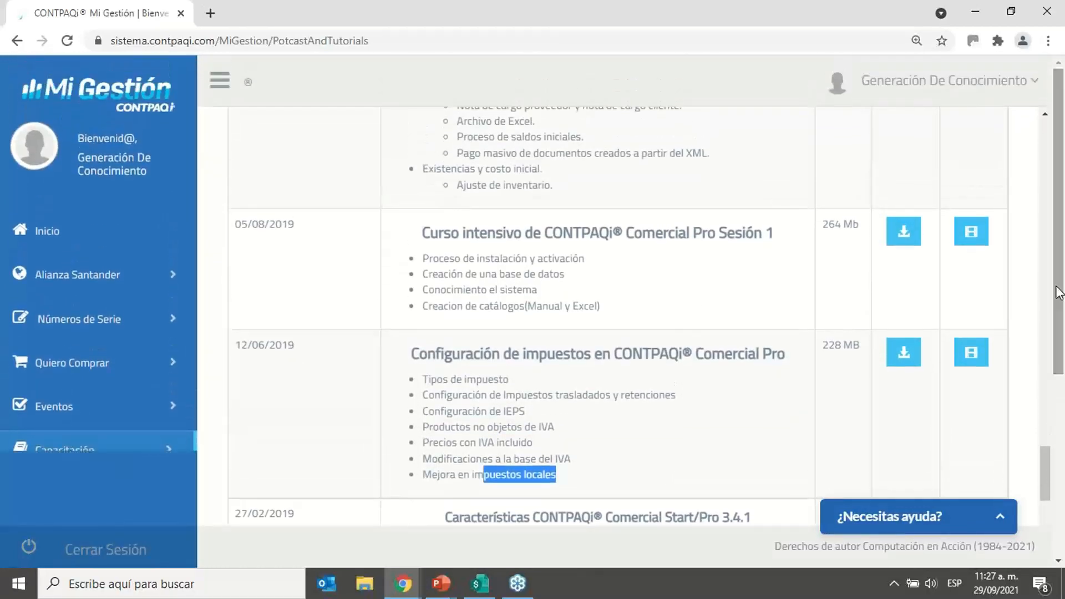
left_click_drag(1042, 461, 1059, 274)
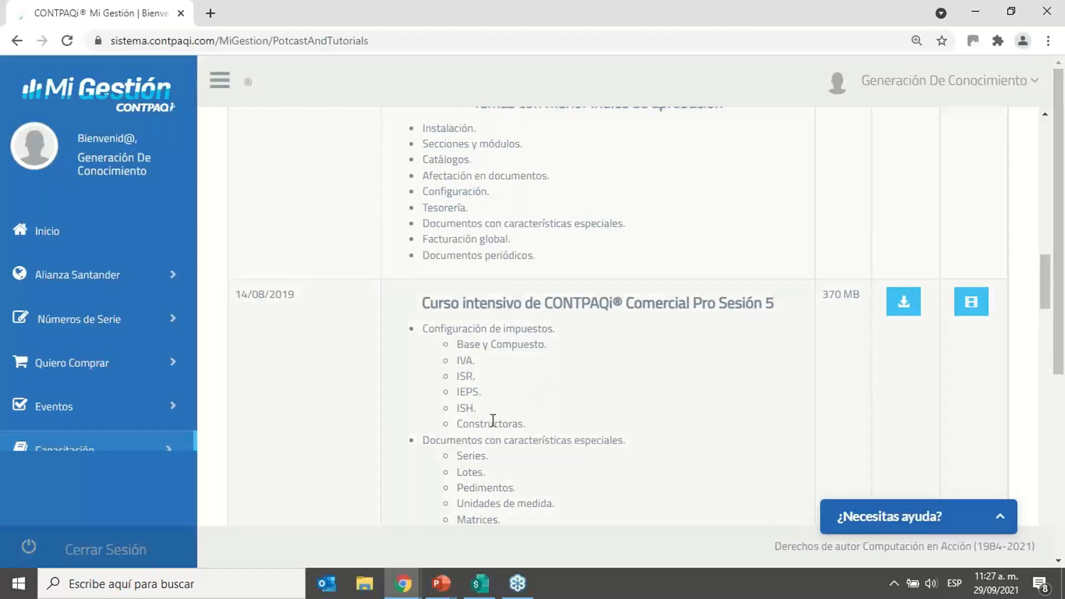
left_click_drag(465, 421, 543, 423)
scroll(499, 399, "up", 5)
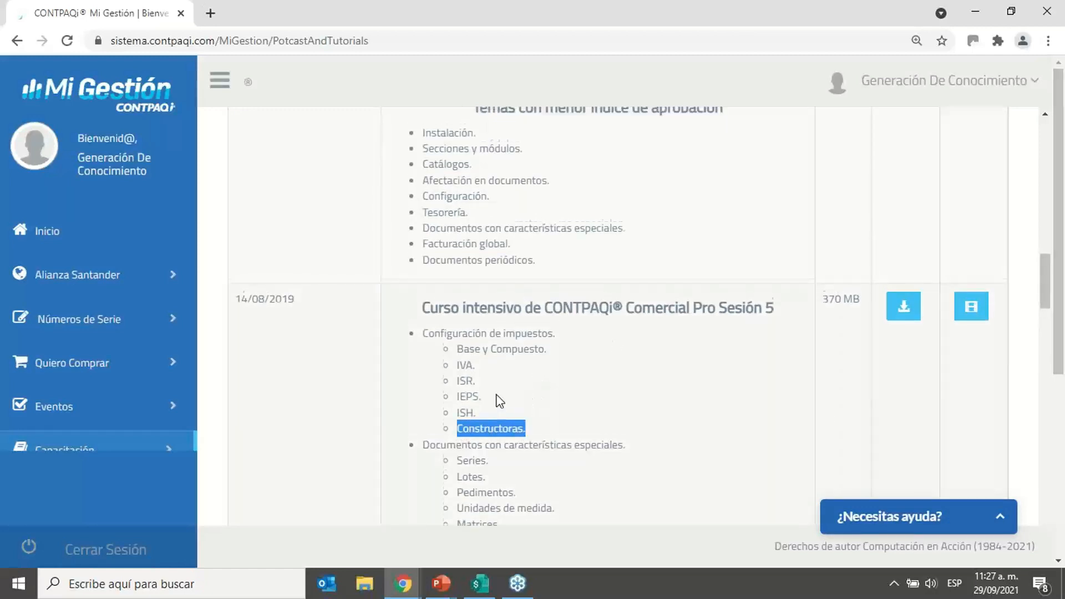
Step: Return to the start of the tutorials page and open contenidos.contpaqi.com in a new browser tab
scroll(504, 405, "up", 10)
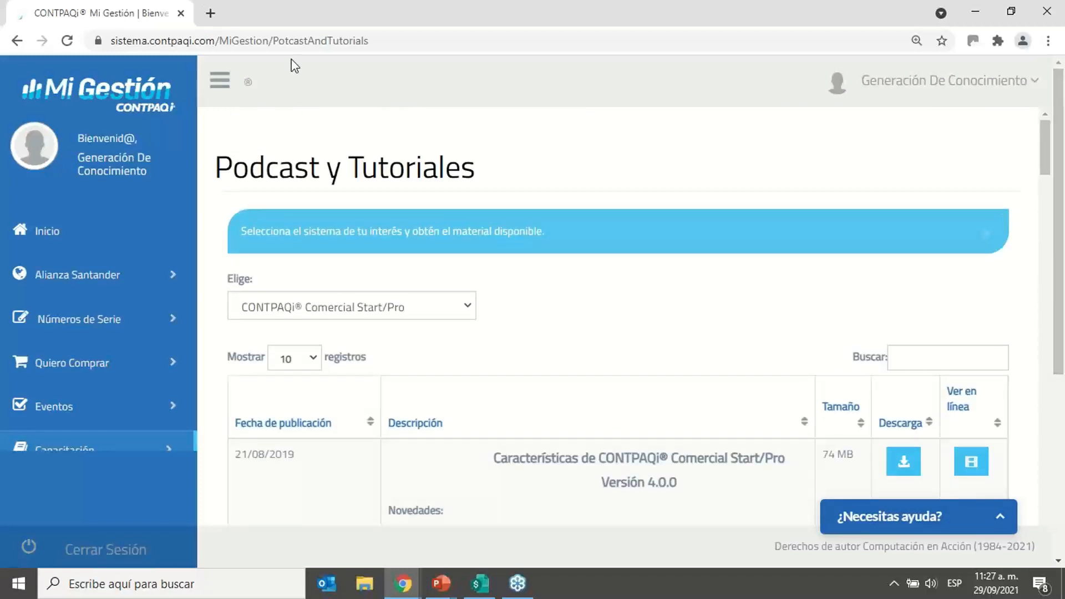
left_click(213, 13)
left_click(341, 43)
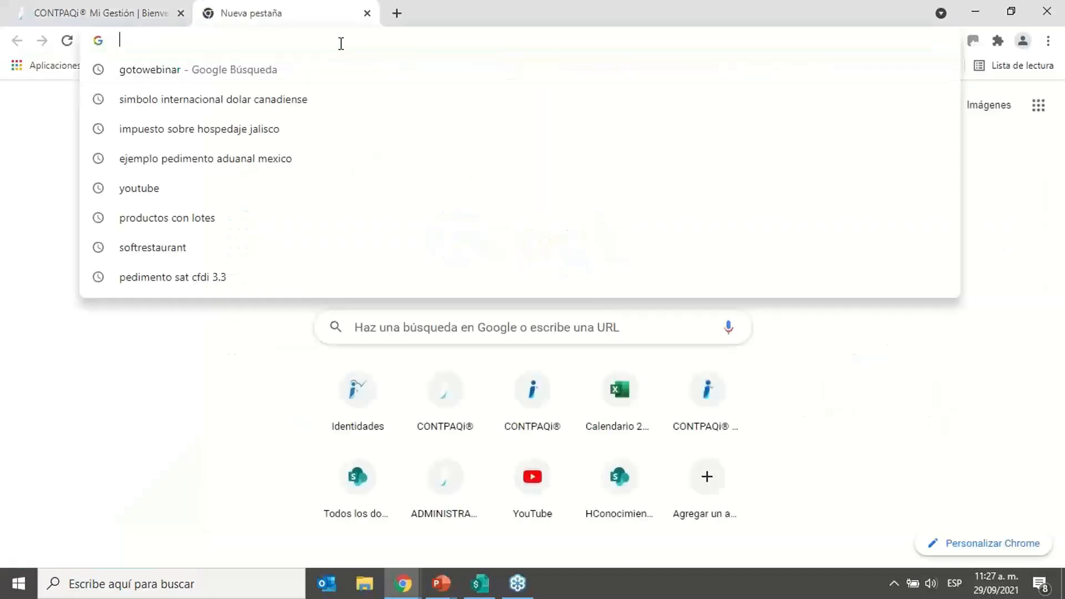
type("contenidos.contpaqi.com")
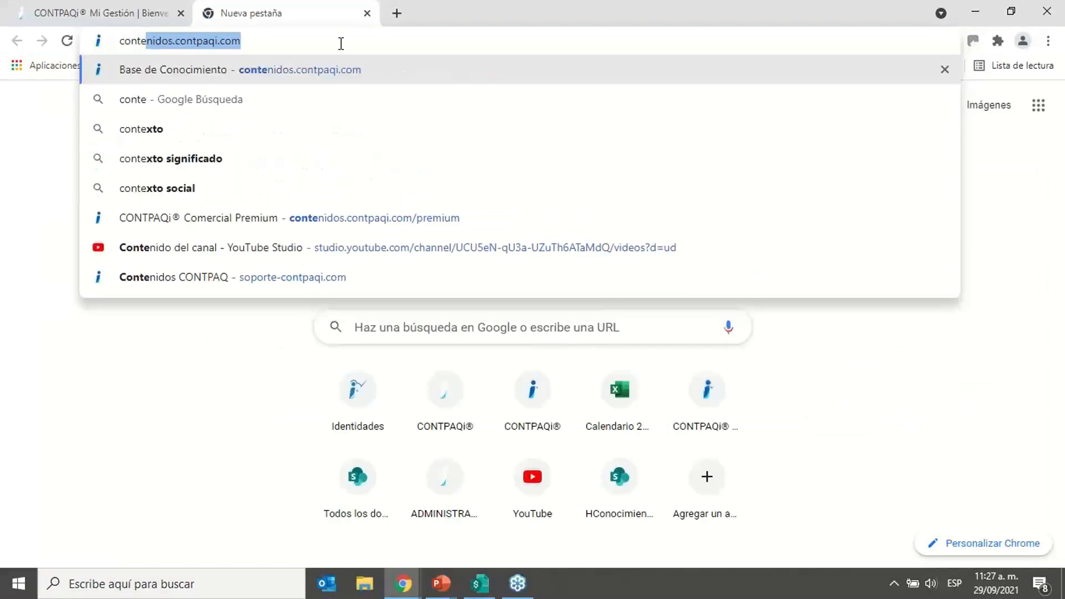
key("Return")
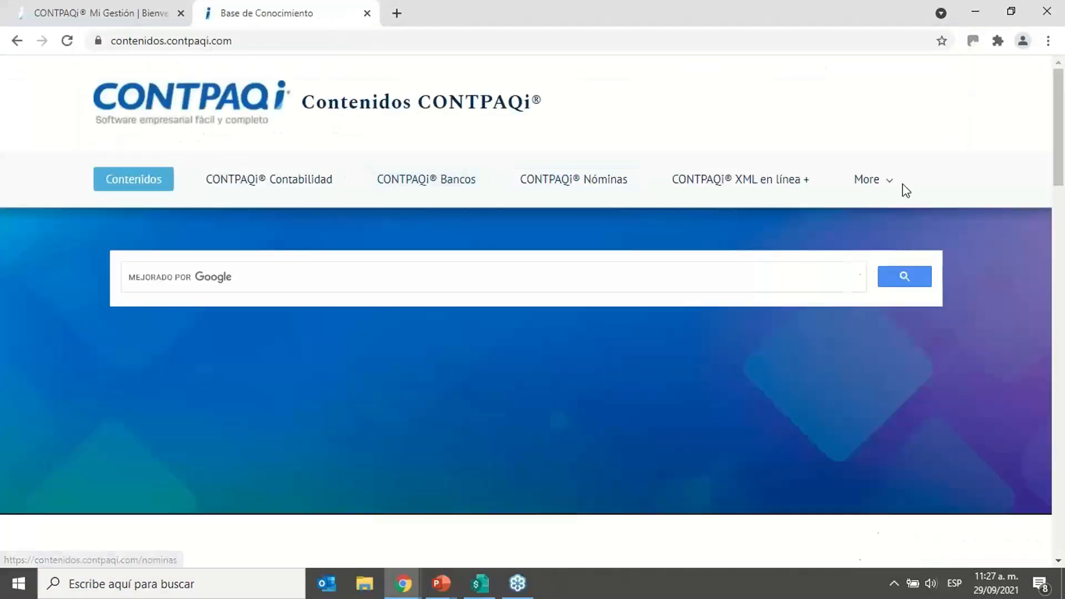
Step: Open the CONTPAQi Comercial Pro contents page and show its Casos Prácticos list
mouse_move(893, 186)
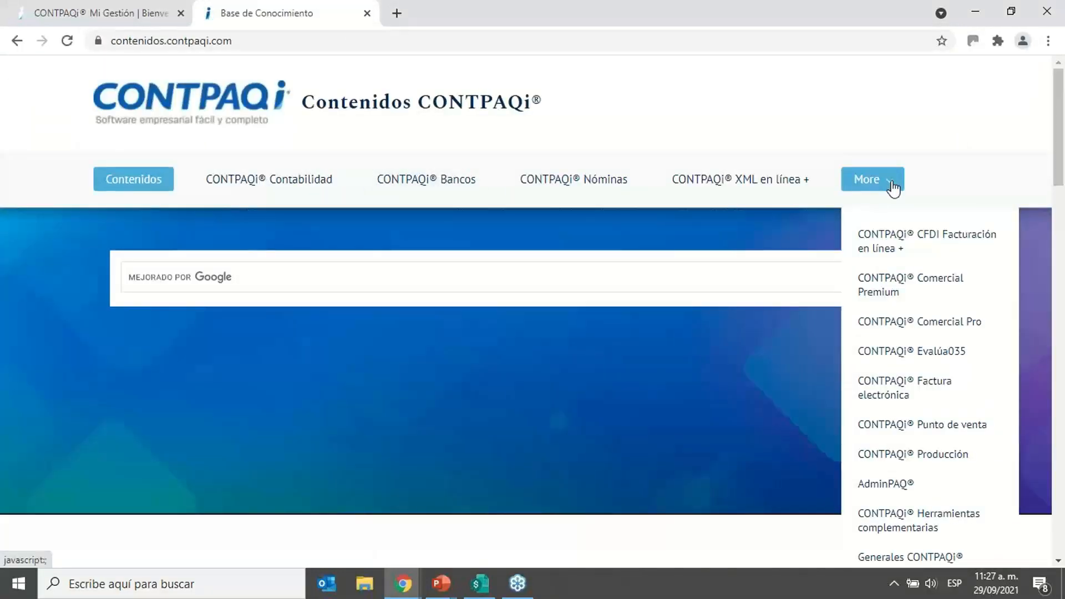
left_click(913, 322)
scroll(557, 335, "down", 3)
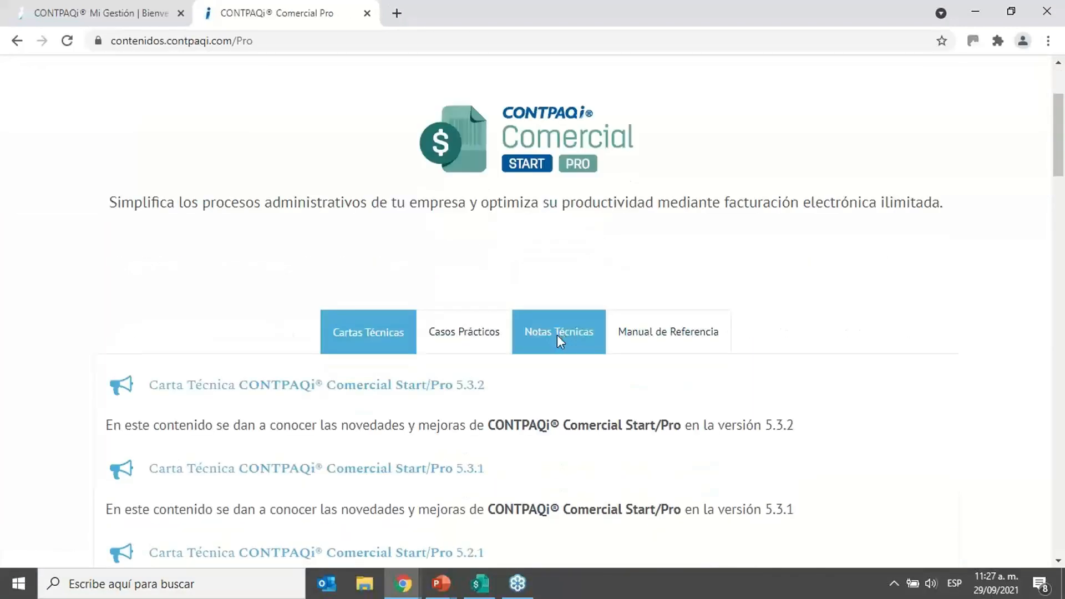
left_click(481, 322)
scroll(303, 324, "down", 2)
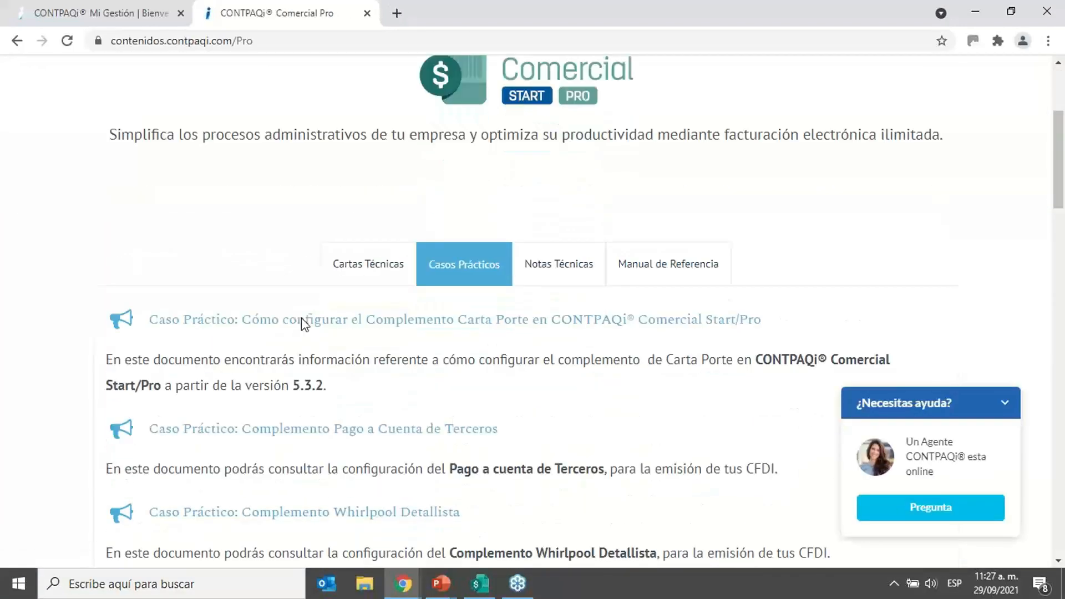
Step: Examine the Comercial Start/Pro practical cases for documents on taxes and invoice complements
scroll(304, 323, "down", 7)
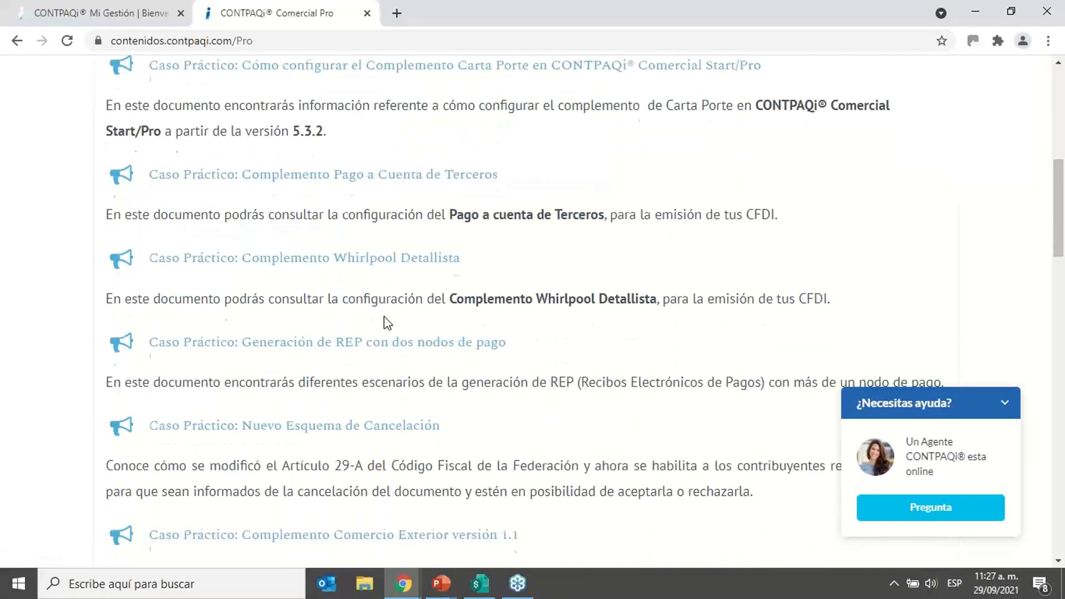
scroll(428, 316, "down", 5)
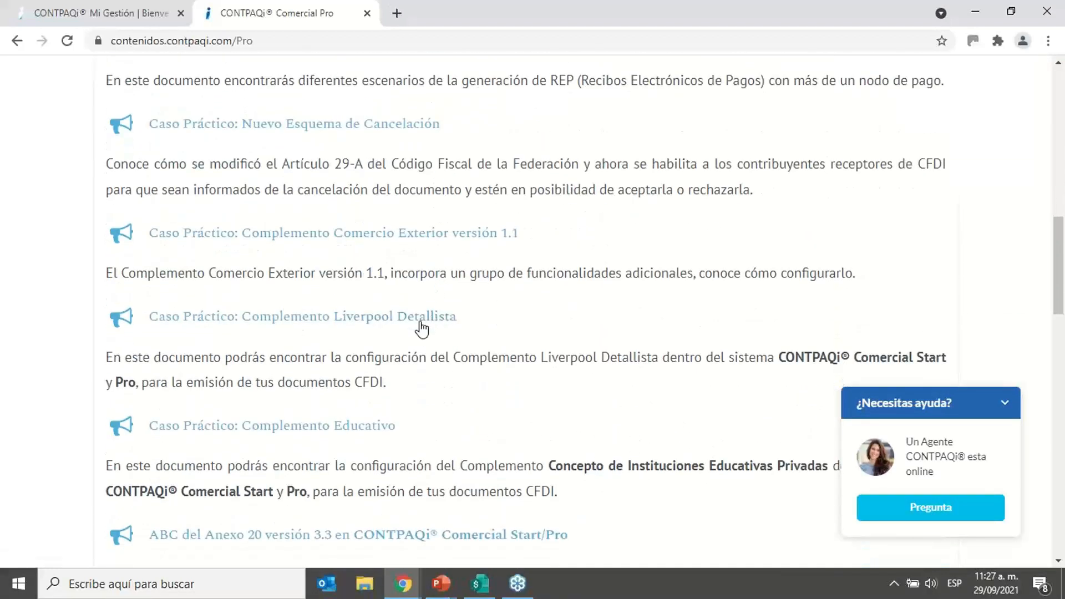
scroll(420, 328, "down", 7)
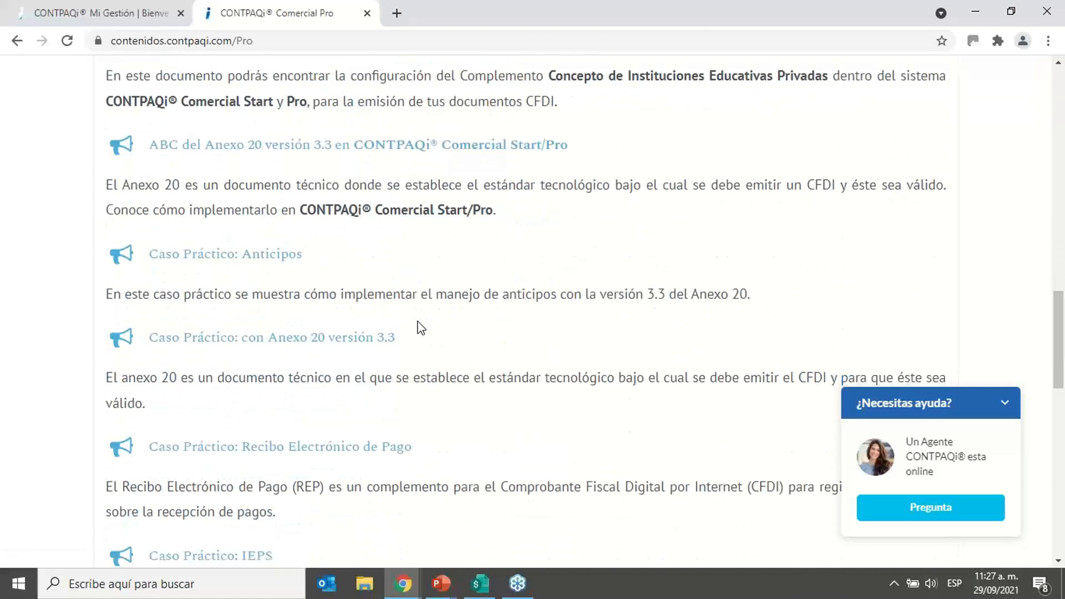
scroll(419, 327, "down", 6)
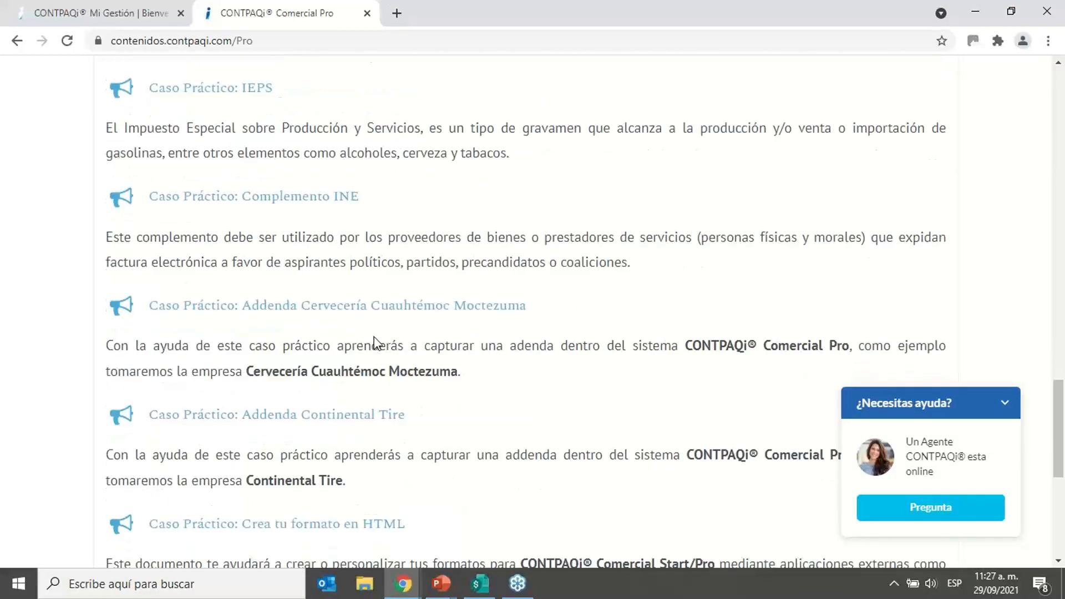
scroll(327, 360, "down", 3)
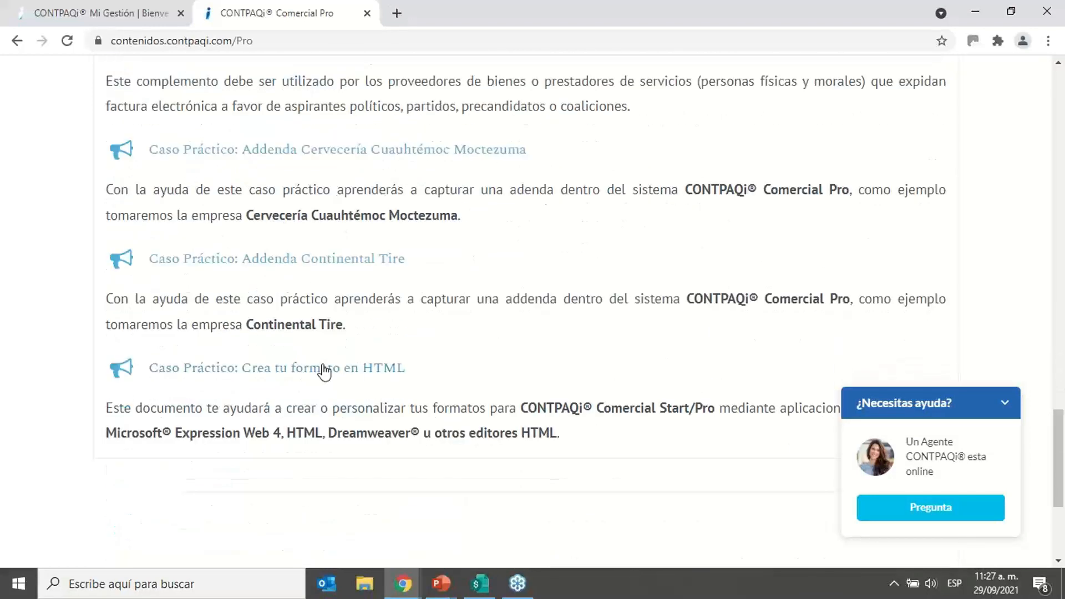
scroll(398, 374, "down", 3)
scroll(421, 344, "up", 14)
scroll(428, 344, "up", 15)
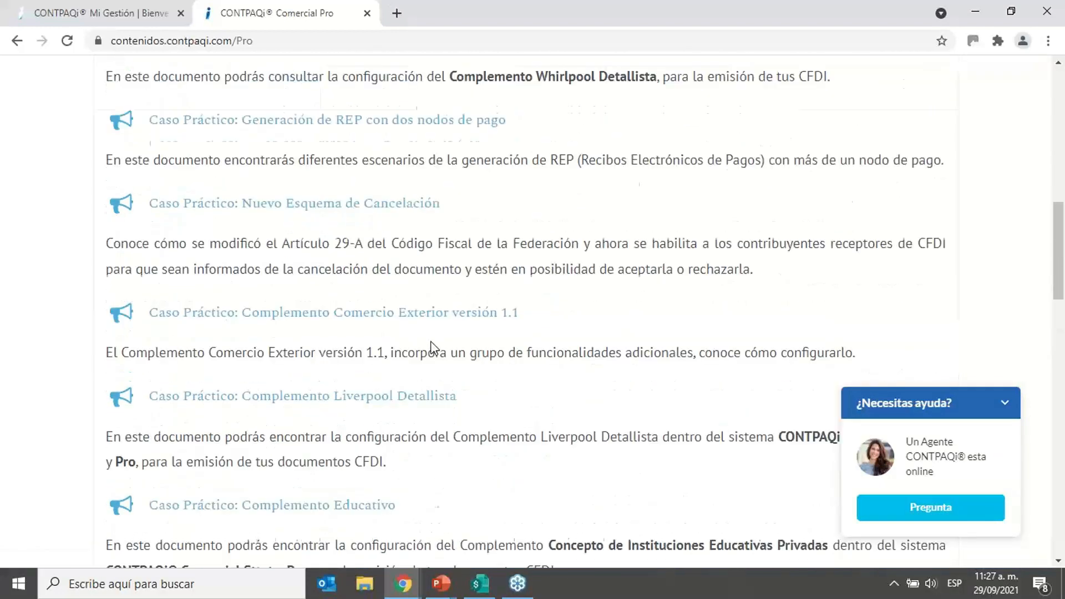
scroll(436, 394, "down", 3)
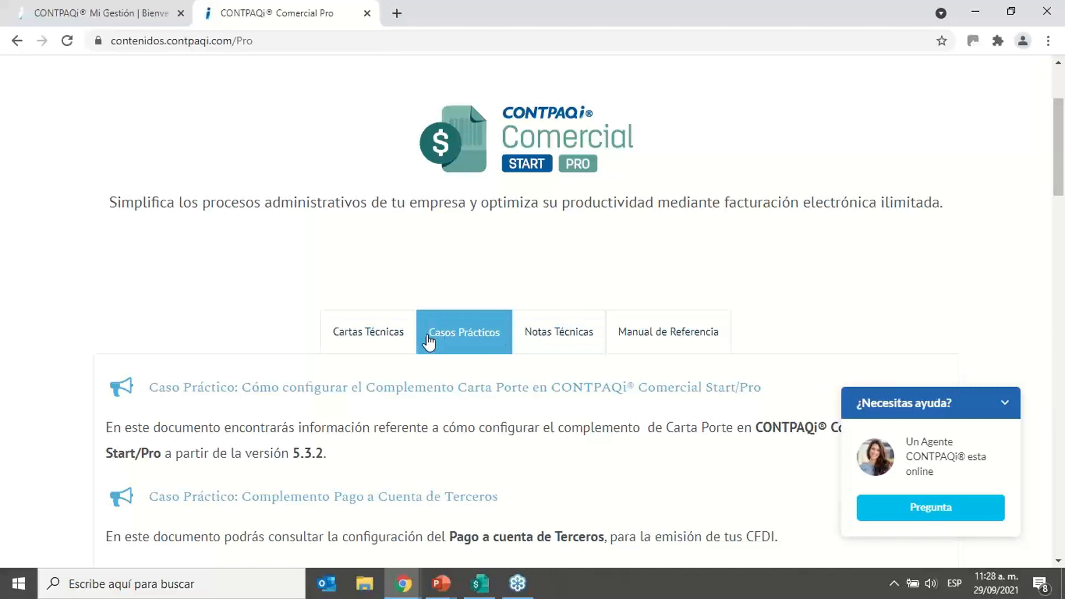
Step: Go to the CONTPAQi Comercial Premium contents page and show its Casos Prácticos list
scroll(802, 200, "up", 3)
mouse_move(891, 189)
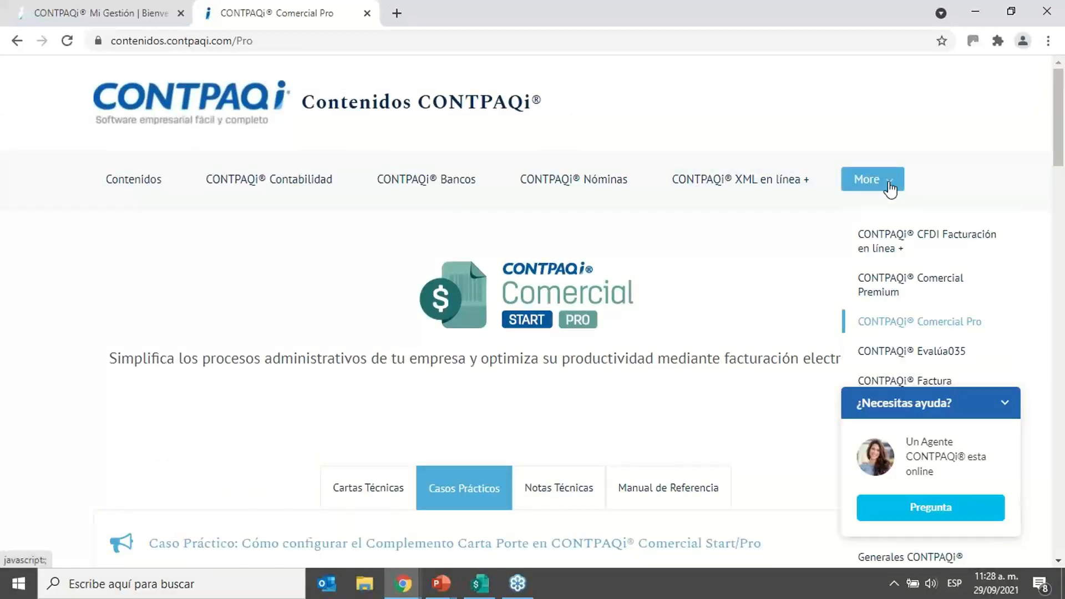
left_click(899, 284)
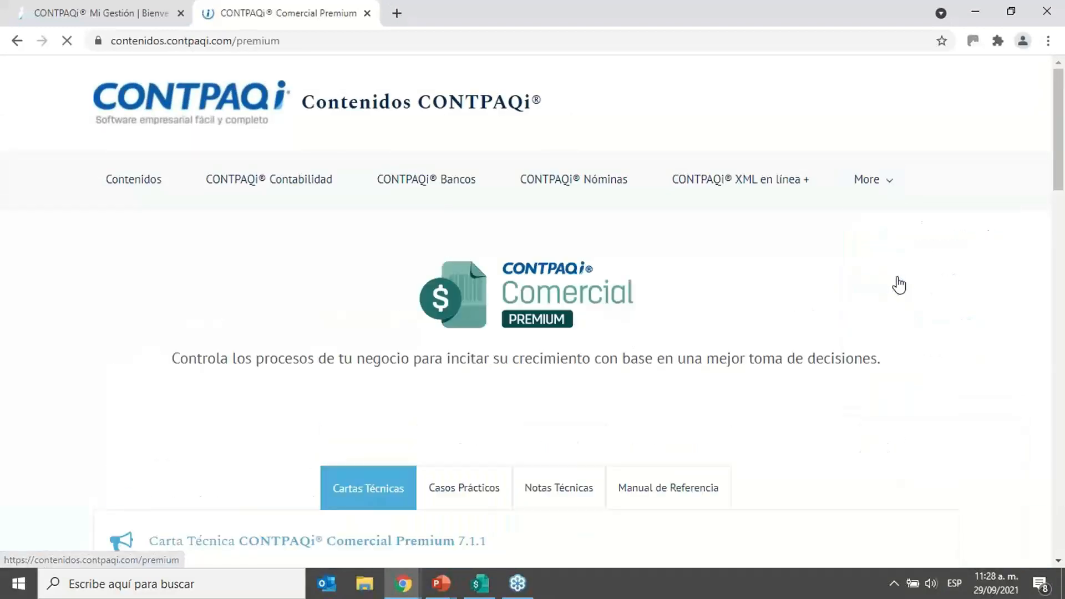
scroll(500, 309, "down", 4)
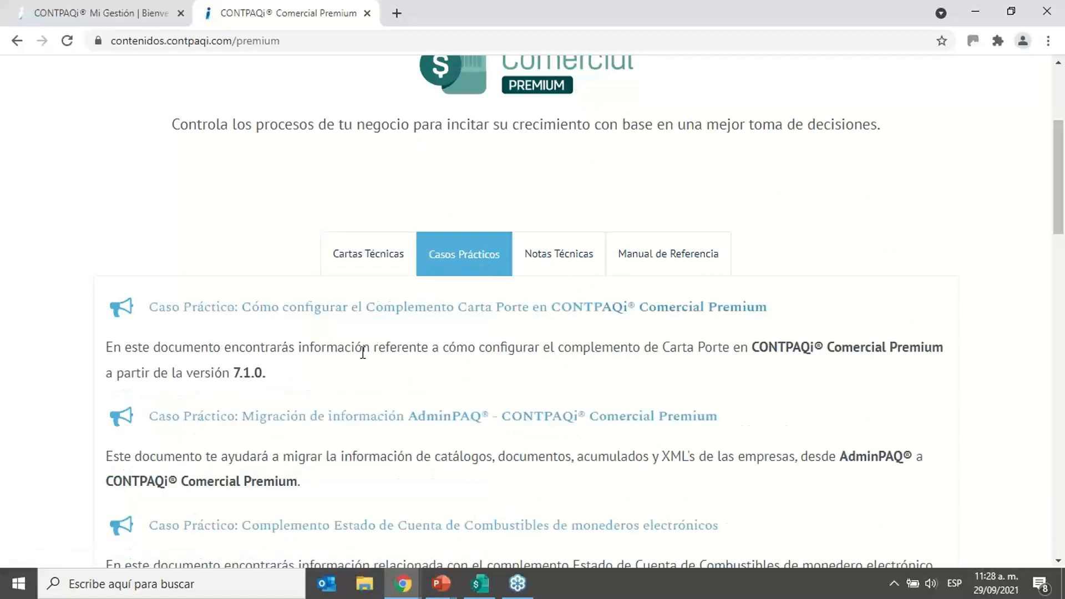
Step: Examine the Comercial Premium practical cases for tax-related documents such as IEPS, then return to the page's start
scroll(437, 335, "down", 1)
scroll(394, 325, "down", 5)
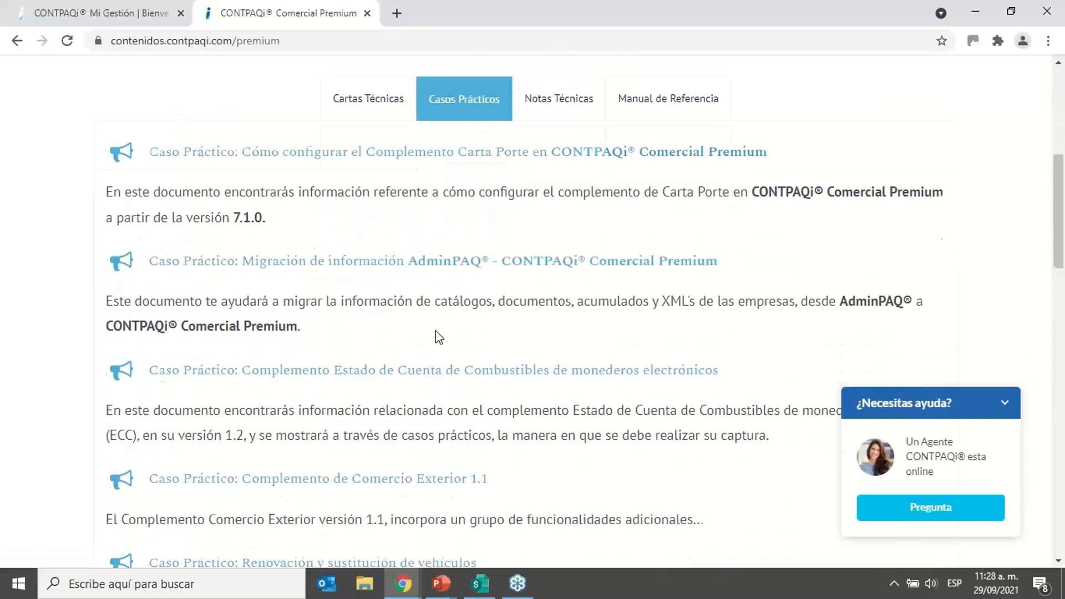
scroll(394, 326, "down", 4)
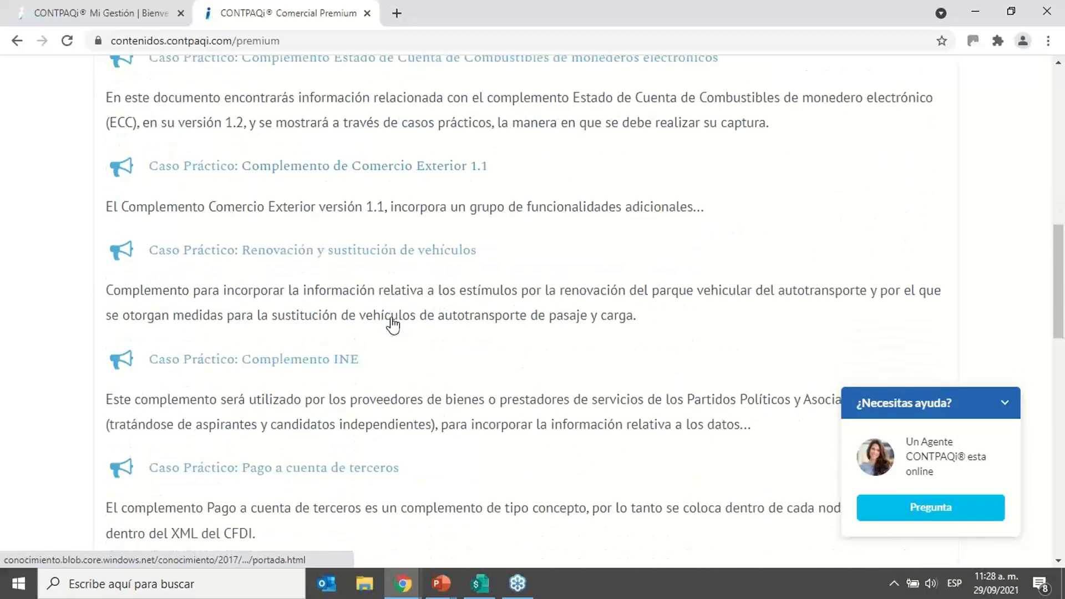
scroll(395, 324, "down", 3)
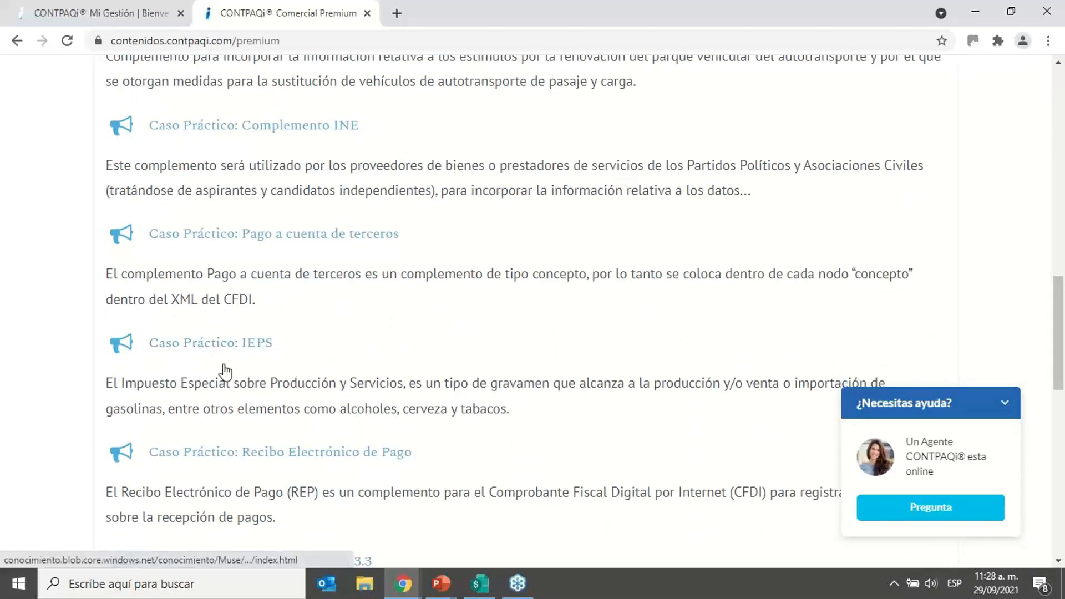
scroll(315, 395, "down", 7)
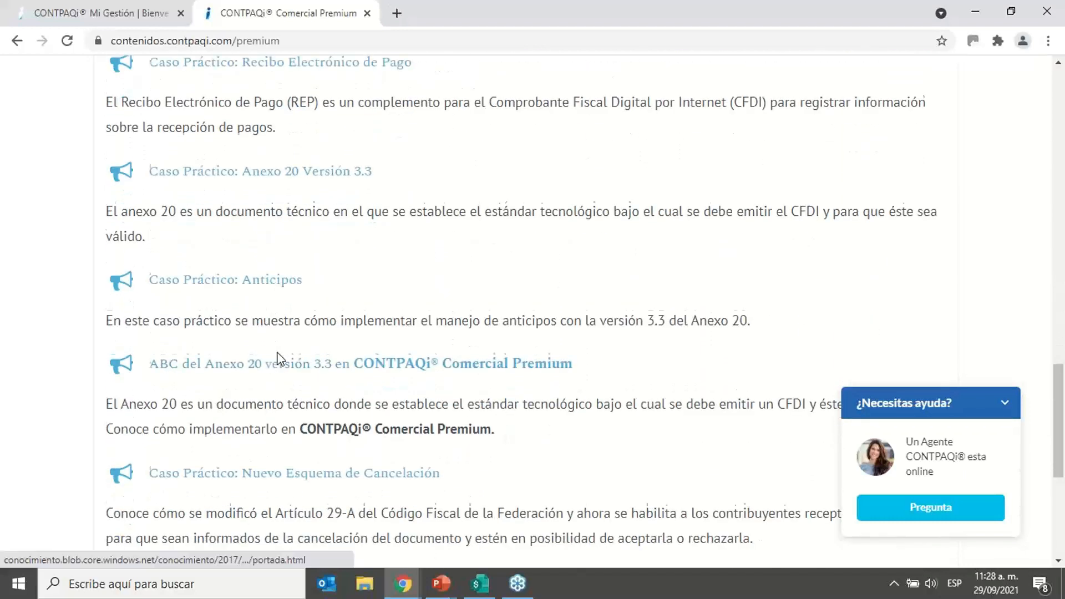
scroll(388, 360, "down", 4)
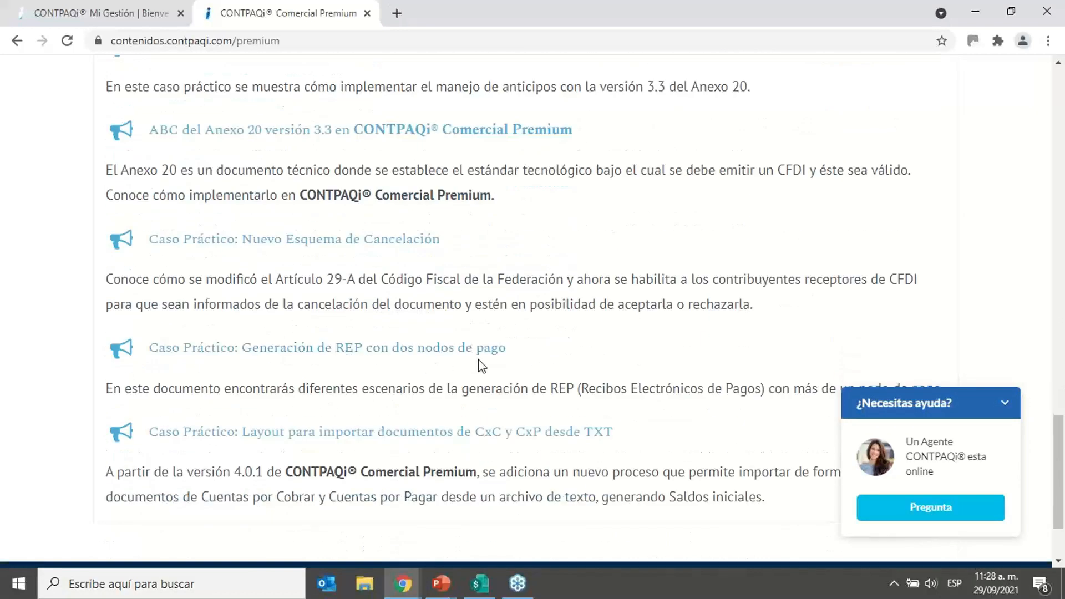
scroll(488, 356, "down", 2)
scroll(516, 351, "up", 20)
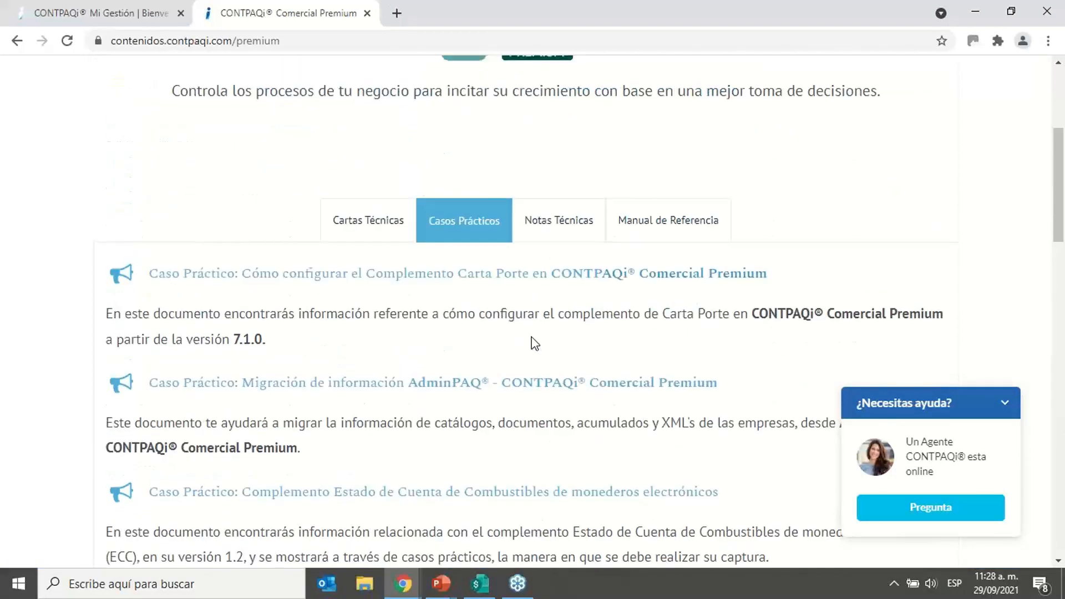
scroll(534, 343, "up", 5)
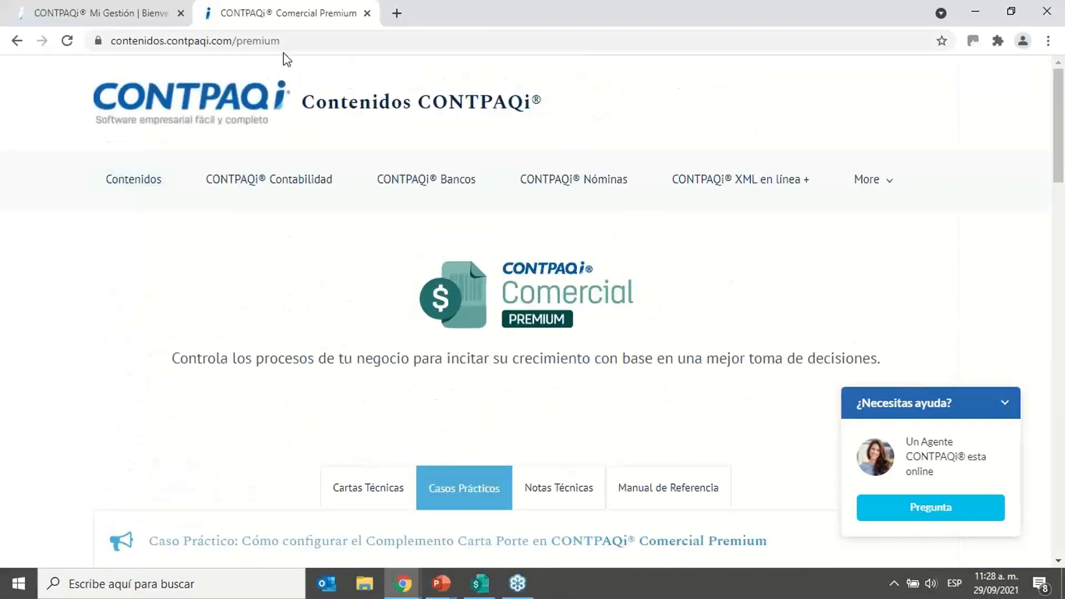
Step: Close the contents page, sign out of the Mi Gestión account and minimize the browser
left_click(367, 13)
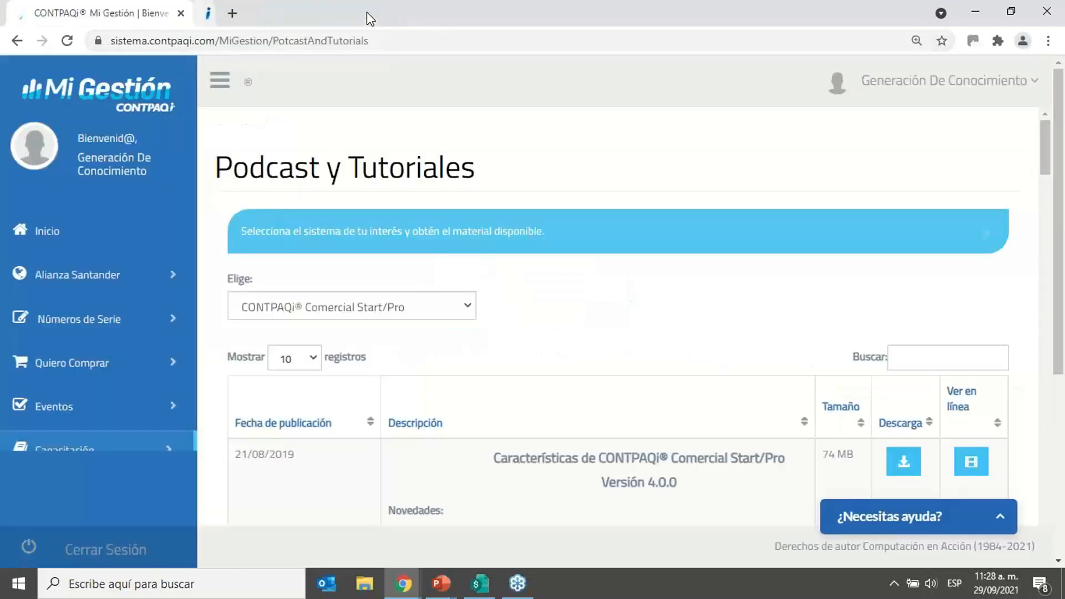
left_click(1027, 86)
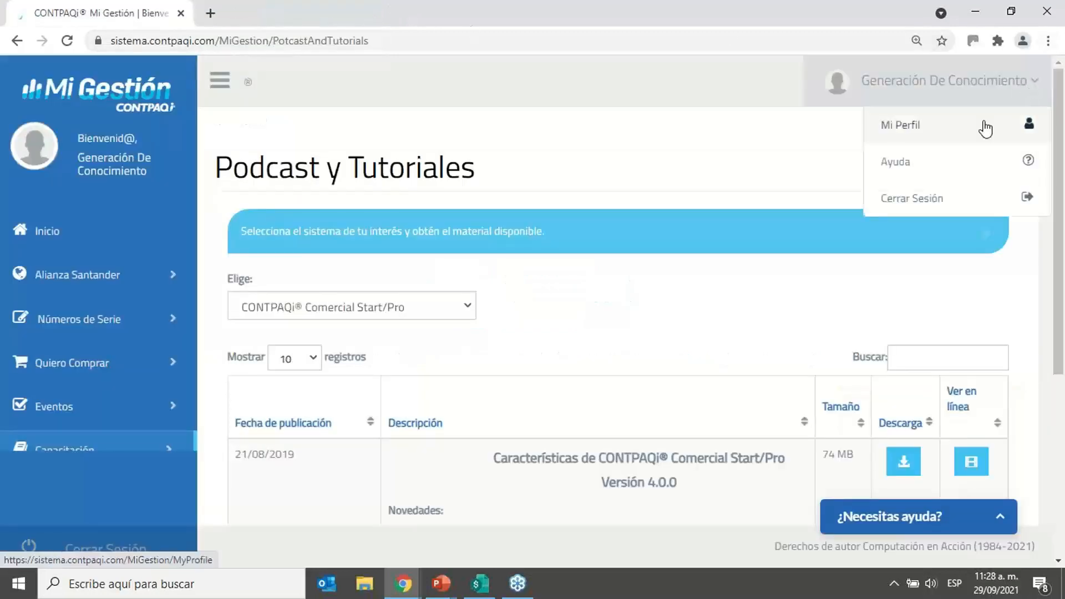
left_click(910, 199)
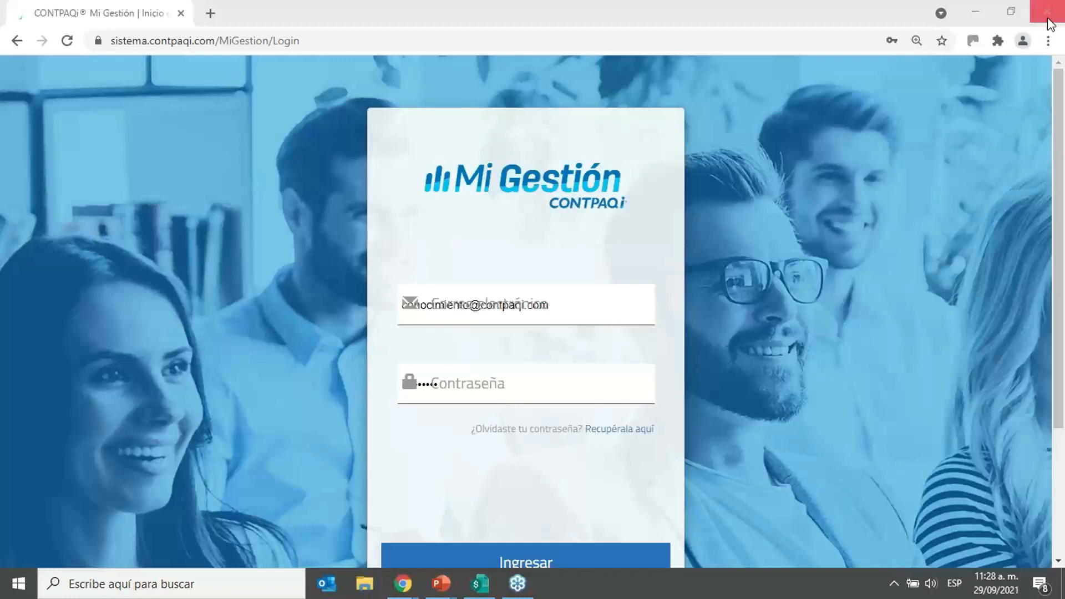
left_click(976, 11)
Step: Switch to the PowerPoint slide show and advance past the local tax exercise to the "¿Preguntas?" slide
mouse_move(439, 583)
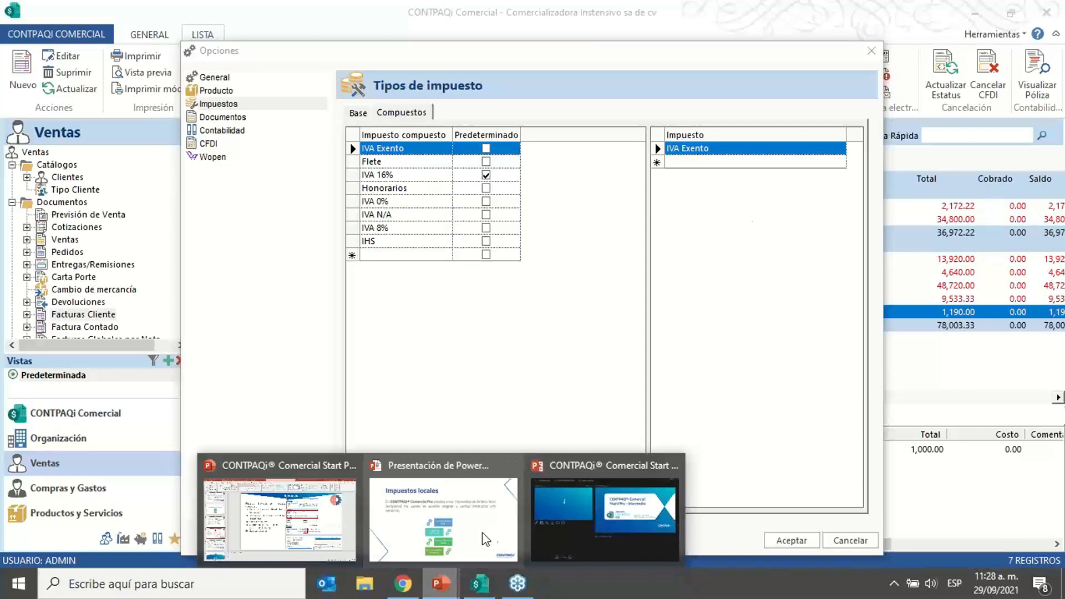
left_click(522, 537)
key("Right")
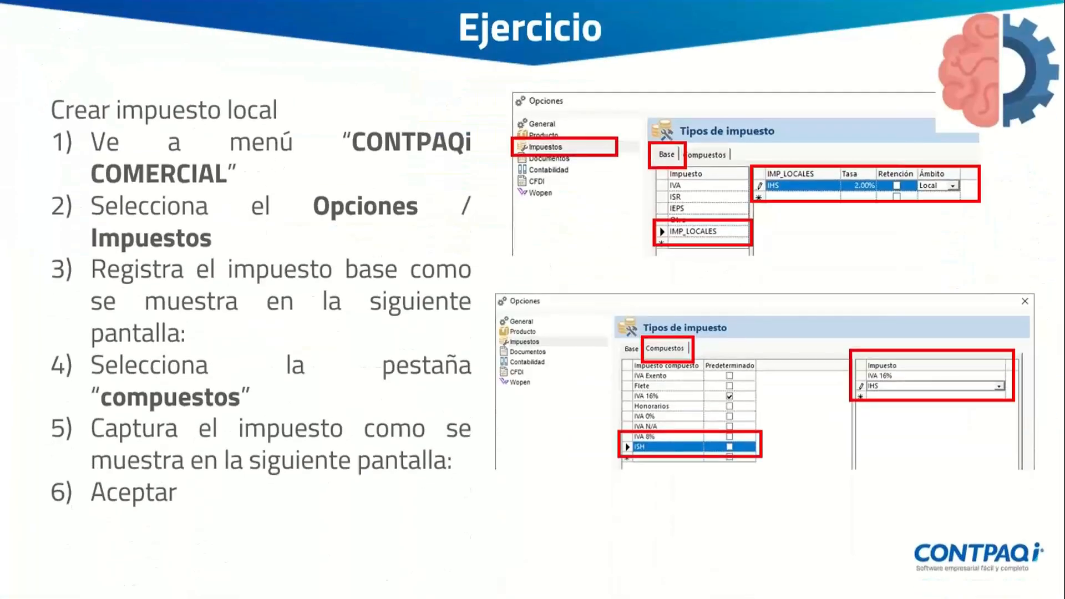
key("Right")
key("Right")
key("Right")
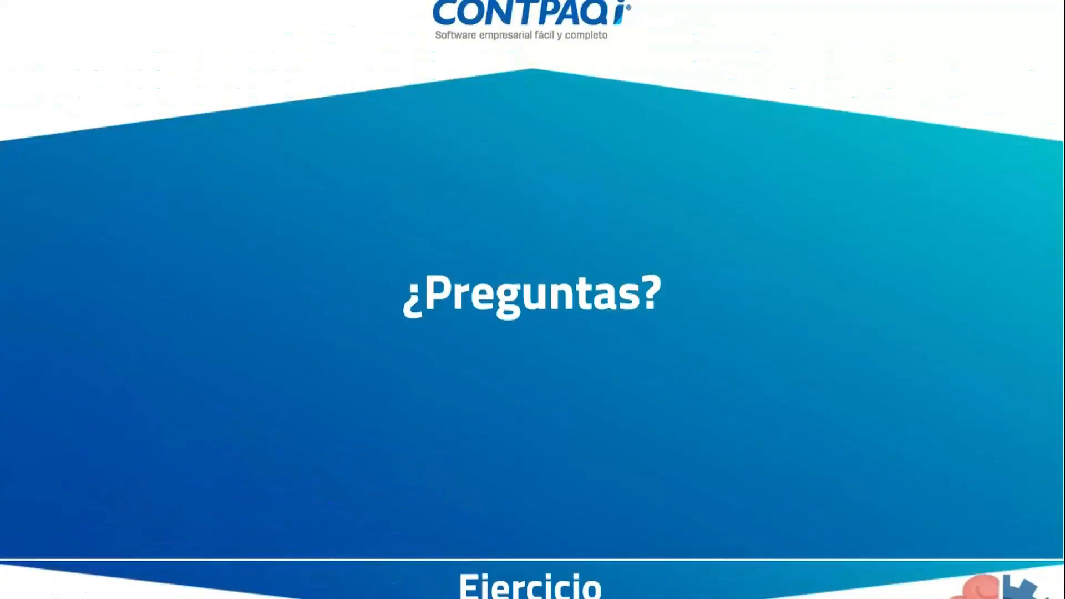